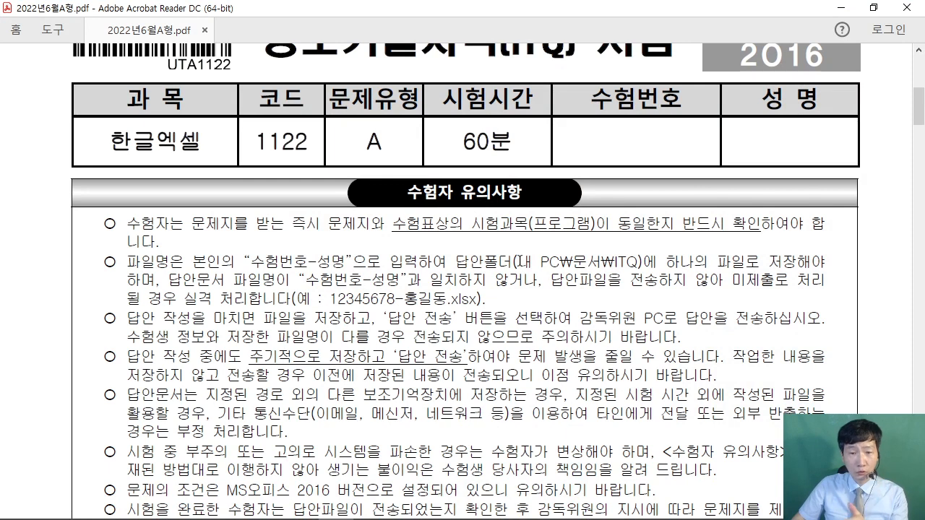
- Highlight the answer folder path and file-name rule in the exam PDF, then minimize Acrobat
left_click_drag(517, 261, 637, 266)
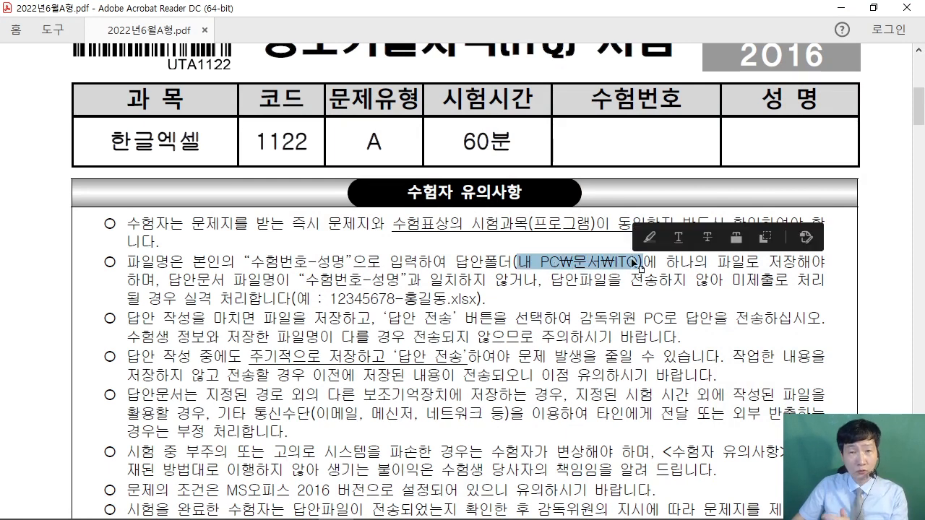
left_click(602, 261)
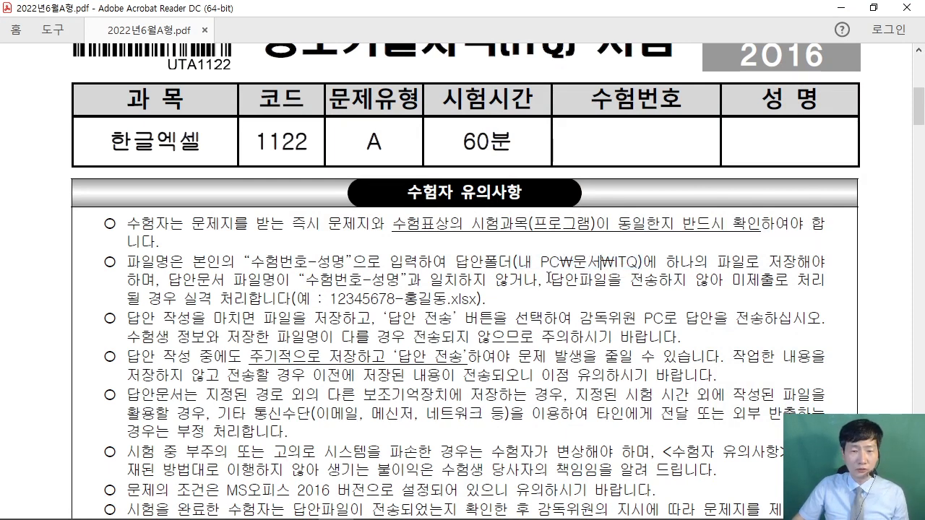
left_click_drag(252, 262, 347, 261)
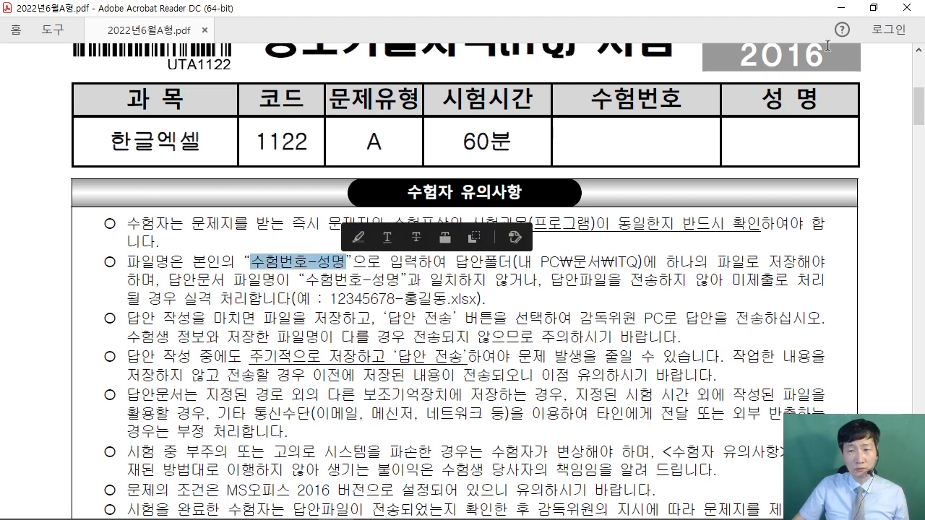
left_click(845, 8)
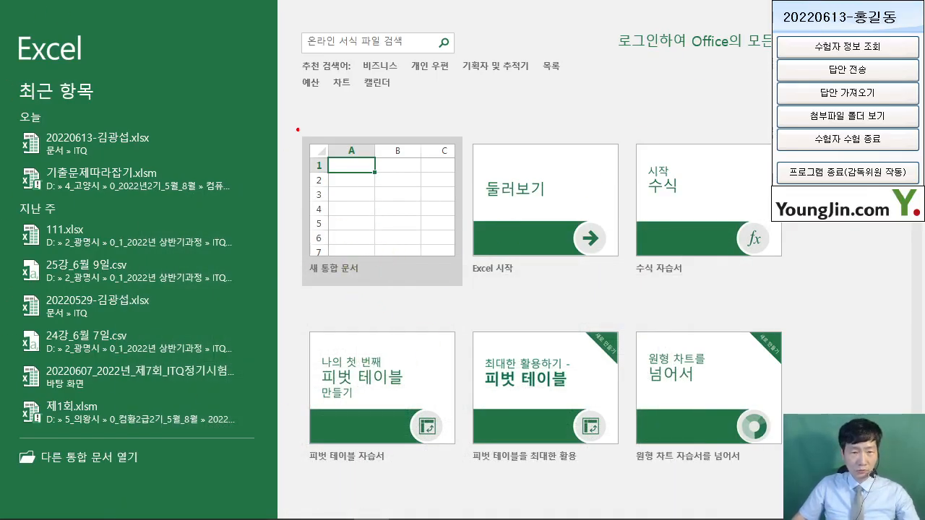
- Create a new blank workbook from the Excel start screen
left_click_drag(305, 128, 478, 294)
left_click_drag(545, 383, 414, 227)
key("Escape")
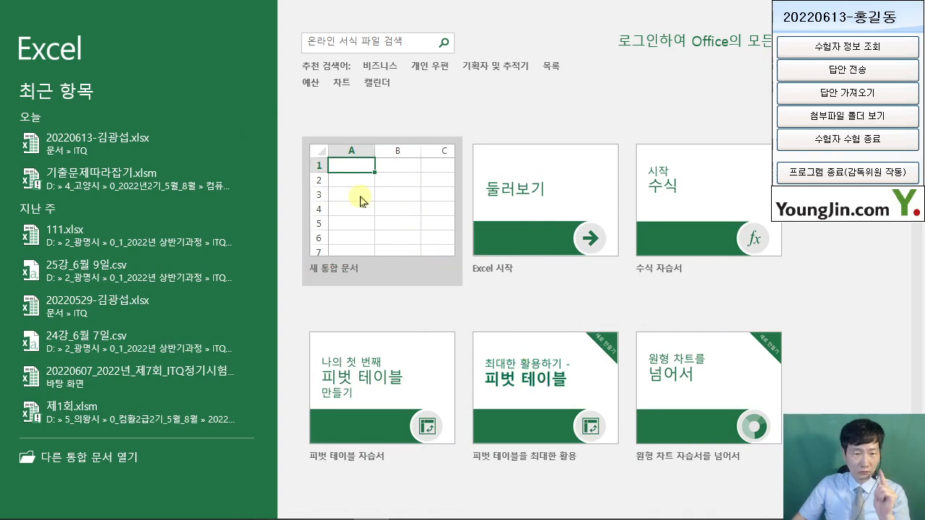
left_click(361, 196)
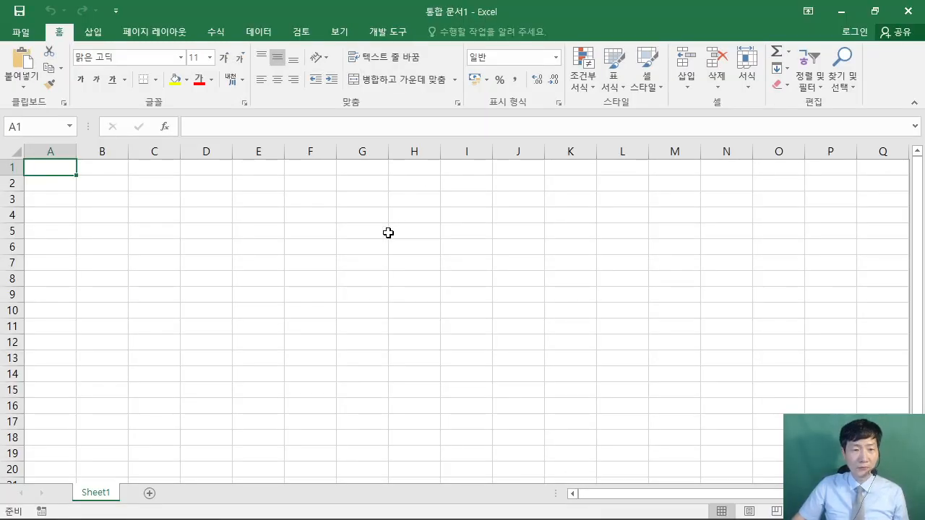
left_click(388, 233)
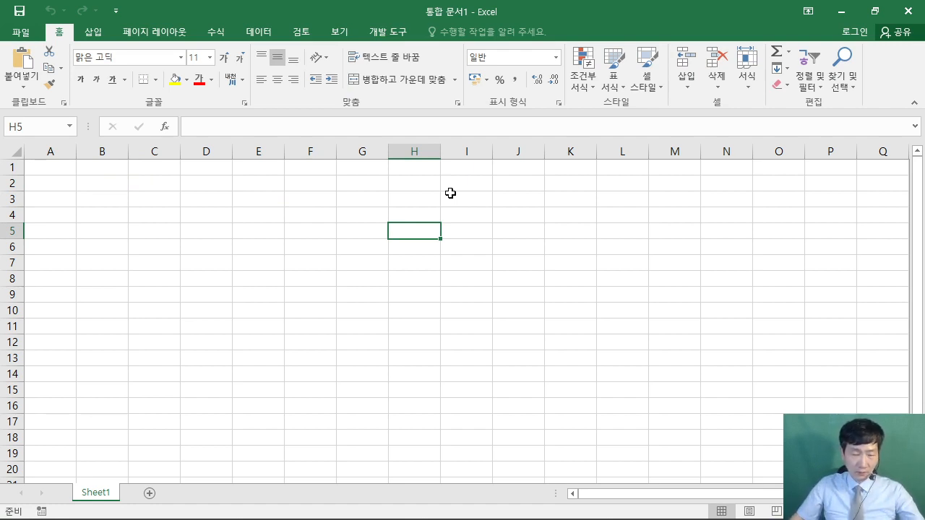
- Sketch a handwritten note over the sheet, then bring up Save As with F12
mouse_move(357, 159)
left_mouse_down()
mouse_move(500, 381)
mouse_move(614, 385)
left_mouse_up()
mouse_move(383, 200)
left_mouse_down()
mouse_move(483, 206)
mouse_move(398, 333)
left_mouse_up()
left_click_drag(400, 265, 470, 265)
left_click_drag(499, 236, 484, 304)
mouse_move(529, 245)
left_mouse_down()
mouse_move(564, 280)
mouse_move(597, 285)
left_mouse_up()
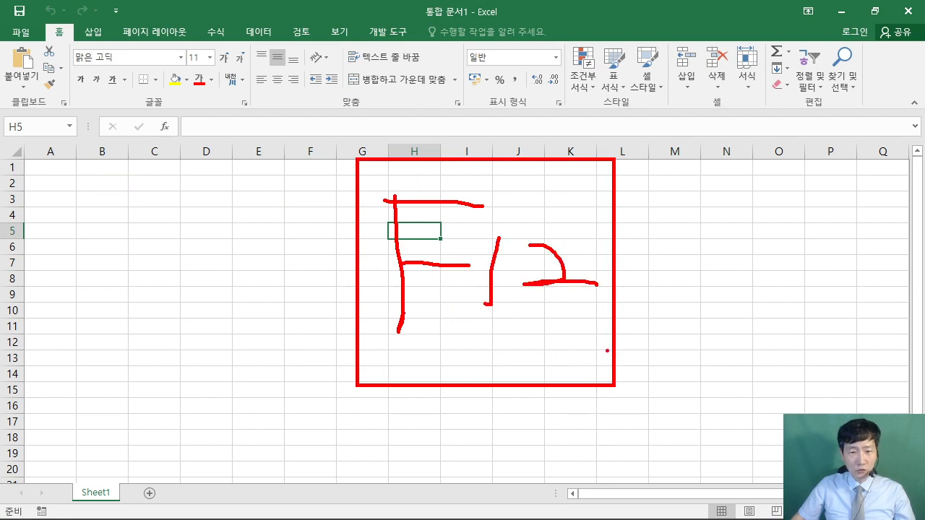
left_click_drag(576, 198, 666, 22)
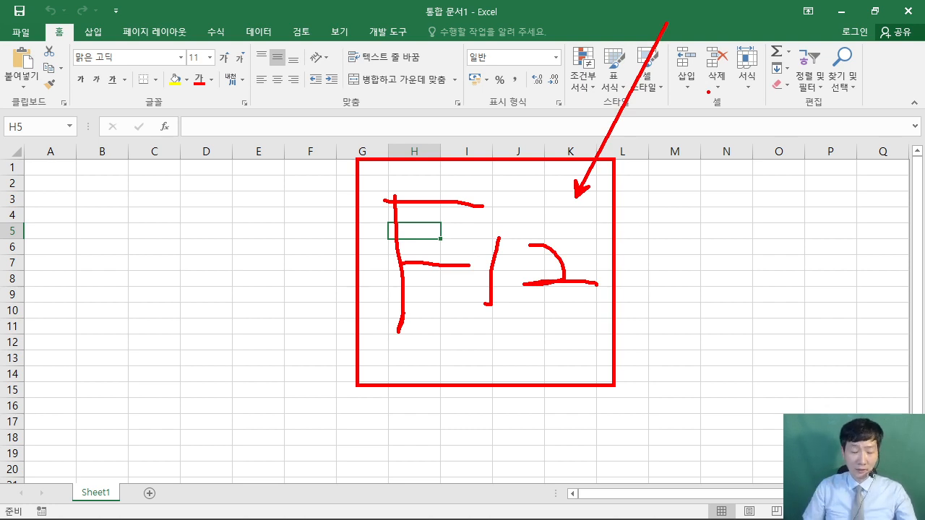
key("Escape")
key("F12")
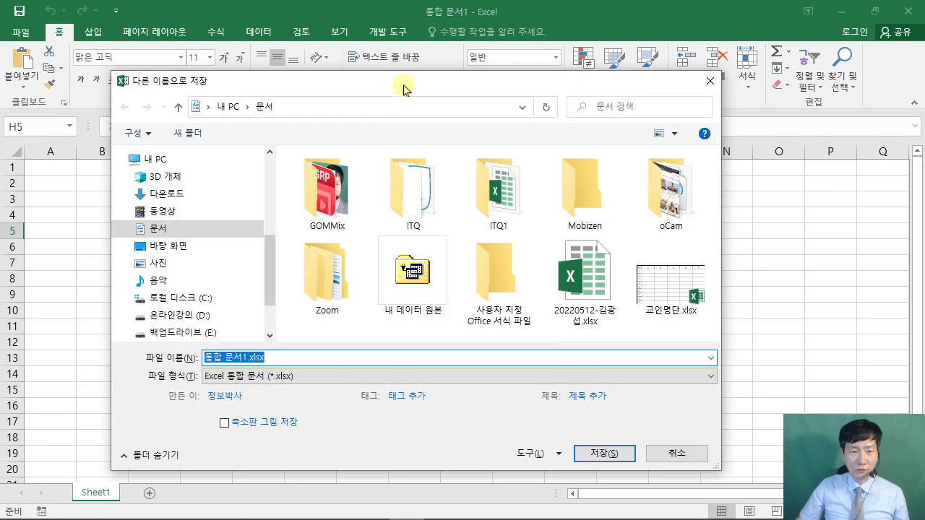
- In the ITQ folder, name the file 20220613 followed by the candidate's name
left_click_drag(406, 86, 411, 50)
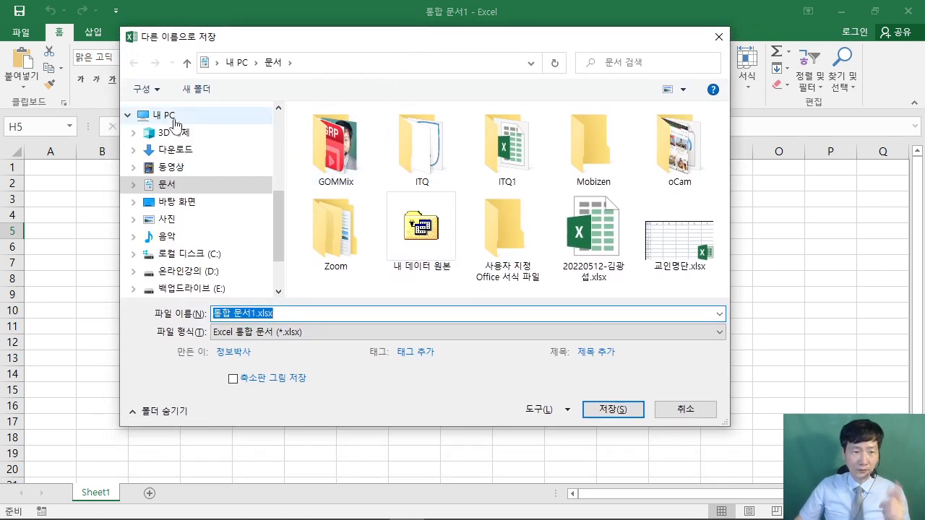
double_click(410, 153)
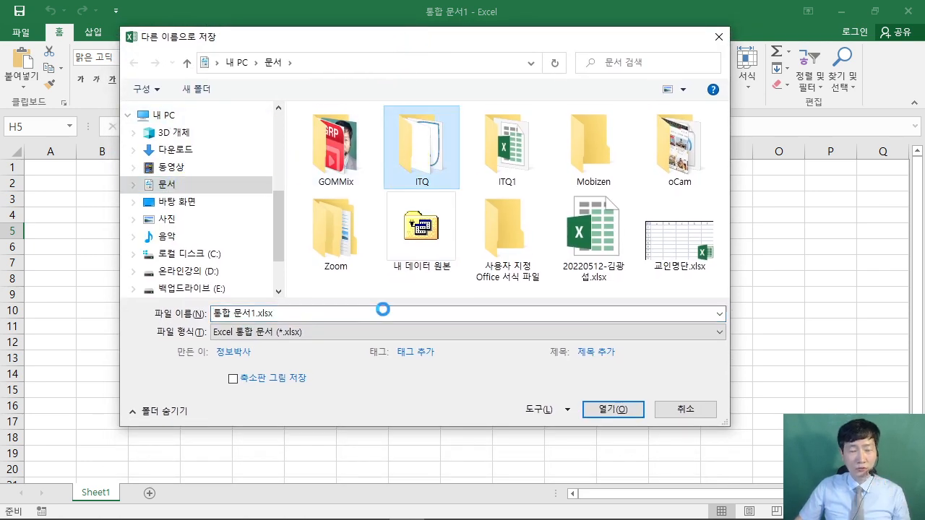
double_click(296, 319)
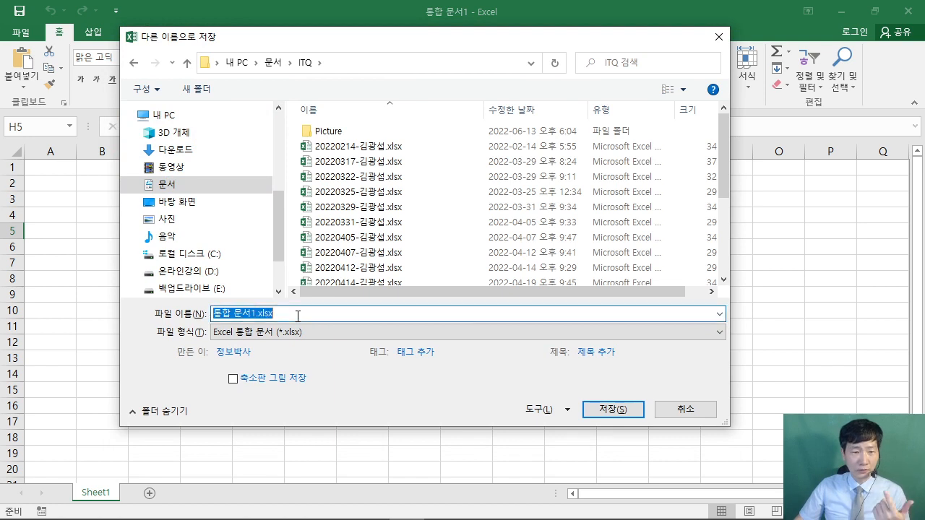
right_click(296, 319)
left_click(362, 379)
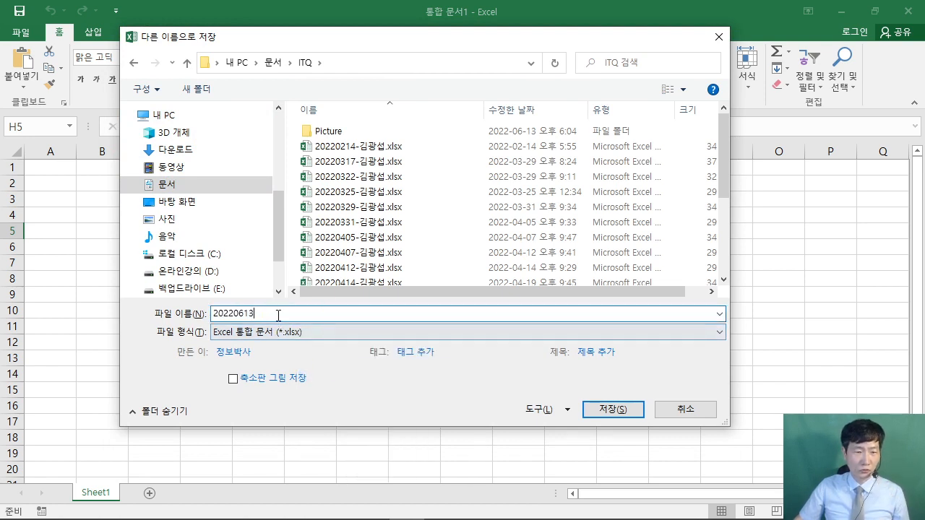
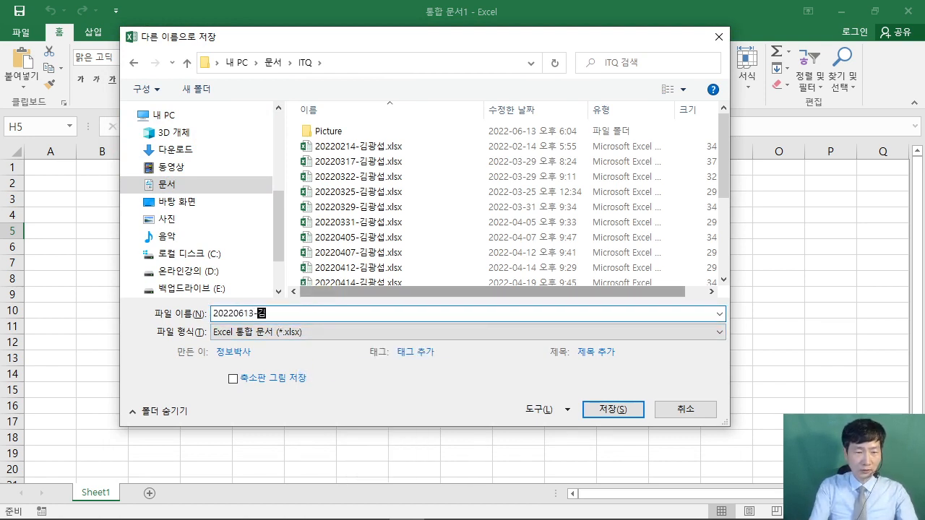
left_click(357, 313)
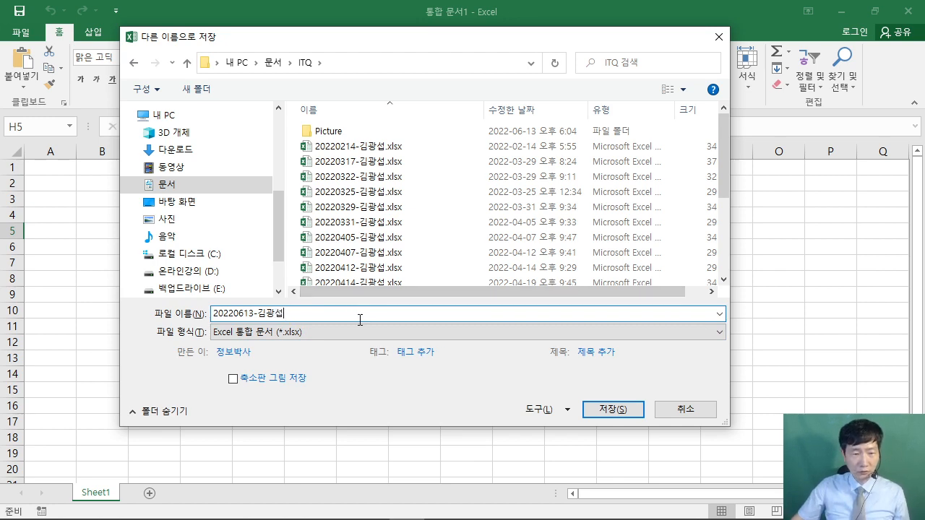
key("ctrl+2")
- Save the workbook as an .xlsx into Documents\ITQ
left_click_drag(577, 396, 653, 427)
left_click_drag(636, 373, 619, 394)
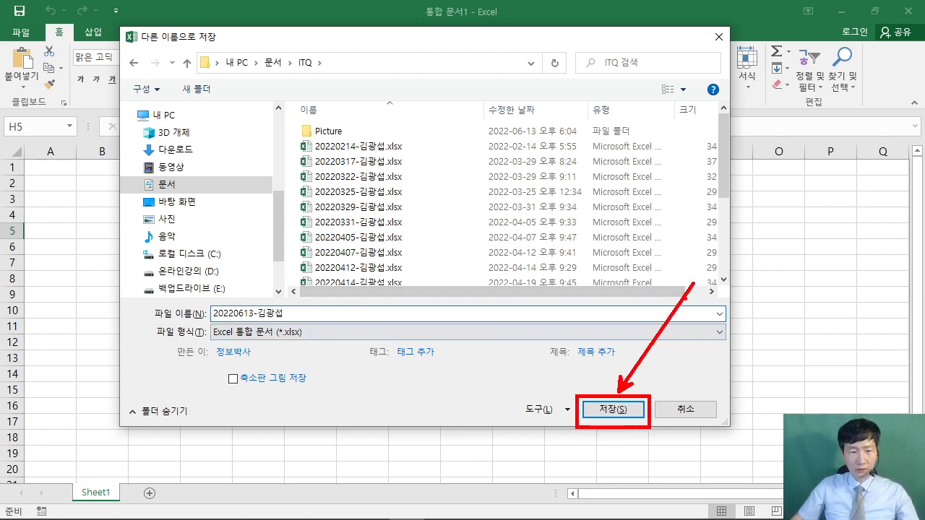
key("Escape")
left_click(606, 410)
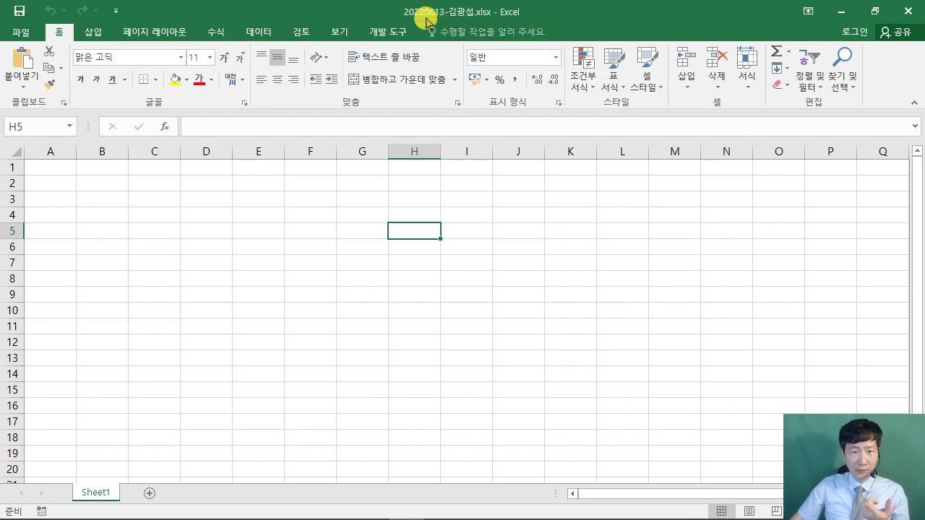
- Annotate the New Sheet button with a note to add two sheets
left_click(325, 312)
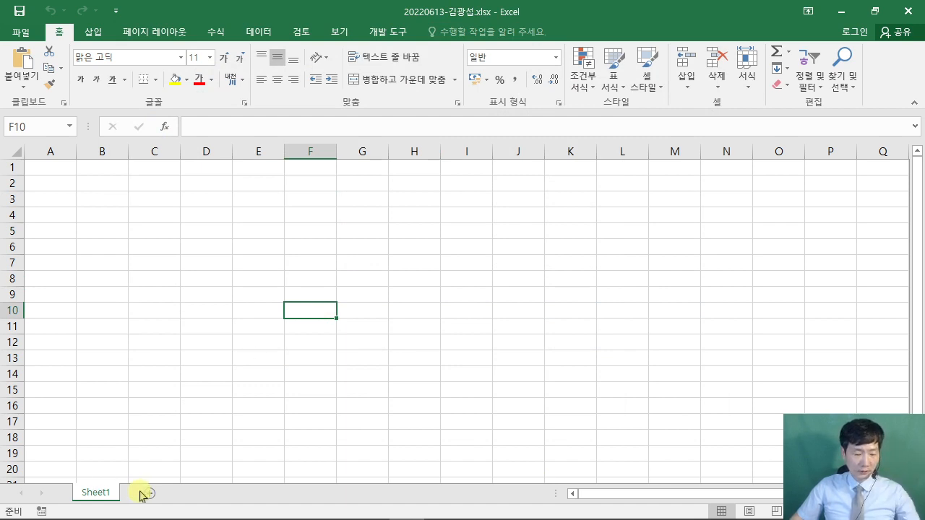
left_click_drag(130, 480, 164, 505)
left_click_drag(275, 363, 160, 479)
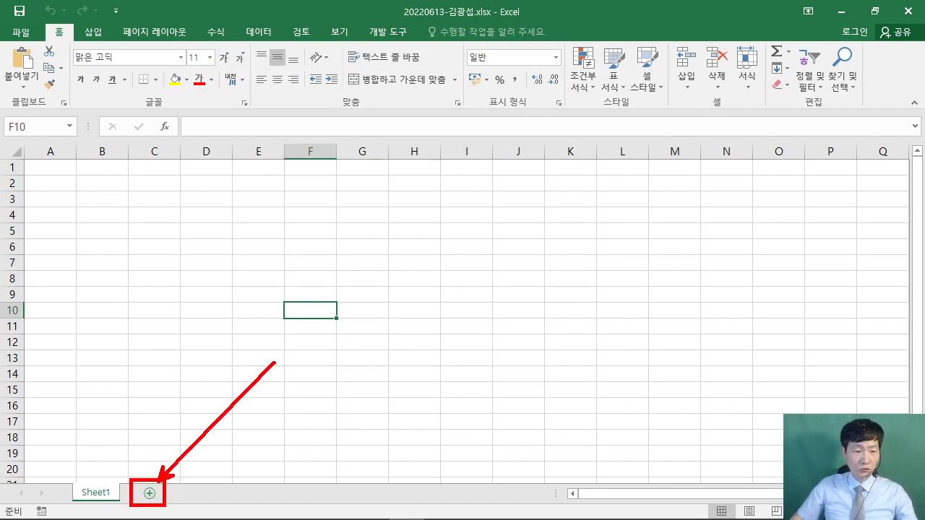
left_click_drag(348, 319, 327, 354)
mouse_move(315, 331)
left_mouse_down()
mouse_move(350, 340)
mouse_move(337, 357)
left_mouse_up()
left_click_drag(303, 345, 351, 337)
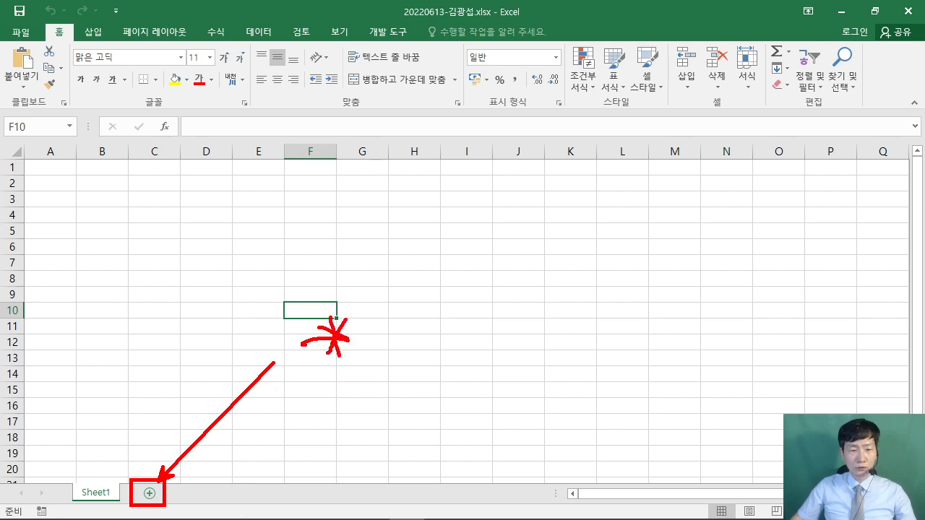
left_click_drag(372, 302, 422, 318)
left_click_drag(436, 292, 470, 295)
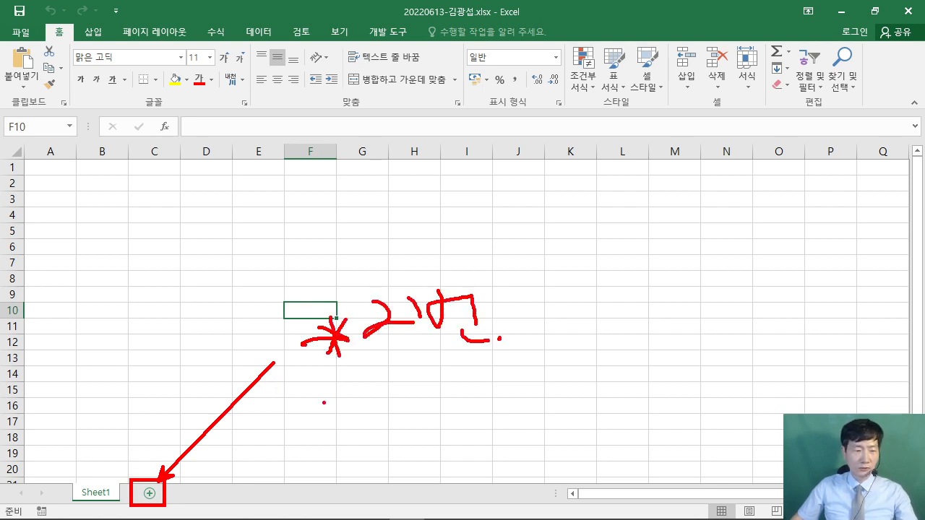
key("Escape")
- Add Sheet2 and Sheet3, then switch back to the exam PDF
left_click(149, 494)
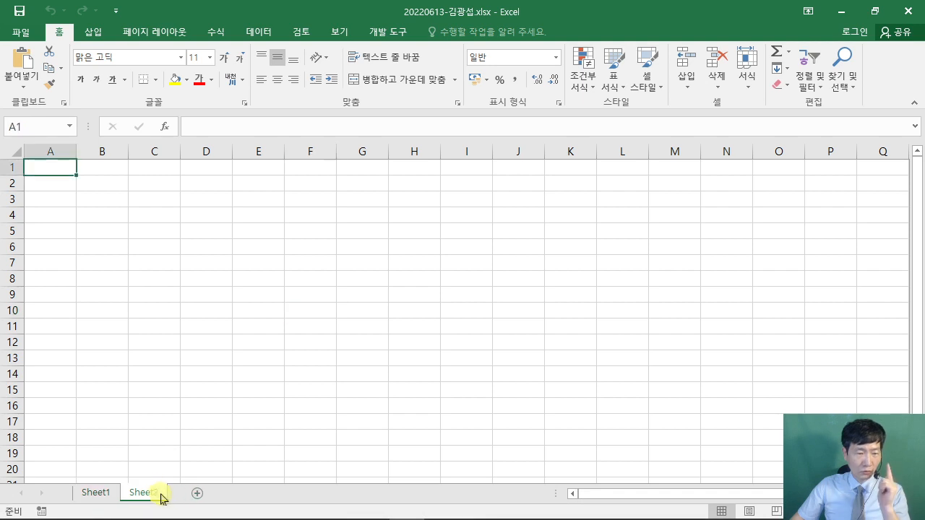
left_click(196, 493)
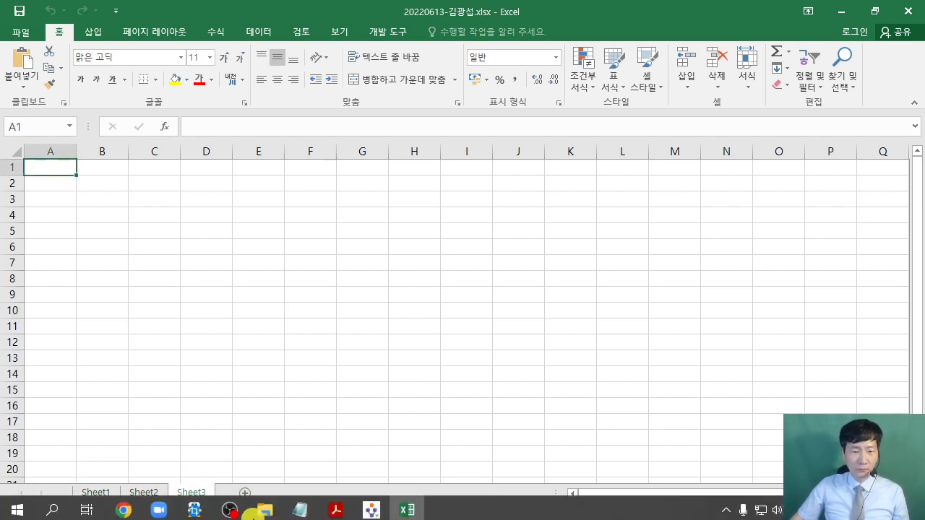
left_click(338, 510)
- Scroll to the answer guidelines, highlight the column A width-of-1 rule, and minimize the PDF
scroll(426, 324, "down", 8)
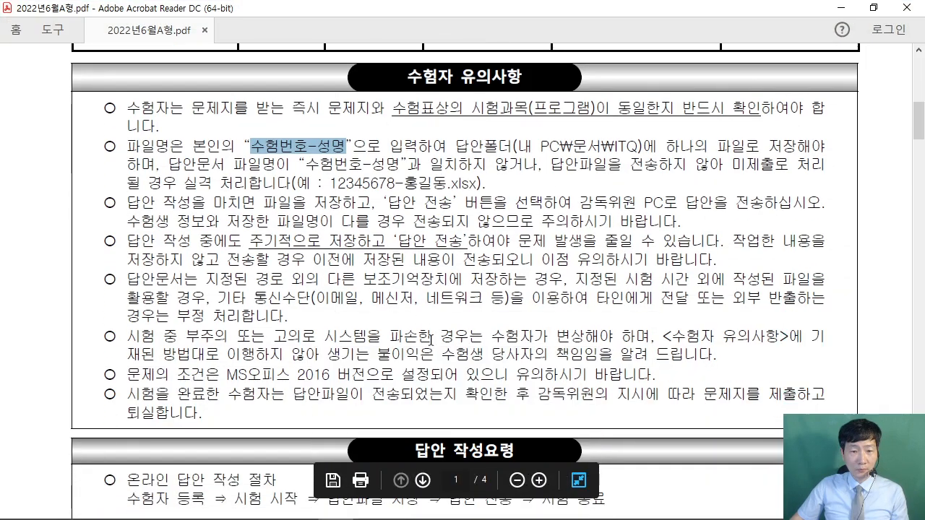
scroll(426, 325, "down", 5)
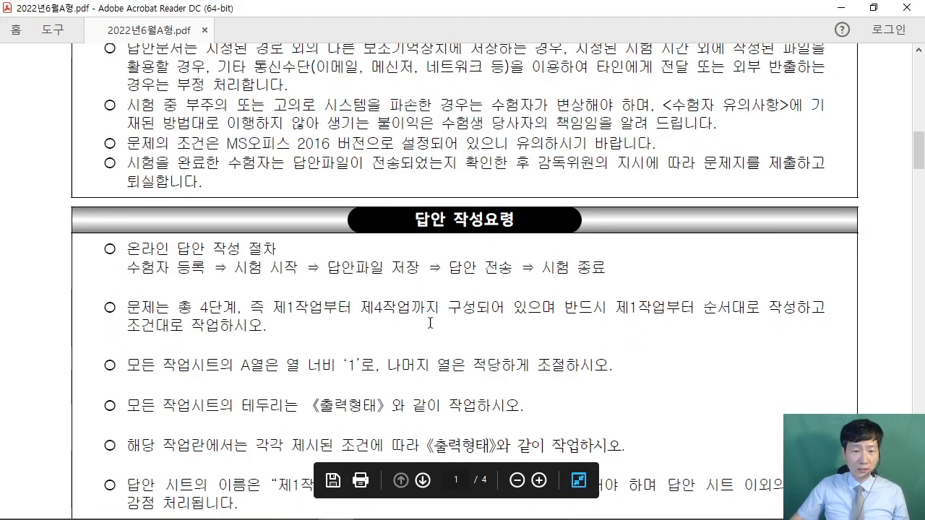
left_click_drag(129, 273, 432, 275)
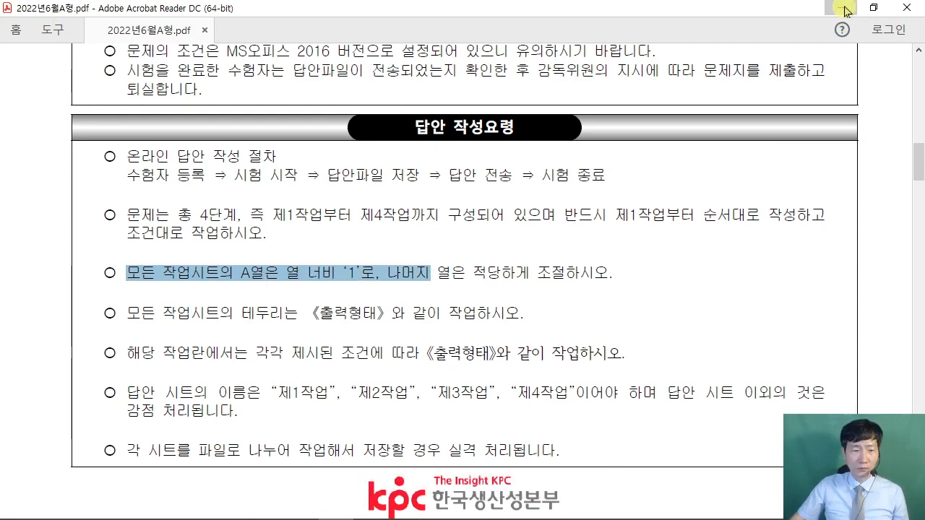
left_click(844, 9)
- Select Sheet1 and sketch an on-screen note pointing toward Sheet3
left_click(85, 494)
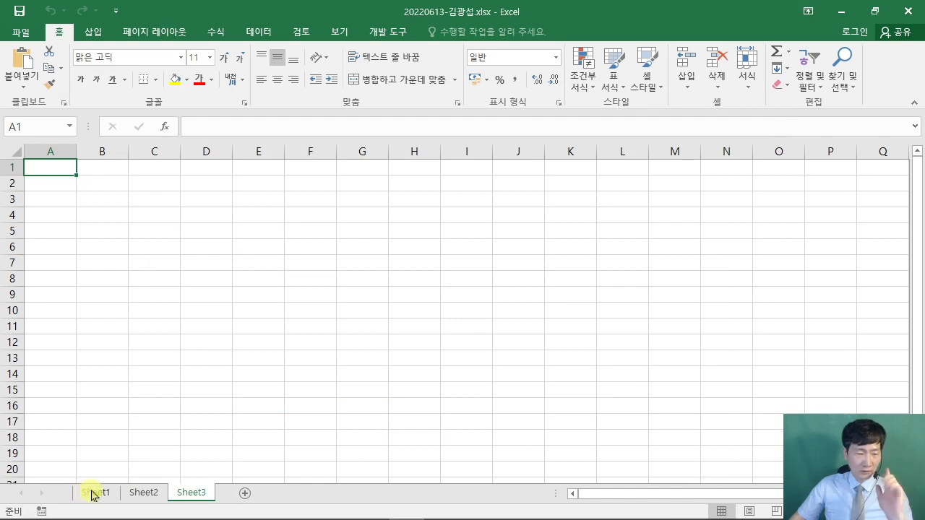
left_click_drag(289, 188, 474, 291)
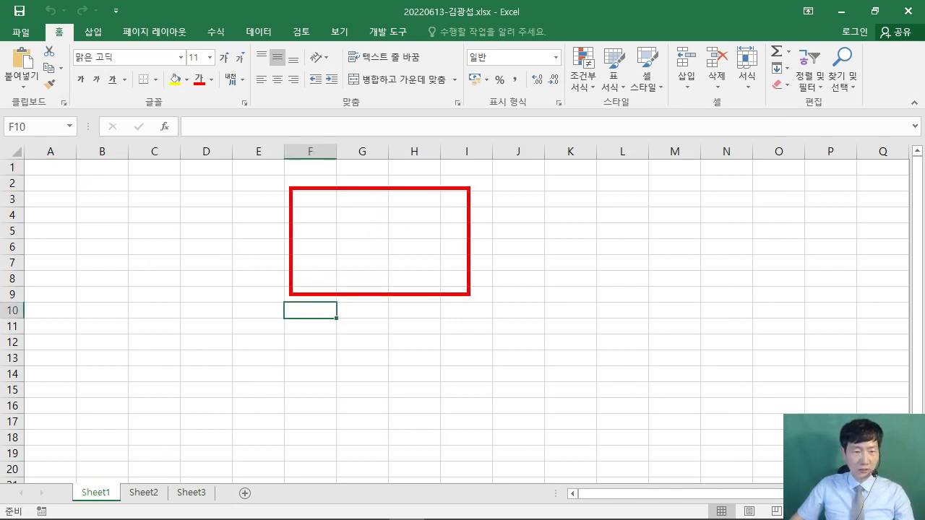
mouse_move(329, 195)
left_mouse_down()
mouse_move(289, 221)
mouse_move(282, 252)
left_mouse_up()
mouse_move(345, 169)
left_mouse_down()
mouse_move(348, 239)
mouse_move(367, 240)
left_mouse_up()
left_click(376, 246)
left_click_drag(370, 196, 382, 203)
left_click_drag(417, 210, 389, 256)
left_click_drag(386, 237, 414, 235)
mouse_move(426, 254)
left_mouse_down()
mouse_move(445, 190)
mouse_move(458, 249)
left_mouse_up()
left_click_drag(409, 233, 475, 234)
mouse_move(197, 312)
left_mouse_down()
mouse_move(315, 297)
mouse_move(266, 366)
left_mouse_up()
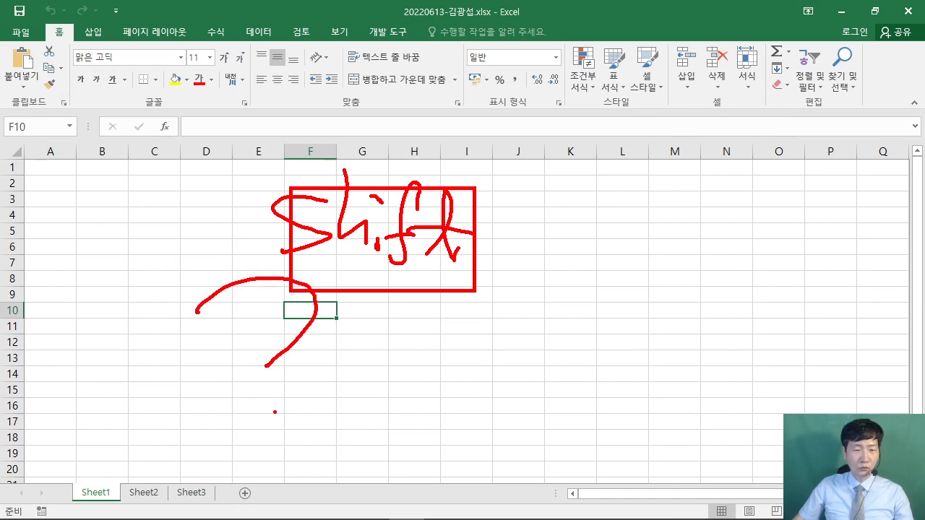
left_click_drag(240, 432, 201, 478)
left_click_drag(205, 463, 216, 474)
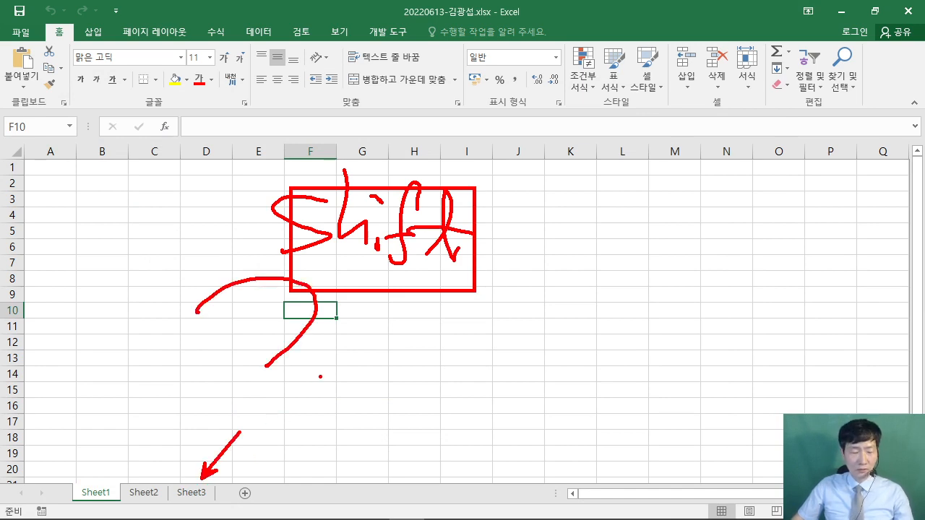
key("Escape")
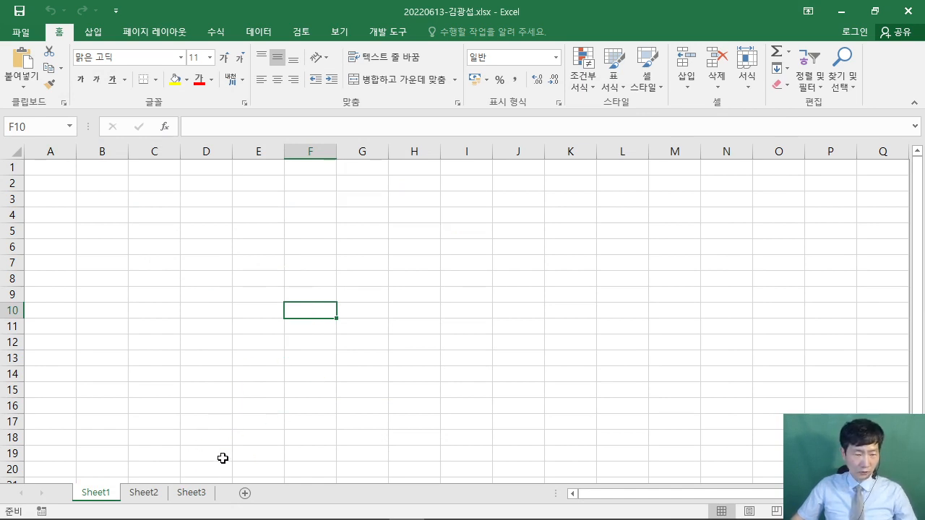
- Group Sheet1 through Sheet3 by Shift-selecting the Sheet3 tab
left_click(197, 494, "shift")
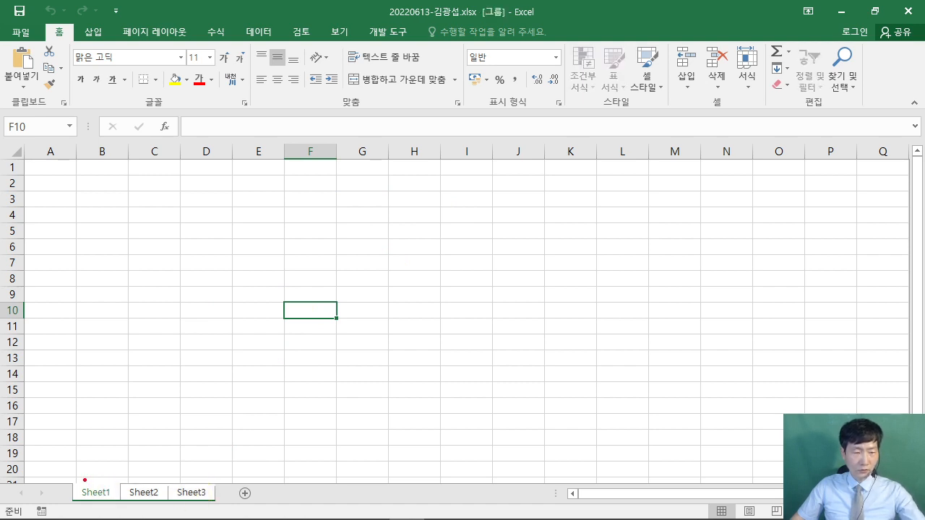
mouse_move(85, 480)
left_mouse_down()
mouse_move(180, 443)
mouse_move(224, 482)
left_mouse_up()
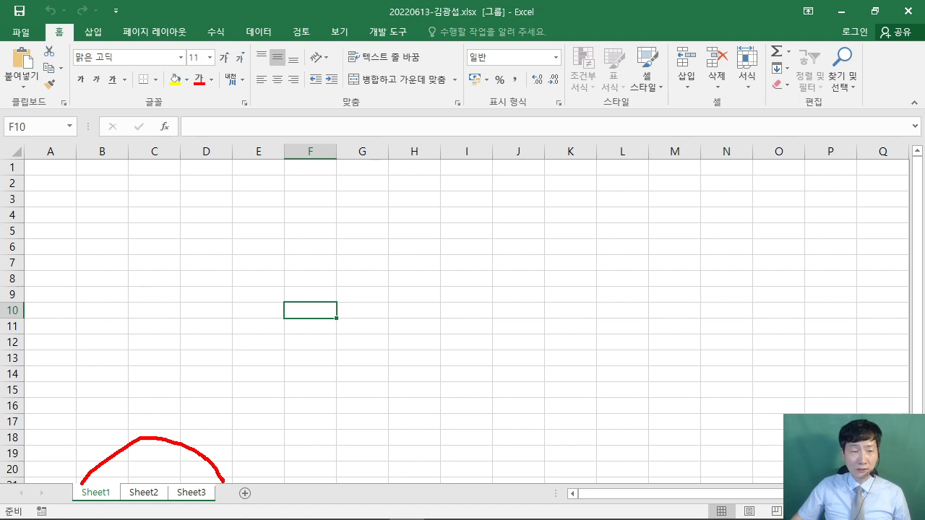
left_click_drag(48, 151, 92, 232)
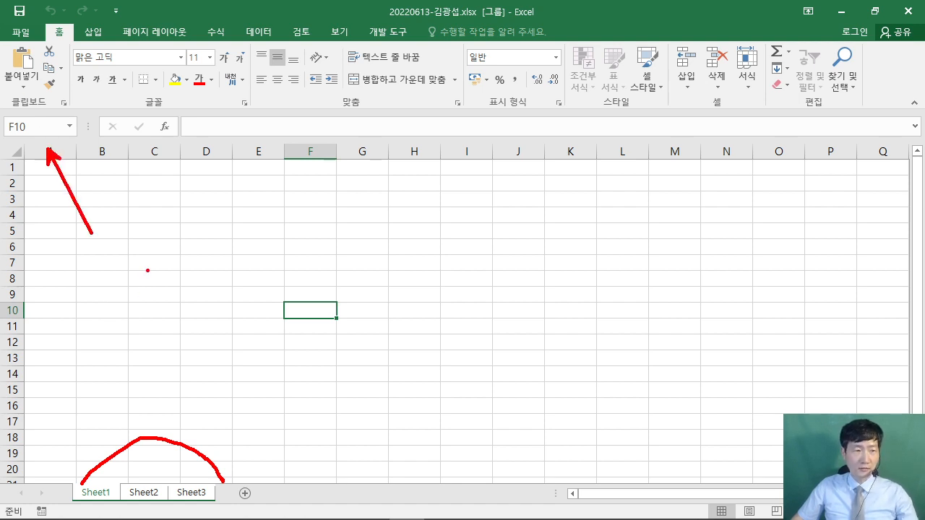
key("Escape")
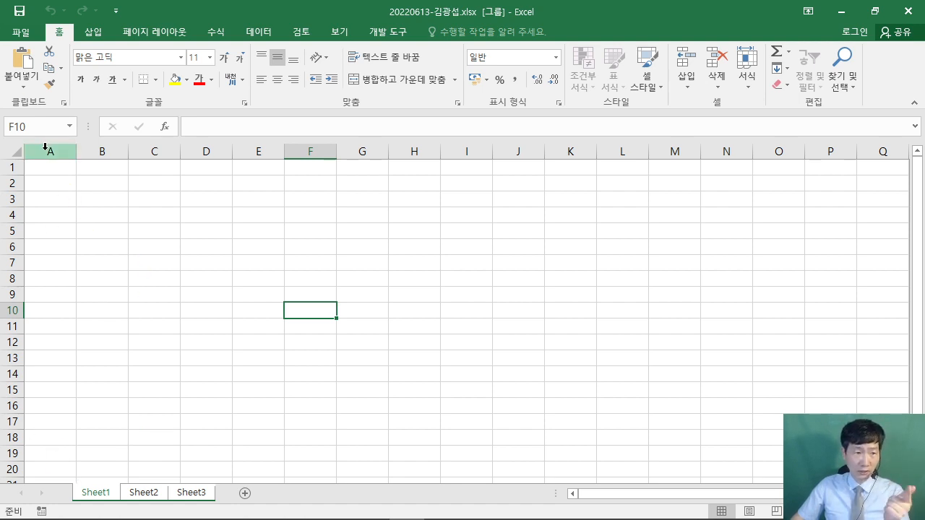
- Set column A width to 1 on the grouped sheets
right_click(45, 149)
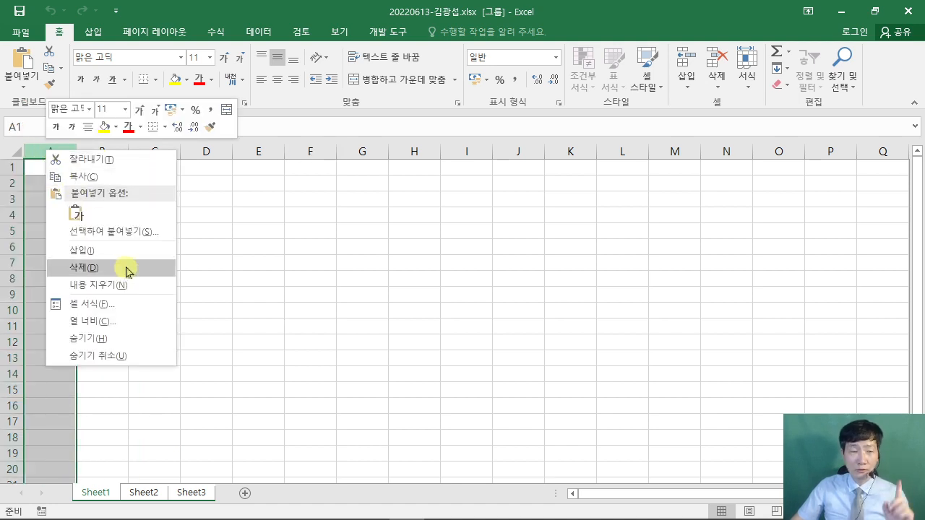
left_click(130, 322)
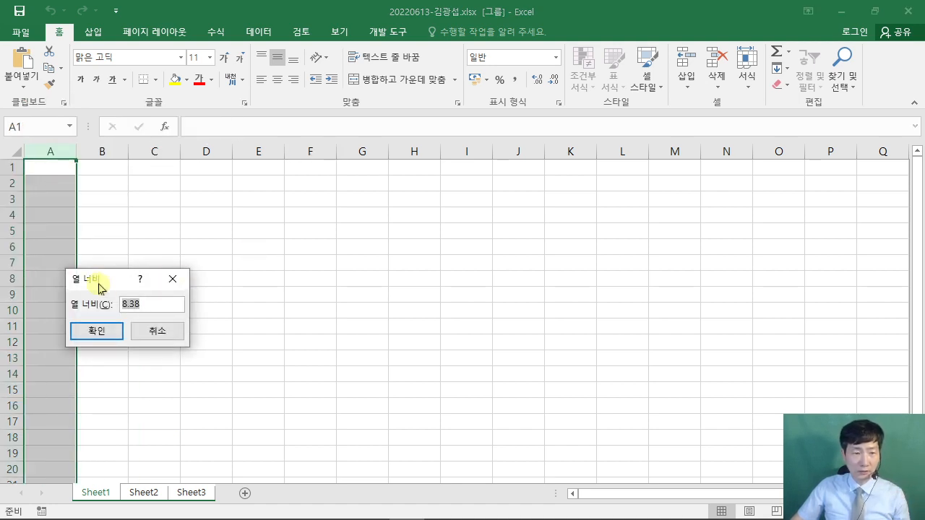
left_click_drag(128, 284, 321, 142)
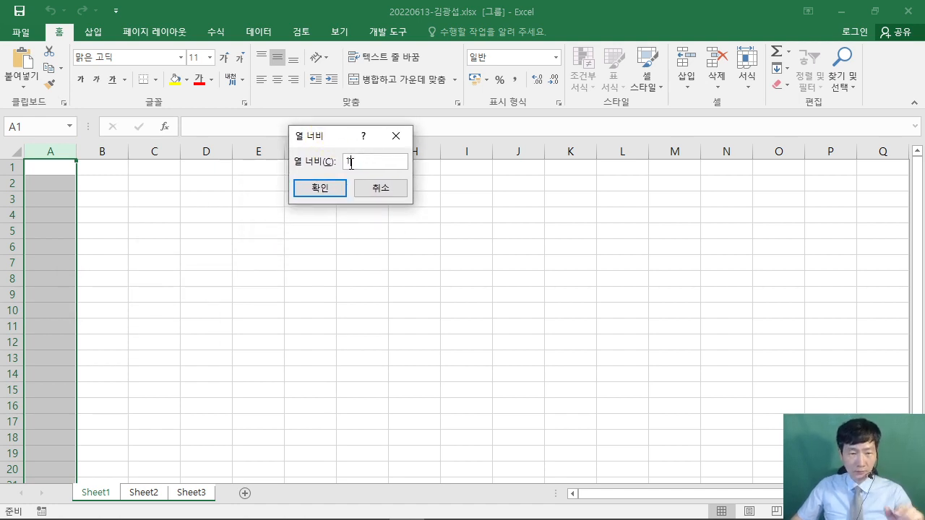
left_click(319, 187)
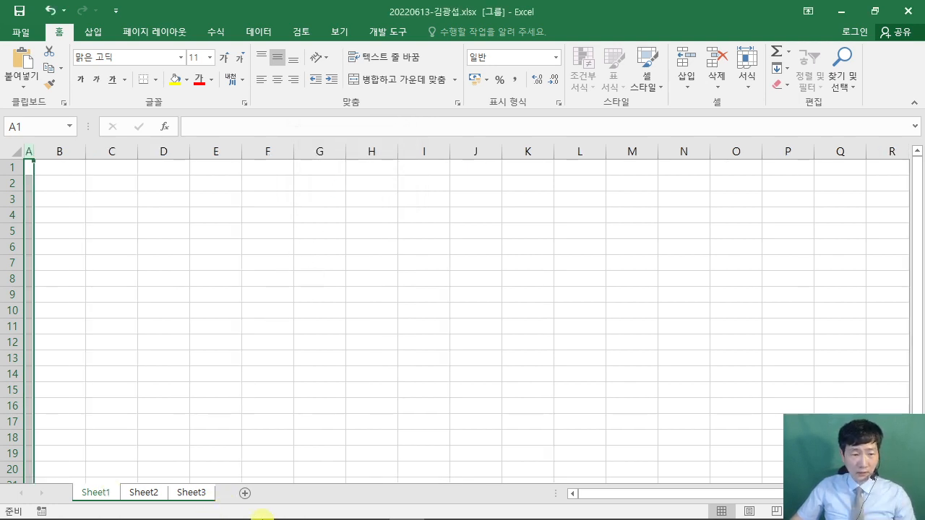
mouse_move(277, 511)
left_click(334, 506)
scroll(546, 351, "down", 10)
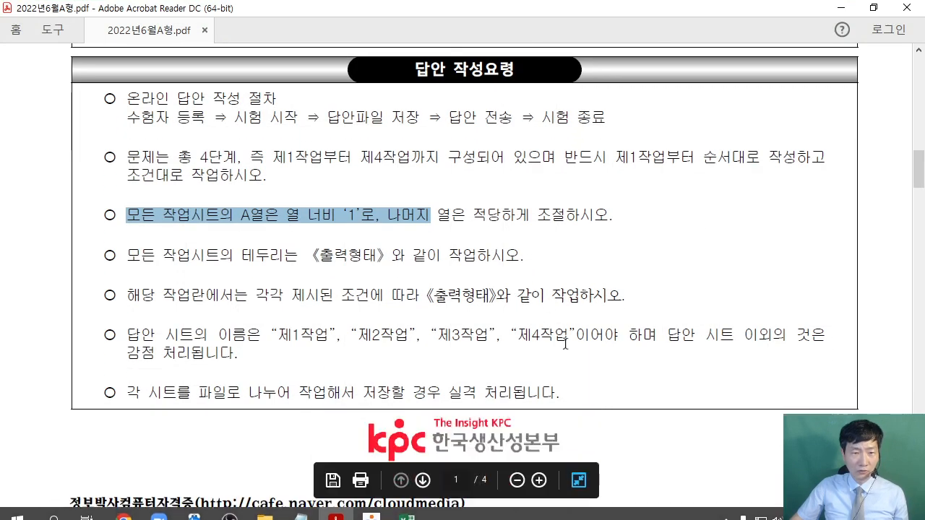
scroll(545, 350, "down", 3)
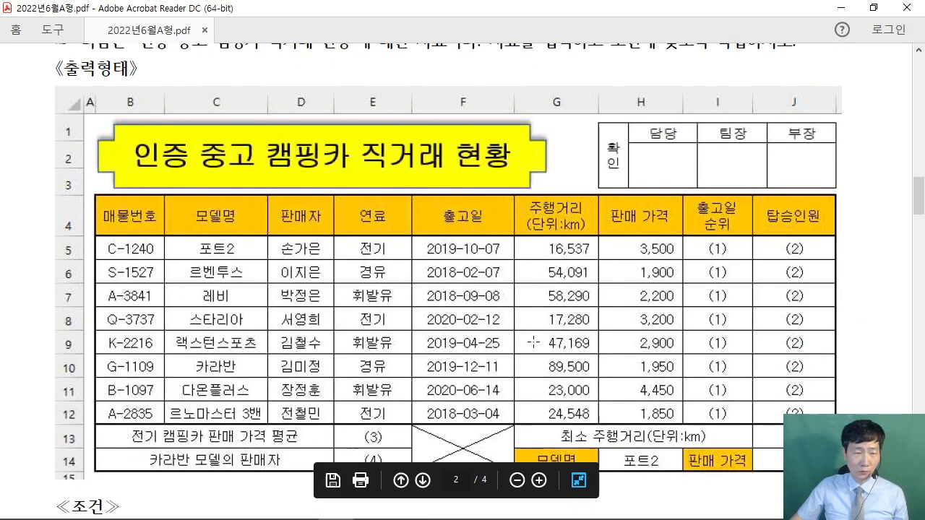
scroll(530, 342, "up", 2)
scroll(542, 359, "down", 5)
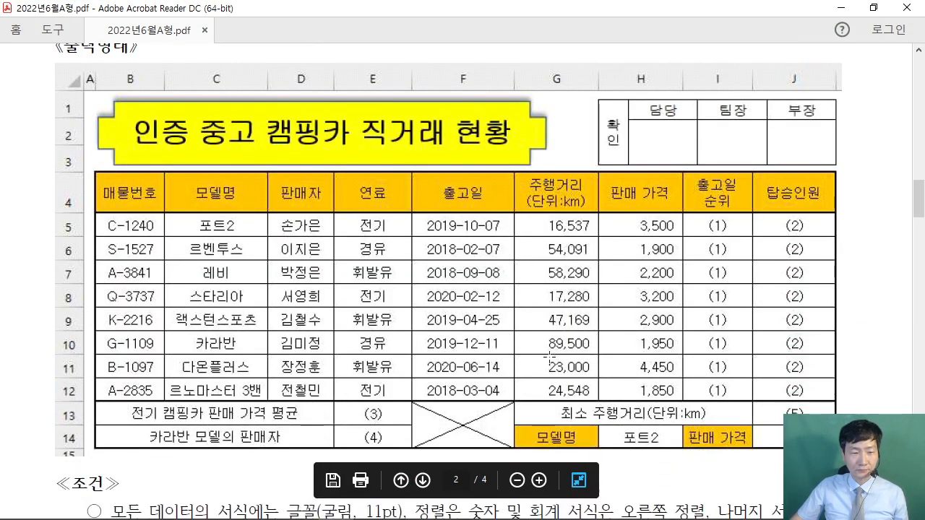
scroll(543, 359, "down", 3)
left_click_drag(110, 326, 394, 329)
left_click(331, 331)
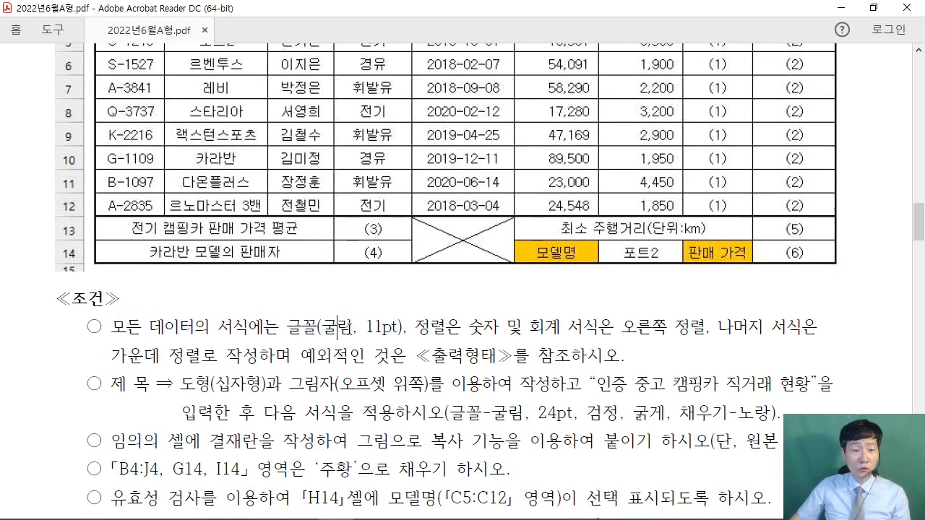
double_click(344, 331)
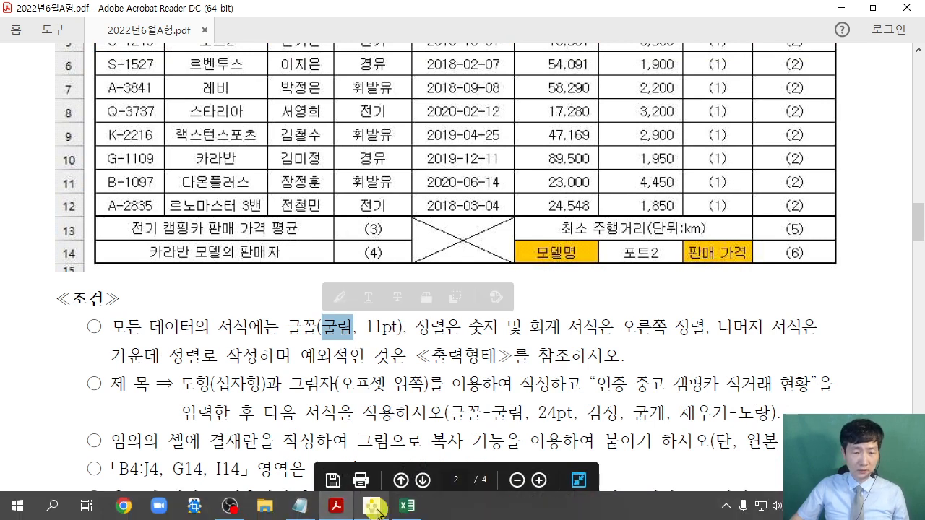
left_click(404, 510)
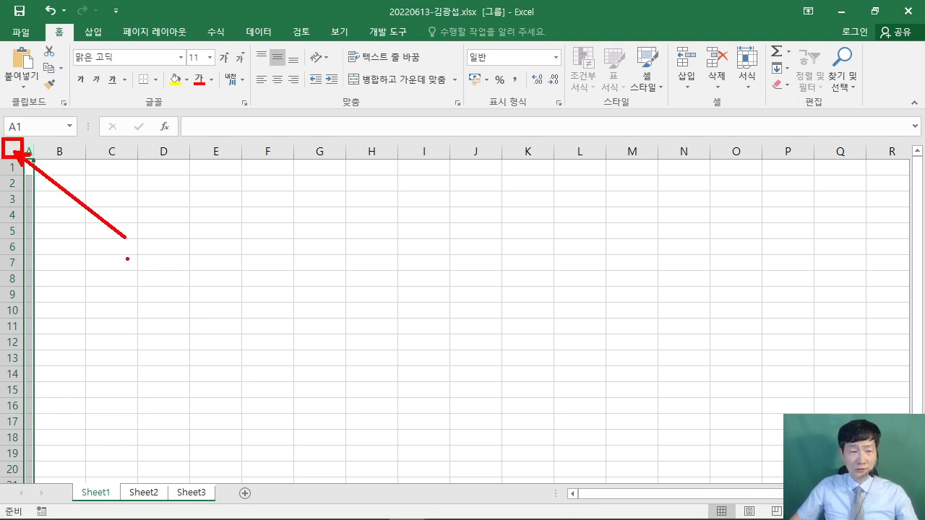
- Apply the 굴림 font to every cell of the grouped sheets, then deselect
left_click(16, 151)
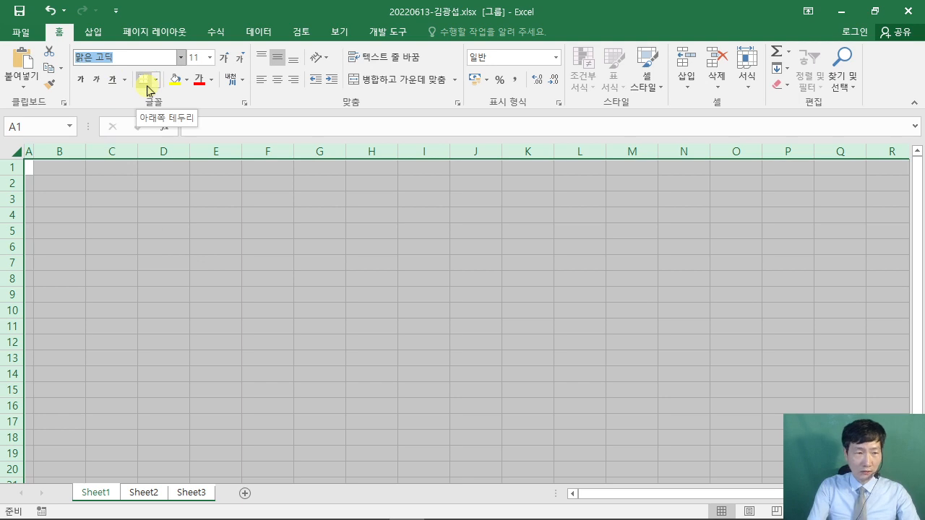
type("굴ㄹ")
key("Return")
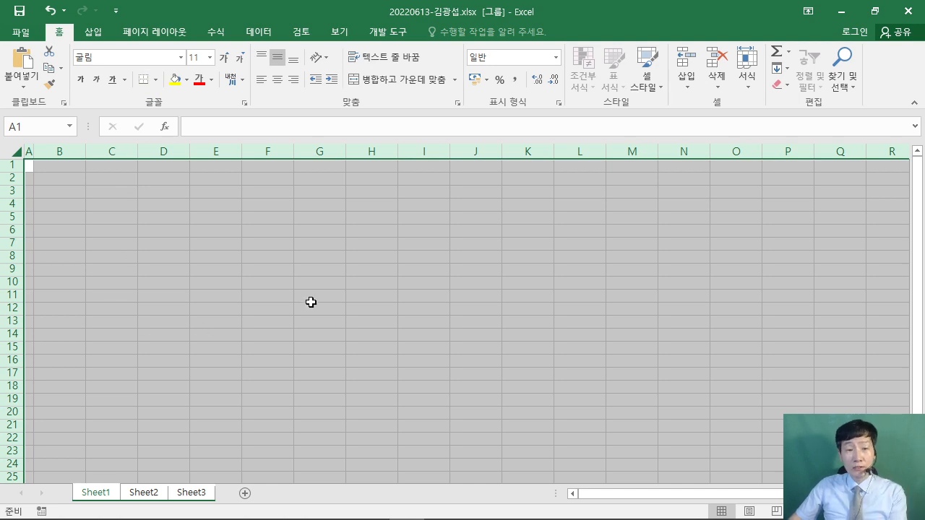
left_click(431, 266)
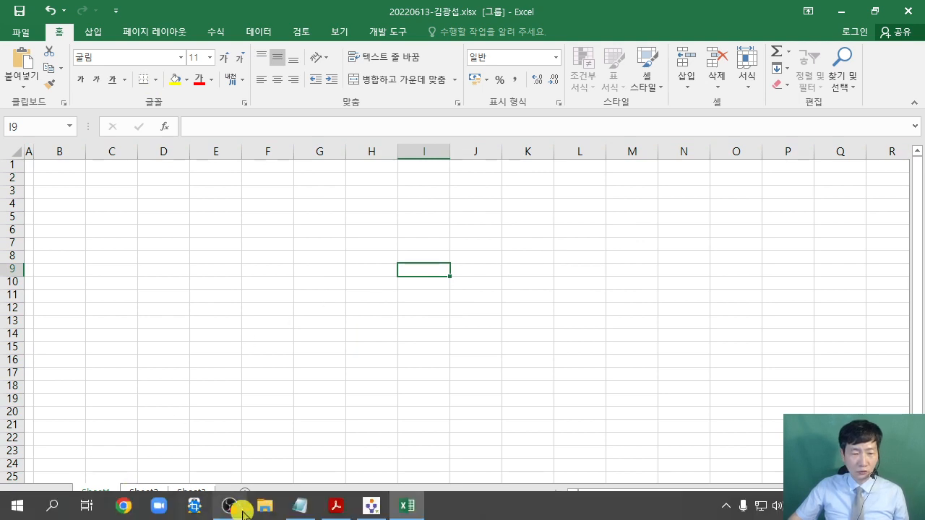
left_click(334, 506)
scroll(356, 377, "down", 1)
scroll(426, 223, "up", 5)
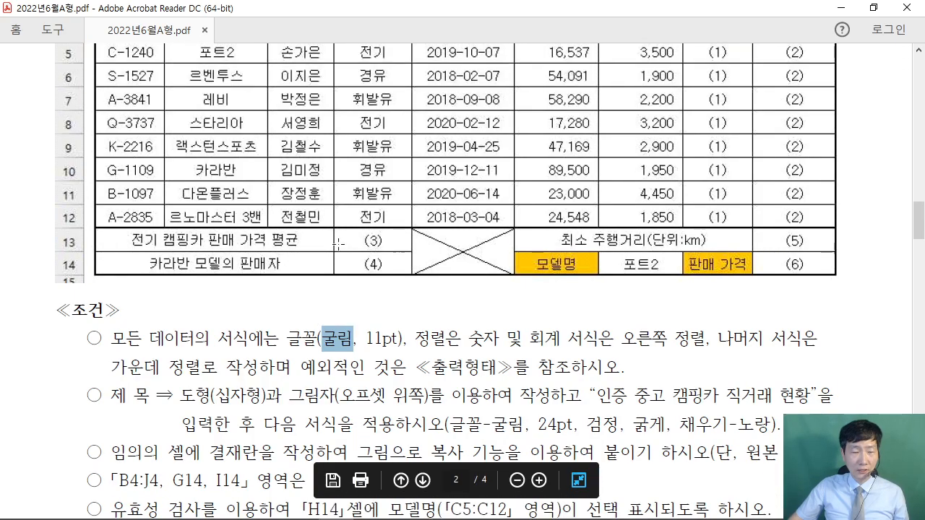
scroll(426, 222, "up", 10)
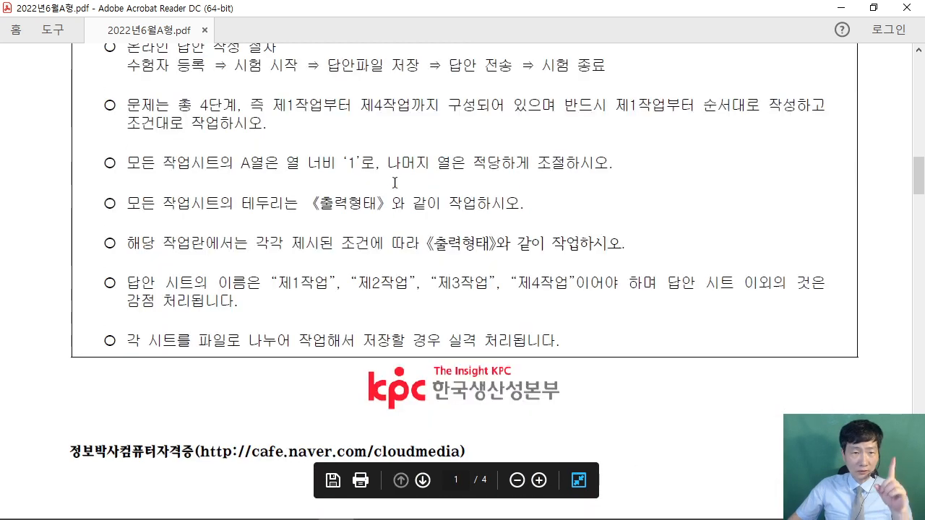
left_click_drag(280, 354, 547, 352)
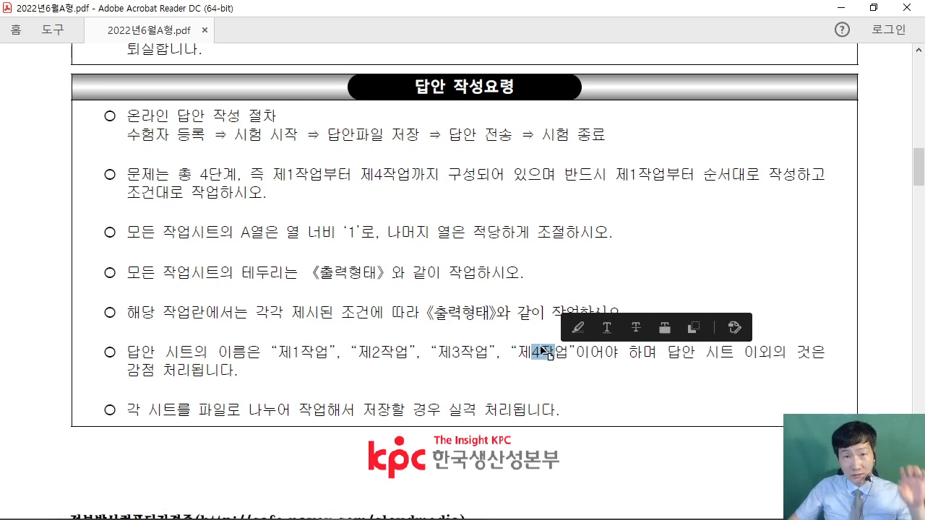
left_click(842, 14)
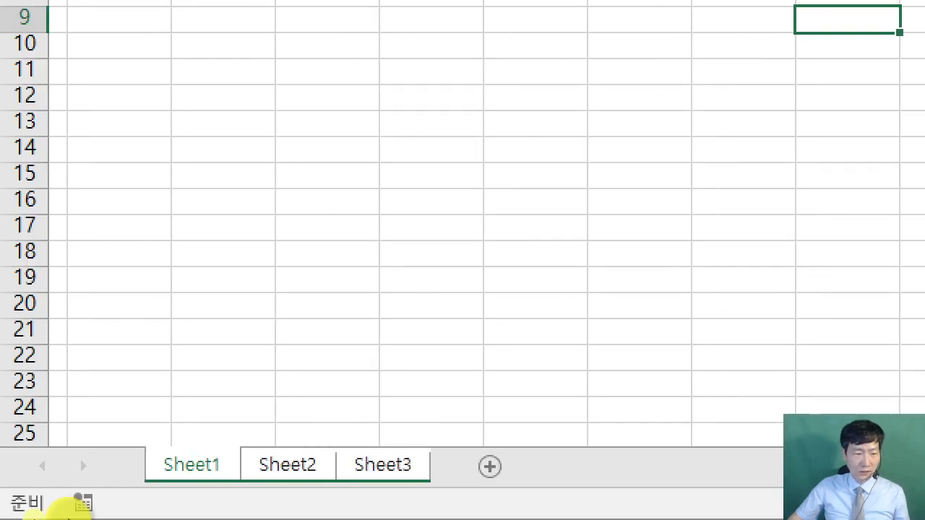
- Rename the three sheet tabs 제1작업, 제2작업 and 제3작업, then return to 제1작업
double_click(203, 469)
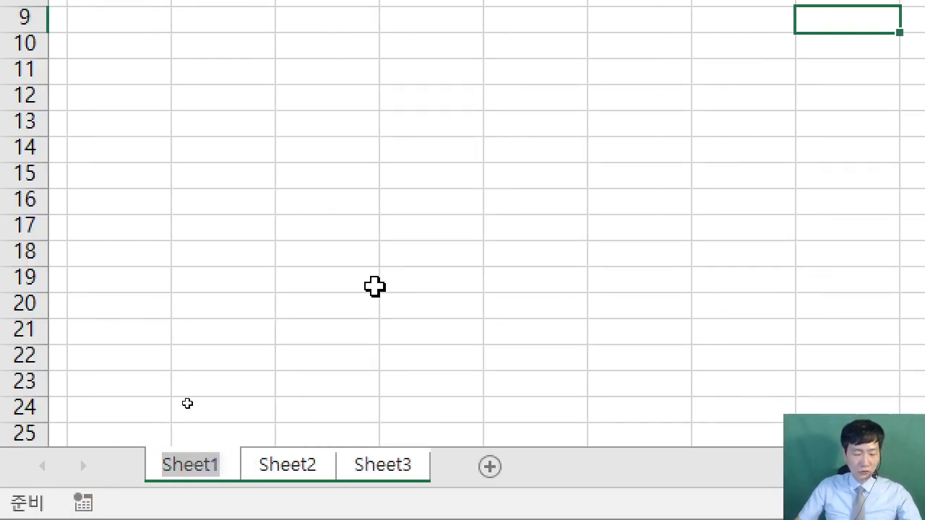
type("제1작업")
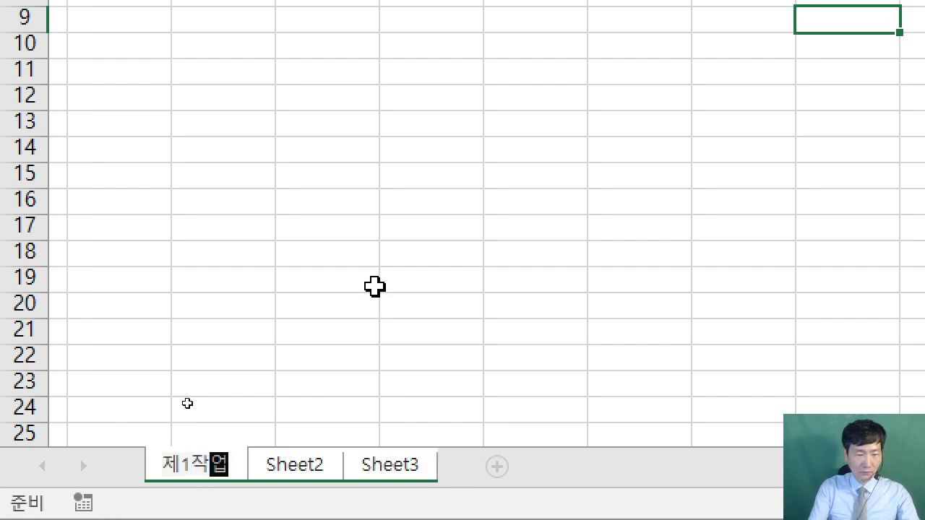
key("Return")
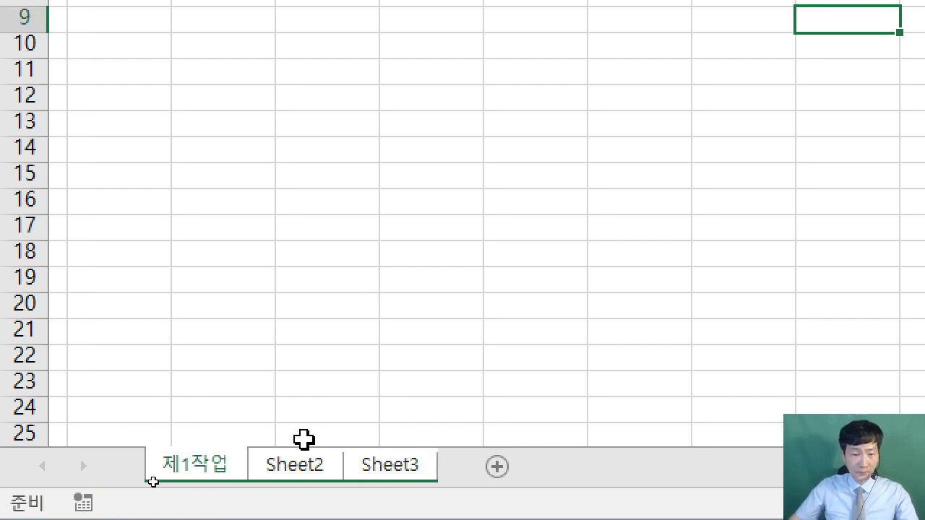
double_click(306, 467)
type("제2작업")
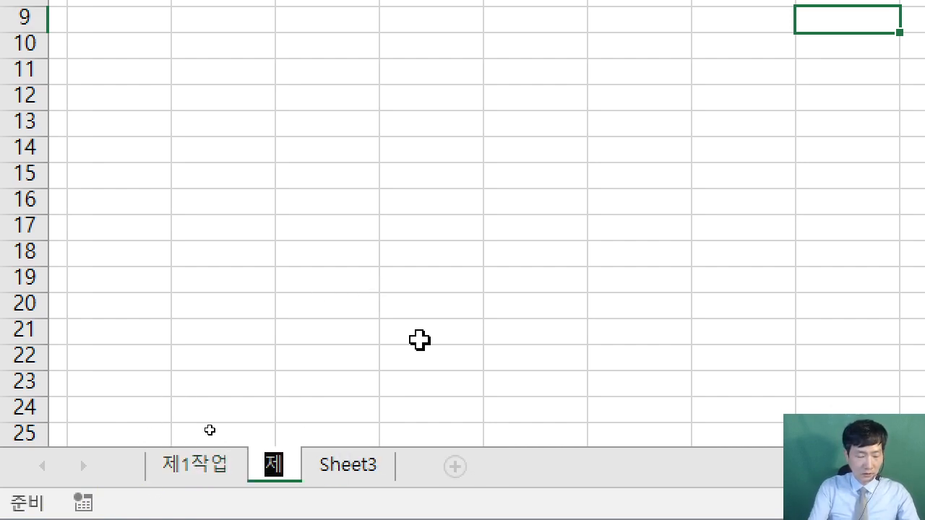
key("Return")
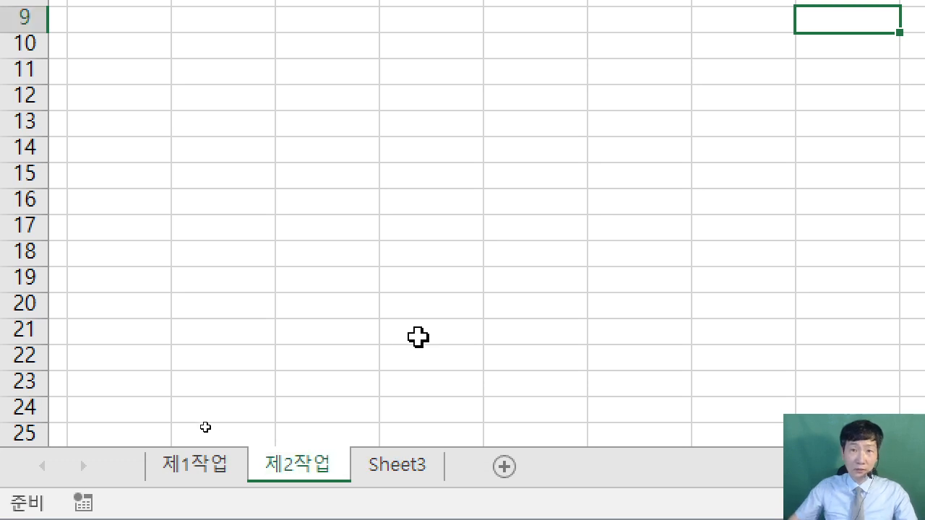
double_click(388, 465)
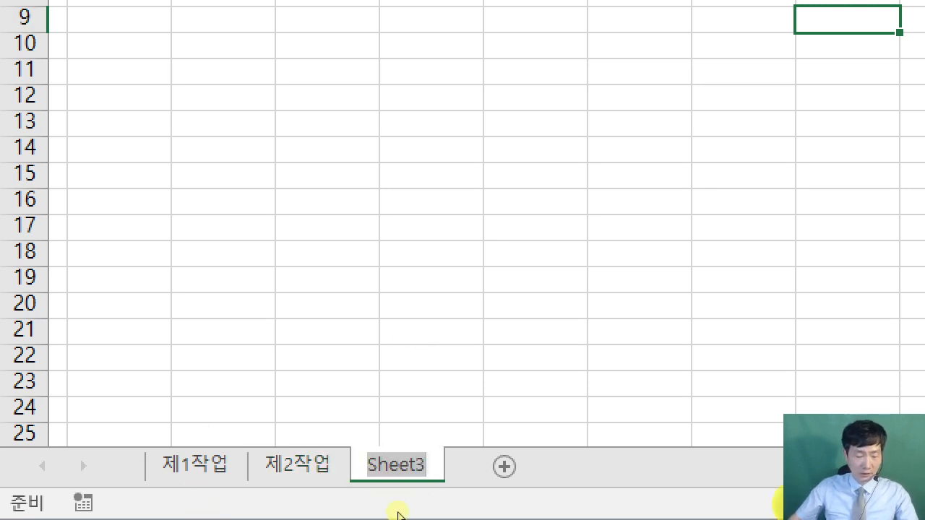
type("제3작업")
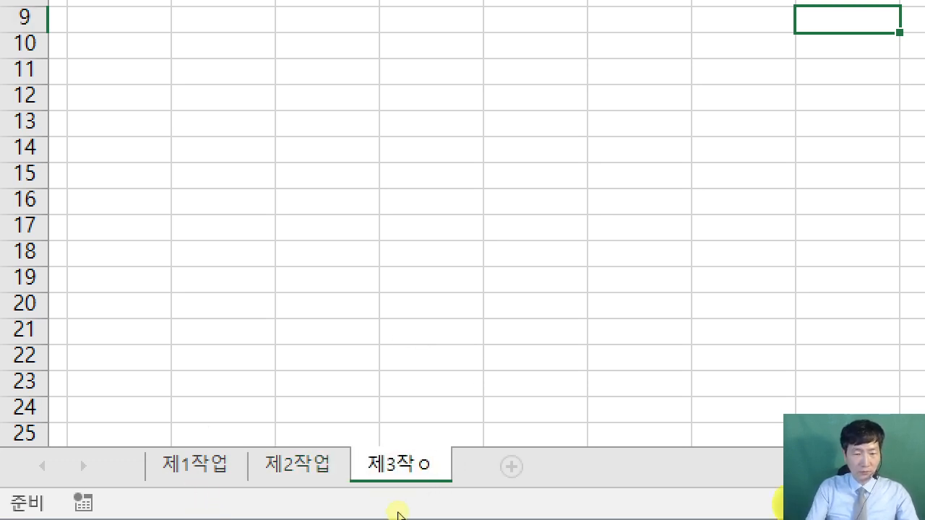
key("Return")
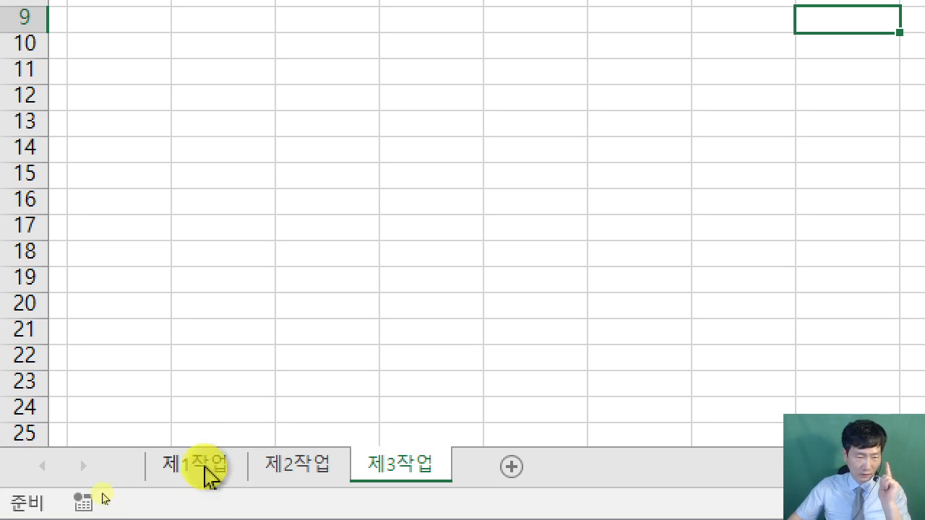
left_click(207, 470)
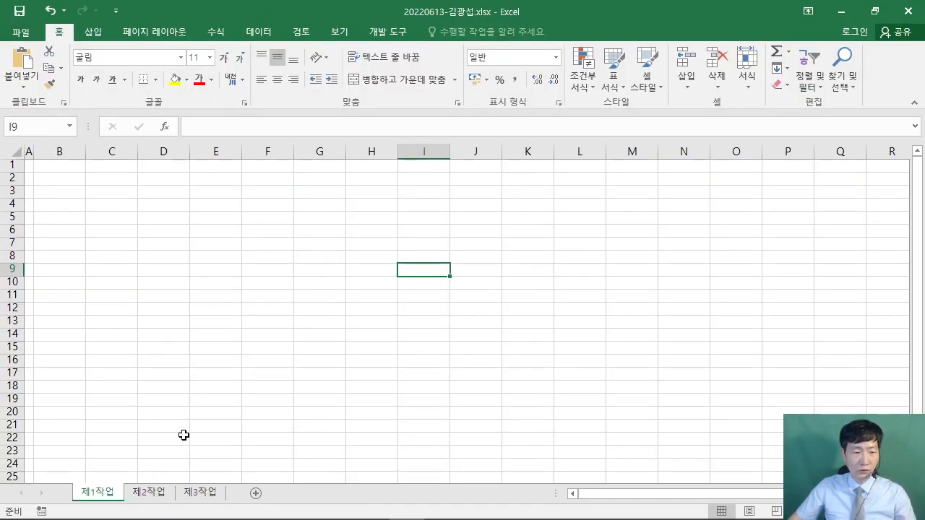
- Scroll the exam PDF to page 2's 제1작업 camping-car table, then return to Excel
left_click(337, 506)
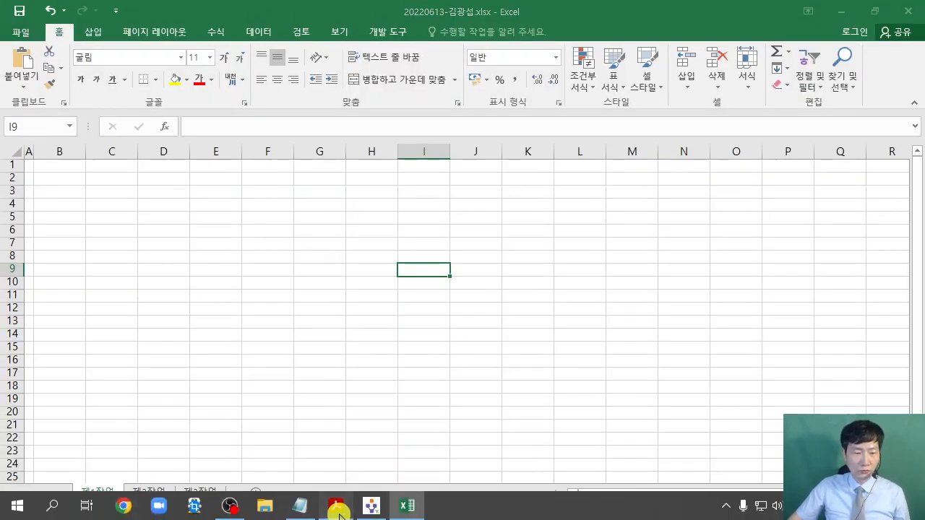
scroll(332, 386, "down", 8)
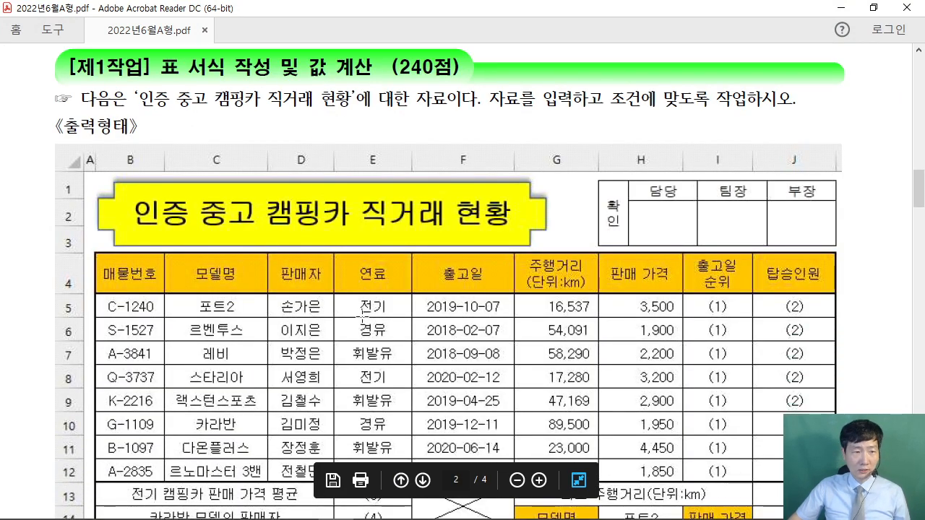
scroll(363, 316, "down", 3)
scroll(236, 250, "up", 1)
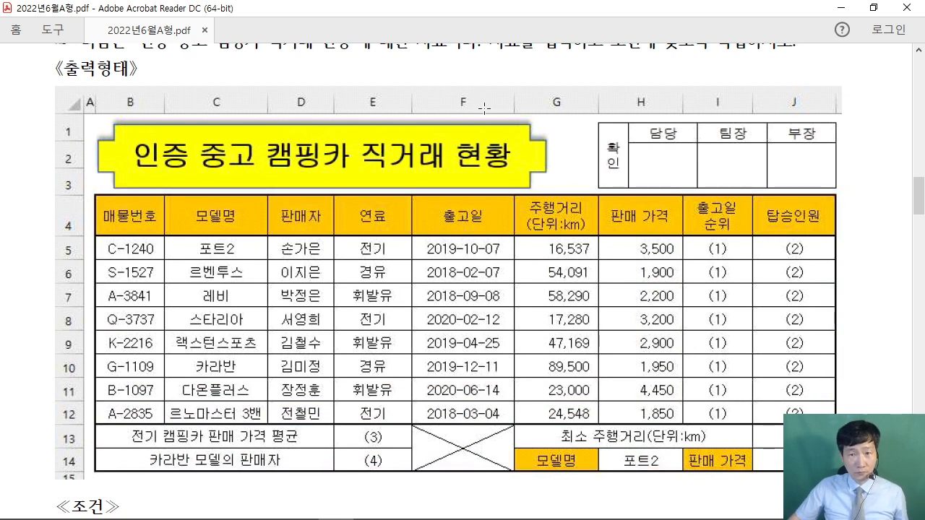
left_click(407, 505)
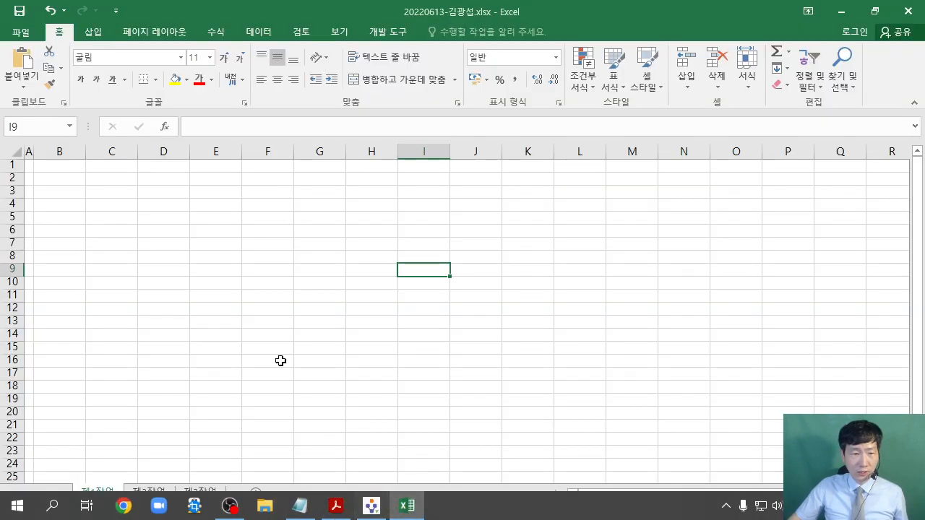
- Select B4:J14 on 제1작업 and collapse the ribbon
left_click_drag(62, 204, 462, 330)
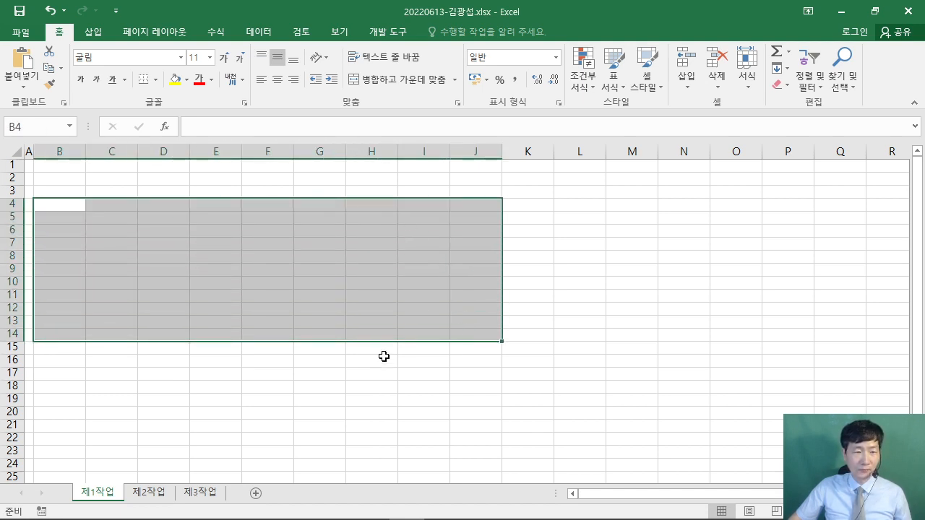
scroll(384, 356, "up", 4)
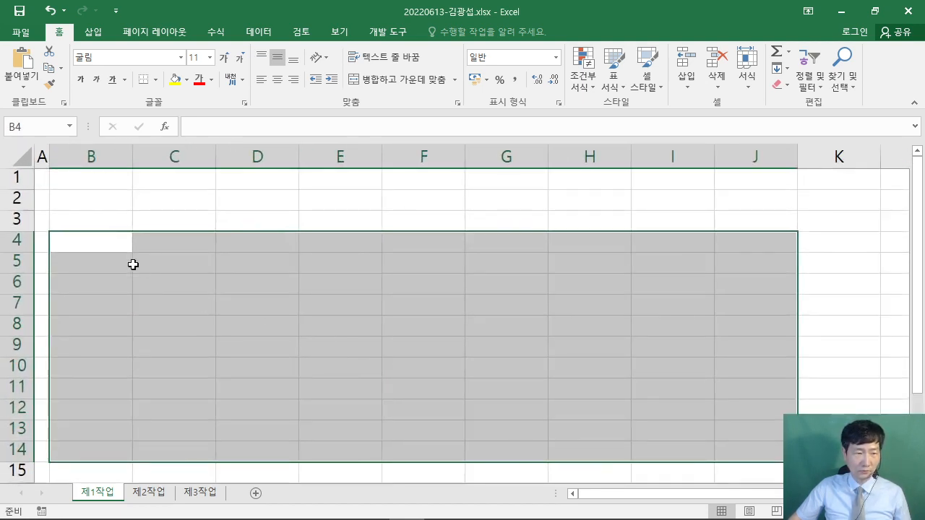
double_click(59, 32)
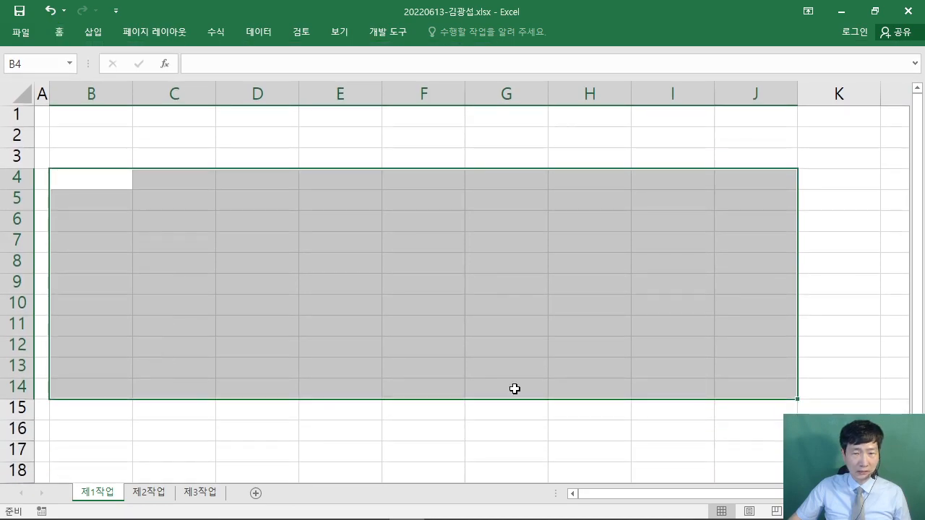
- Arrange Excel on the right and the exam PDF on the left, resizing both windows
left_click_drag(367, 17, 924, 289)
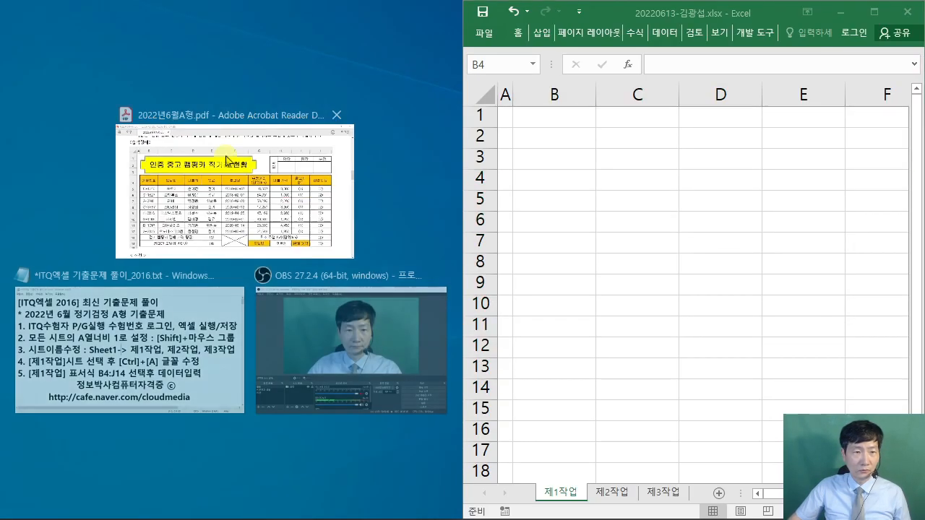
left_click(226, 159)
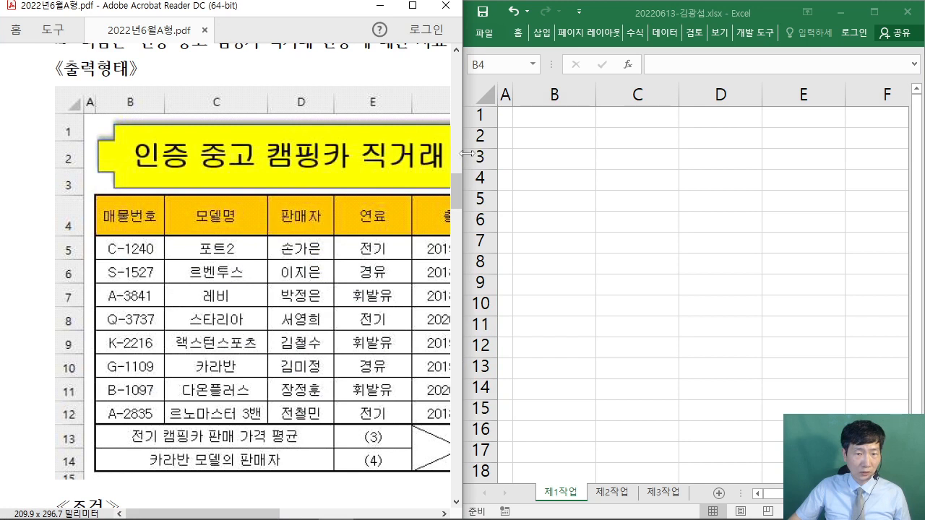
left_click_drag(409, 156, 347, 155)
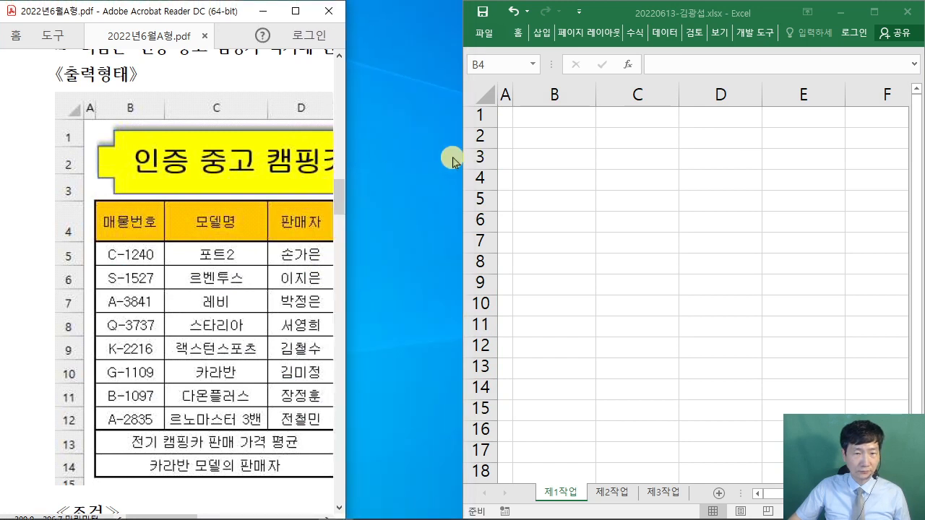
left_click_drag(458, 157, 334, 158)
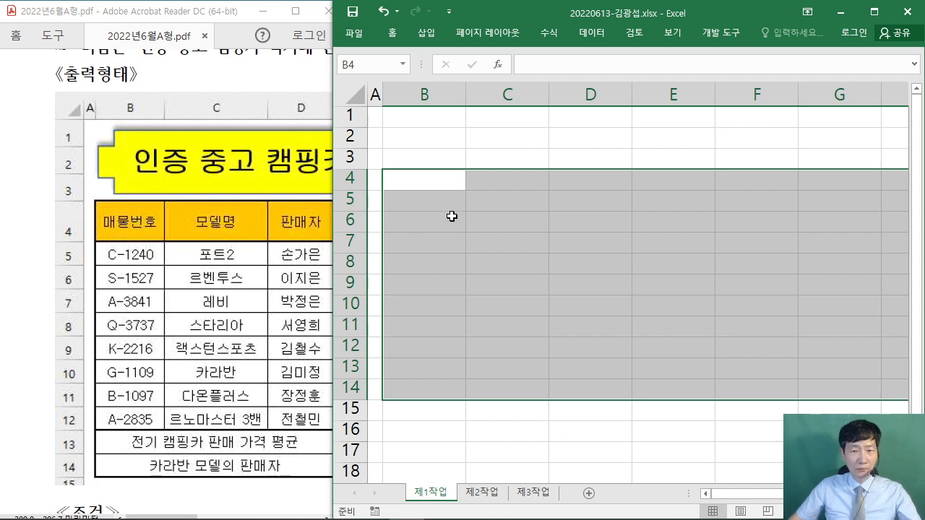
scroll(450, 217, "up", 1)
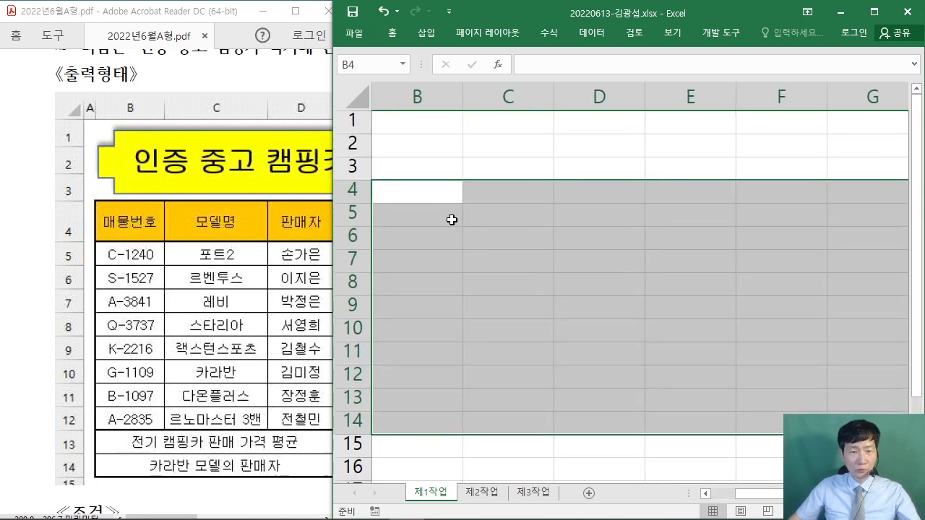
- Enter the 매물번호 header in B4 and listing numbers C-1240, S-1527, A-3841, Q-3737 below it
left_click(705, 494)
type("매")
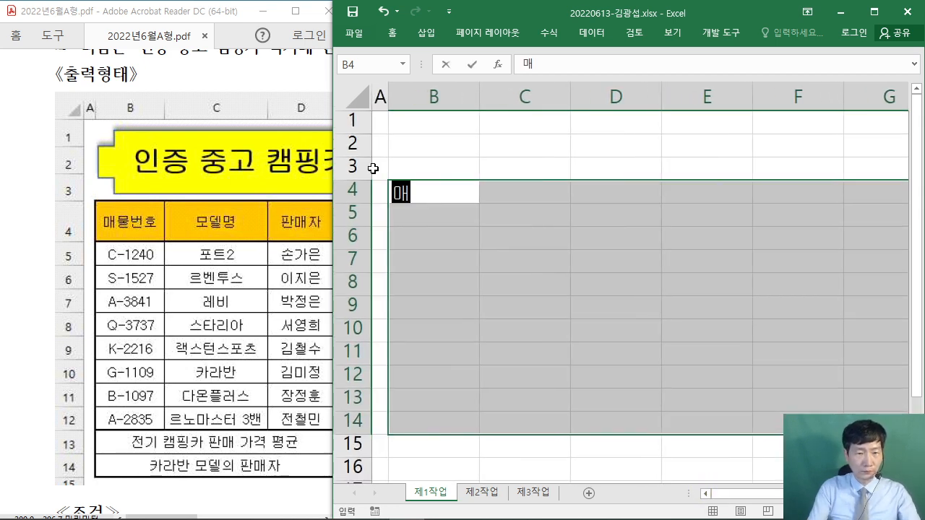
type("물번호")
key("Return")
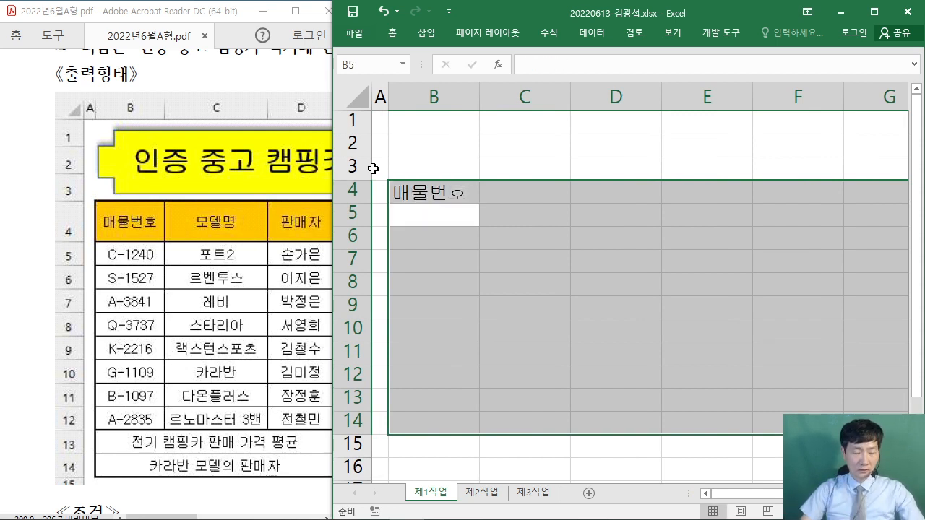
type("C-1240")
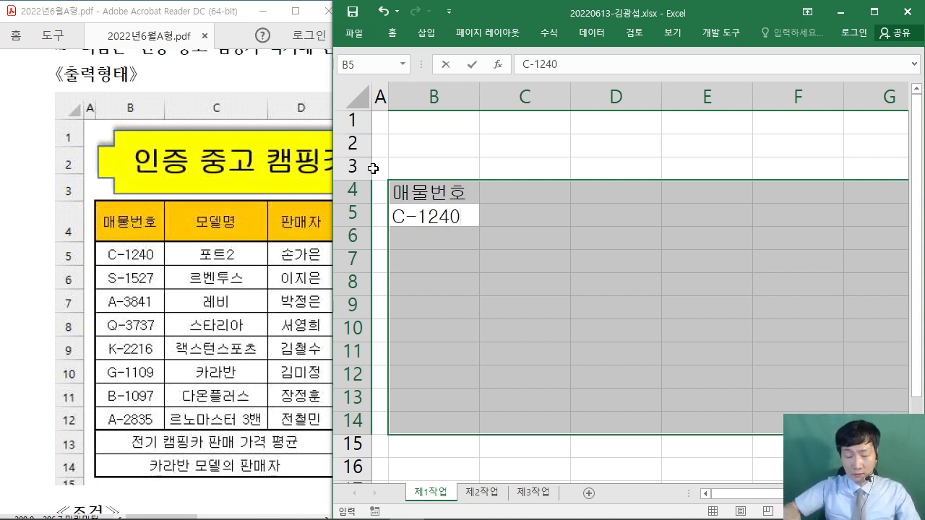
key("Return")
type("S-1527")
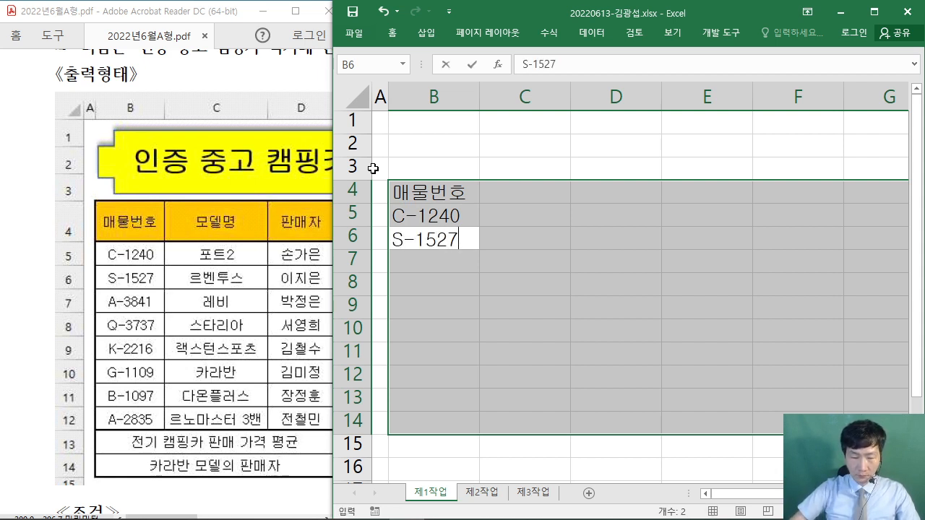
key("Return")
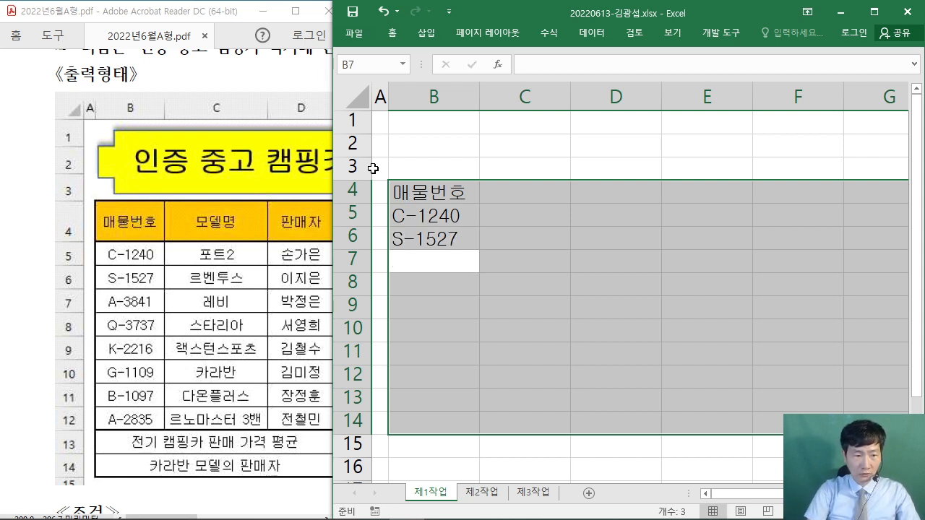
type("A-3841")
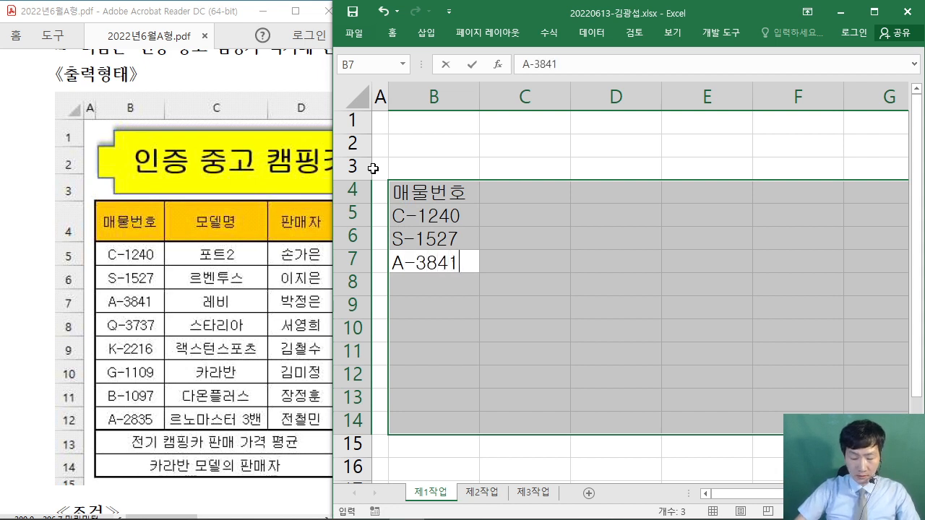
key("Return")
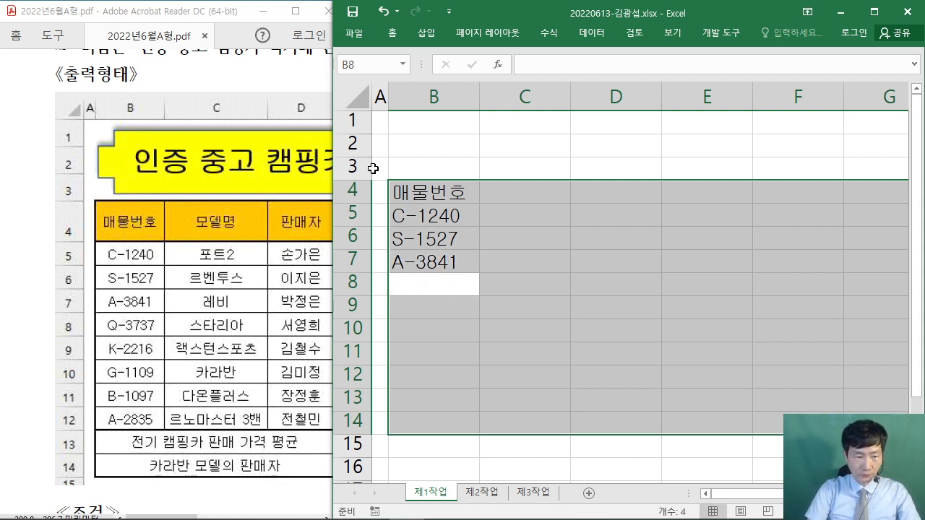
type("Q-3737")
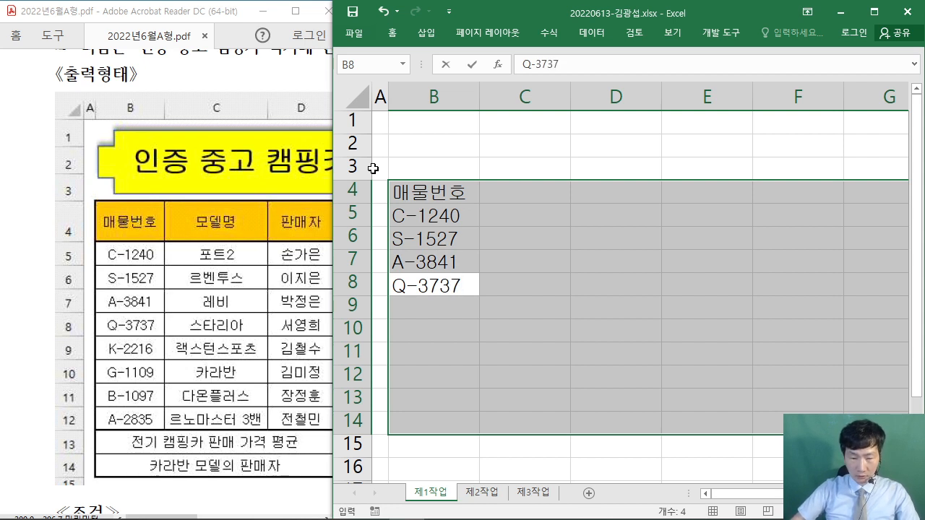
key("Return")
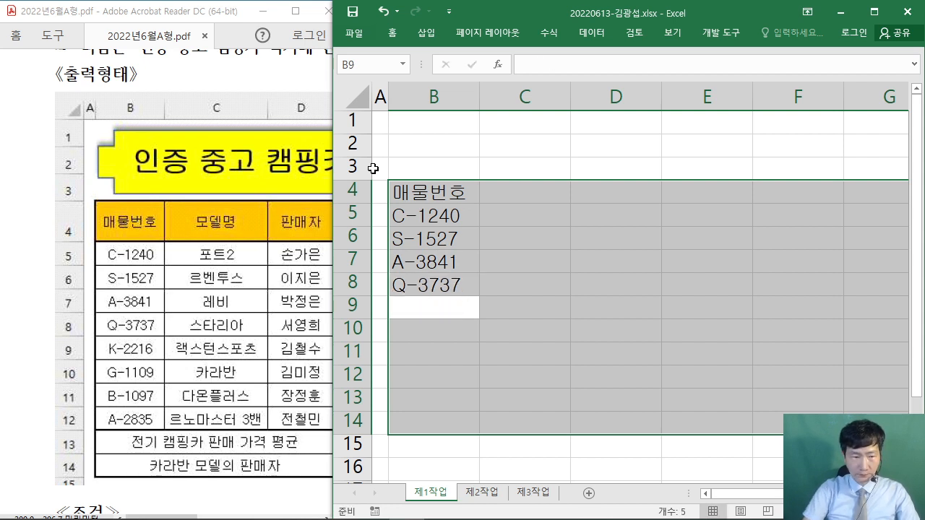
- Continue column B with listing numbers K-2216, G-1109, B-1097 and A-2835
type("K-2216")
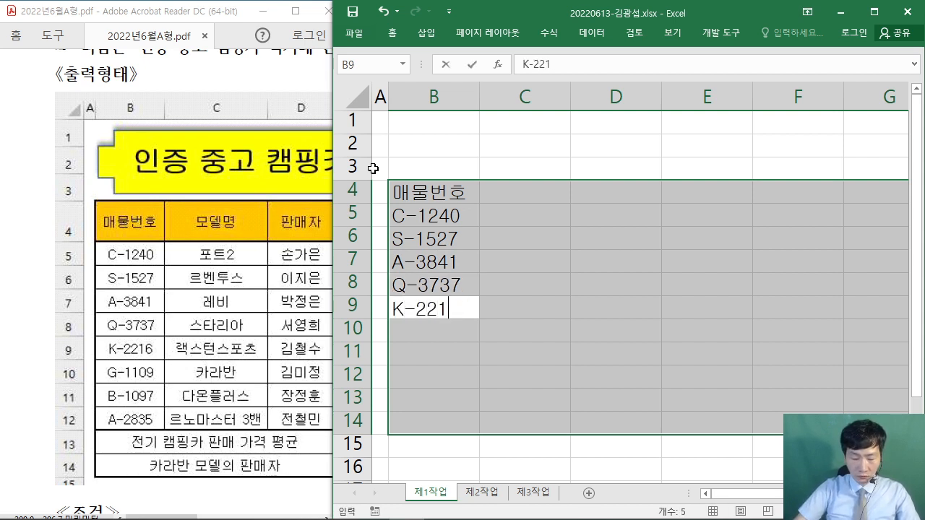
key("Return")
type("G")
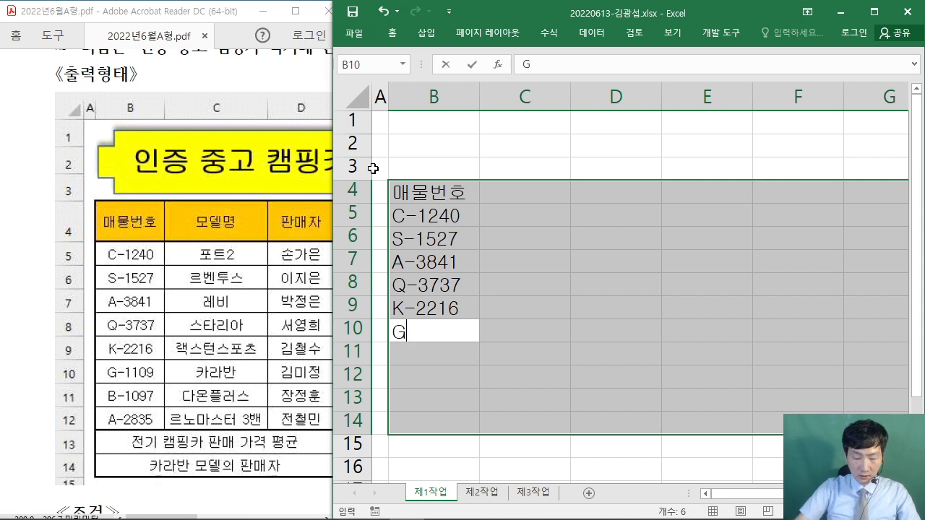
type("-1109")
key("Return")
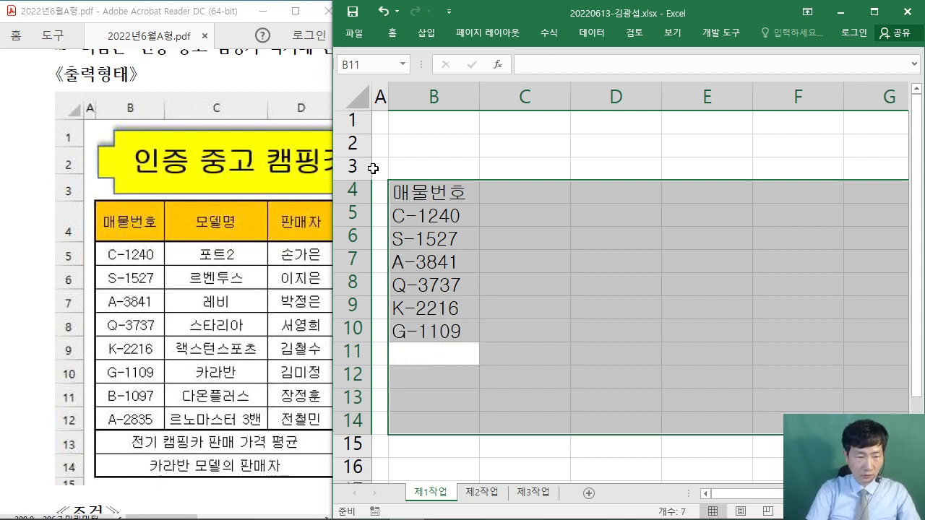
type("B-1097")
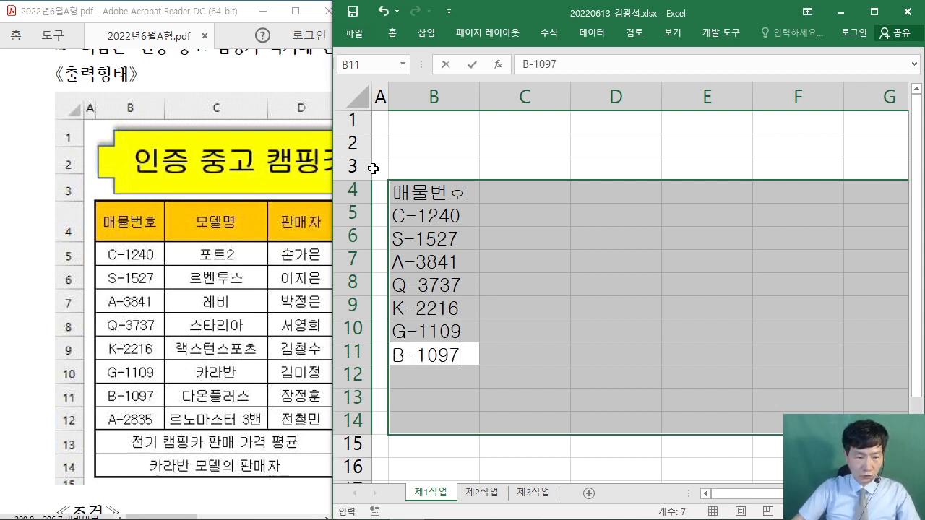
key("Return")
type("A-")
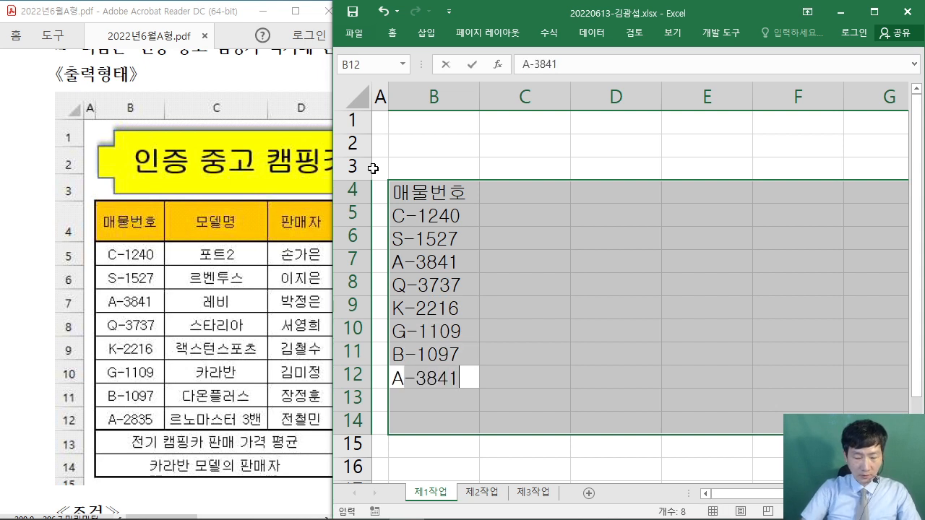
type("28")
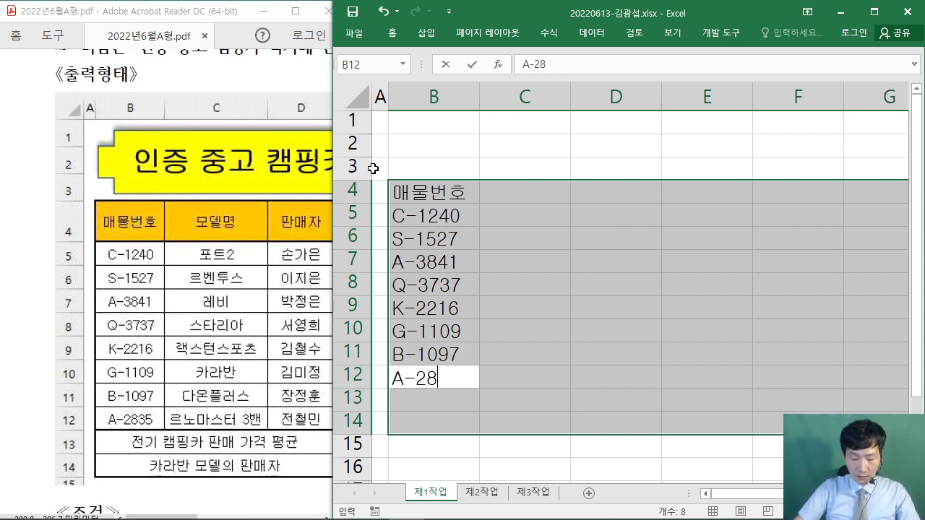
type("35")
key("Return")
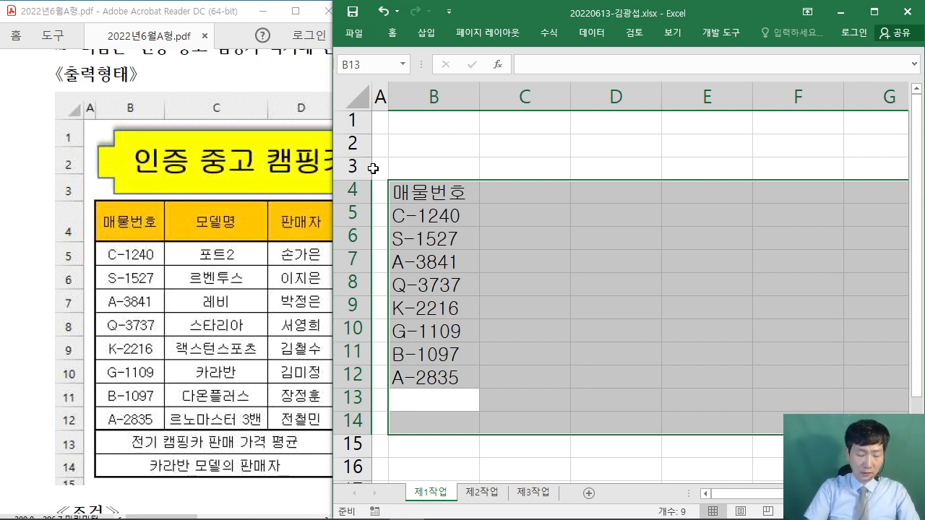
- Enter the summary labels '전기 캠핑카 판매 가격 평균' in B13 and '카라반 모델의 판매자' in B14
type("젔")
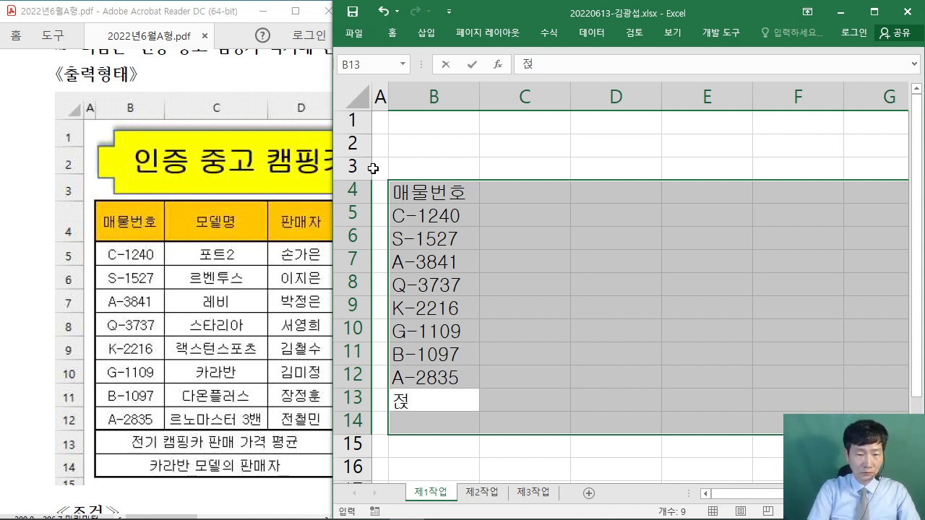
type("기 캠핑카 ")
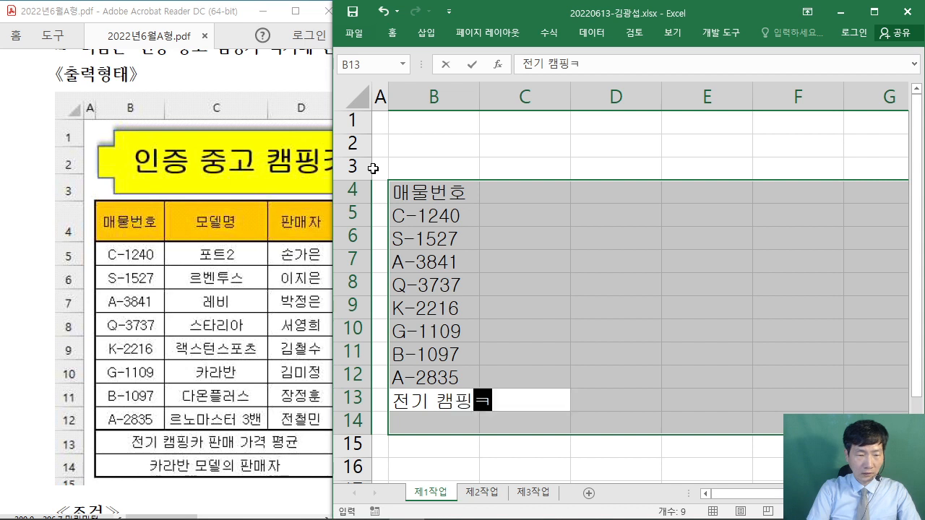
type("판매 가격 평균")
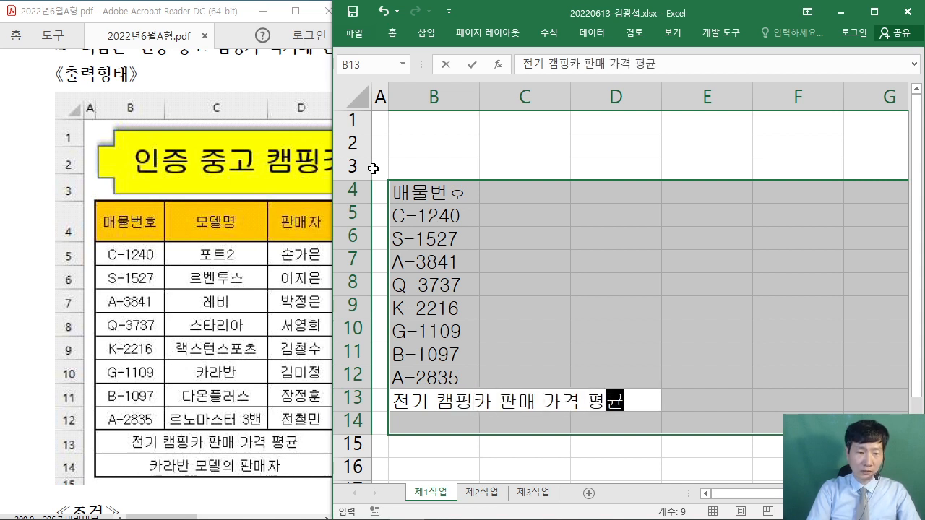
key("Return")
type("가")
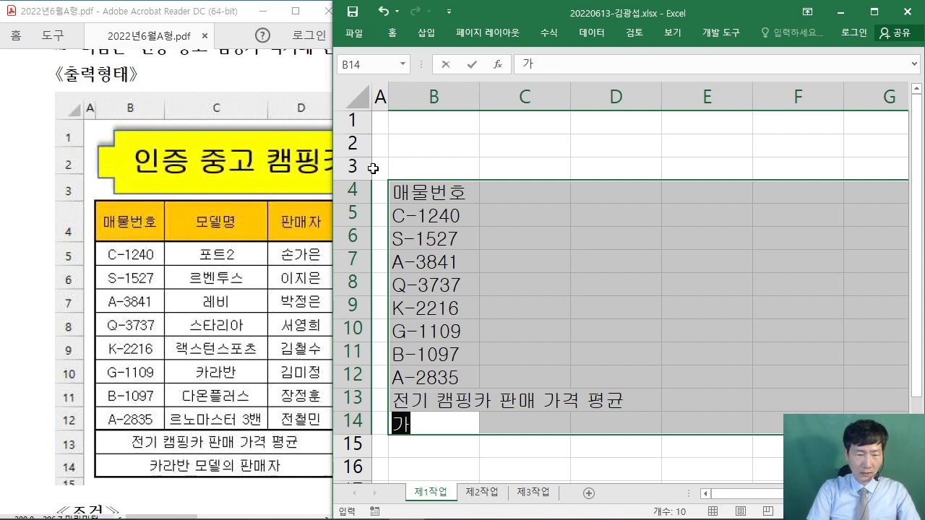
key("BackSpace")
key("BackSpace")
type("카")
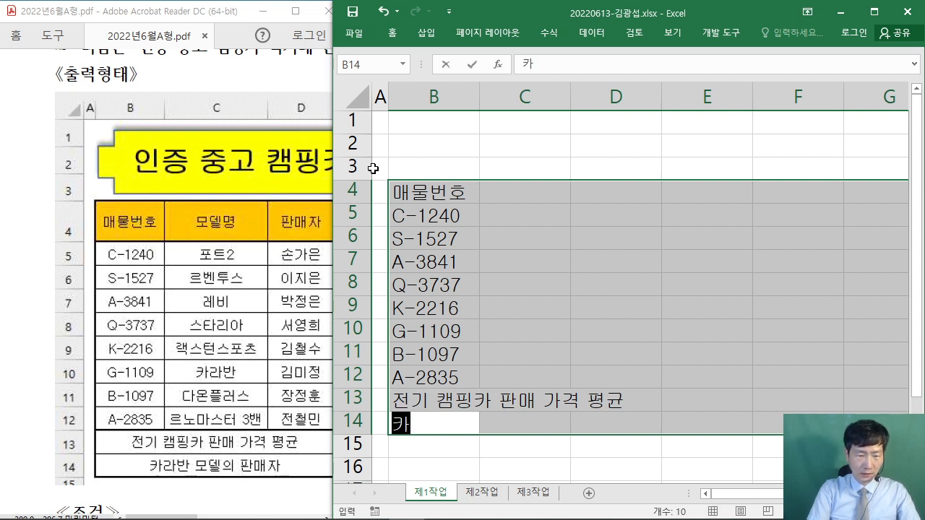
type("라반 몯")
type("델의 ")
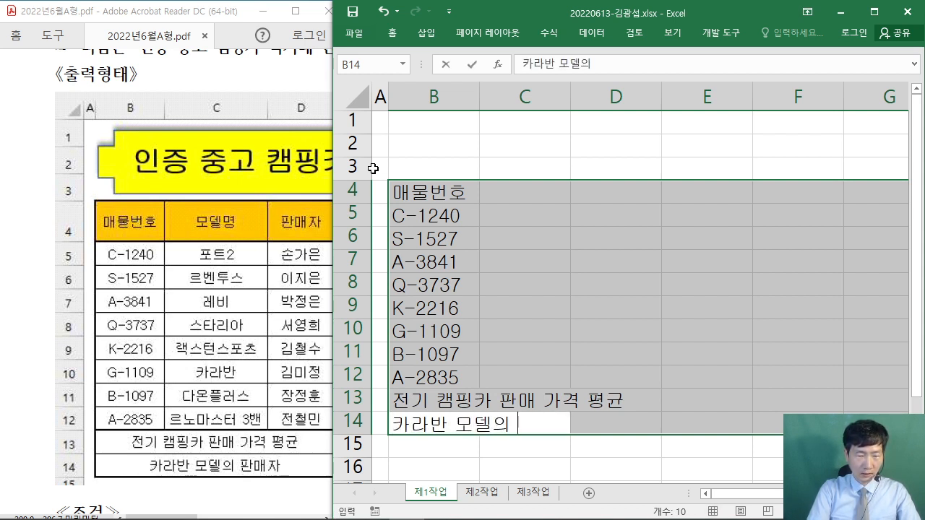
type("ㅍㅏㄴ매자")
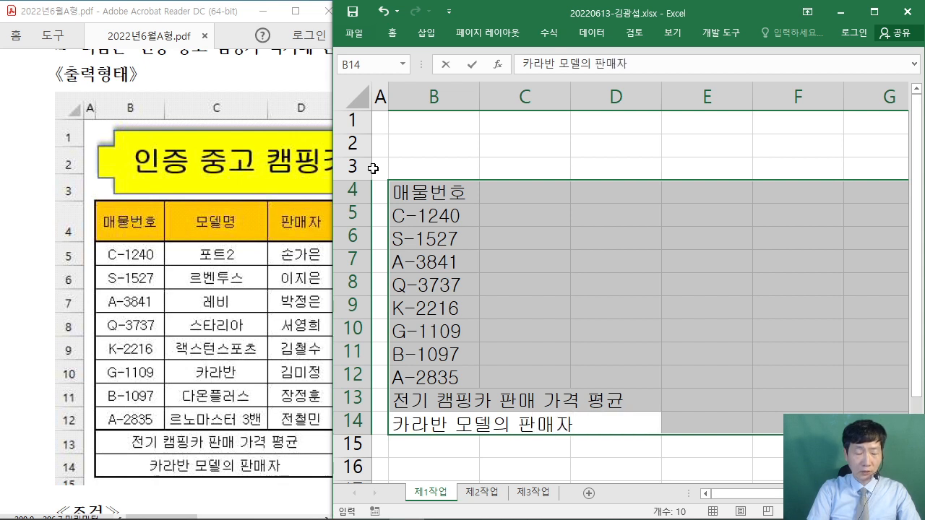
key("Return")
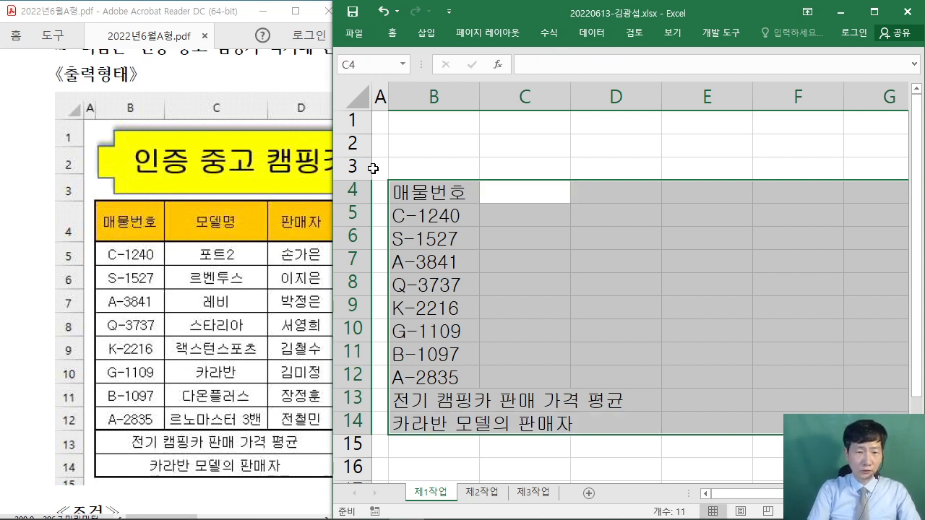
- Put the header 모델명 in C4, correcting the misspelled first attempt
type("모데렴ㅇ")
key("Return")
type("ㅍ")
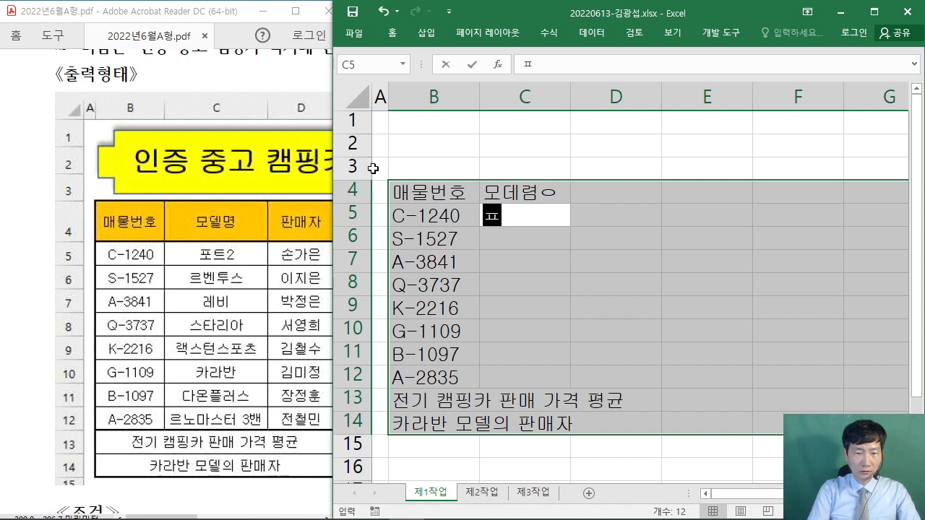
key("shift+Return")
type("모델")
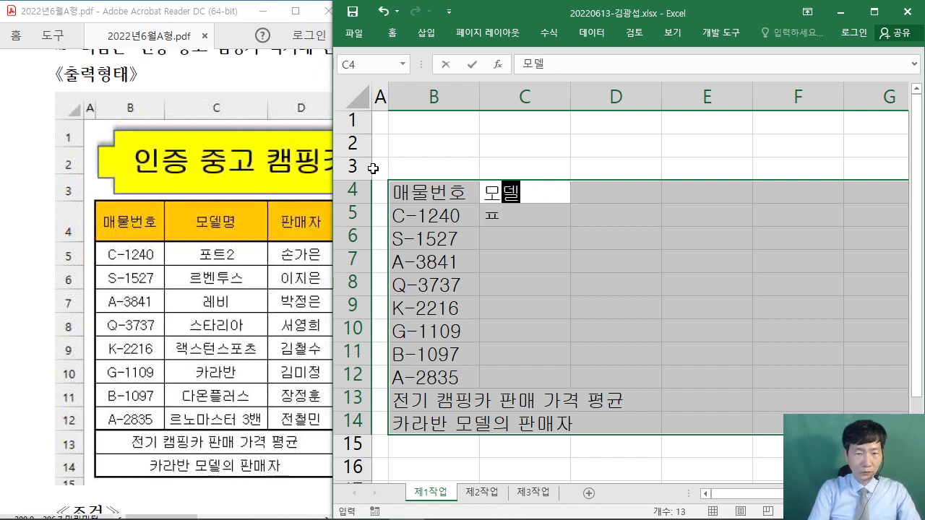
type("명")
key("Return")
- Enter model names 포트2, 르벤투스, 레비 and 스타리아 into C5:C8
type("포트")
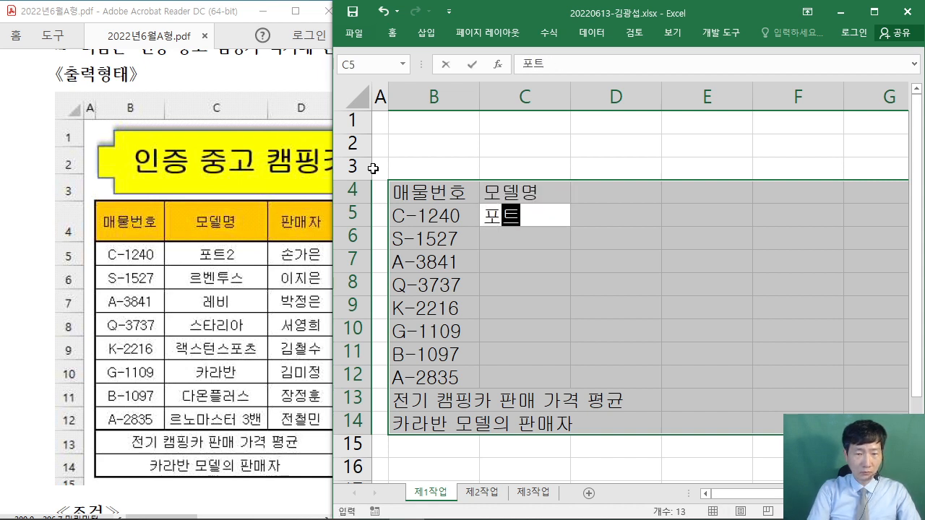
type("2")
key("Return")
type("르")
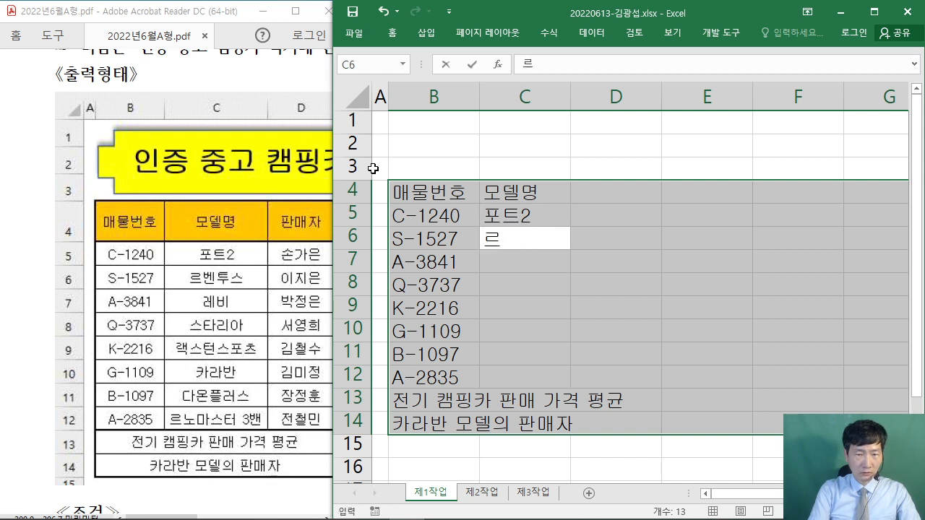
type("벤투스")
key("Return")
type("레비")
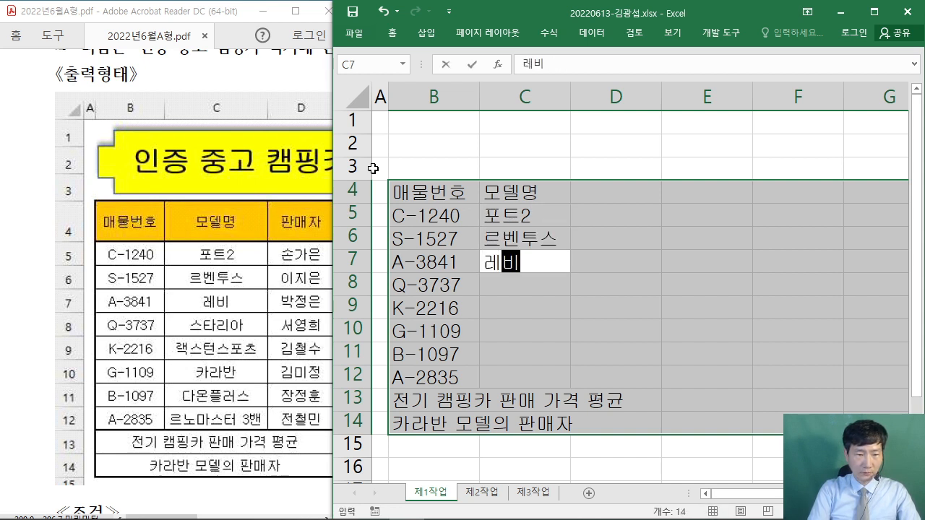
key("Return")
type("스타리아")
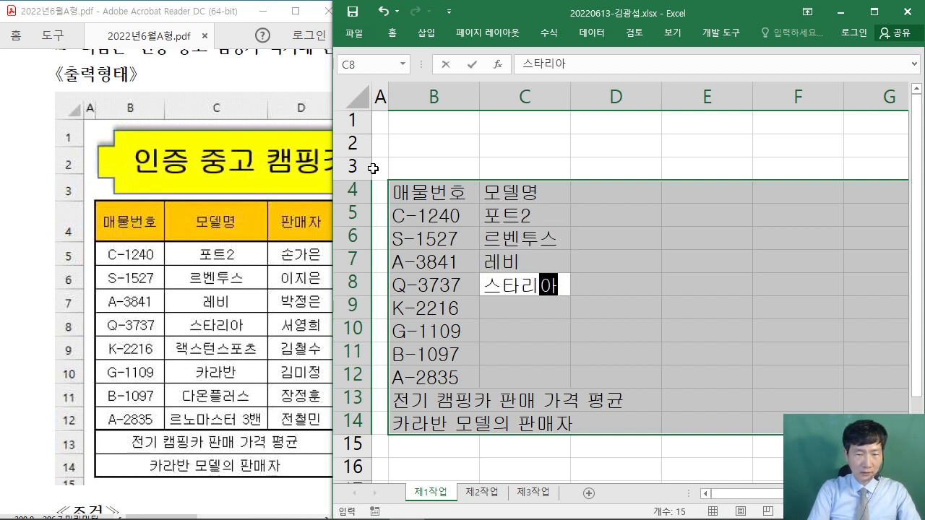
key("Return")
- Enter model names 랙스턴스포츠, 카라반, 다온플러스 and 르노마스터 3밴 into C9:C12
type("랙스턴스포츠")
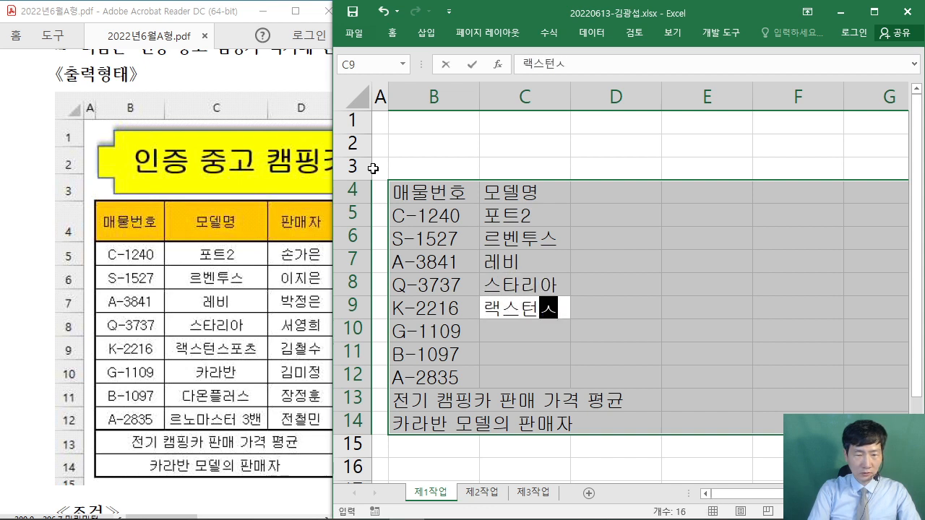
key("Return")
type("카라반")
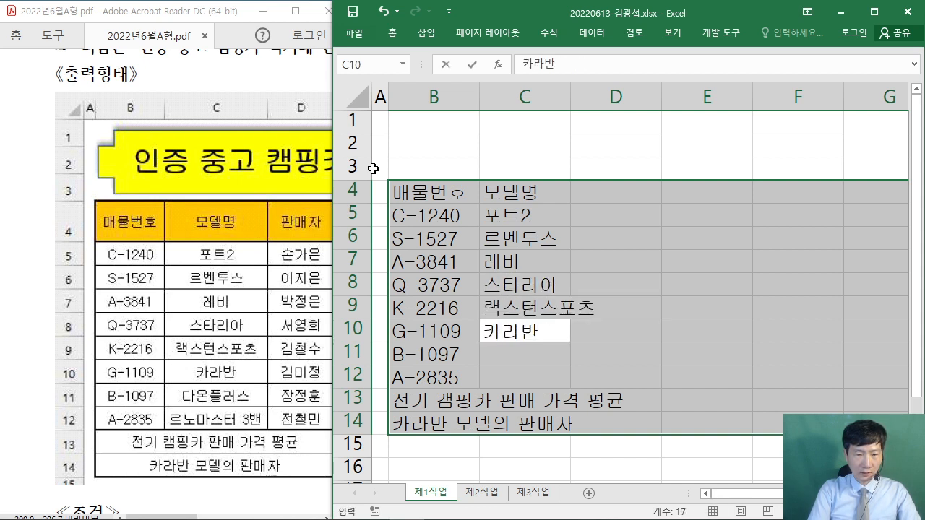
key("Return")
type("ㄷ")
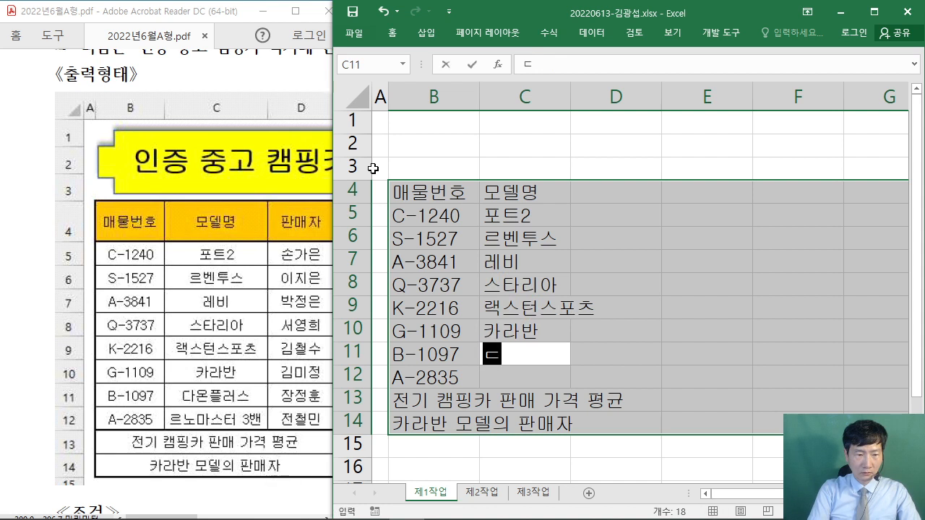
type("온플러스")
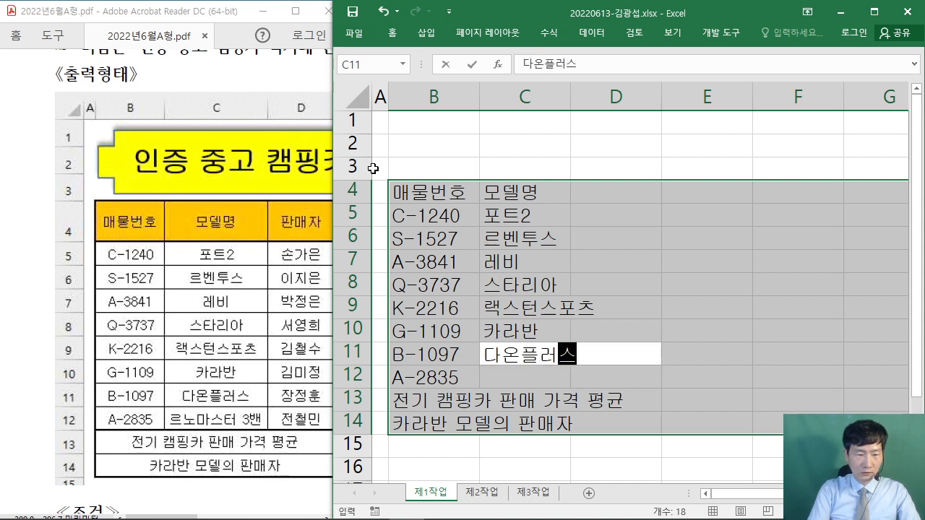
key("Return")
type("르")
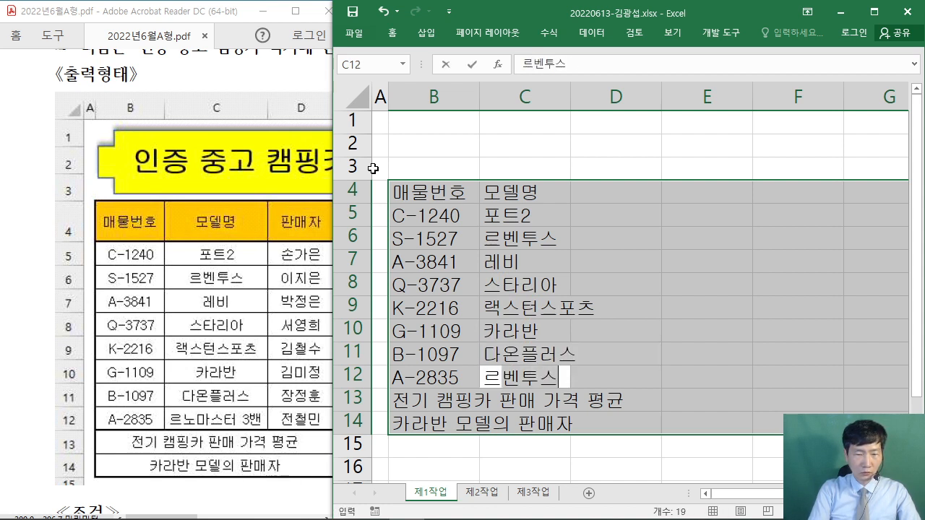
type("노마스터 3")
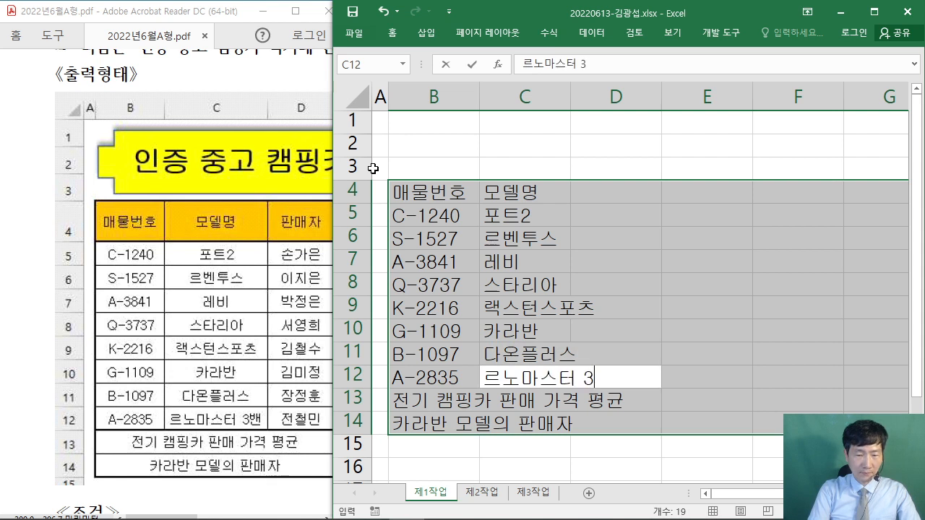
type("밴")
key("Return")
key("Return")
key("Return")
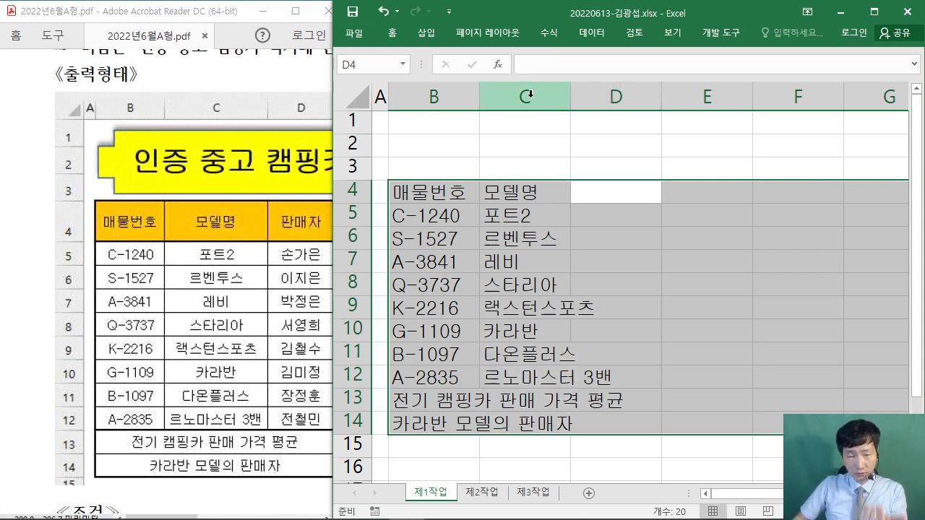
- Autofit column C to the model names and enter the 판매자 header in D4
double_click(571, 97)
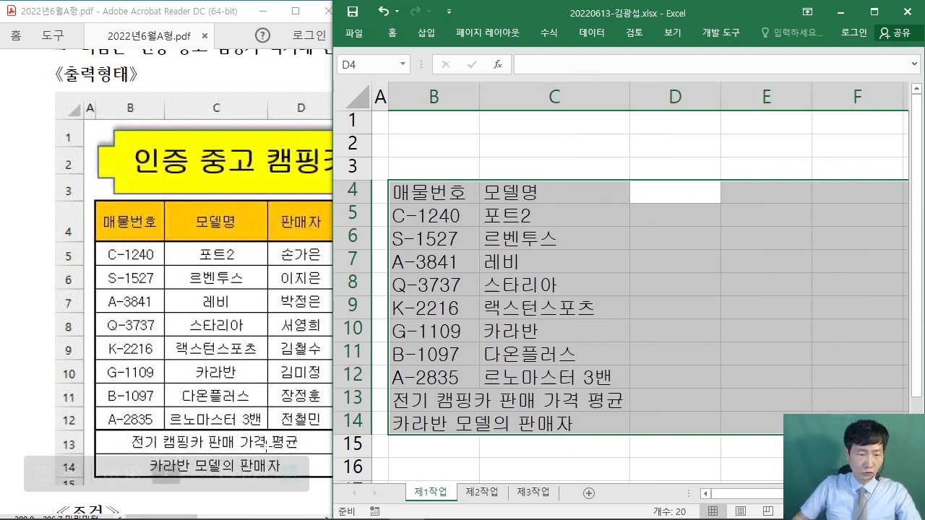
left_click_drag(181, 518, 240, 519)
left_click(736, 22)
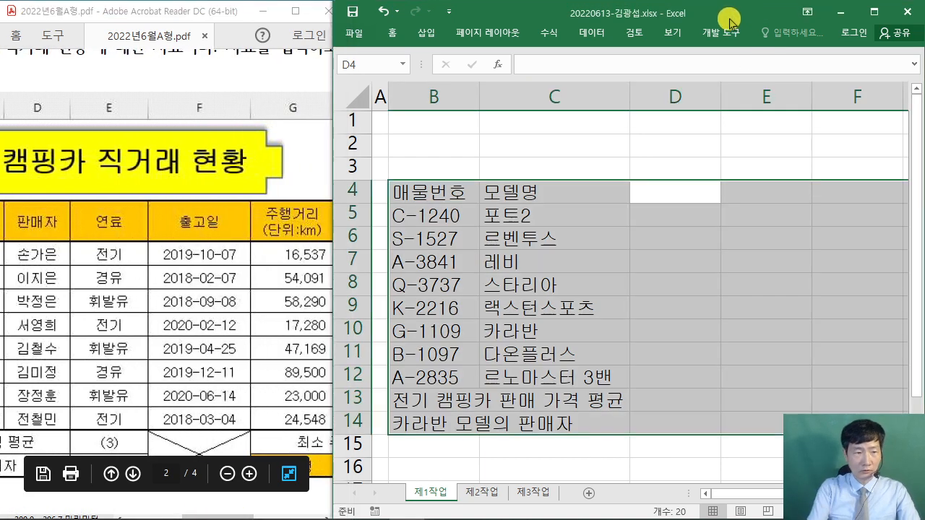
type("팜ㅁ")
key("BackSpace")
key("BackSpace")
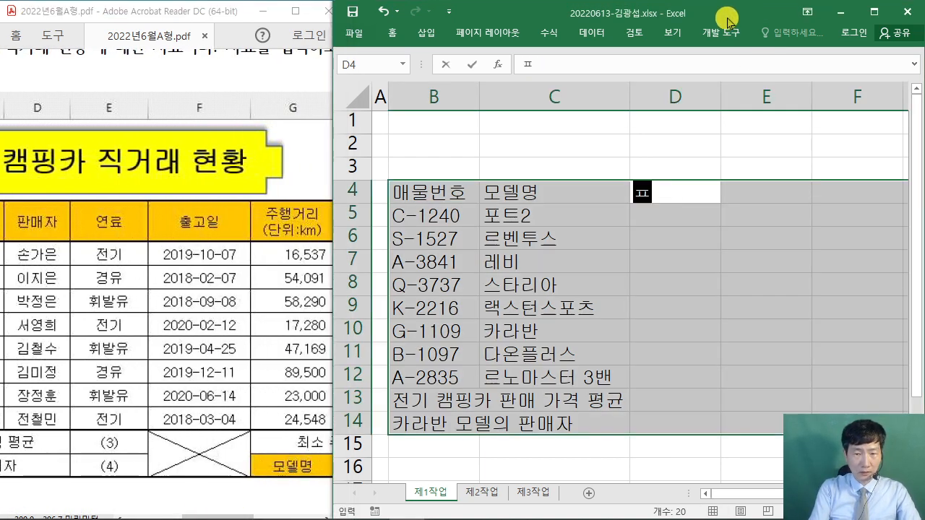
type("ㄴ매자")
key("Return")
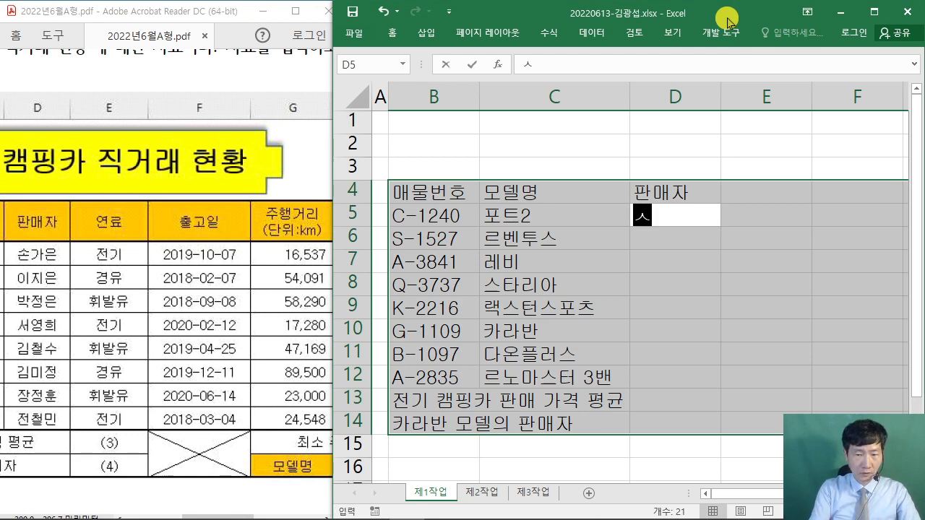
- Enter the first four sellers' names from the PDF into D5:D8
key("Return")
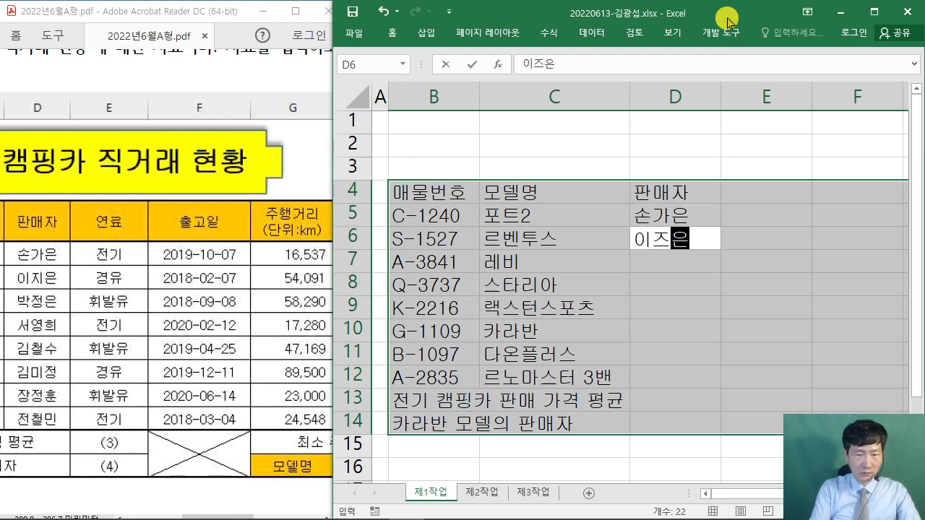
type("지은")
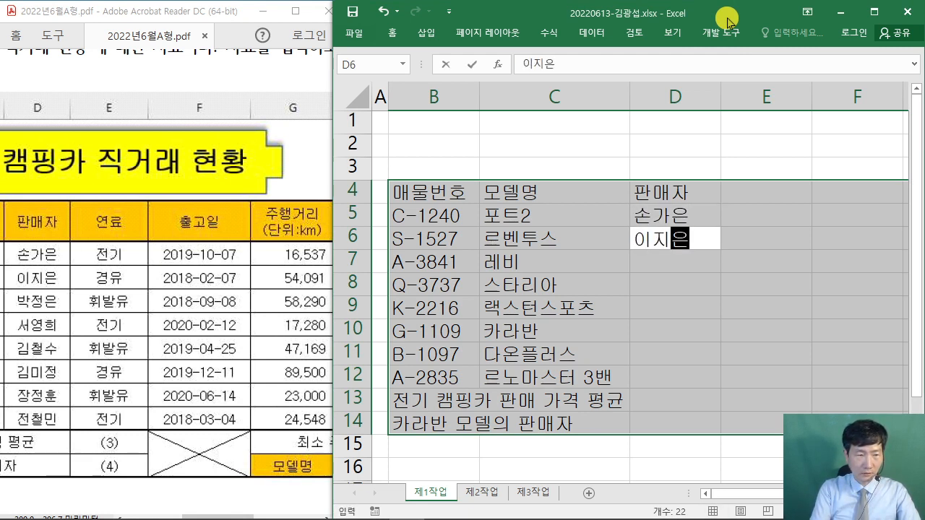
key("Return")
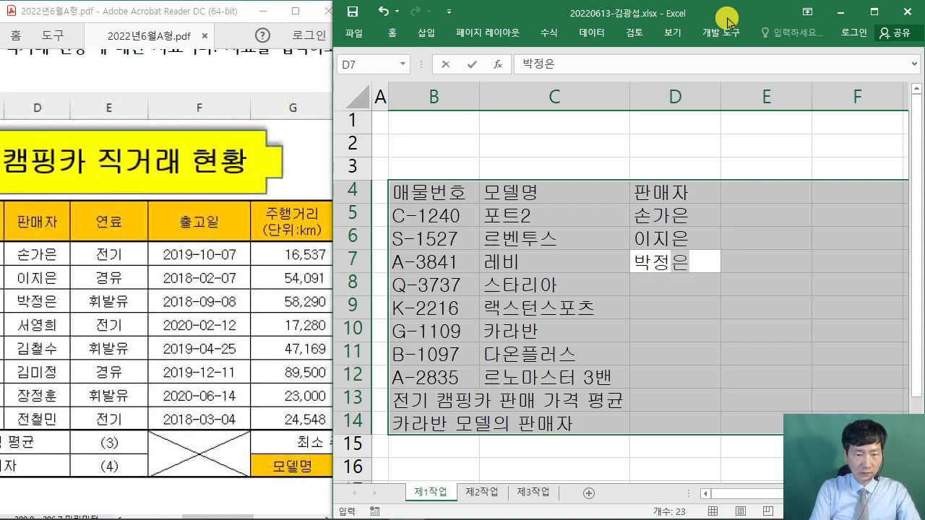
key("Return")
key("Return")
- Enter the remaining four sellers' names into D9:D12, skipping past the summary rows
type("김철수")
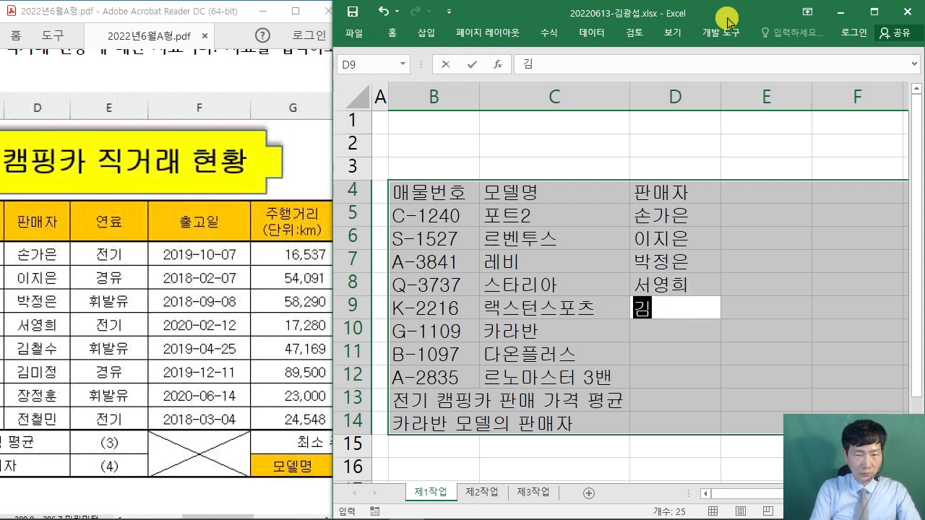
key("Return")
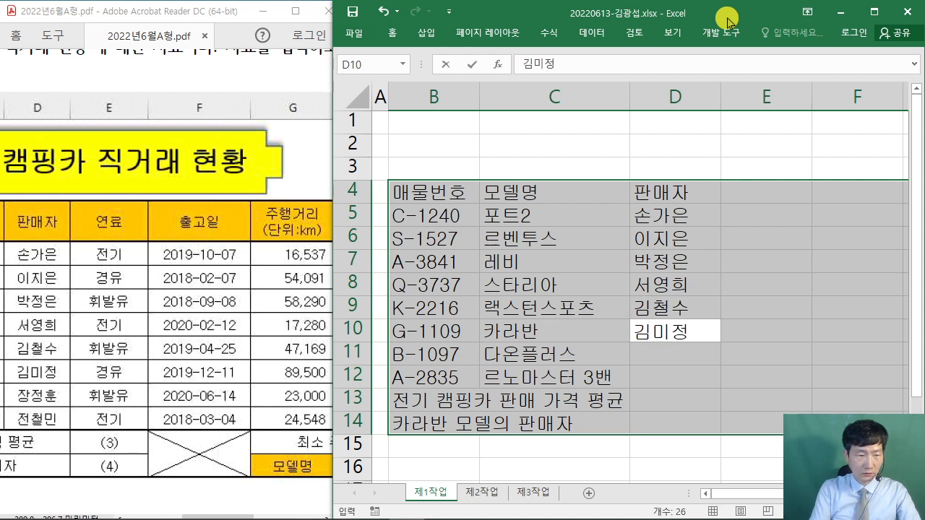
key("Return")
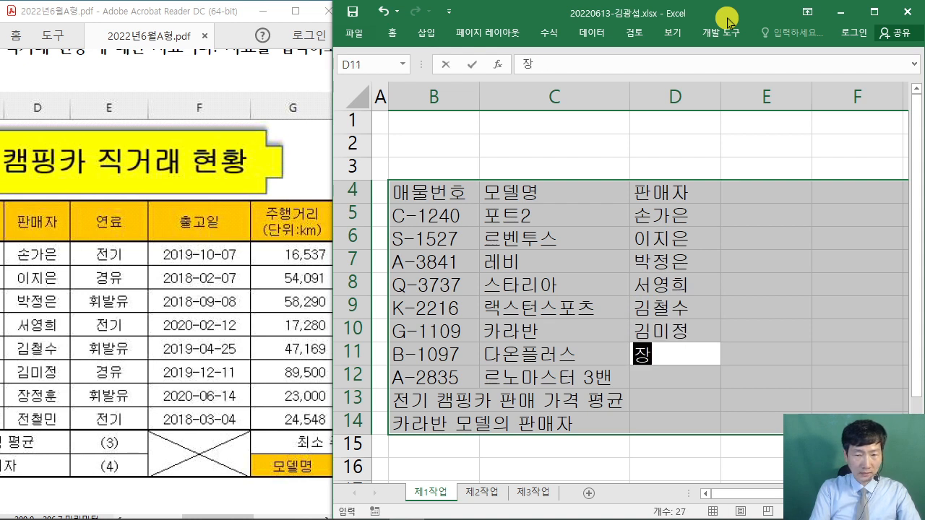
key("Return")
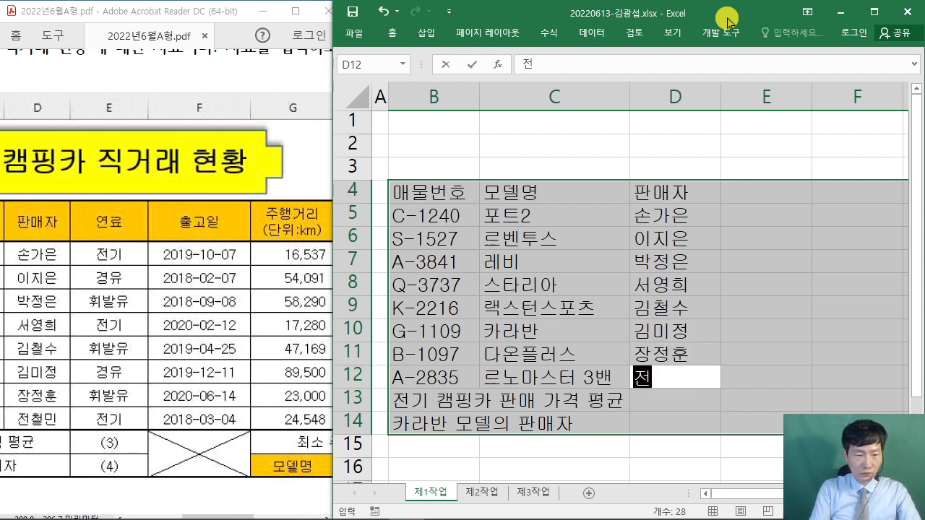
key("Return")
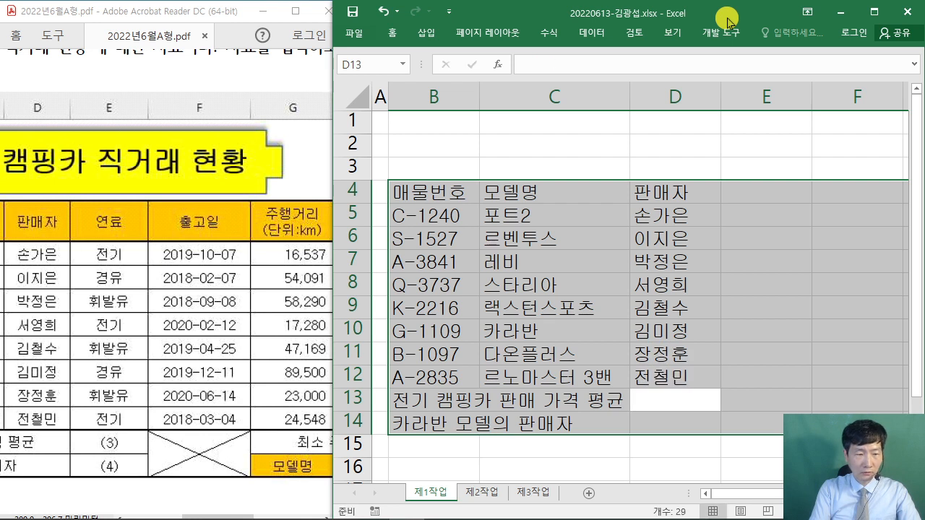
key("Return")
key("Return")
- Enter the 연료 header and fuels 전기 and 경유 in E5:E6, fixing the E6 typo
type("연료")
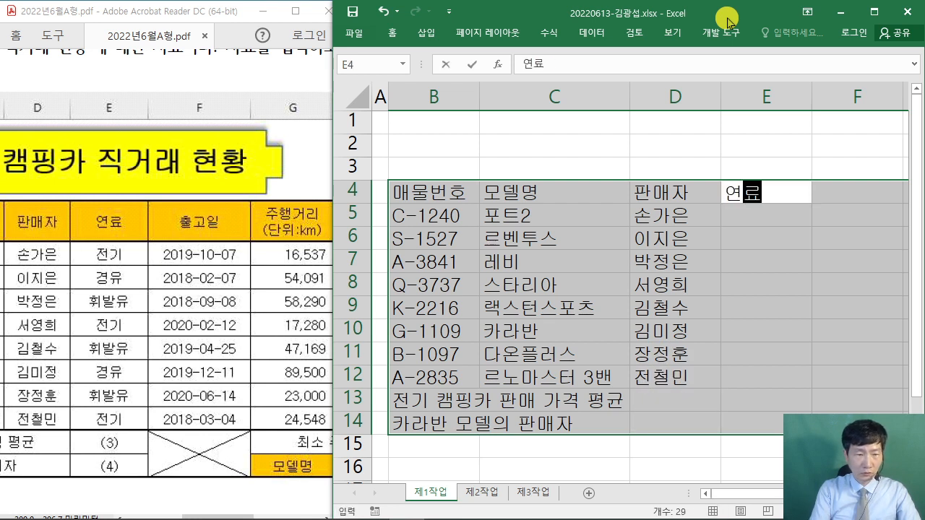
key("Return")
type("전기")
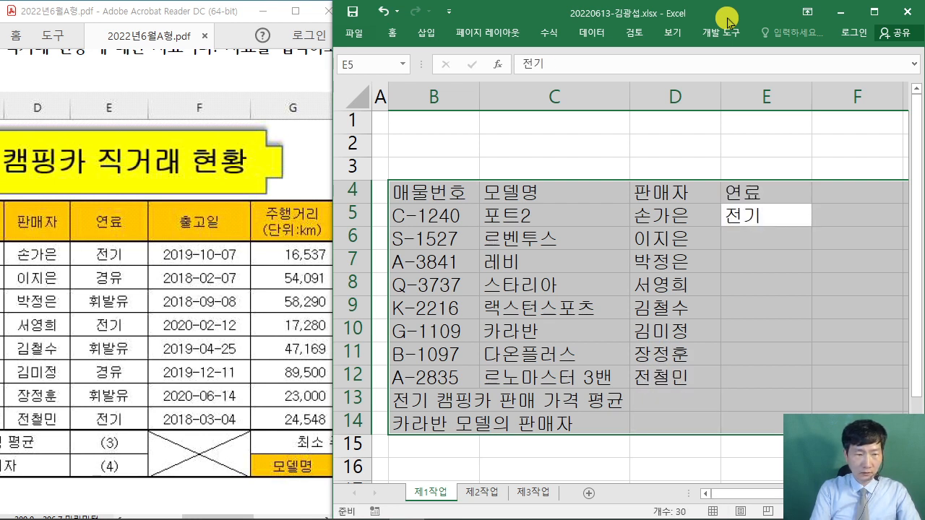
key("Return")
type("경우")
key("Return")
type("ㅎ")
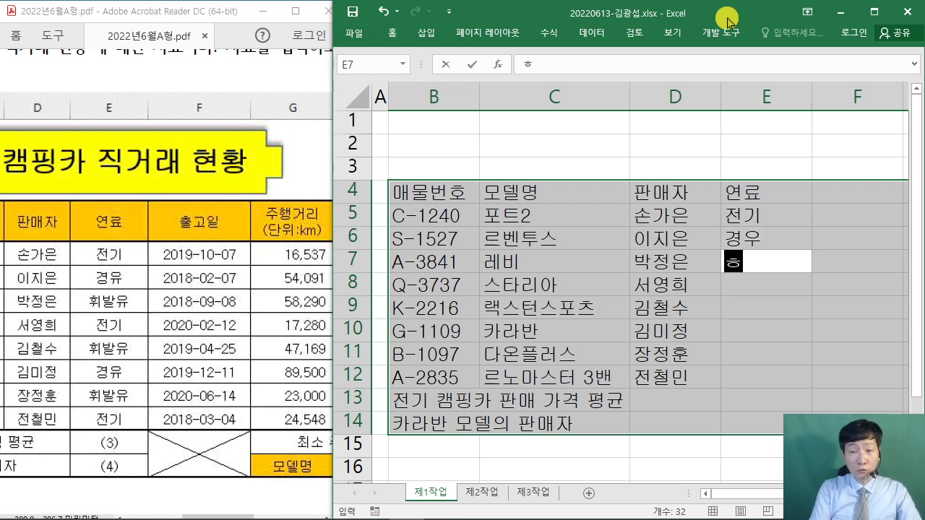
key("Up")
type("경")
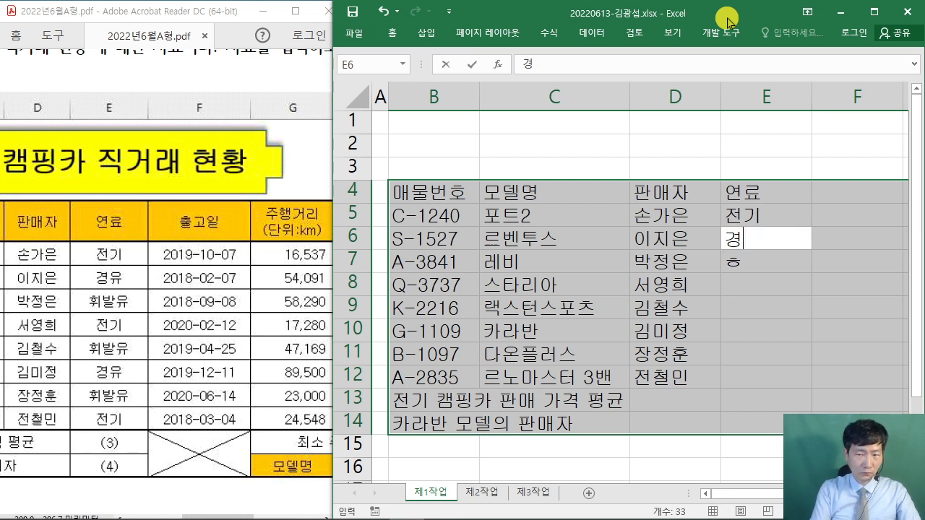
type("ㅇㅠ")
key("Return")
- Enter 휘발유 in E7 and 전기 in E8
type("휘발유")
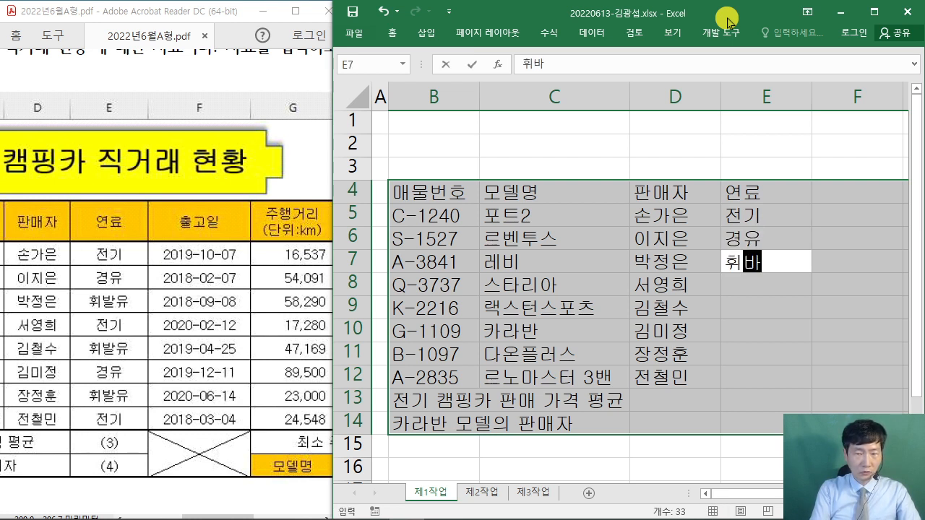
key("Return")
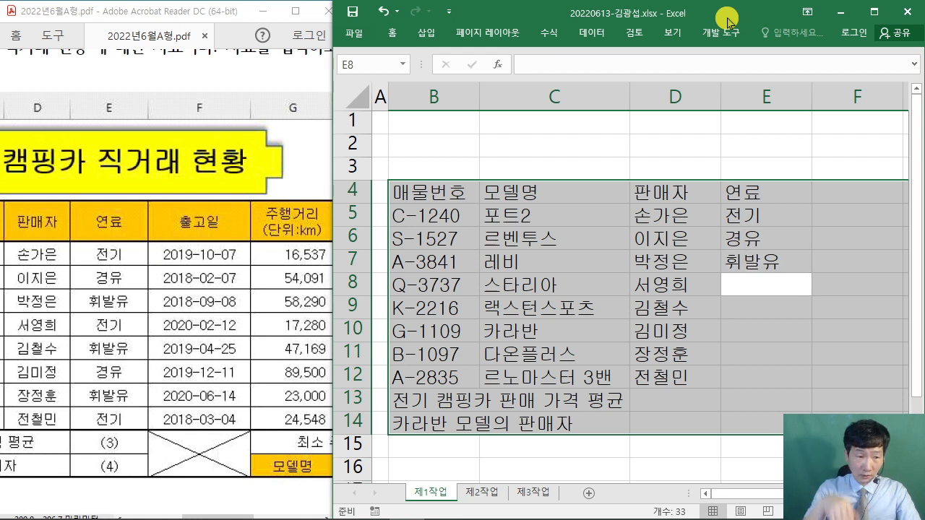
key("shift+Return")
key("shift+Return")
key("shift+Return")
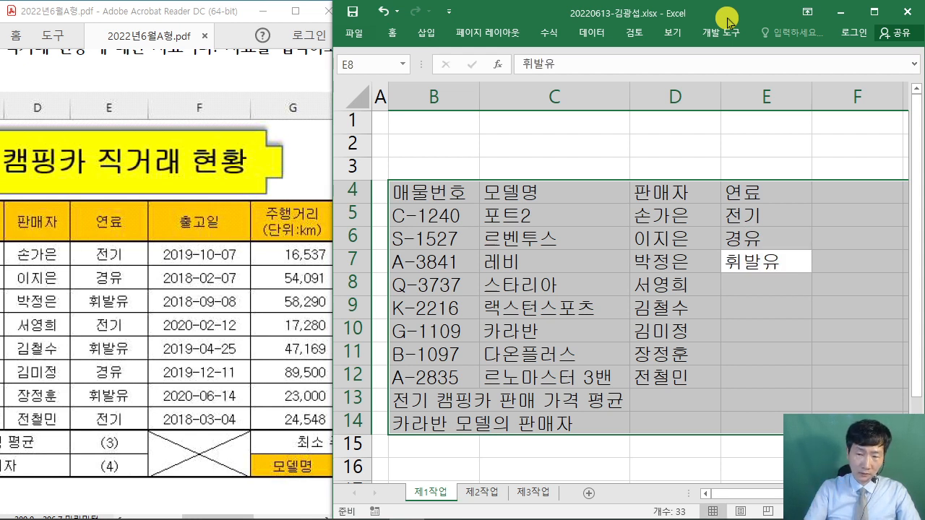
key("Return")
key("Return")
key("Return")
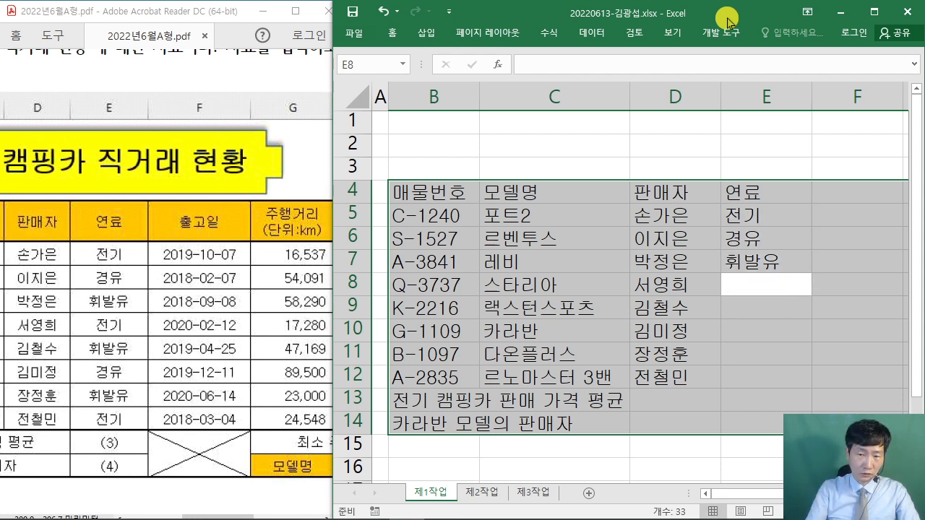
type("전기")
key("Return")
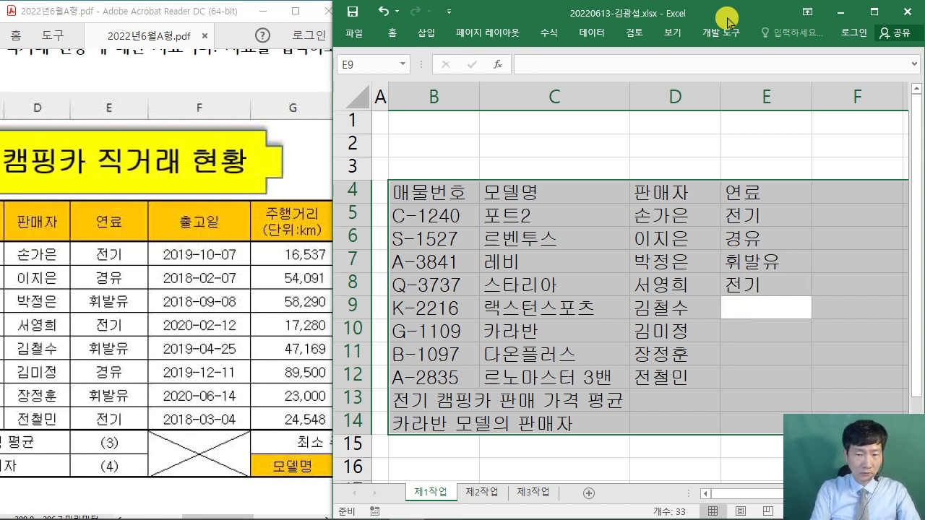
- Fill E9:E12 with 휘발유, 경유, 휘발유, 전기 using AutoComplete suggestions
type("휘발유")
key("Return")
type("경유")
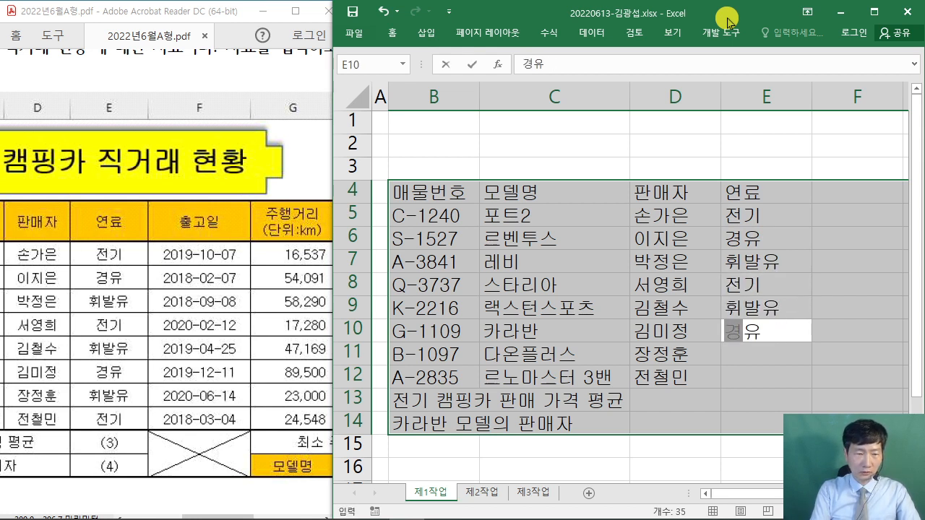
key("Return")
type("휘발유")
key("Return")
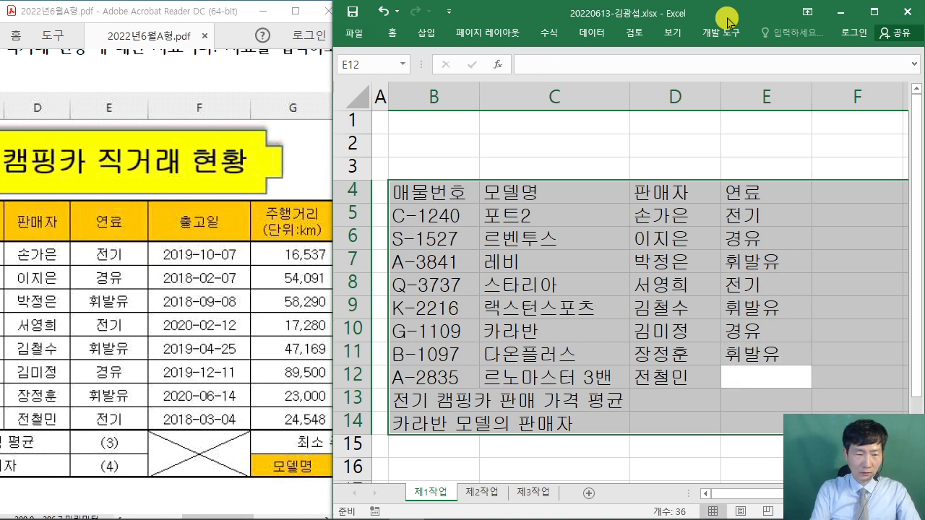
type("전기")
key("Return")
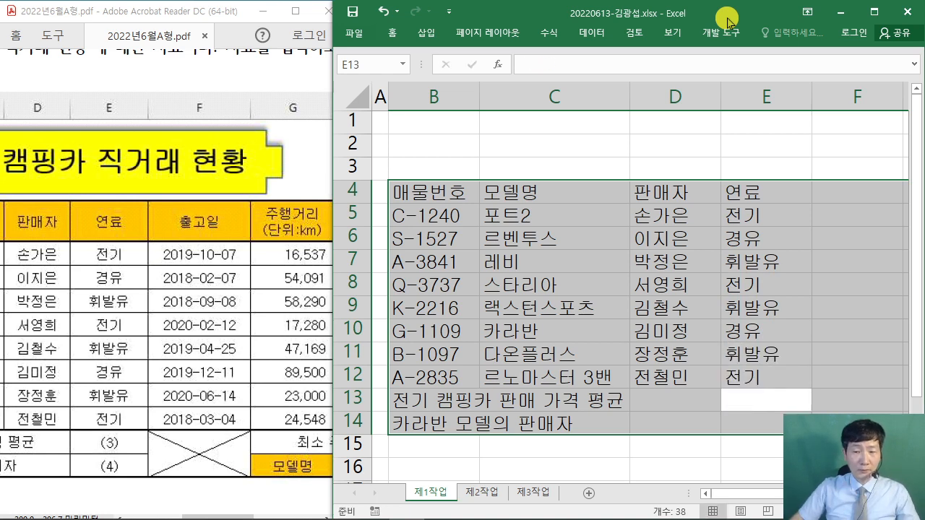
scroll(636, 289, "right", 4)
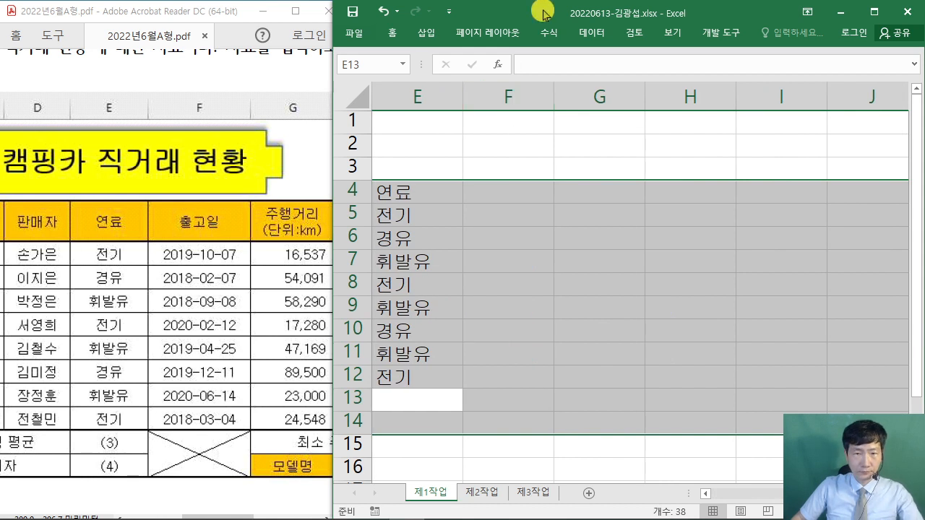
key("Return")
key("Return")
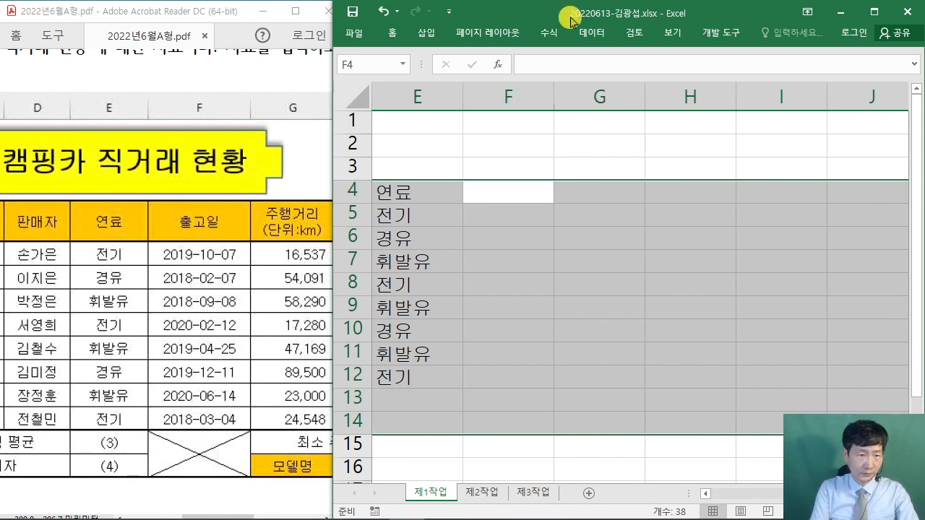
- Enter the 출고일 header and dates 2019-10-07, 2018-02-07, 2018-09-08 in F5:F7
type("출고일")
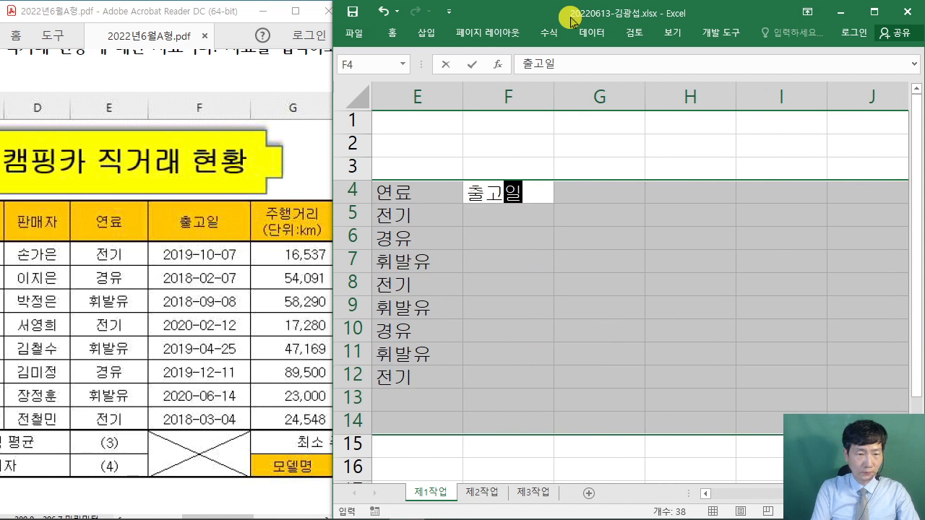
key("Return")
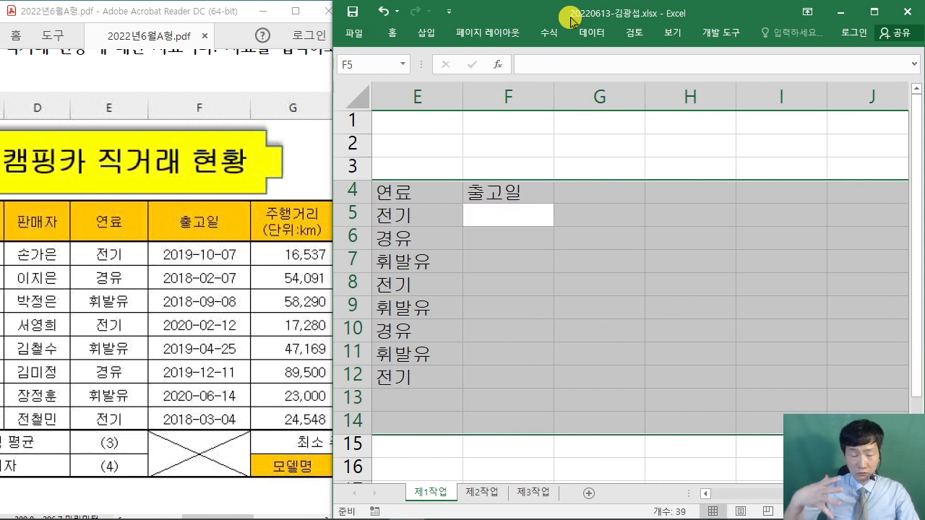
type("2019-")
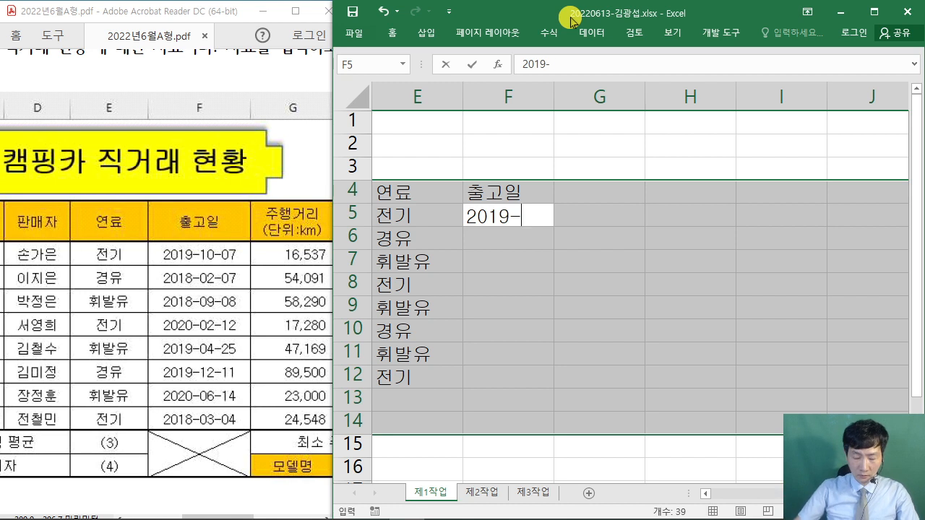
type("10-")
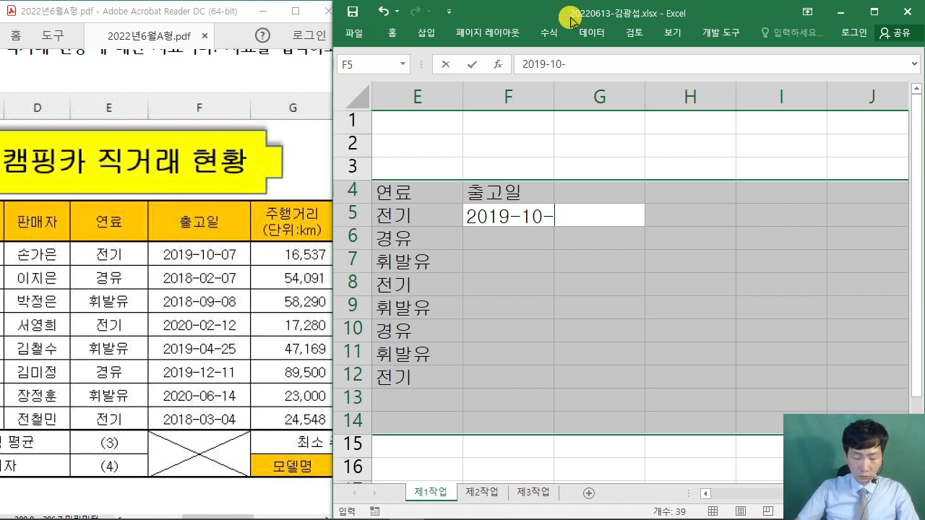
type("07")
key("Return")
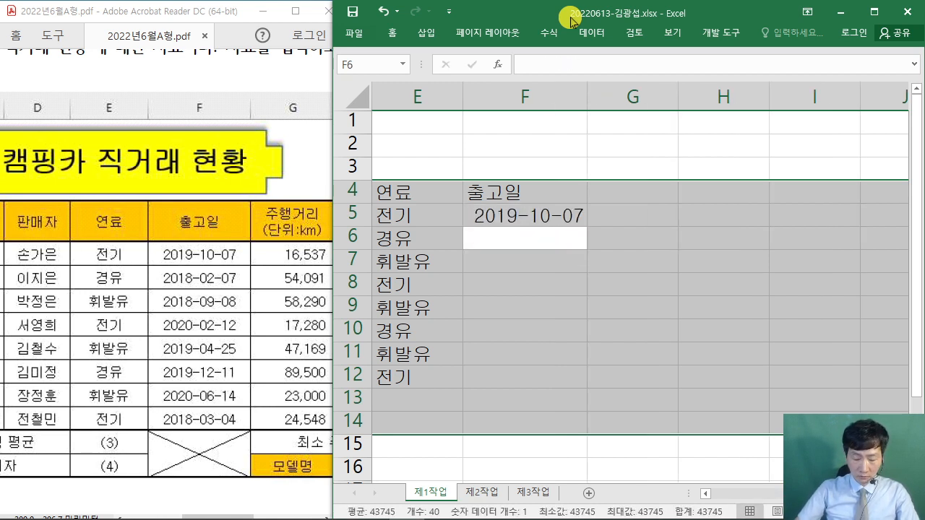
type("2018-02-07")
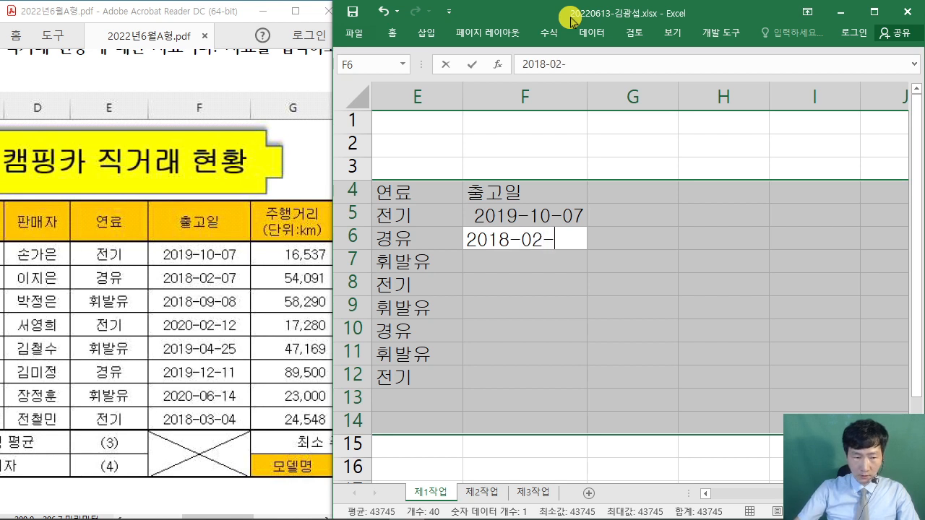
key("Return")
type("201")
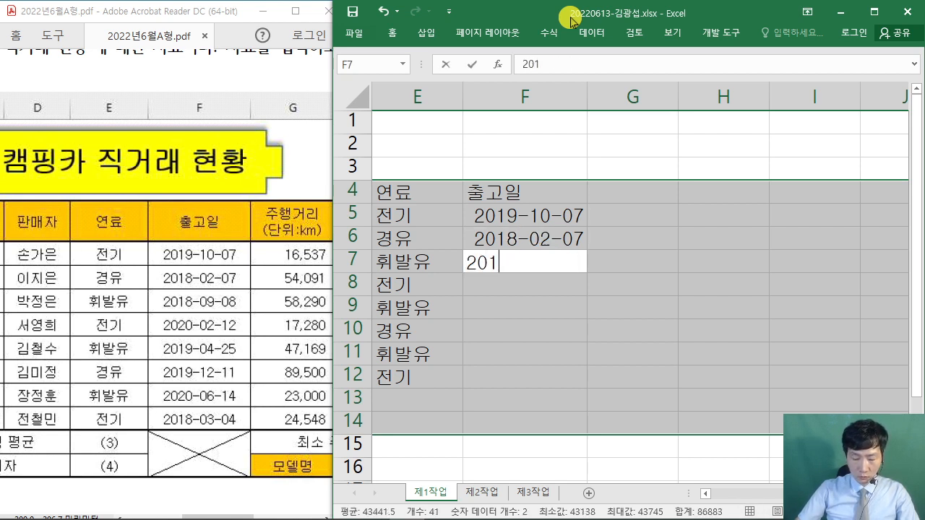
type("8-09")
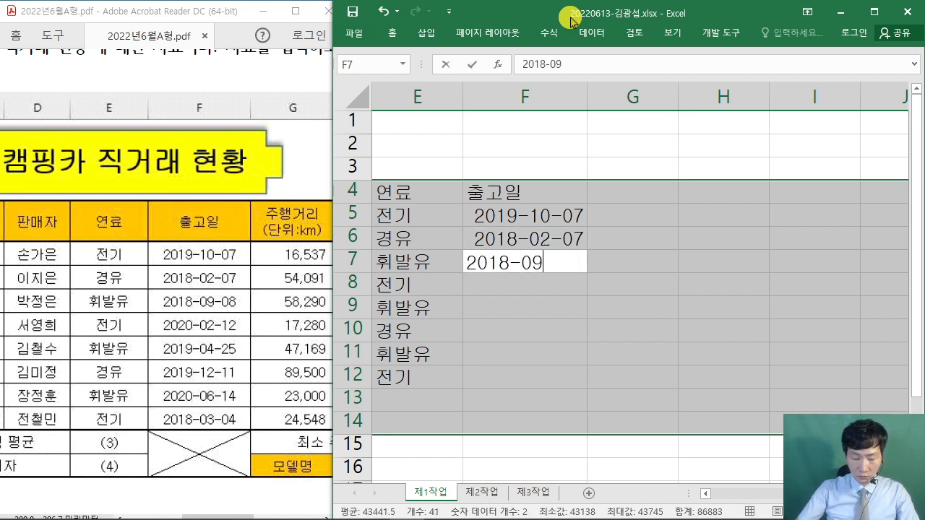
type("-08")
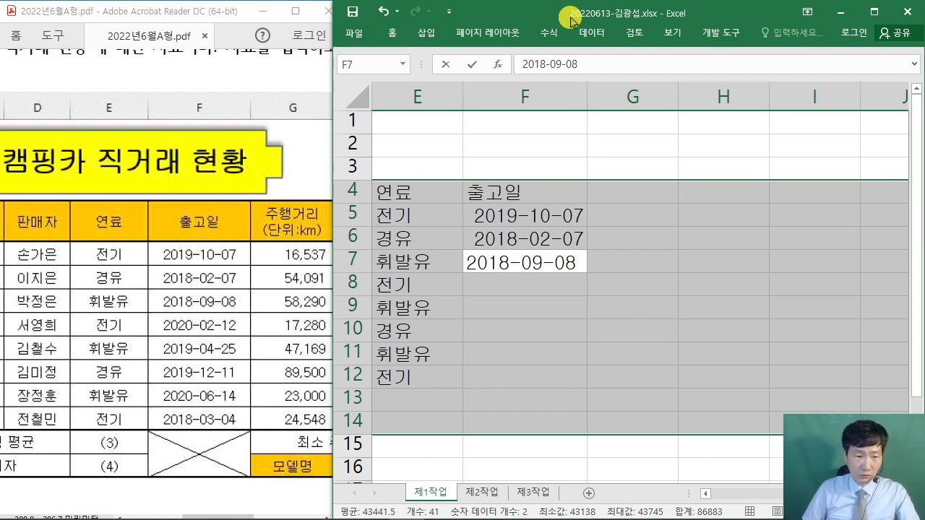
key("Return")
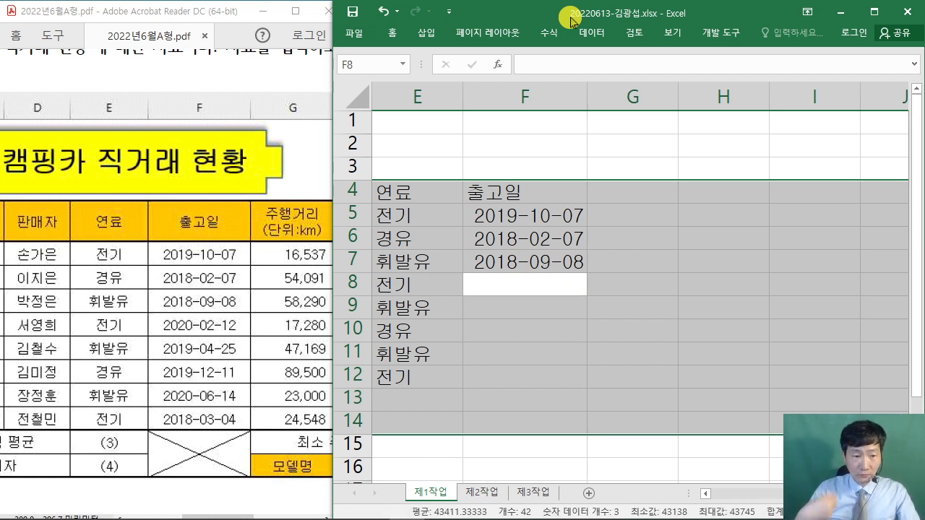
- Enter dates 2019-04-25, 2019-12-11, 2020-06-14 and 2018-03-04 into F8:F11
type("2019")
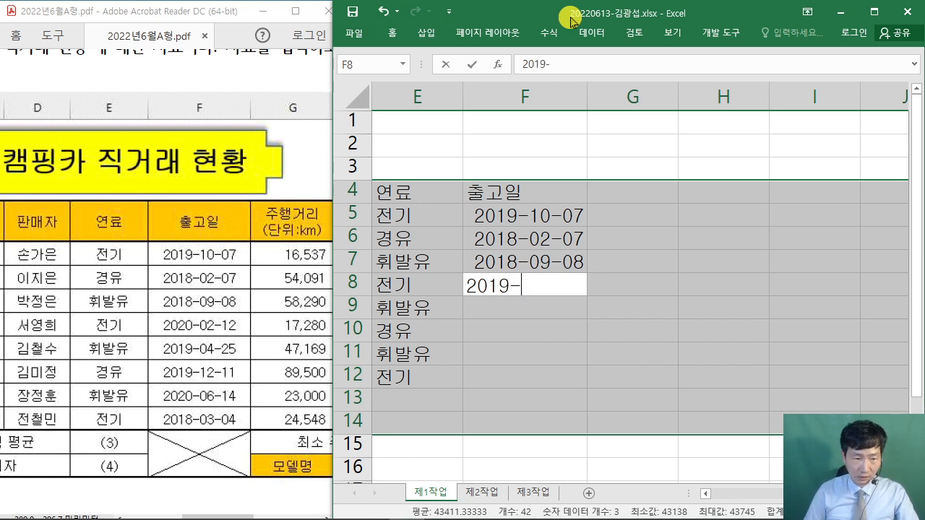
type("-04")
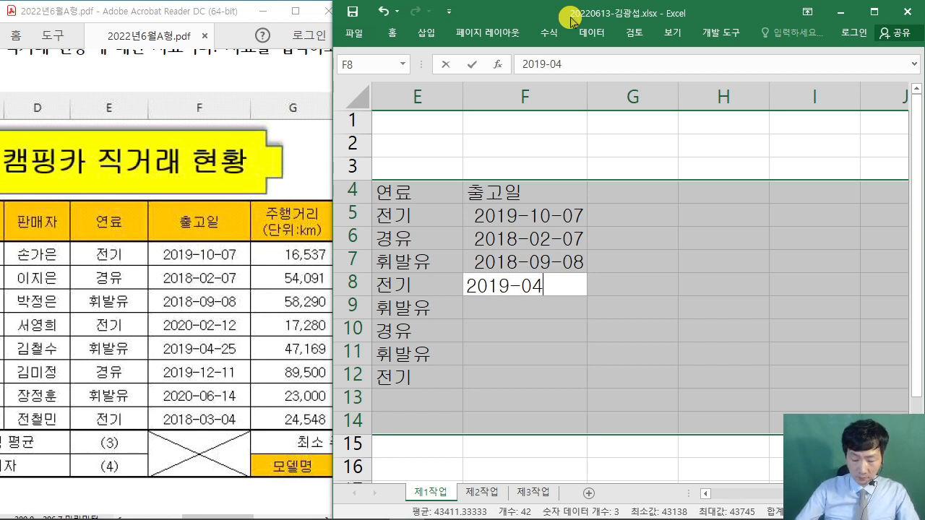
type("-25")
key("Return")
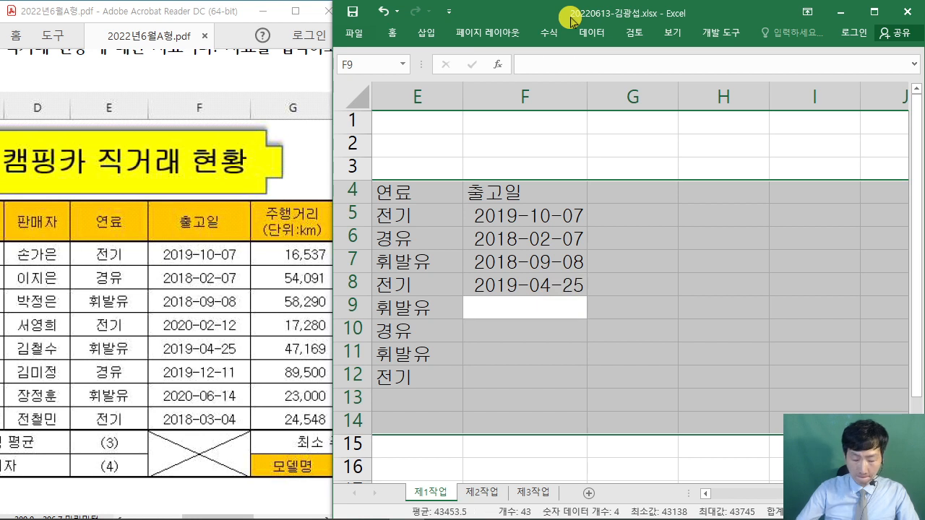
type("2019-12-11")
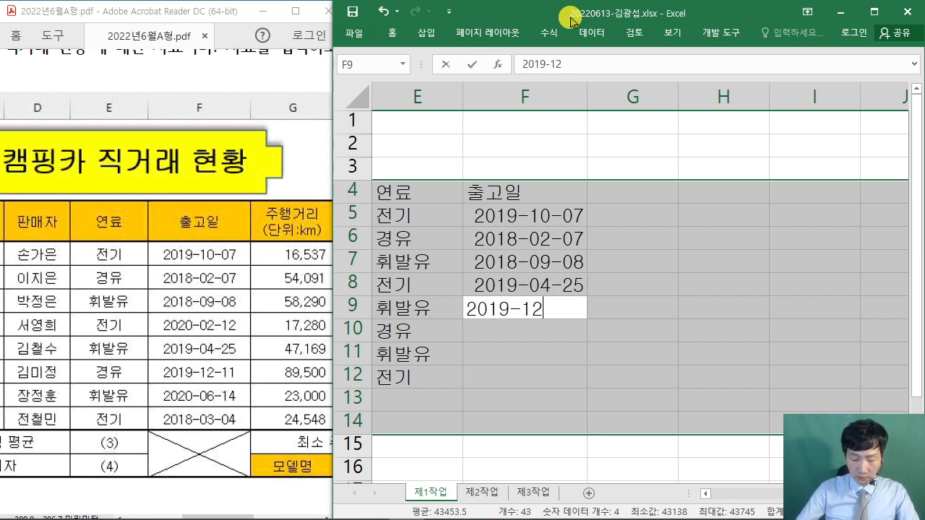
key("Return")
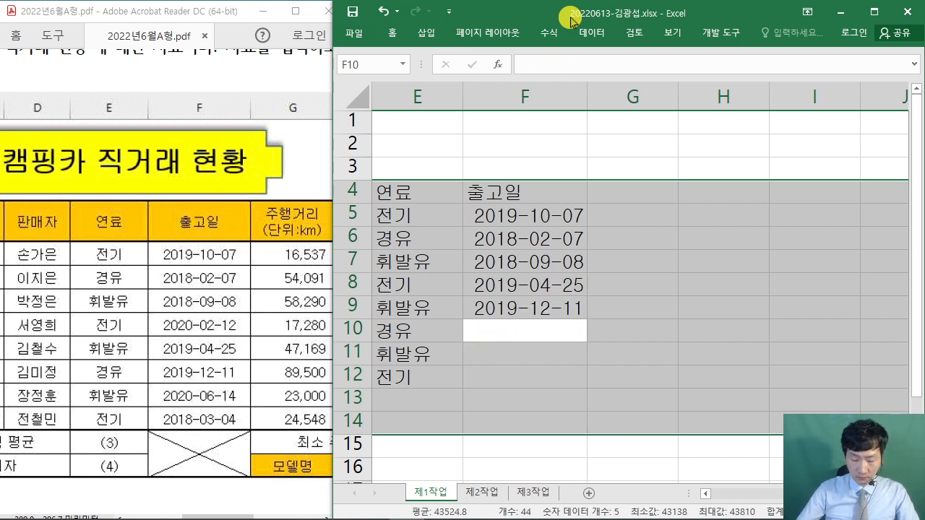
type("2020-06-")
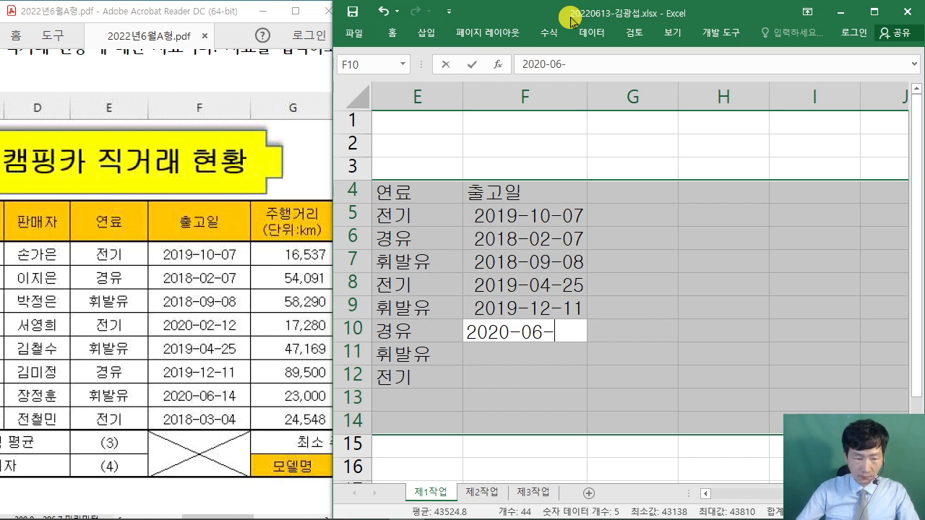
type("14")
key("Return")
type("20")
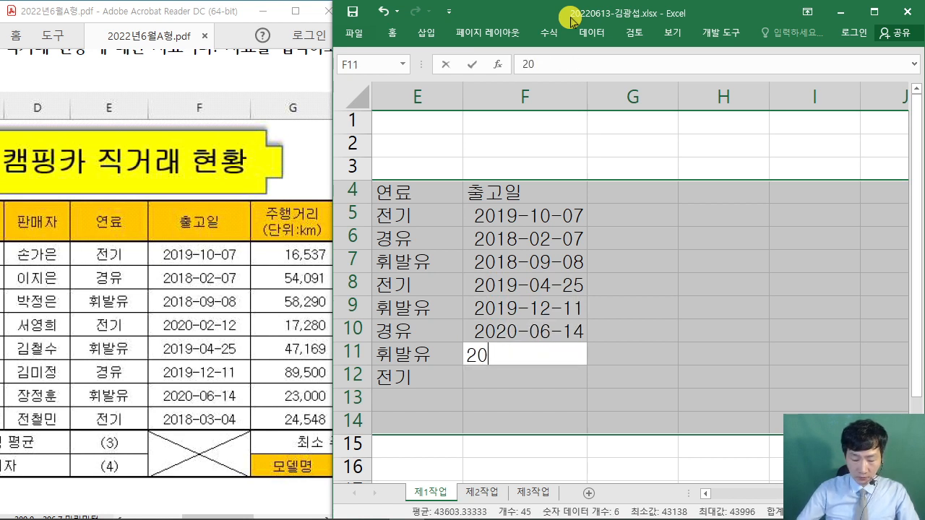
type("18-03-04")
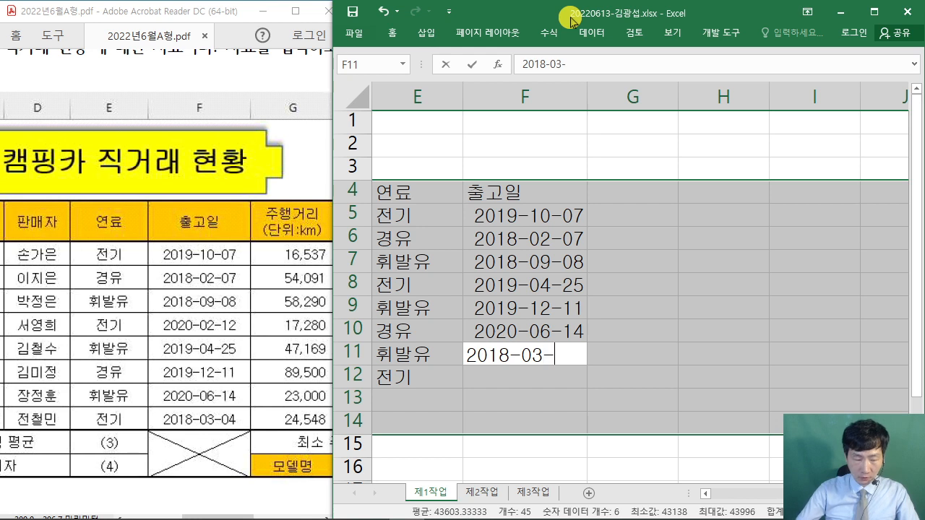
key("Return")
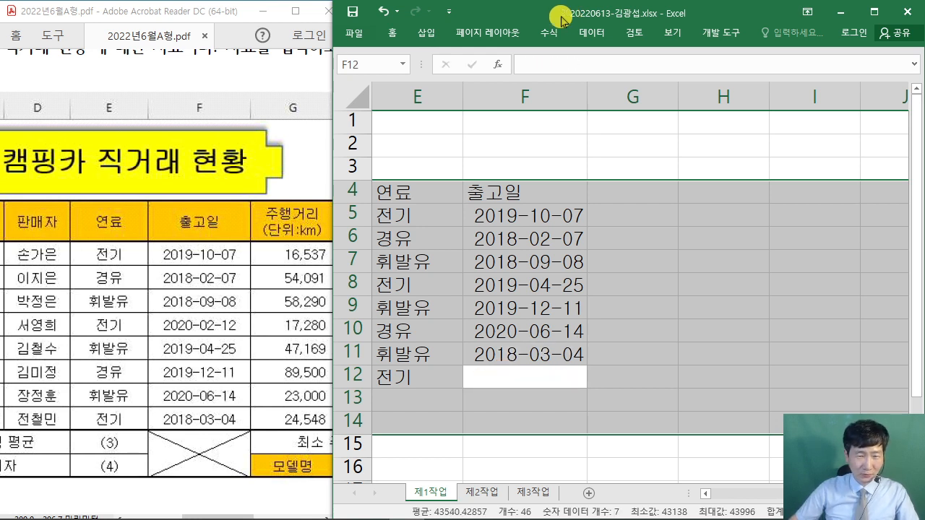
key("shift+Up")
key("shift+Up")
key("shift+Up")
key("shift+Down")
key("shift+Down")
key("shift+Down")
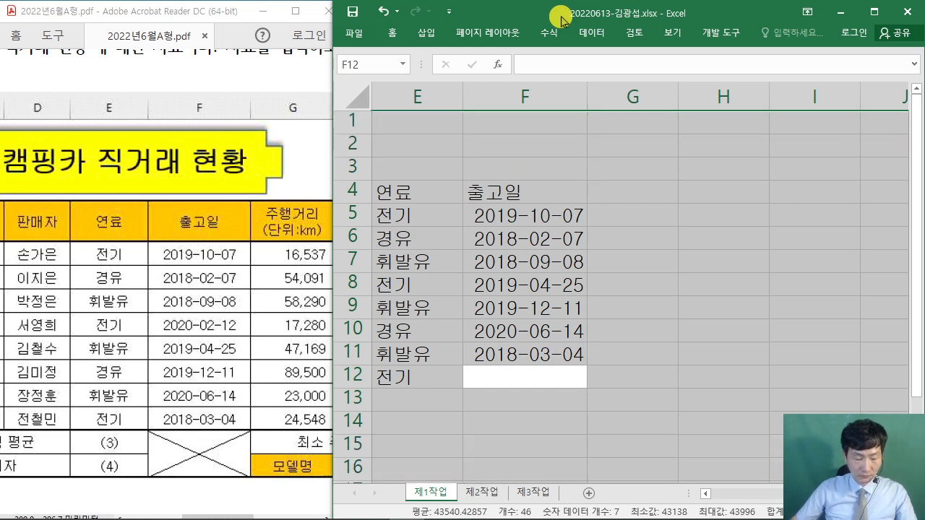
- Check the dates against the PDF and insert a blank cell at F8, shifting cells down
left_click(560, 234)
left_click(510, 199)
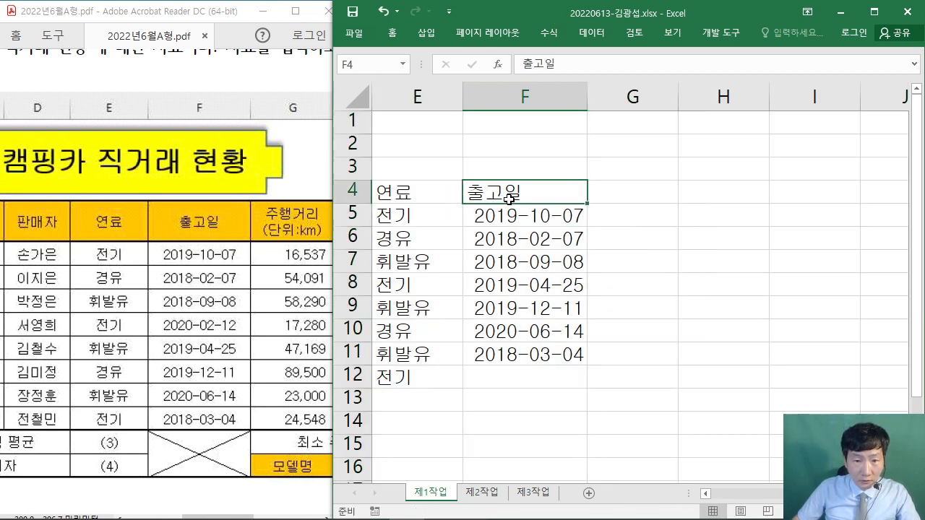
left_click(538, 219)
left_click(539, 243)
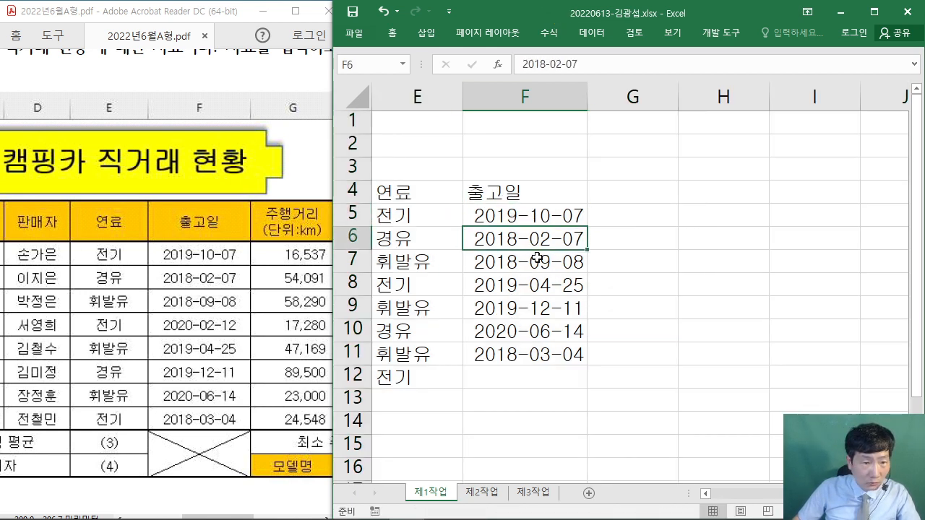
left_click(538, 258)
left_click(543, 285)
right_click(542, 285)
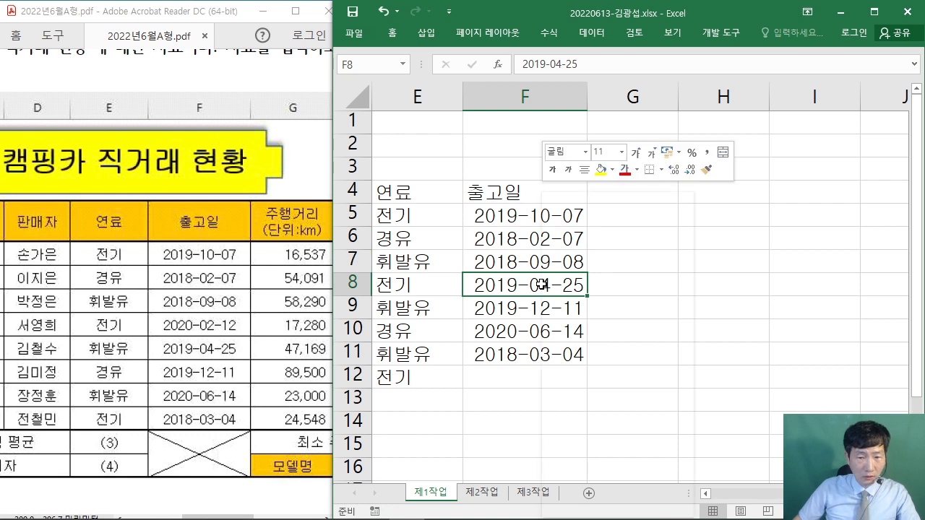
left_click(585, 315)
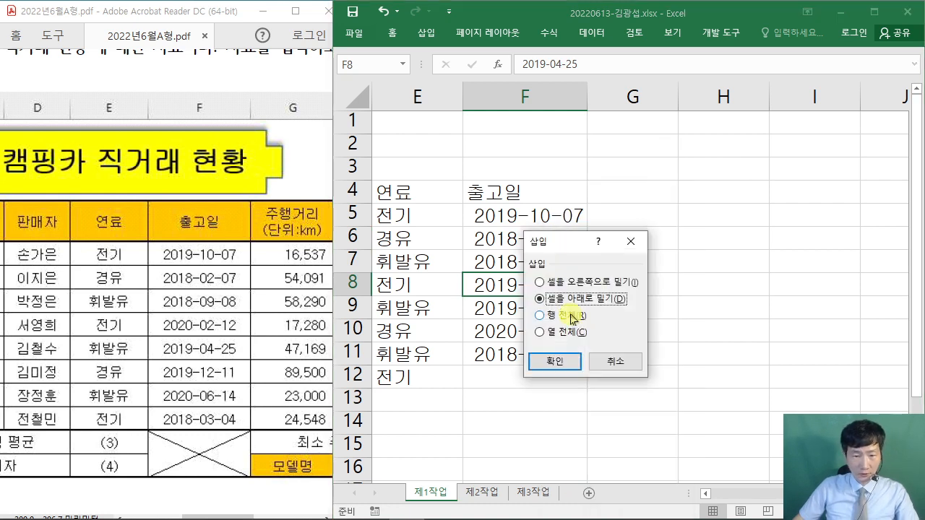
left_click(566, 361)
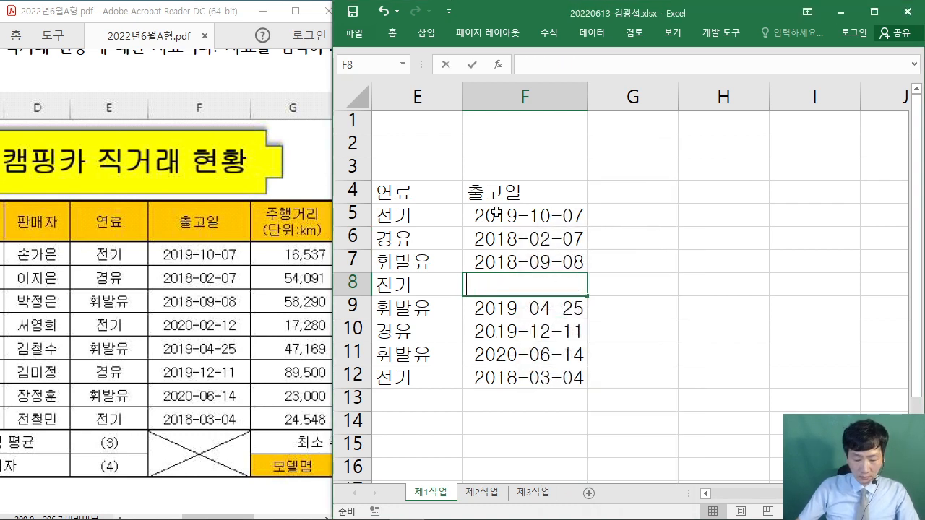
- Enter the missing date 2020-02-12 in F8
type("2019+")
key("BackSpace")
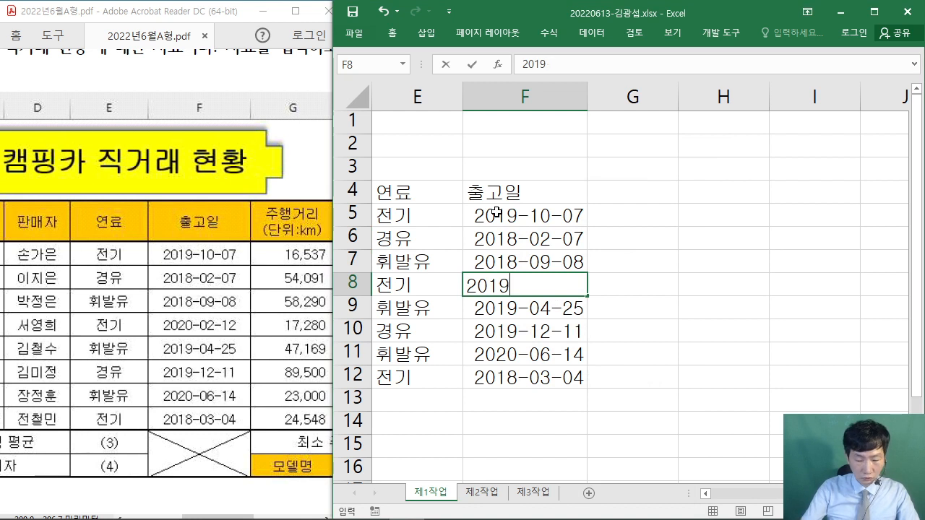
type("-")
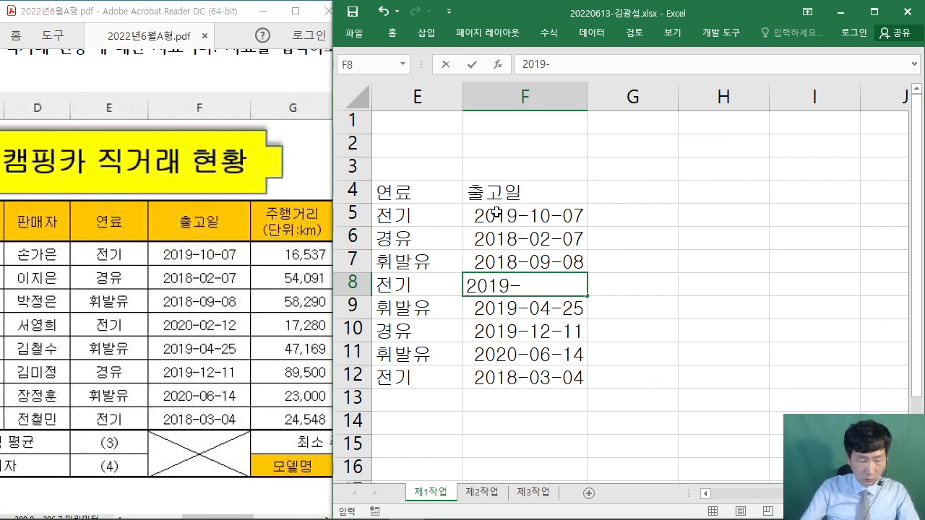
key("BackSpace")
key("BackSpace")
type("20")
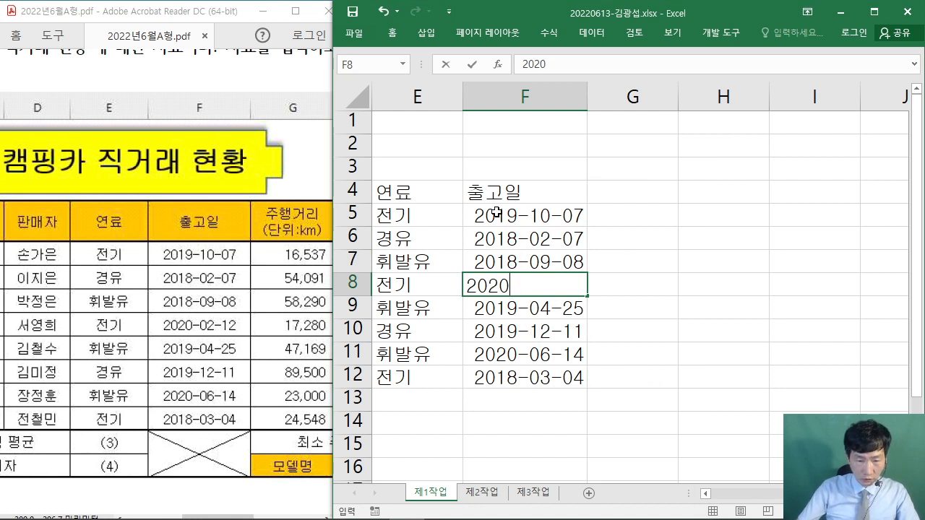
type("-02-12")
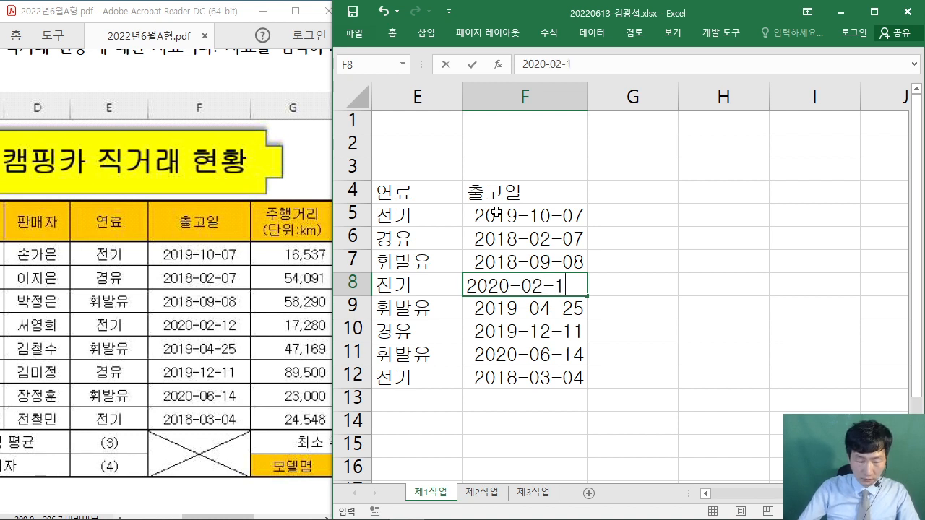
key("Return")
key("Return")
key("Return")
key("Return")
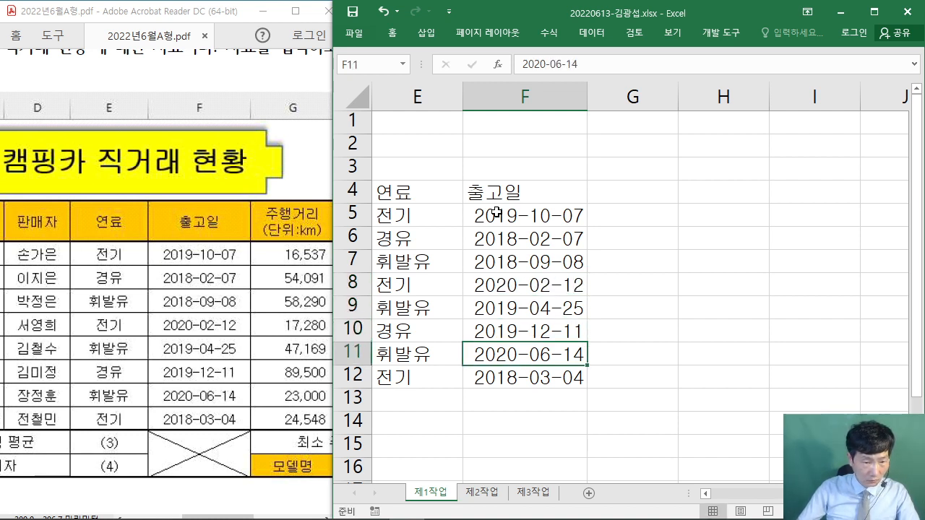
key("Return")
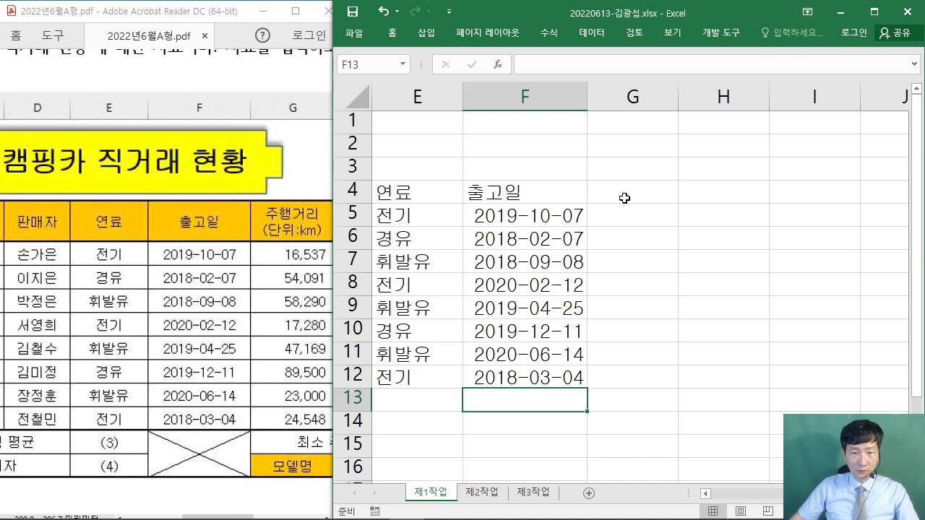
- Select G4:J14 and scroll the reference PDF right to its mileage, price, rank and passenger columns
left_click(622, 186)
left_click_drag(628, 189, 880, 425)
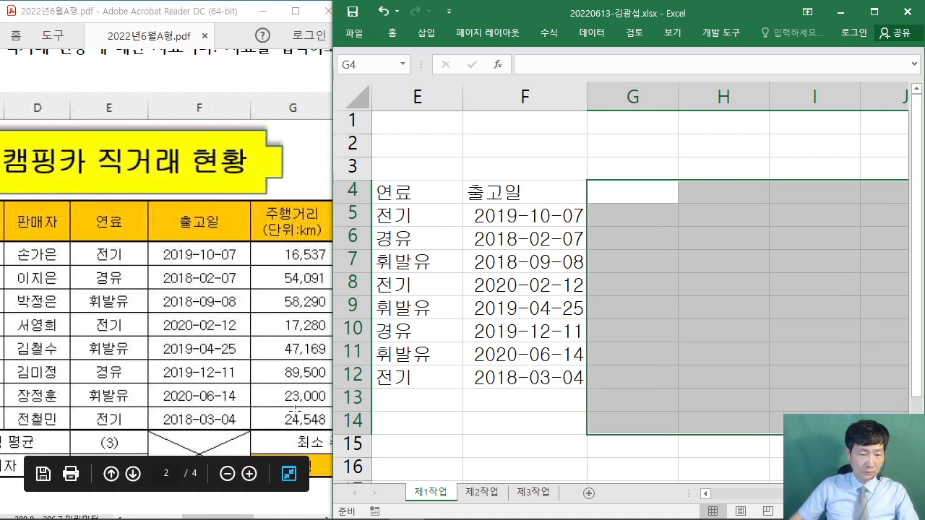
left_click(303, 153)
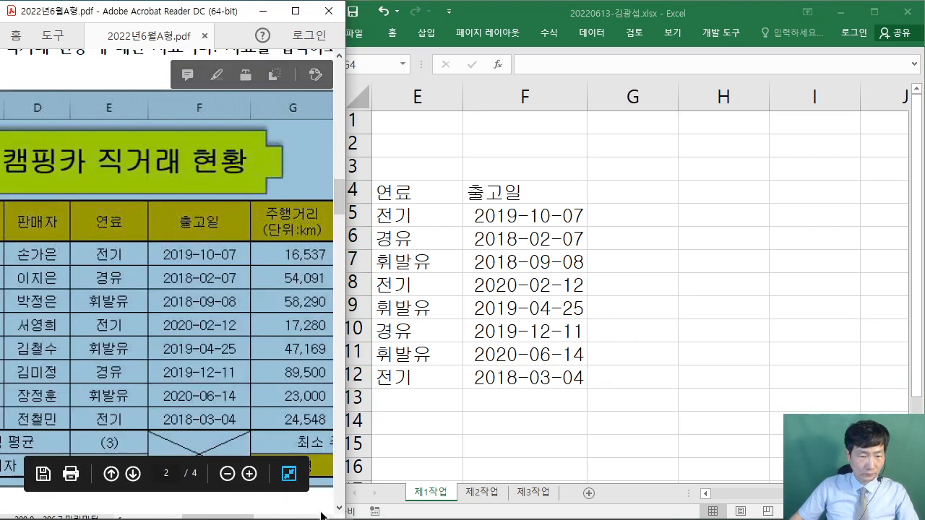
scroll(325, 518, "right", 10)
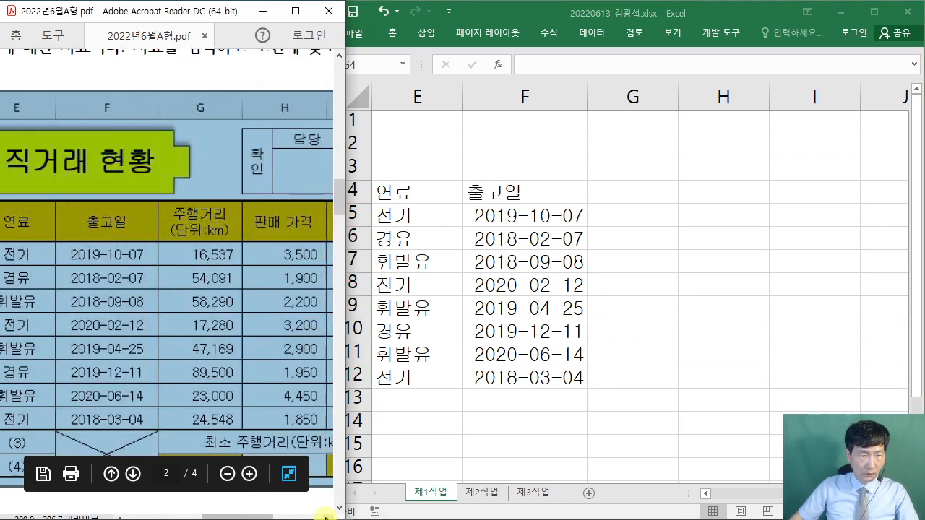
scroll(325, 517, "right", 10)
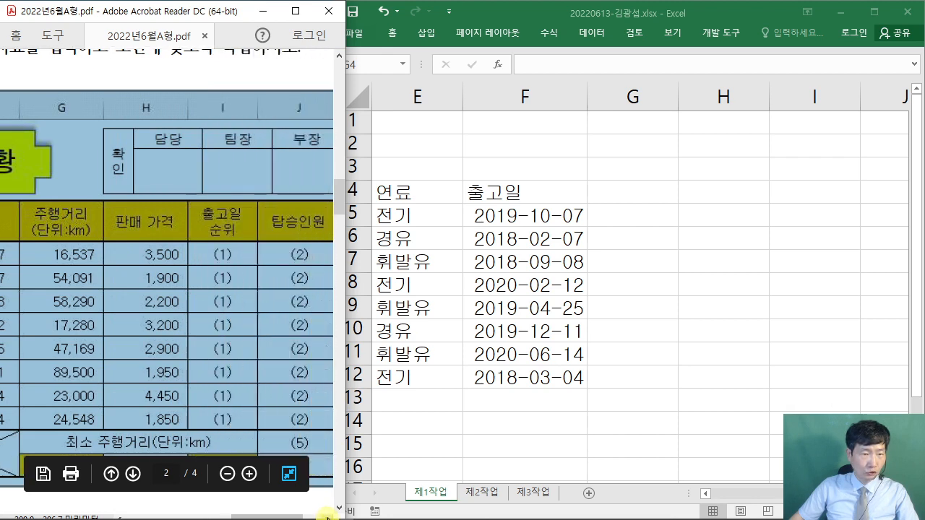
left_click(248, 77)
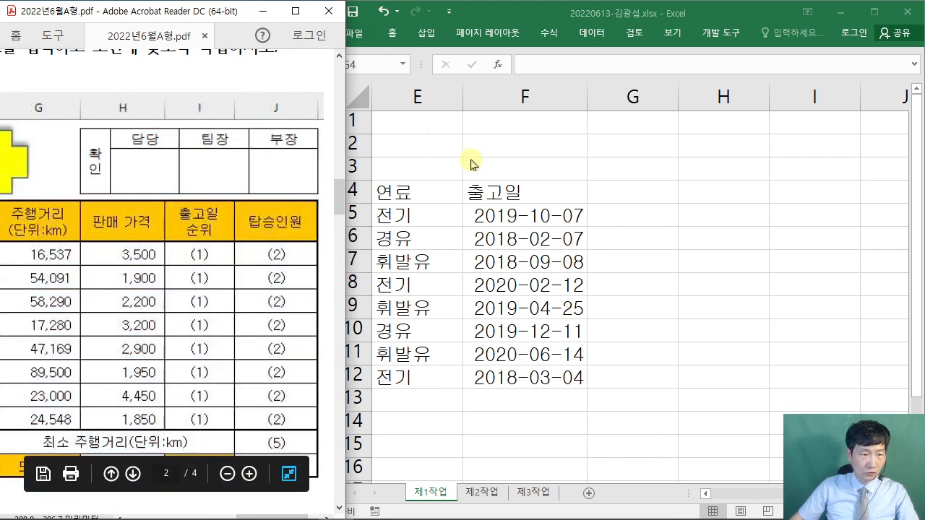
left_click(583, 16)
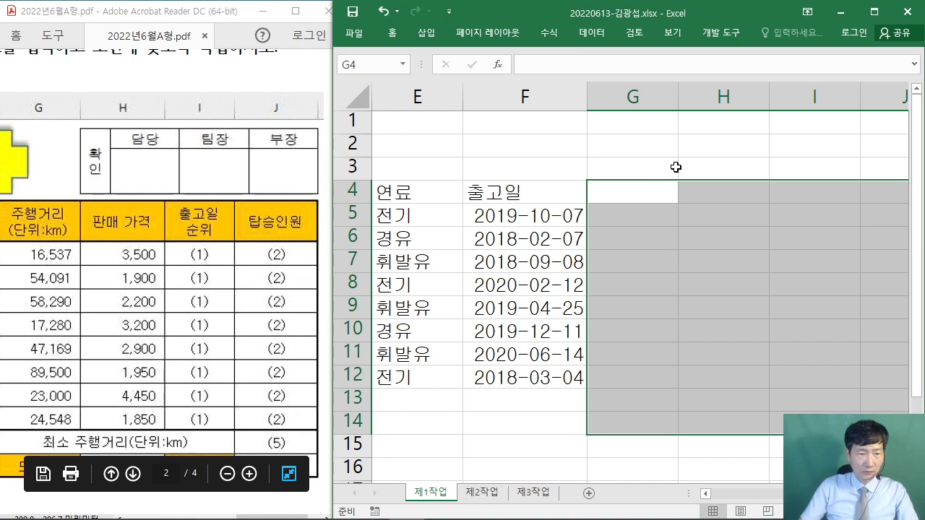
- Enter the two-line header 주행거리 / (단위:km) in G4
type("주행거리")
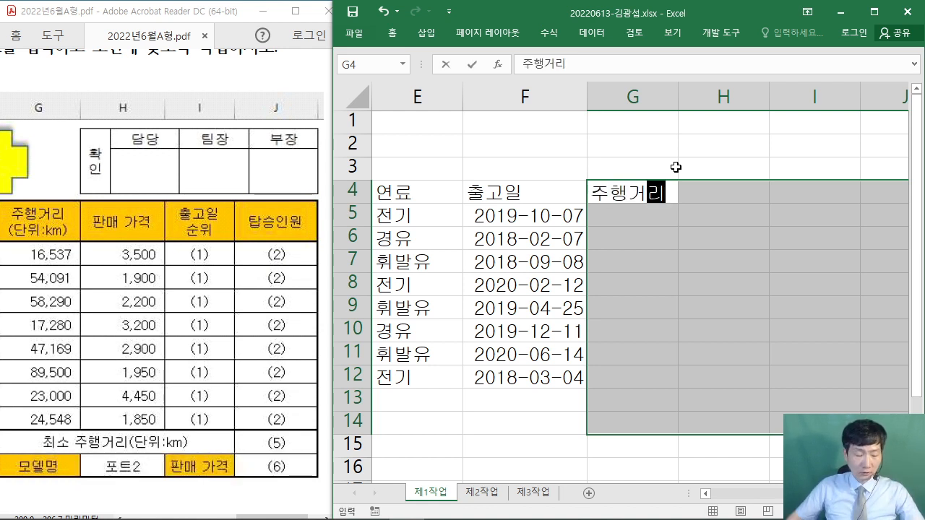
mouse_move(464, 149)
left_mouse_down()
mouse_move(515, 88)
mouse_move(523, 138)
left_mouse_up()
left_click_drag(471, 112, 520, 114)
mouse_move(530, 158)
left_mouse_down()
mouse_move(565, 135)
mouse_move(613, 129)
mouse_move(571, 104)
left_mouse_up()
mouse_move(666, 84)
left_mouse_down()
mouse_move(665, 133)
mouse_move(697, 109)
left_mouse_up()
mouse_move(722, 72)
left_mouse_down()
mouse_move(778, 67)
mouse_move(744, 130)
left_mouse_up()
left_click_drag(705, 106, 772, 108)
mouse_move(786, 129)
left_mouse_down()
mouse_move(802, 71)
mouse_move(817, 110)
left_mouse_up()
left_click_drag(831, 95, 824, 143)
mouse_move(814, 117)
left_mouse_down()
mouse_move(848, 109)
mouse_move(870, 139)
left_mouse_up()
left_click_drag(865, 142, 901, 106)
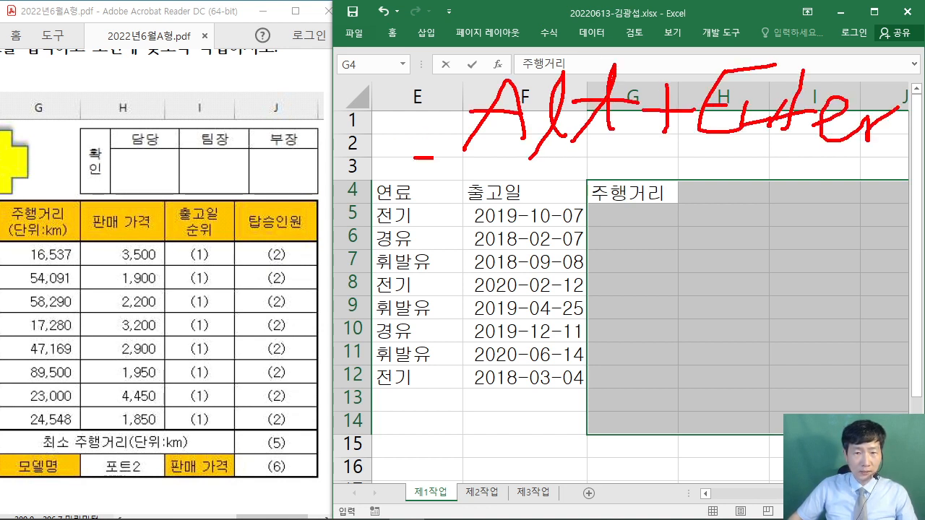
mouse_move(433, 156)
left_mouse_down()
mouse_move(646, 124)
mouse_move(488, 52)
mouse_move(438, 149)
left_mouse_up()
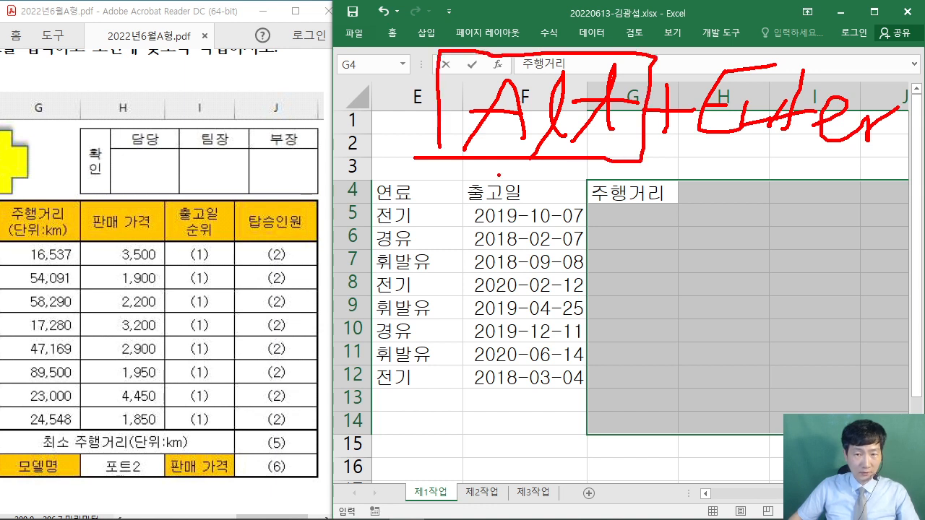
key("Escape")
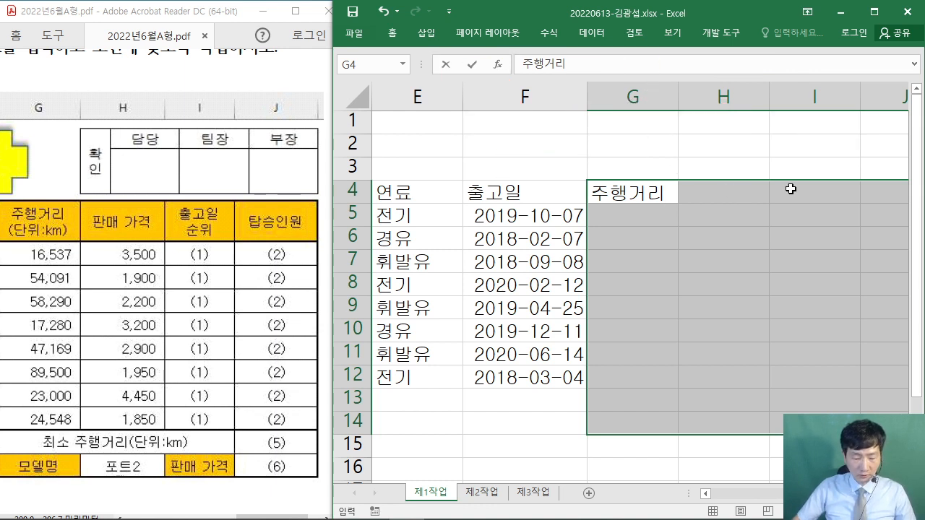
key("alt+Return")
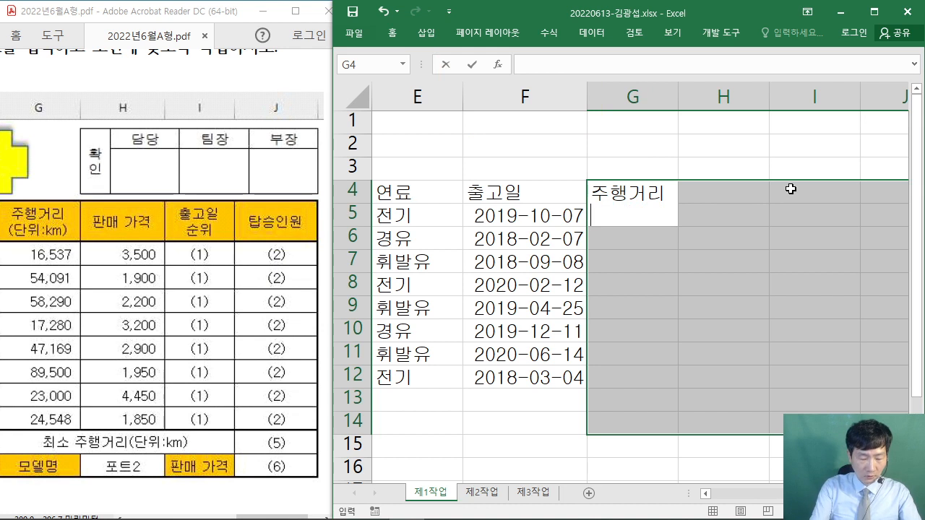
type("(디ㅏㄴ")
key("BackSpace")
key("BackSpace")
key("BackSpace")
type("단")
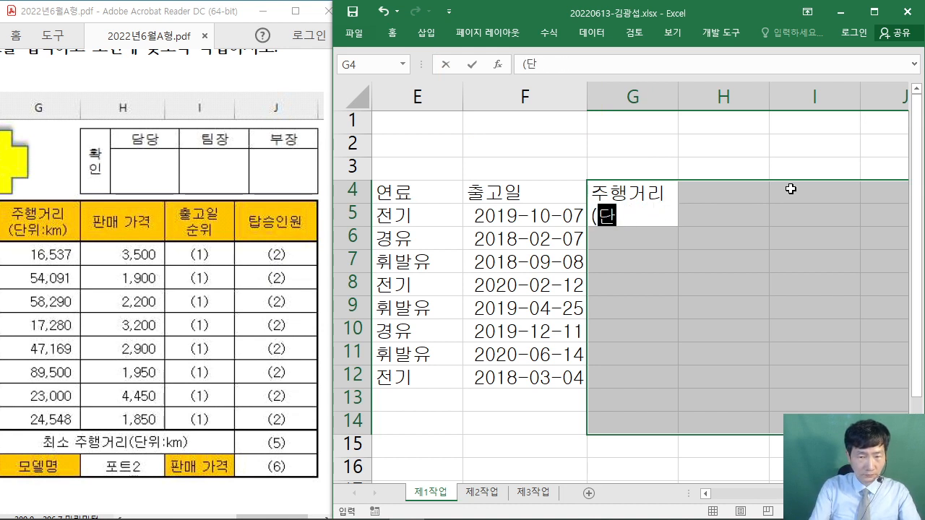
type("위:k")
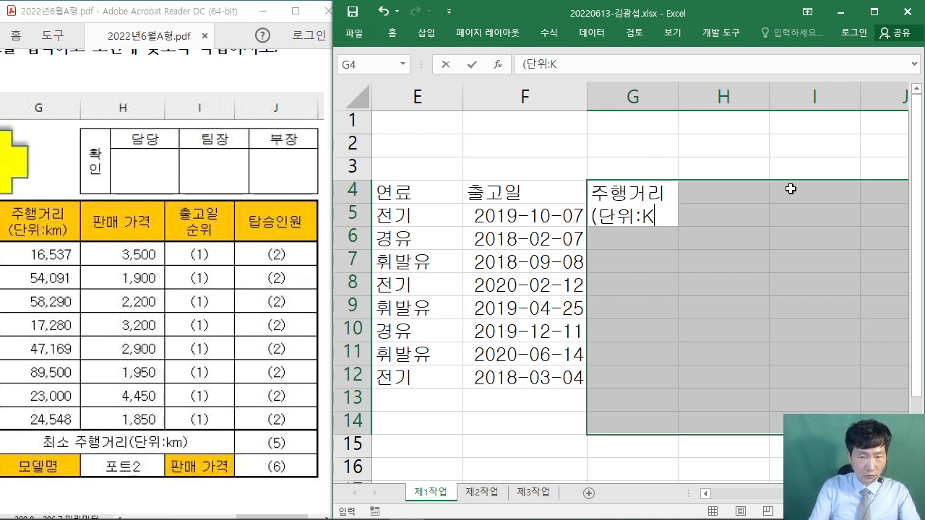
type("m")
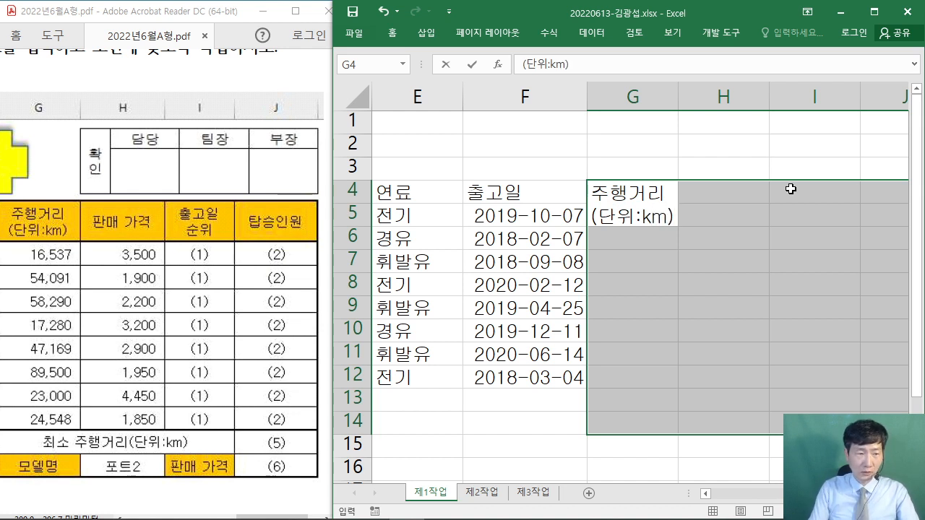
type(")")
key("Return")
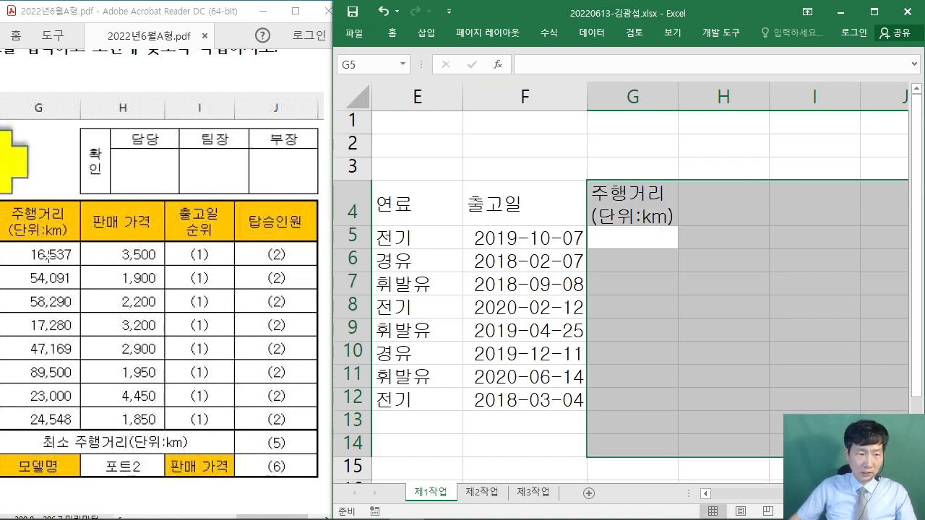
- Enter the mileages 16537, 54091, 58290, 17280, 47169, 89500, 23000, 24548 in G5:G12
type("16")
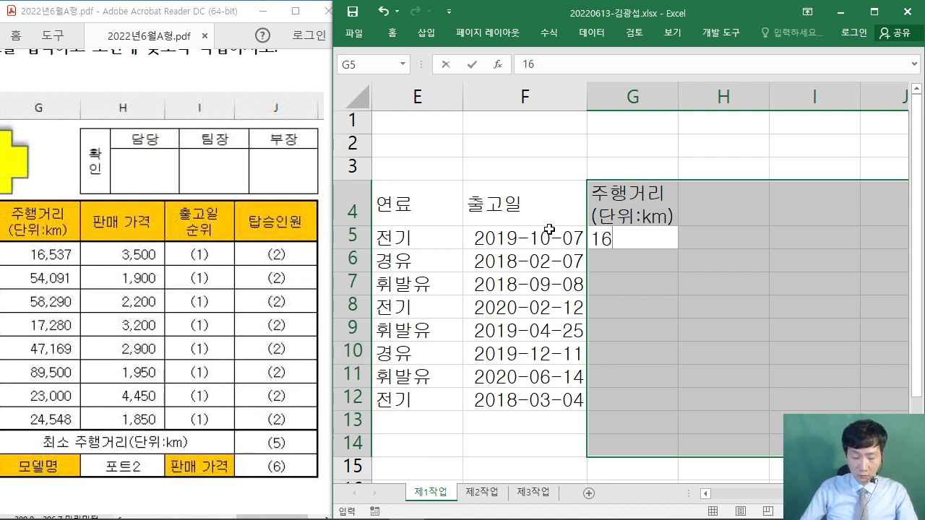
type("537")
key("Return")
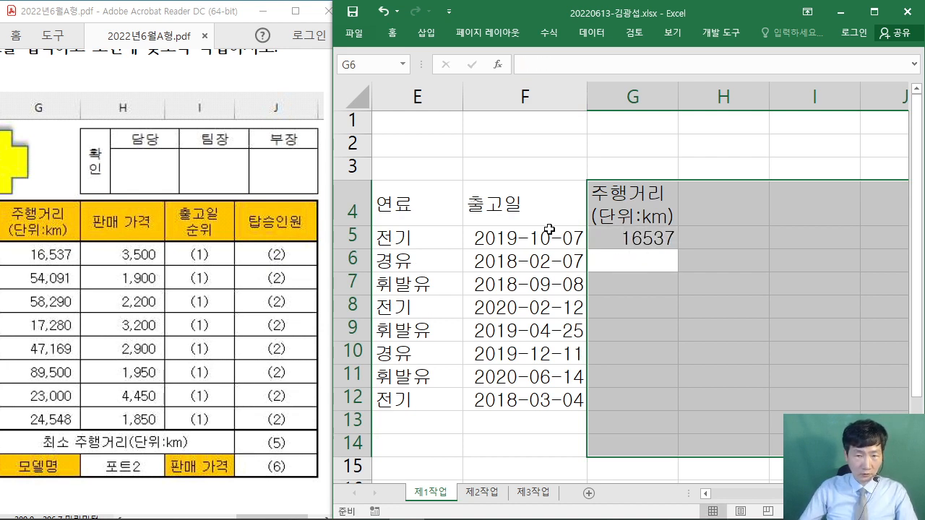
type("54091")
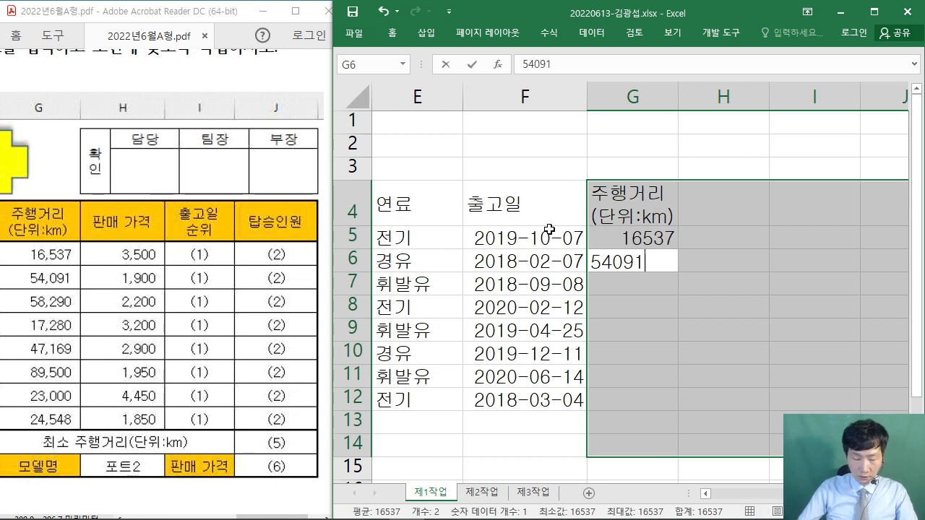
key("Return")
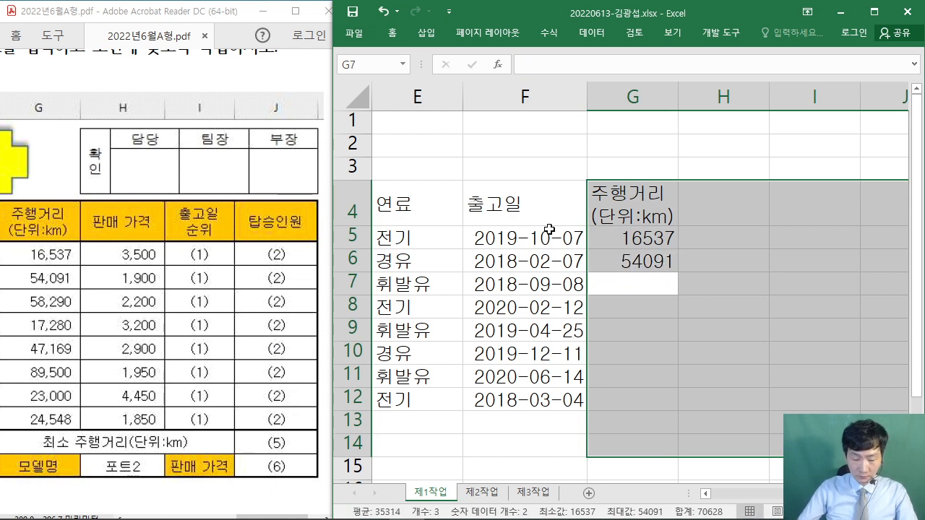
type("58290")
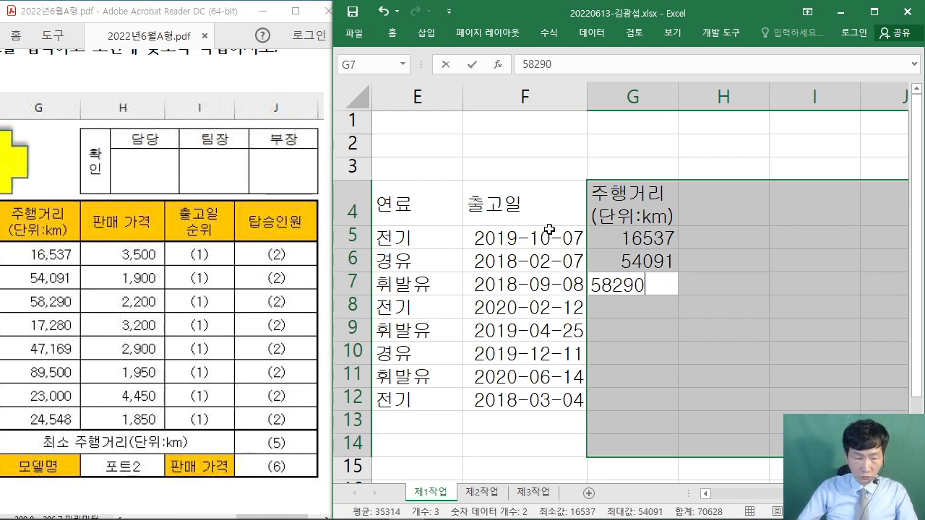
key("Return")
type("17")
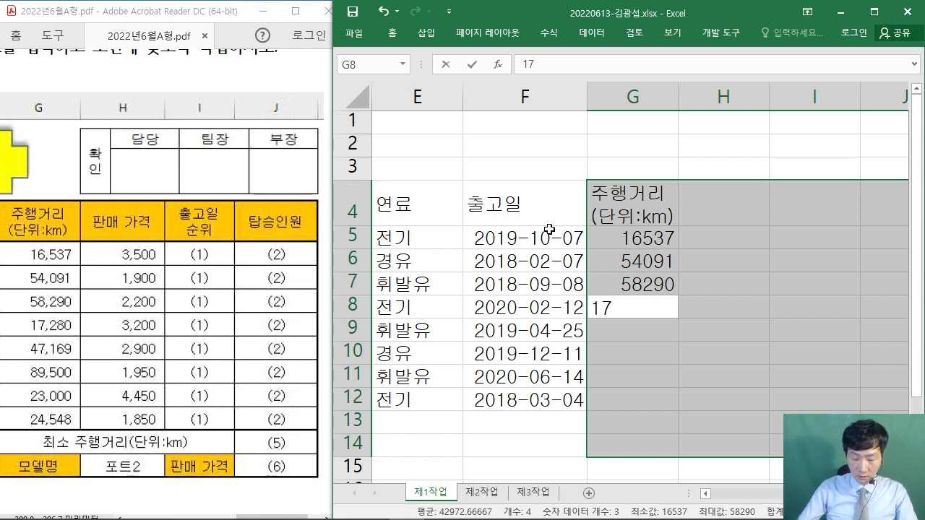
type("280")
key("Return")
type("47")
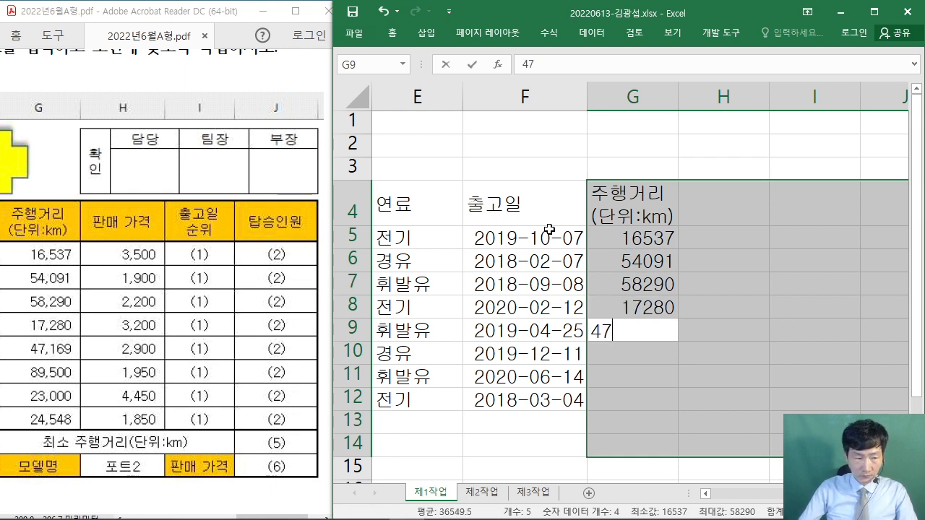
type("169")
key("Return")
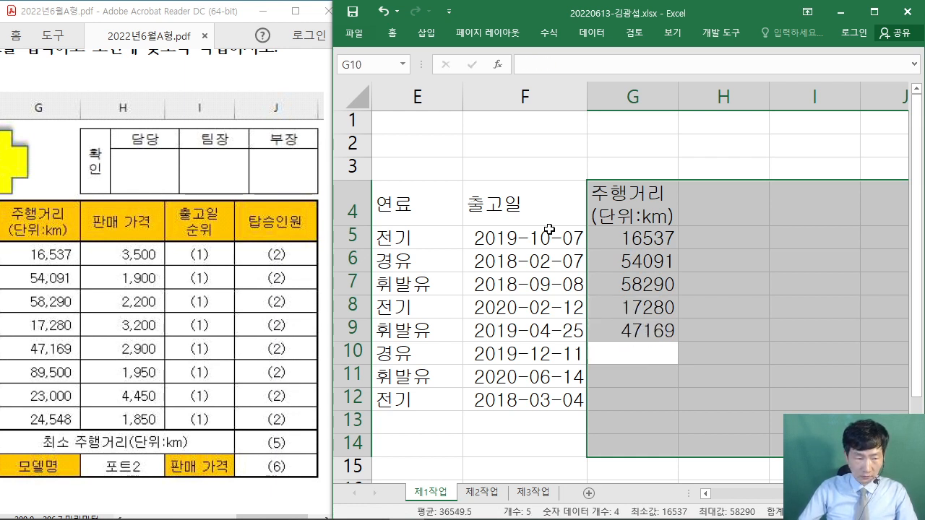
type("89500")
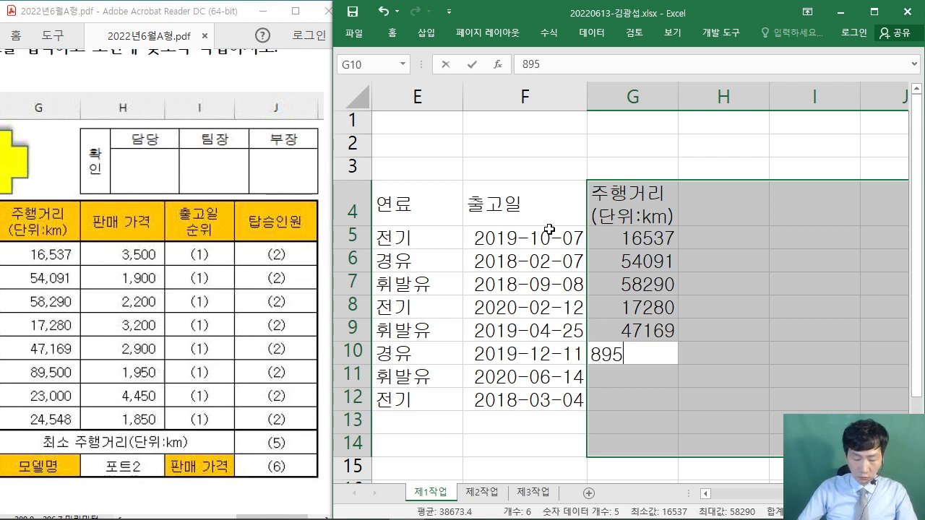
key("Return")
type("23000")
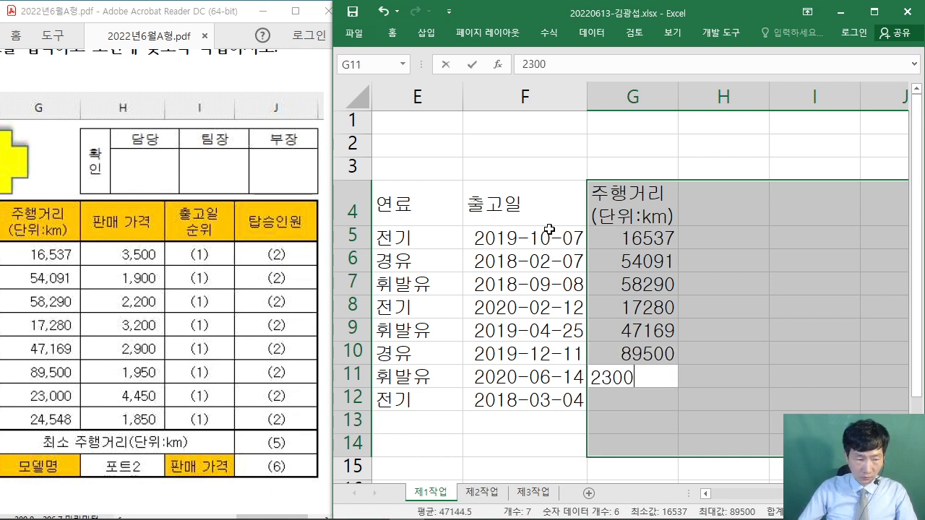
key("Return")
type("24548")
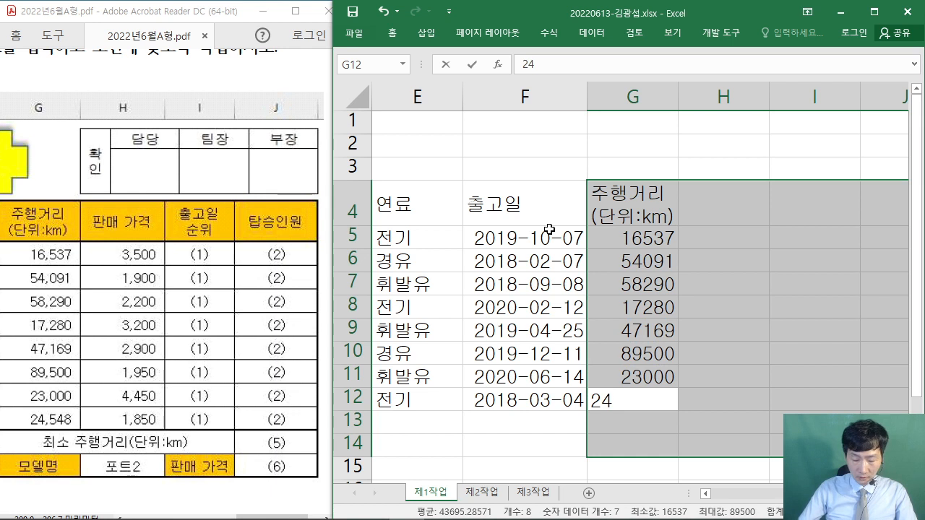
key("Return")
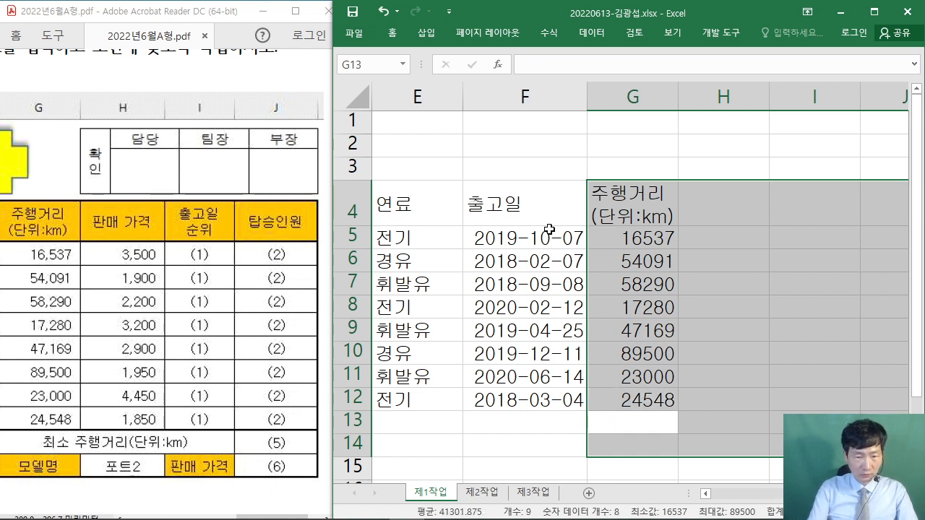
- Type the label 최소 주행거리(단위:km) in G13
type("chlth")
key("BackSpace")
key("BackSpace")
key("BackSpace")
key("BackSpace")
key("BackSpace")
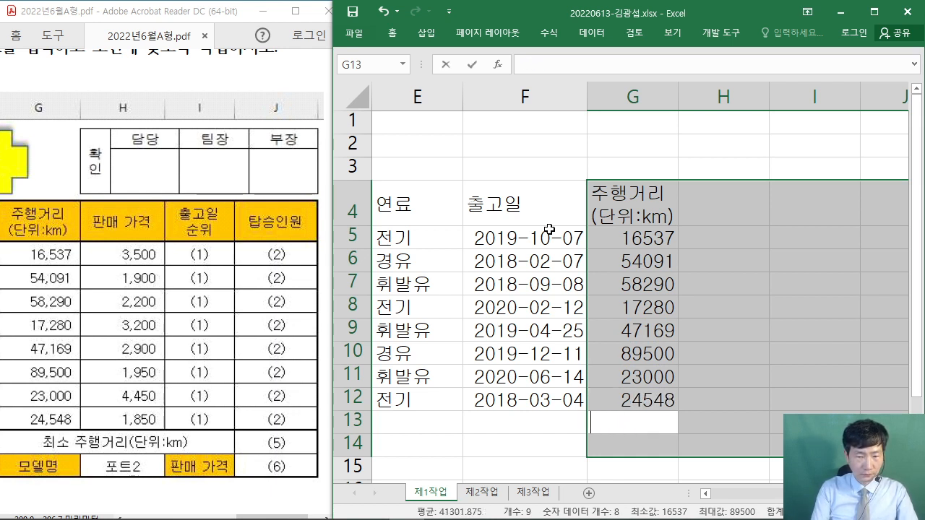
type("최소 주행")
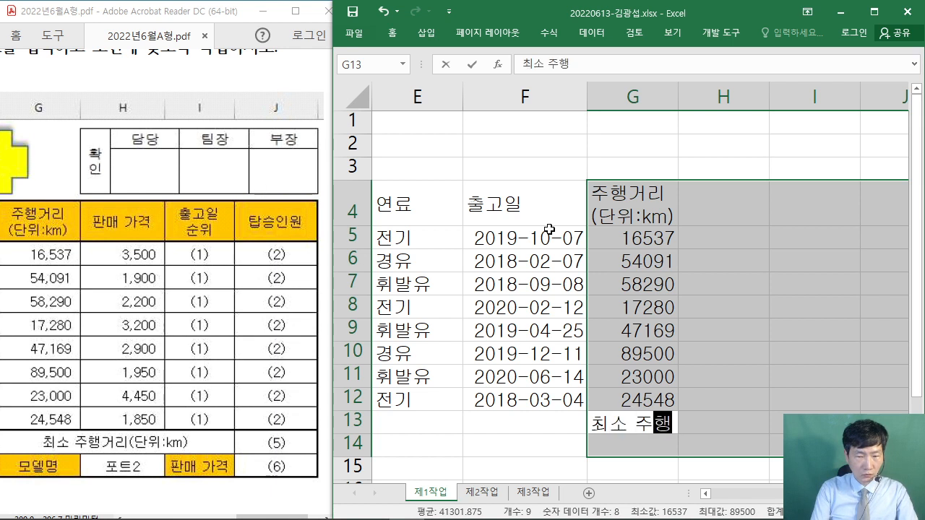
type("거리(단위\"K")
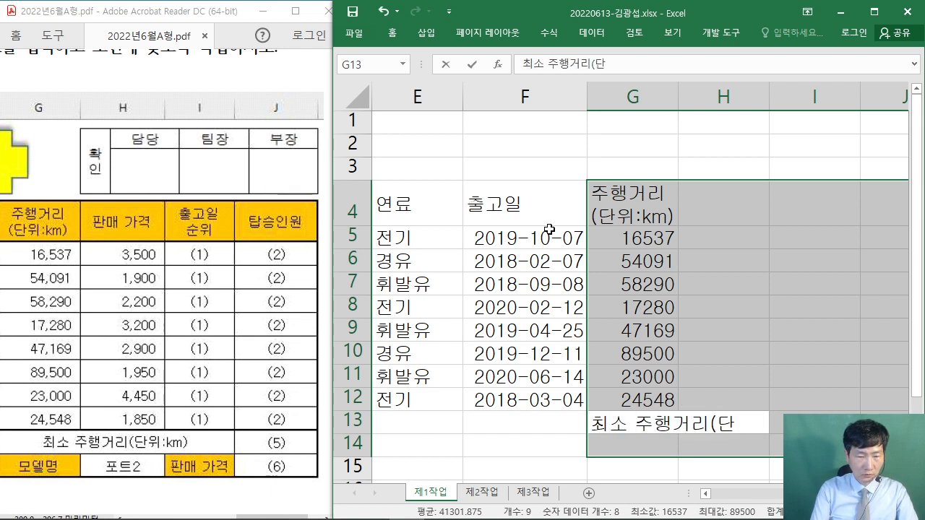
key("BackSpace")
key("BackSpace")
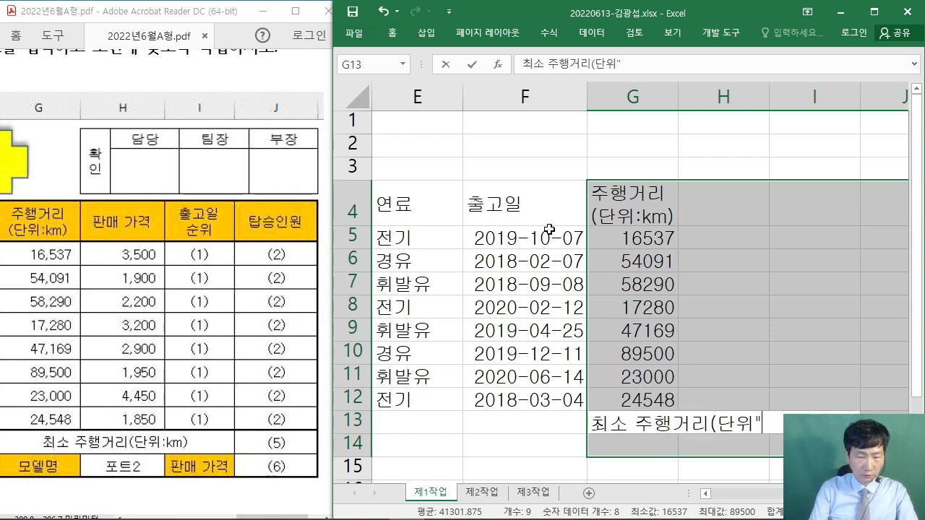
type(":")
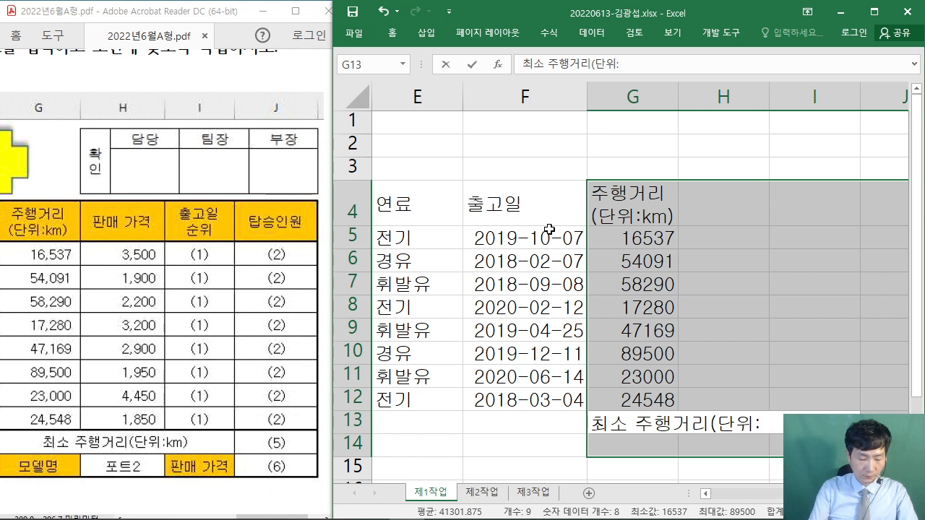
type("KM")
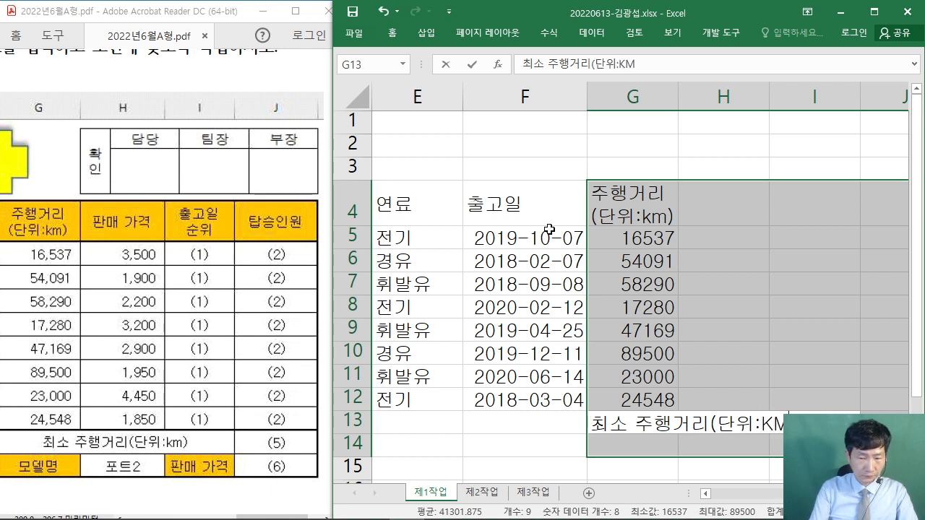
key("BackSpace")
key("BackSpace")
type("km")
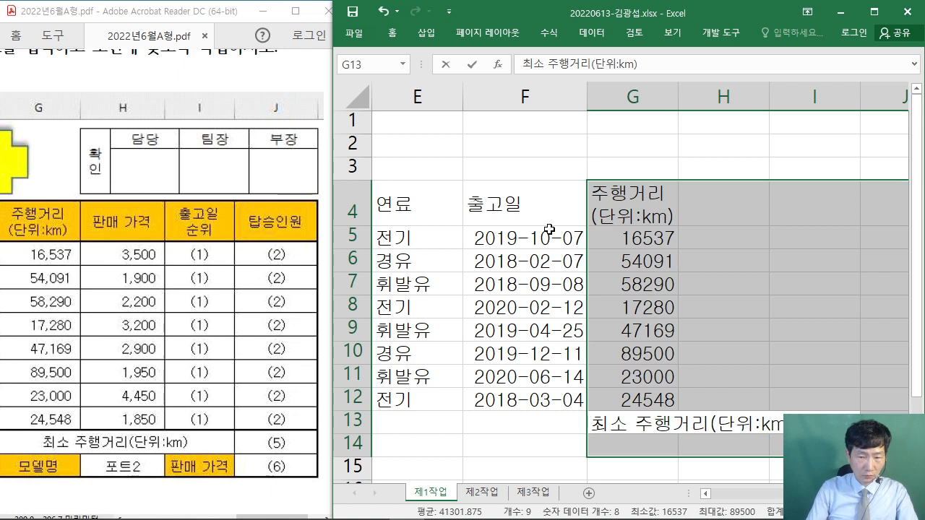
type(")")
key("Return")
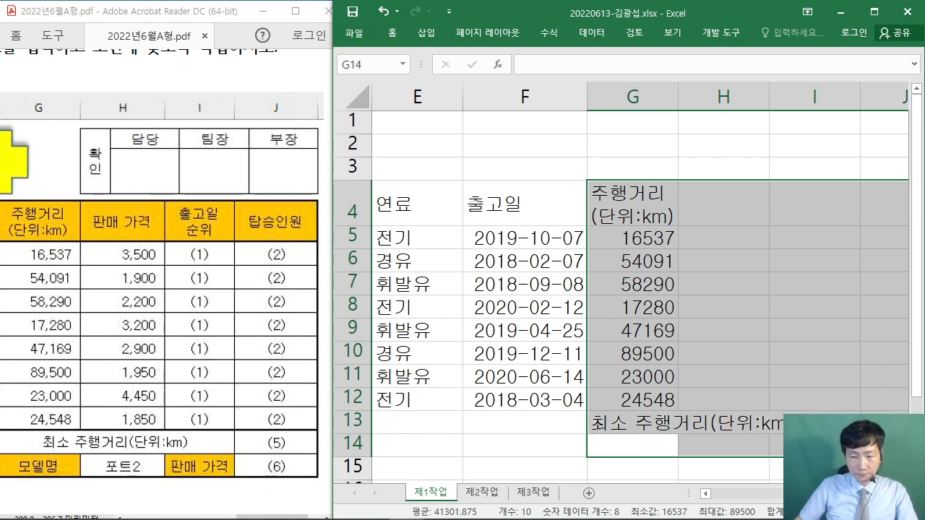
- Enter 모델명 in G14 and the header 판매 가격 in H4
scroll(622, 289, "right", 1)
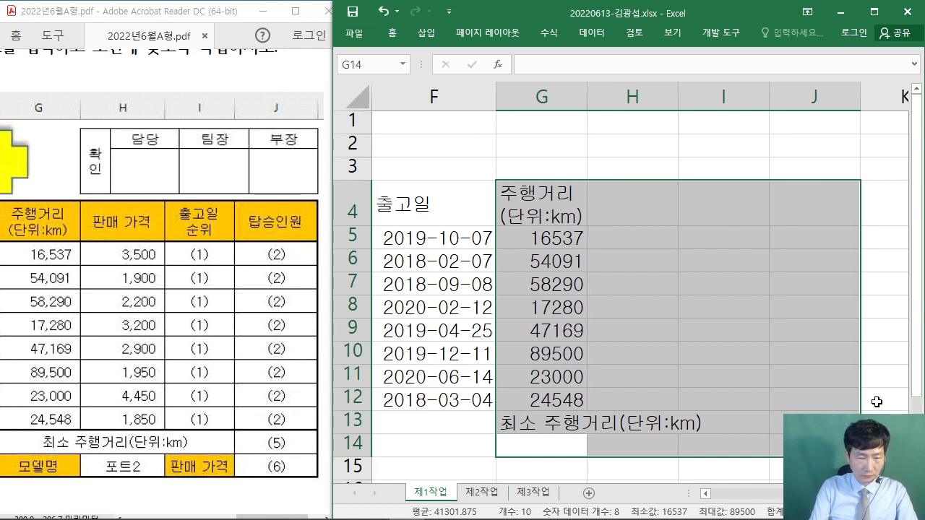
type("모델명")
key("Return")
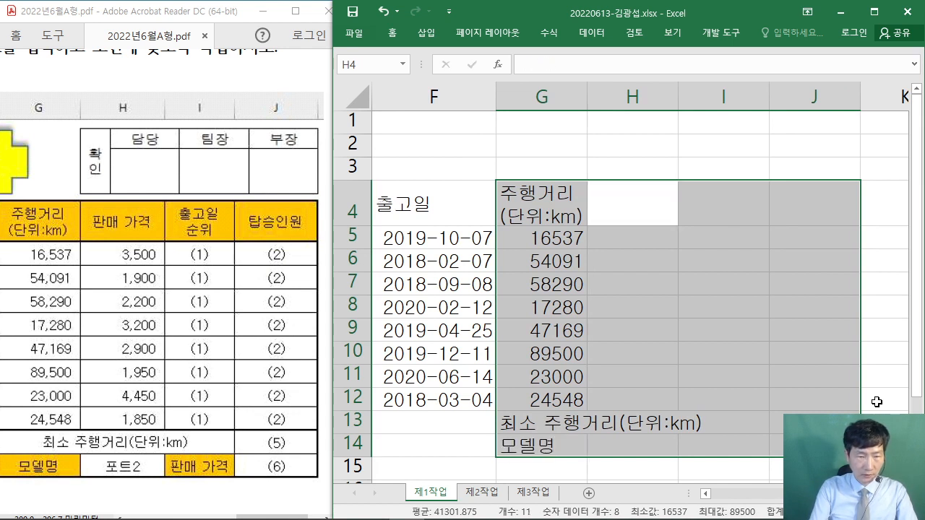
type("판매 가")
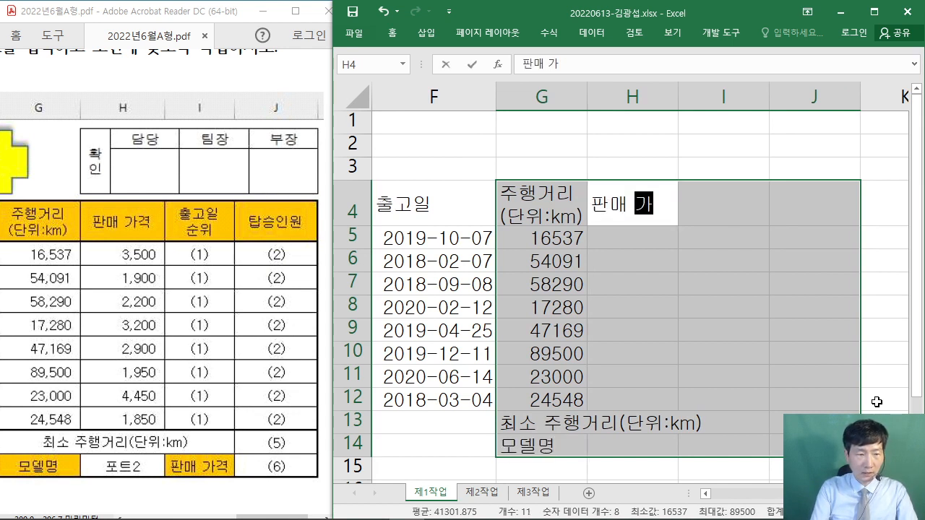
type("격")
key("Return")
- Enter the prices 3500, 1900, 2200, 3200, 2900, 1950, 4450, 1850 in H5:H12
type("3500")
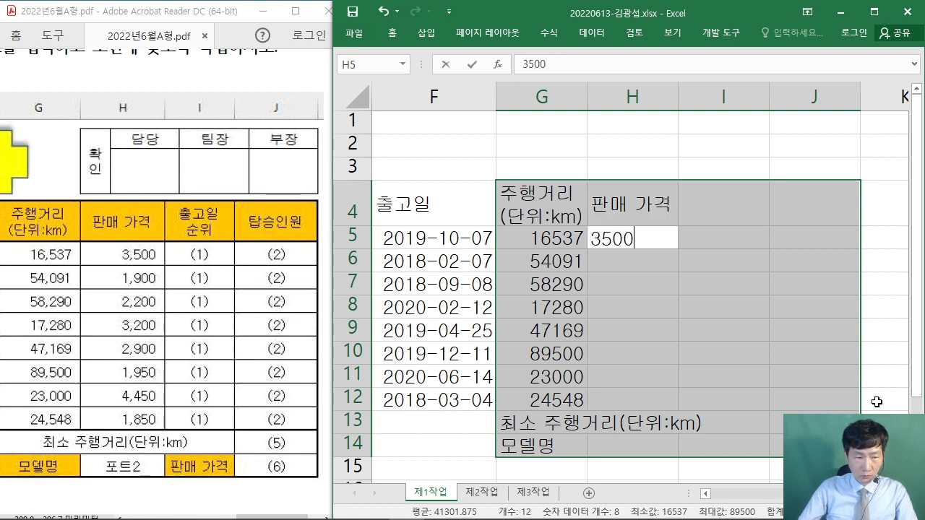
key("Return")
type("1900")
key("Return")
type("2")
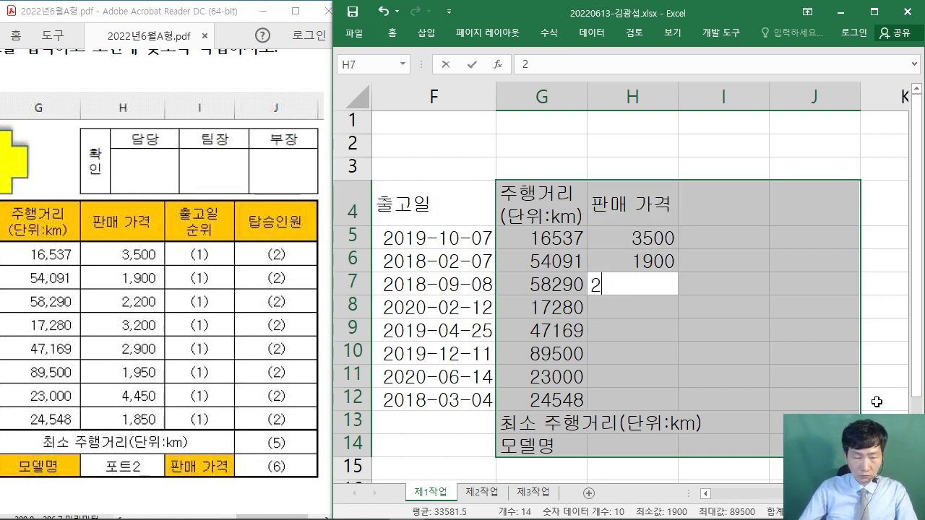
type("200")
key("Return")
type("3200")
key("Return")
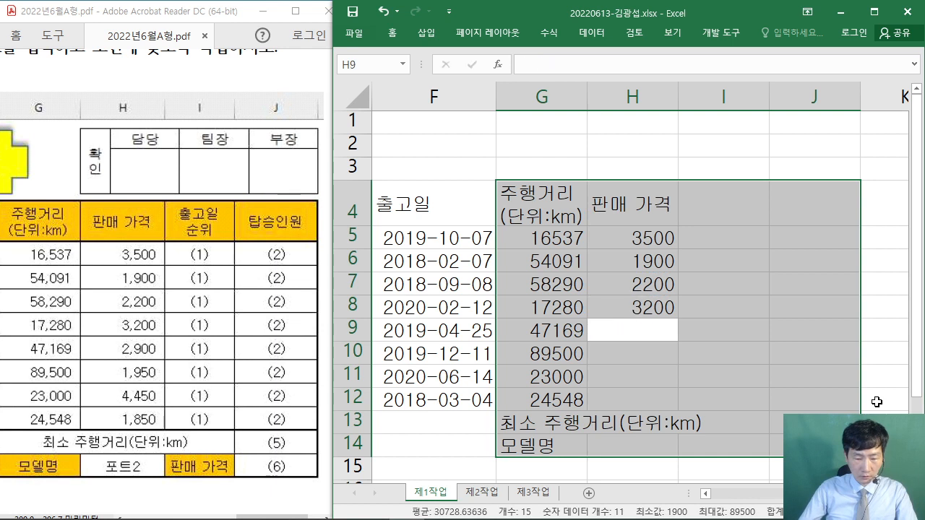
type("2900")
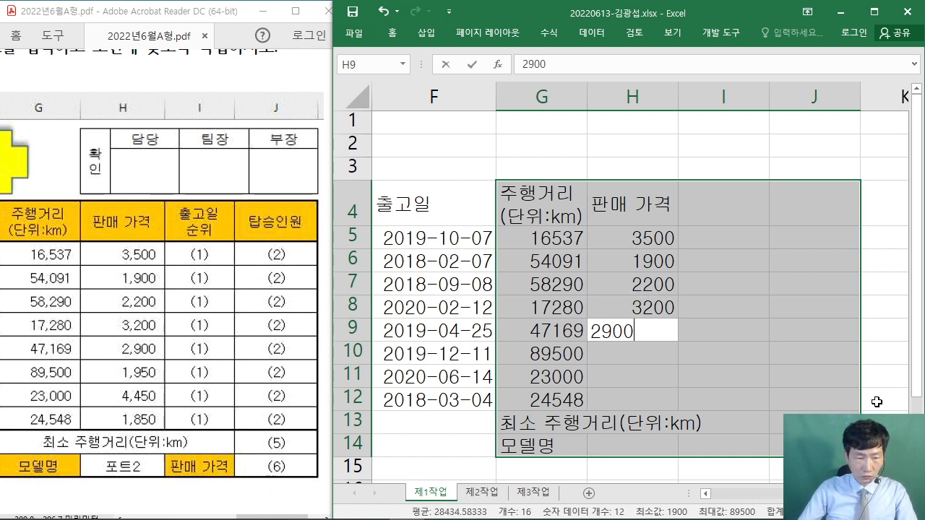
key("Return")
type("1950")
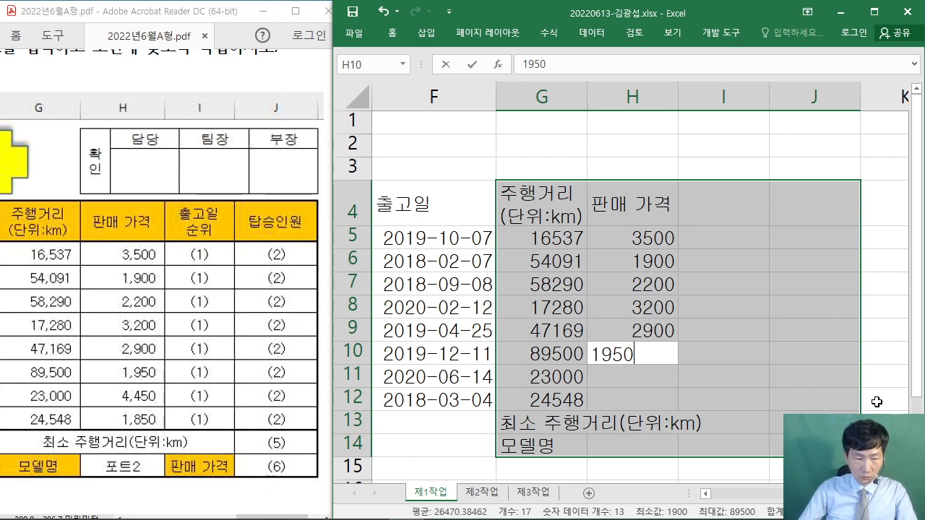
key("Return")
type("4450")
key("Return")
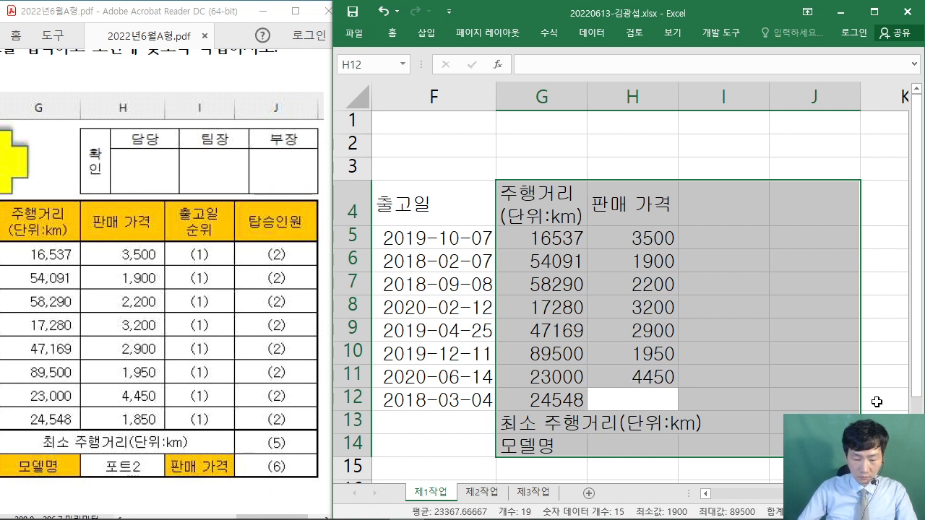
type("1850")
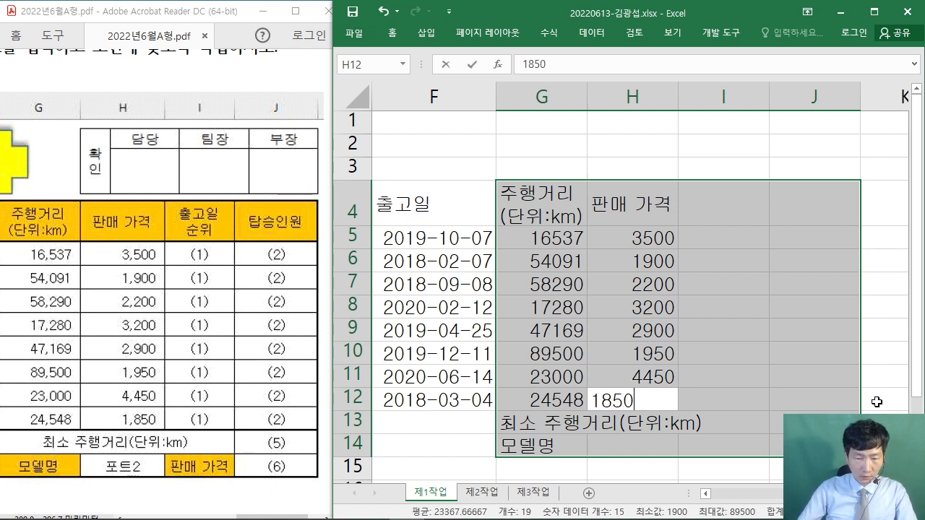
key("Return")
key("Return")
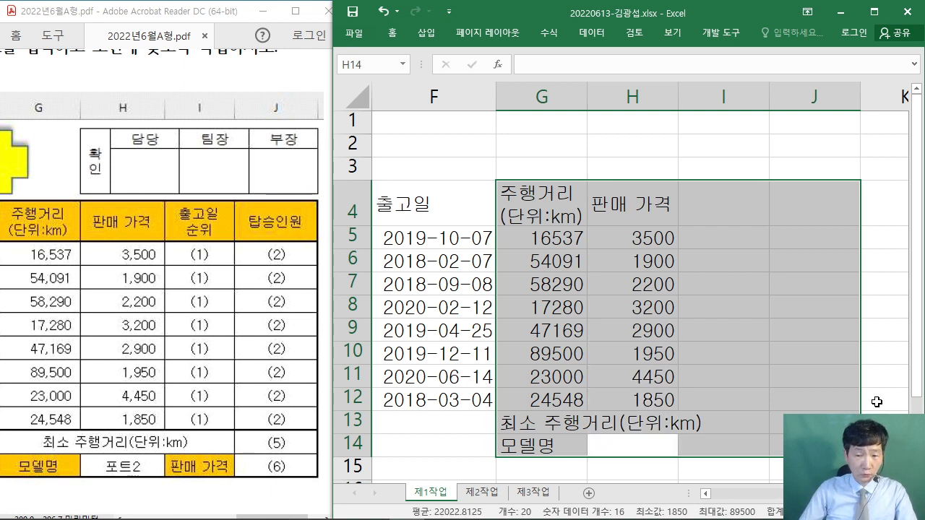
key("Return")
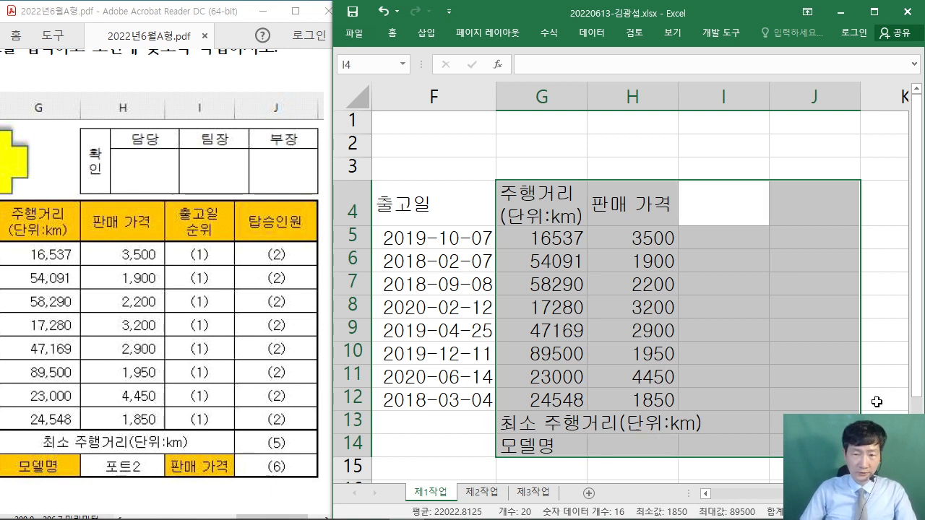
- Enter the two-line header 출고일 / 순위 in I4
type("출고일")
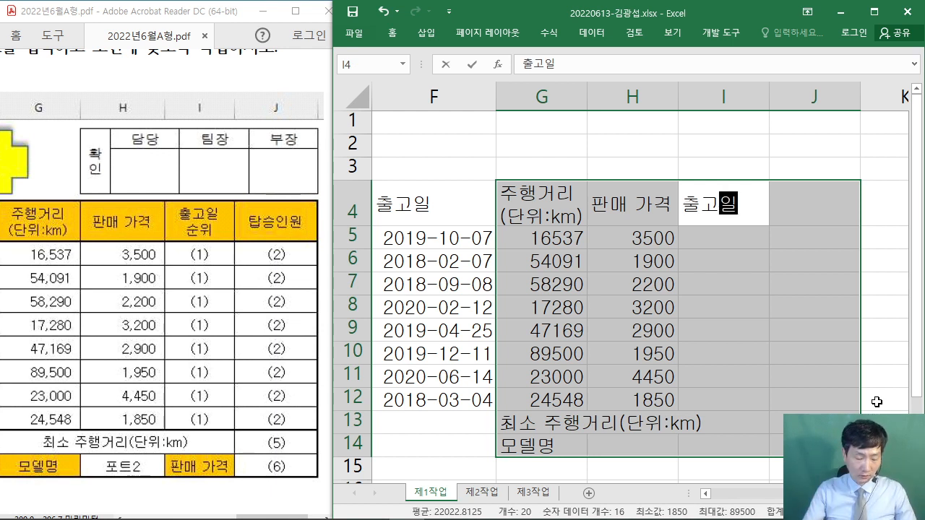
key("alt+Return")
type("순위")
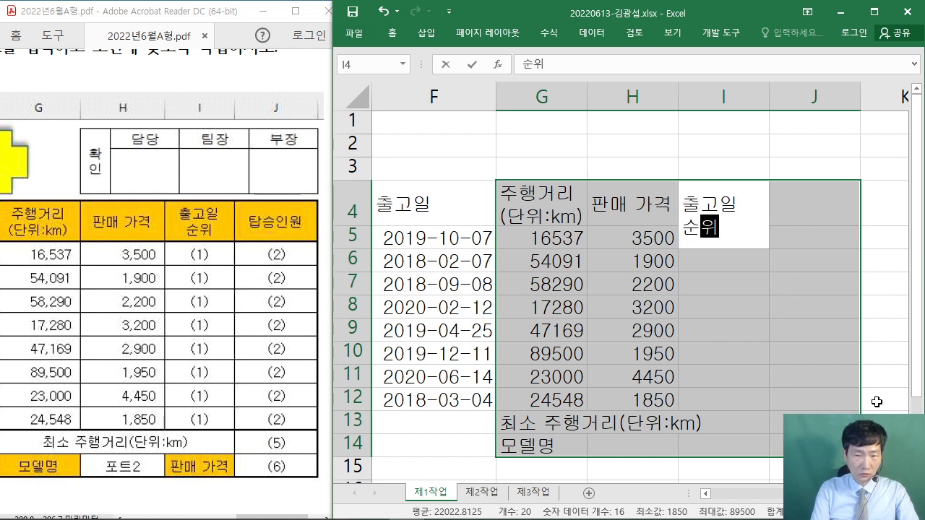
key("Return")
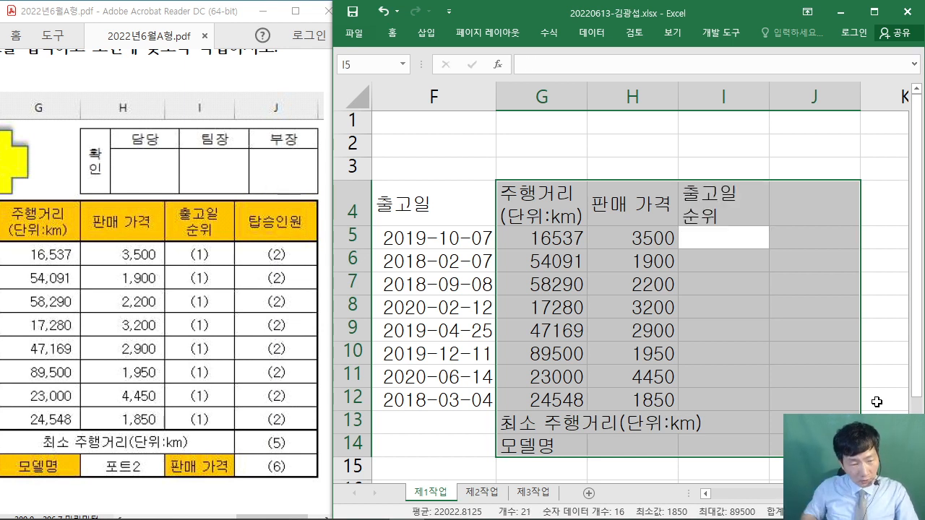
key("Return")
key("Return")
key("Return")
key("Return")
key("Return")
key("Return")
key("Return")
key("Return")
key("Return")
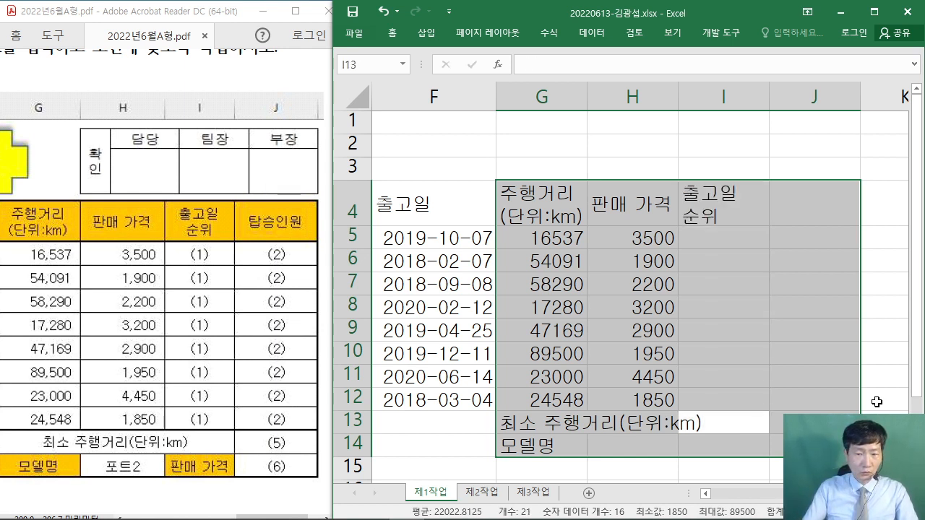
- Enter 판매 가격 in I14 and 탑승인원 in J4, then maximize the Excel window
type("판매 가격")
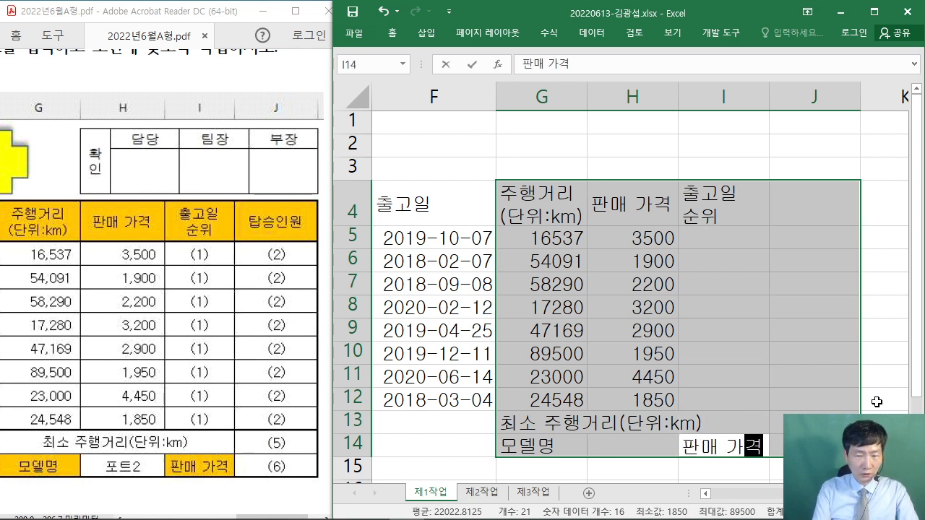
key("Return")
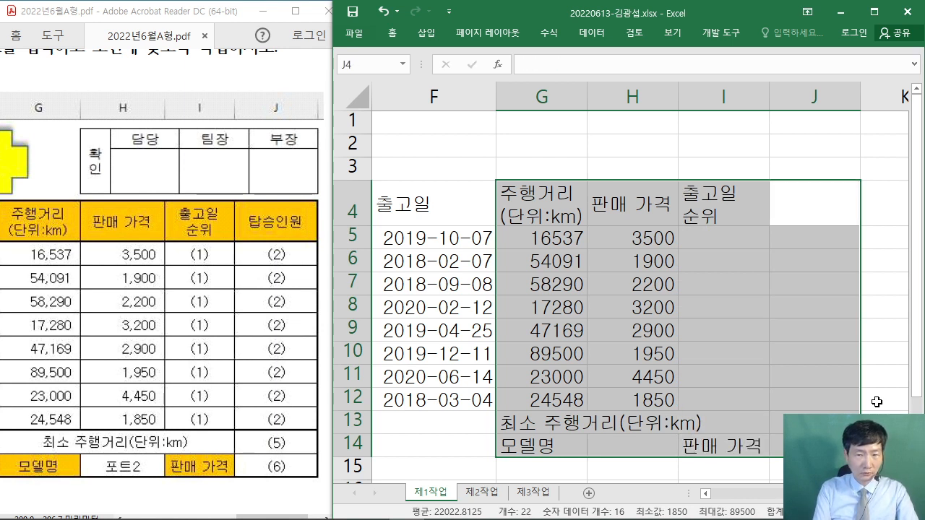
type("탑승인원")
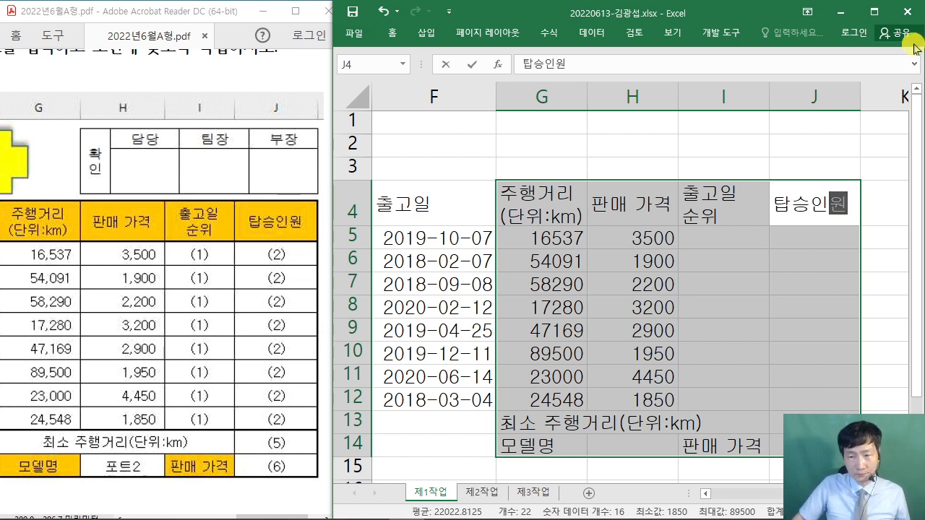
left_click(874, 12)
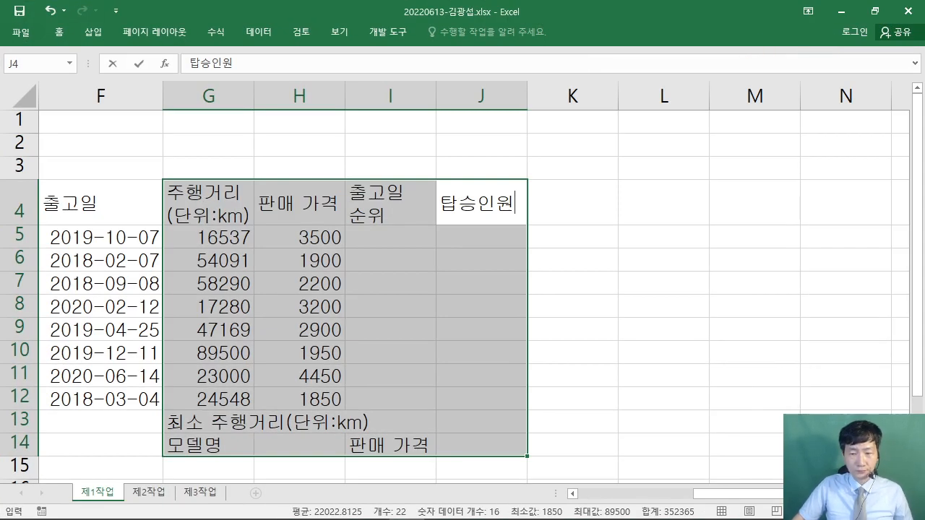
- Commit the 탑승인원 header in J4 and select the whole table B4:J14
left_click_drag(860, 494, 780, 493)
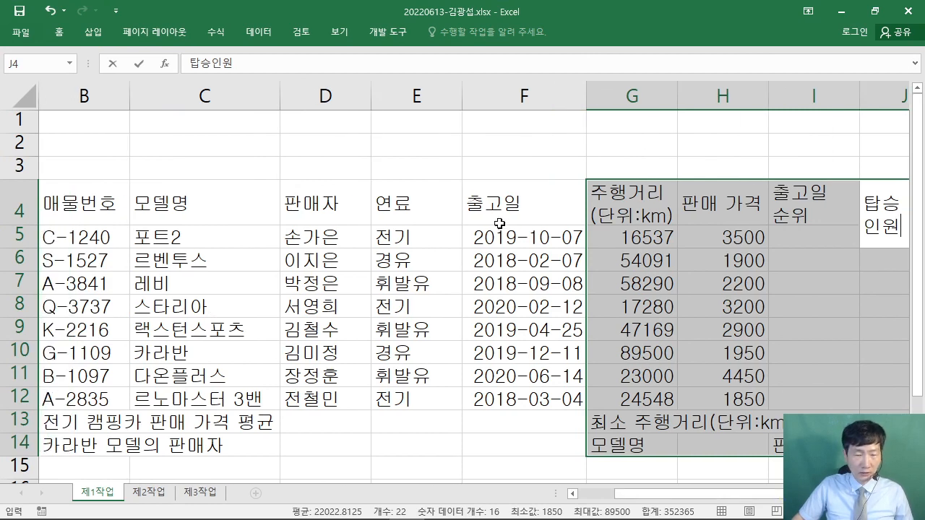
left_click(489, 162)
left_click(449, 206)
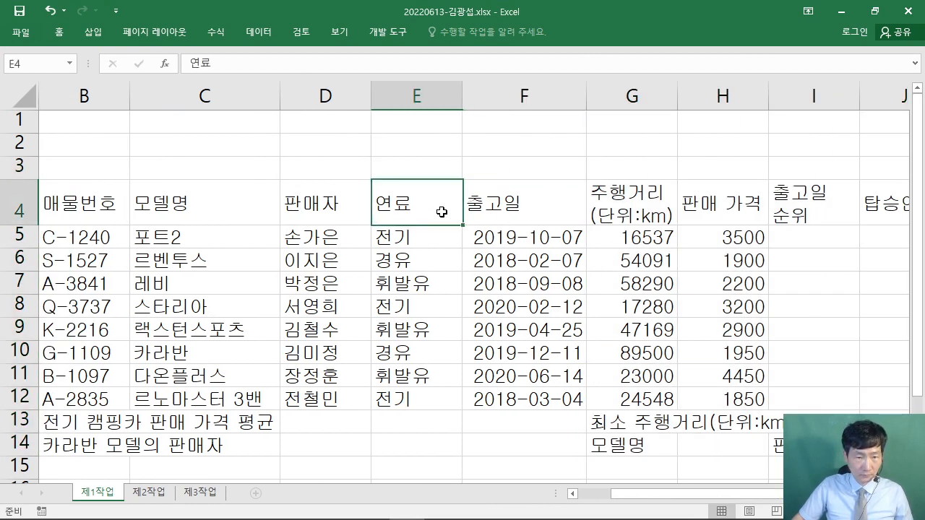
scroll(451, 208, "down", 1)
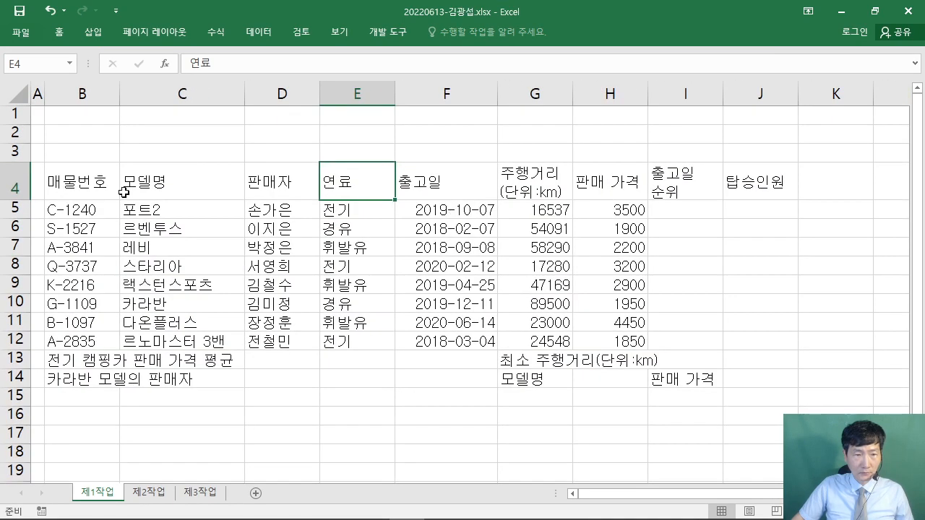
left_click_drag(64, 164, 777, 379)
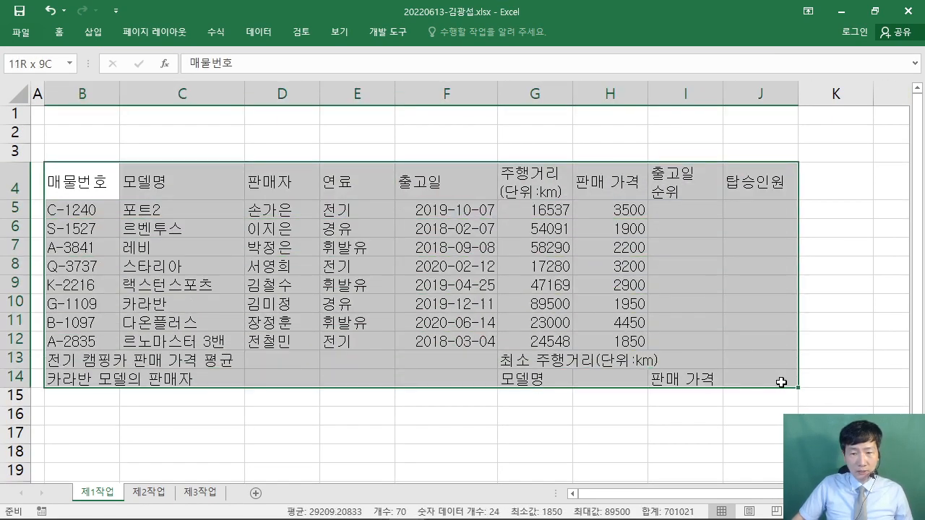
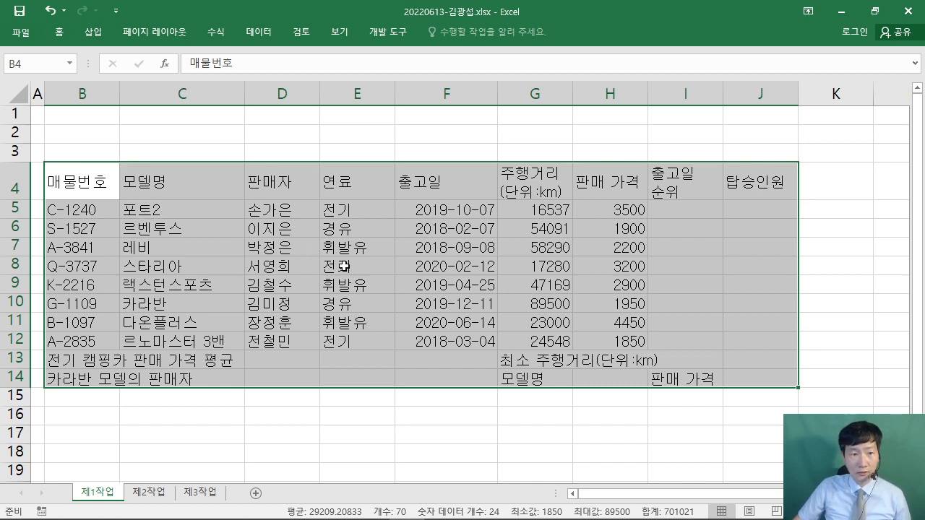
- Pin the Home ribbon, then give B4:J14 All Borders plus a Thick Outside Border
left_click(57, 33)
double_click(57, 33)
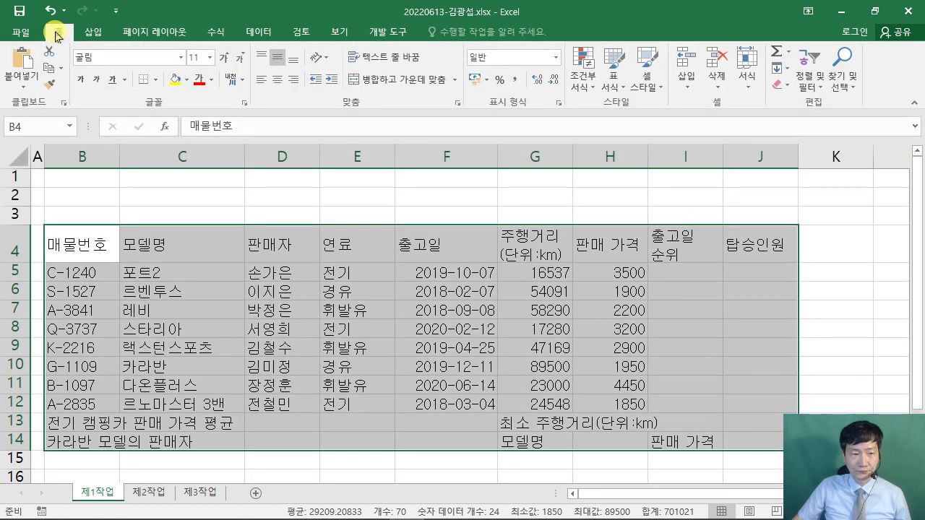
left_click(157, 81)
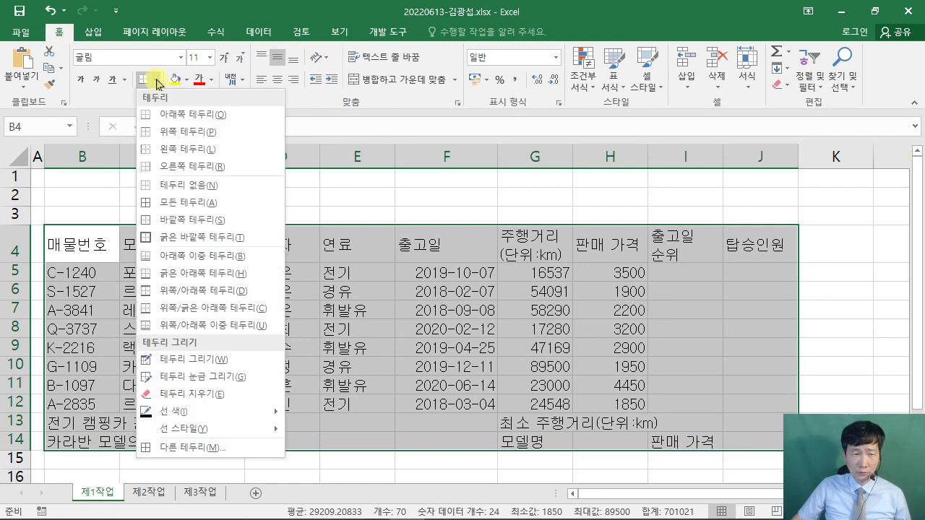
left_click(190, 202)
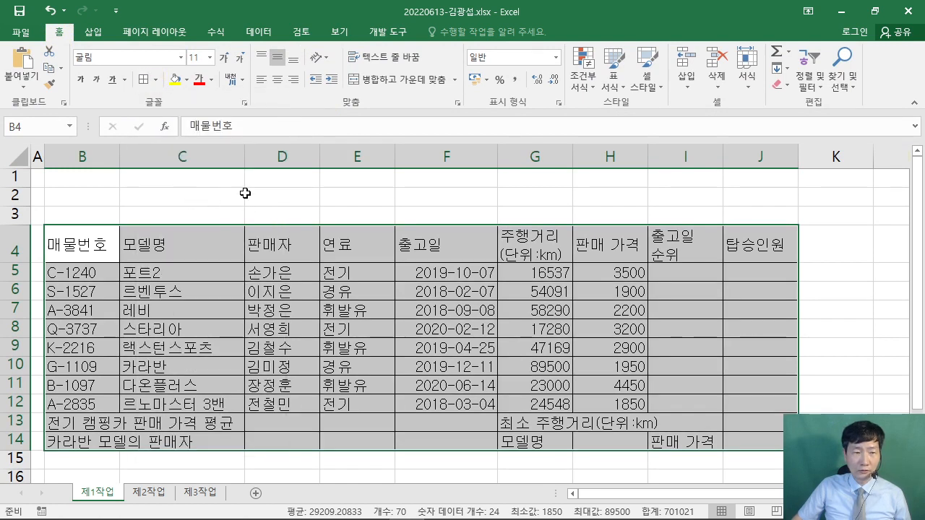
left_click(155, 80)
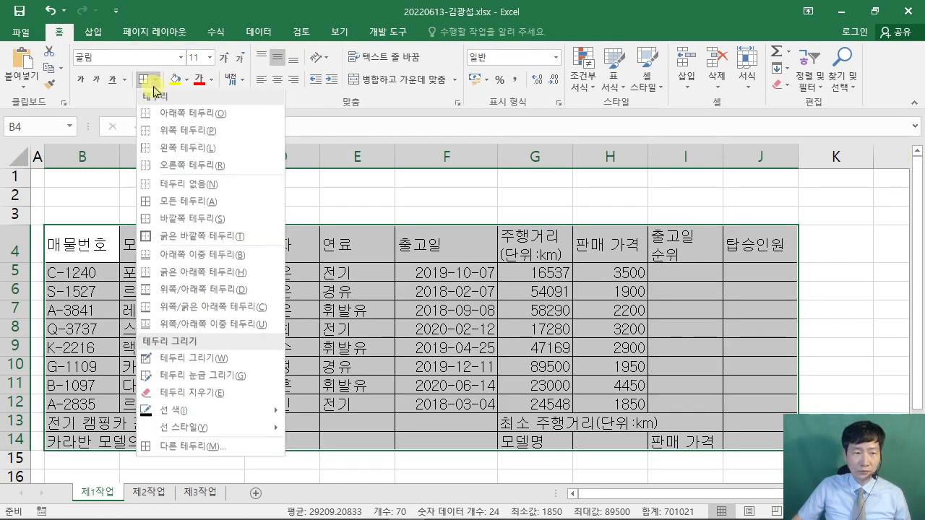
left_click(189, 240)
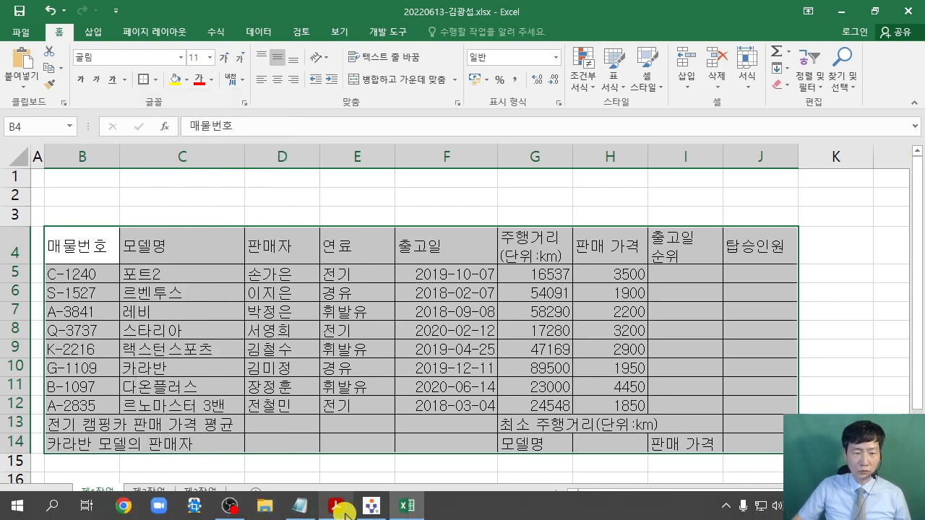
left_click(335, 506)
left_click(296, 11)
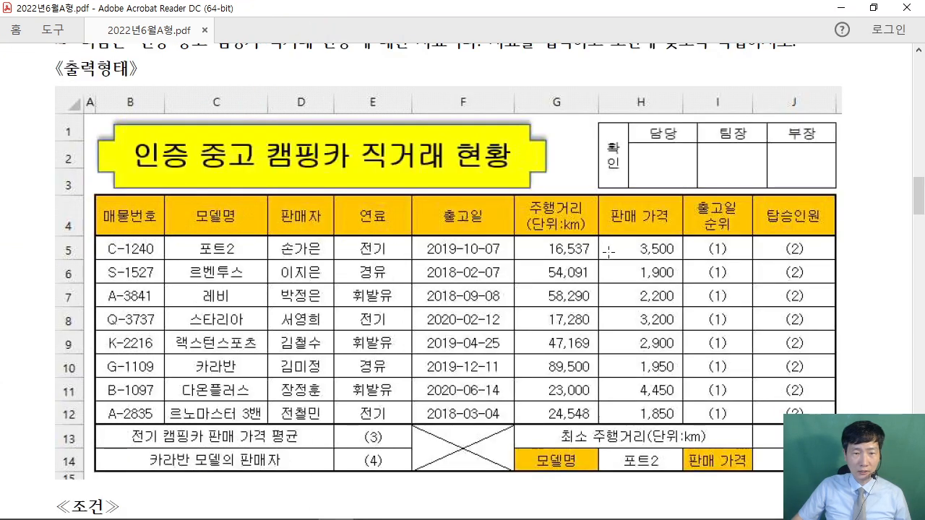
left_click_drag(96, 194, 837, 472)
left_click(23, 274)
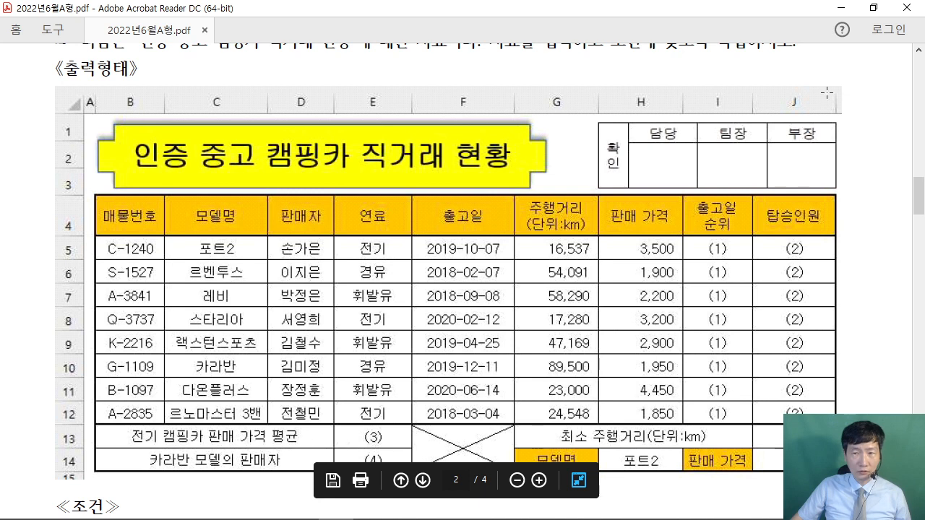
scroll(428, 297, "down", 2)
scroll(428, 296, "down", 4)
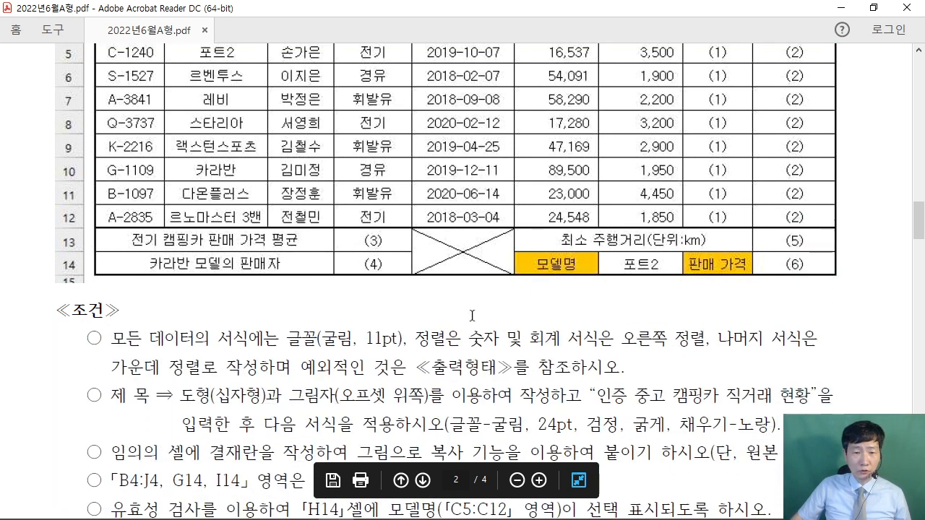
left_click_drag(476, 338, 612, 337)
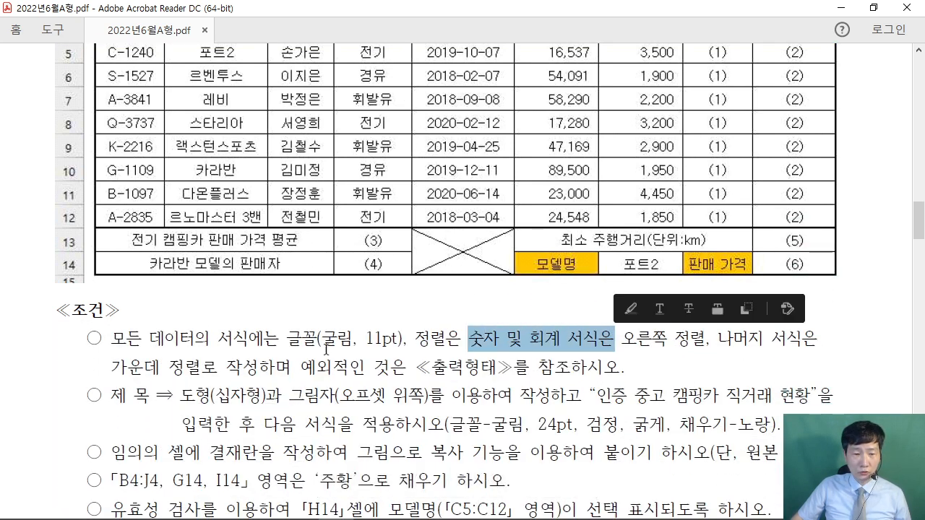
left_click_drag(112, 367, 206, 372)
left_click(206, 372)
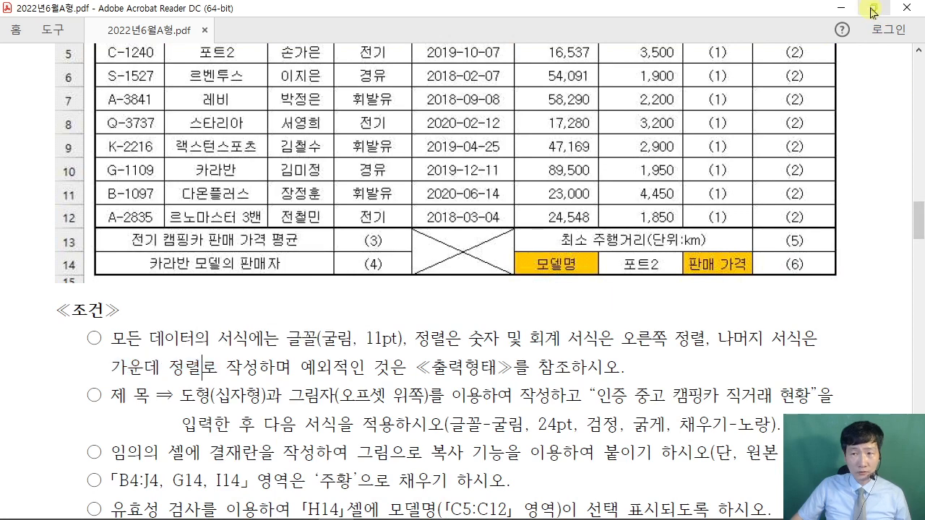
left_click(874, 7)
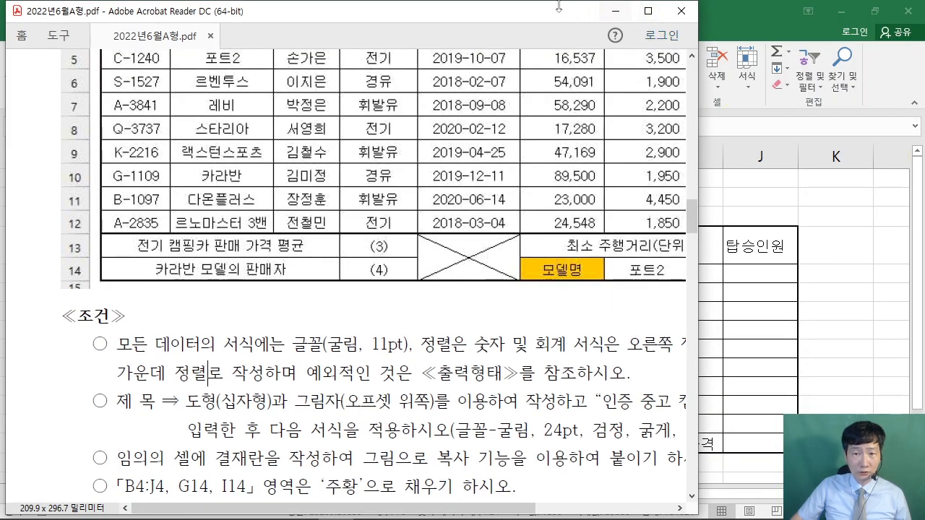
left_click_drag(543, 9, 477, 427)
left_click(492, 337)
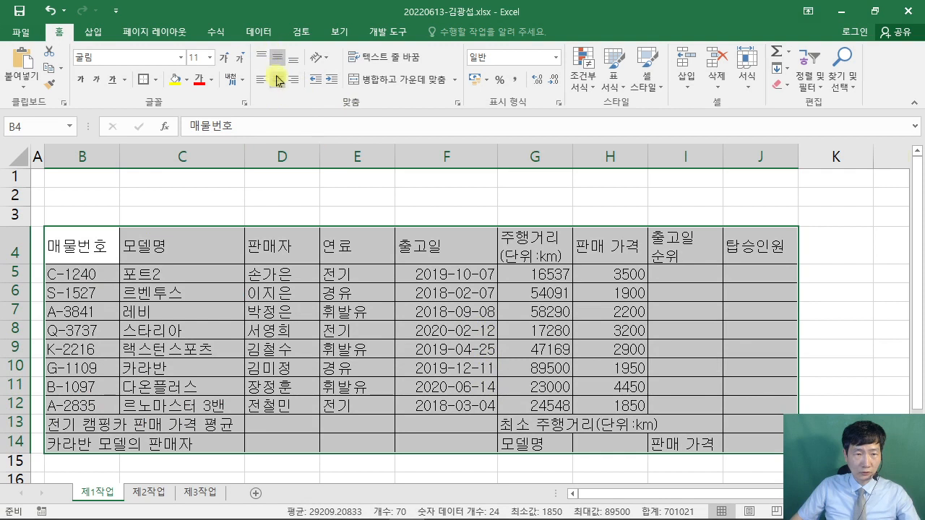
- Centre-align all the contents of the table
left_click(279, 81)
left_click(867, 220)
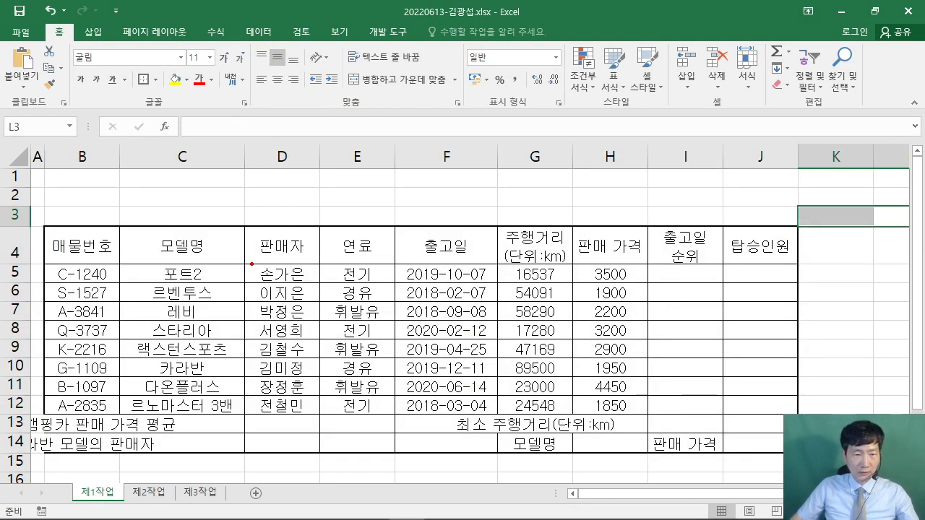
left_click_drag(252, 265, 324, 213)
left_click_drag(236, 410, 291, 489)
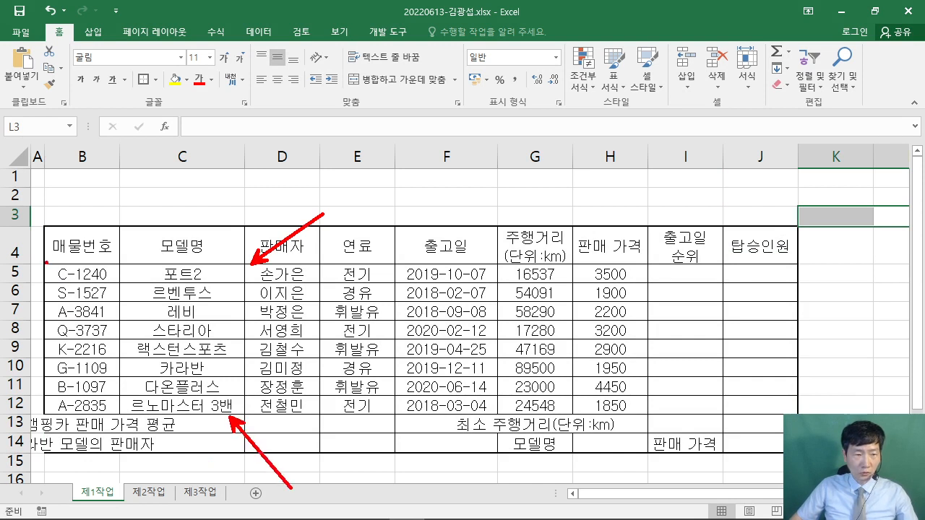
mouse_move(46, 263)
left_mouse_down()
mouse_move(811, 434)
mouse_move(796, 412)
left_mouse_up()
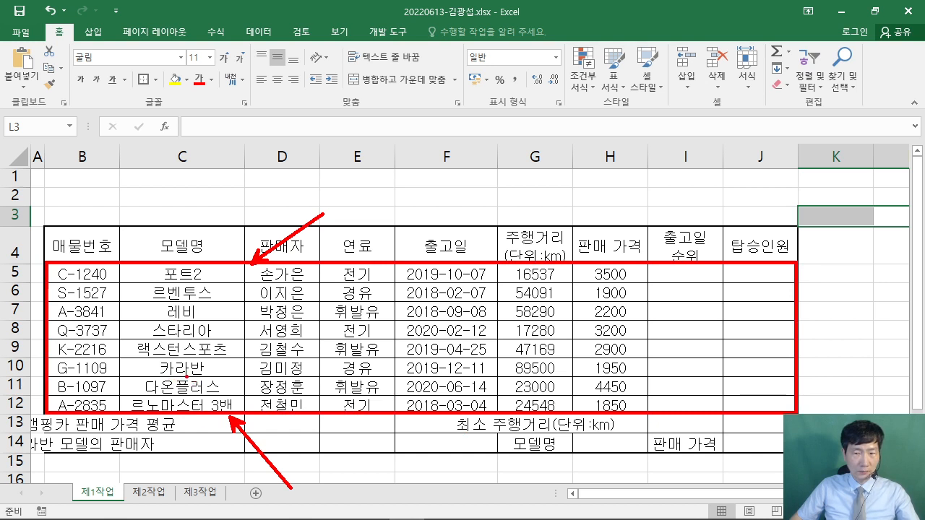
key("Escape")
- Add a thick outside border around the data rows B5:J12, then select B13:D13
left_click_drag(78, 270, 759, 405)
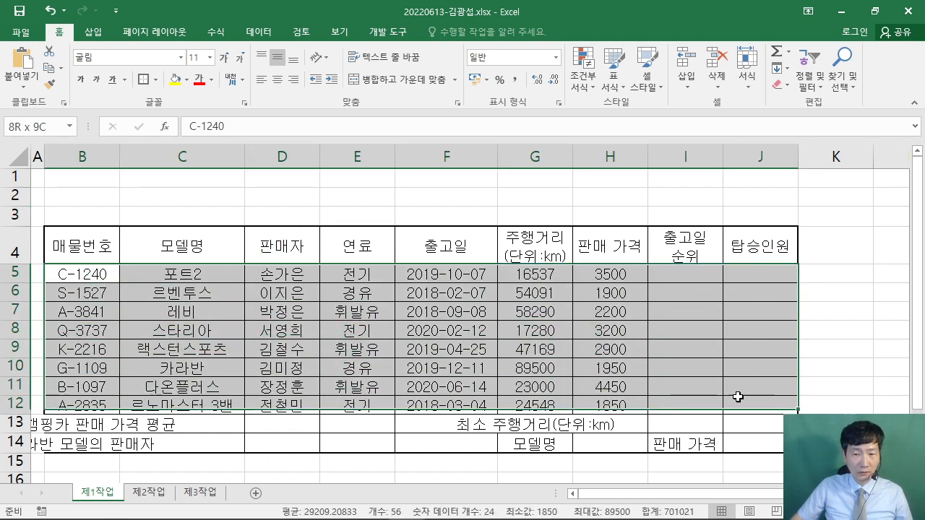
left_click(141, 82)
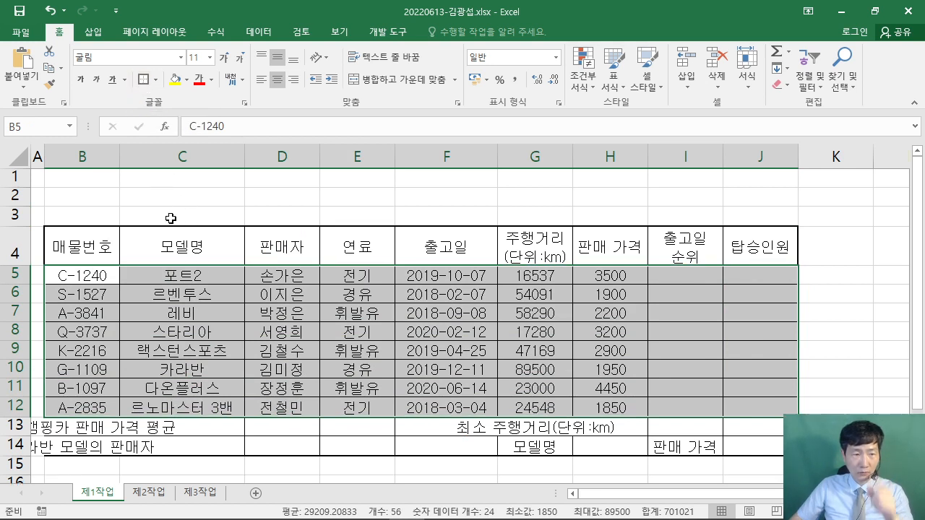
left_click(287, 307)
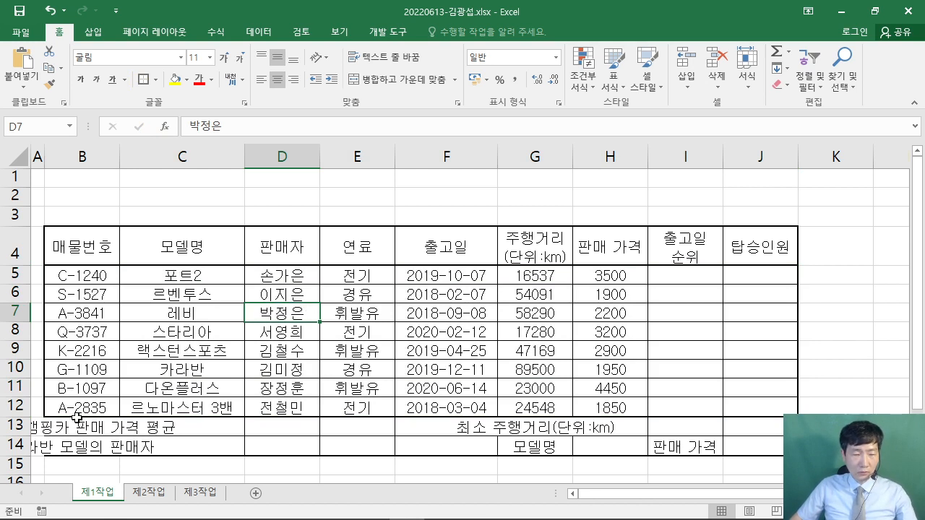
left_click_drag(64, 425, 272, 425)
left_click(336, 512)
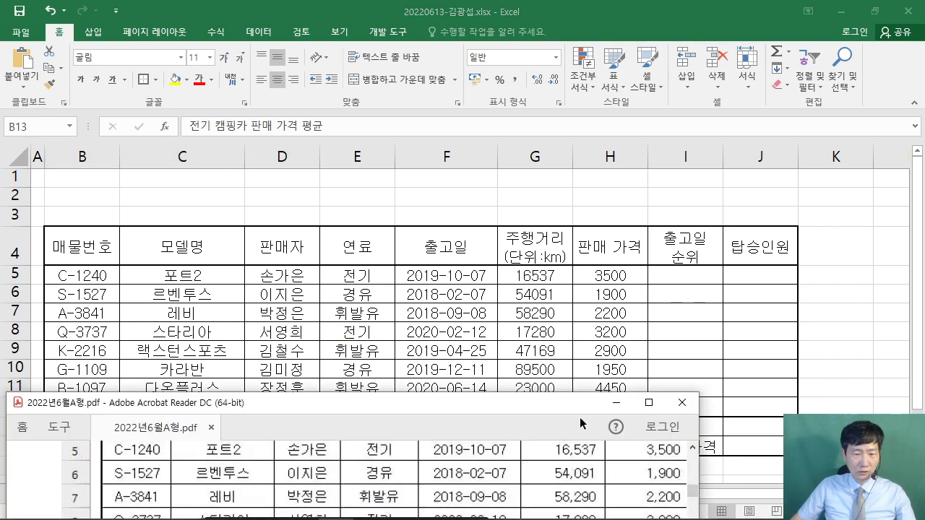
left_click(649, 403)
scroll(301, 229, "up", 3)
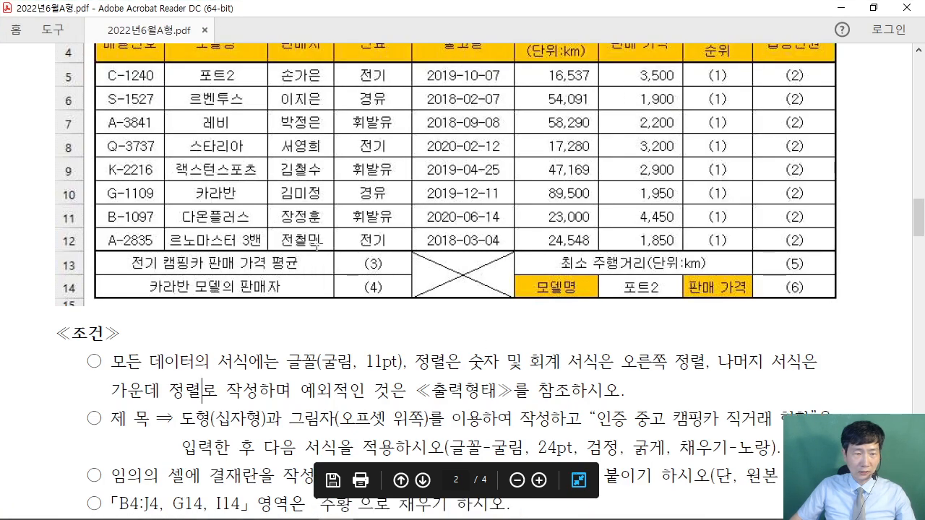
scroll(302, 228, "up", 2)
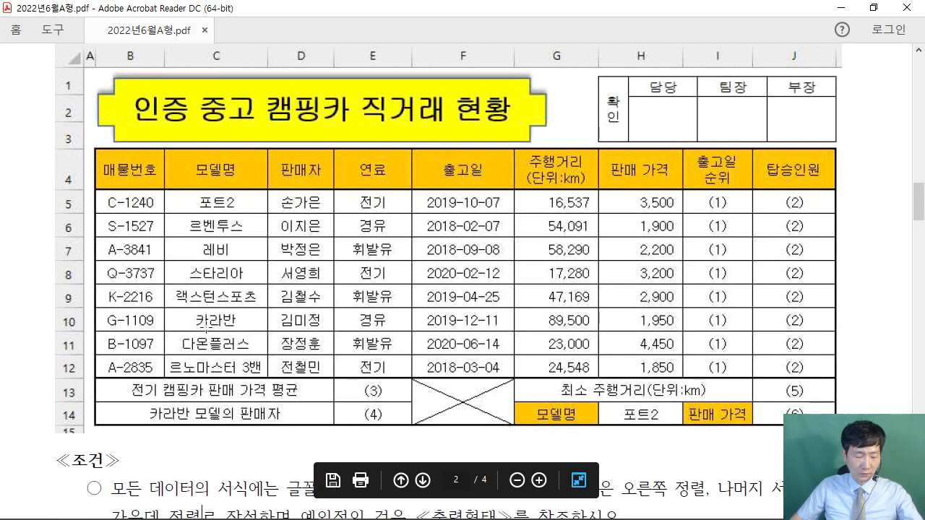
left_click_drag(96, 378, 333, 402)
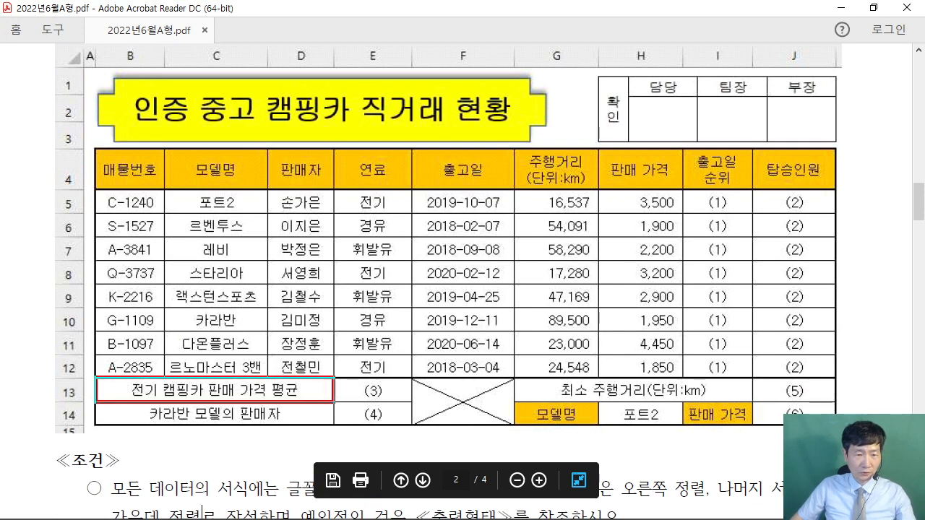
left_click_drag(96, 404, 335, 432)
left_click_drag(416, 379, 513, 433)
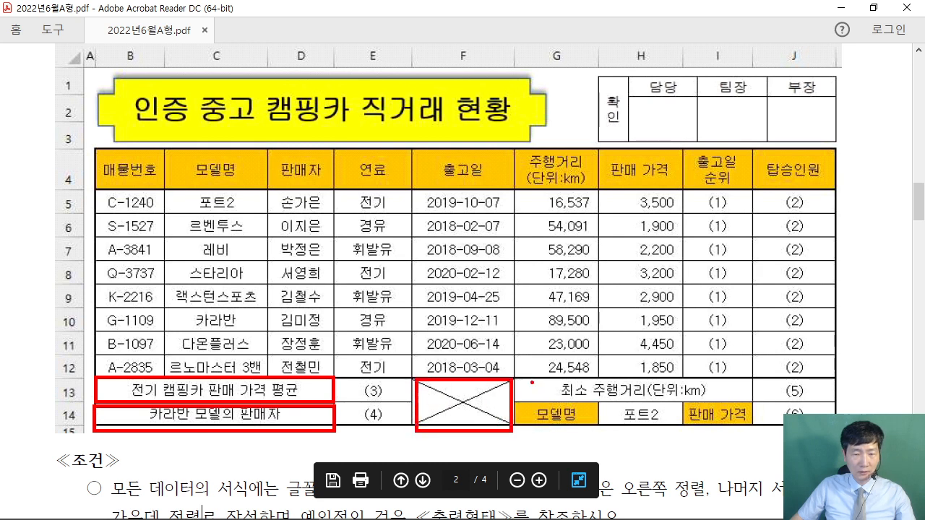
mouse_move(524, 377)
left_mouse_down()
mouse_move(622, 405)
mouse_move(755, 405)
left_mouse_up()
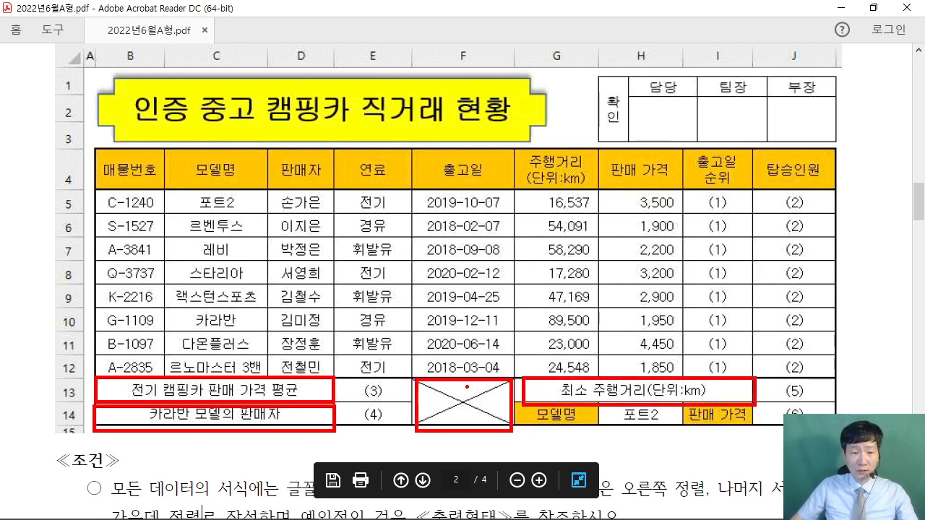
key("Escape")
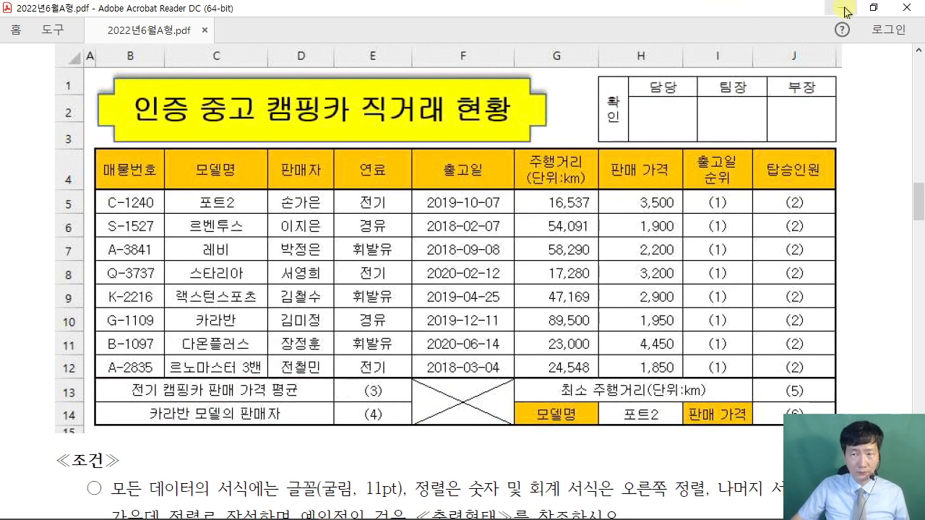
left_click(845, 11)
left_click_drag(66, 421, 272, 422)
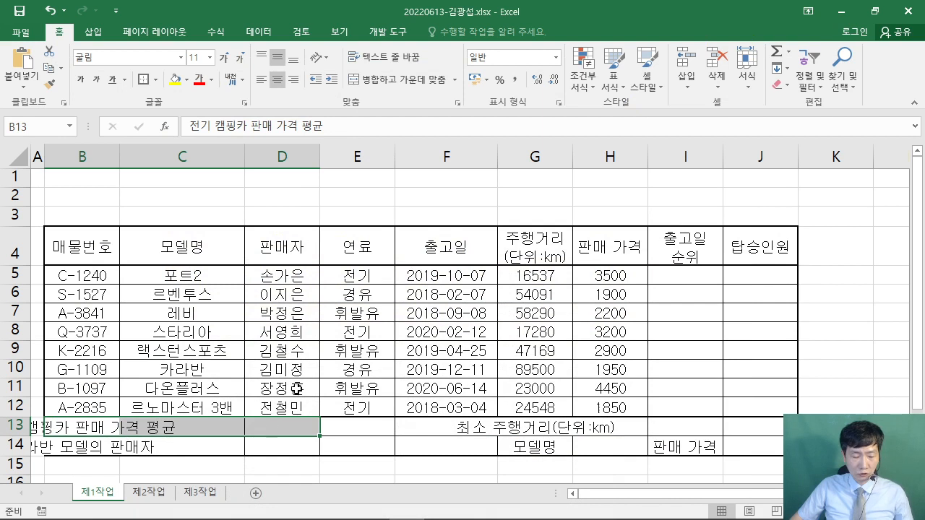
mouse_move(338, 107)
left_mouse_down()
mouse_move(449, 229)
mouse_move(565, 242)
left_mouse_up()
mouse_move(413, 153)
left_mouse_down()
mouse_move(404, 153)
mouse_move(454, 201)
mouse_move(520, 153)
left_mouse_up()
mouse_move(525, 216)
left_mouse_down()
mouse_move(550, 138)
mouse_move(550, 226)
left_mouse_up()
left_click_drag(230, 278, 359, 337)
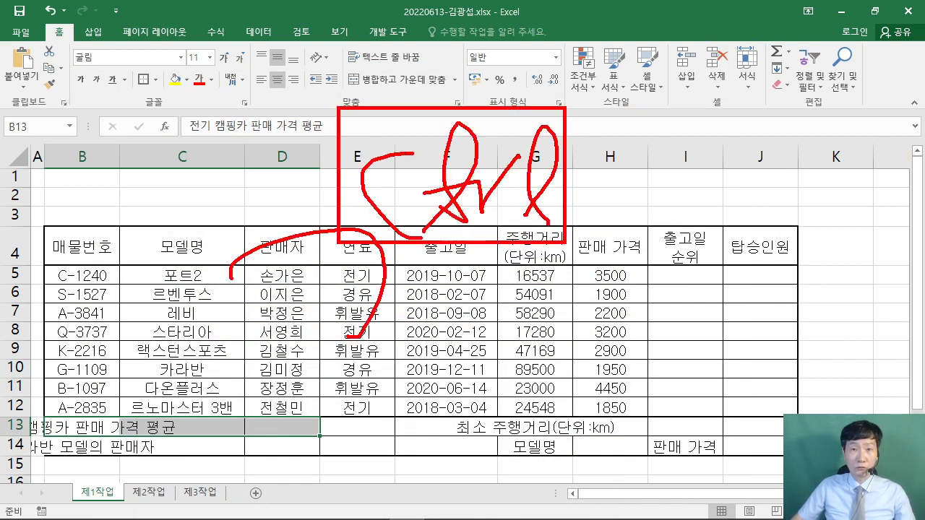
key("Escape")
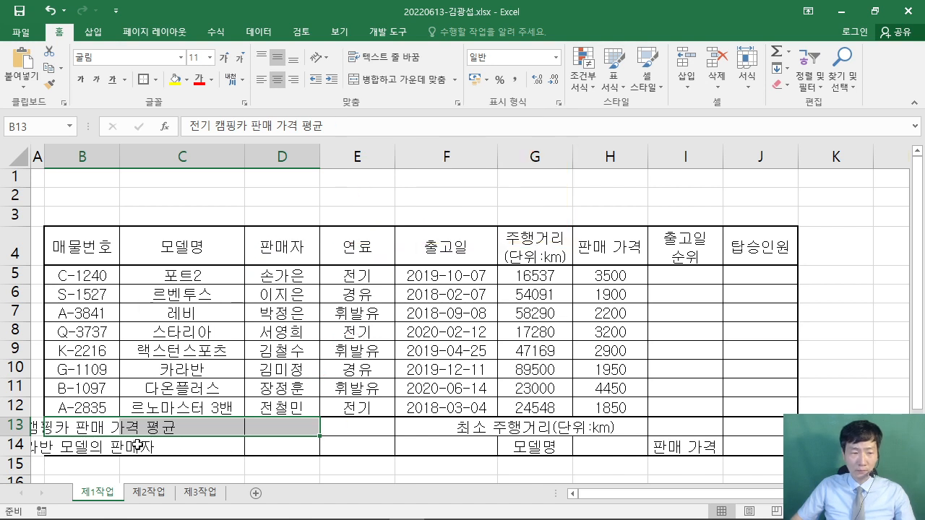
left_click_drag(69, 450, 305, 448)
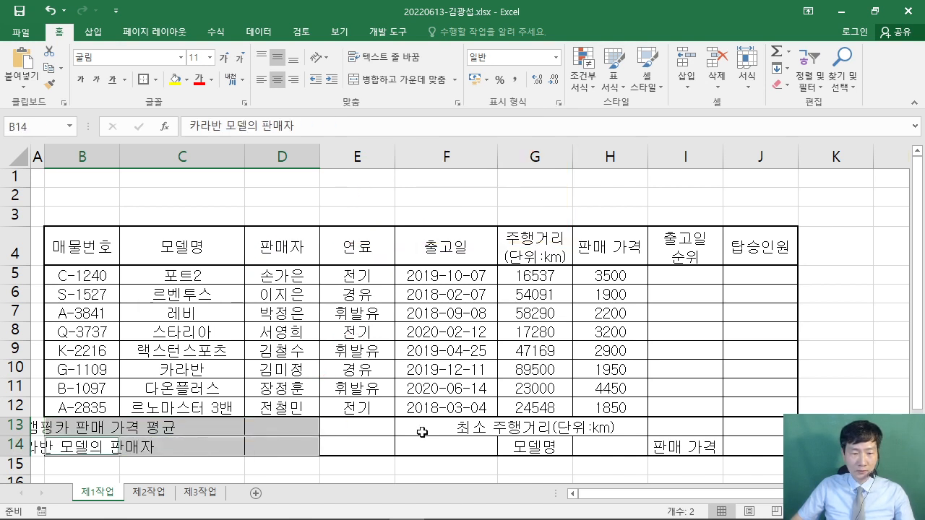
left_click_drag(422, 432, 435, 450)
left_click_drag(539, 429, 703, 429)
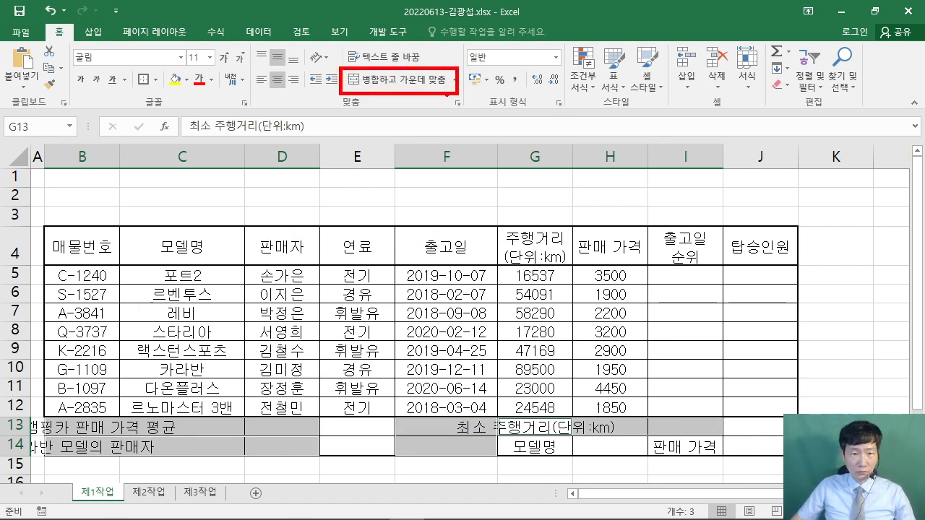
left_click(413, 81)
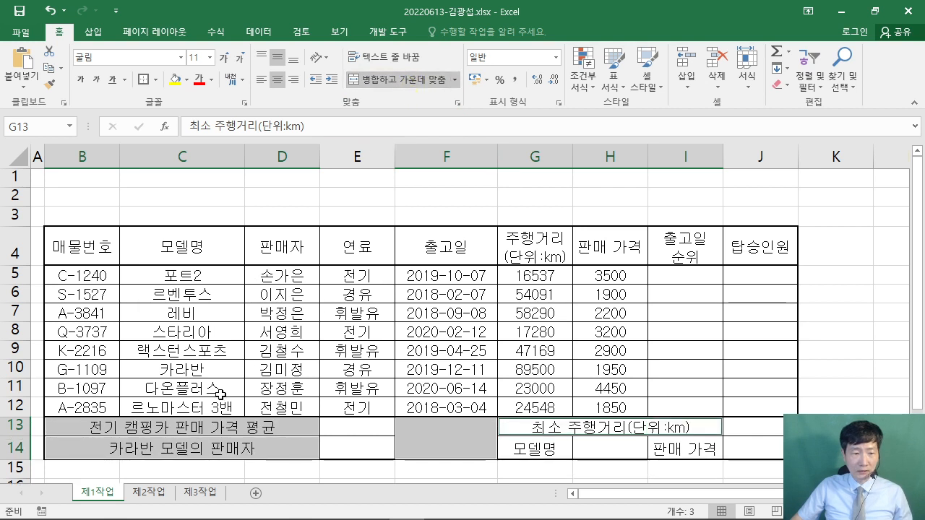
left_click(547, 371)
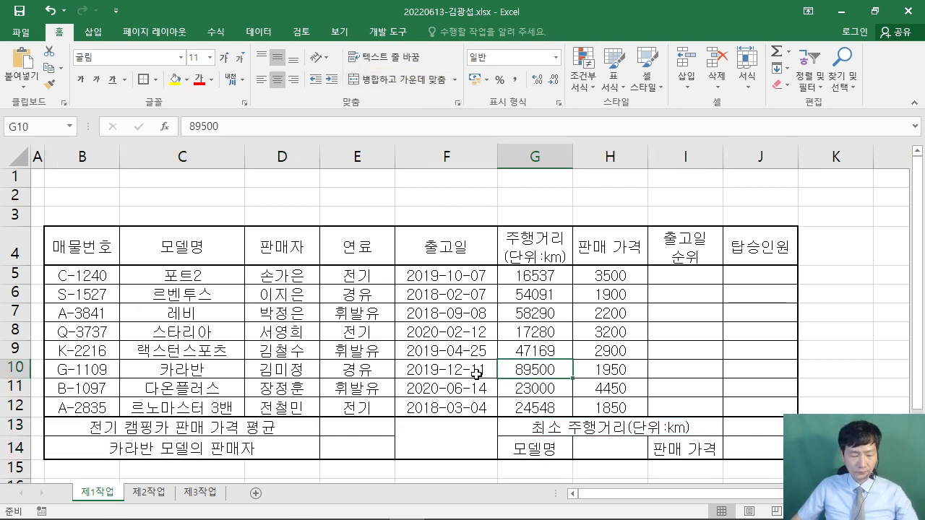
left_click_drag(487, 422, 383, 464)
left_click_drag(392, 426, 488, 456)
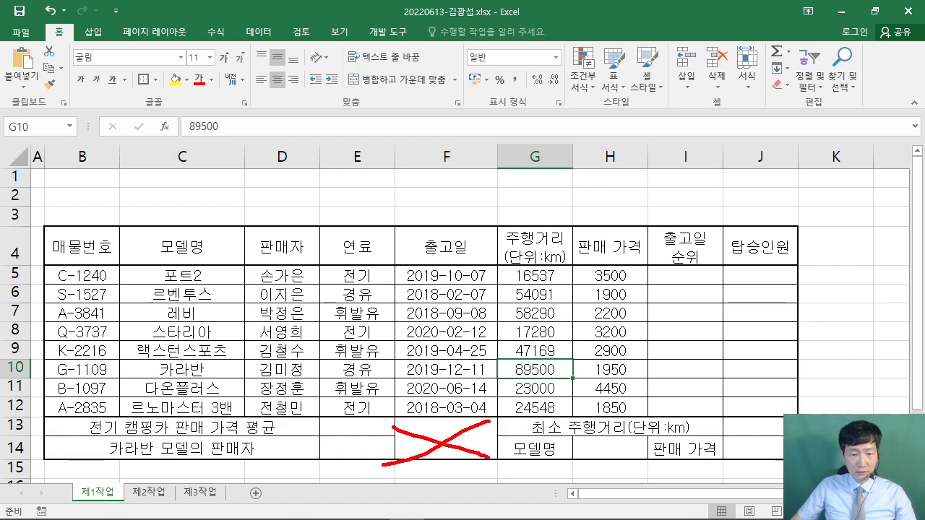
key("Escape")
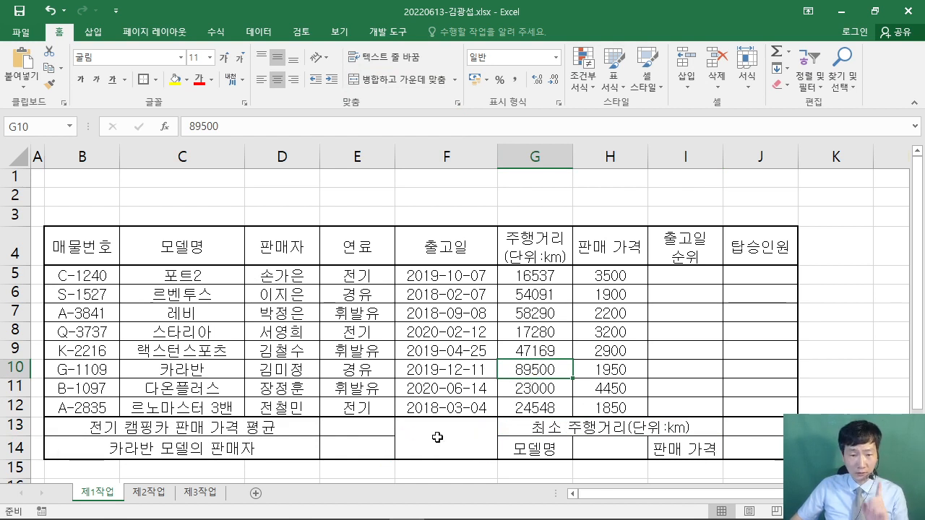
left_click(434, 433)
- Use the Format Cells border settings to cross out merged cell F13:F14 with both diagonal borders
right_click(434, 433)
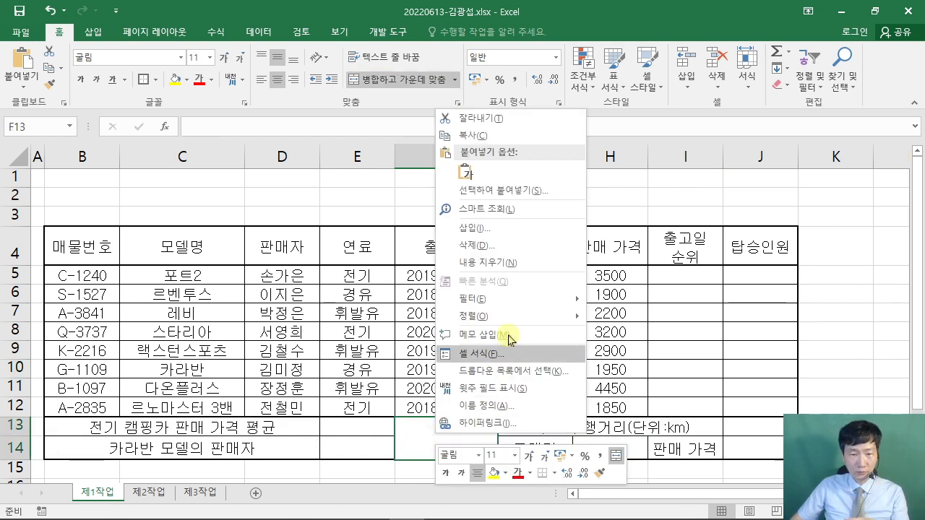
left_click(527, 356)
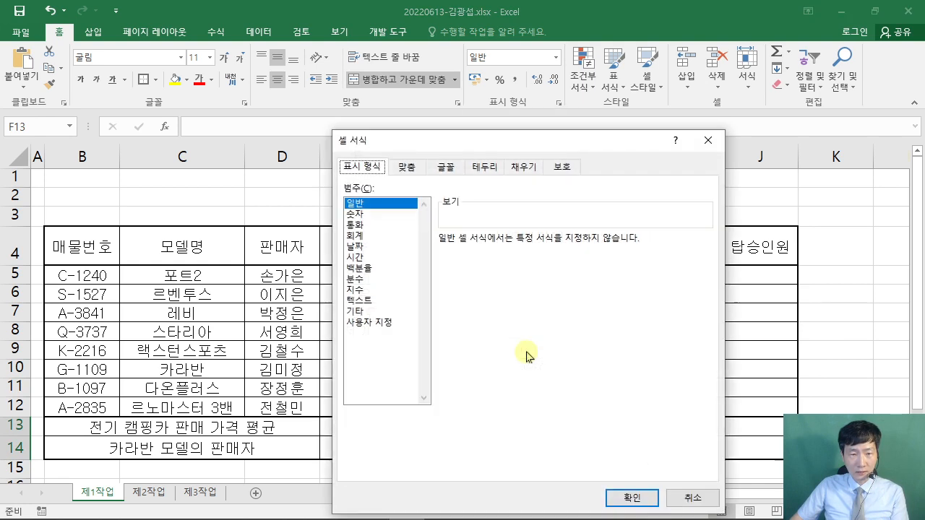
left_click_drag(487, 141, 432, 35)
left_click(431, 48)
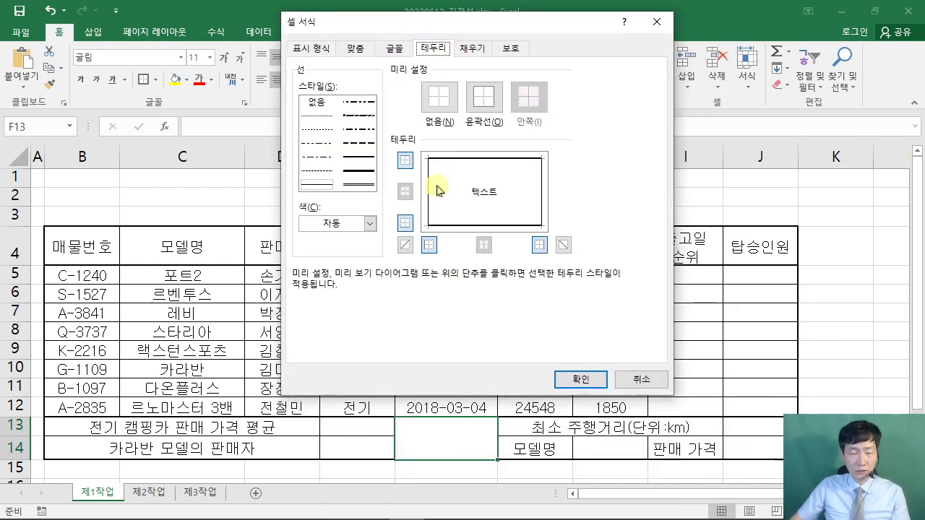
key("ctrl+2")
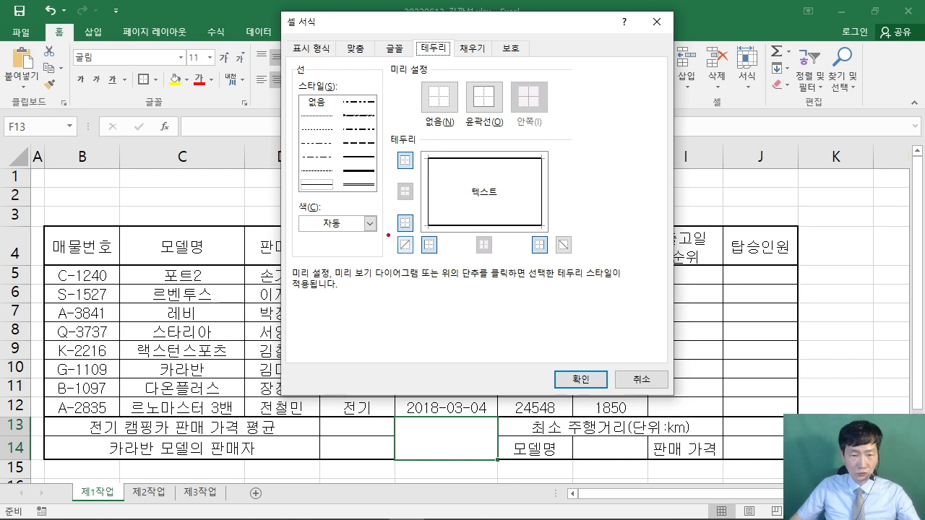
left_click_drag(390, 235, 423, 259)
key("Escape")
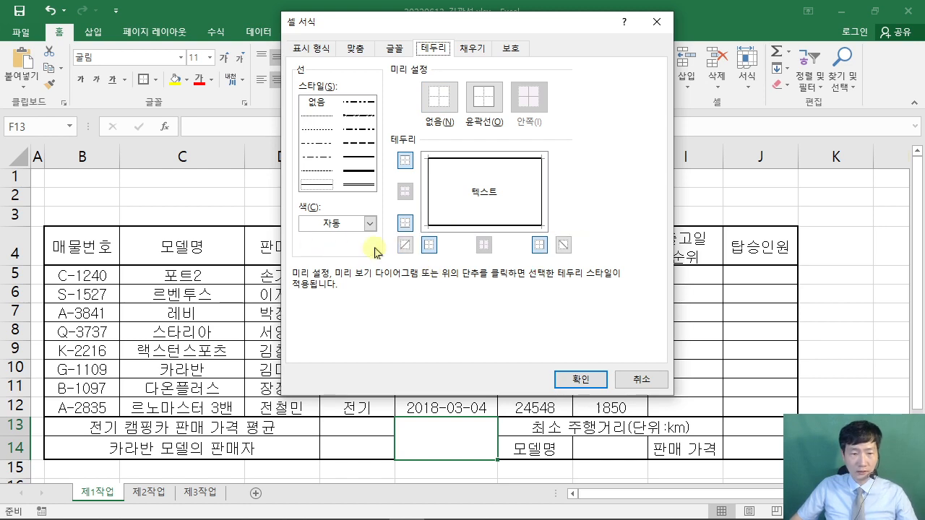
left_click(404, 245)
left_click(563, 246)
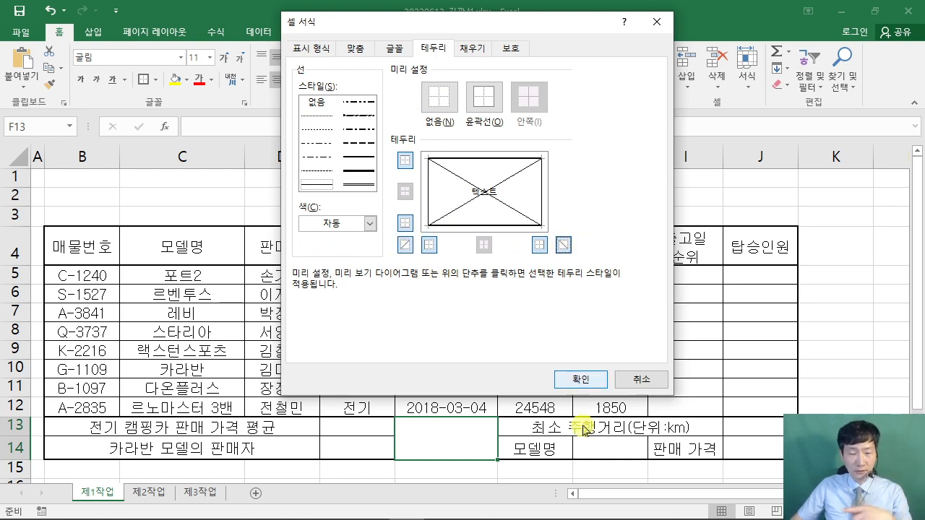
left_click(583, 380)
left_click(662, 352)
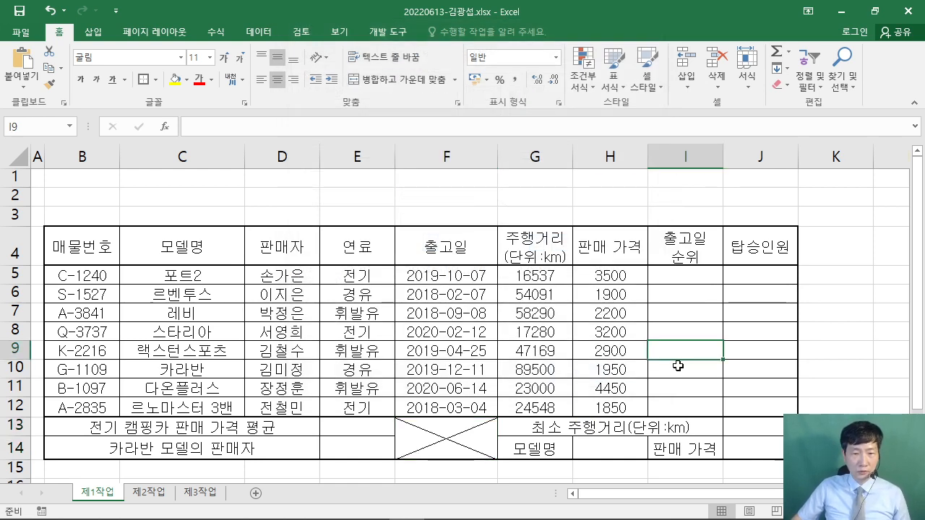
left_click(336, 515)
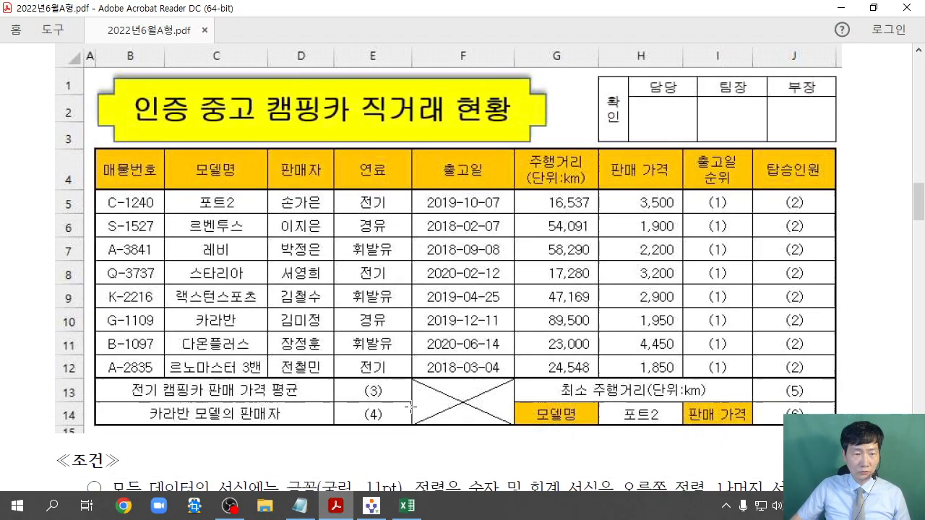
mouse_move(514, 190)
left_mouse_down()
mouse_move(514, 239)
mouse_move(699, 190)
left_mouse_up()
left_click_drag(699, 356, 686, 378)
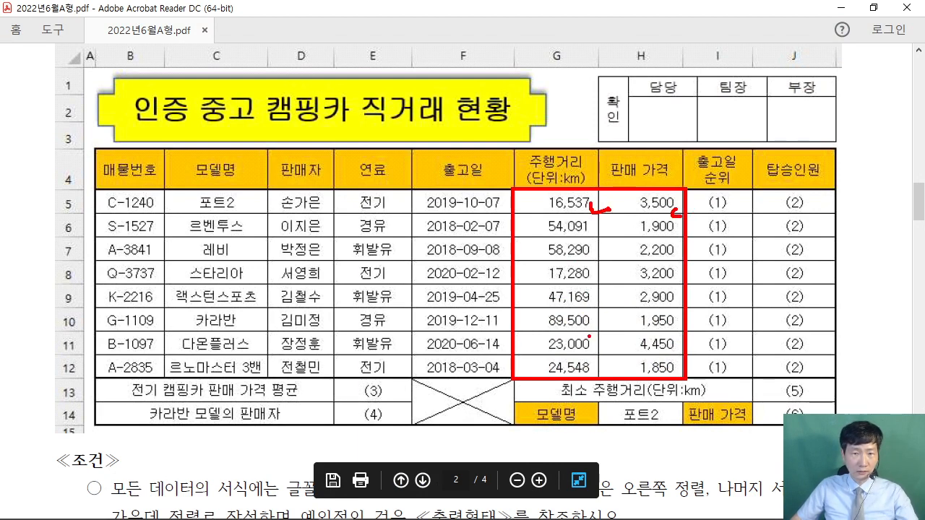
key("Escape")
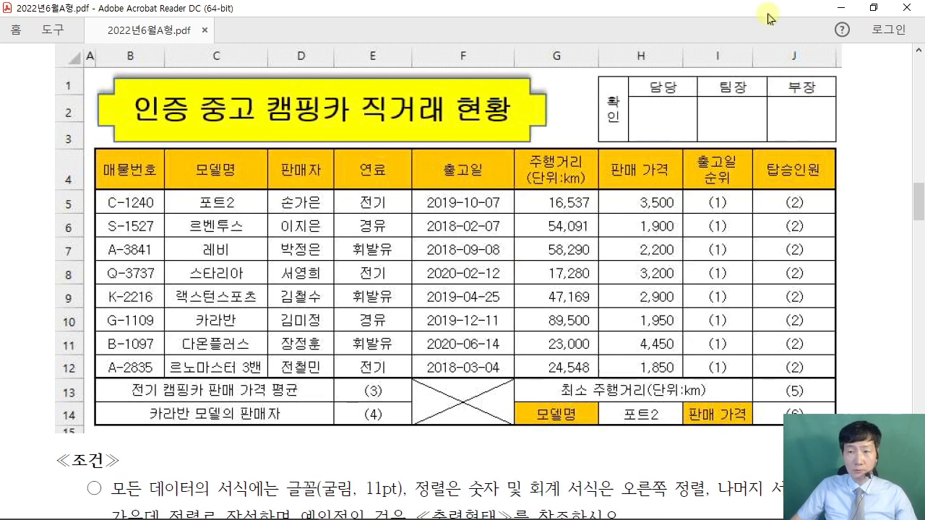
left_click(838, 7)
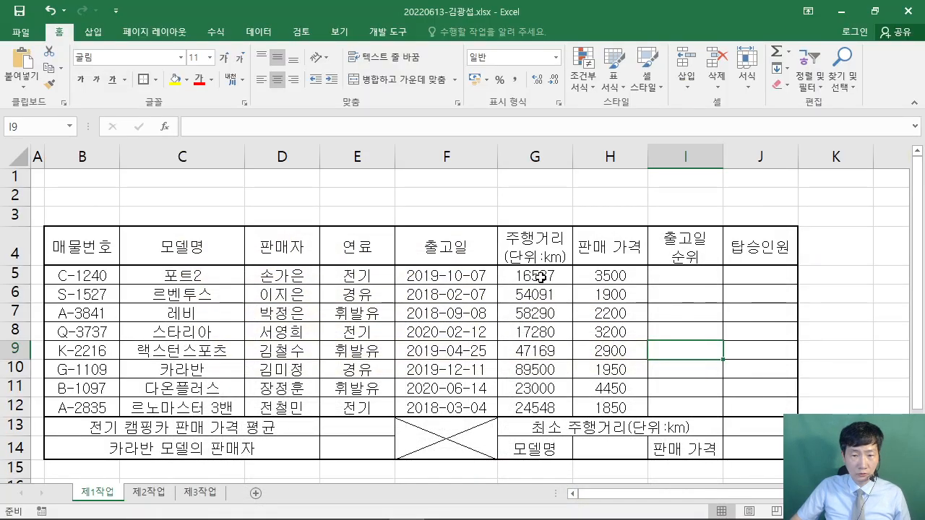
- Apply comma style to the mileage and price values in G5:H12
left_click_drag(541, 277, 626, 409)
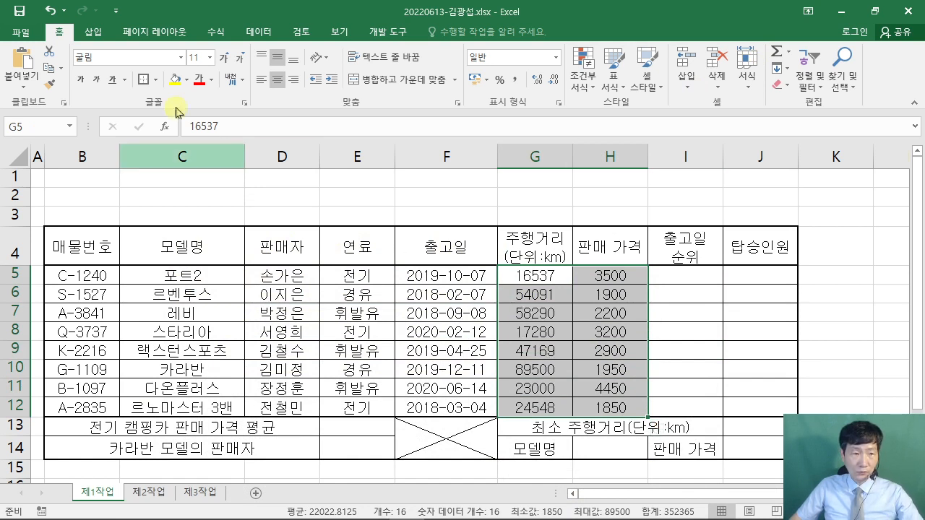
left_click_drag(497, 68, 527, 92)
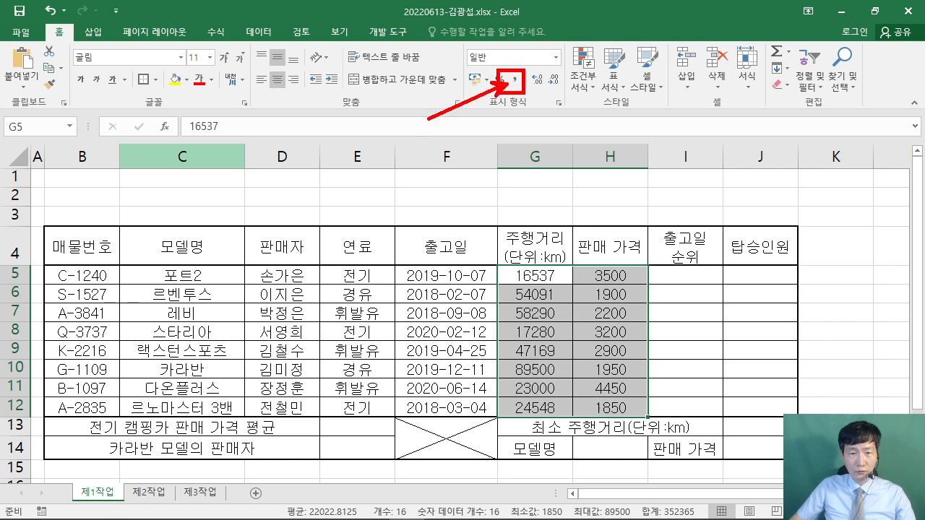
left_click(515, 79)
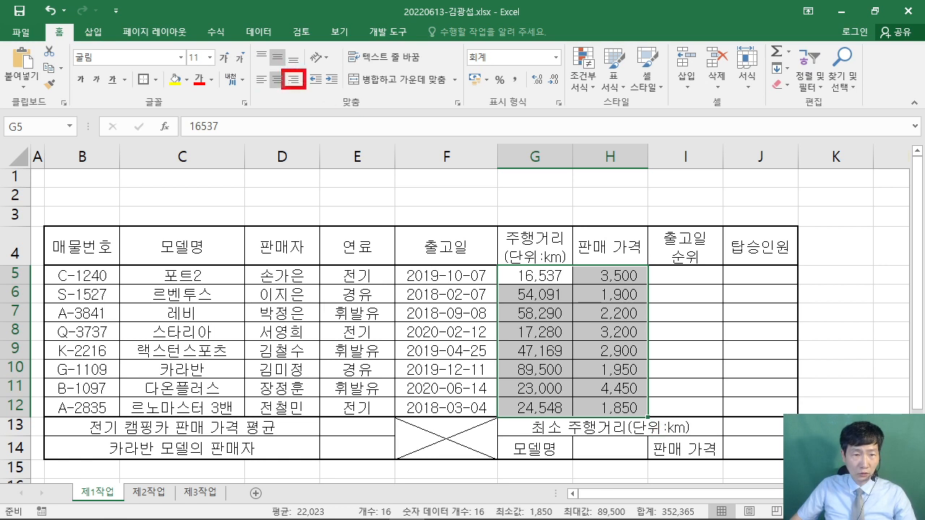
mouse_move(281, 69)
left_mouse_down()
mouse_move(311, 94)
mouse_move(343, 170)
left_mouse_up()
key("Escape")
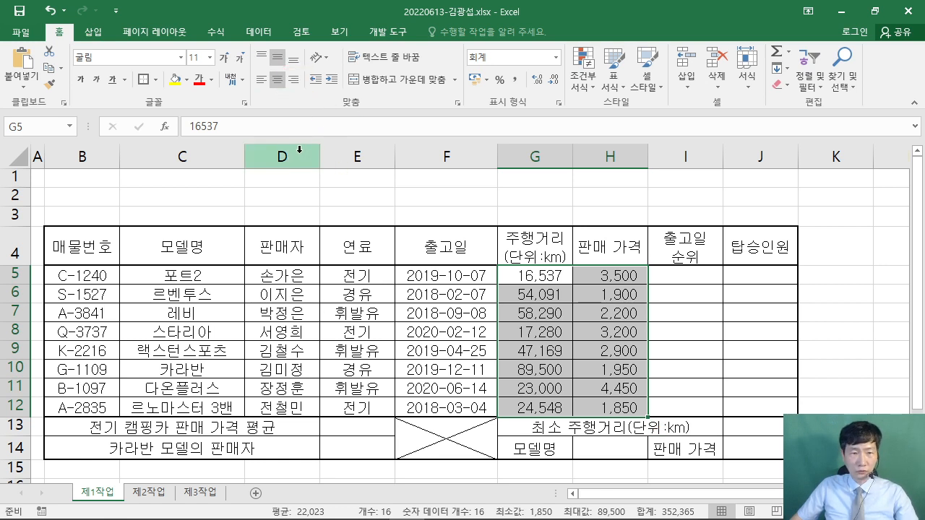
key("ctrl+2")
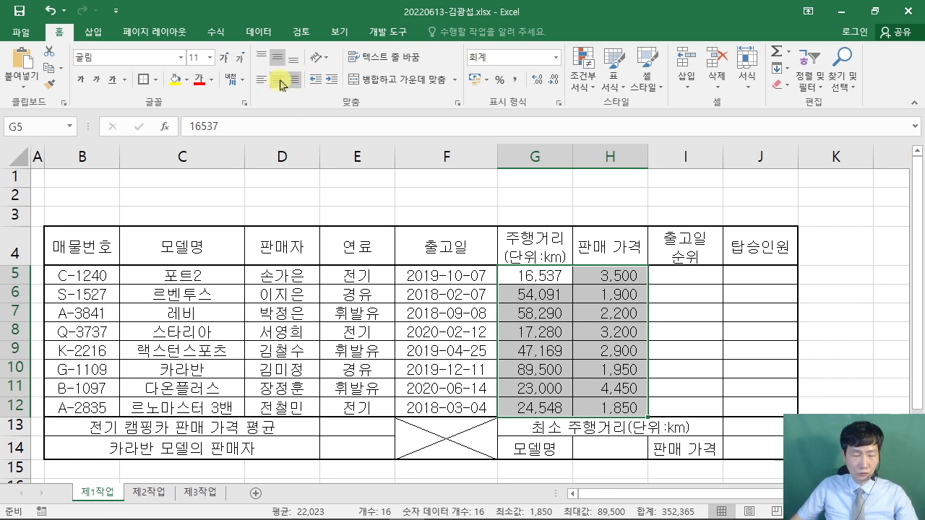
mouse_move(307, 94)
left_mouse_down()
mouse_move(372, 184)
mouse_move(347, 179)
left_mouse_up()
key("Escape")
- Check the task sheet PDF, then return to the Excel workbook
mouse_move(376, 517)
left_click(338, 506)
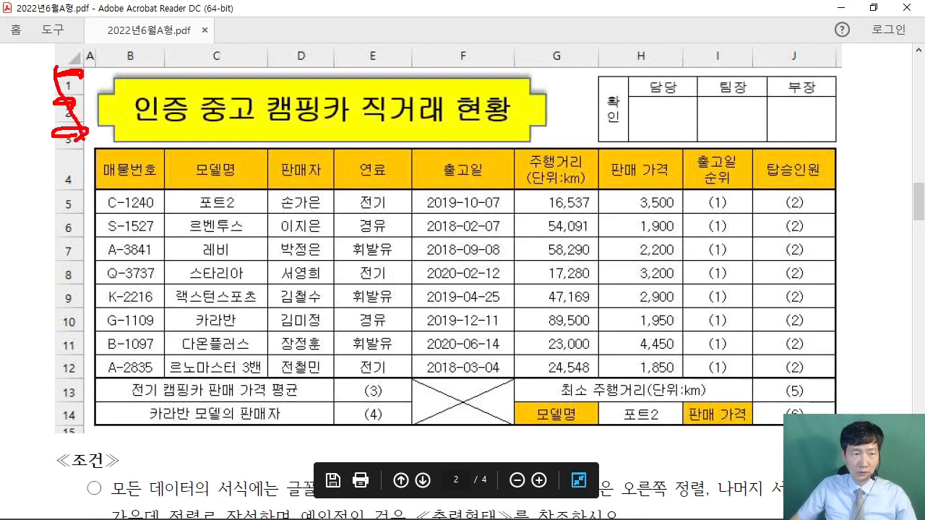
mouse_move(86, 150)
left_mouse_down()
mouse_move(94, 83)
mouse_move(83, 156)
left_mouse_up()
key("Escape")
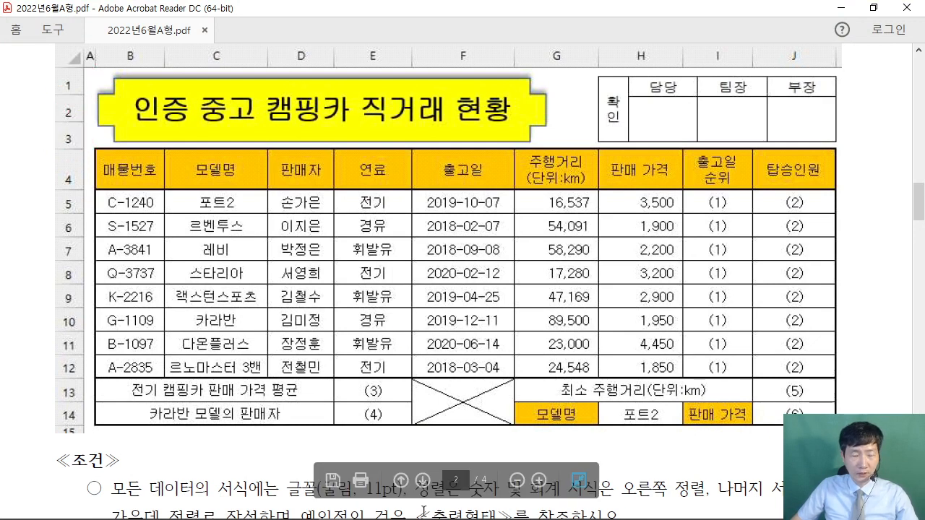
mouse_move(464, 519)
left_click(406, 506)
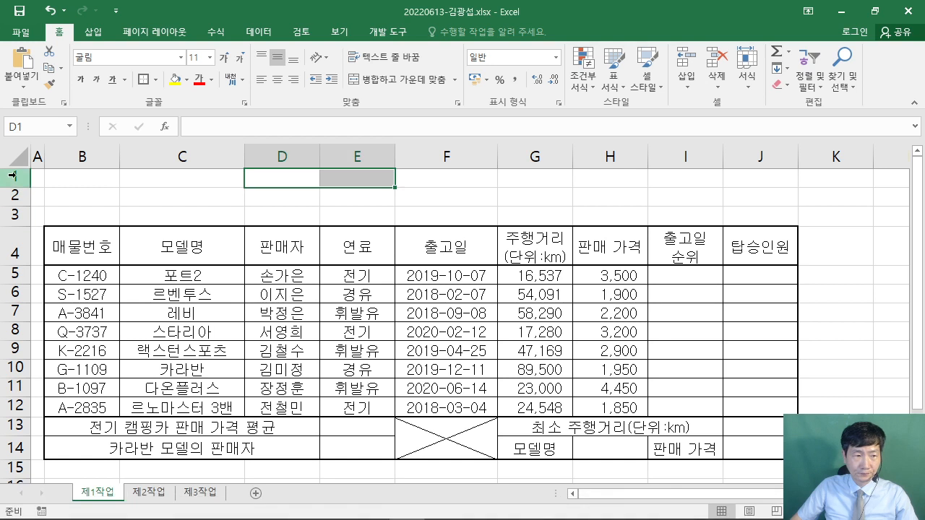
- Set the height of rows 1–3 to 25
left_click_drag(15, 176, 8, 219)
right_click(16, 197)
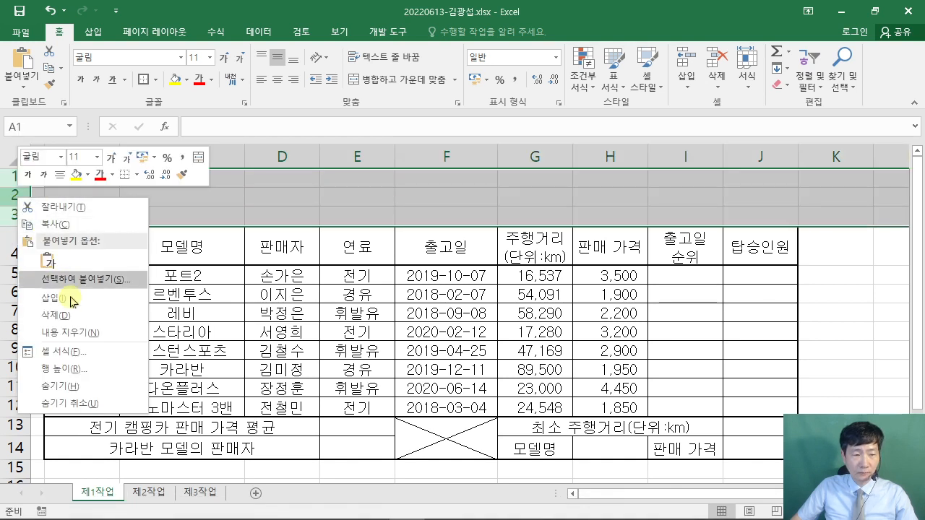
left_click(57, 369)
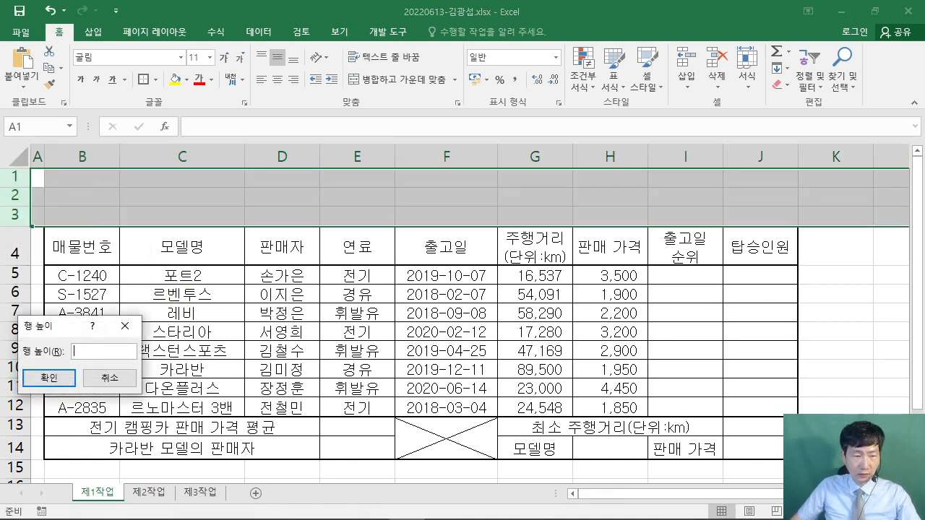
left_click_drag(160, 139, 201, 186)
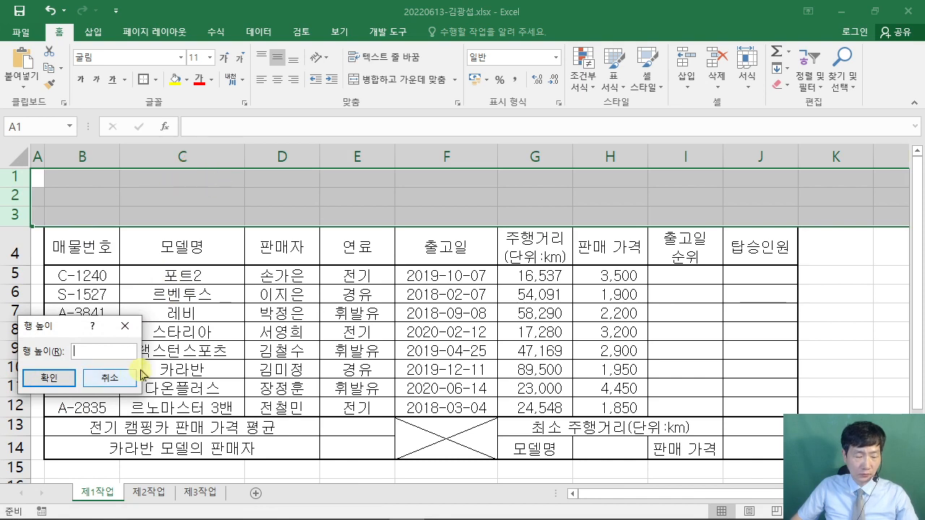
type("25")
left_click(63, 378)
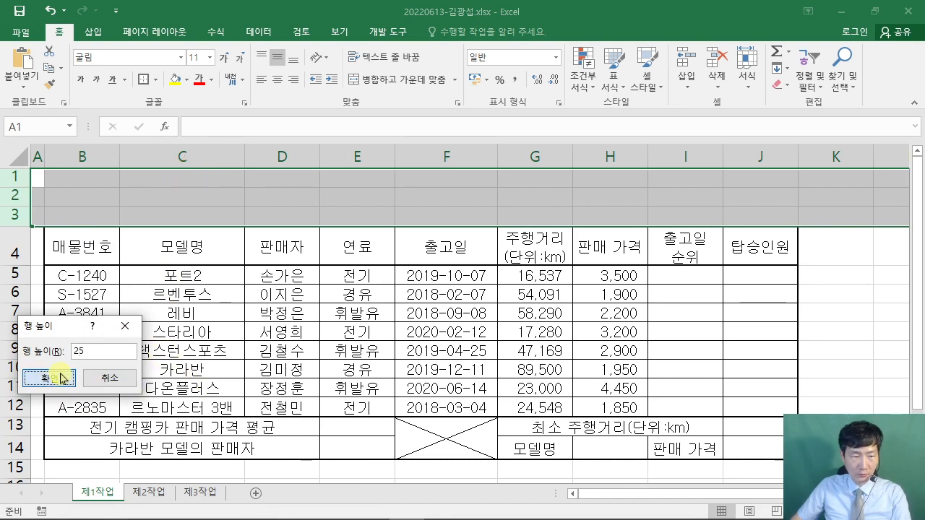
- Set the height of rows 5–14 to 22
scroll(134, 319, "down", 1)
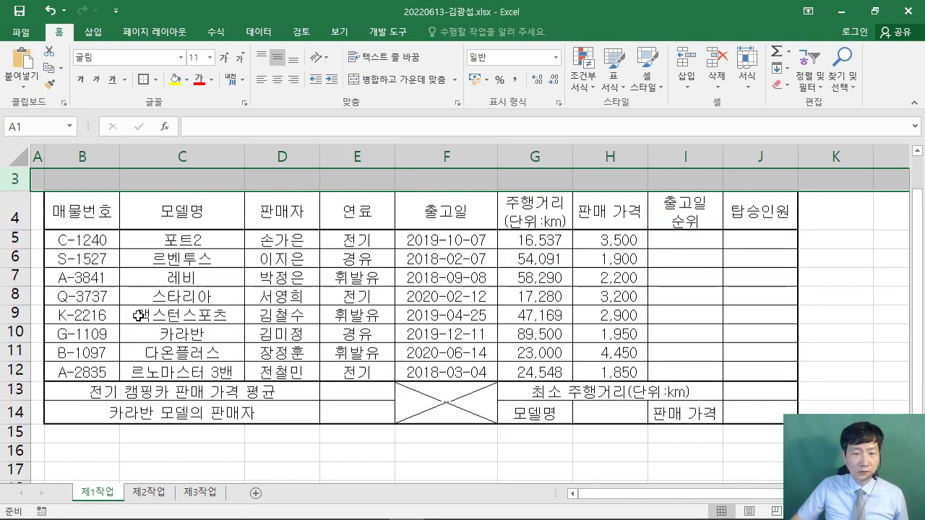
left_click(12, 219)
left_click_drag(13, 218, 16, 388)
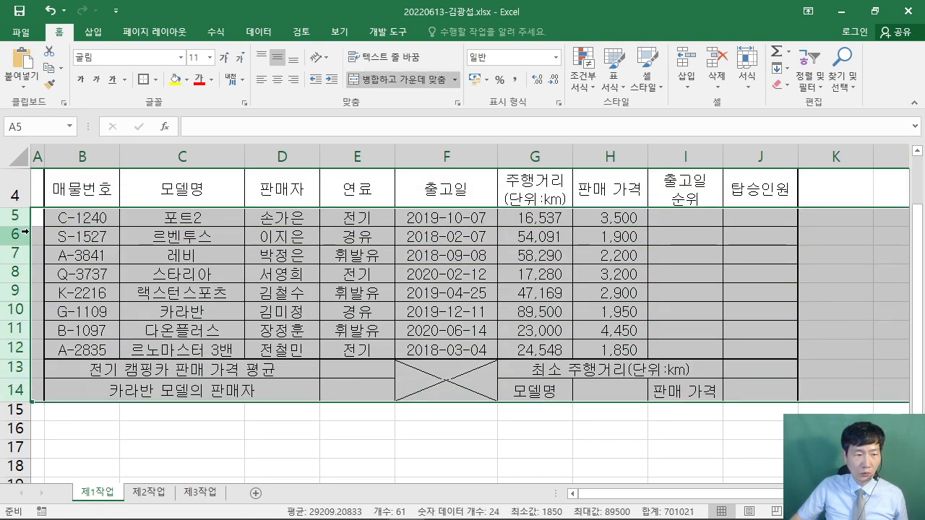
right_click(17, 257)
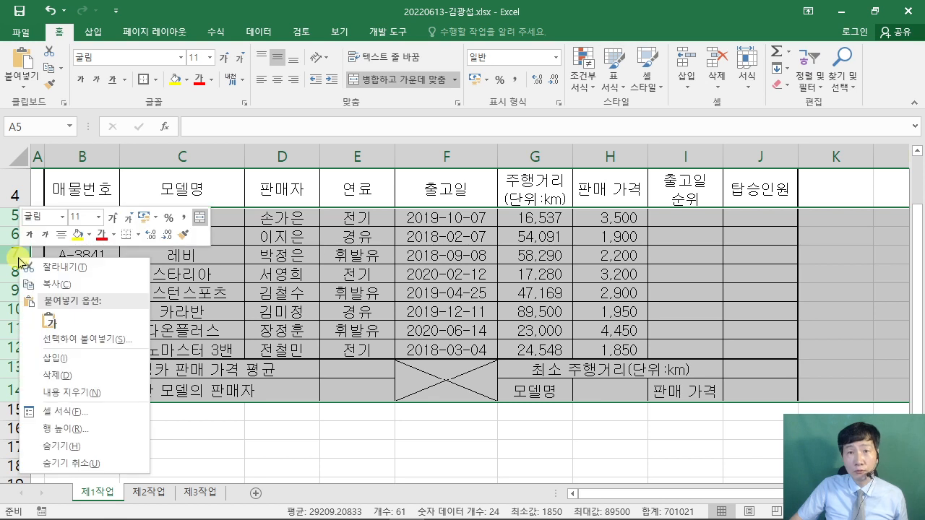
left_click(120, 426)
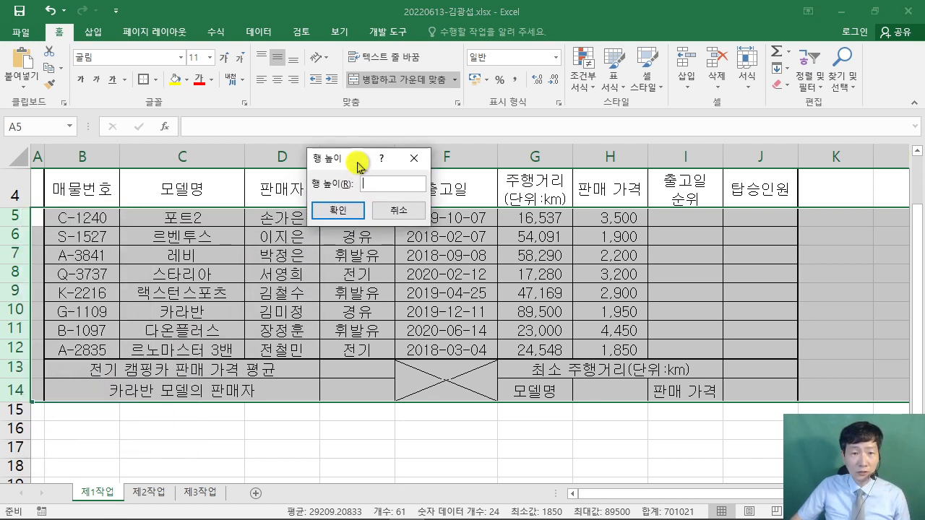
left_click_drag(108, 387, 355, 160)
left_click_drag(248, 55, 275, 94)
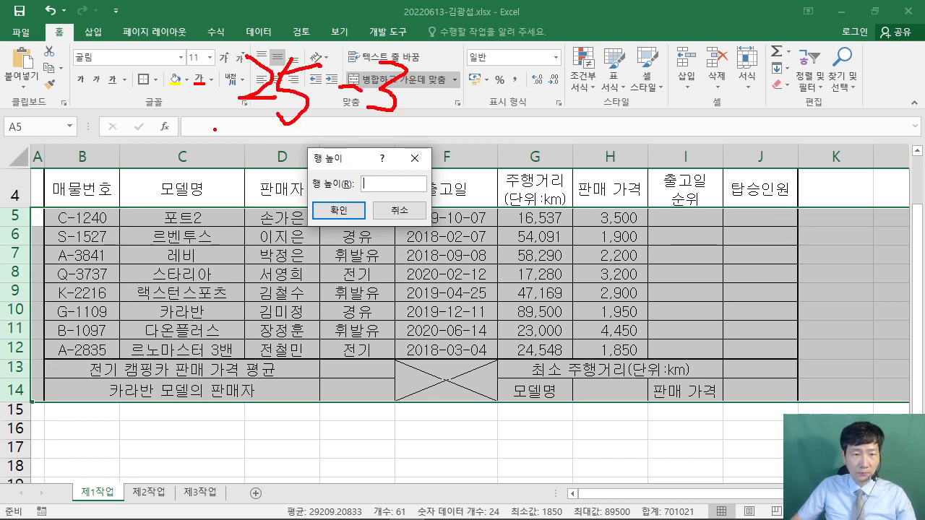
left_click_drag(214, 130, 477, 117)
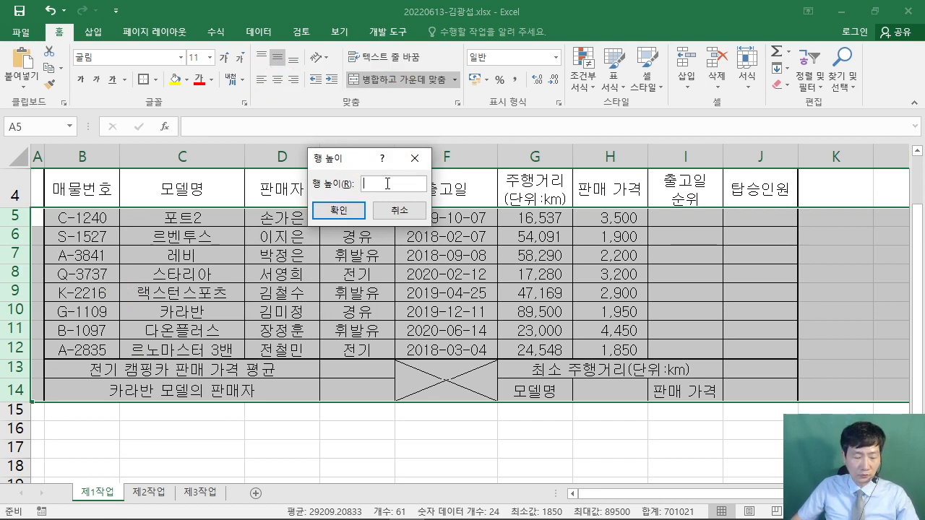
type("22")
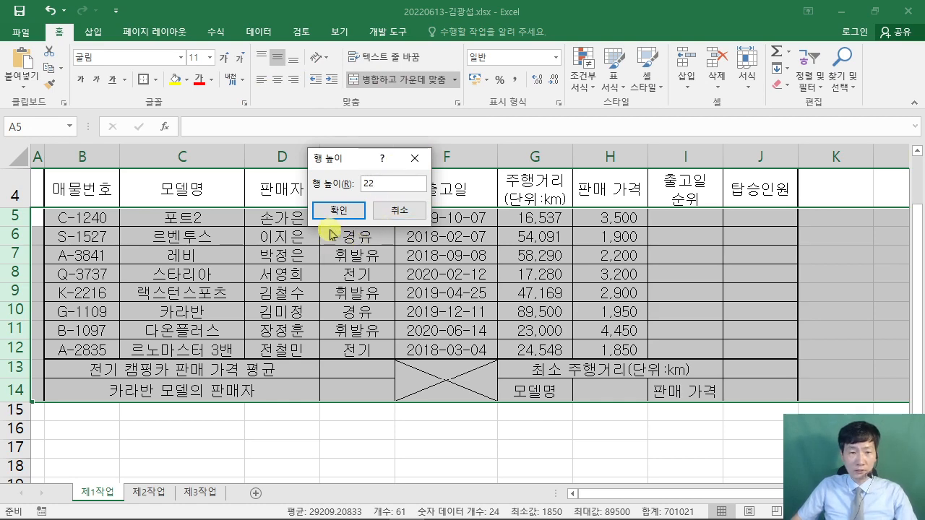
left_click(339, 211)
left_click(340, 331)
scroll(342, 324, "down", 2)
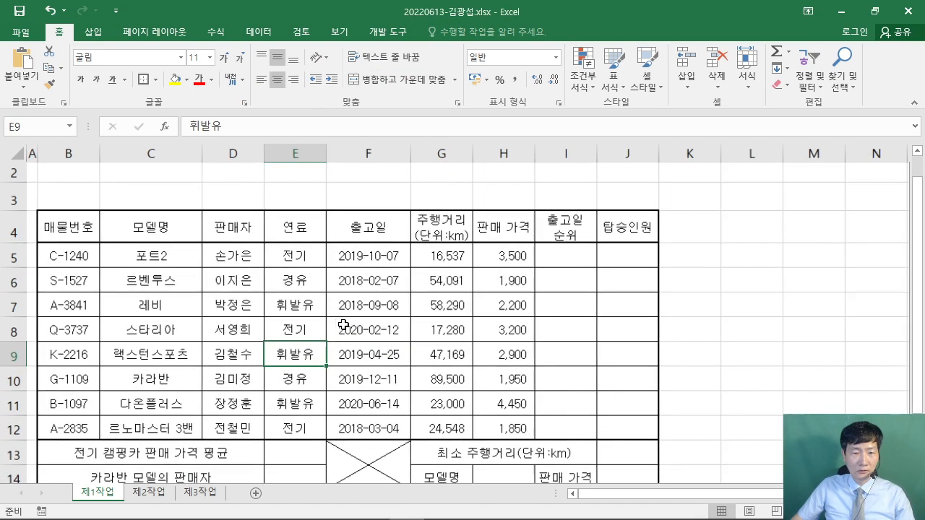
- Restore the Excel window to a smaller size and move it to the top-left
scroll(351, 313, "down", 1)
scroll(396, 311, "down", 2)
scroll(376, 274, "up", 3)
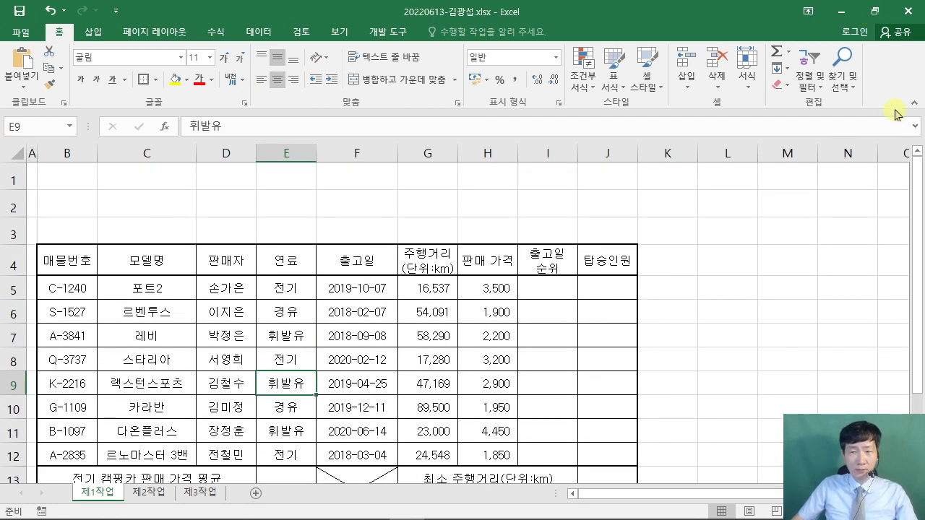
left_click(874, 11)
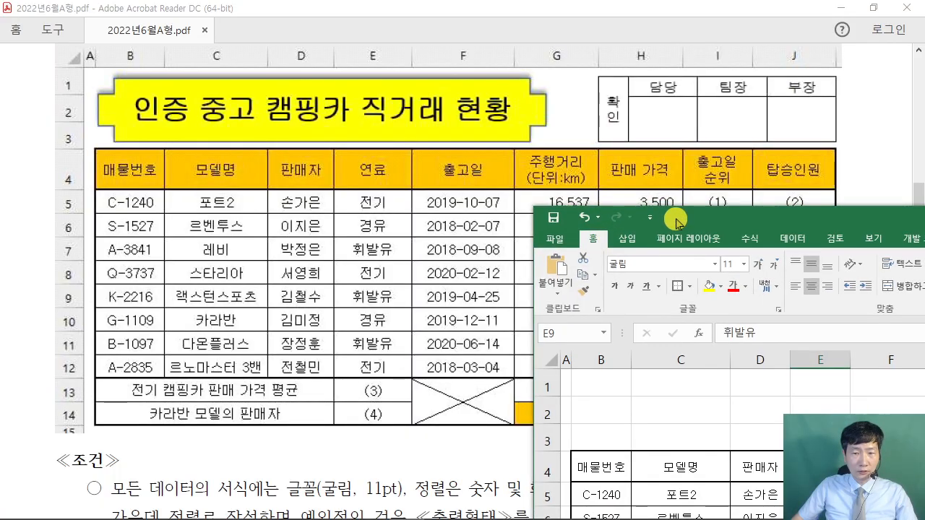
left_click_drag(677, 222, 148, 17)
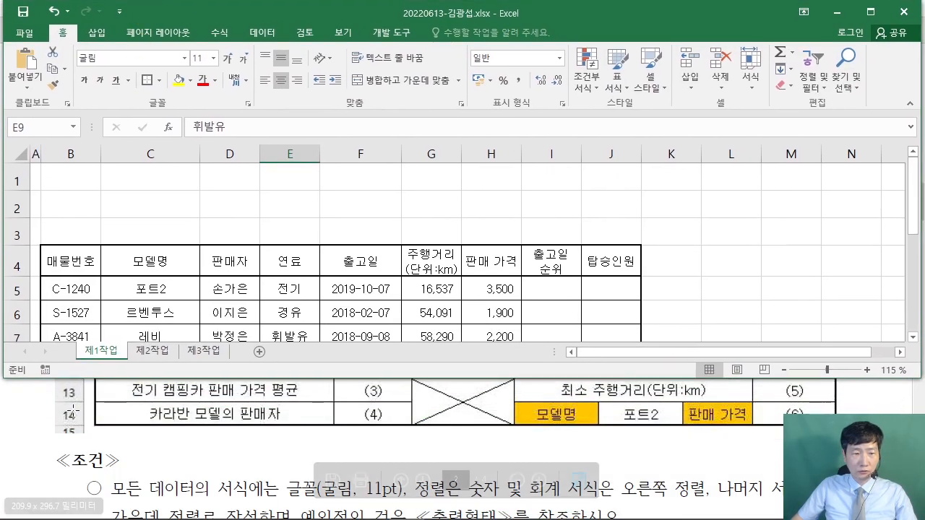
- Restore the Acrobat exam PDF and tile it beneath Excel, wide enough to show columns I and J
left_click(72, 410)
left_click(857, 8)
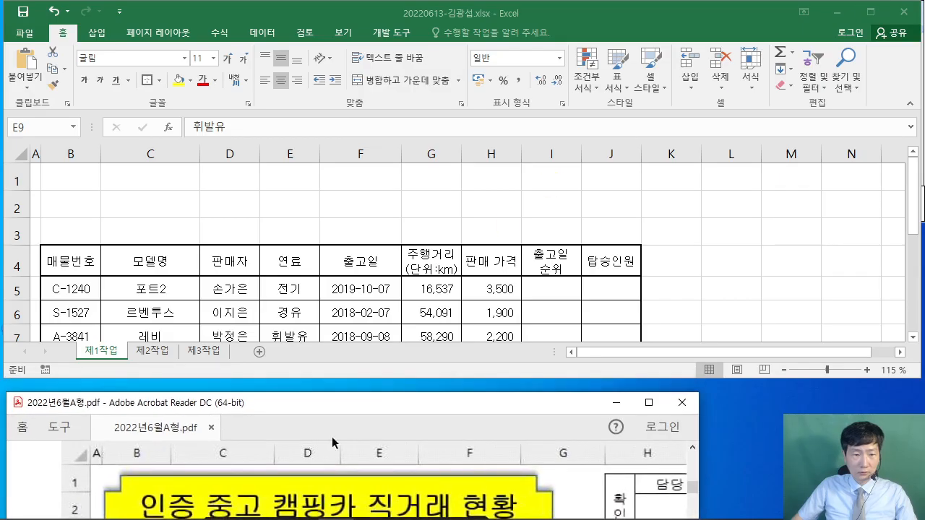
left_click_drag(342, 407, 330, 348)
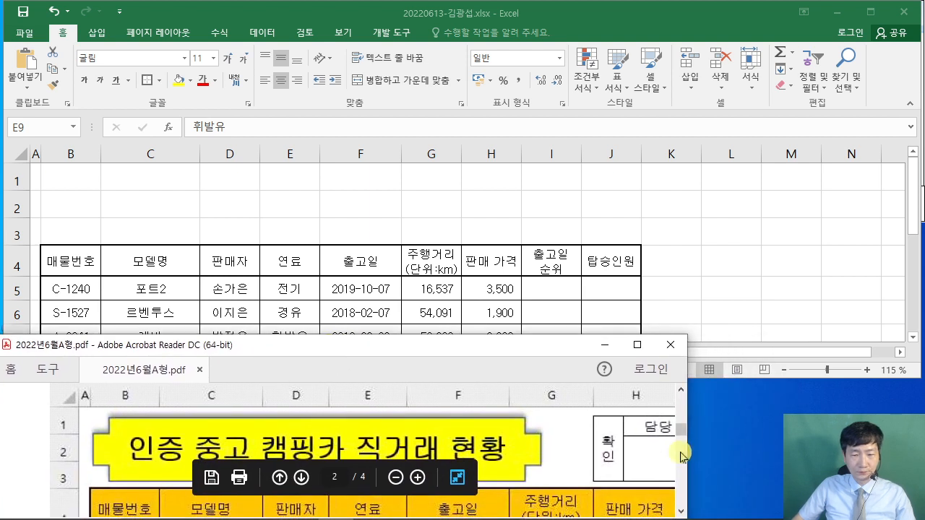
left_click_drag(681, 453, 857, 454)
left_click_drag(448, 349, 443, 300)
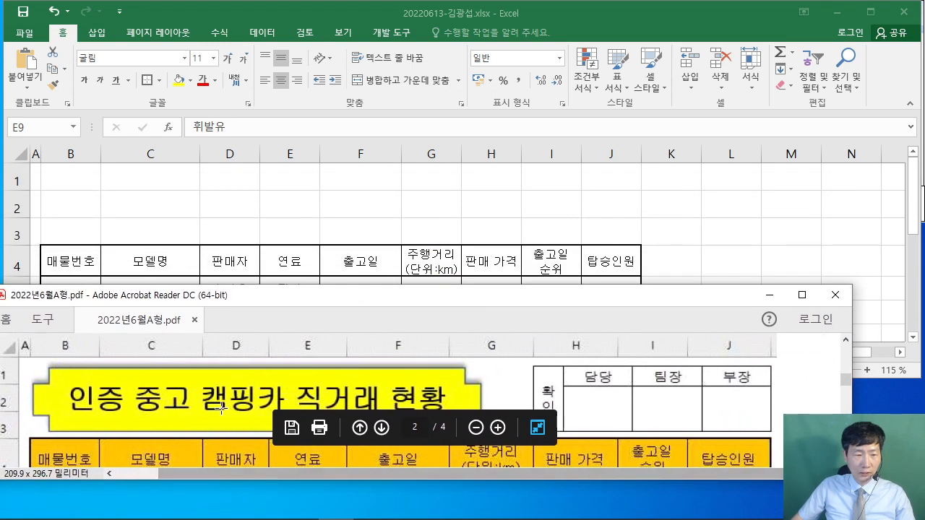
scroll(225, 404, "down", 2)
left_click_drag(287, 308, 300, 395)
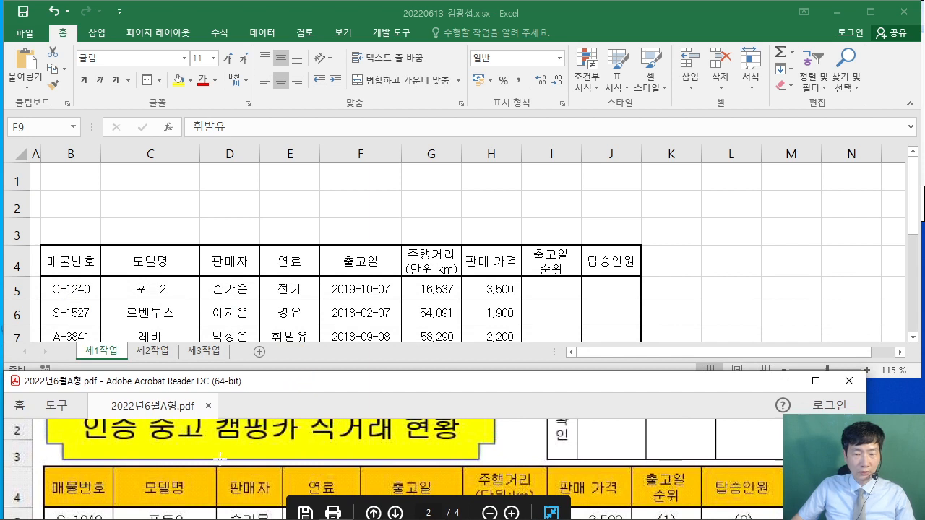
left_click_drag(115, 388, 117, 368)
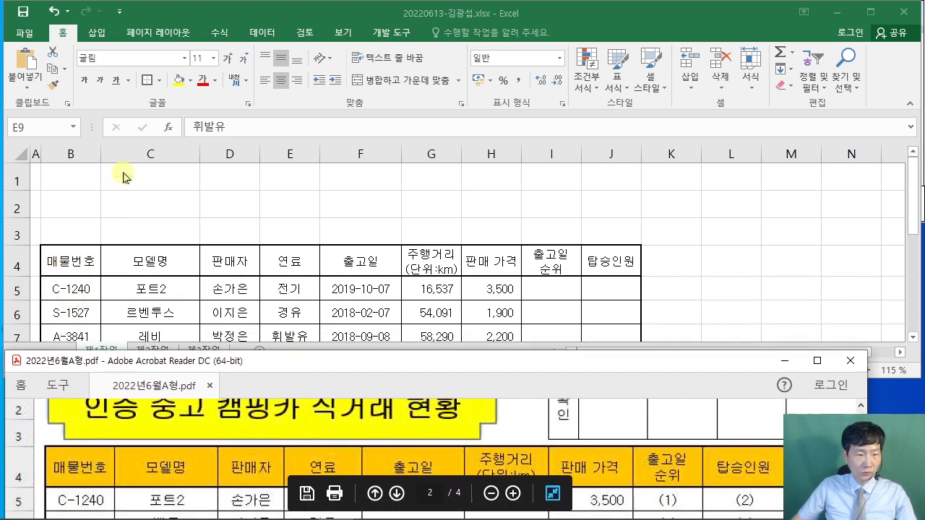
- Widen columns B, E, F, G, H, I and J to match the sample, with J at width 10.88
left_click(96, 152)
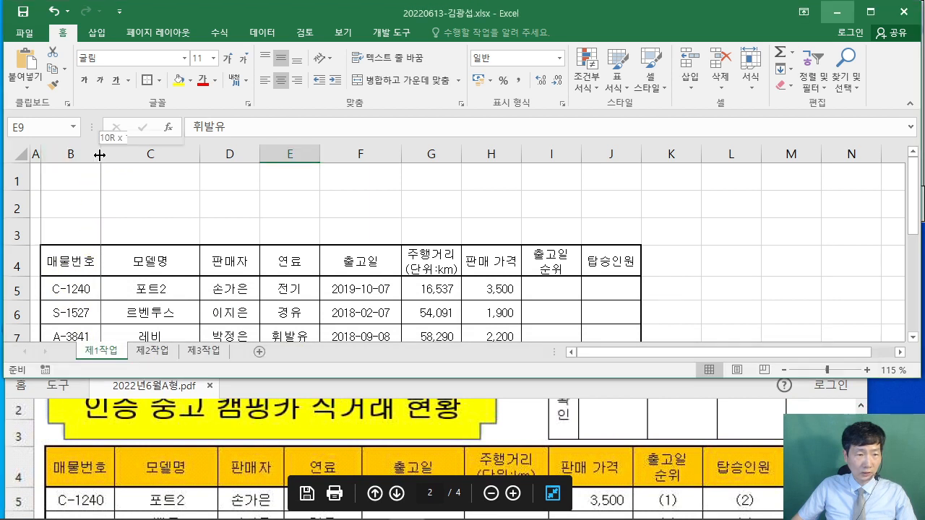
left_click_drag(101, 154, 102, 154)
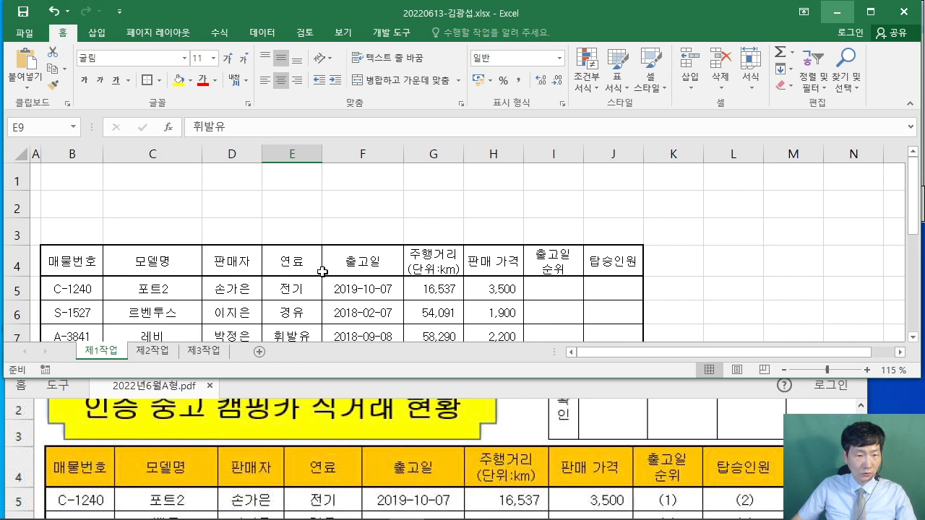
left_click_drag(320, 160, 332, 155)
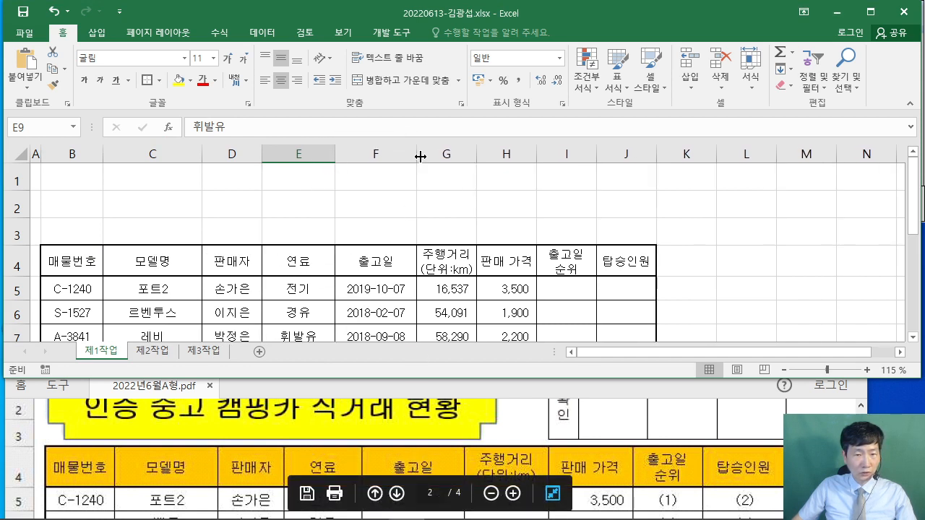
left_click_drag(420, 156, 424, 156)
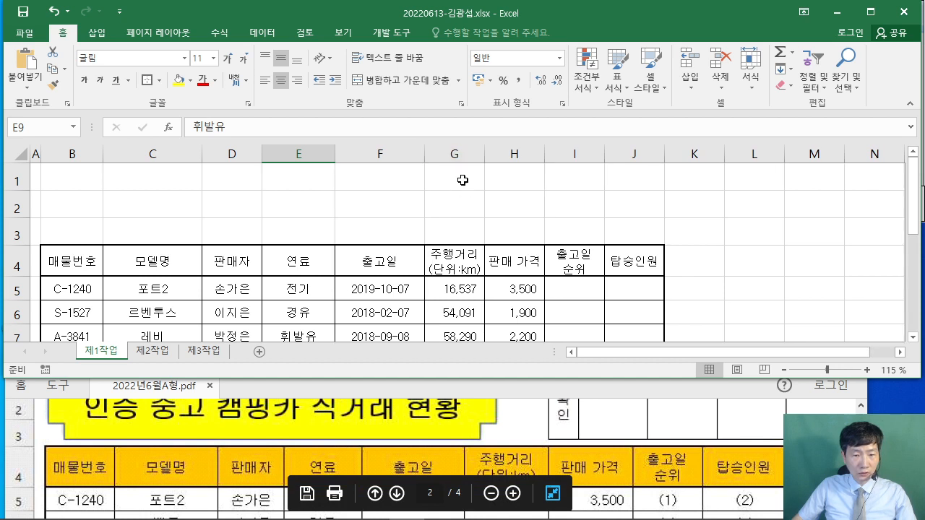
left_click_drag(485, 149, 500, 149)
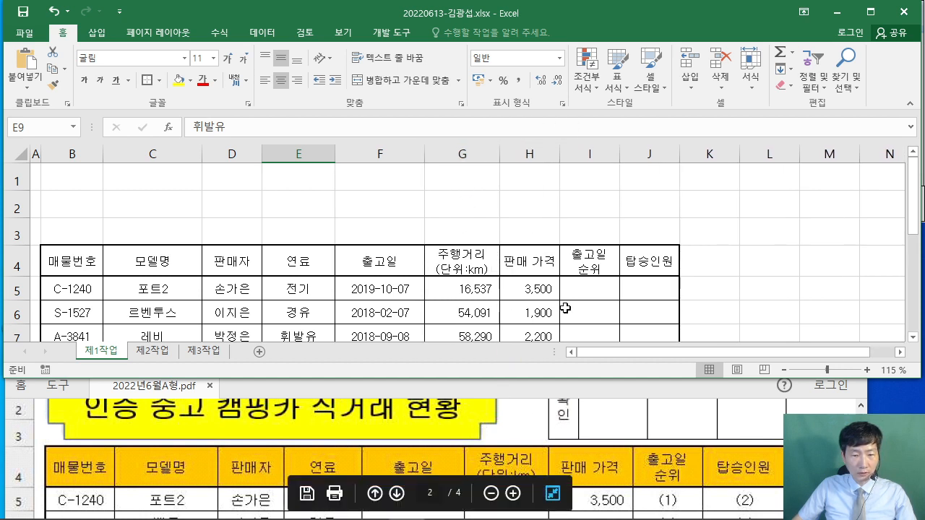
left_click_drag(560, 149, 582, 150)
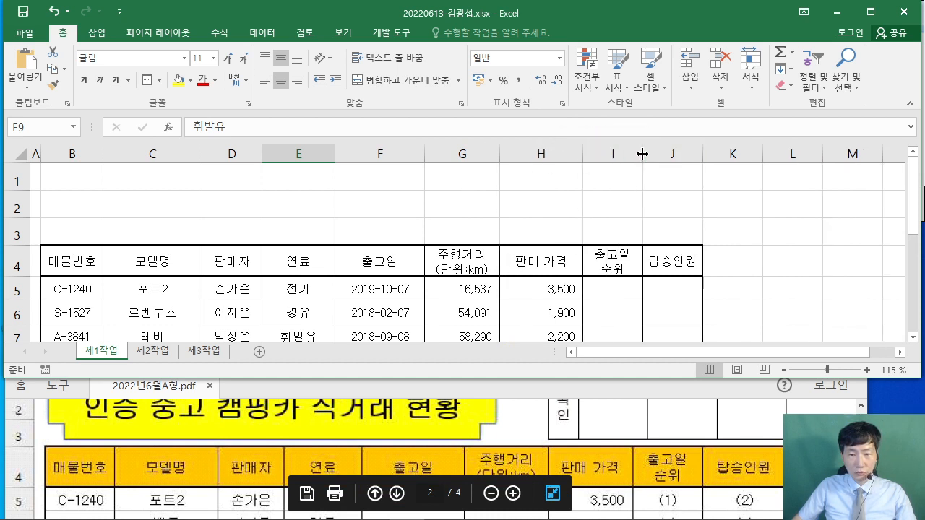
left_click_drag(644, 155, 651, 154)
left_click_drag(711, 156, 725, 156)
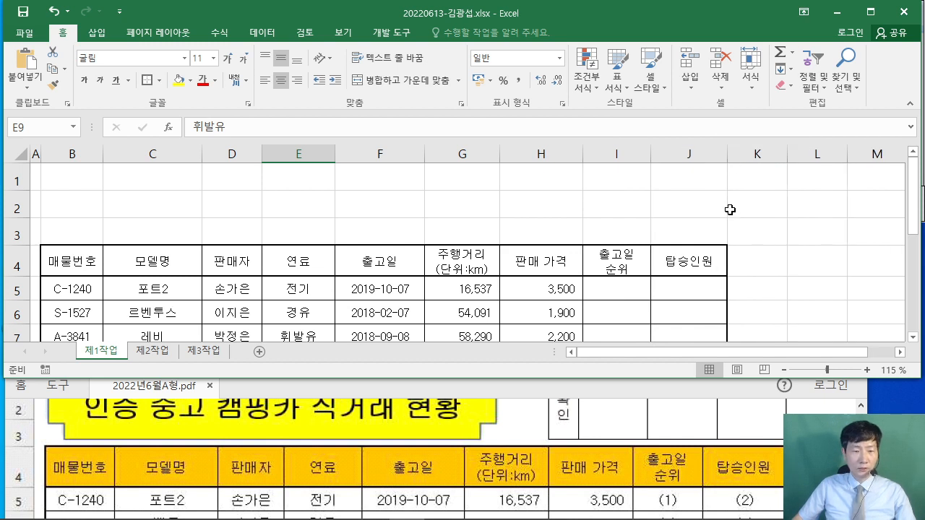
left_click(808, 223)
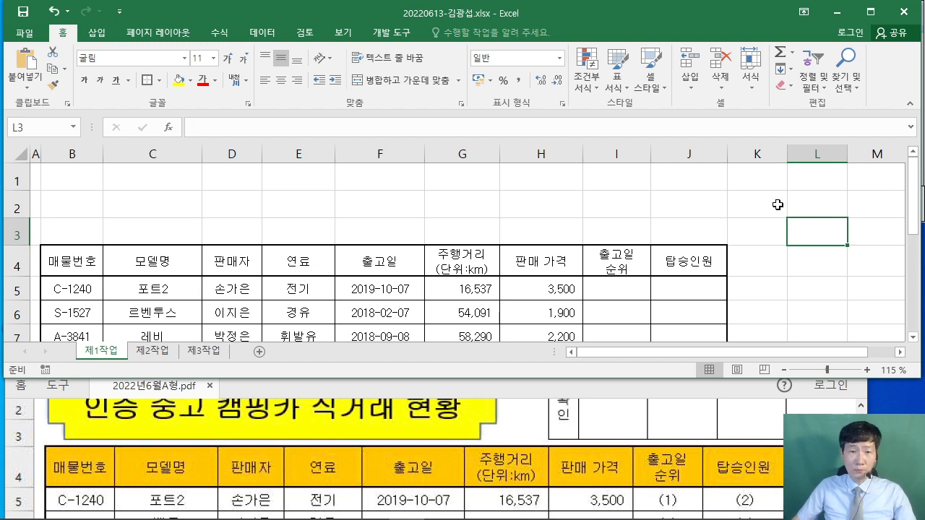
left_click(808, 410)
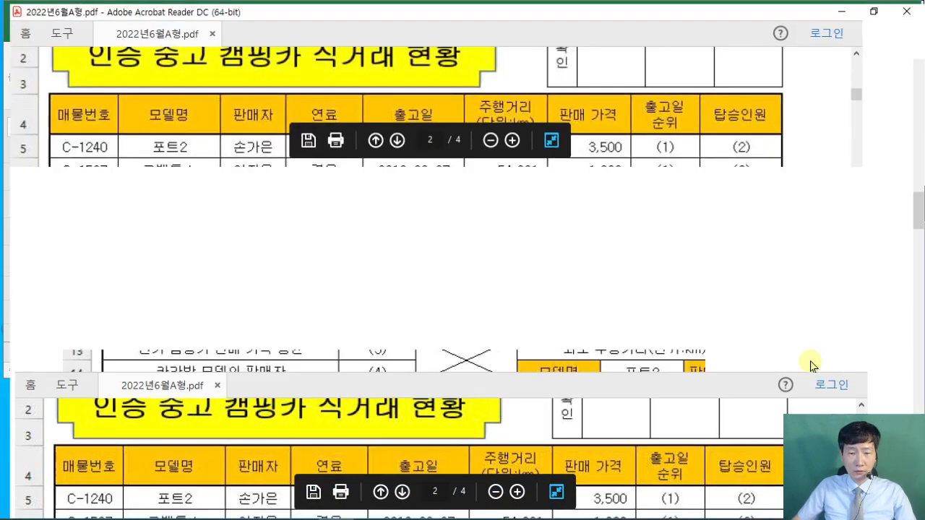
scroll(810, 364, "down", 1)
scroll(811, 363, "up", 2)
scroll(165, 335, "down", 3)
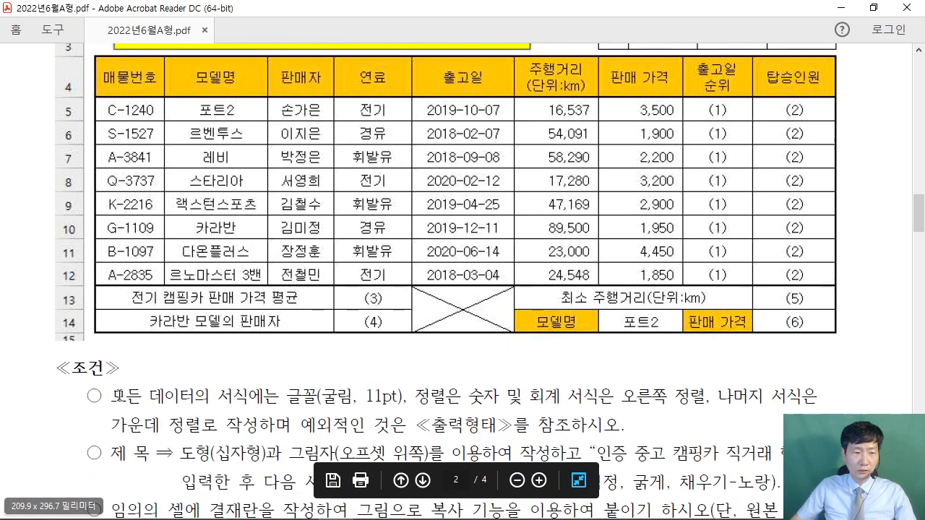
scroll(165, 335, "down", 1)
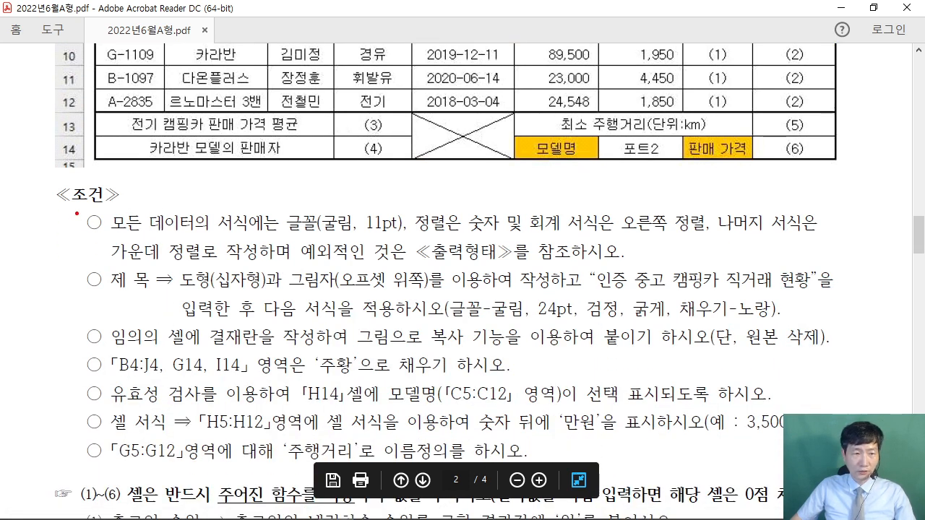
mouse_move(76, 207)
left_mouse_down()
mouse_move(590, 267)
mouse_move(867, 271)
left_mouse_up()
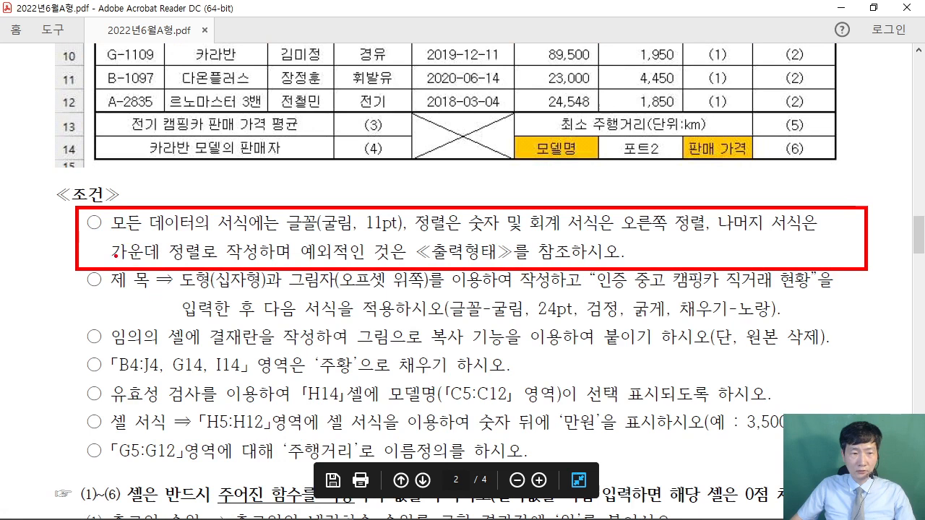
mouse_move(115, 256)
left_mouse_down()
mouse_move(567, 210)
mouse_move(765, 213)
left_mouse_up()
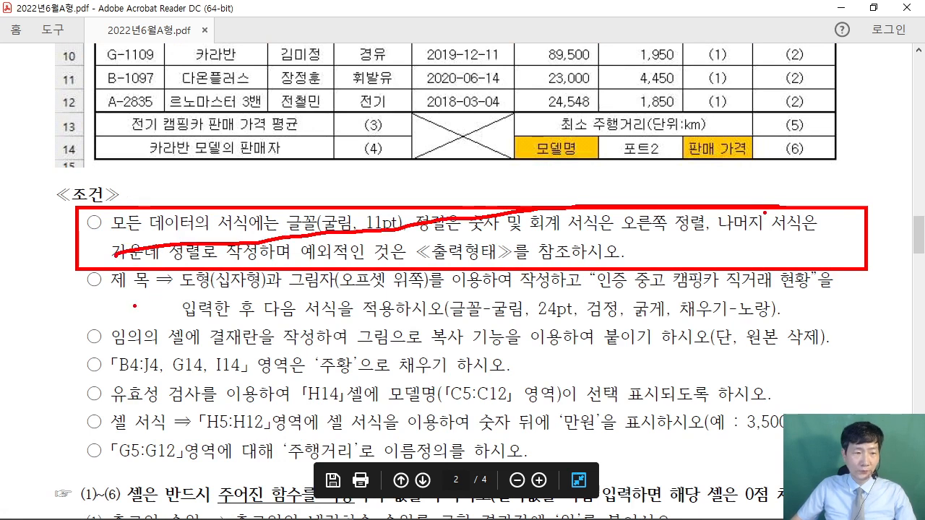
key("Escape")
left_click_drag(182, 279, 513, 288)
left_click(272, 313)
left_click(418, 299)
scroll(418, 299, "up", 5)
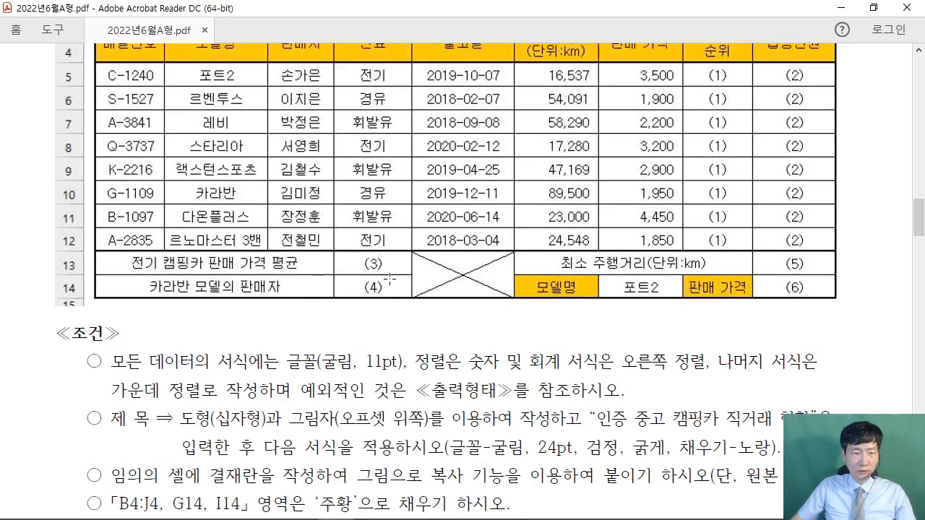
scroll(396, 274, "up", 3)
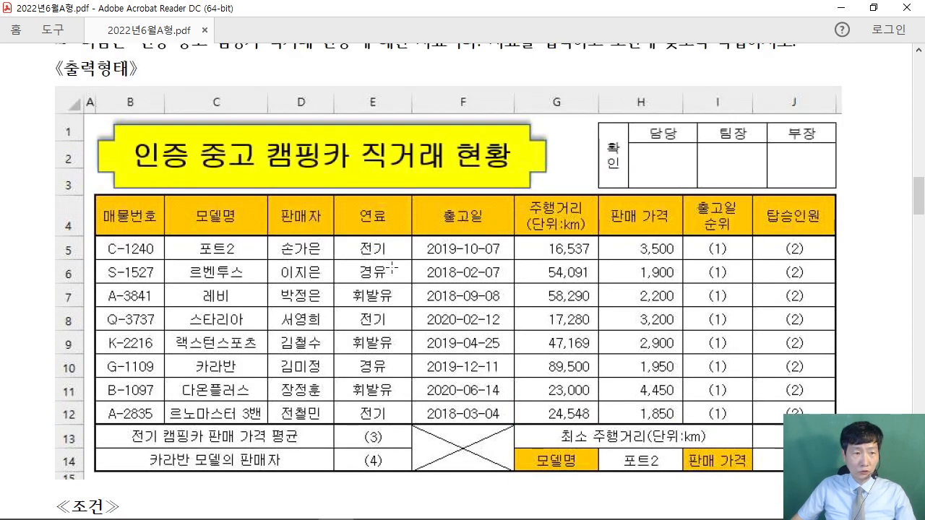
left_click_drag(98, 122, 548, 191)
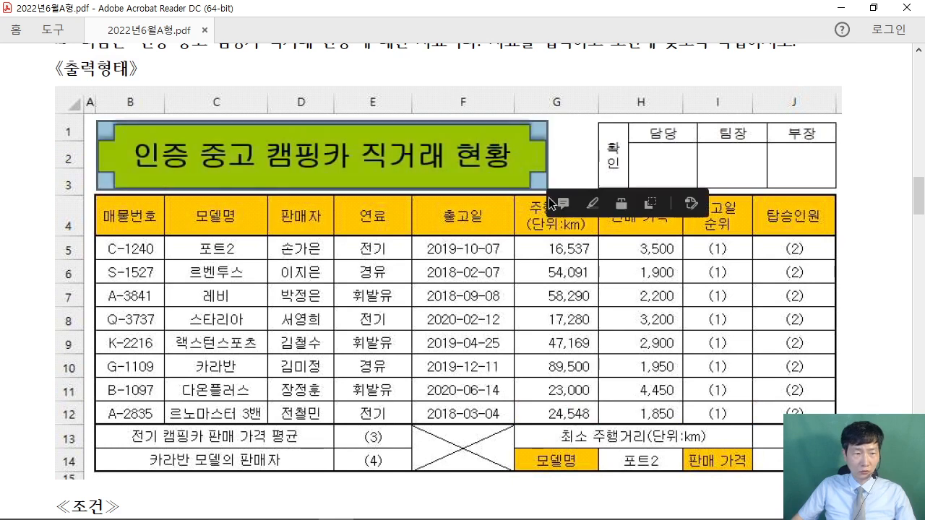
left_click(574, 65)
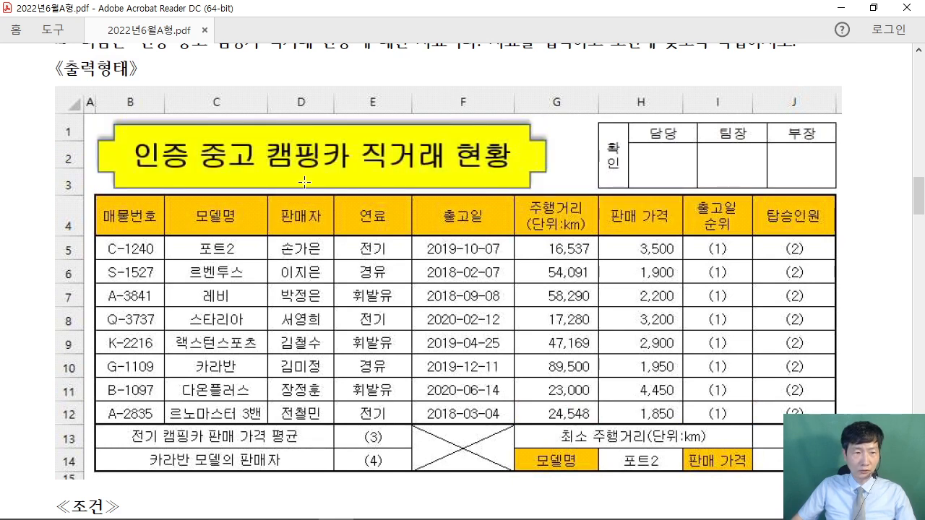
left_click(873, 8)
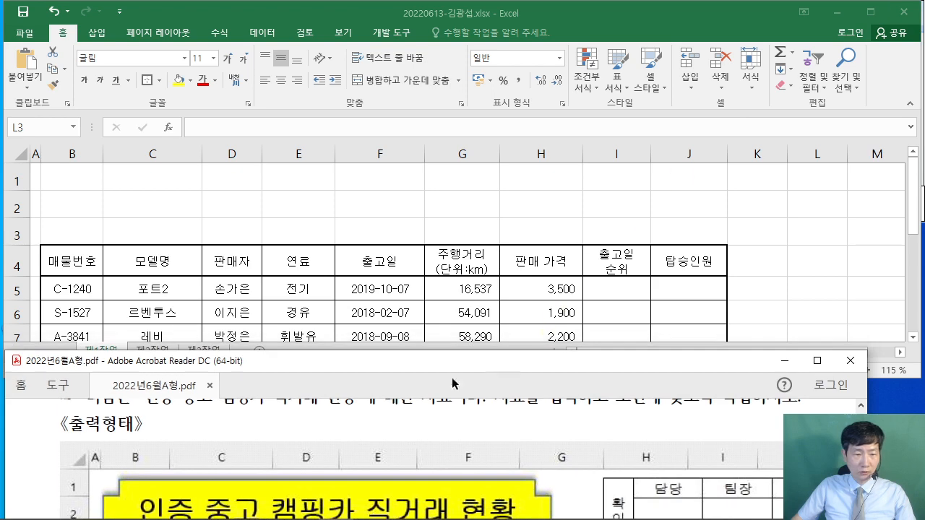
- Draw a Cross shape from Insert > Shapes over B1:G3 above the table
scroll(331, 412, "down", 2)
scroll(329, 411, "up", 1)
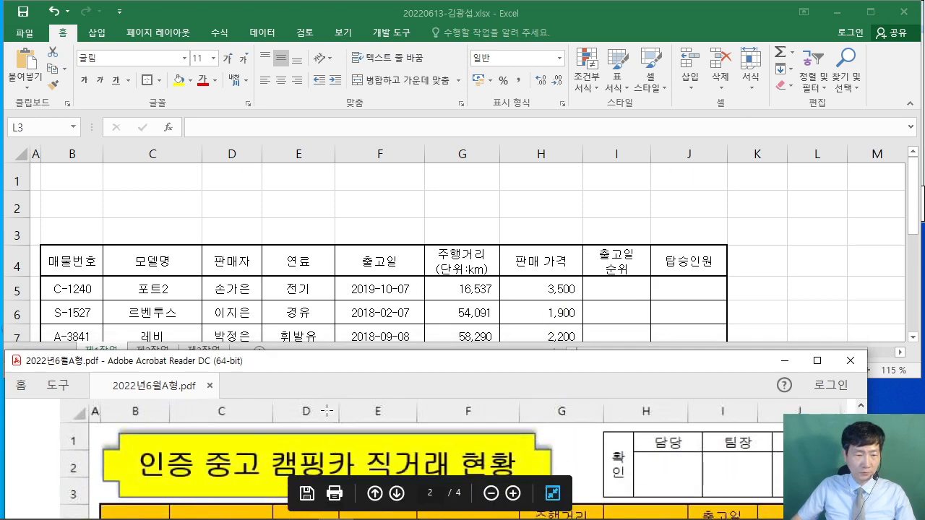
left_click(259, 217)
left_click(96, 33)
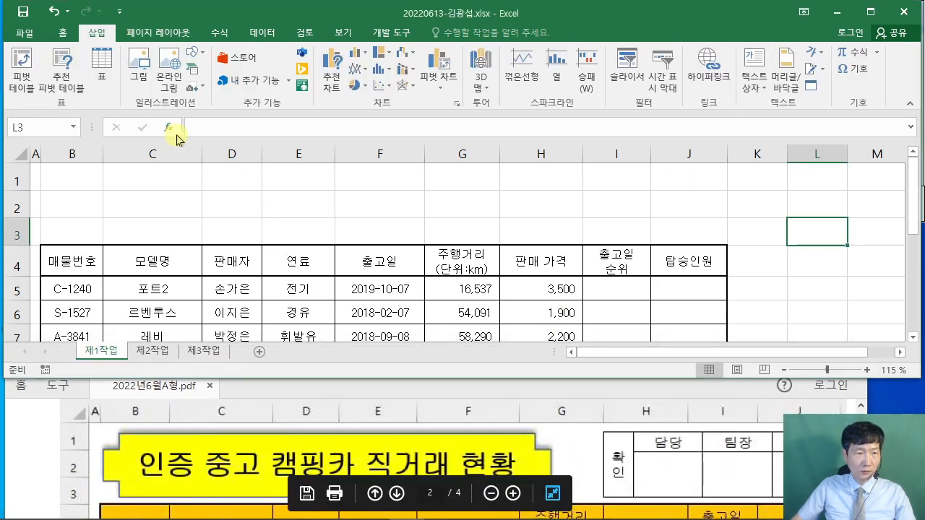
left_click(203, 53)
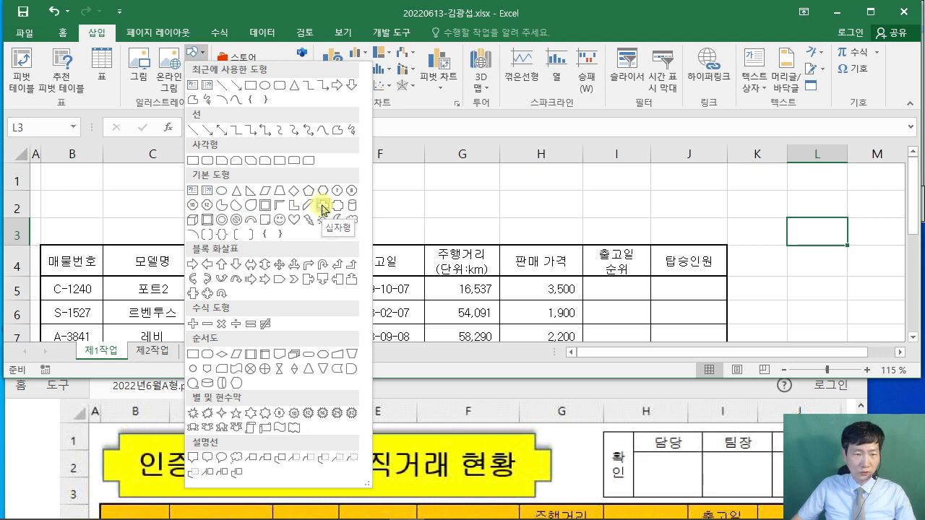
left_click(322, 210)
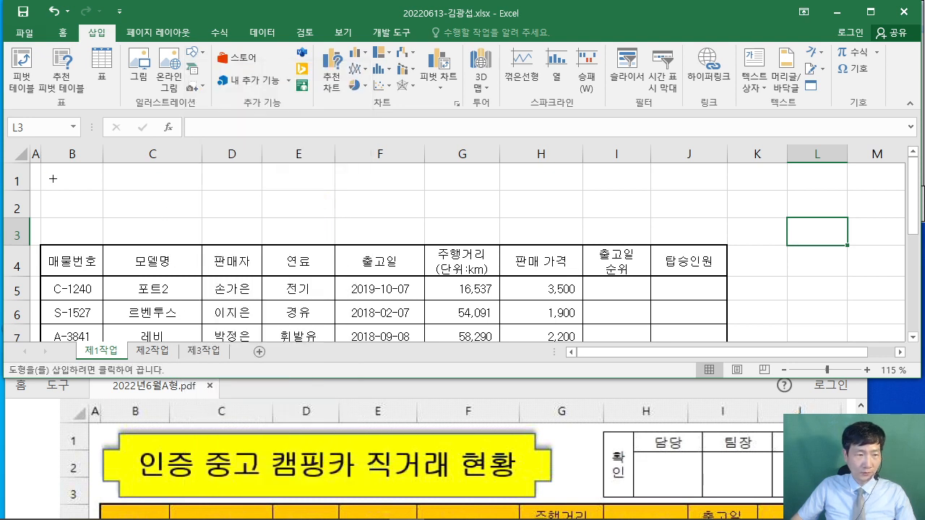
left_click_drag(41, 170, 455, 237)
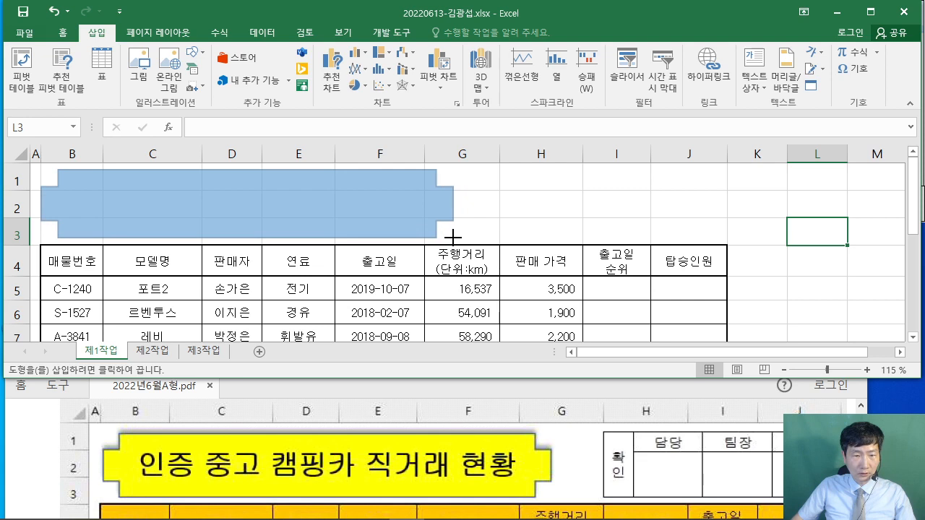
left_click_drag(453, 237, 452, 237)
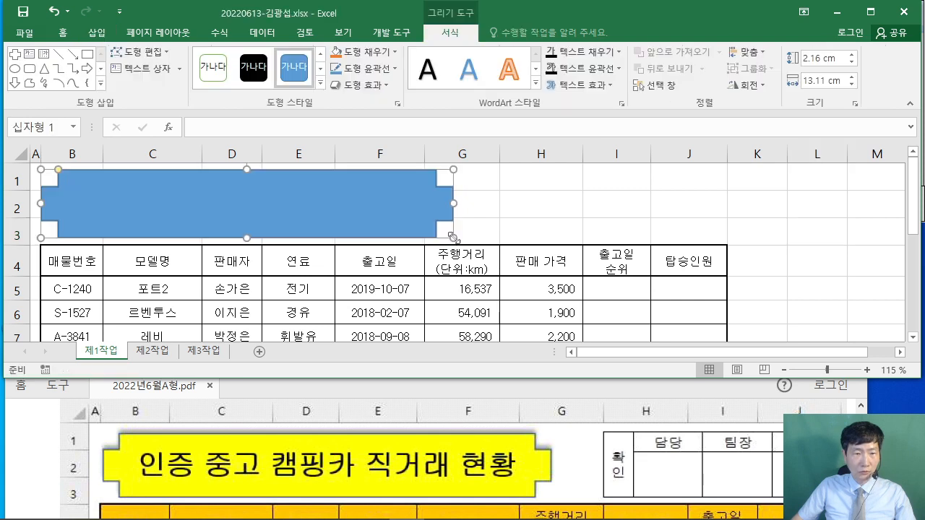
- Enlarge the exam PDF and read through the task conditions
left_click(44, 434)
scroll(47, 437, "down", 5)
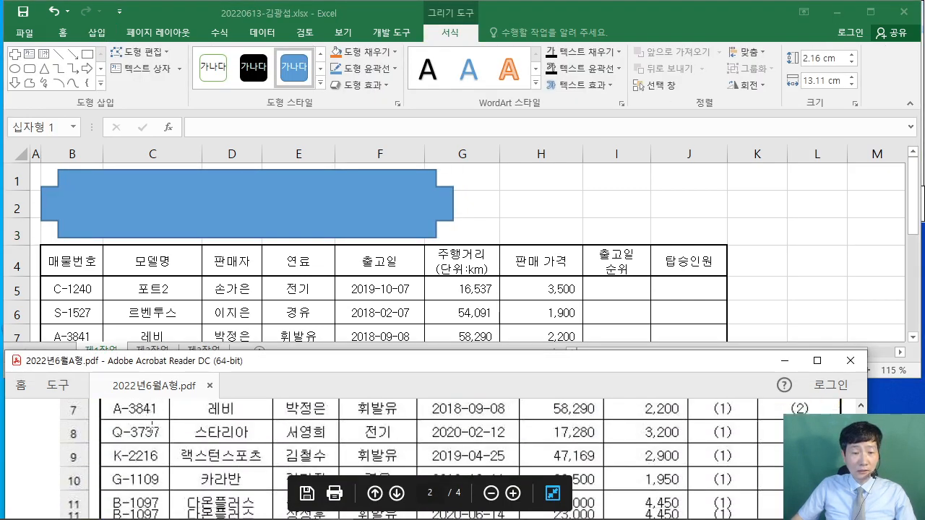
scroll(151, 427, "down", 5)
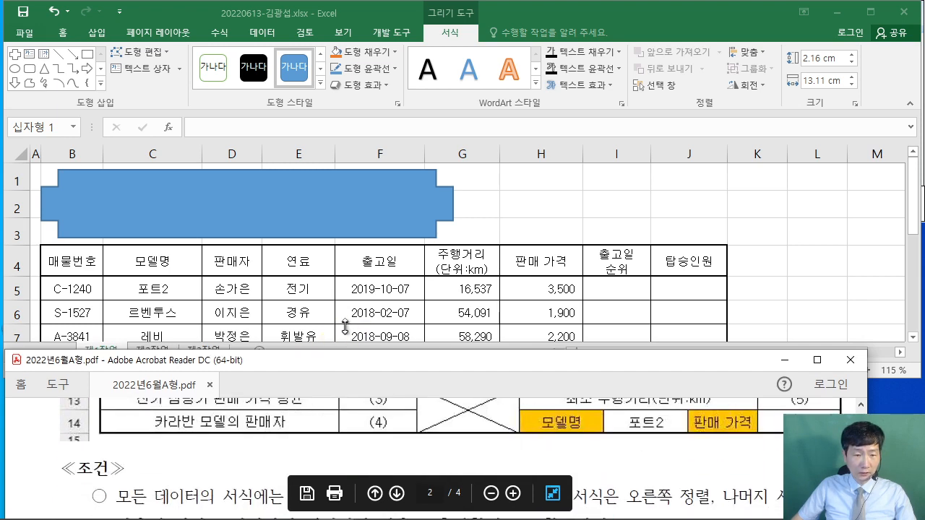
left_click_drag(346, 327, 350, 352)
scroll(270, 457, "down", 1)
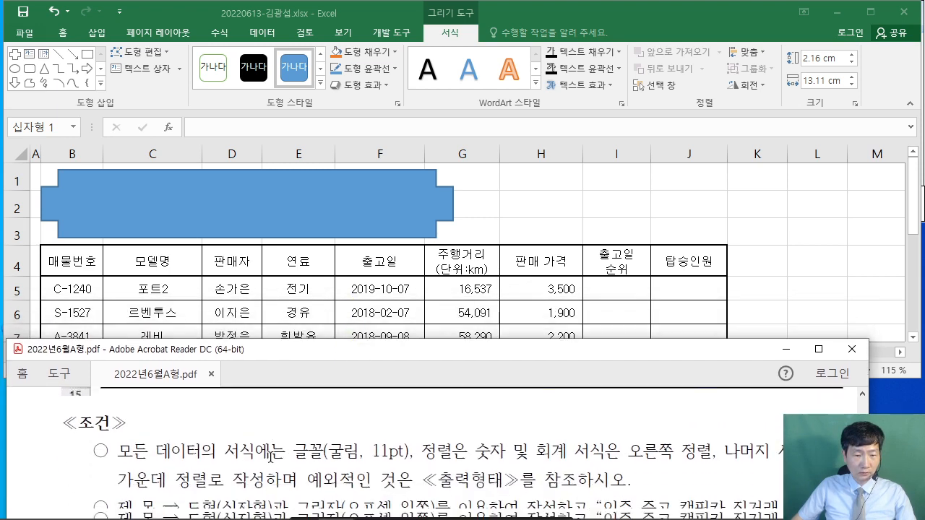
scroll(270, 454, "down", 2)
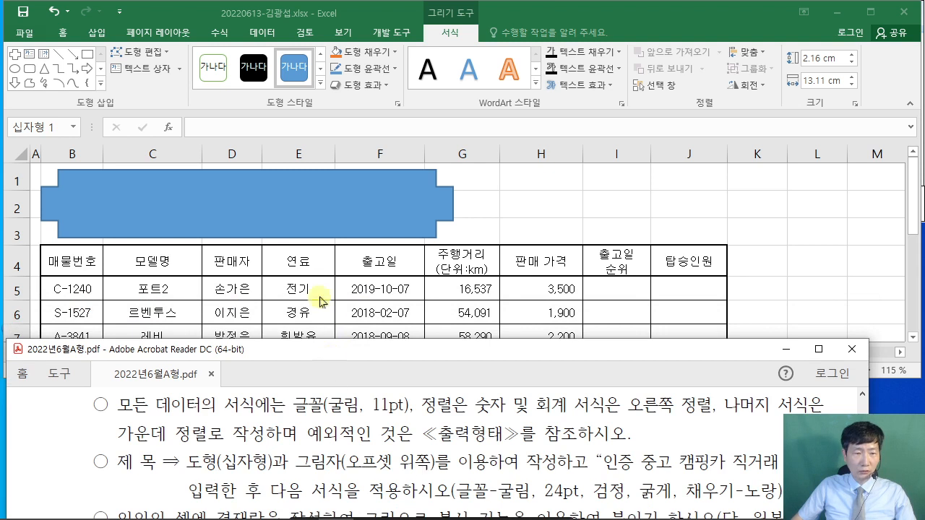
- Give the cross banner an Offset Top shadow
left_click(570, 16)
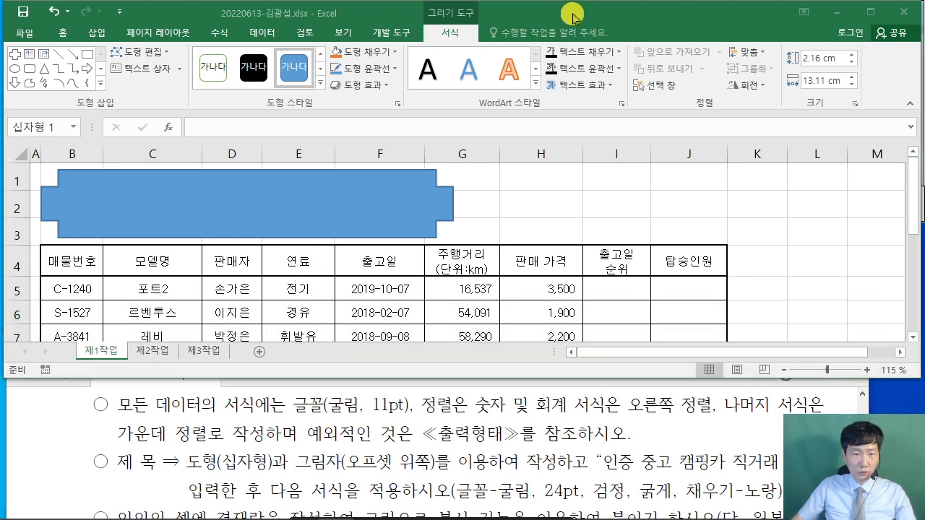
left_click(365, 85)
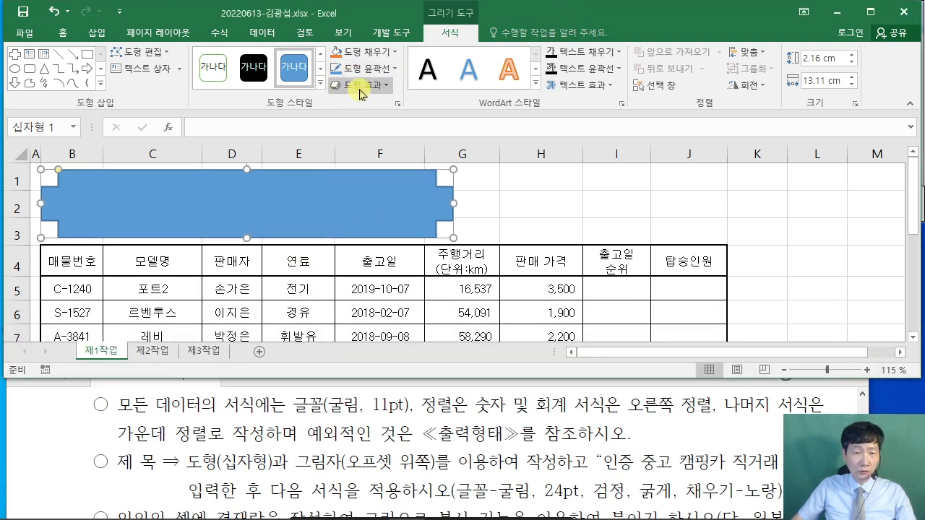
mouse_move(394, 147)
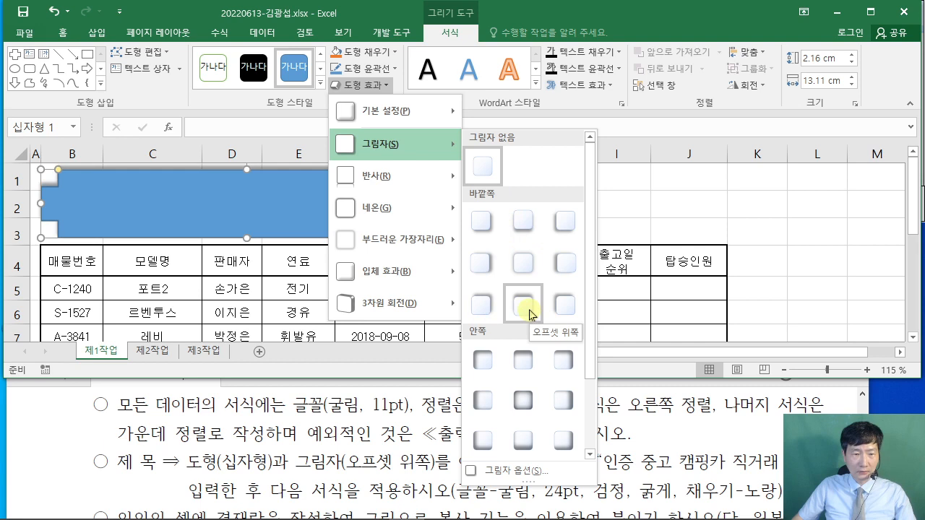
left_click(531, 314)
left_click(531, 314)
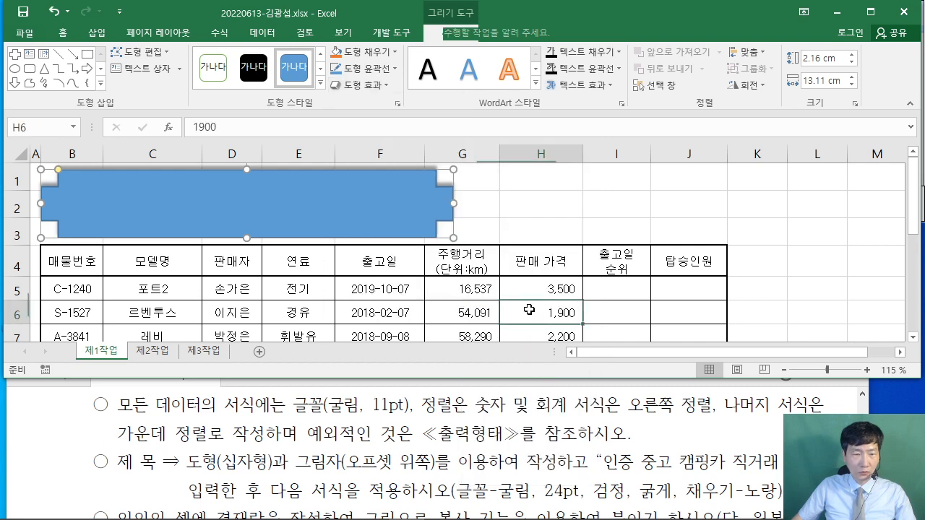
- Type the title '인증 중고 캠핑카 직거래 현황' into the cross shape
scroll(575, 463, "down", 2)
scroll(575, 459, "up", 2)
left_click(563, 443)
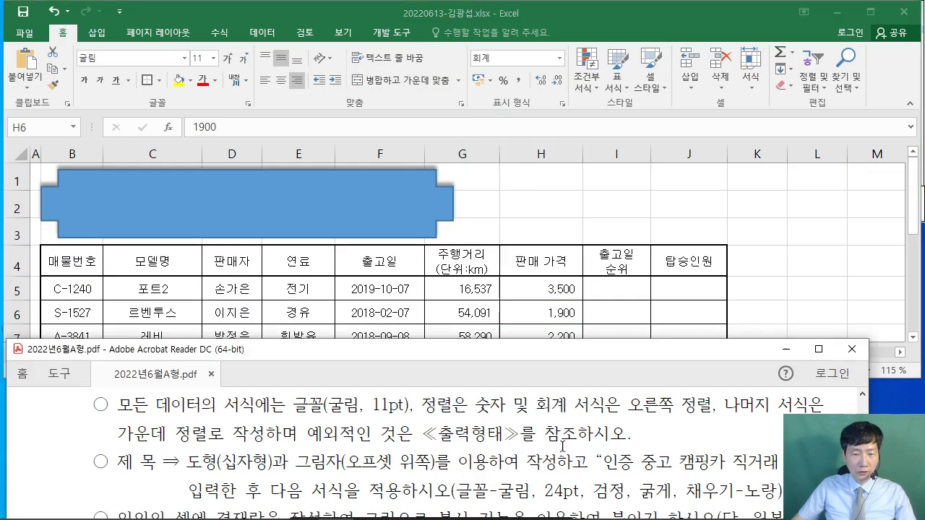
scroll(563, 444, "down", 1)
scroll(563, 442, "down", 1)
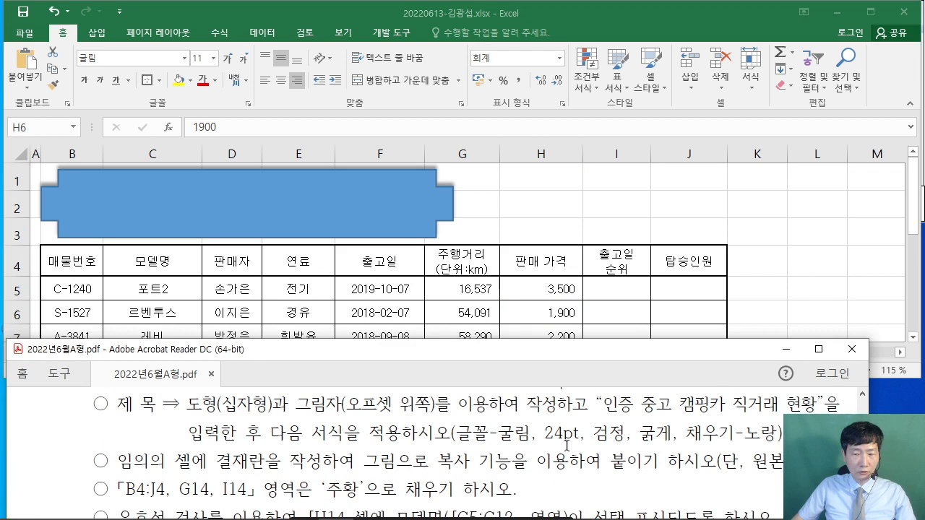
left_click(293, 220)
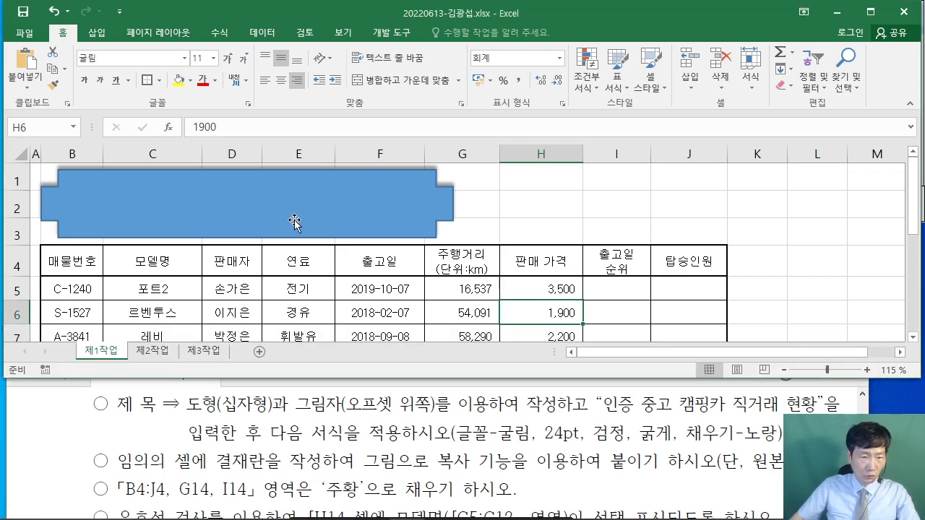
left_click(295, 221)
type("인증 ")
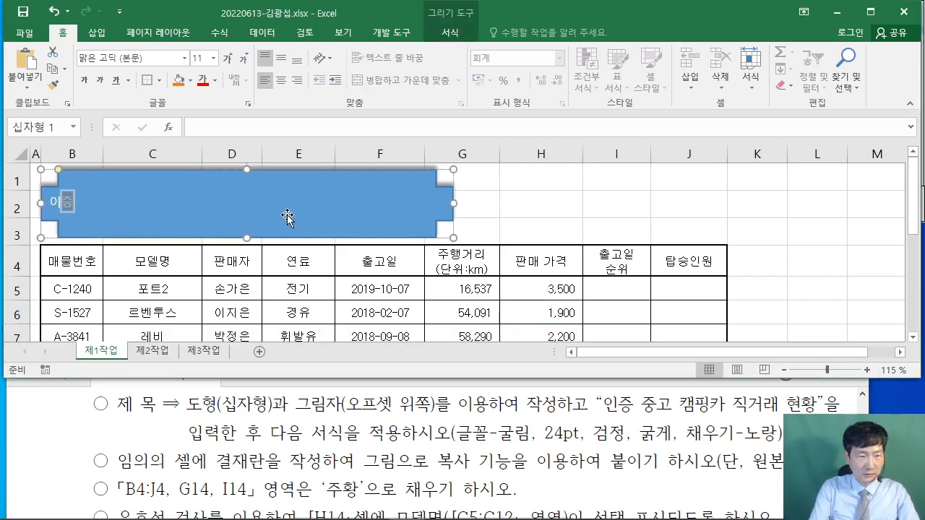
type("인증 중")
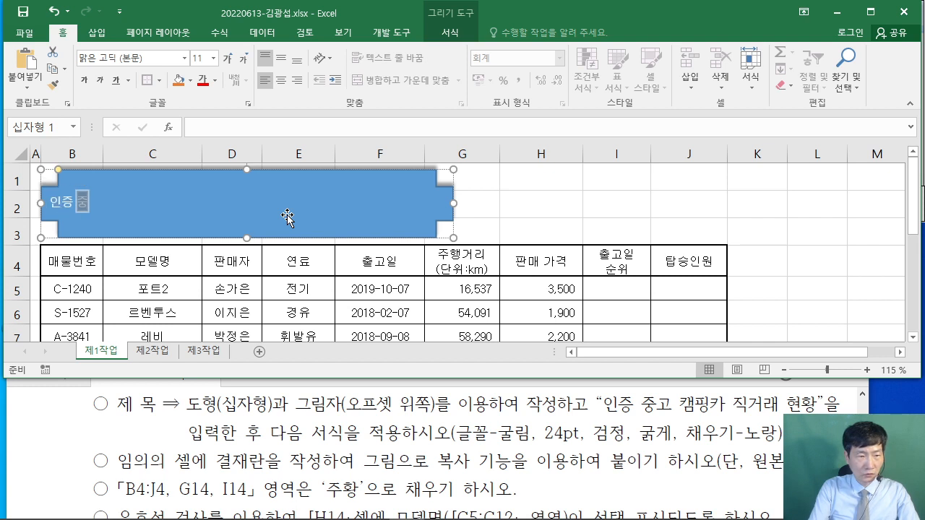
type("고 캠핑카 직거")
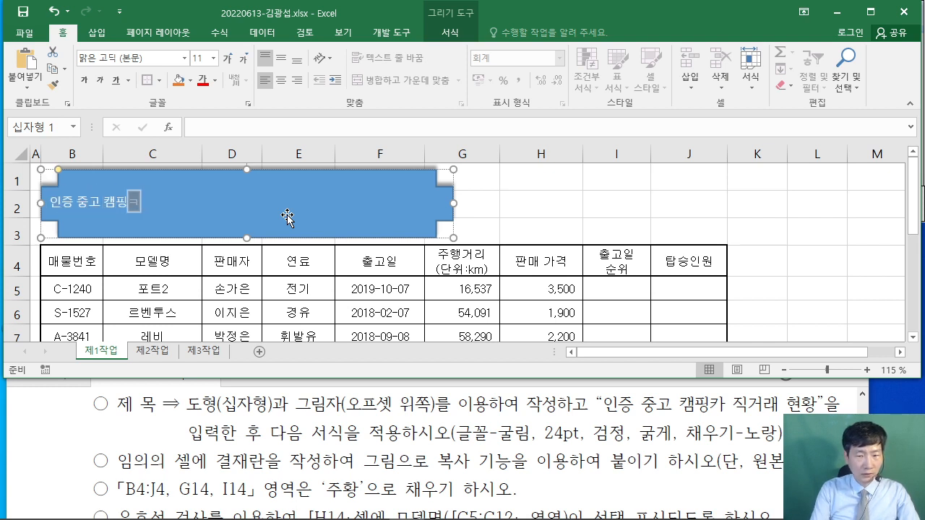
type("래 현황")
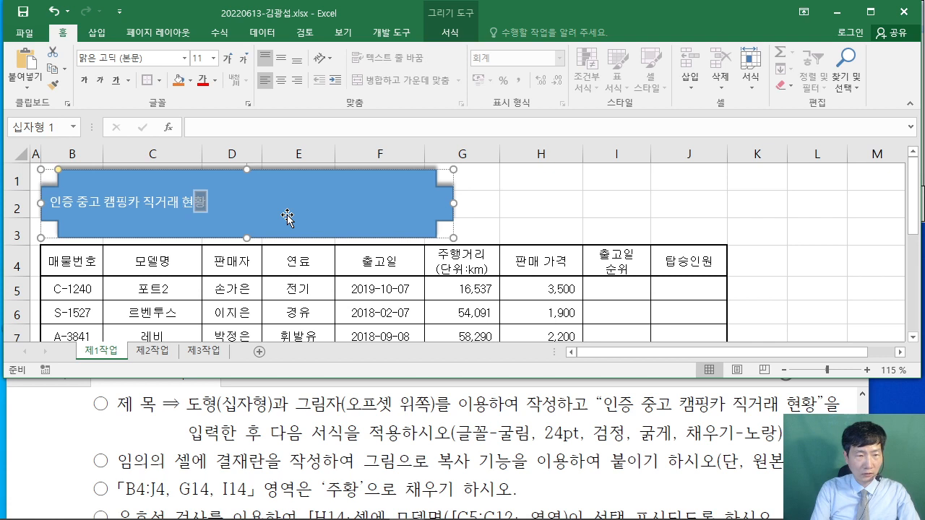
- Compare the title wording and font requirements in the PDF, then select the whole title shape
left_click(601, 399)
left_click_drag(665, 403, 825, 405)
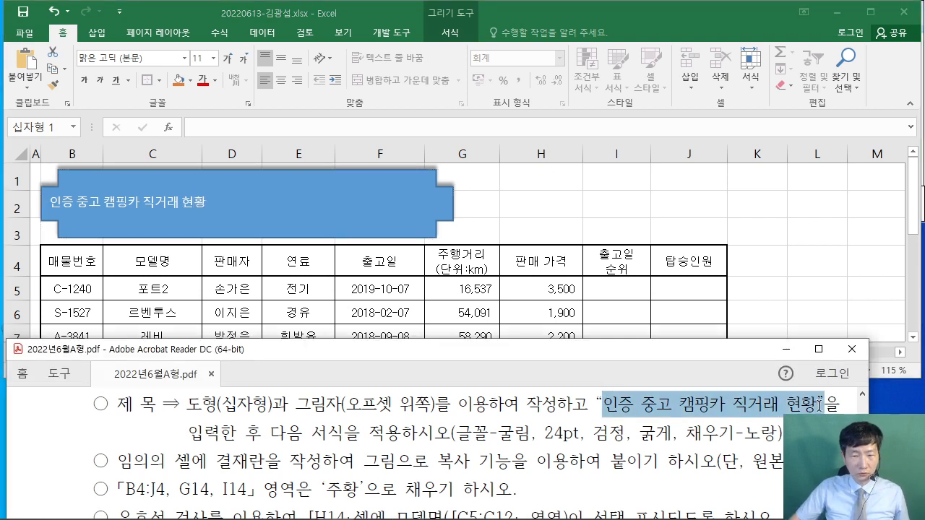
left_click(618, 426)
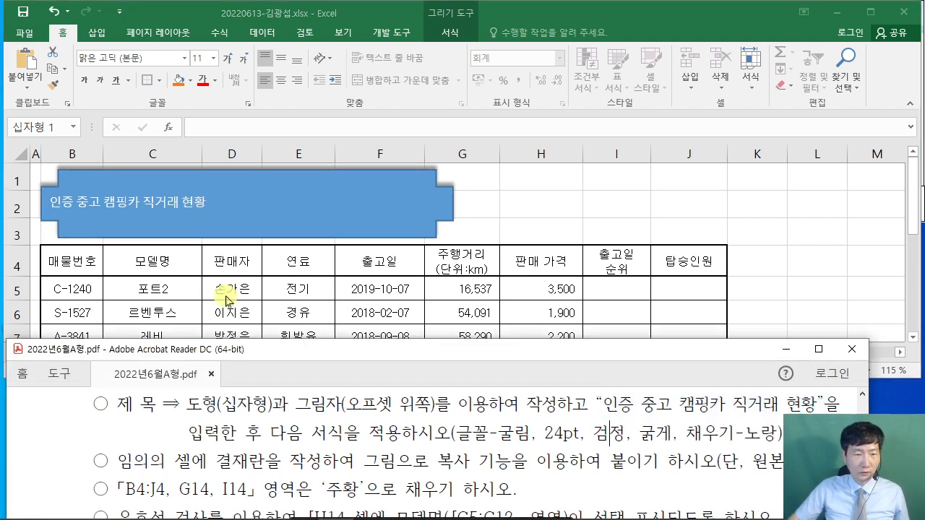
left_click(253, 175)
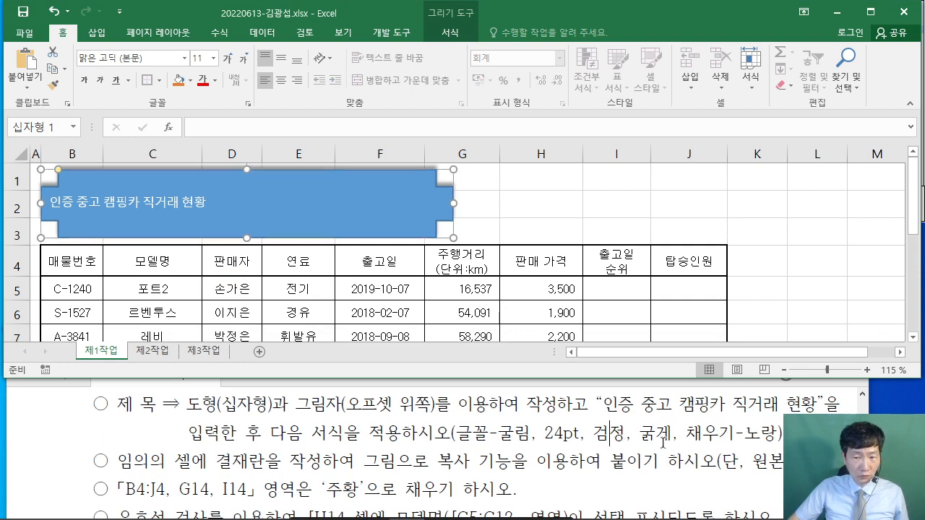
scroll(541, 429, "down", 2)
scroll(536, 429, "up", 2)
left_click(533, 432)
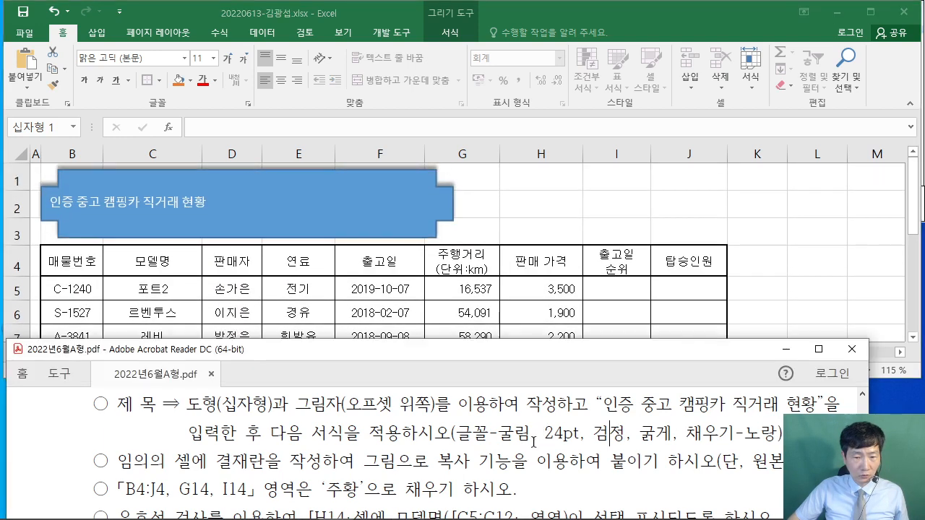
scroll(539, 431, "down", 1)
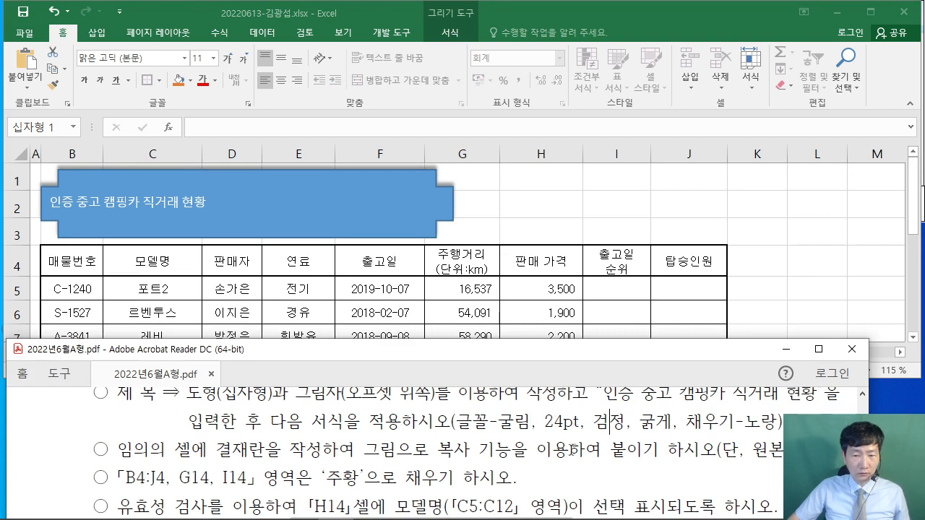
left_click(201, 175)
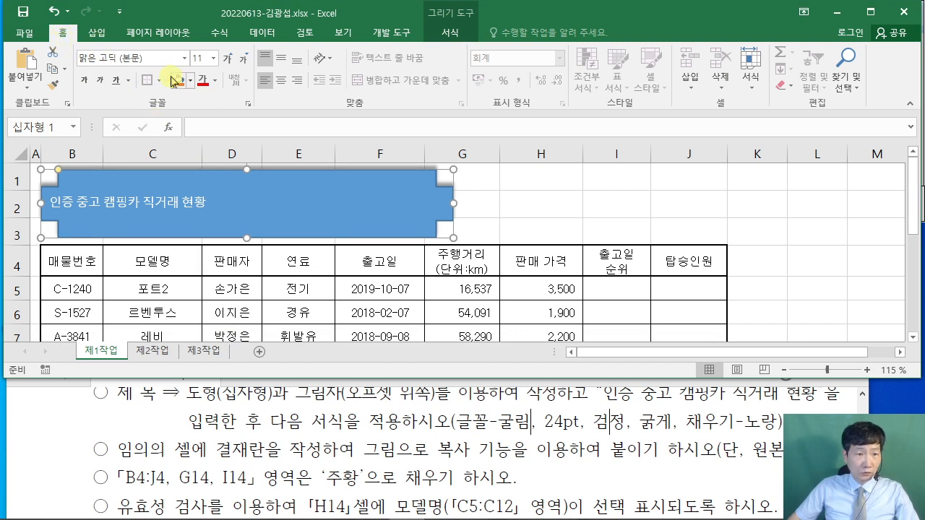
- Set the banner title text to 굴림, 24pt, black and bold
key("ctrl+shift+f")
type("ㄱ")
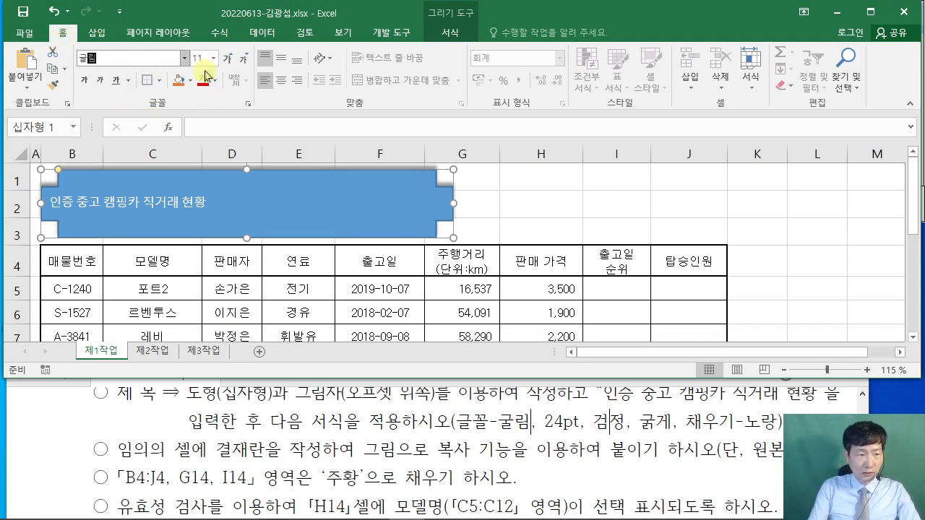
type("림")
key("Tab")
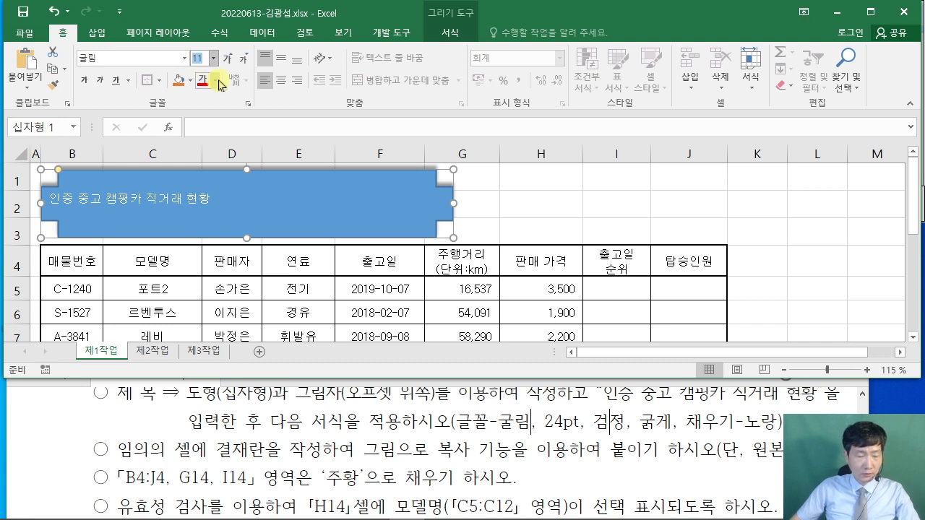
type("24")
key("Return")
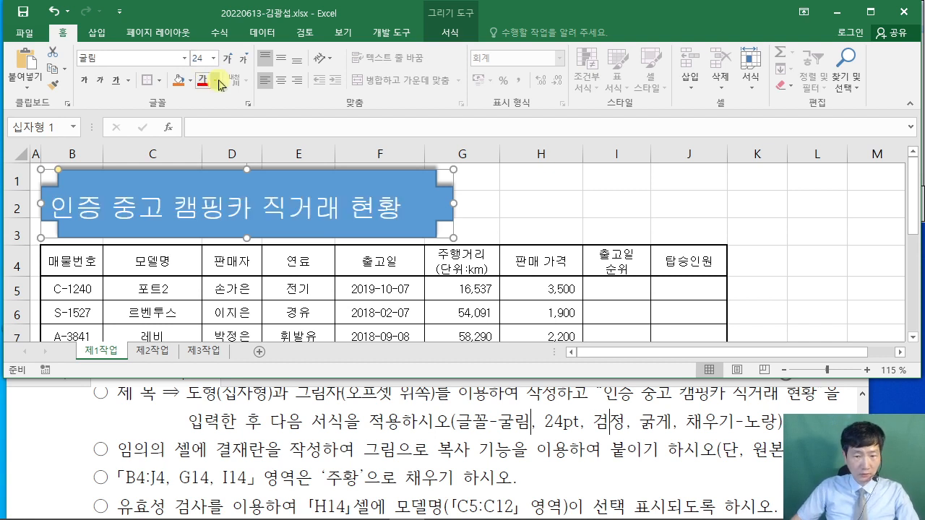
left_click(214, 80)
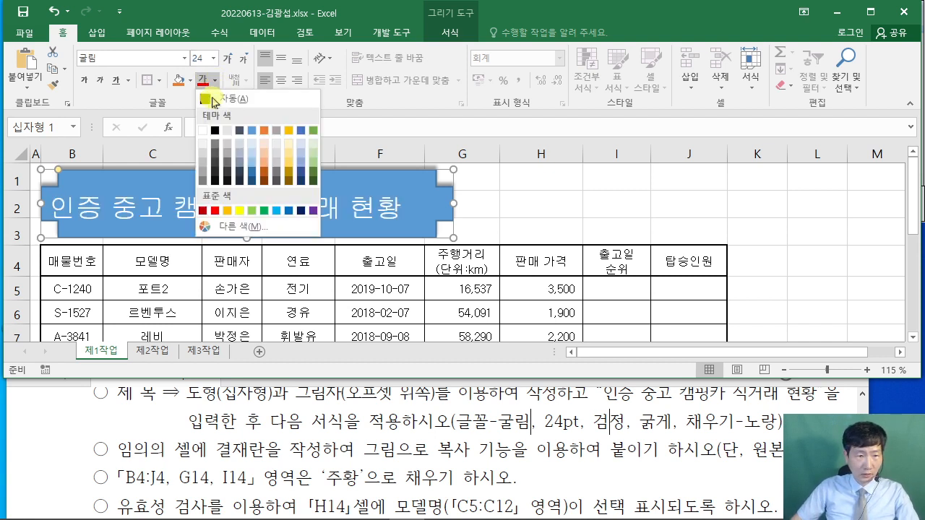
left_click(215, 130)
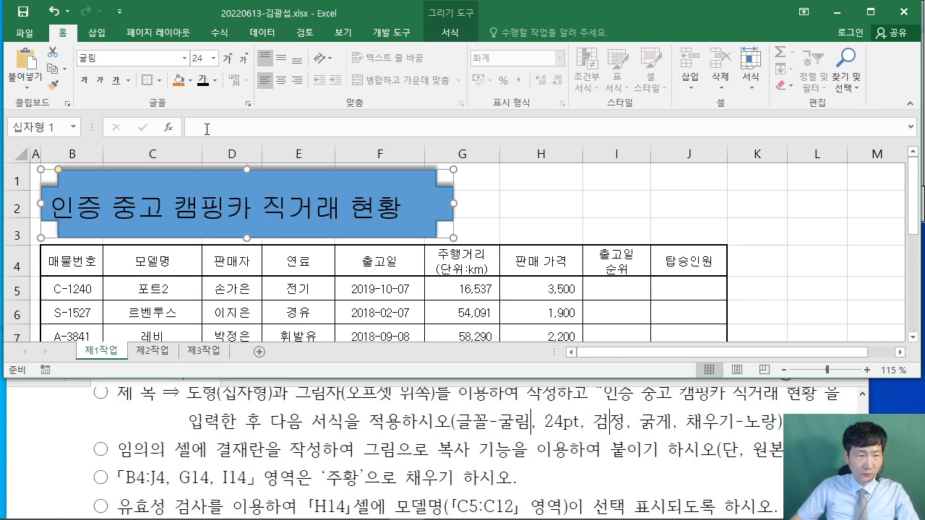
left_click(83, 80)
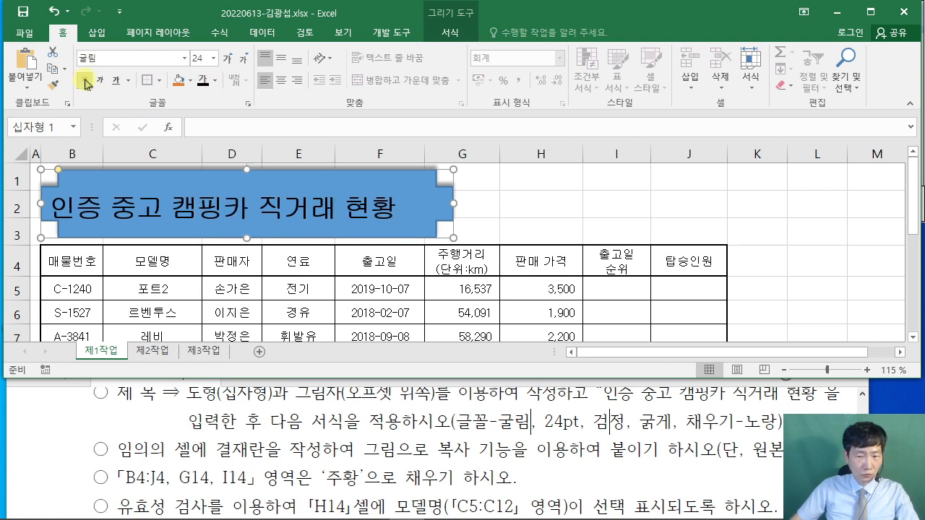
- Fill the title shape yellow and centre its text horizontally
left_click(190, 80)
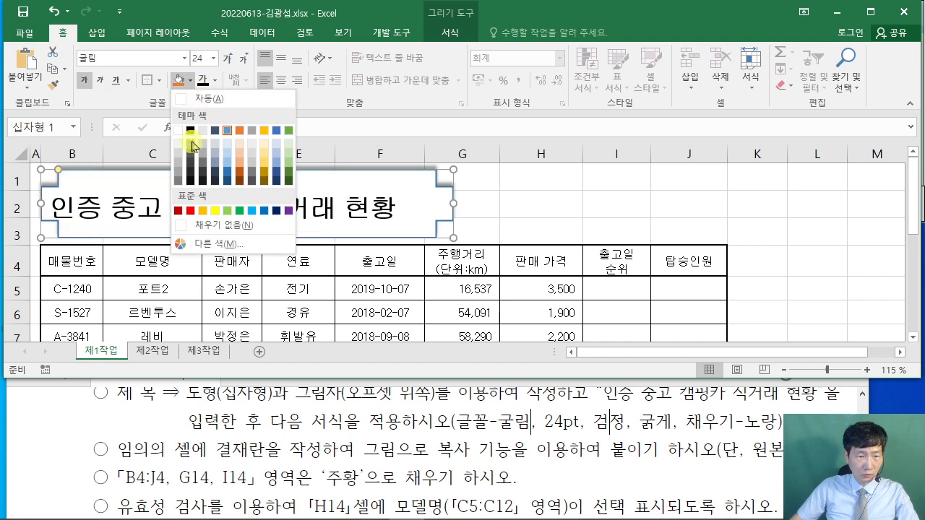
left_click(215, 211)
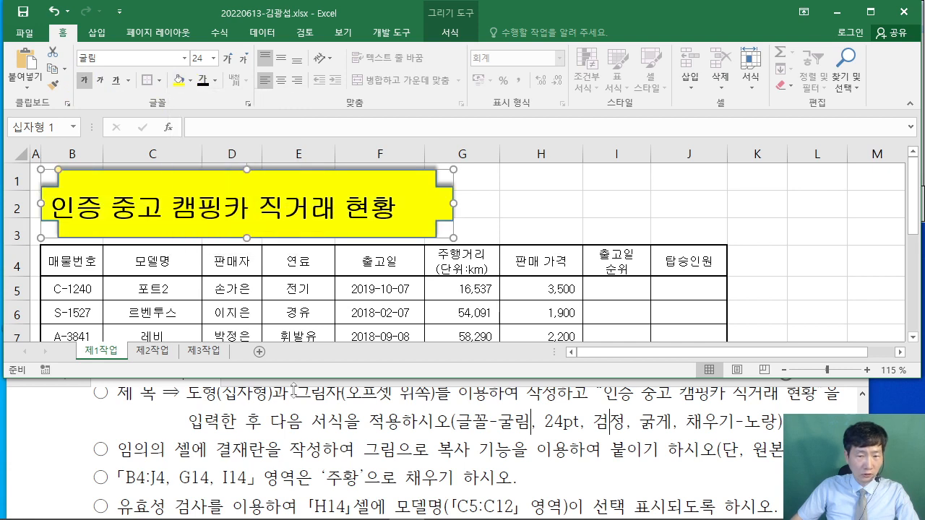
left_click(293, 391)
scroll(292, 448, "up", 3)
scroll(292, 454, "up", 10)
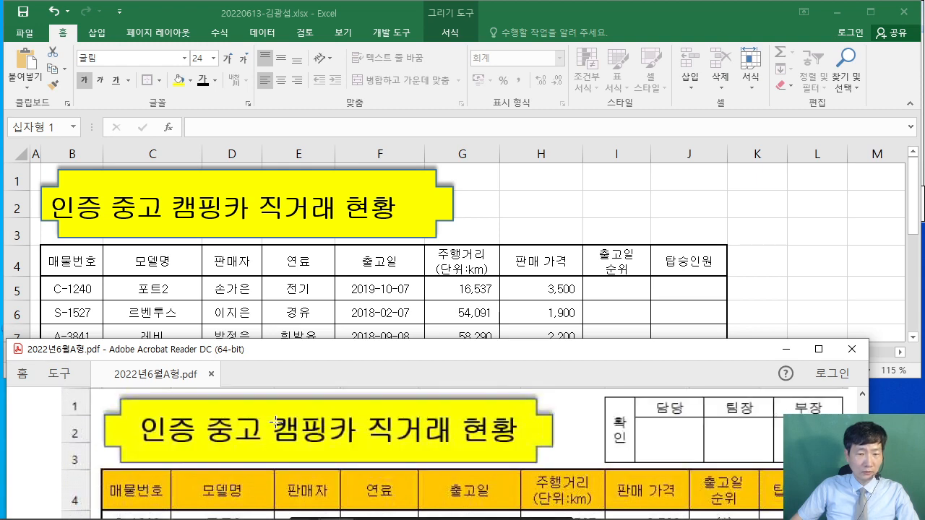
left_click(283, 57)
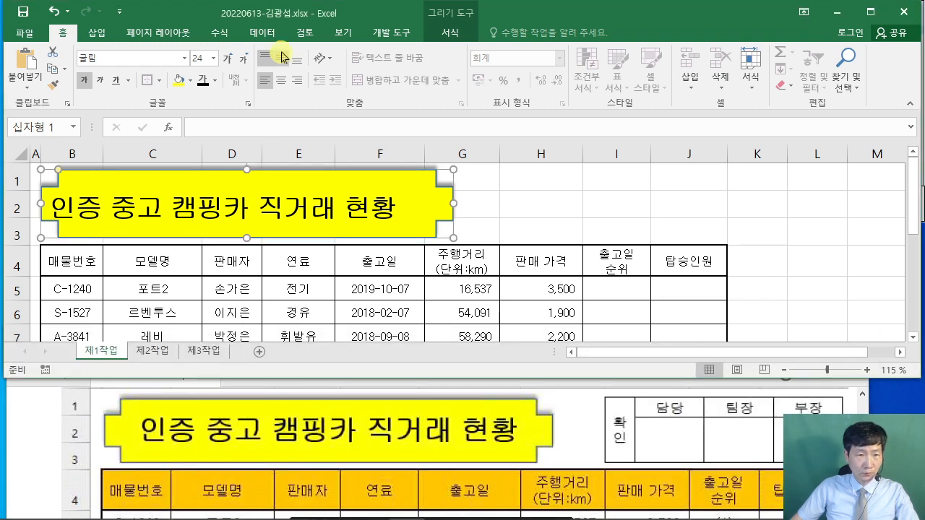
left_click(281, 81)
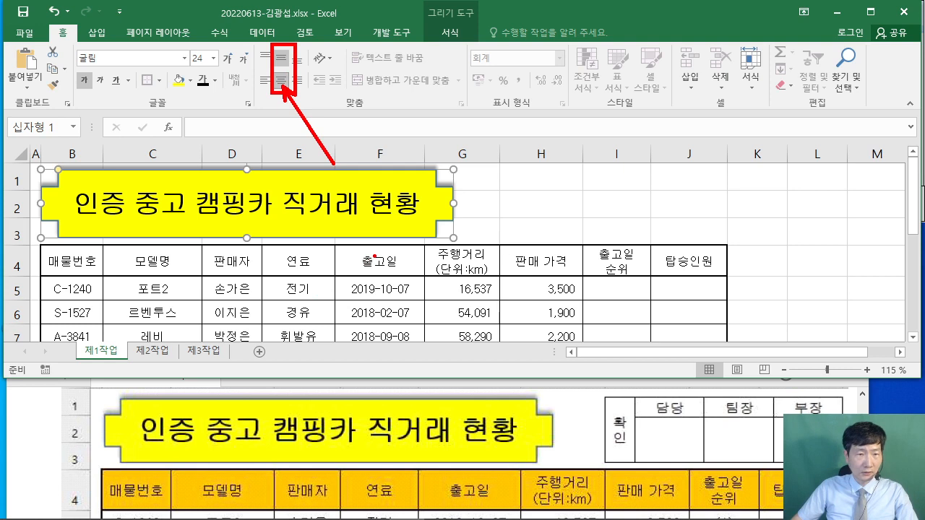
left_click(45, 436)
scroll(242, 391, "down", 5)
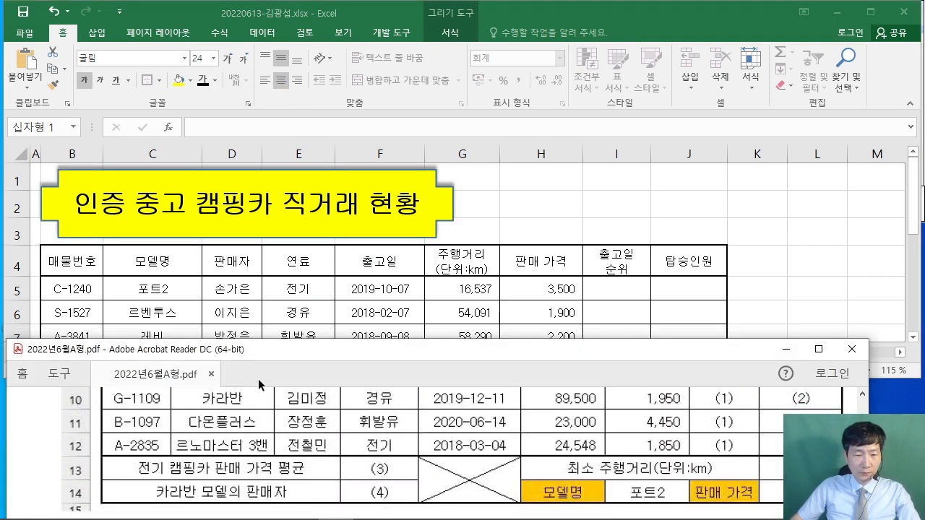
scroll(183, 439, "down", 6)
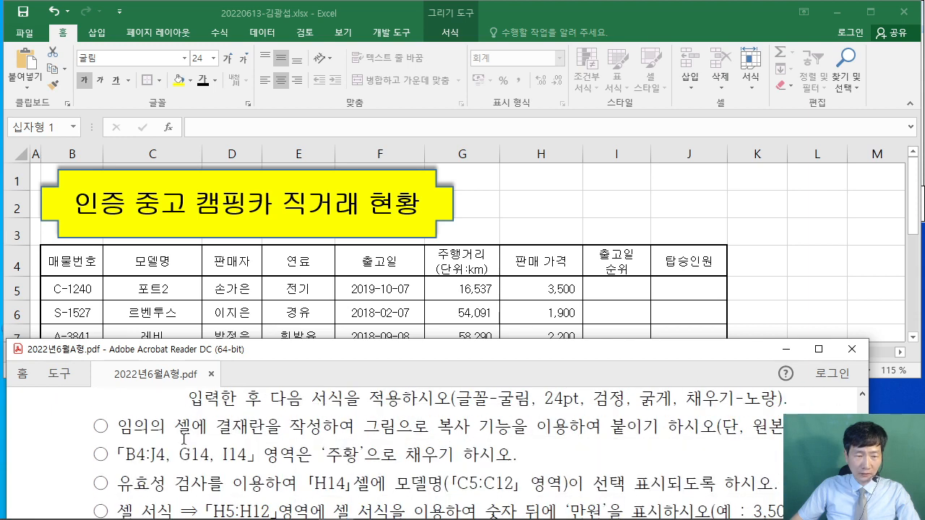
left_click_drag(121, 427, 717, 430)
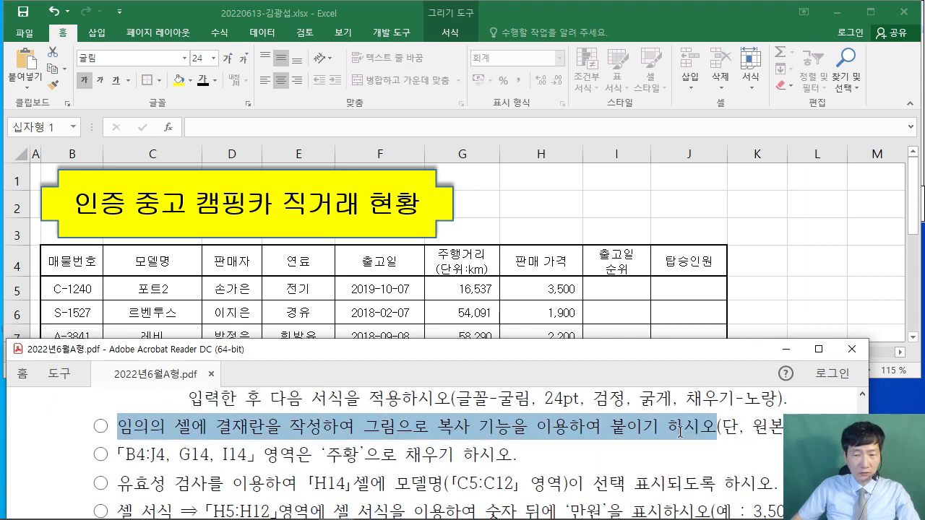
left_click(508, 444)
left_click_drag(485, 354, 446, 345)
scroll(385, 434, "up", 3)
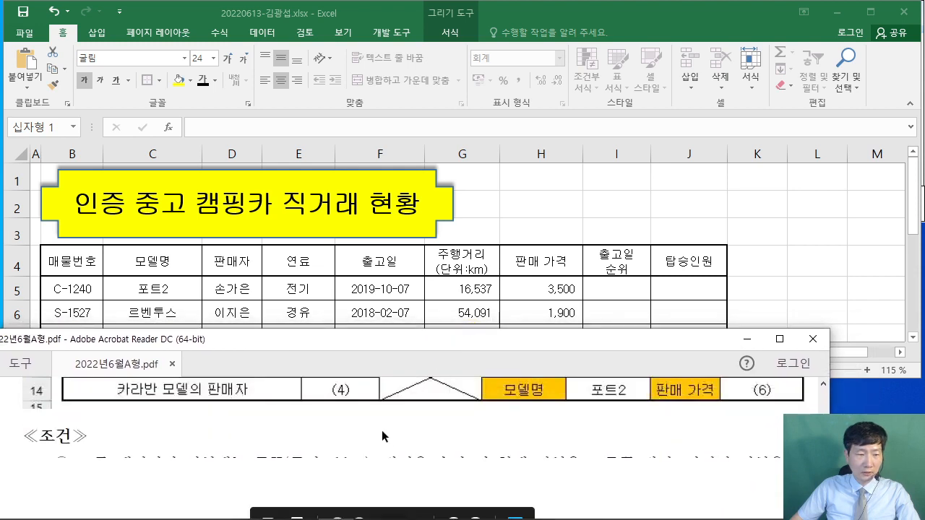
scroll(385, 432, "down", 6)
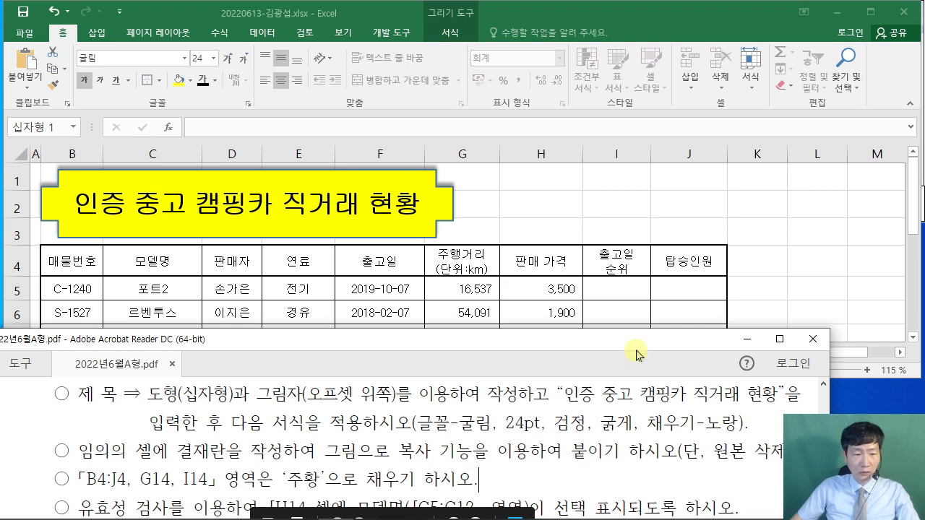
left_click_drag(636, 350, 619, 350)
scroll(574, 446, "up", 4)
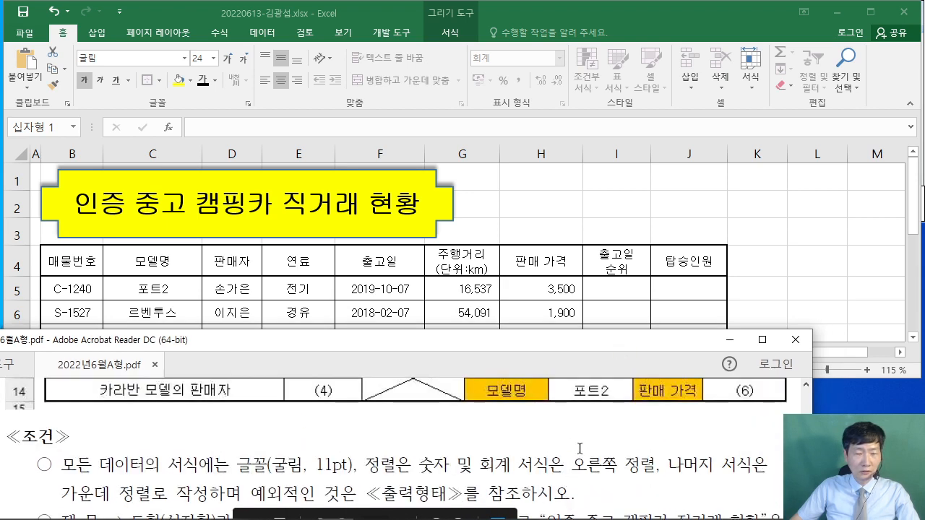
scroll(580, 449, "up", 10)
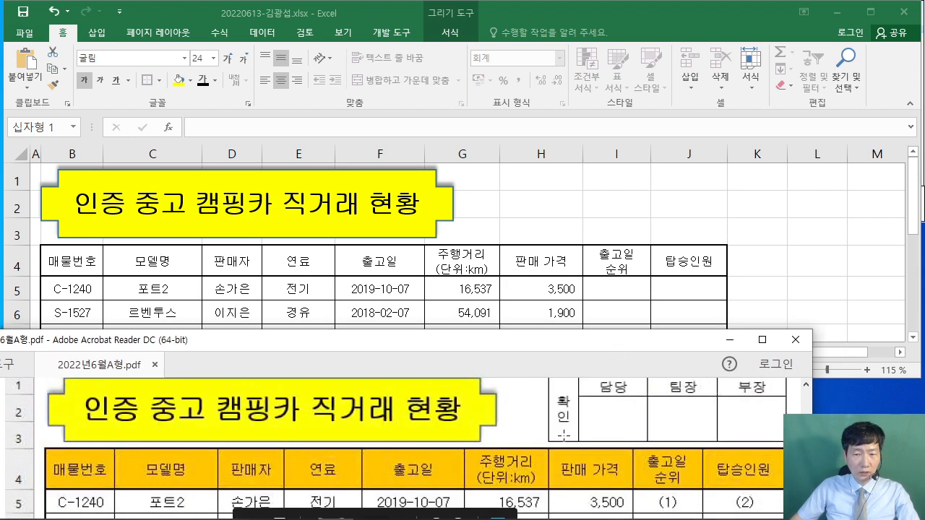
scroll(563, 435, "up", 1)
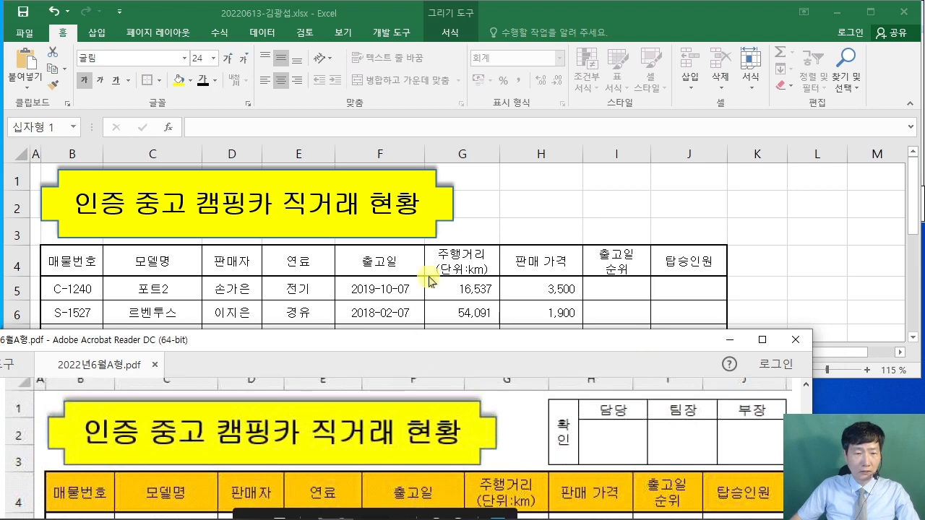
left_click(482, 213)
- Switch to the blank 제2작업 sheet and position the cursor around cell C2
left_click(163, 352)
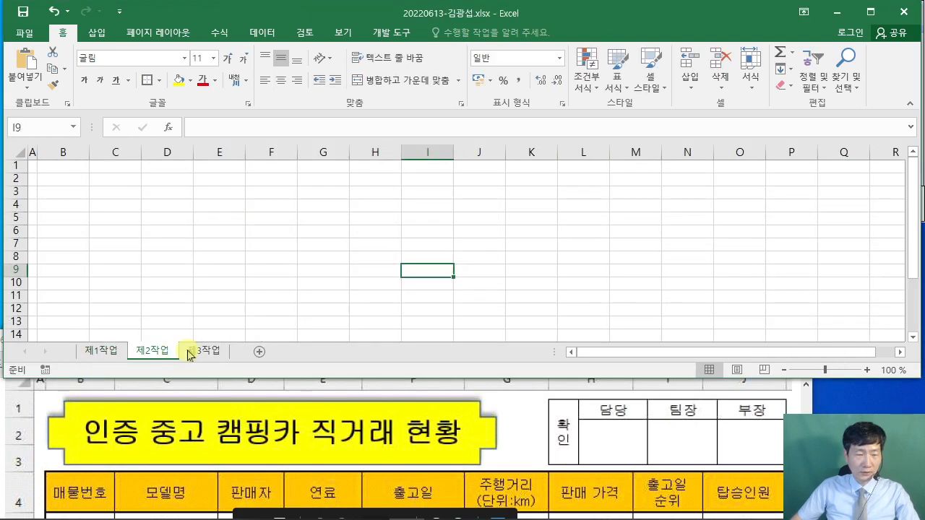
left_click(197, 258)
left_click(117, 177)
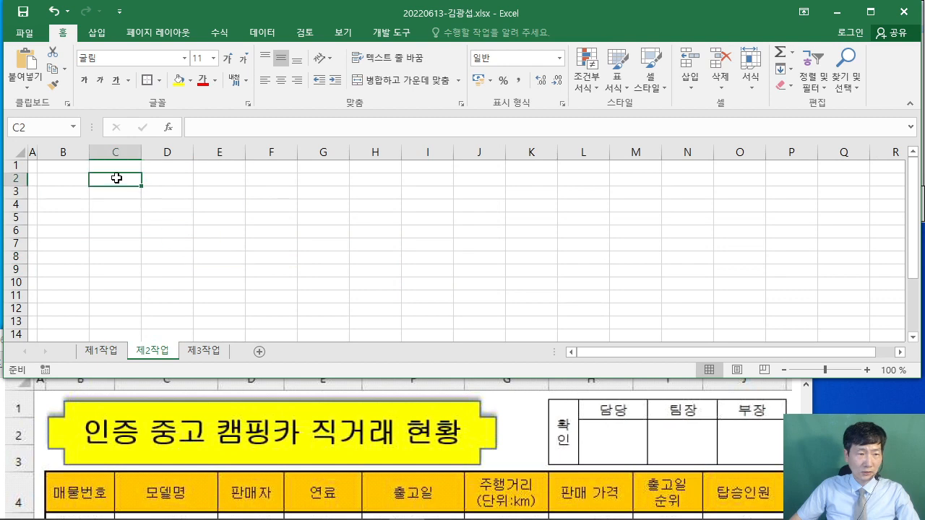
scroll(157, 235, "up", 3)
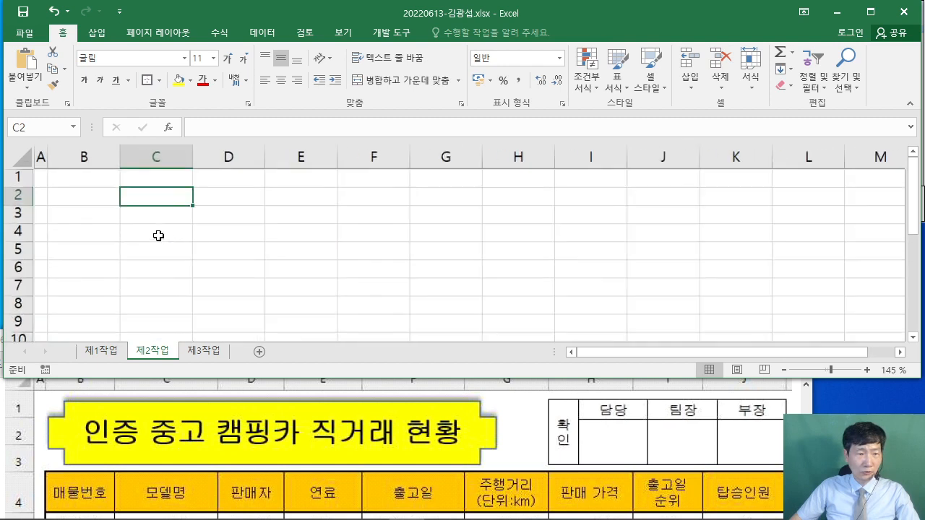
left_click(292, 228)
key("ctrl+Up")
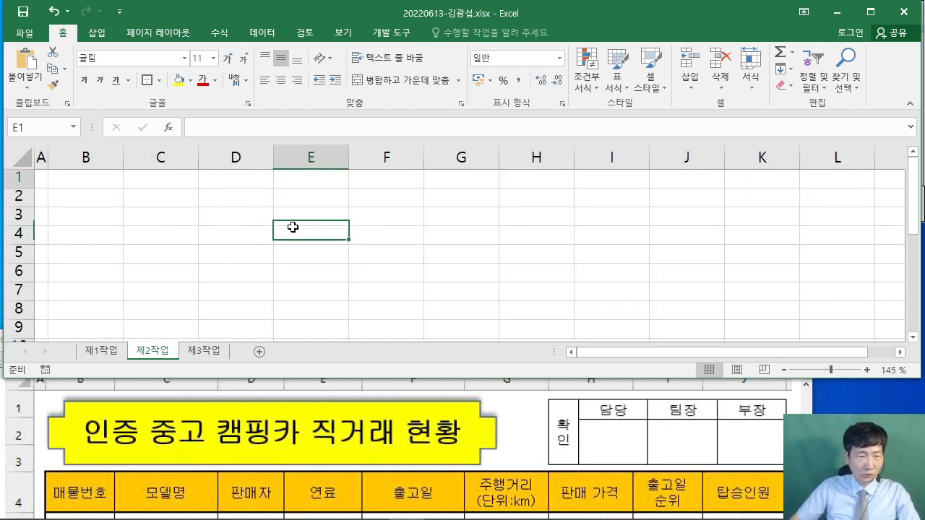
left_click(170, 192)
key("ctrl+Up")
- Enter 확인, 담당, 팀장 and 부장 in cells C2 through F2
left_click(169, 198)
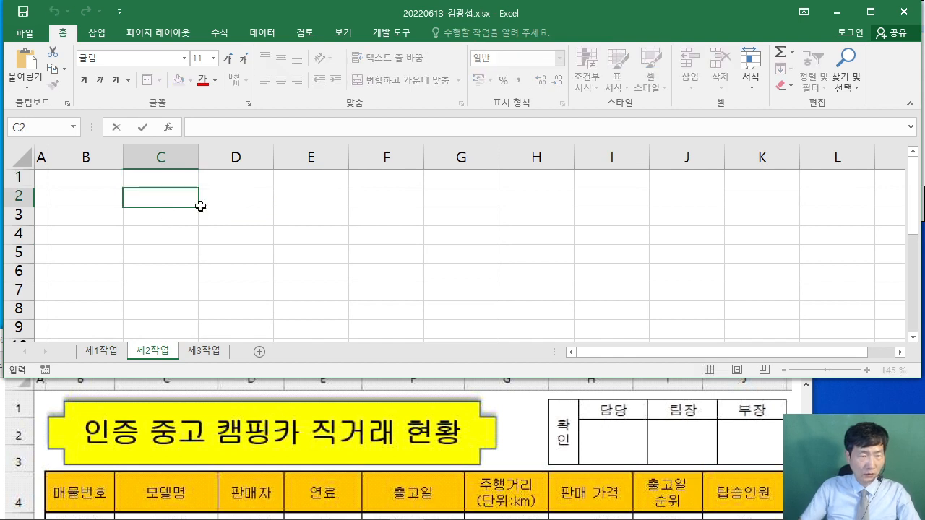
type("확인")
left_click(200, 206)
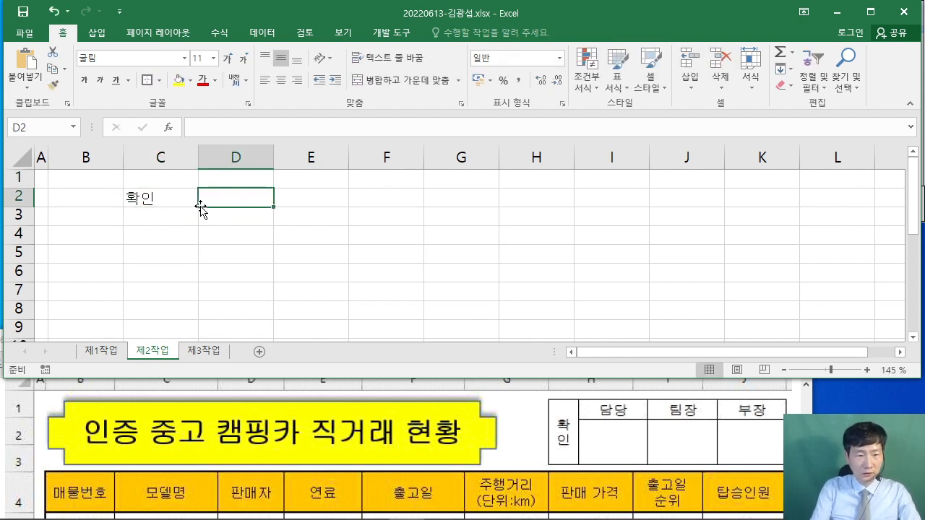
type("담당")
key("Tab")
type("팀")
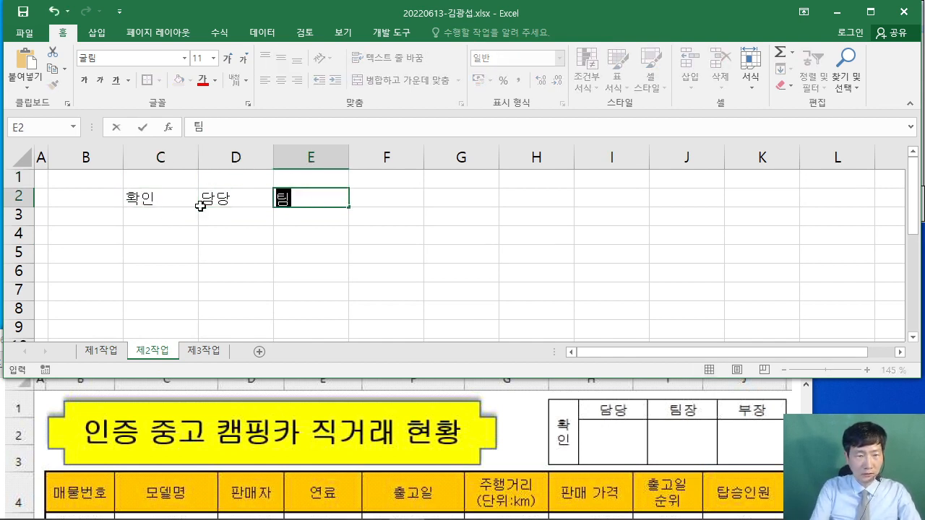
type("장")
key("Tab")
type("부장")
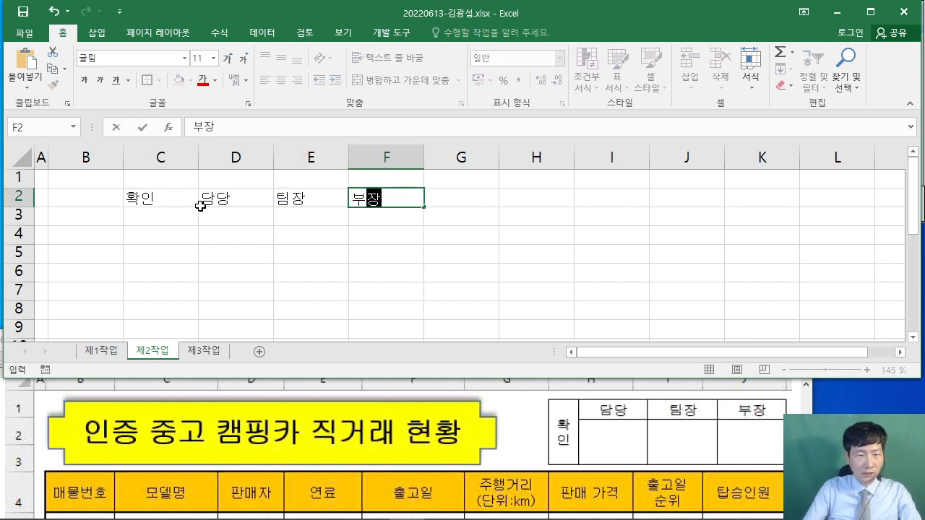
- Apply All Borders to C2:F3 and centre the labels
left_click_drag(161, 197, 382, 220)
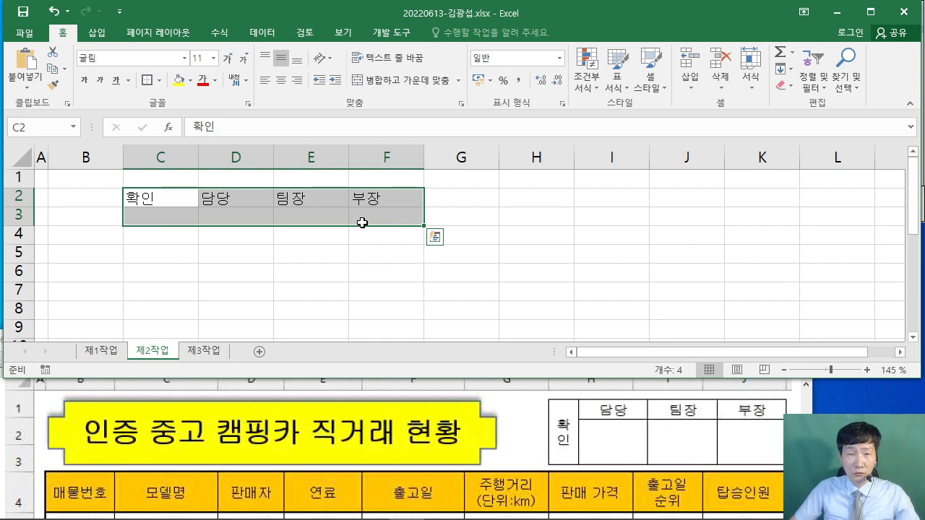
left_click(158, 82)
left_click(178, 204)
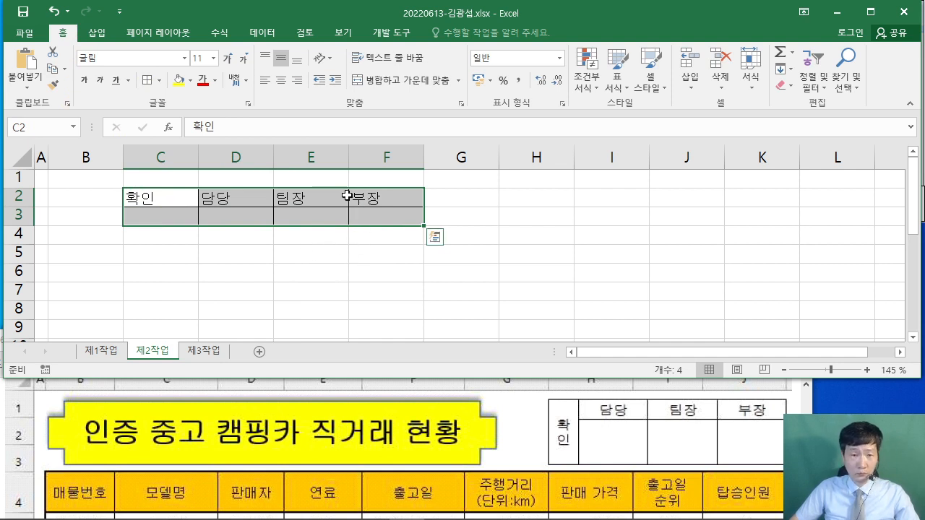
left_click(284, 85)
left_click(219, 264)
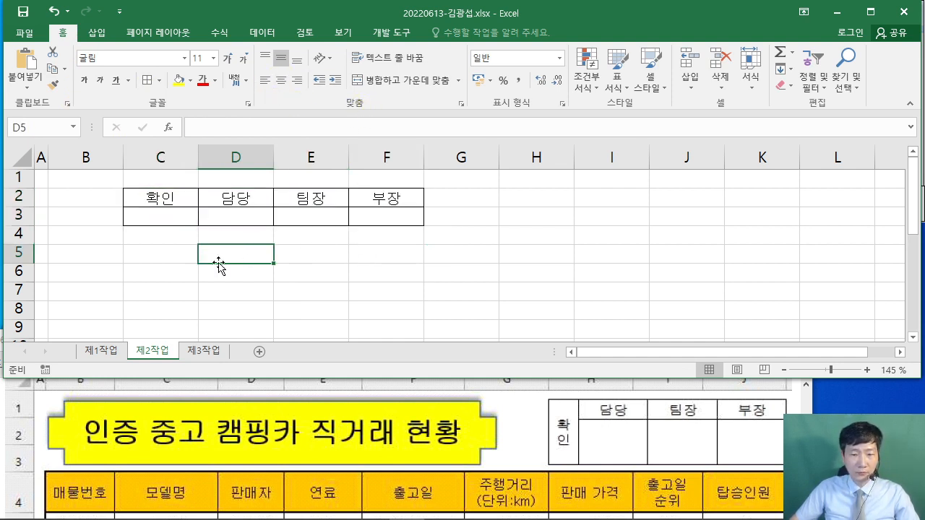
left_click(153, 192)
- Merge and centre C2:C3 so 확인 spans both rows
mouse_move(160, 197)
left_mouse_down()
mouse_move(185, 224)
mouse_move(178, 200)
mouse_move(175, 216)
left_mouse_up()
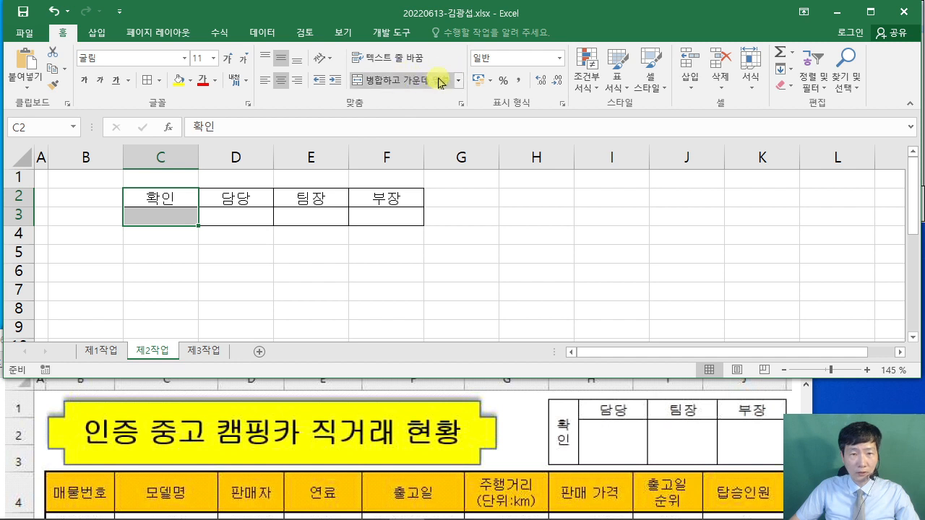
left_click(401, 83)
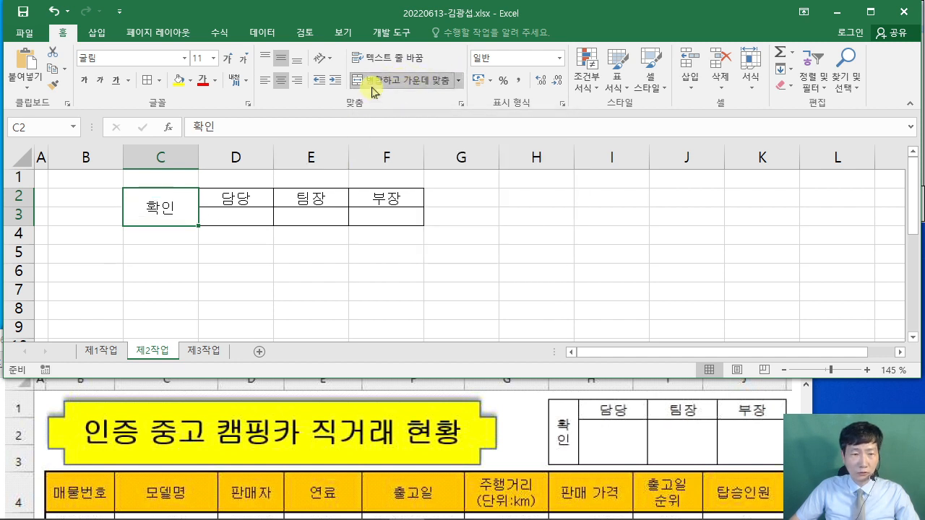
key("ctrl+2")
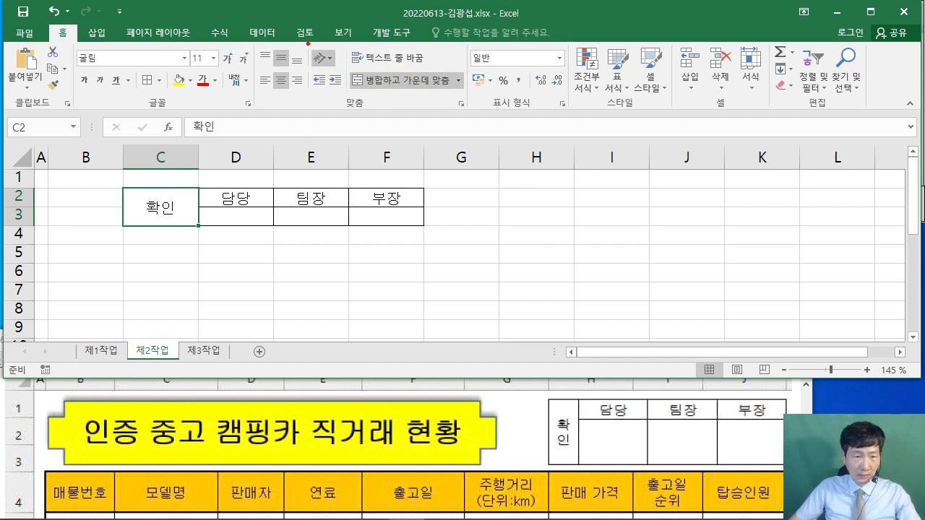
left_click_drag(309, 45, 340, 69)
left_click_drag(250, 141, 275, 160)
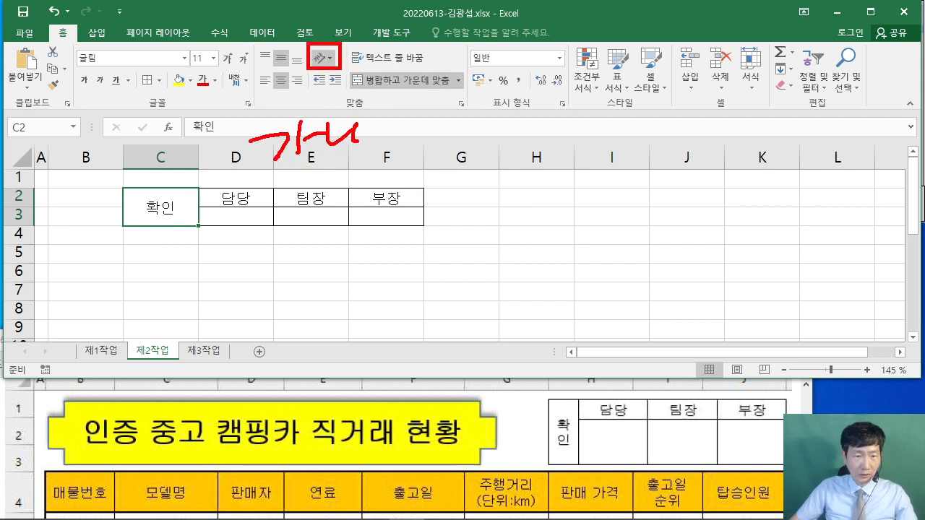
left_click_drag(311, 216, 356, 167)
left_click_drag(260, 108, 382, 220)
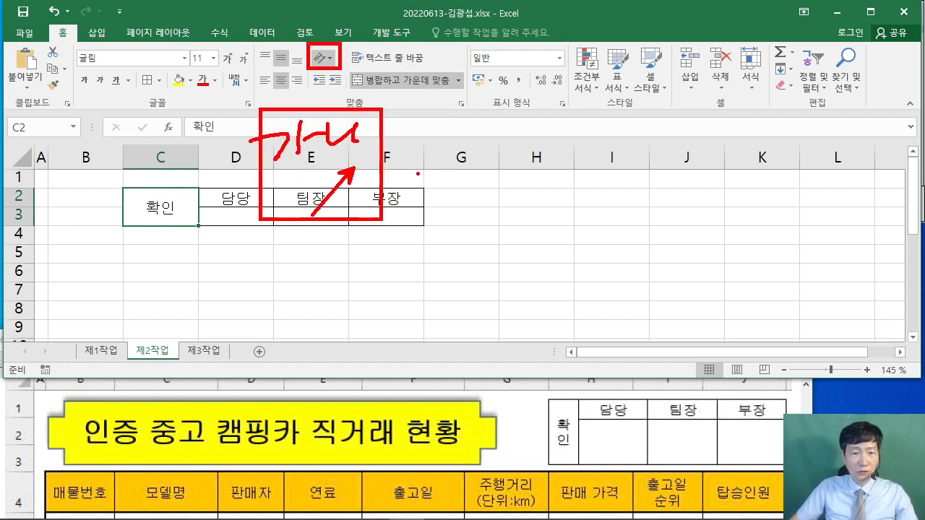
left_click_drag(442, 163, 461, 180)
left_click_drag(459, 163, 458, 190)
mouse_move(469, 153)
left_mouse_down()
mouse_move(468, 223)
mouse_move(521, 148)
left_mouse_up()
left_click_drag(480, 167, 520, 184)
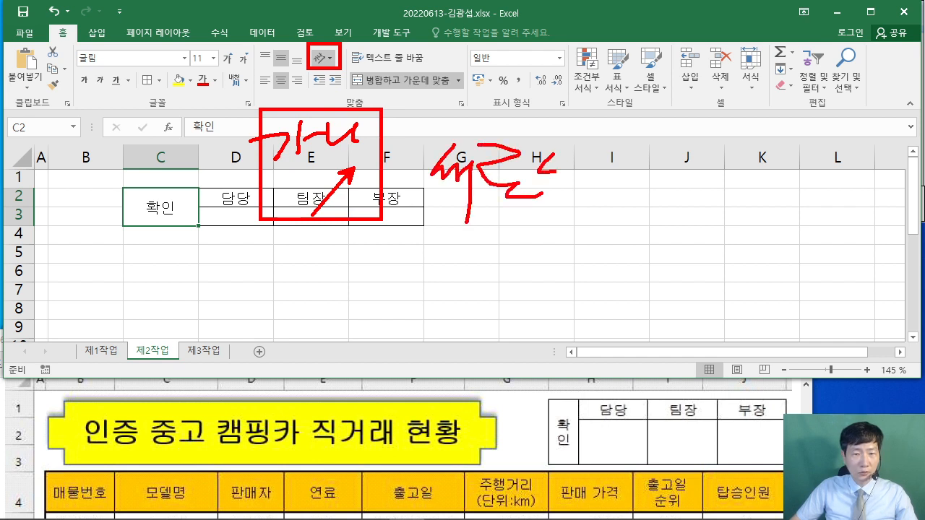
left_click_drag(578, 168, 607, 187)
left_click_drag(618, 160, 620, 217)
key("Escape")
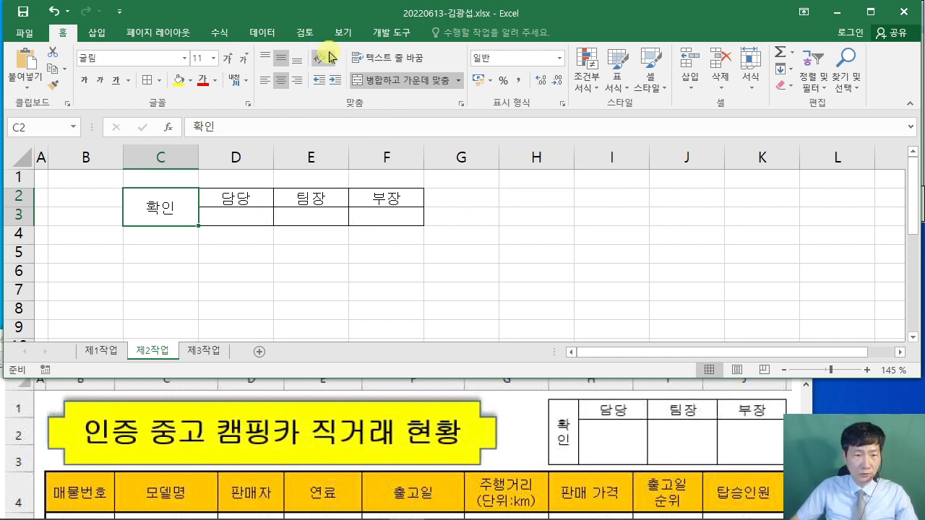
- Set the merged 확인 cell's orientation to Vertical Text
left_click(333, 61)
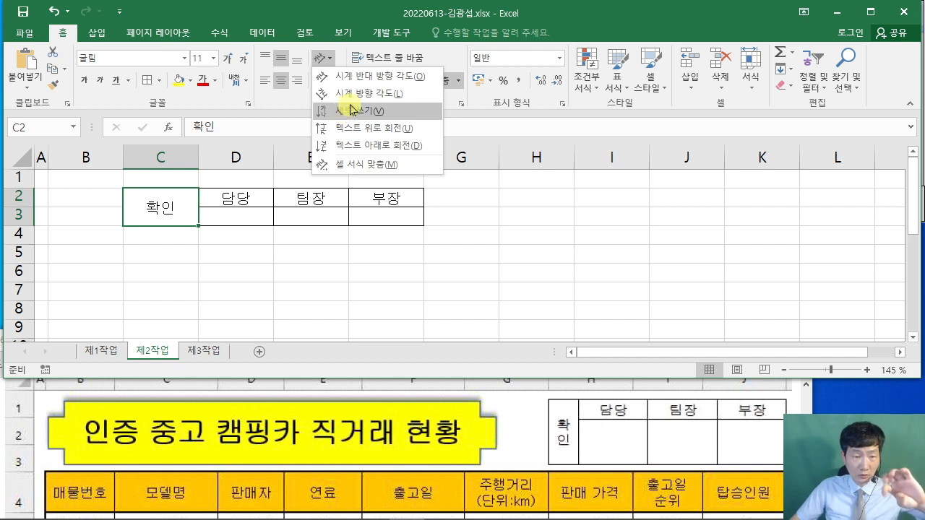
left_click(352, 109)
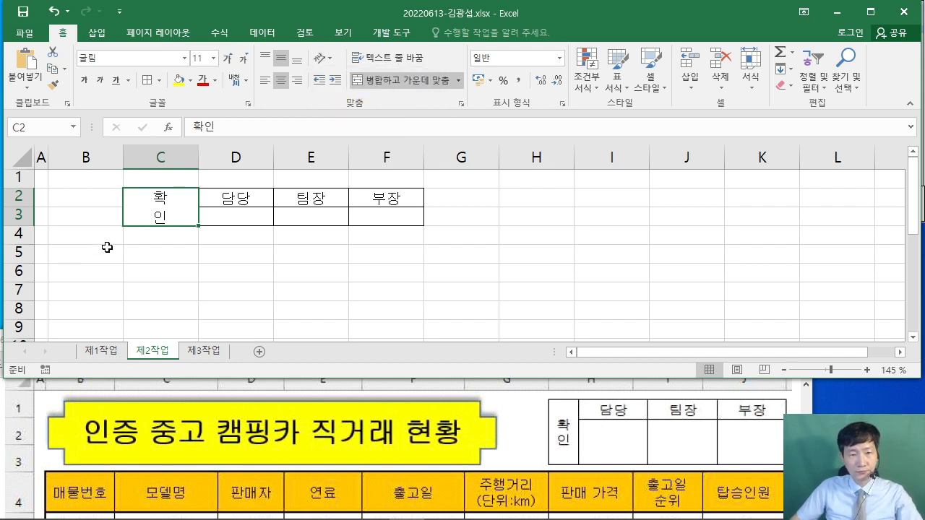
left_click(261, 277)
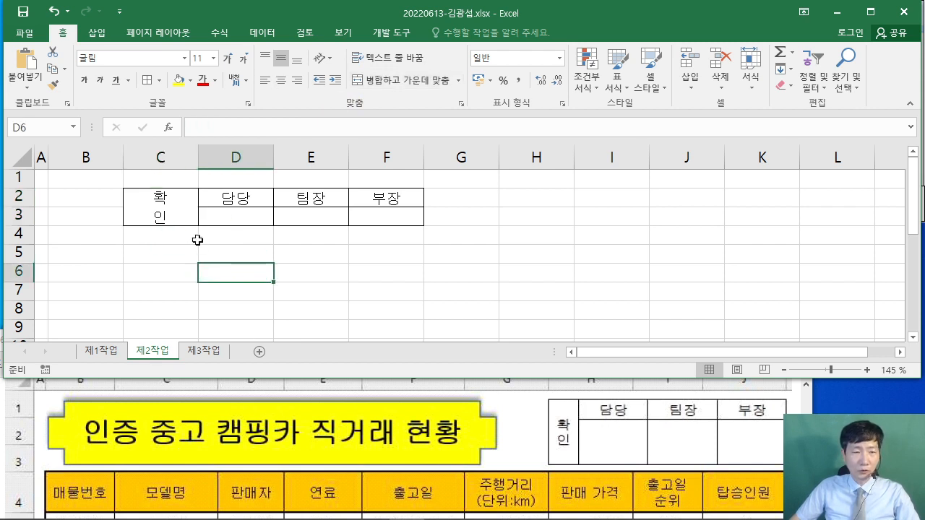
left_click_drag(143, 125, 200, 150)
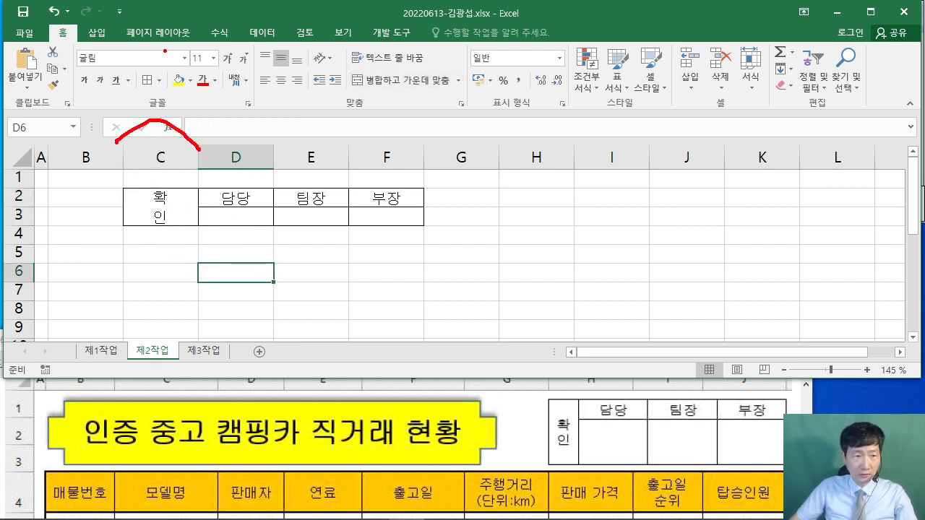
left_click_drag(165, 53, 201, 92)
left_click_drag(211, 143, 341, 128)
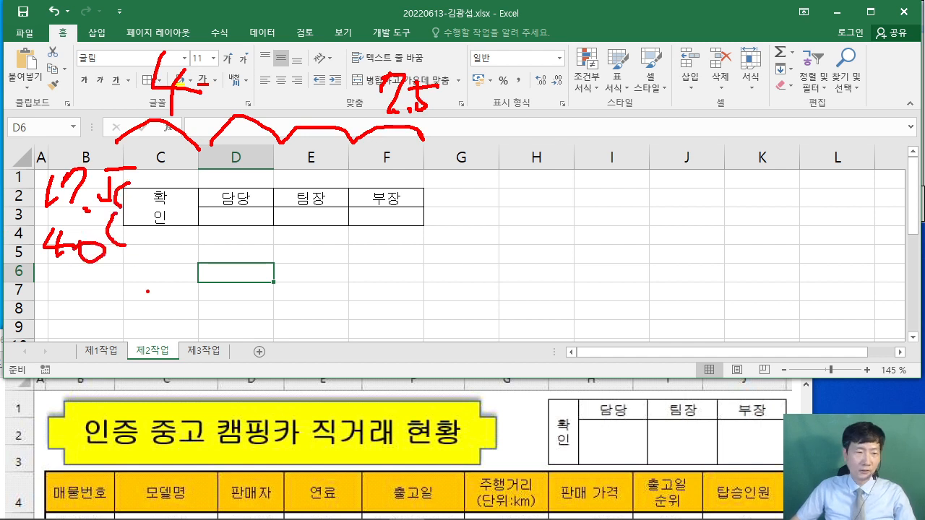
- Set column C width to 4 and columns D–F width to 7.5
left_click(161, 156)
right_click(168, 160)
left_click(222, 330)
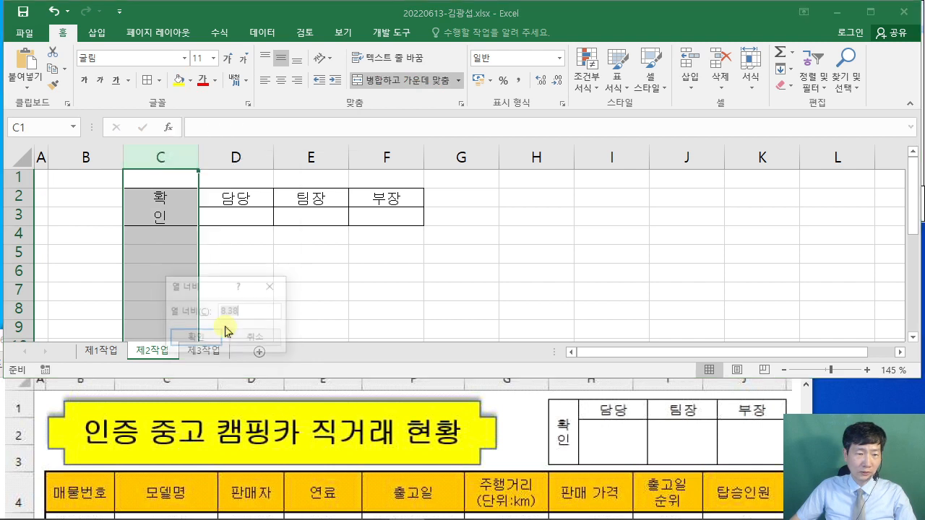
type("4")
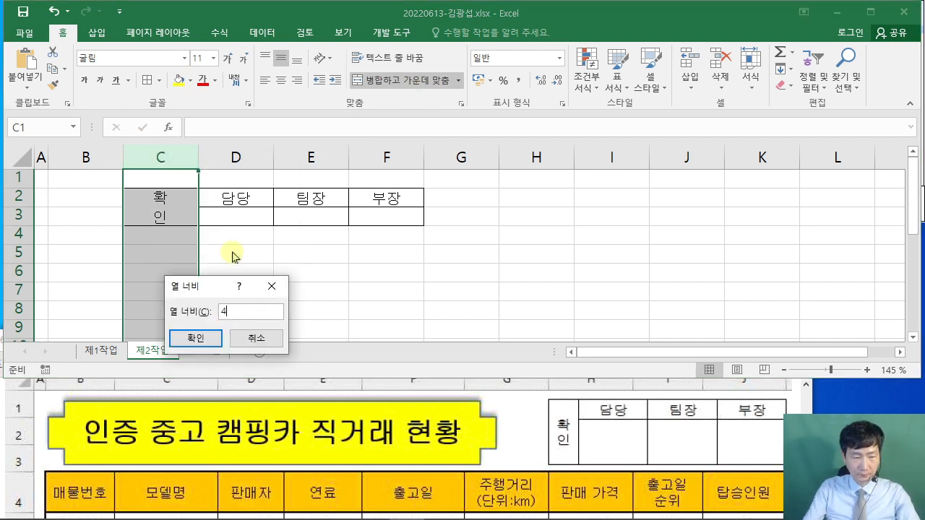
key("Return")
left_click_drag(200, 157, 335, 156)
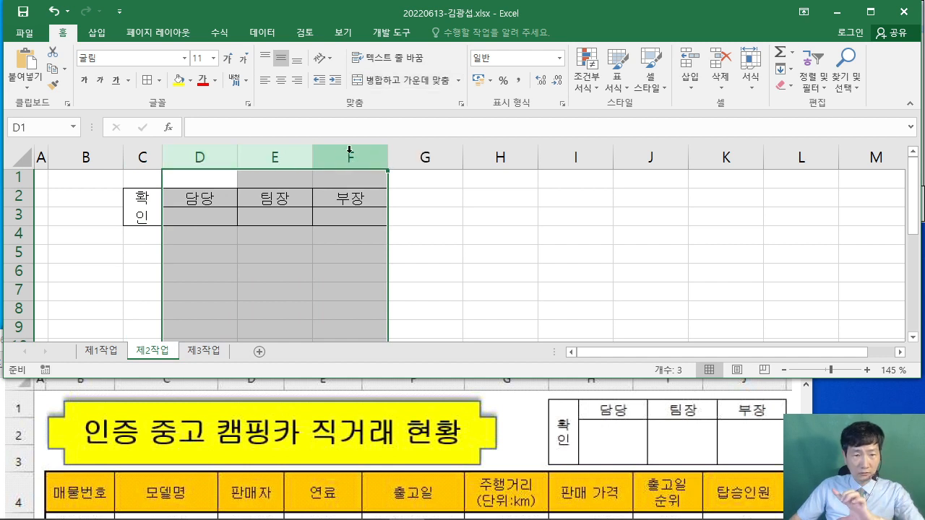
right_click(352, 157)
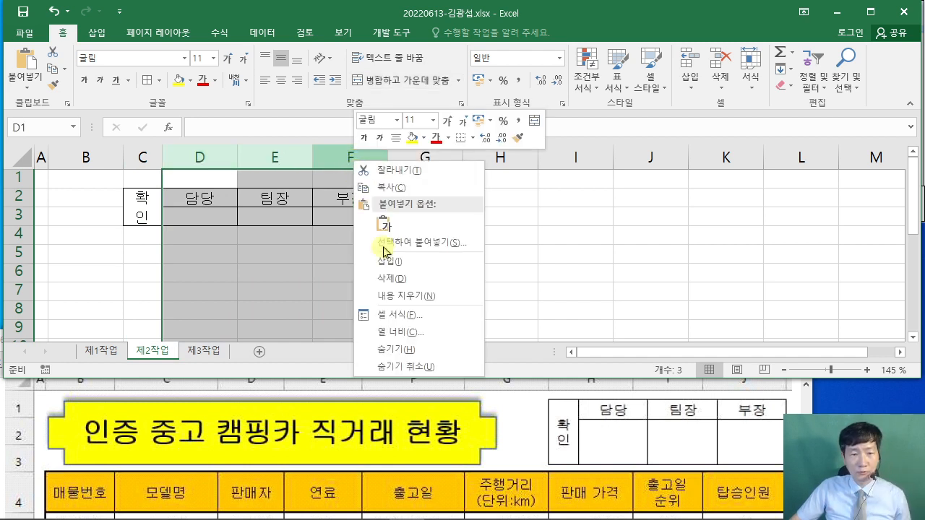
left_click(425, 330)
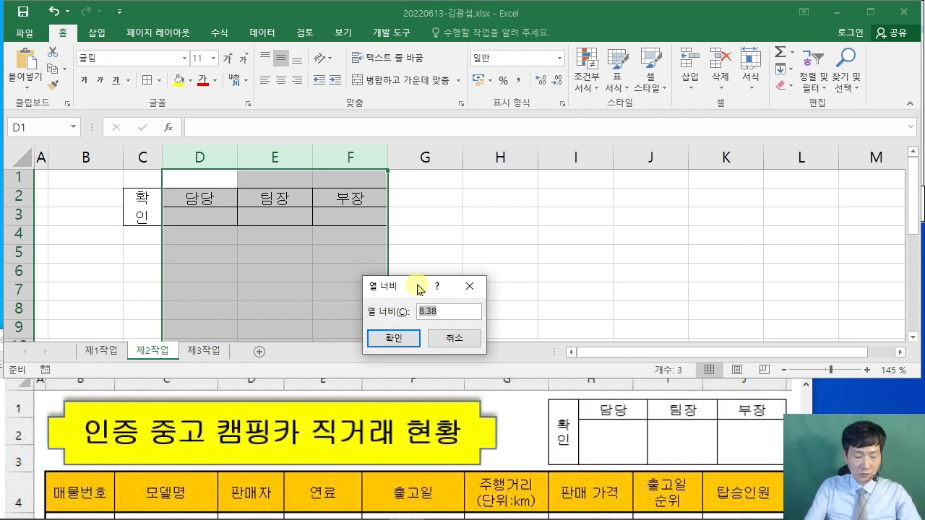
type("7.5")
key("Return")
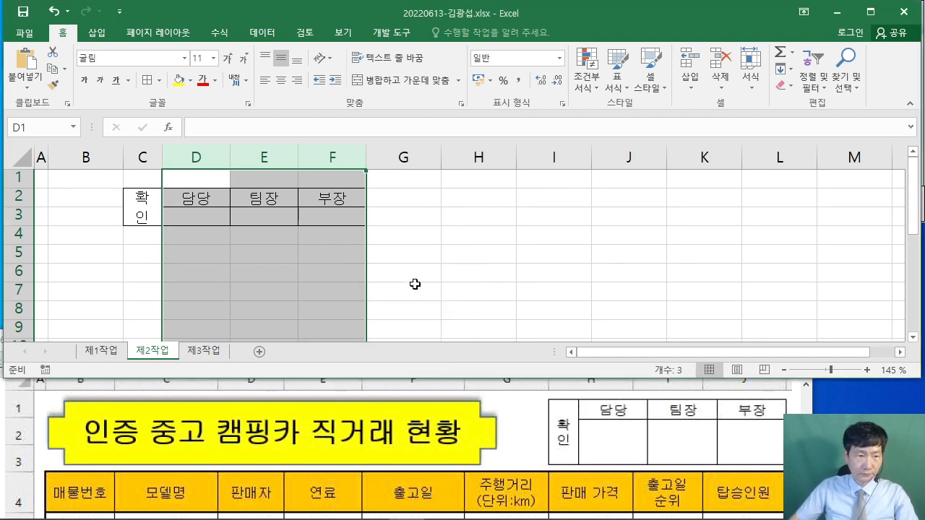
- Set row 2 height to 17.5 and row 3 height to 40
right_click(13, 195)
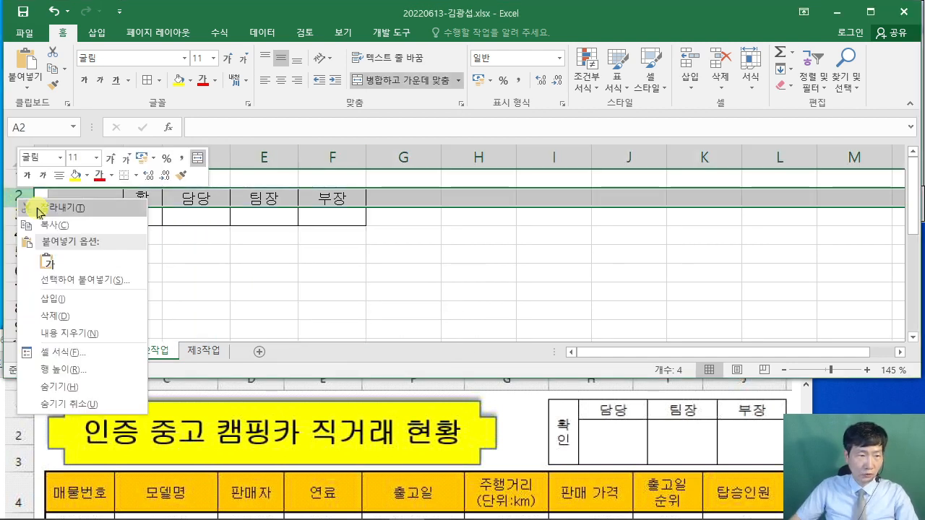
left_click(121, 368)
type("17.")
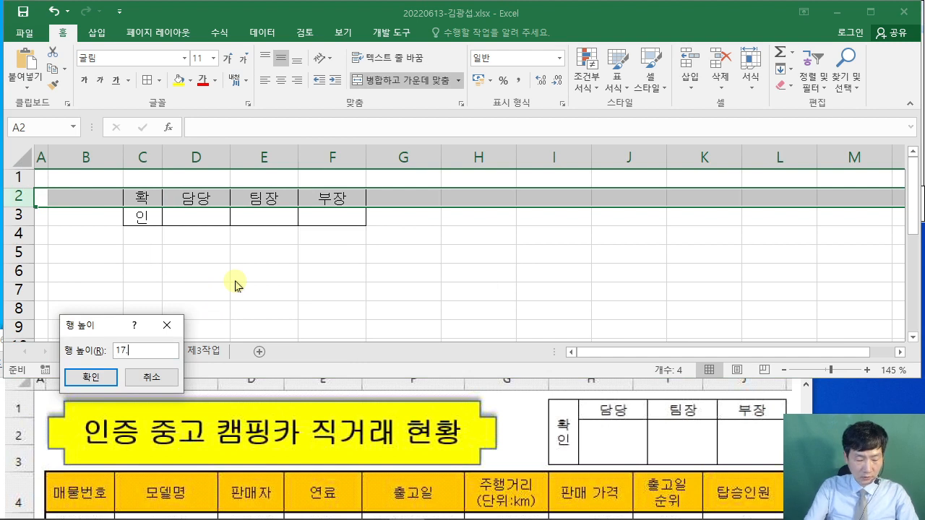
type("5")
key("Return")
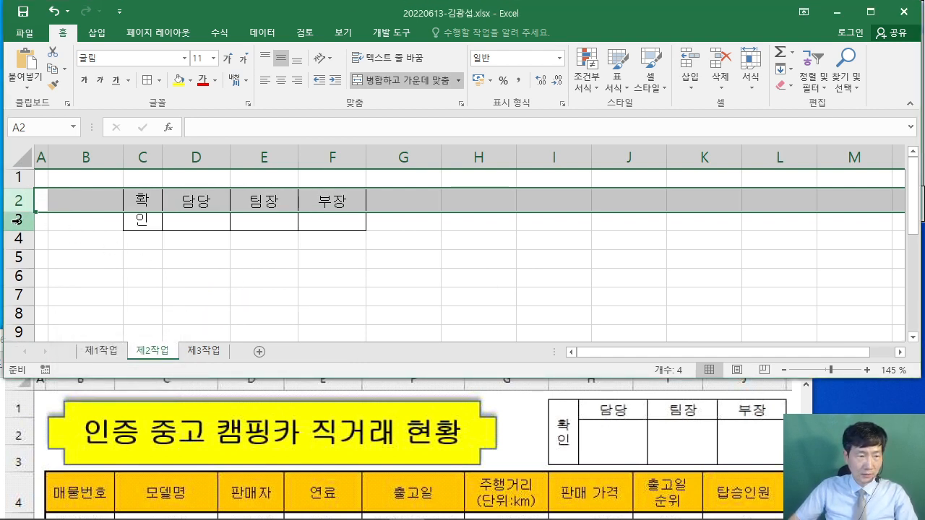
right_click(17, 220)
left_click(79, 388)
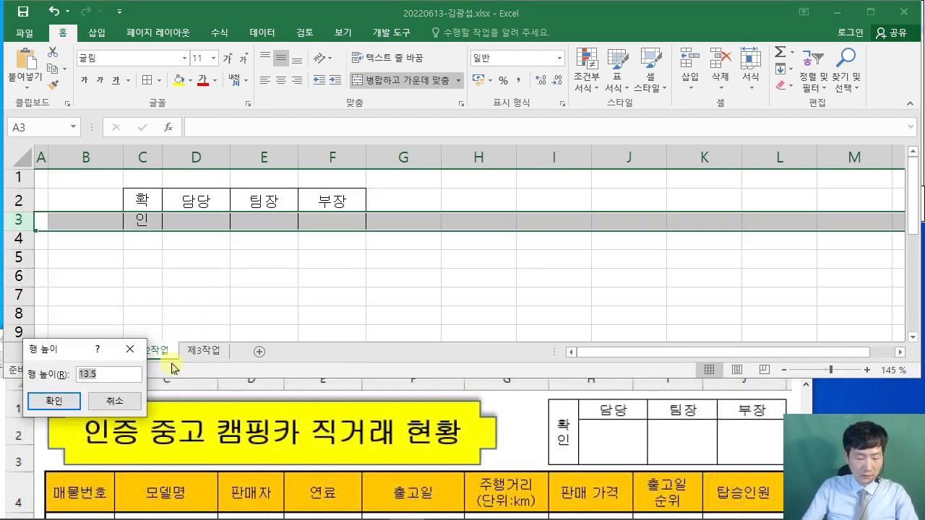
type("40")
key("Return")
- Mark the new column widths and row heights on screen, then select C2:F3
left_click(438, 302)
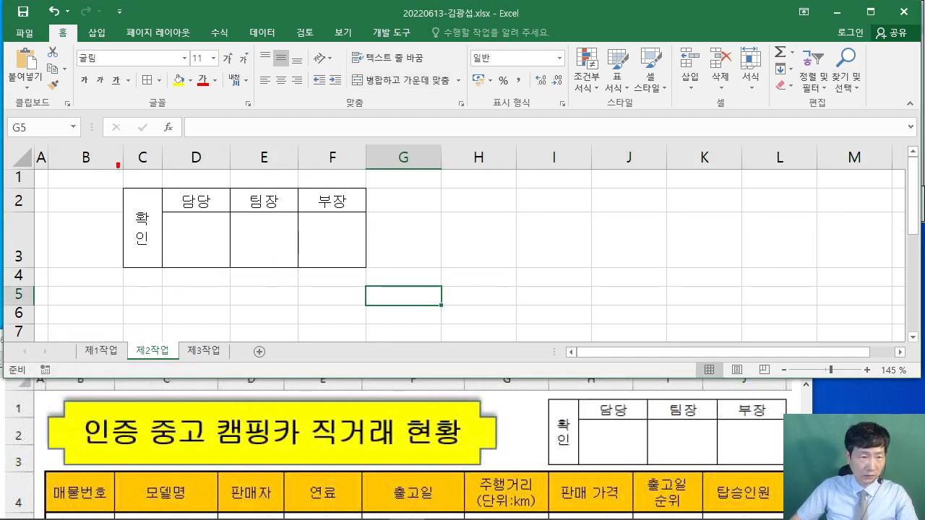
left_click_drag(165, 90, 165, 133)
left_click_drag(165, 155, 329, 136)
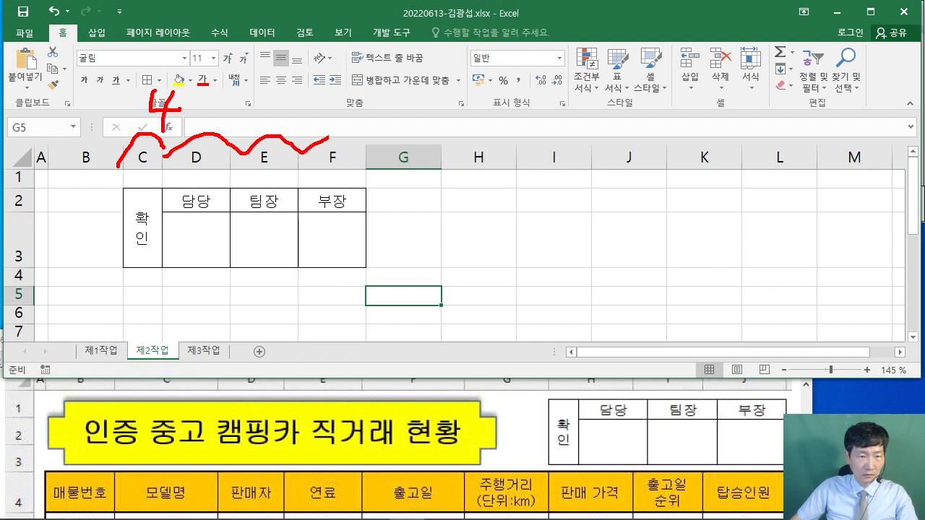
left_click_drag(341, 88, 350, 124)
left_click(374, 115)
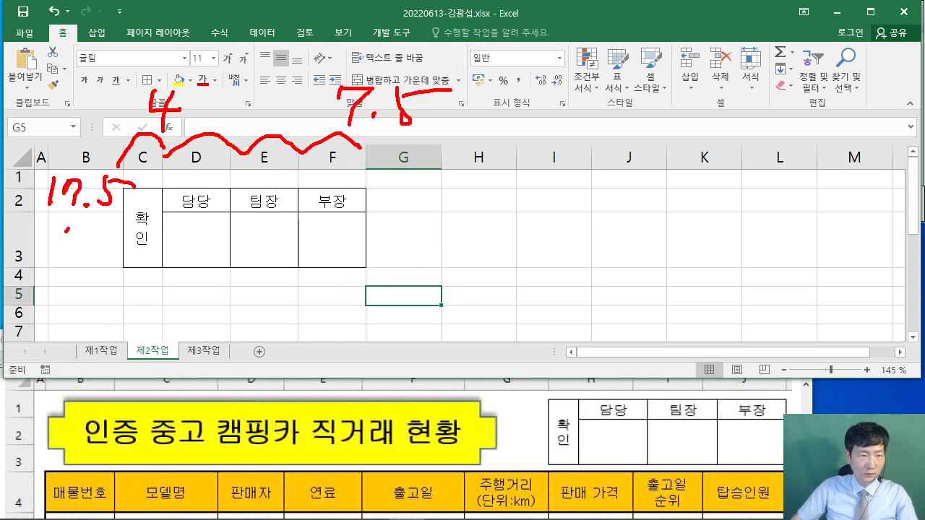
left_click_drag(67, 230, 78, 254)
left_click_drag(69, 243, 58, 271)
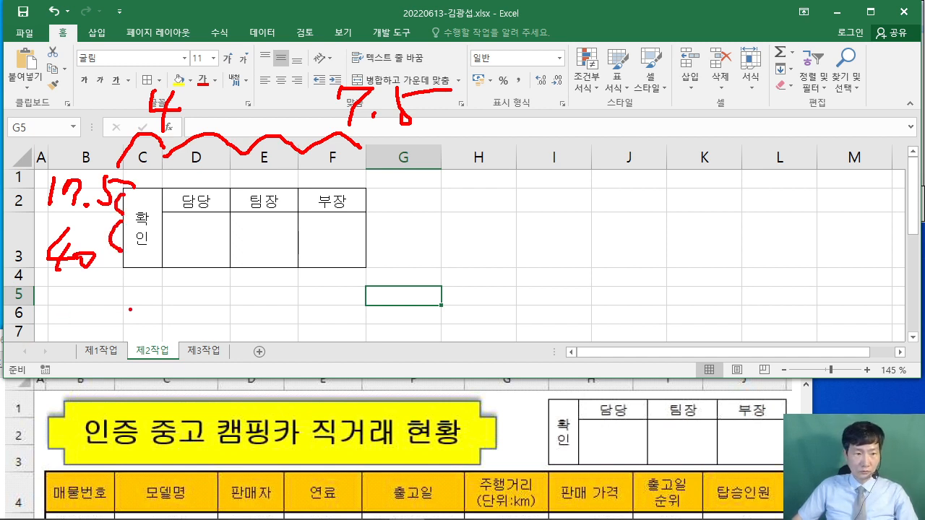
key("Escape")
left_click_drag(136, 222, 317, 226)
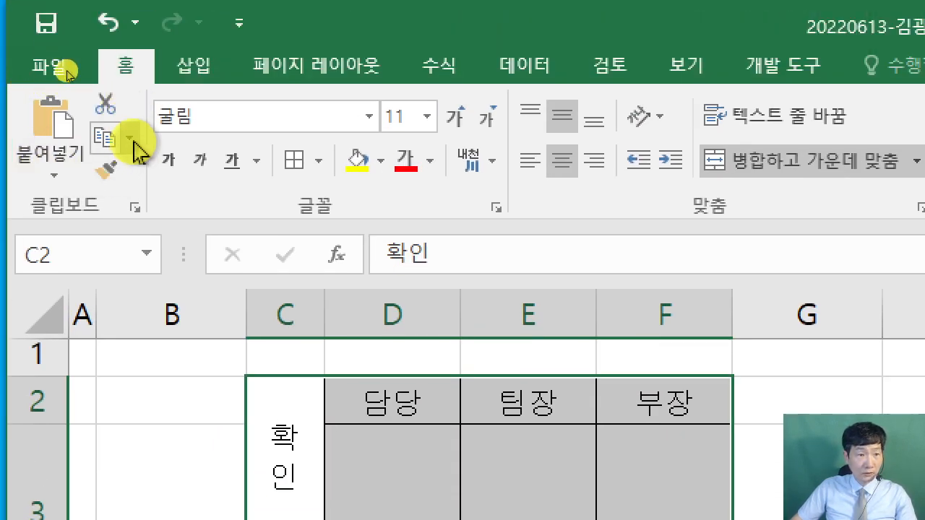
- Copy the C2:F3 approval box as a picture, then select H1 on 제1작업
left_click(129, 138)
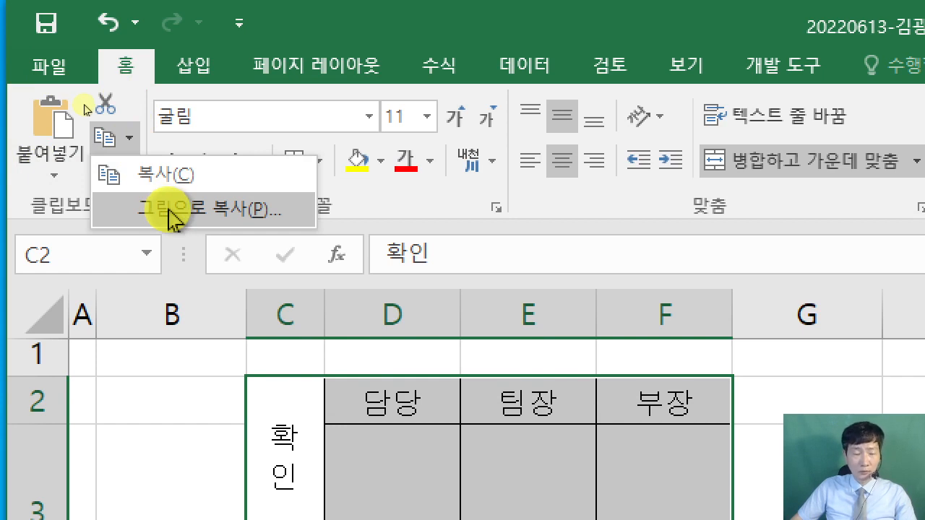
left_click(172, 211)
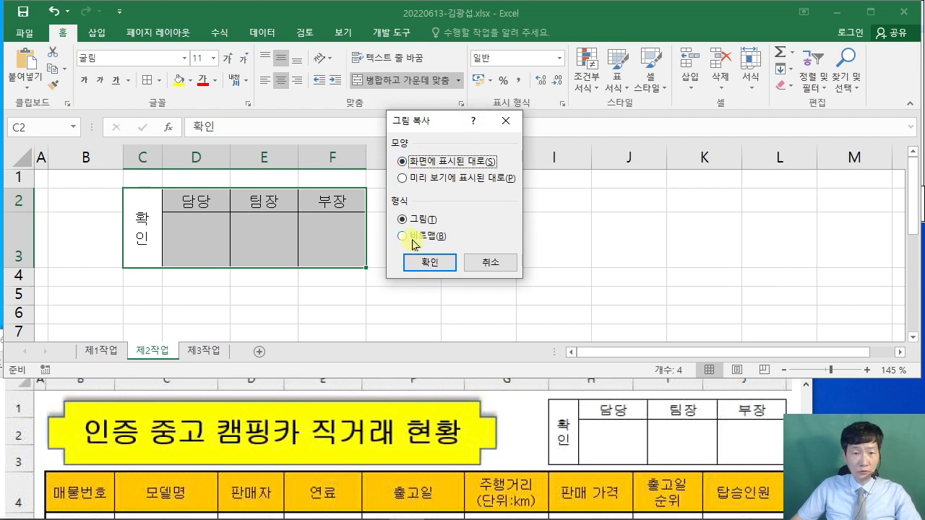
left_click(431, 263)
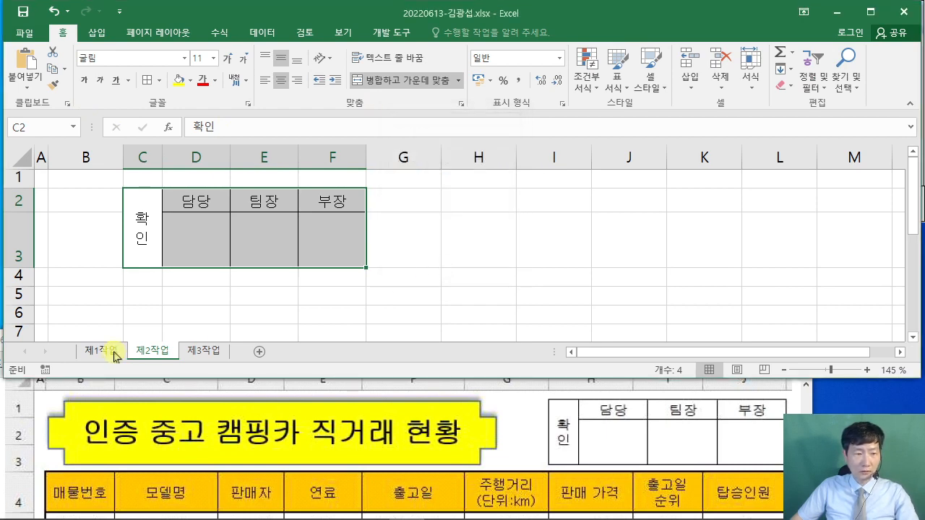
left_click(116, 353)
type("확이")
left_click(537, 180)
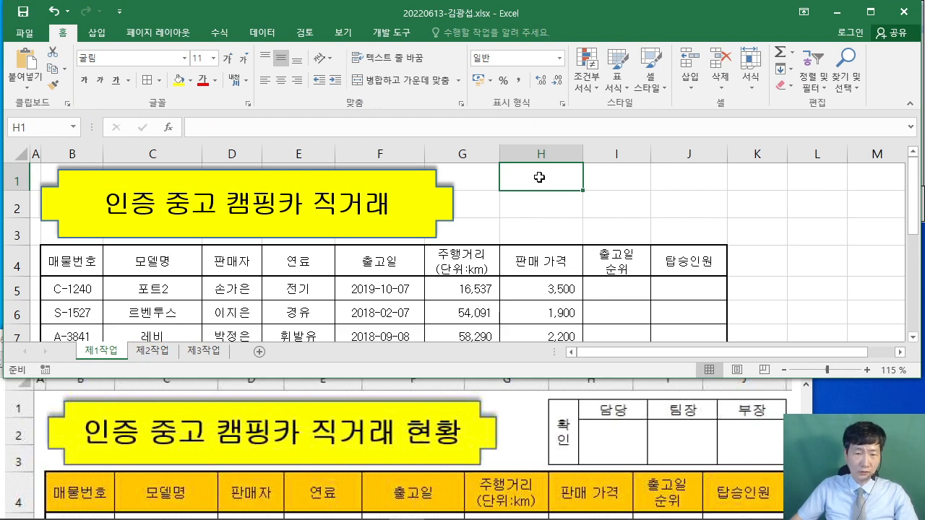
- Paste the approval picture at H1 and fit it across columns H–J beside the banner
right_click(539, 175)
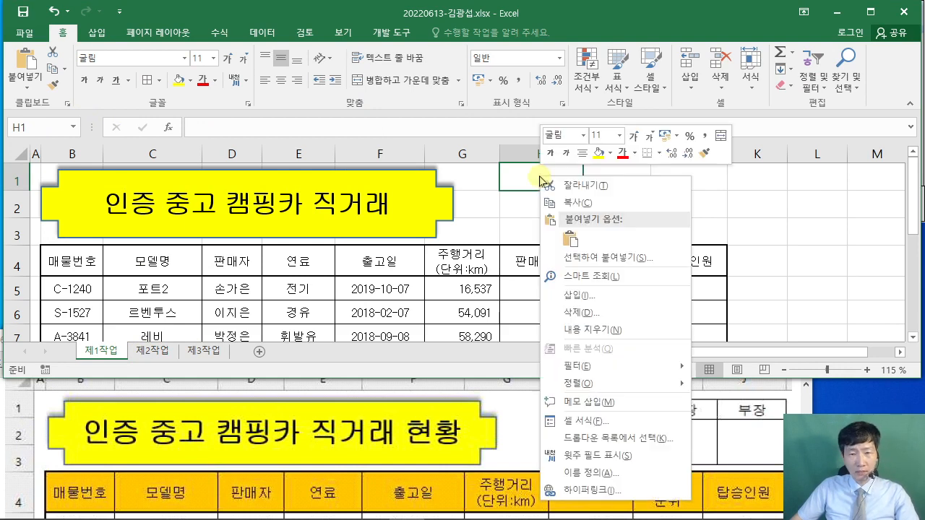
left_click(570, 240)
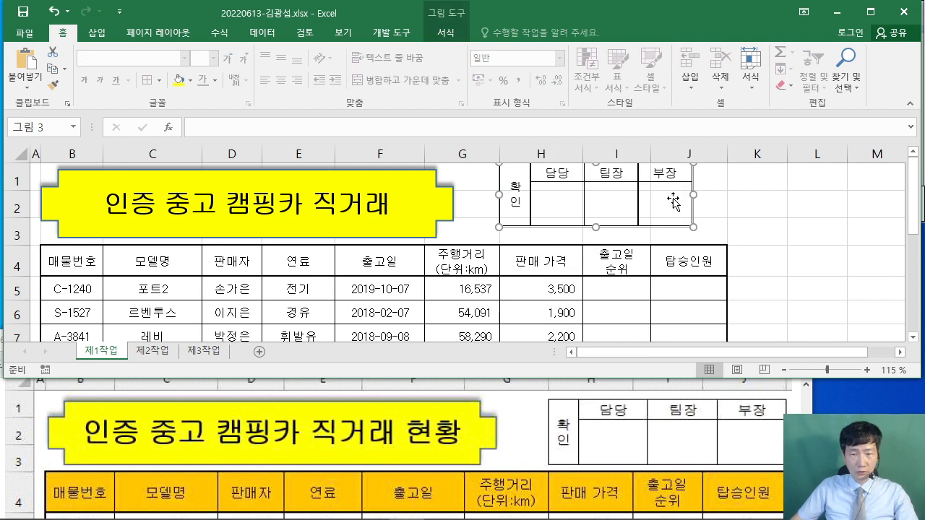
left_click_drag(673, 202, 705, 208)
left_click(538, 410)
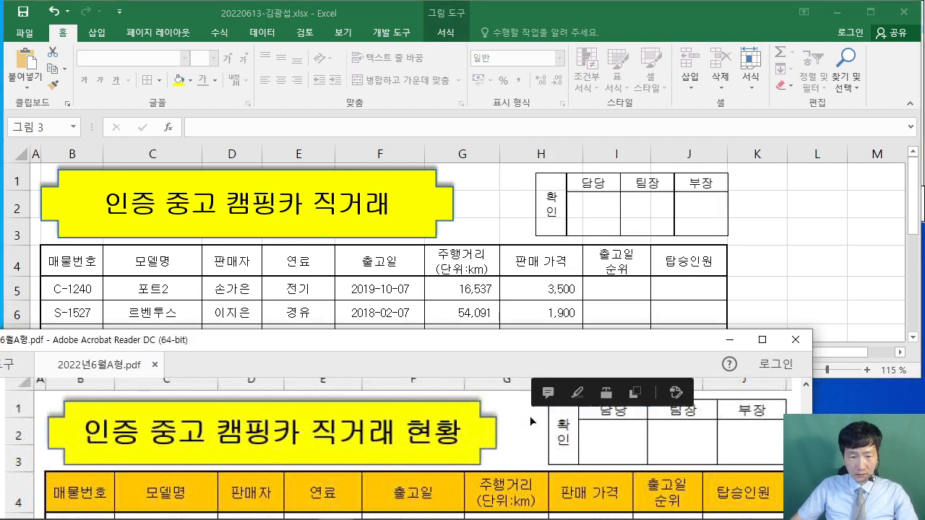
scroll(531, 416, "up", 1)
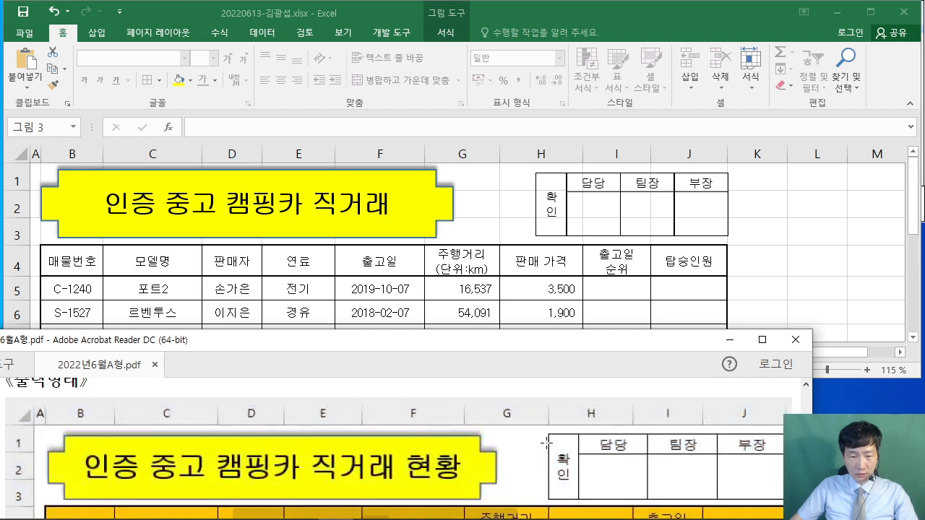
left_click(553, 209)
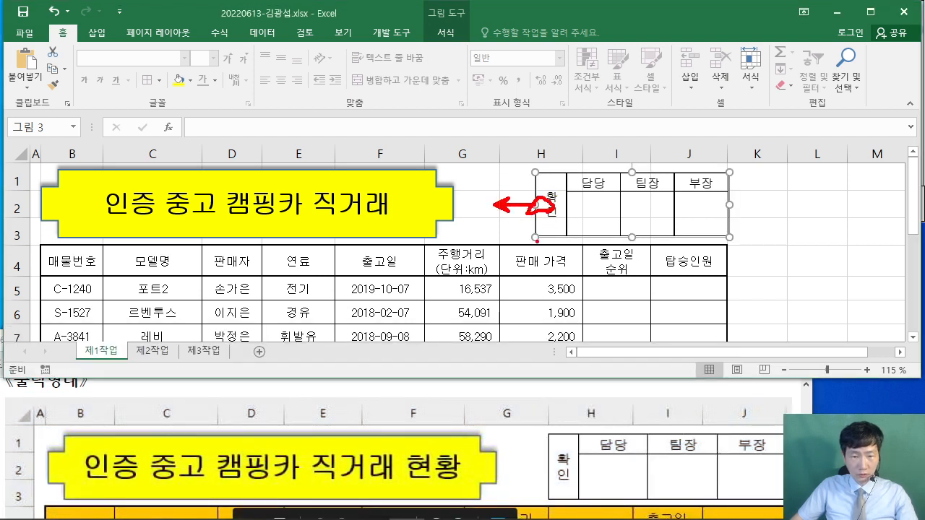
key("Escape")
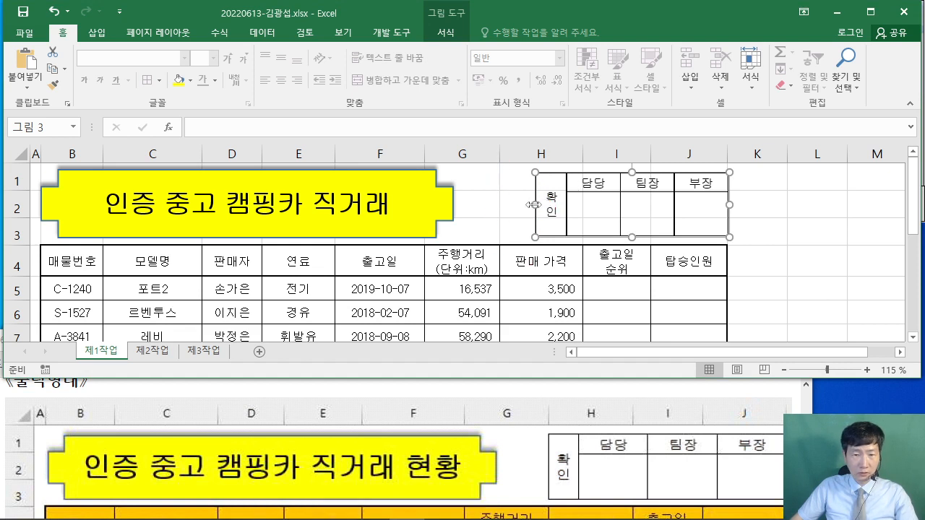
left_click_drag(534, 205, 499, 195)
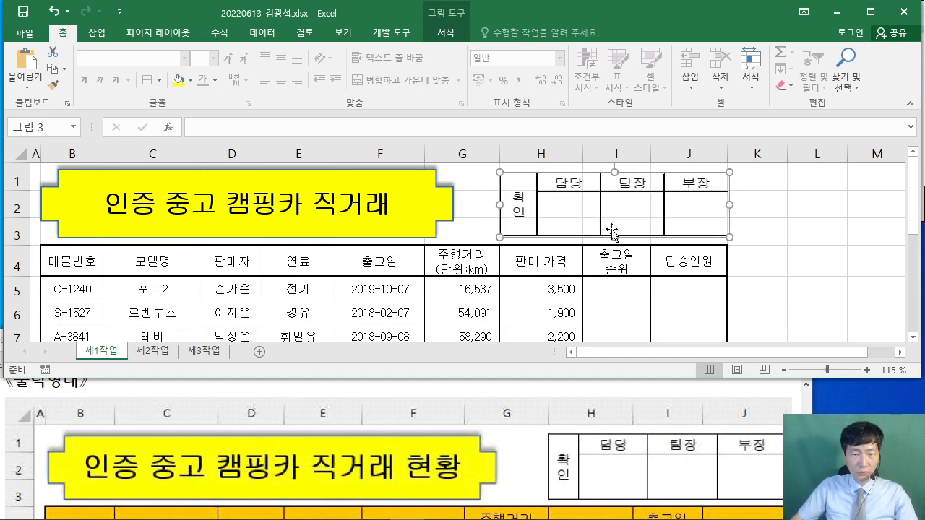
left_click(775, 224)
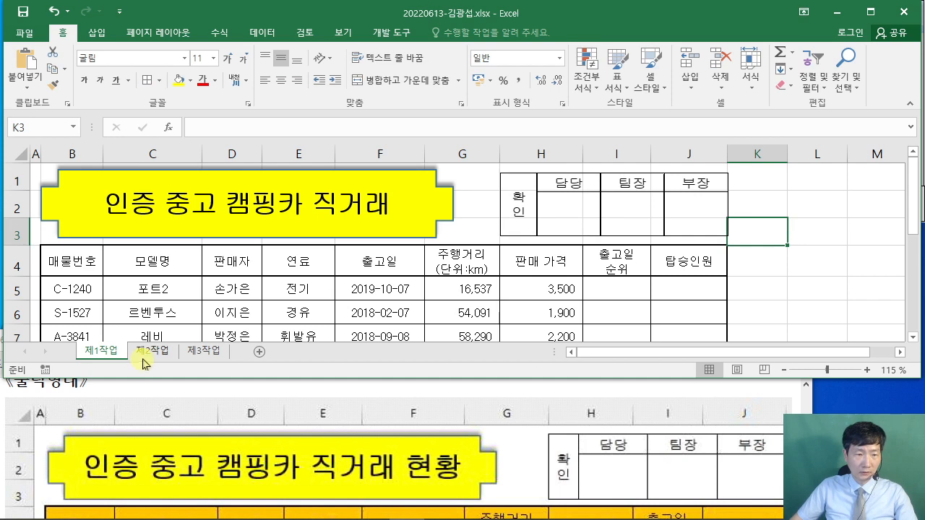
- Delete columns C–F and rows 2–3 on 제2작업, then return to 제1작업
left_click(151, 351)
left_click_drag(143, 158, 328, 150)
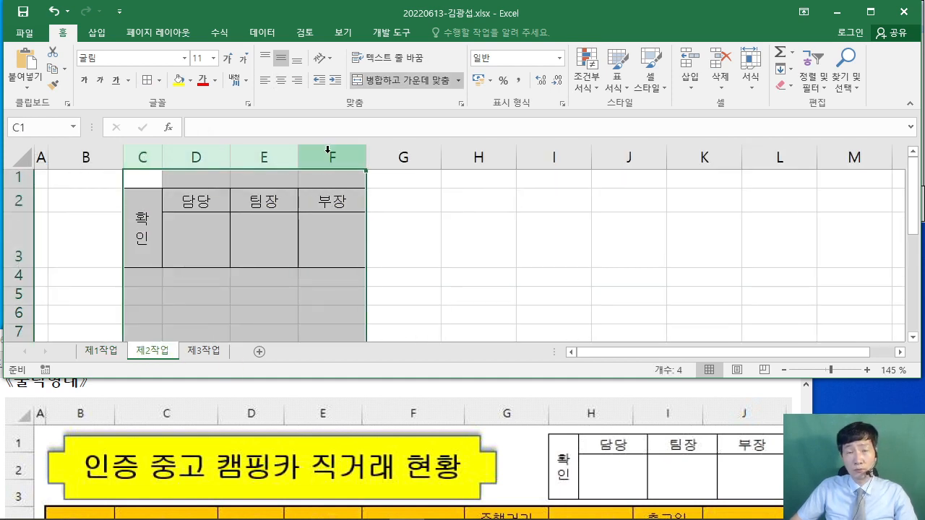
right_click(328, 150)
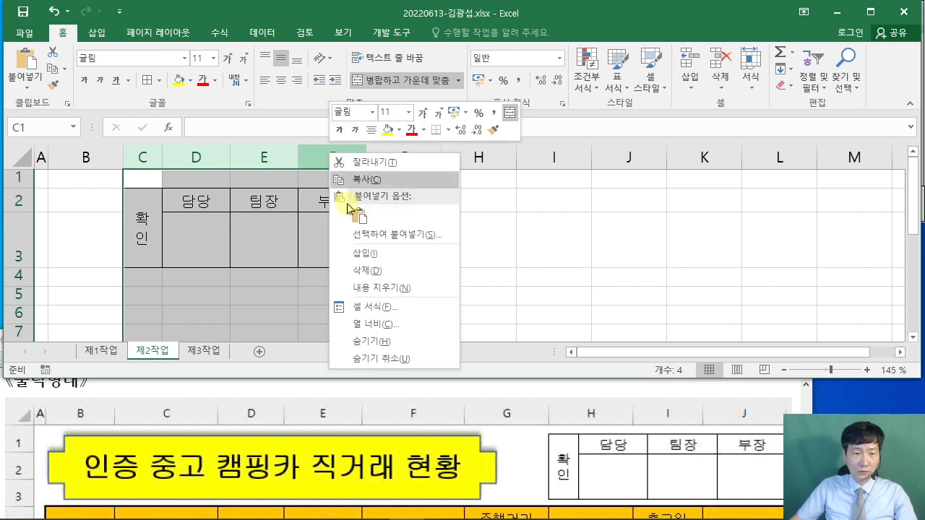
left_click(386, 266)
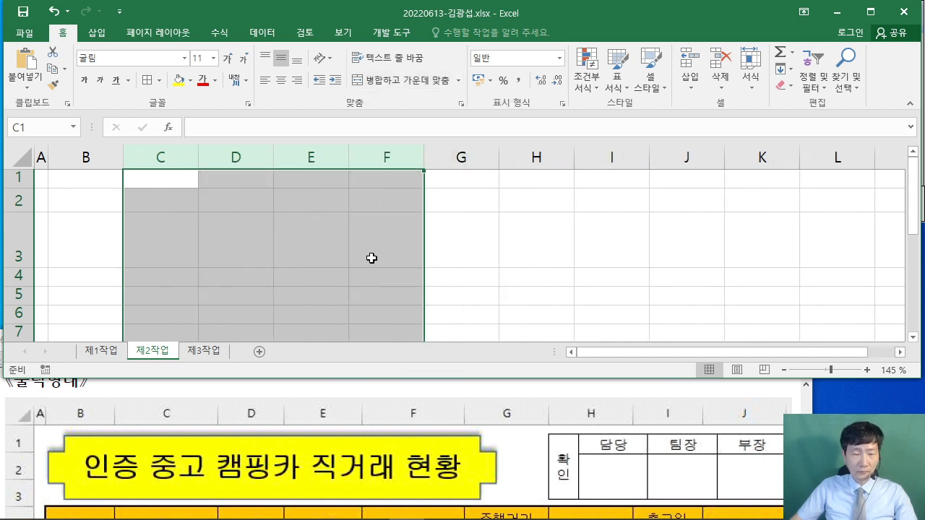
left_click_drag(20, 201, 12, 235)
right_click(12, 235)
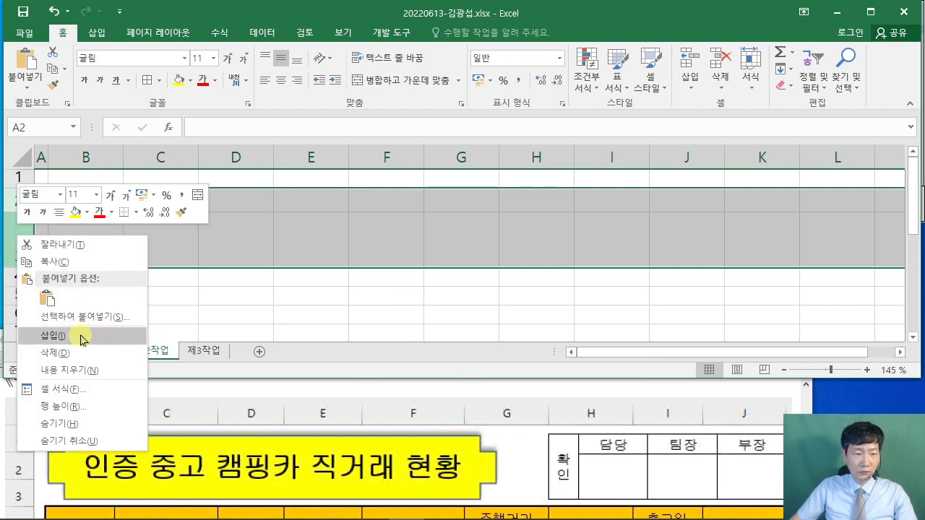
left_click(43, 348)
left_click(212, 284)
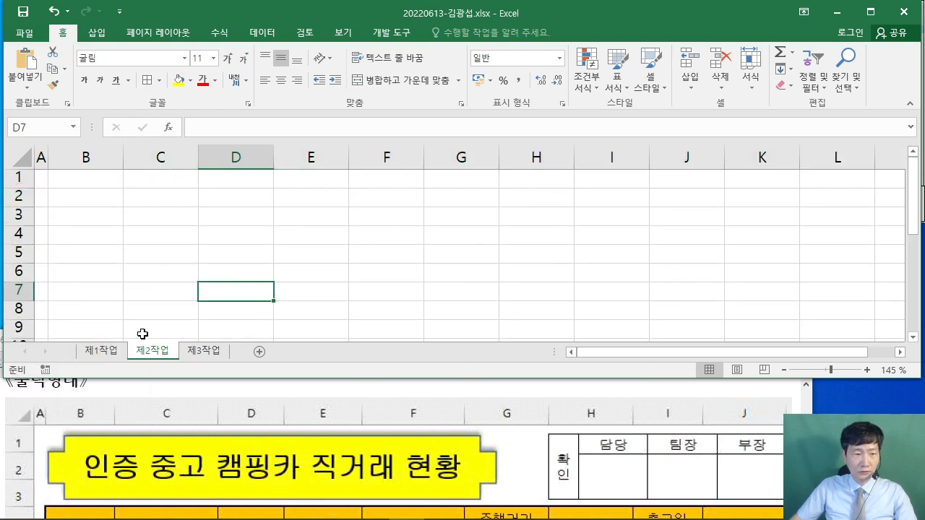
left_click(101, 350)
left_click(833, 248)
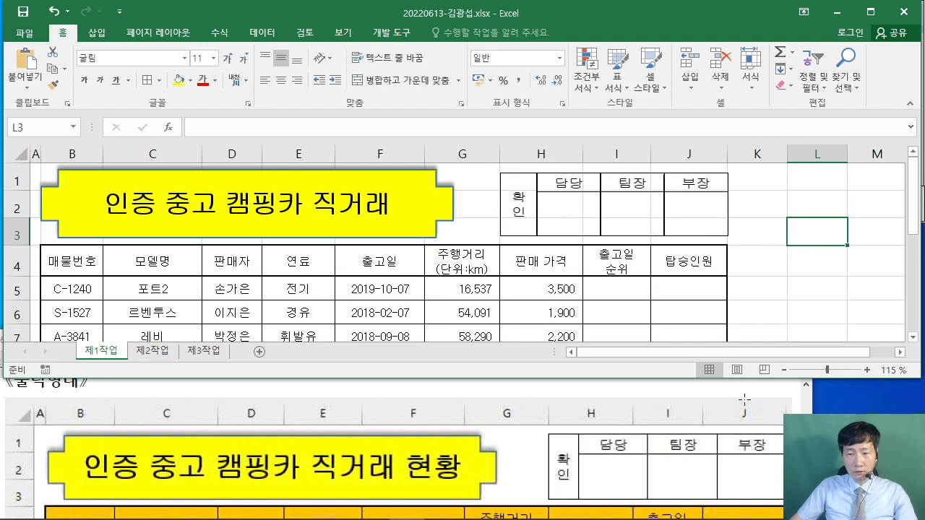
left_click(577, 395)
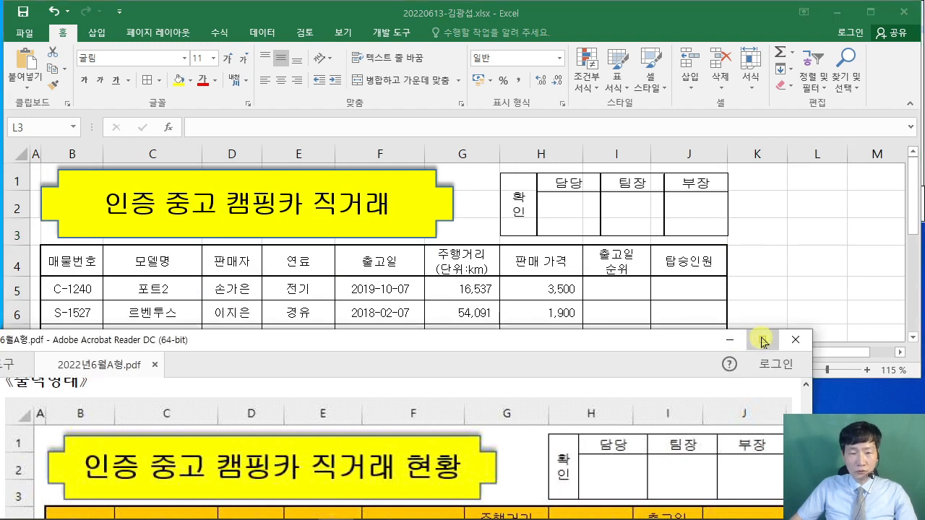
left_click(758, 279)
scroll(698, 289, "down", 6)
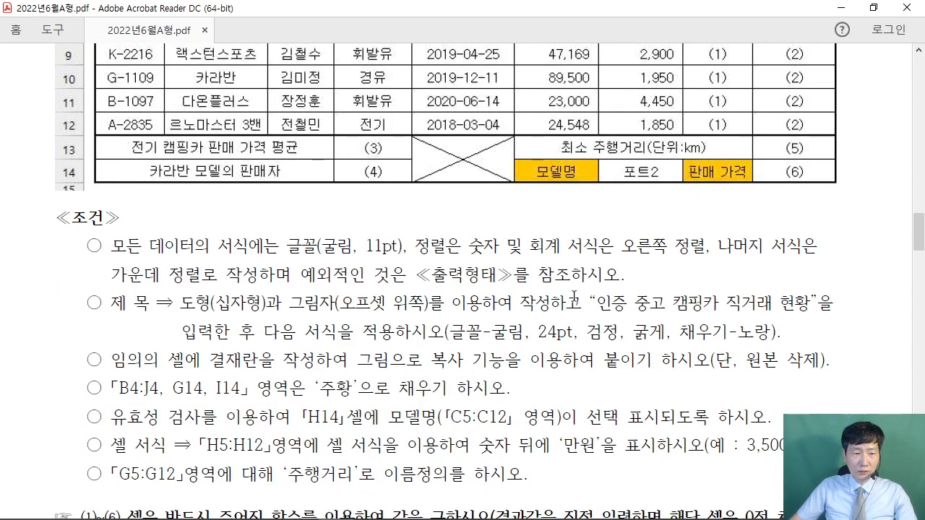
left_click_drag(111, 377, 498, 370)
left_click(459, 387)
scroll(510, 344, "up", 5)
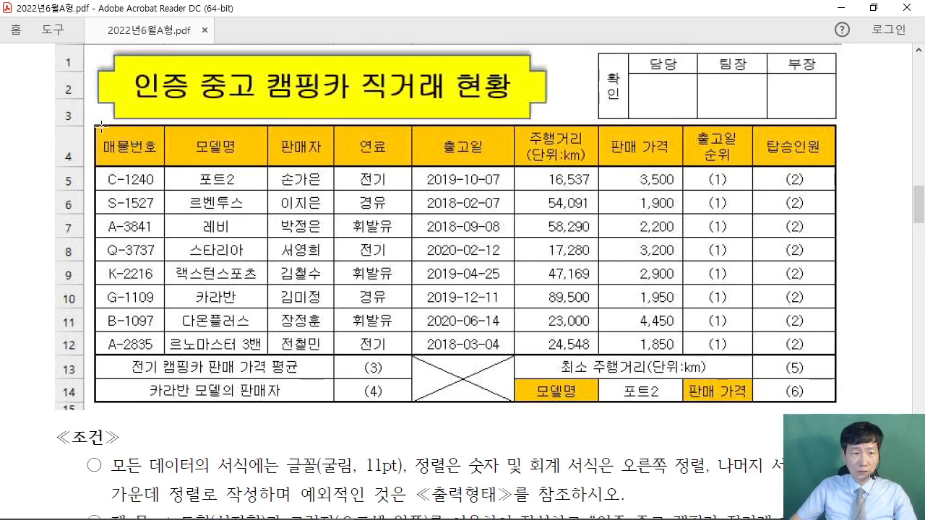
left_click_drag(101, 127, 834, 165)
left_click(559, 383)
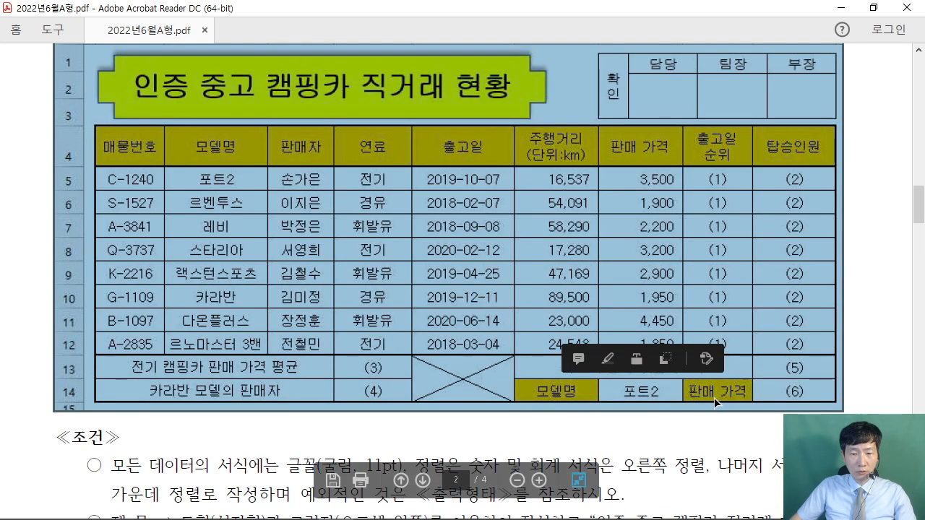
left_click(891, 326)
left_click(873, 8)
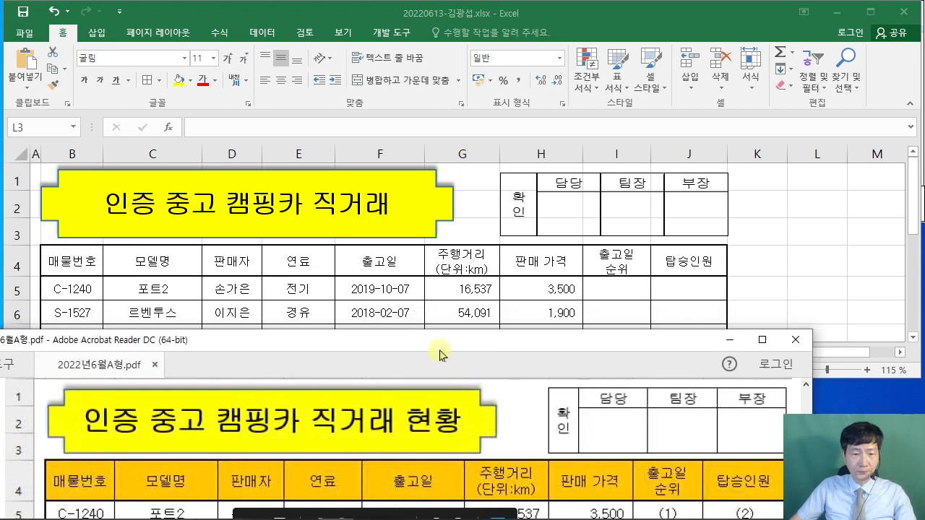
left_click(776, 264)
left_click_drag(71, 262, 664, 269)
scroll(465, 272, "down", 4)
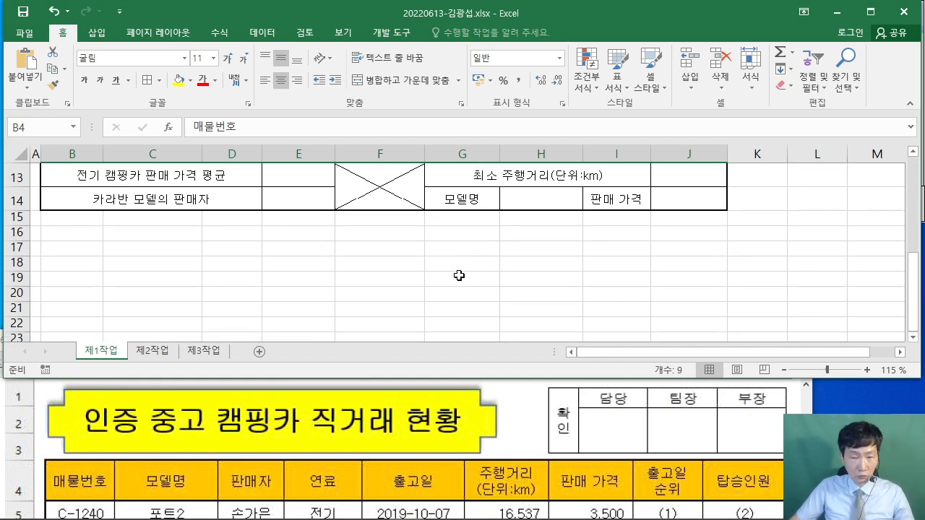
- Add G14 and I14 to the B4:J4 selection and apply the standard orange fill
left_click(471, 206, "ctrl")
left_click(604, 203, "ctrl")
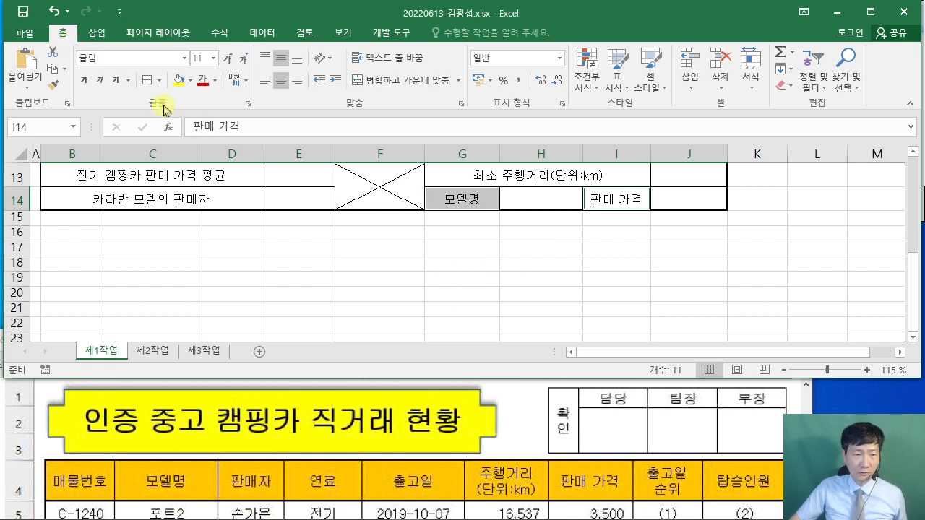
left_click(190, 80)
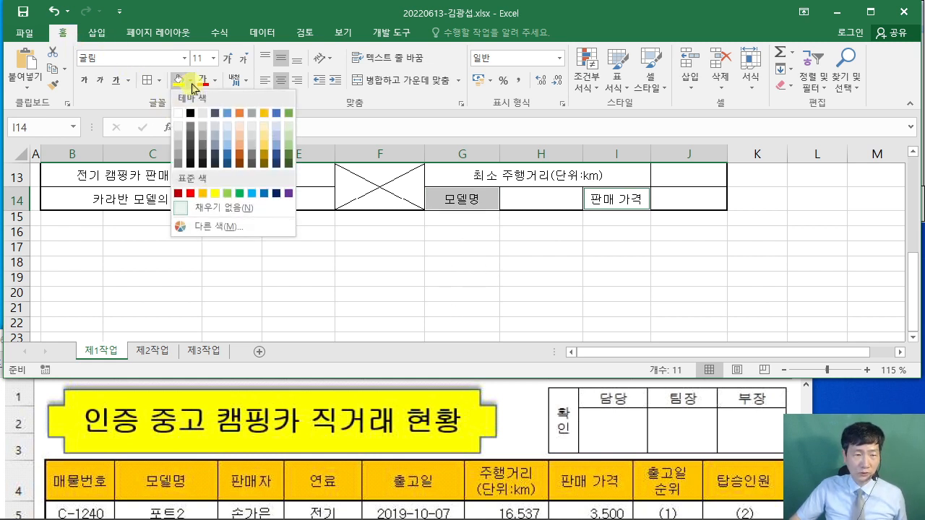
left_click(202, 193)
left_click(380, 293)
scroll(585, 256, "up", 2)
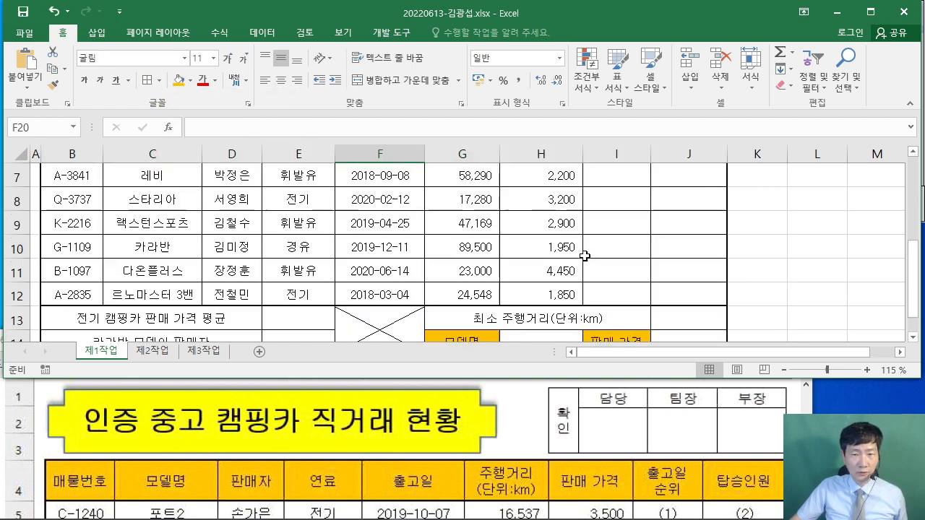
scroll(585, 256, "up", 2)
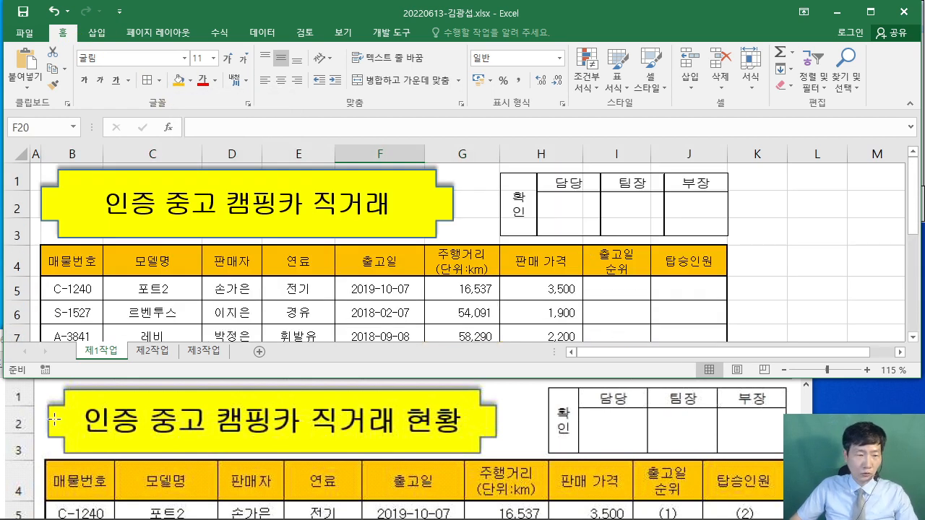
left_click(48, 391)
scroll(210, 411, "down", 4)
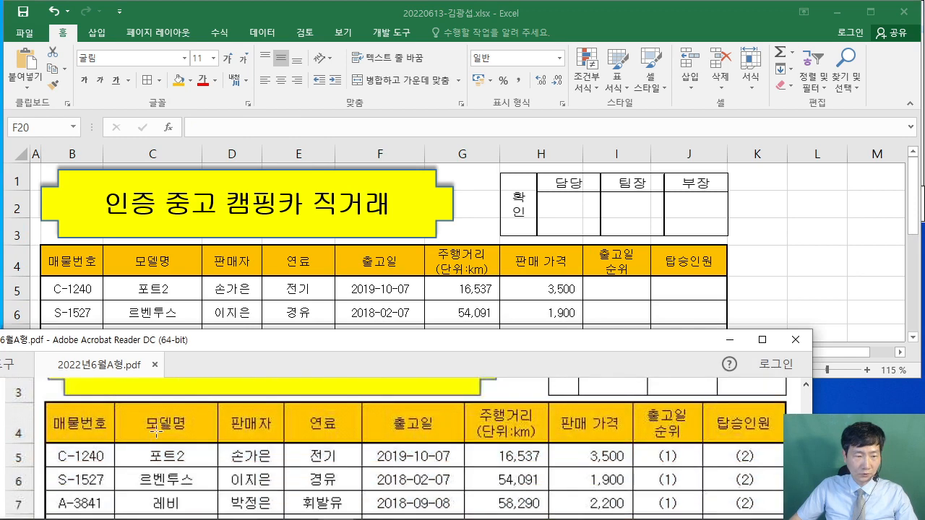
scroll(210, 411, "down", 5)
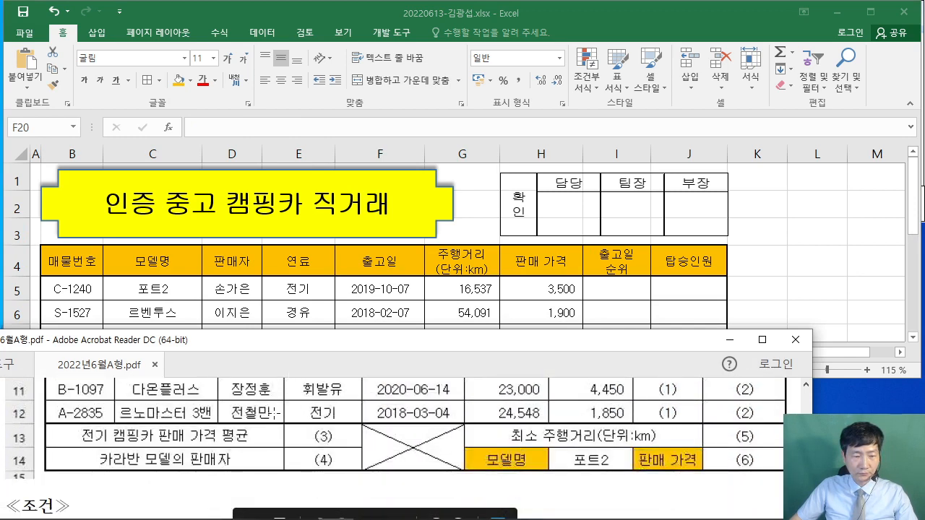
scroll(313, 444, "down", 5)
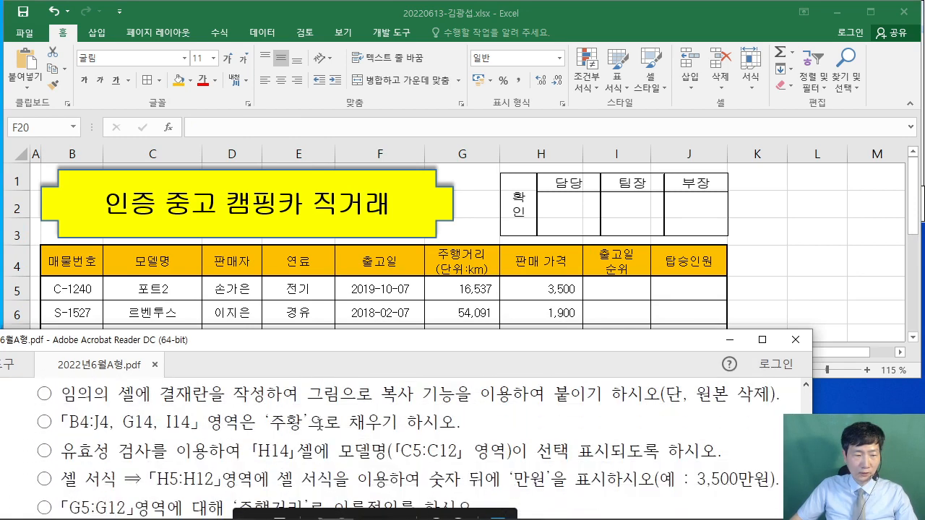
left_click_drag(60, 428, 243, 428)
left_click(271, 428)
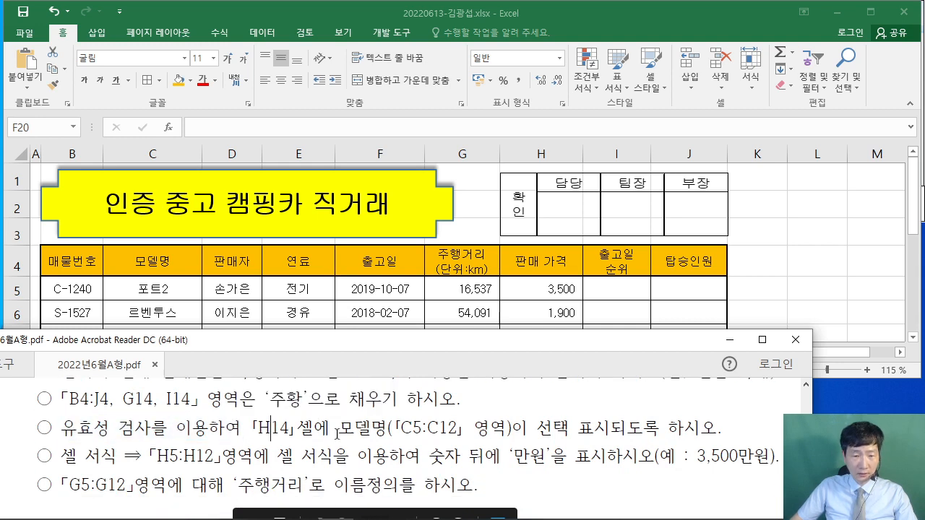
scroll(524, 413, "up", 1)
left_click(834, 277)
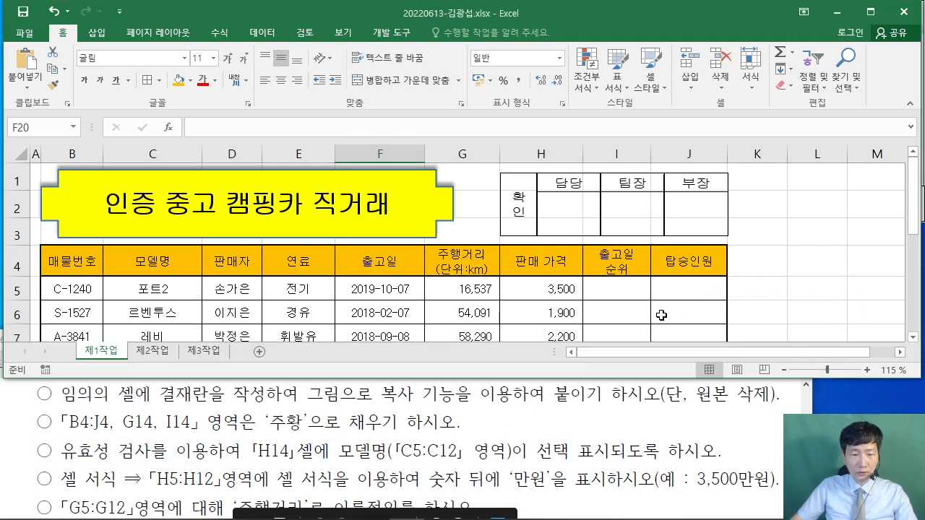
scroll(591, 297, "down", 3)
left_click(552, 277)
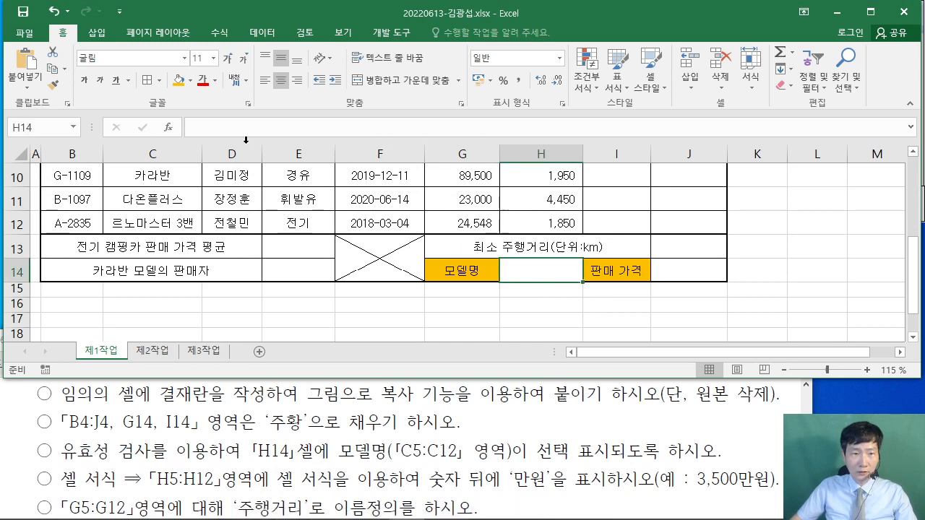
- Add a List data-validation rule to H14 with source C5:C12
left_click(262, 33)
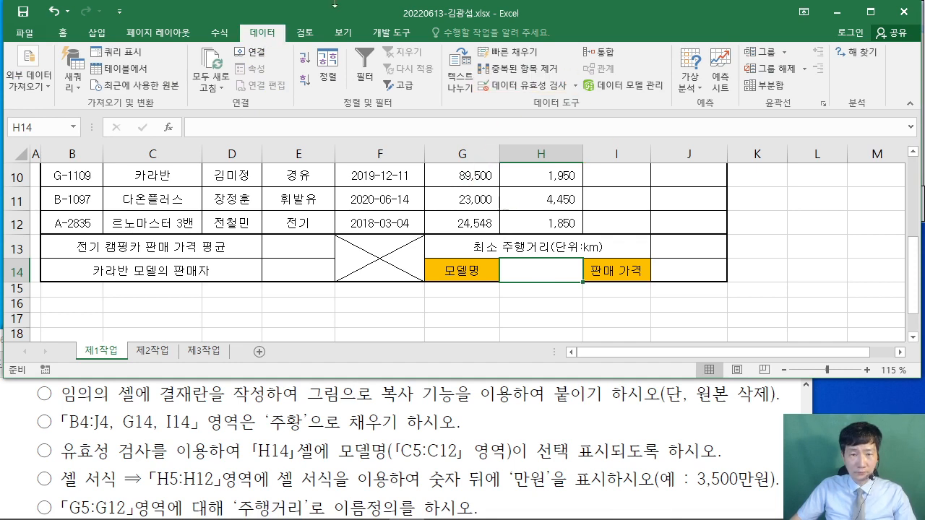
left_click(521, 83)
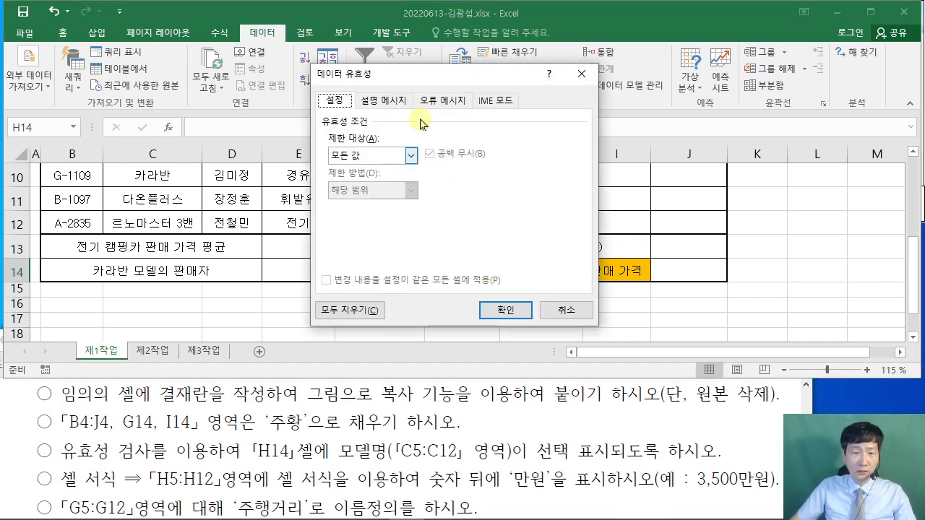
left_click_drag(433, 81, 519, 58)
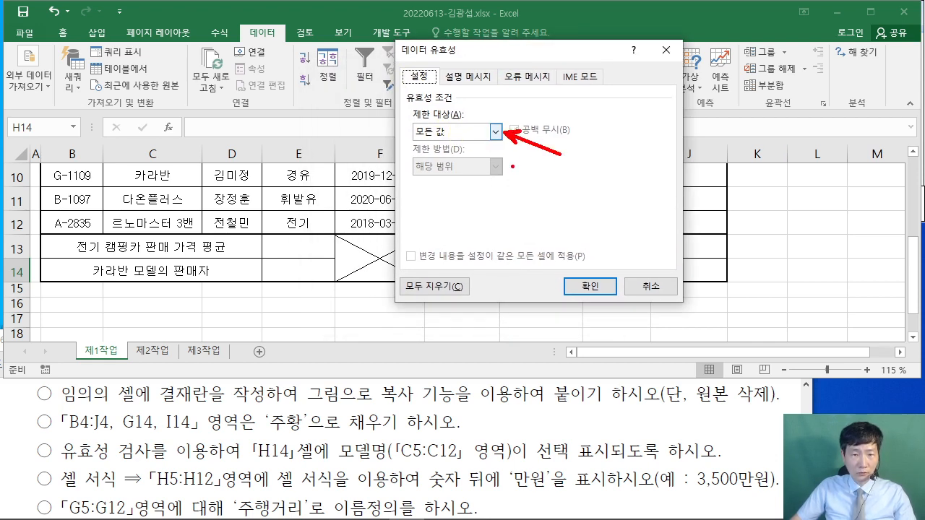
left_click(496, 132)
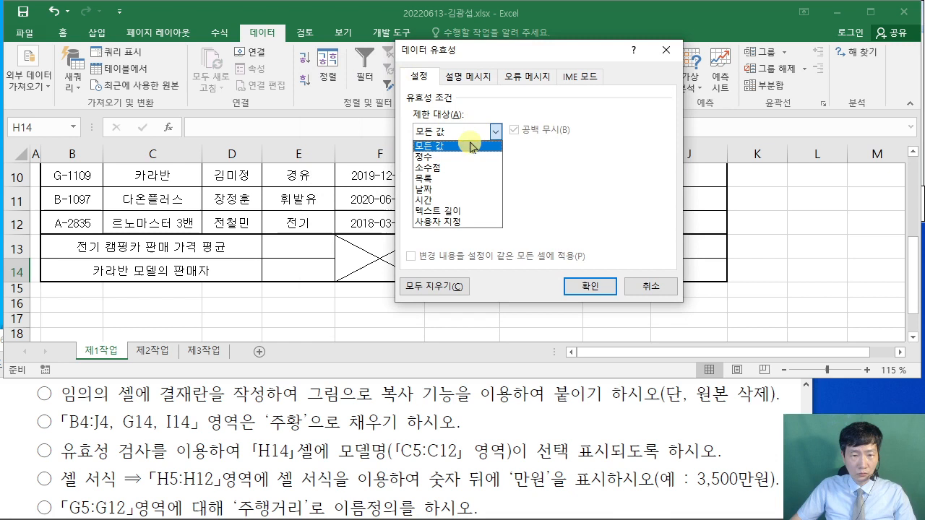
left_click(449, 182)
left_click(433, 199)
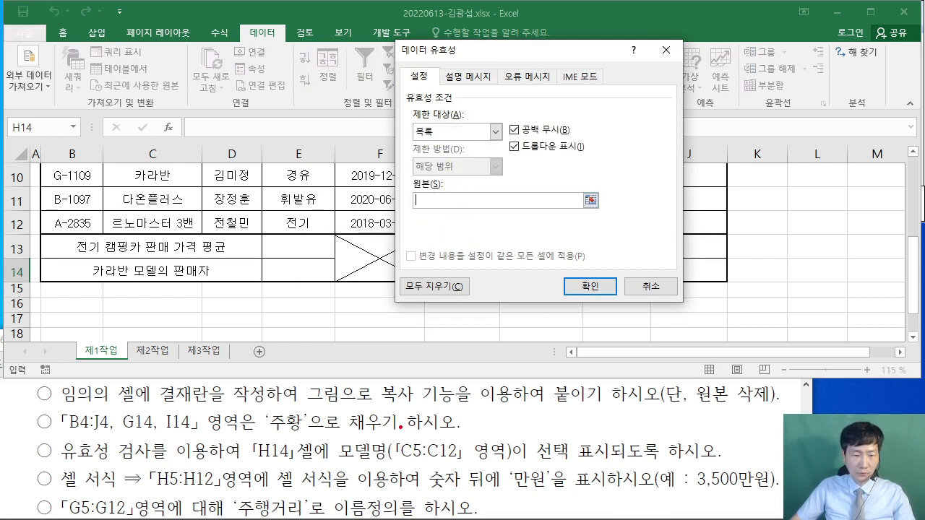
left_click_drag(399, 427, 473, 473)
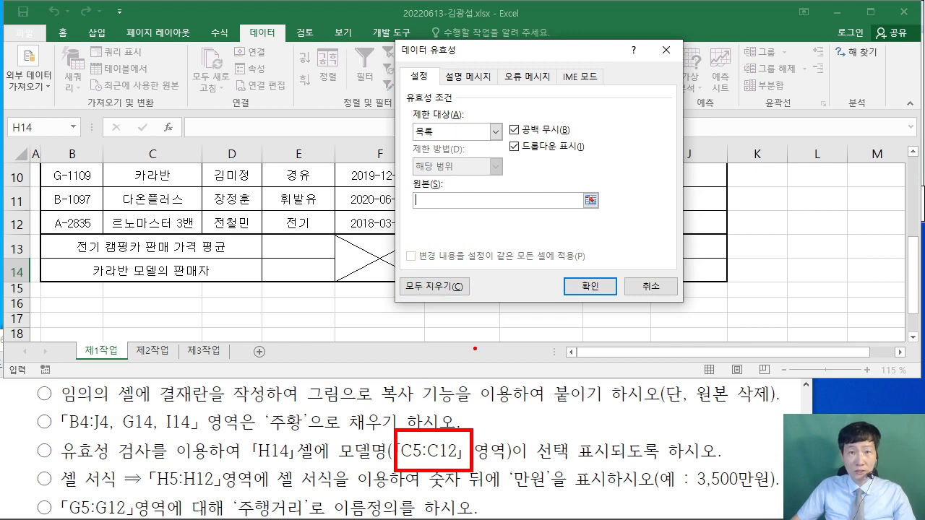
key("Escape")
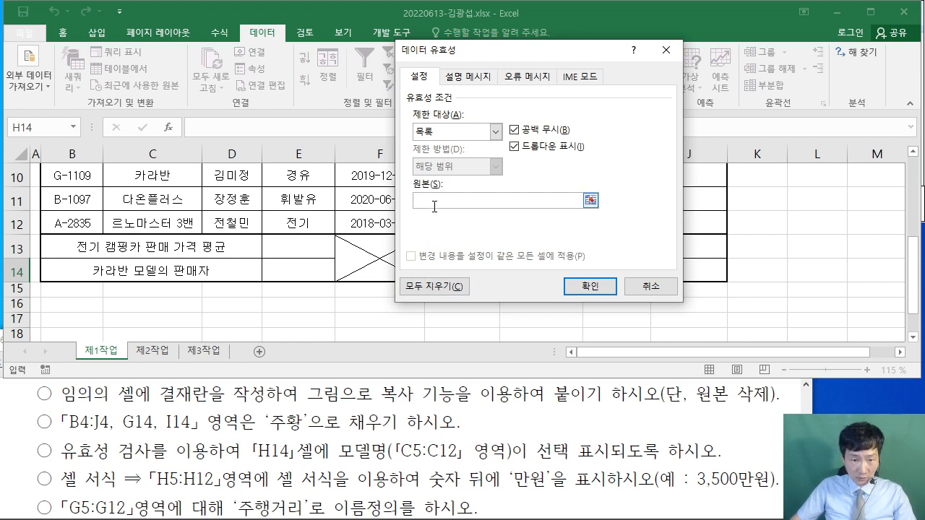
scroll(234, 236, "up", 2)
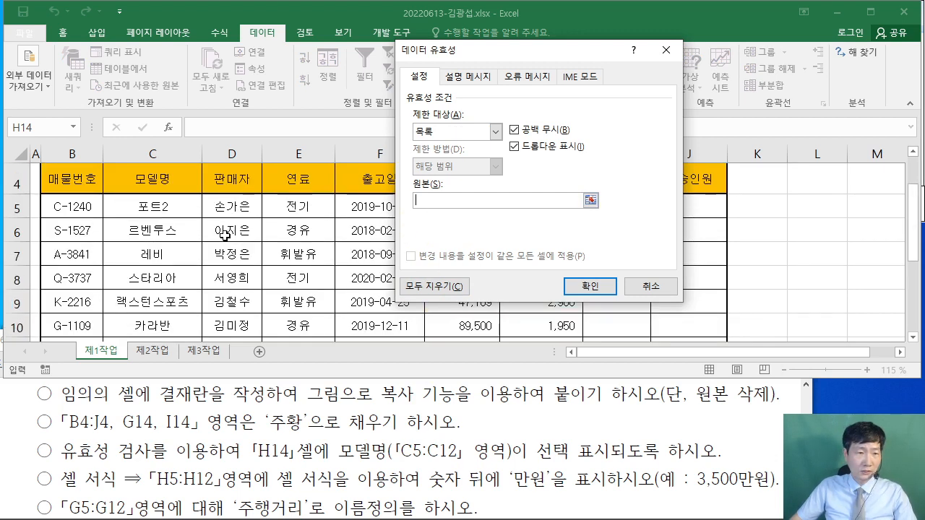
left_click_drag(143, 204, 157, 270)
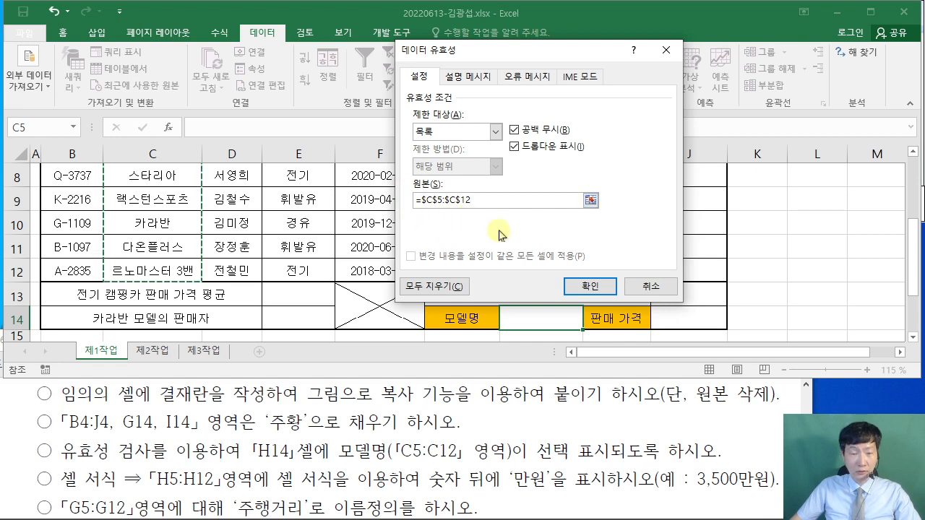
left_click(591, 287)
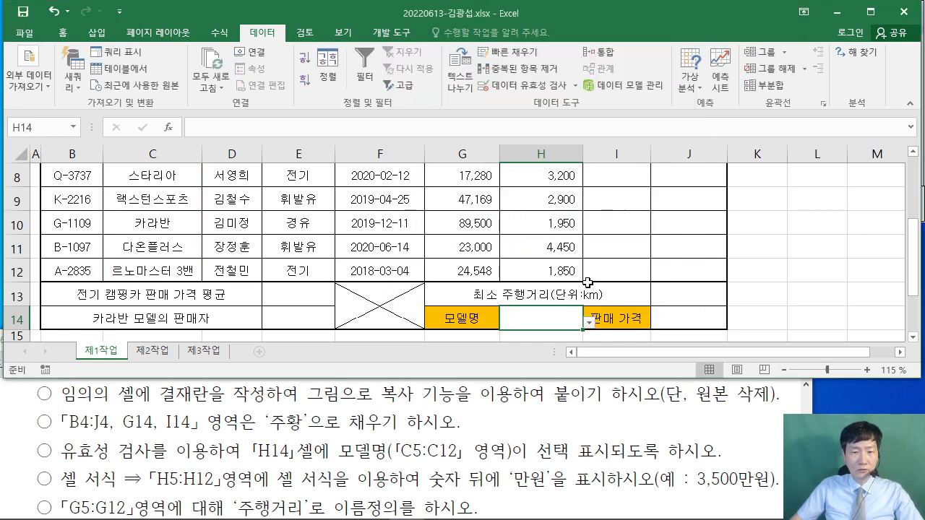
- Choose 포트2 from H14's dropdown list
left_click(591, 323)
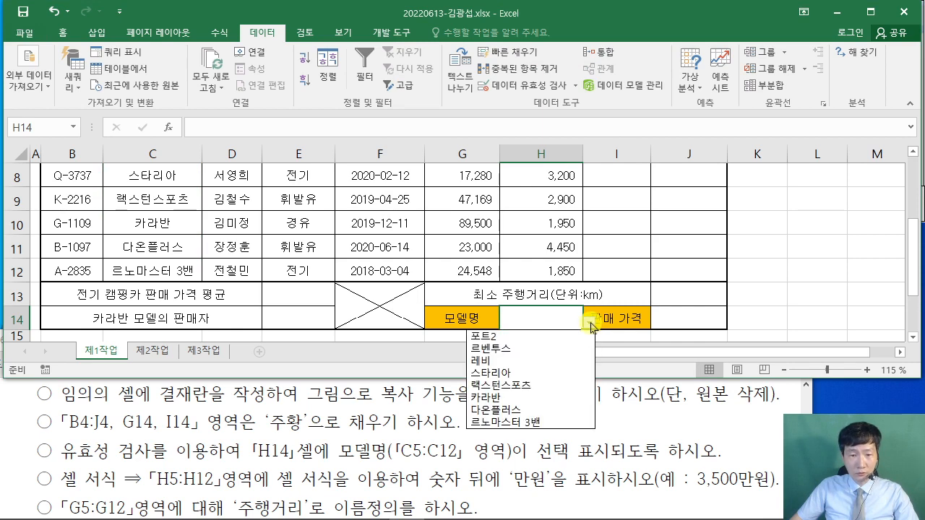
left_click(533, 337)
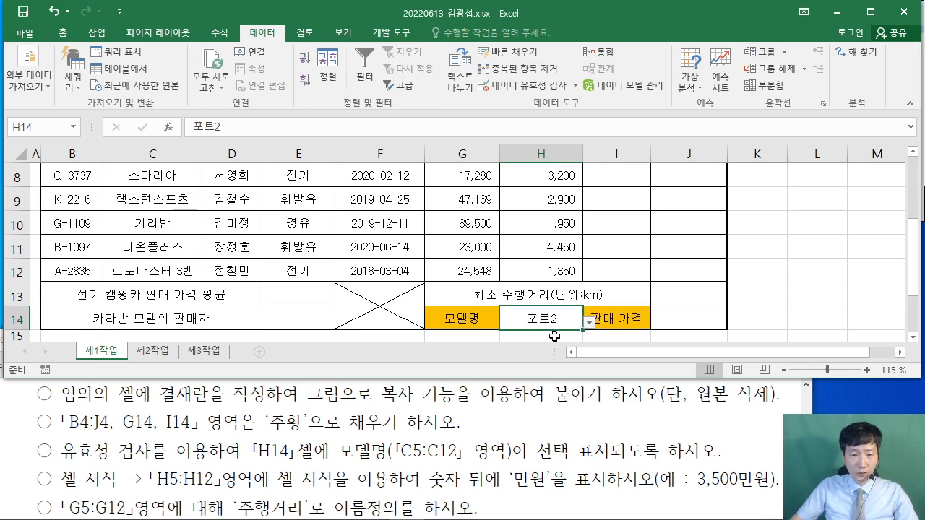
left_click(562, 426)
scroll(567, 426, "up", 5)
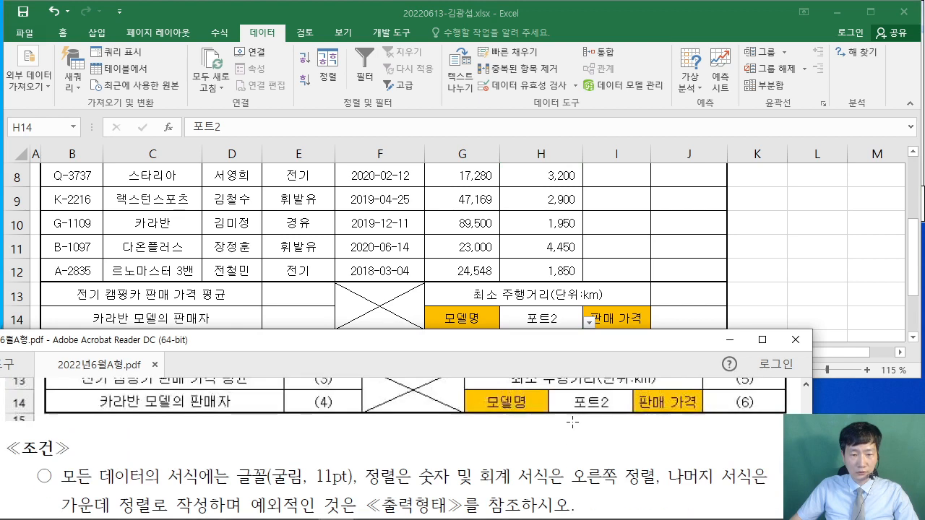
- After reading the 만원 condition in the PDF, return to Excel and select H5:H12
scroll(572, 423, "up", 1)
scroll(587, 434, "down", 3)
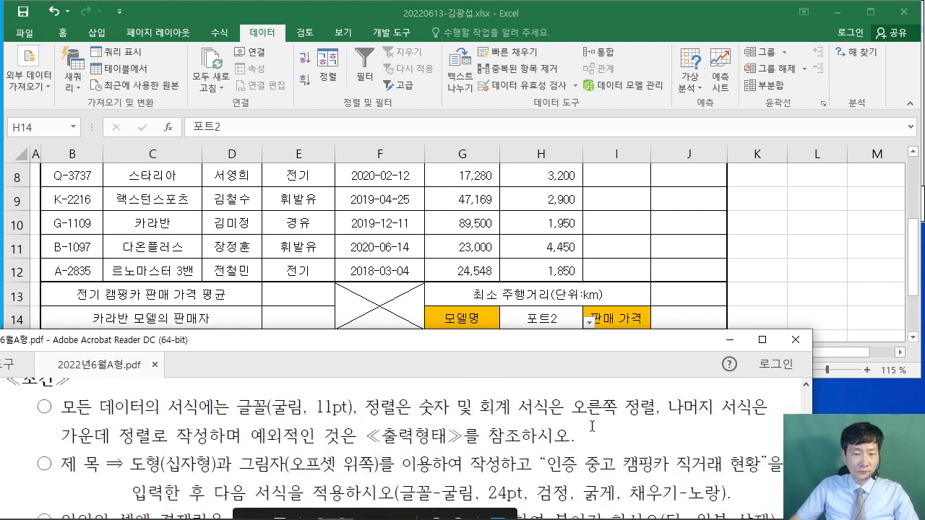
scroll(592, 426, "down", 4)
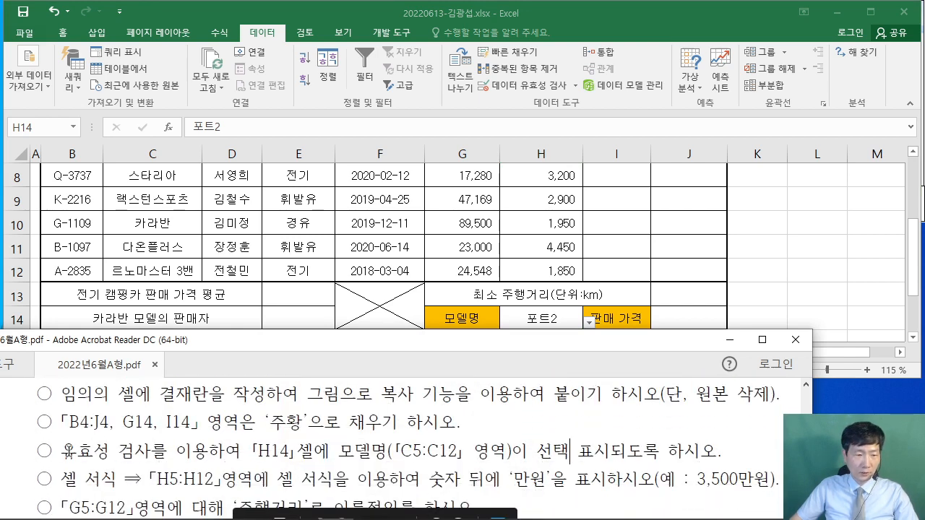
scroll(72, 458, "down", 1)
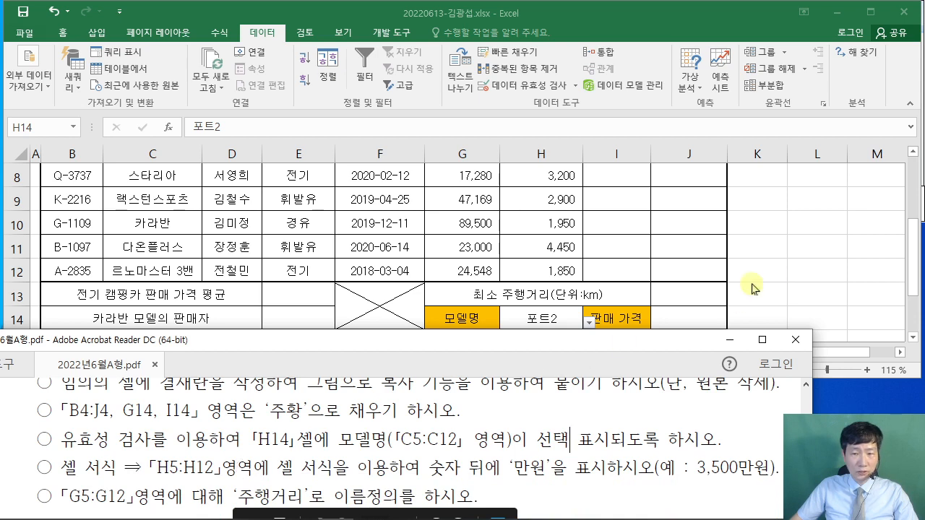
left_click(775, 270)
scroll(650, 260, "up", 3)
mouse_move(532, 285)
left_mouse_down()
mouse_move(538, 338)
mouse_move(537, 275)
left_mouse_up()
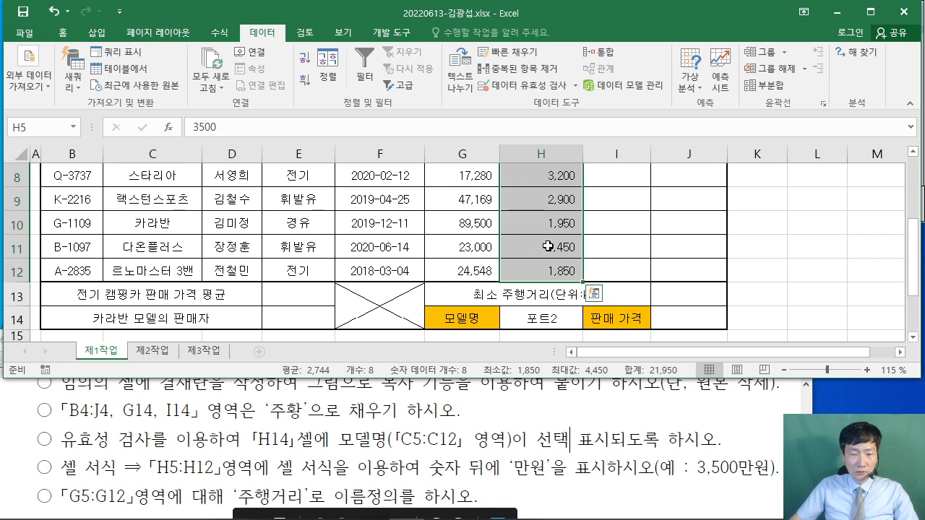
- Open Format Cells for the selected prices and choose the 사용자 지정 custom category
scroll(547, 245, "up", 3)
scroll(549, 240, "down", 2)
right_click(539, 221)
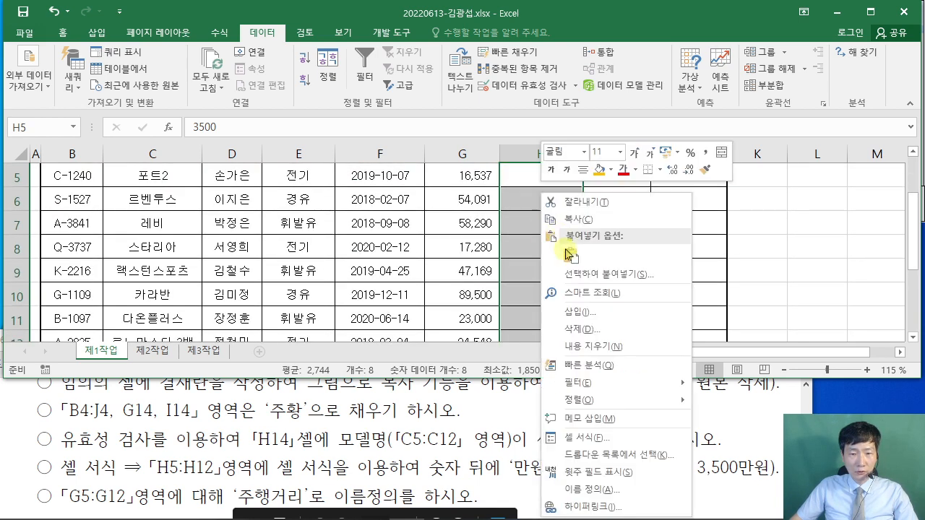
left_click(600, 464)
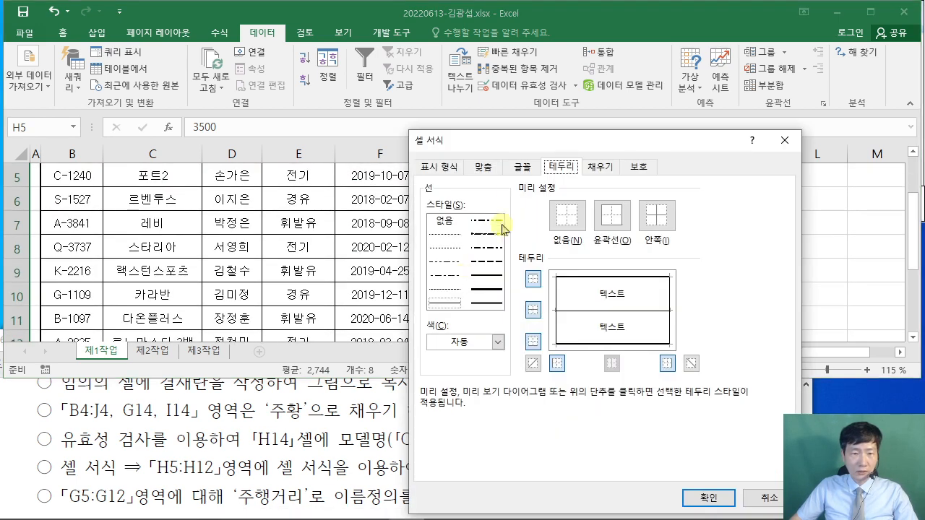
left_click_drag(510, 145, 368, 42)
left_click(290, 64)
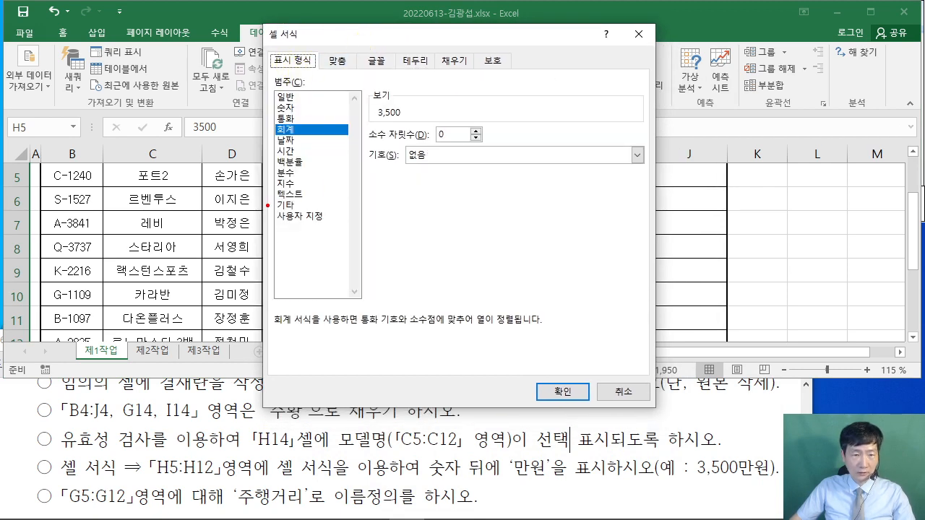
left_click_drag(267, 205, 336, 231)
key("Escape")
left_click(310, 216)
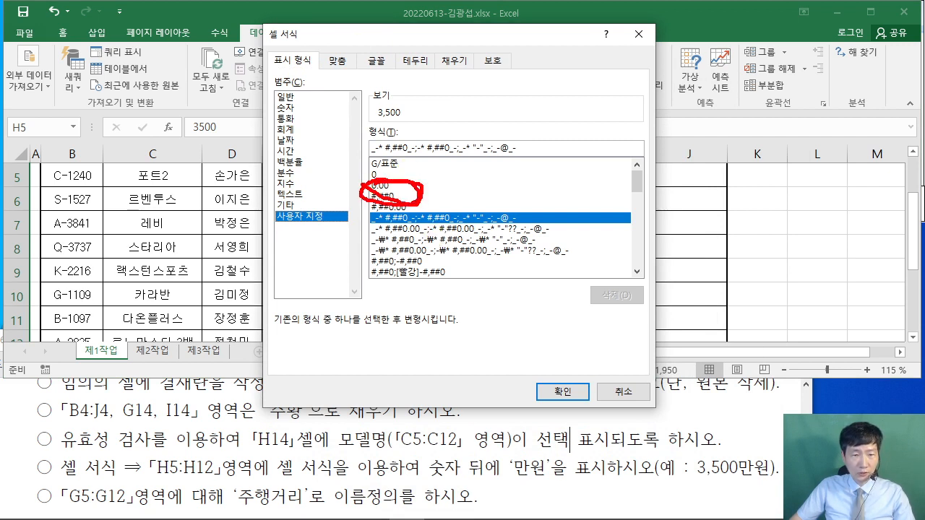
key("Escape")
- Apply the custom format #,##0"만원" so prices read like 3,500만원
left_click(383, 196)
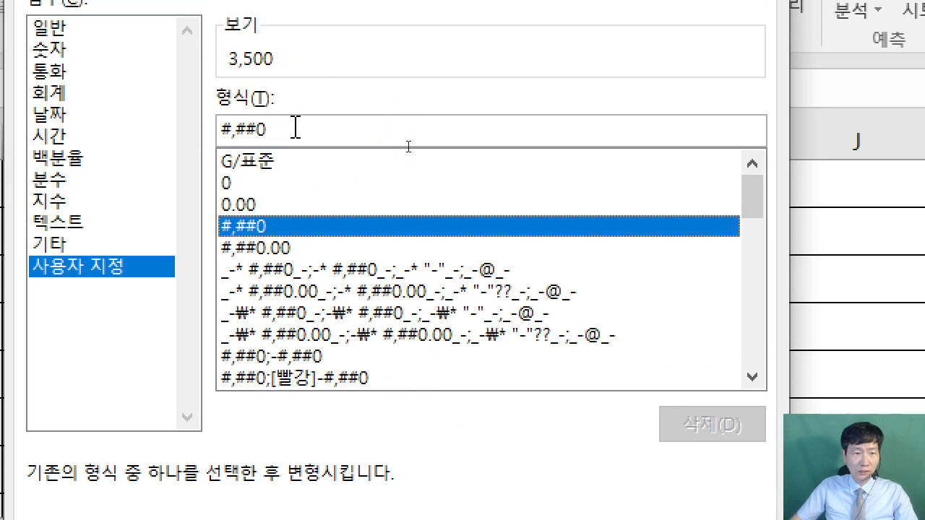
type("\"")
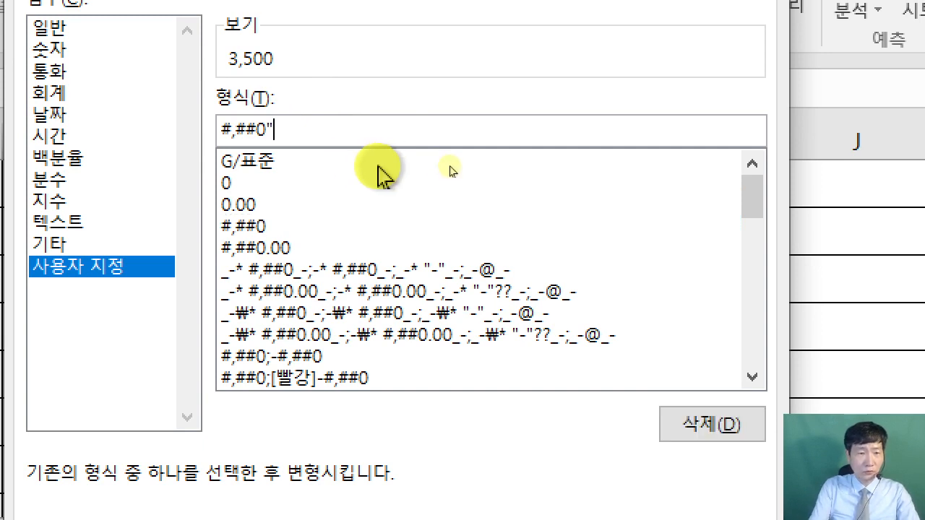
type("만원\"")
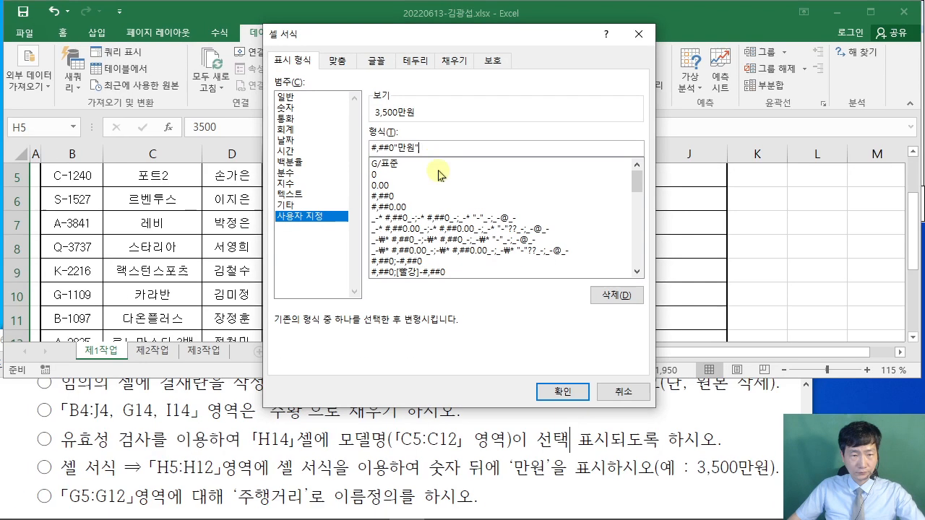
left_click(584, 519)
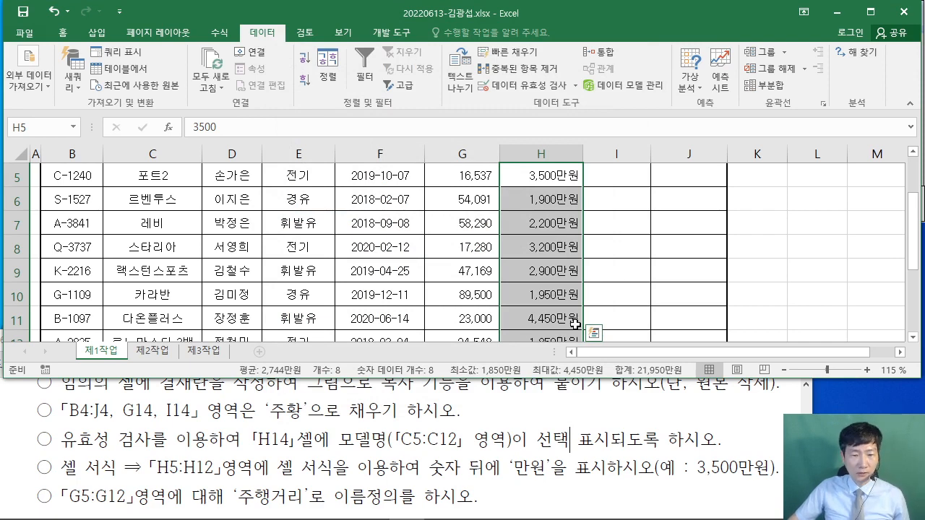
scroll(192, 410, "down", 1)
scroll(192, 410, "up", 1)
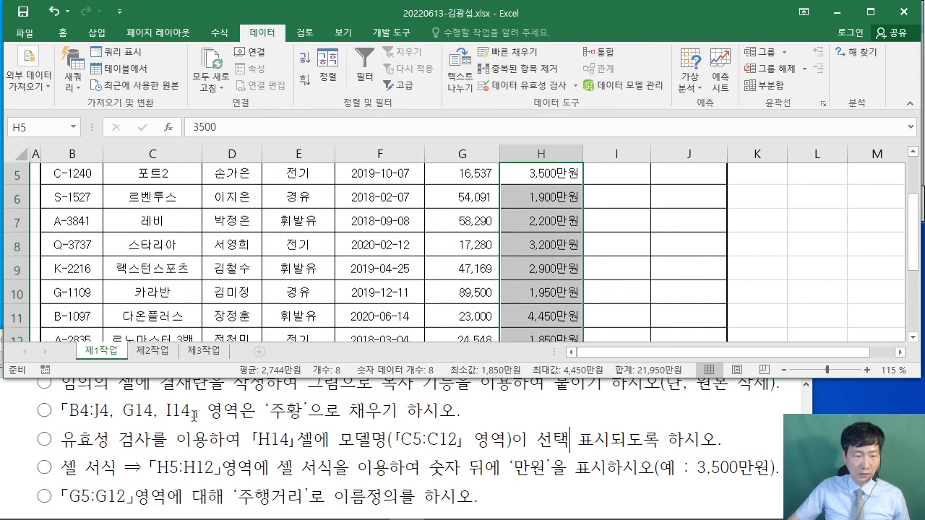
left_click(52, 433)
- Switch back to Excel and select the mileage cells G5:G12
scroll(52, 432, "down", 2)
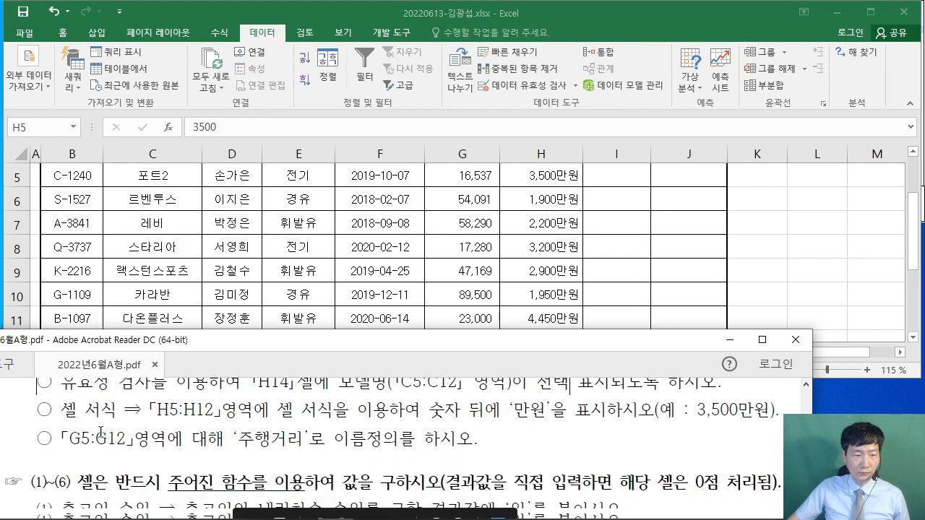
left_click_drag(69, 439, 296, 453)
left_click(297, 453)
left_click(323, 277)
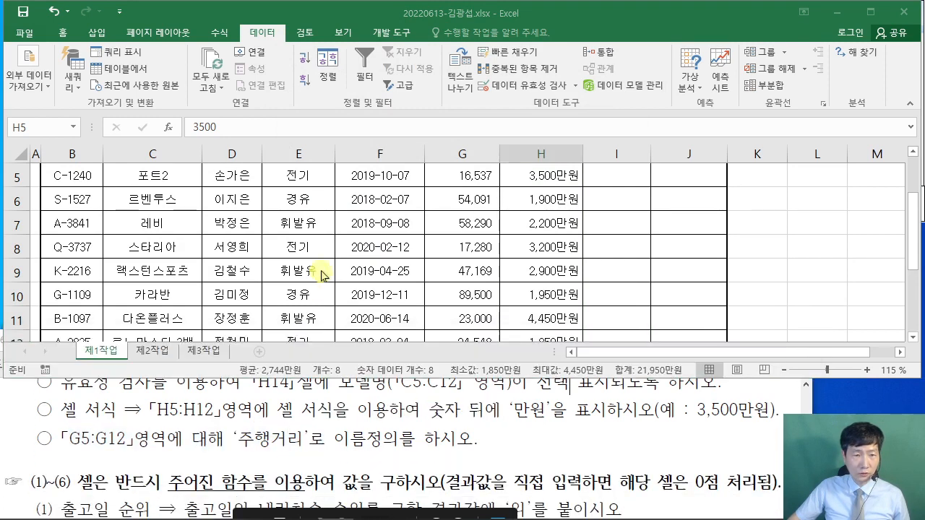
scroll(405, 252, "up", 1)
scroll(405, 252, "up", 1)
mouse_move(463, 263)
left_mouse_down()
mouse_move(466, 334)
mouse_move(466, 276)
left_mouse_up()
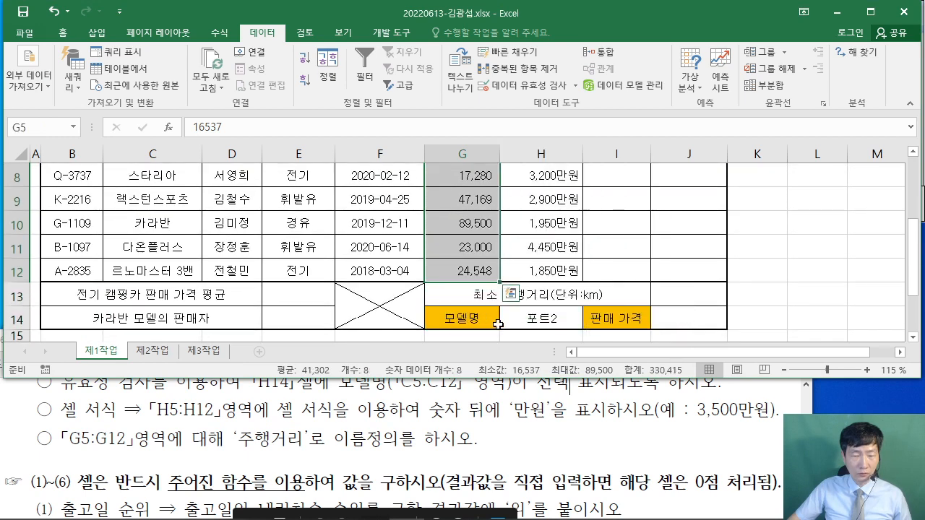
- Name the G5:G12 range 주행거리 in the Name Box
left_click_drag(2, 111, 96, 146)
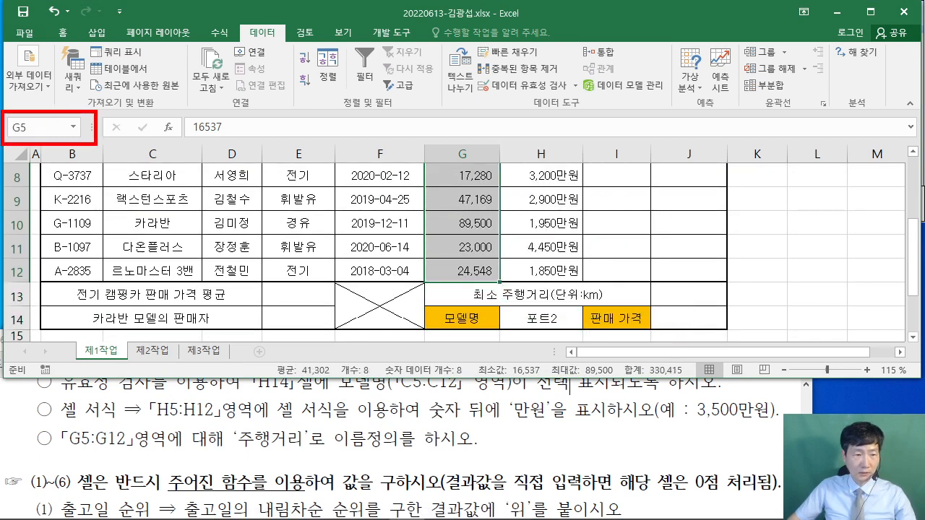
left_click_drag(229, 418, 315, 456)
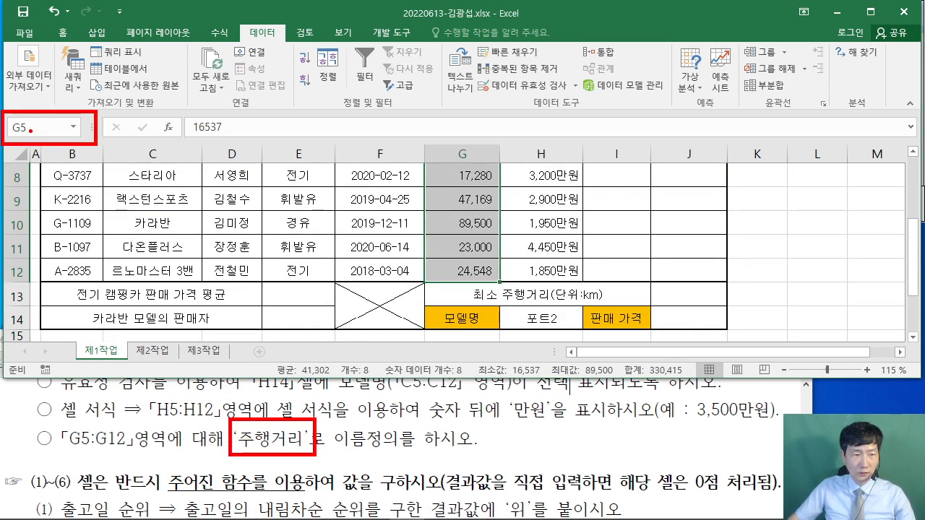
mouse_move(31, 130)
left_mouse_down()
mouse_move(246, 435)
mouse_move(258, 426)
left_mouse_up()
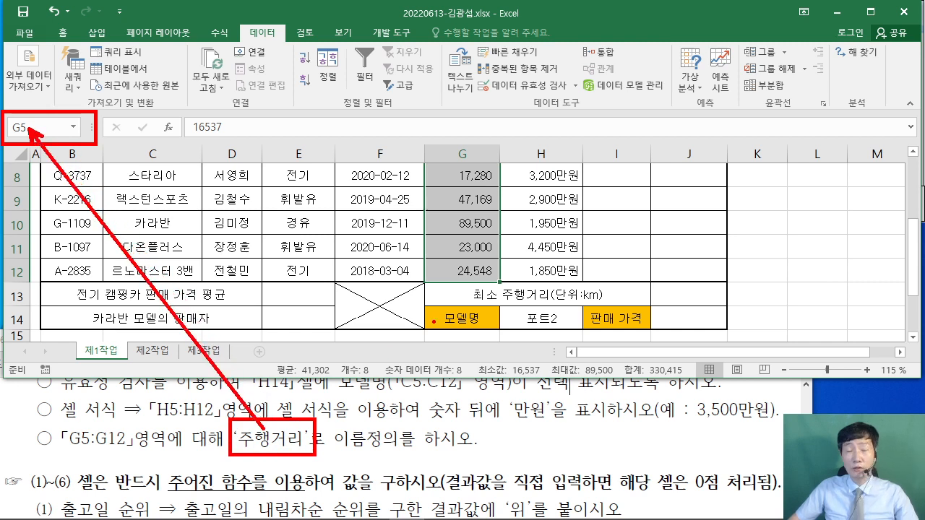
key("Escape")
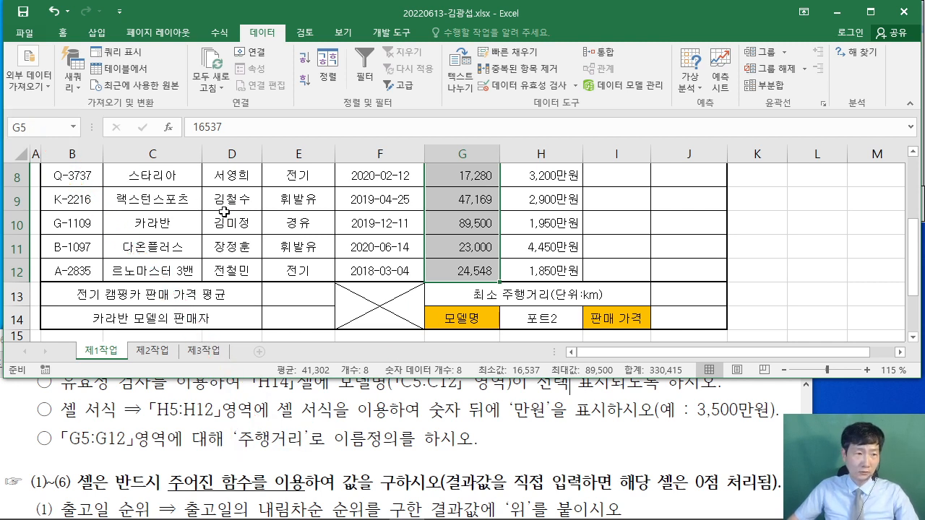
left_click(13, 128)
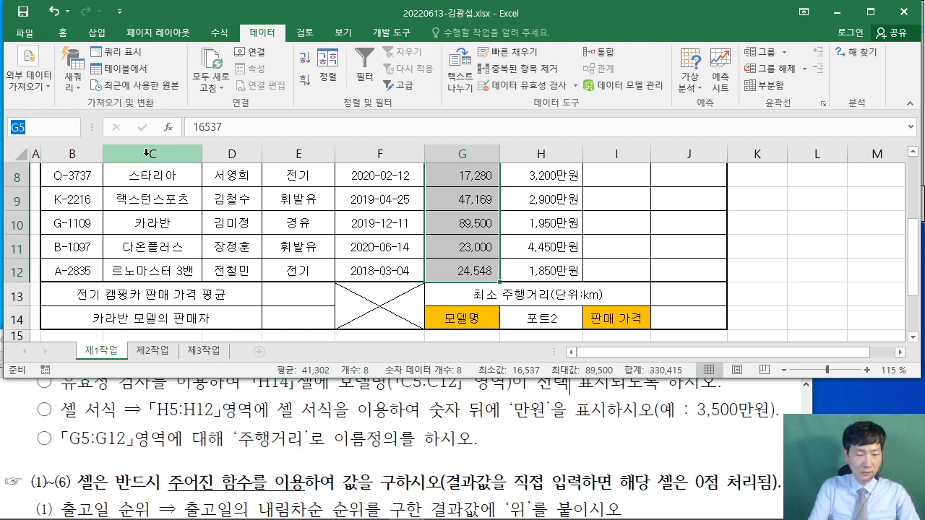
type("주행거리")
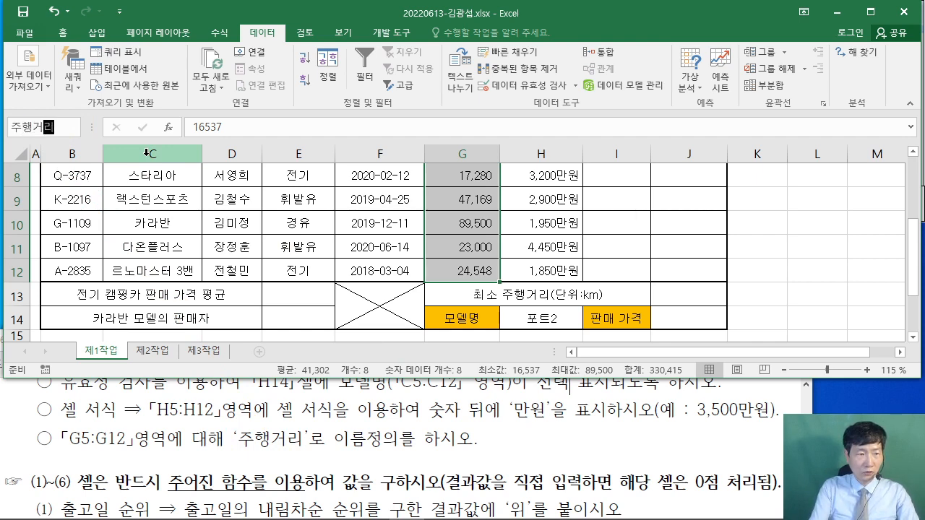
key("Return")
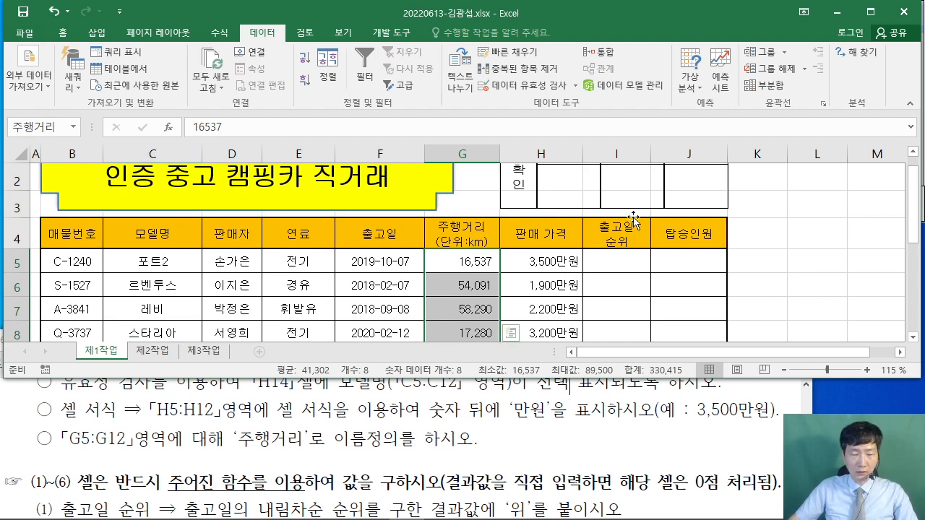
- Maximize the PDF to compare against the 출력형태 sample table, then minimize it
left_click(687, 419)
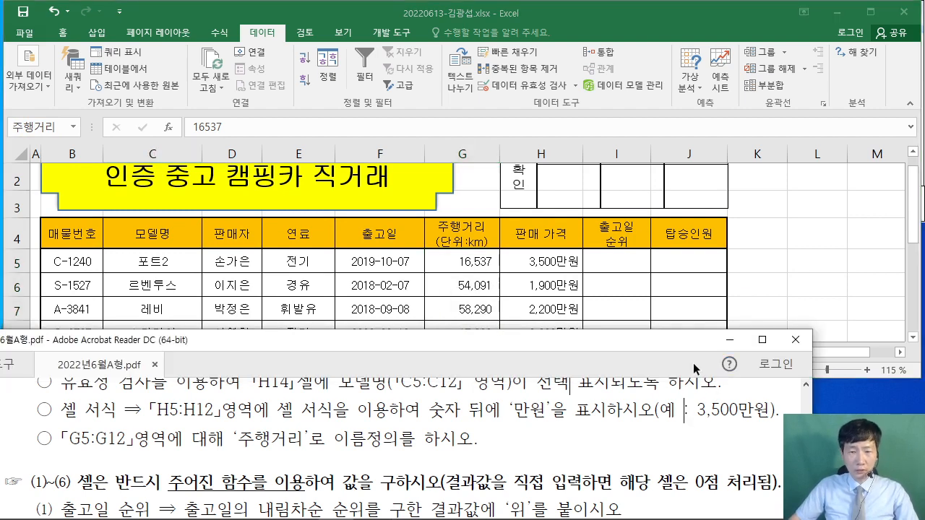
left_click(762, 340)
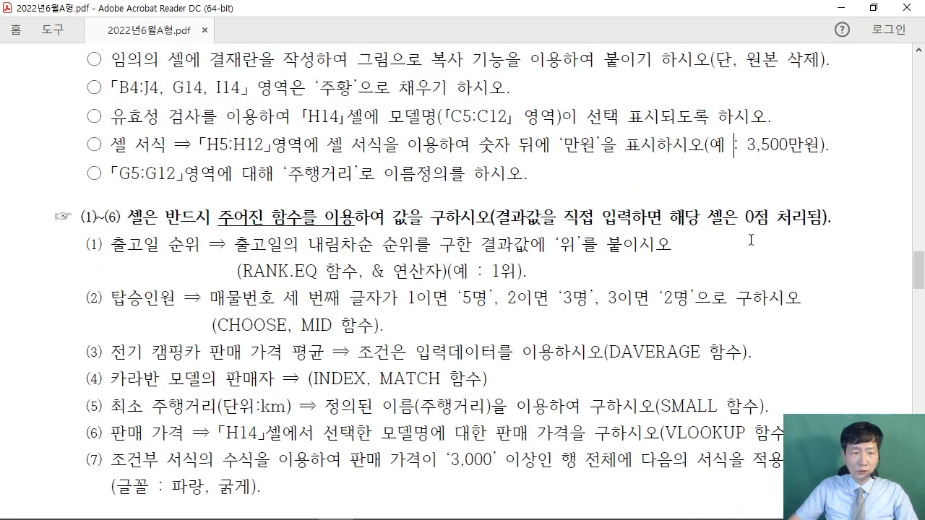
scroll(751, 240, "up", 10)
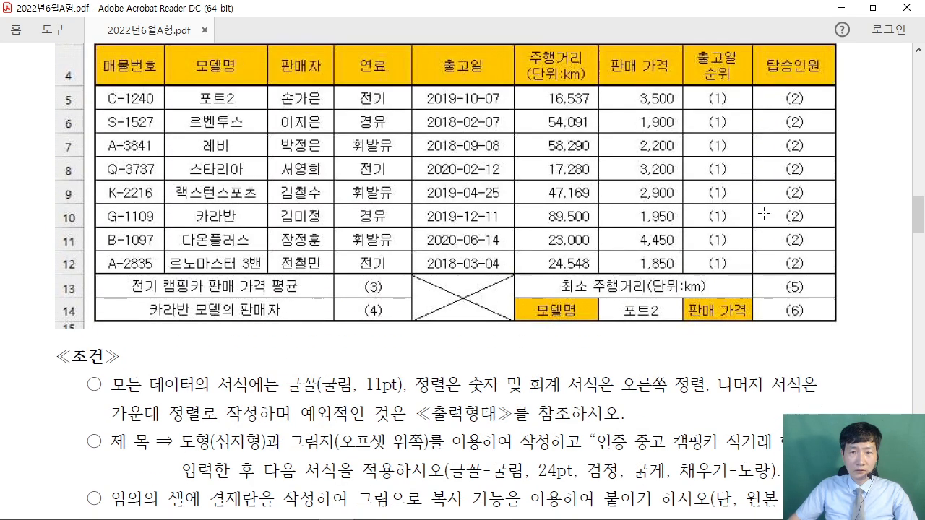
scroll(764, 213, "up", 4)
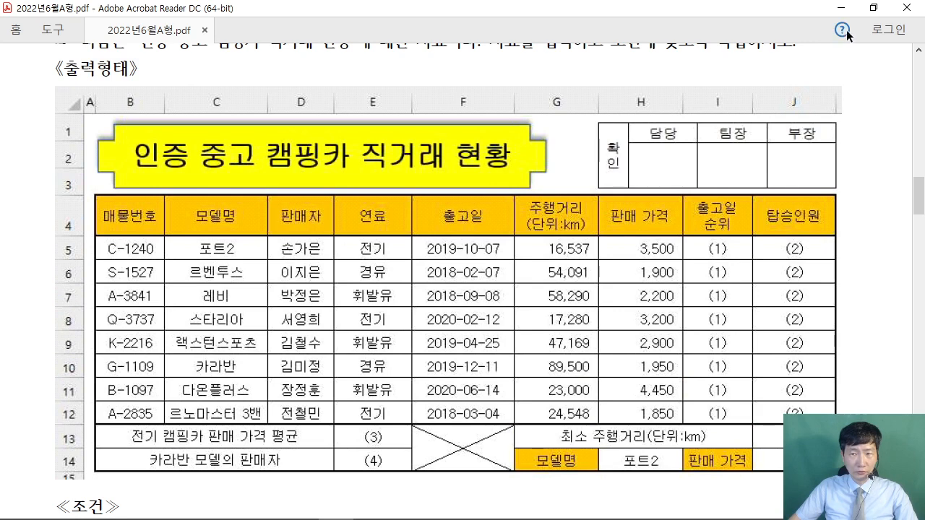
left_click(838, 10)
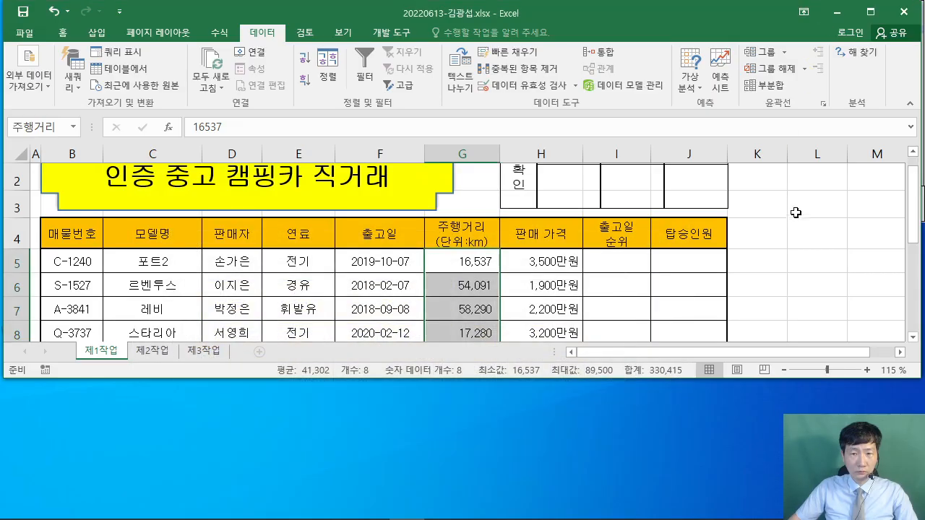
- Turn off the worksheet gridlines on the View tab
left_click(802, 208)
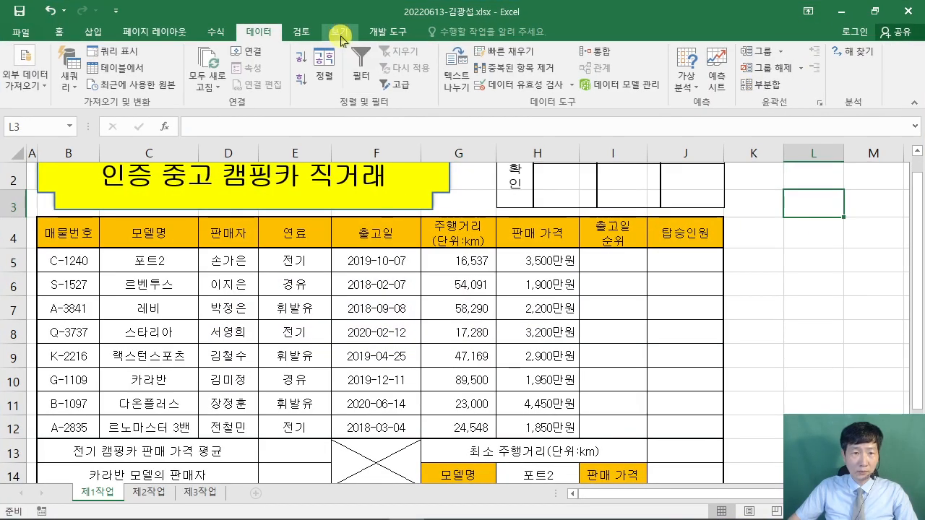
left_click(342, 33)
scroll(470, 246, "up", 1)
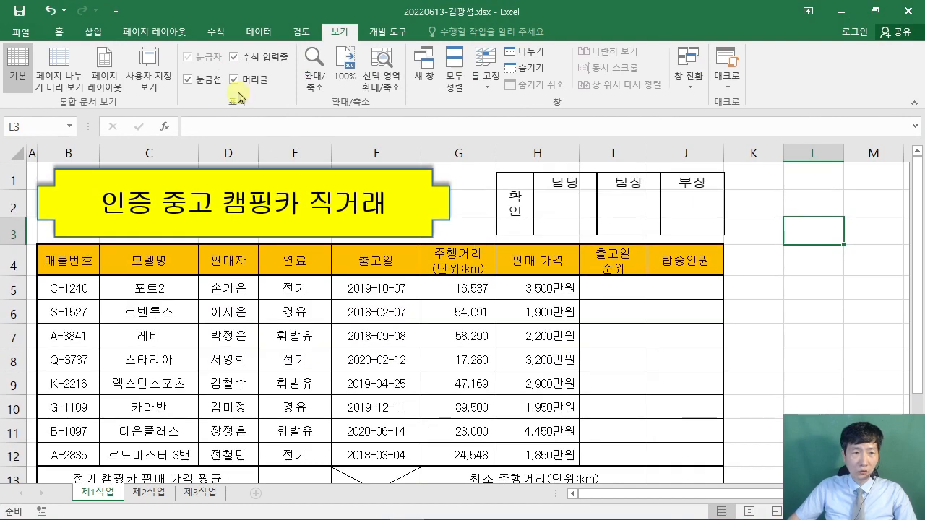
mouse_move(188, 70)
left_mouse_down()
mouse_move(181, 92)
mouse_move(133, 64)
mouse_move(101, 81)
left_mouse_up()
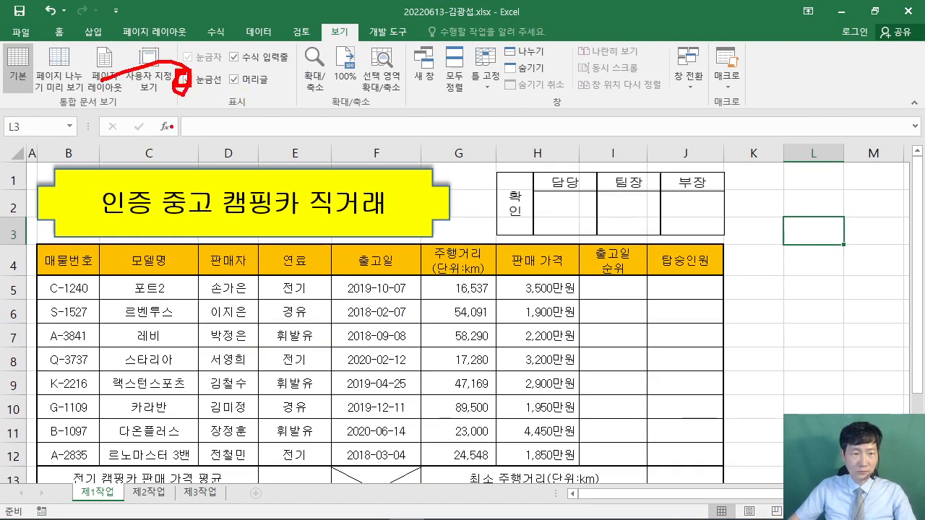
left_click(187, 78)
- Review the finished camping-car table on the 제1작업 sheet
left_click(817, 284)
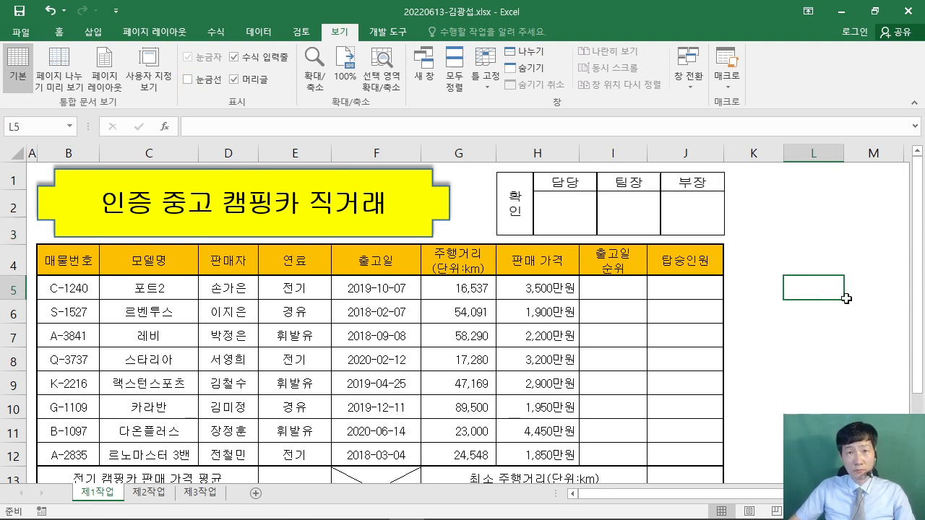
mouse_move(602, 211)
left_mouse_down()
mouse_move(654, 233)
mouse_move(705, 214)
left_mouse_up()
mouse_move(673, 110)
left_mouse_down()
mouse_move(507, 295)
mouse_move(486, 166)
mouse_move(539, 155)
mouse_move(545, 210)
left_mouse_up()
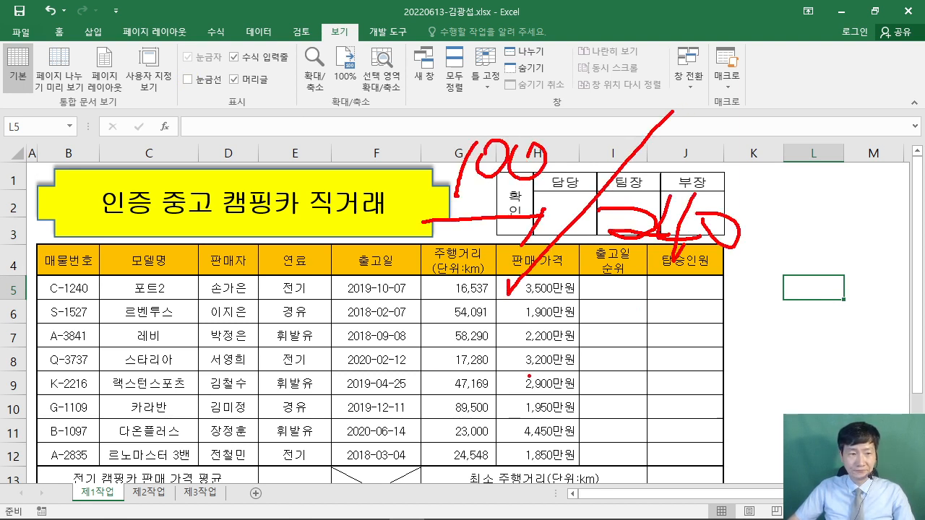
key("Escape")
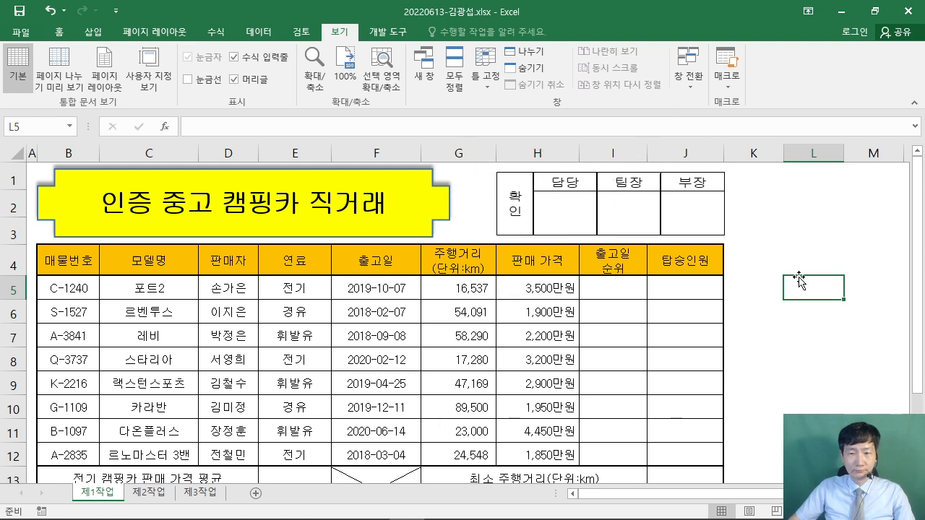
left_click(791, 275)
scroll(791, 278, "down", 2)
scroll(788, 279, "up", 2)
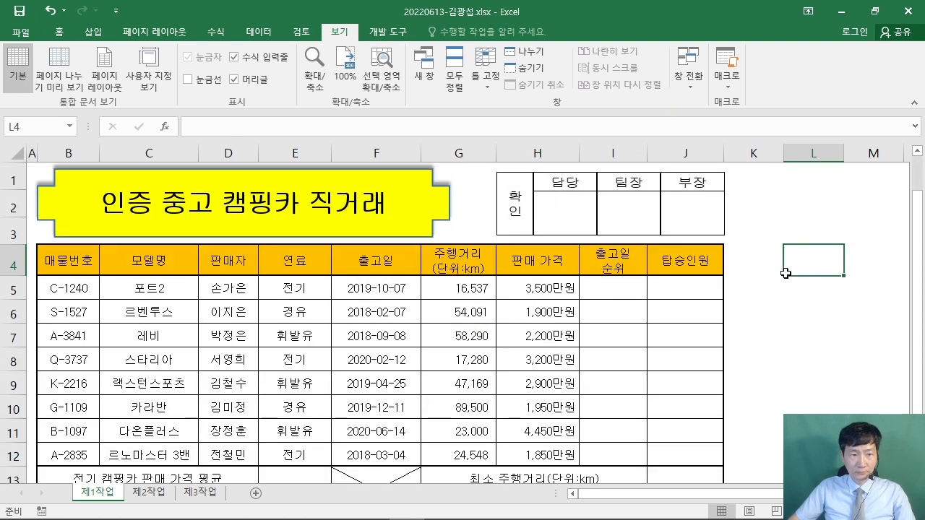
scroll(659, 295, "down", 1)
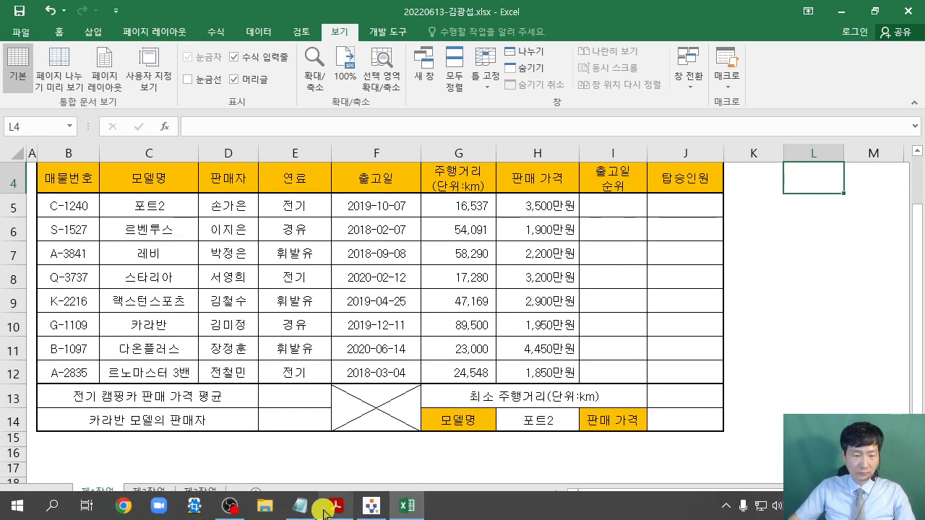
- Find the 출고일 순위 function condition in the PDF and restore its window to a smaller size
left_click(335, 506)
scroll(301, 349, "down", 8)
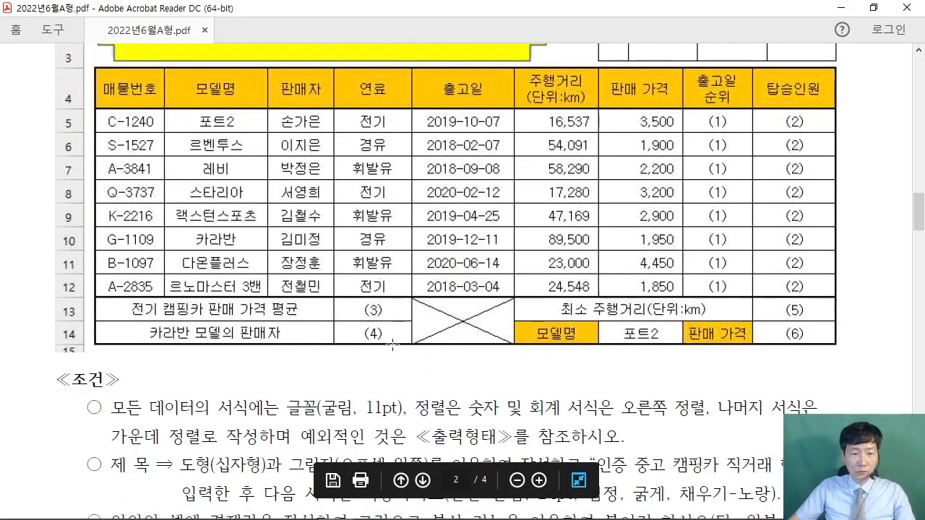
scroll(423, 334, "down", 6)
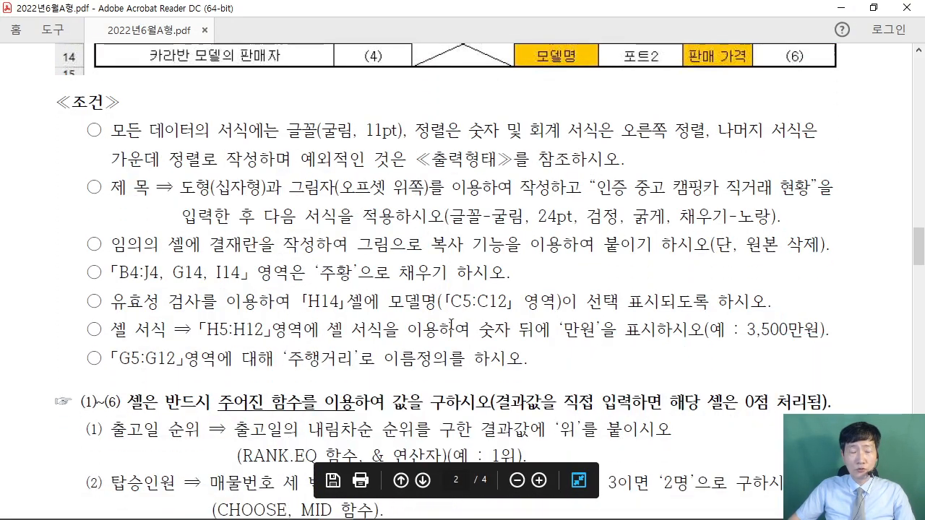
scroll(457, 316, "down", 3)
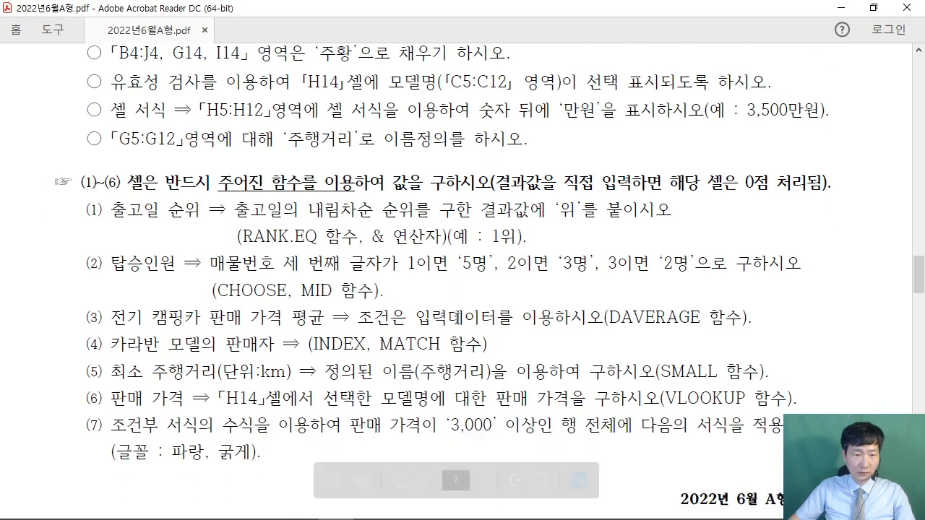
left_click_drag(108, 225, 202, 224)
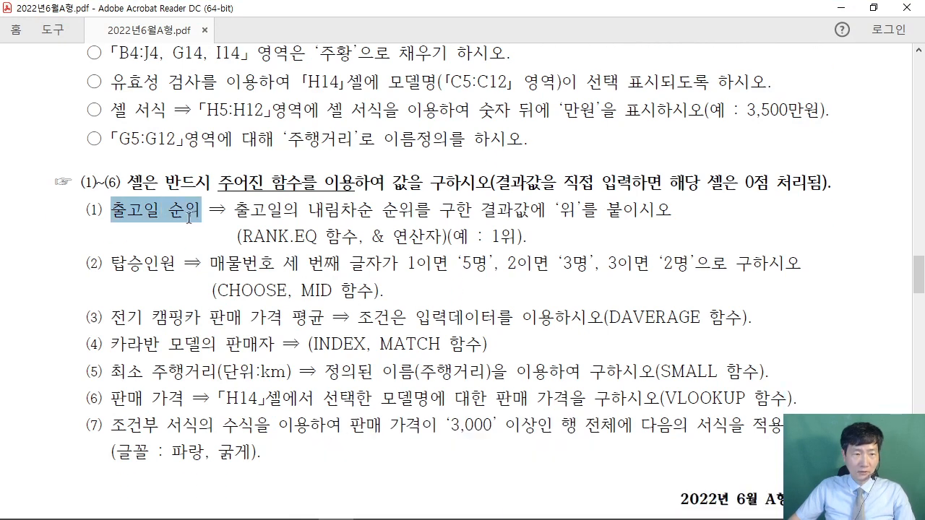
left_click(233, 250)
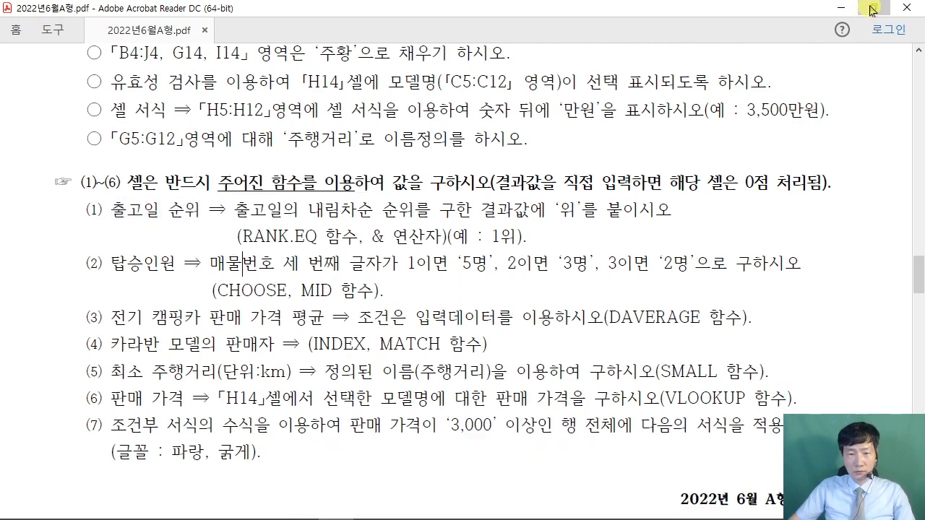
left_click(873, 7)
scroll(432, 410, "down", 3)
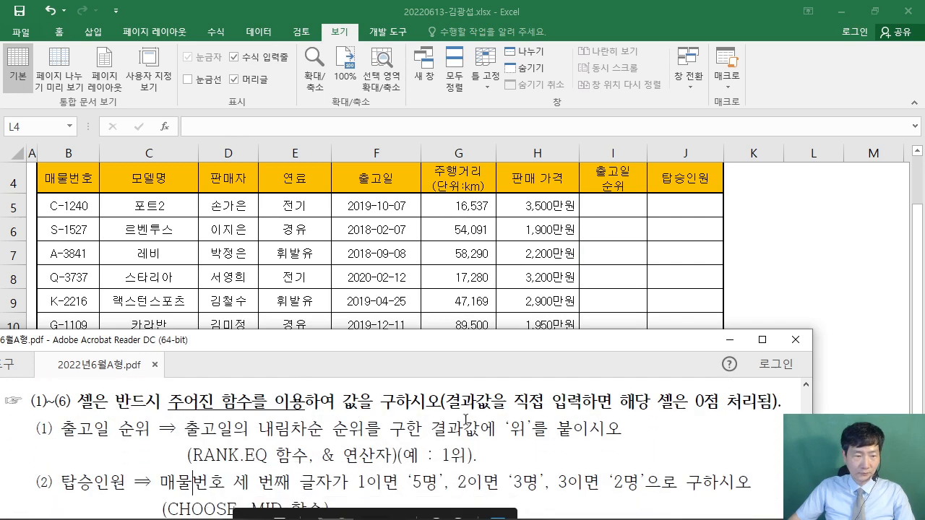
- Return to Excel and select I5, where the rank results in columns I and J go
scroll(433, 410, "down", 1)
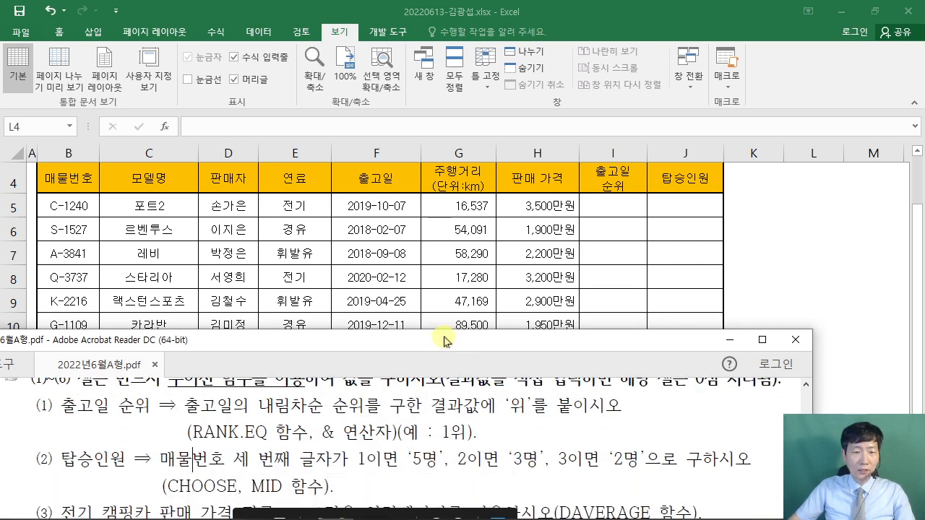
left_click_drag(447, 342, 445, 361)
left_click(630, 268)
scroll(630, 269, "up", 1)
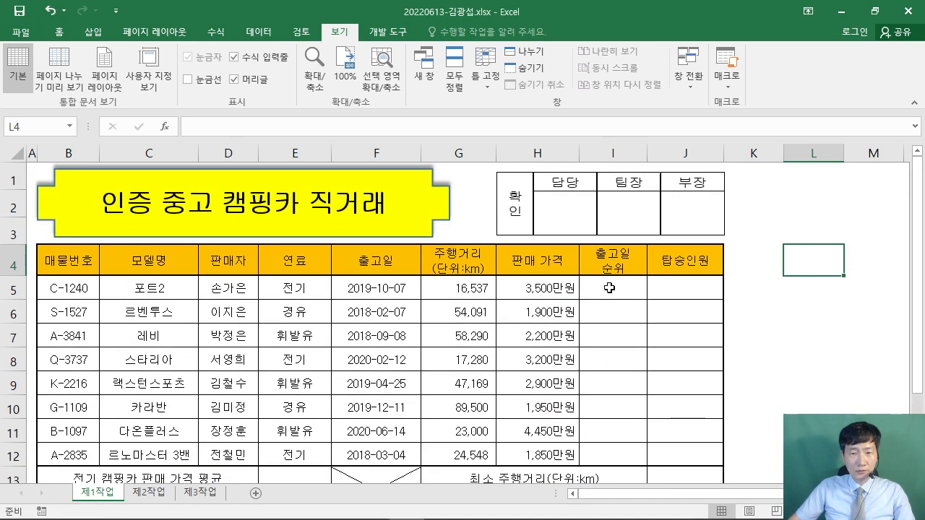
left_click(614, 288)
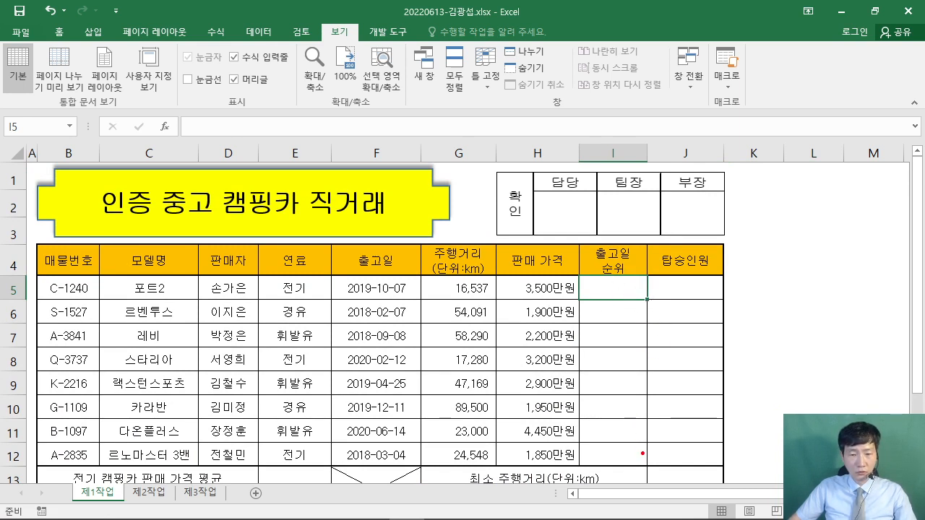
left_click_drag(643, 454, 649, 304)
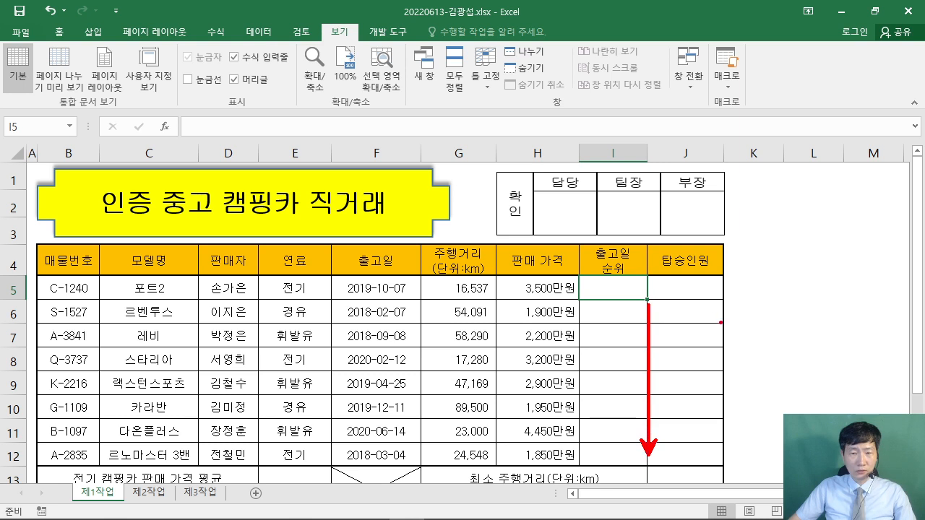
left_click_drag(723, 451, 726, 304)
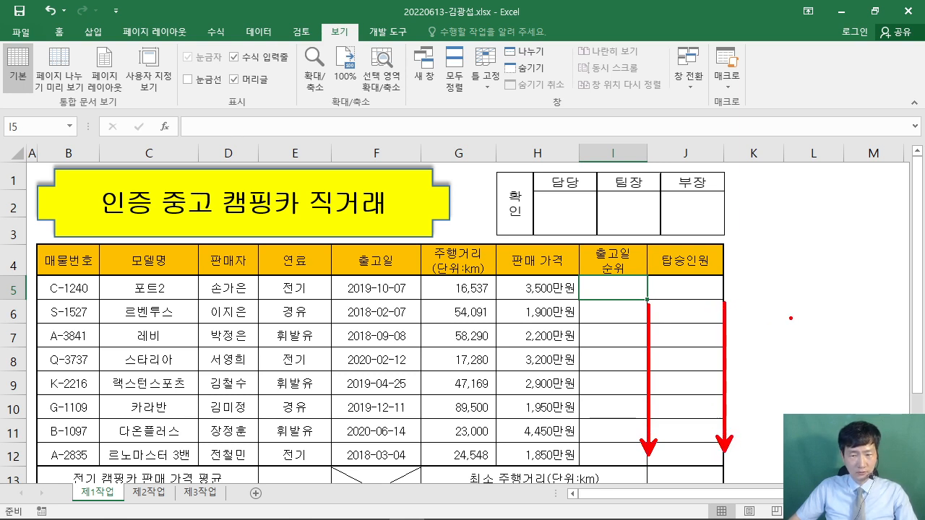
left_click(769, 311)
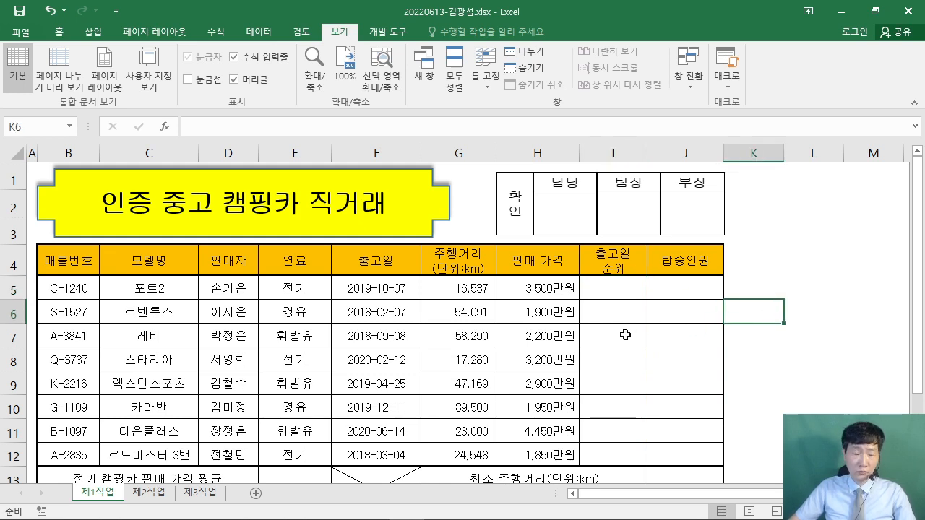
scroll(542, 289, "down", 1)
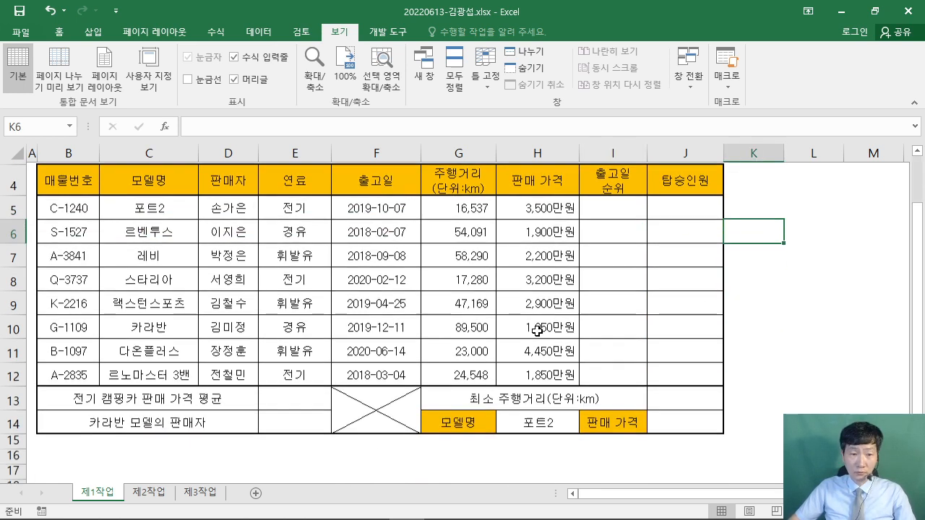
scroll(542, 289, "up", 1)
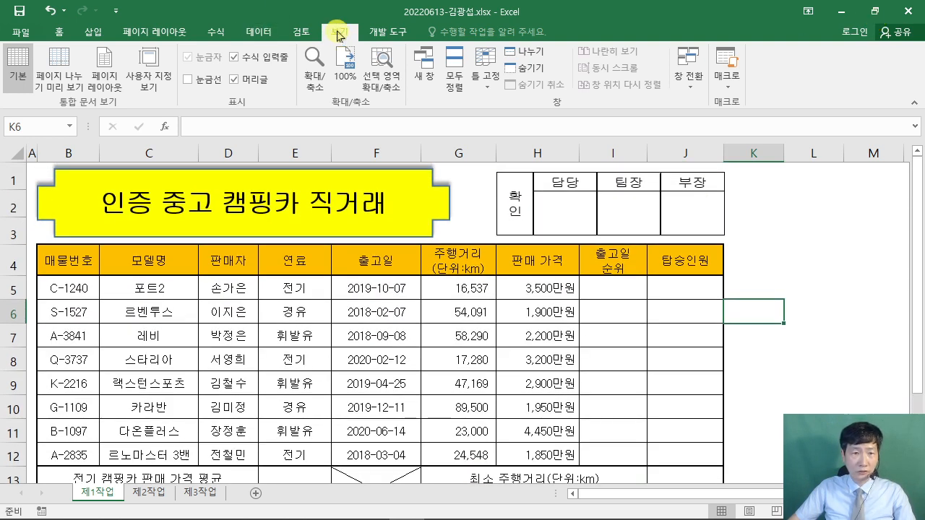
- Collapse the ribbon, shrink the Excel window above the PDF, and reselect I5
double_click(339, 32)
left_click(875, 11)
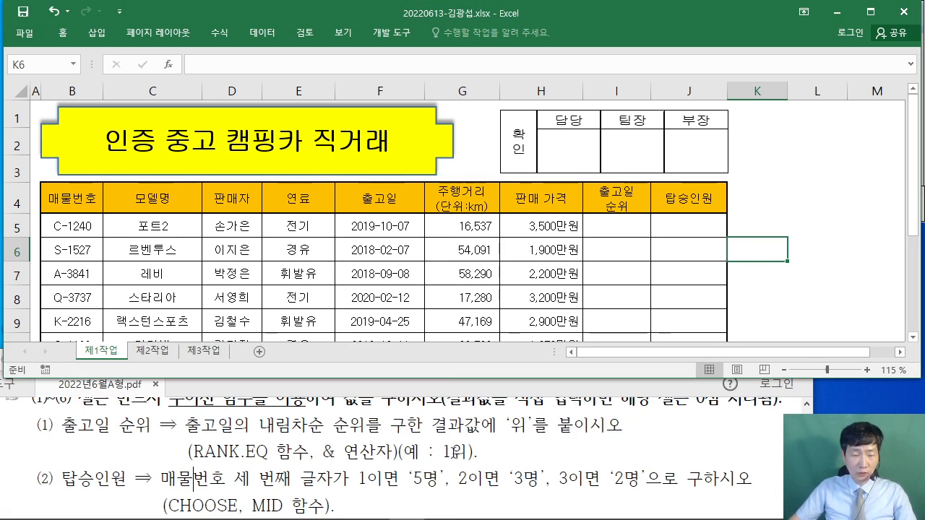
left_click(622, 228)
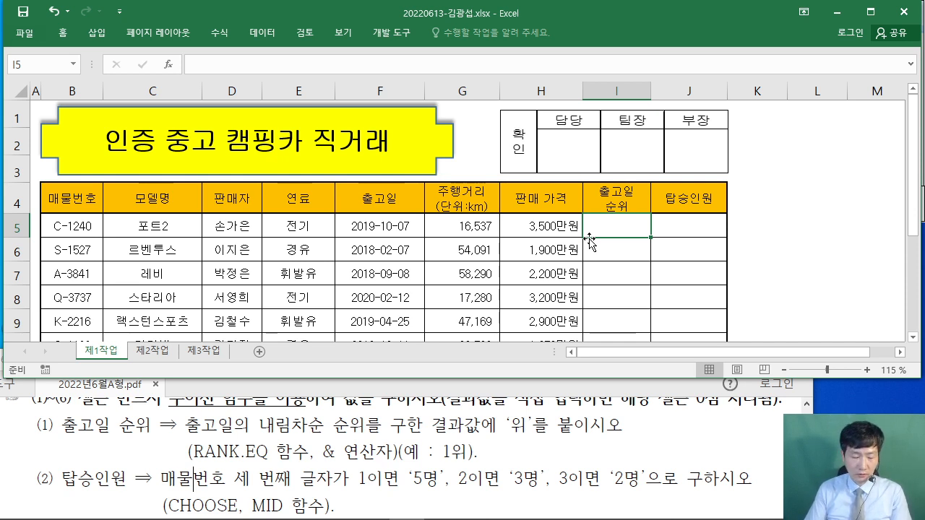
- Begin the rank formula in I5 as =RANK.EQ( using the function autocomplete list
type("=")
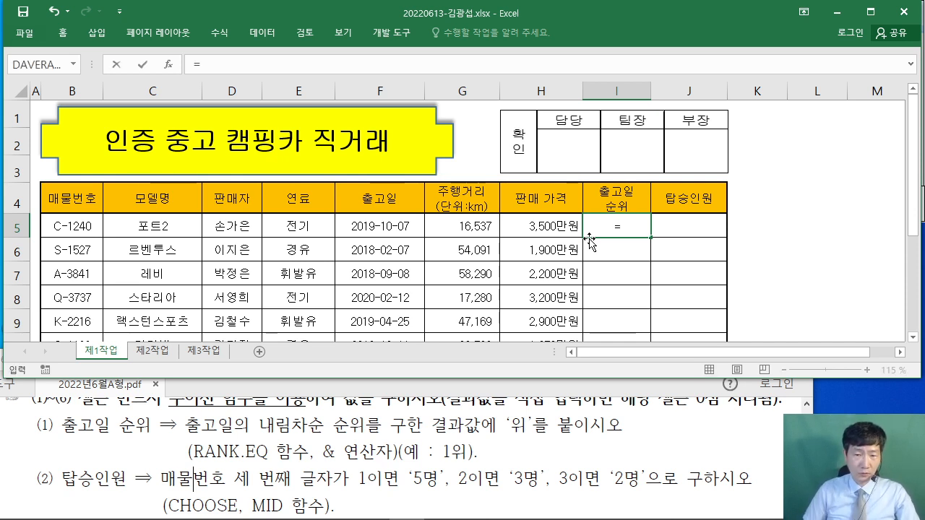
type("ㄱ")
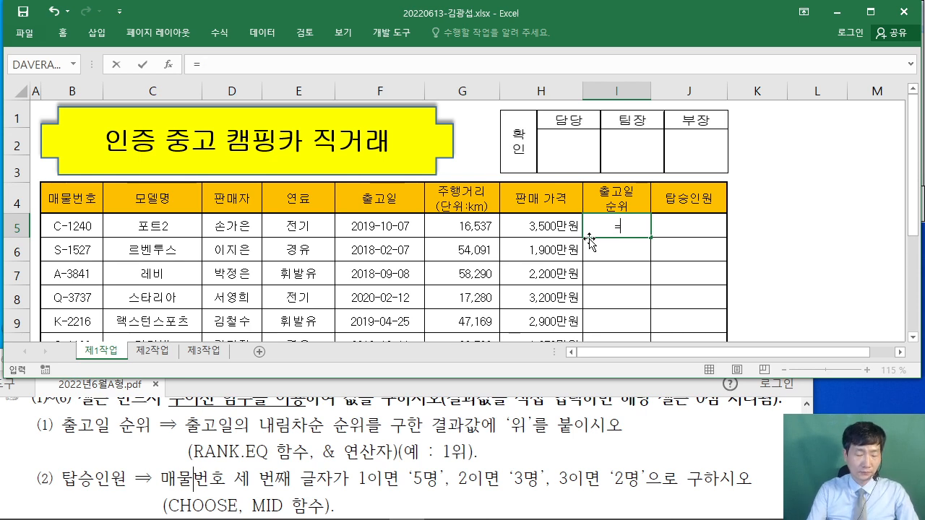
type("r")
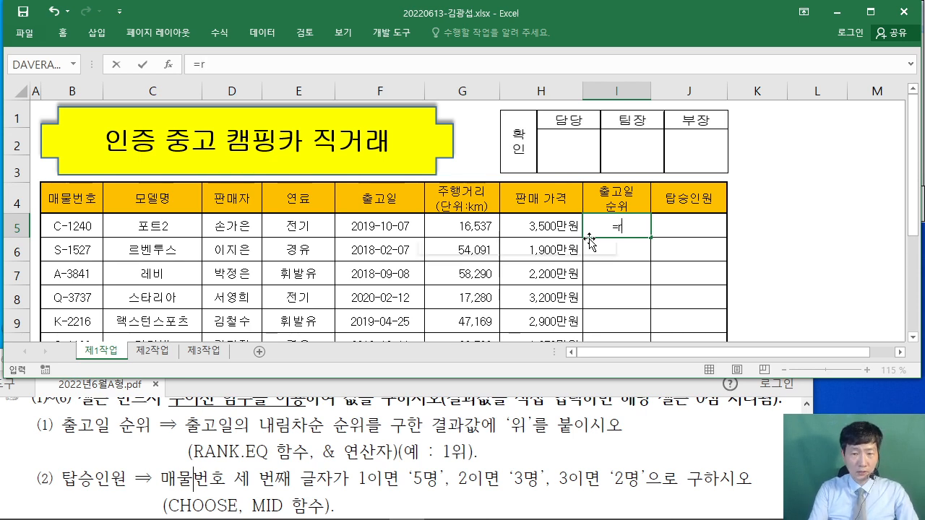
key("BackSpace")
type("RANK")
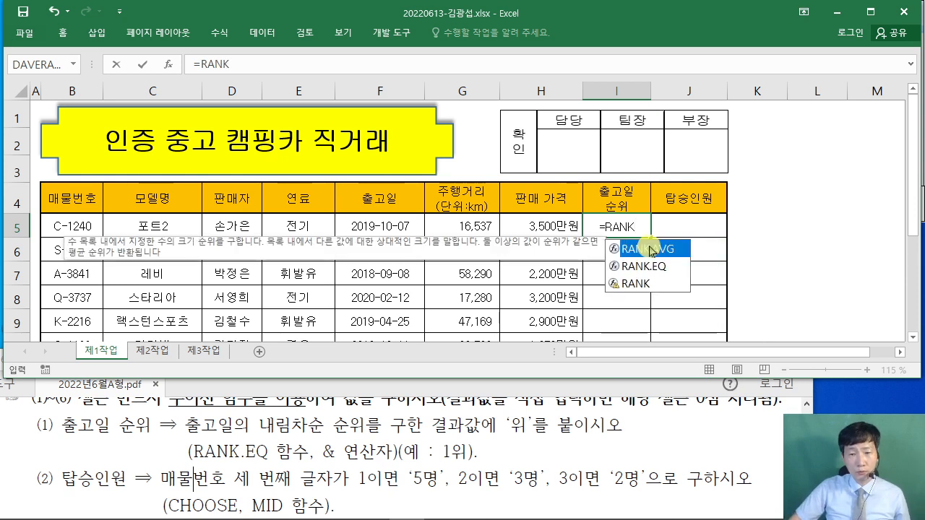
left_click(647, 272)
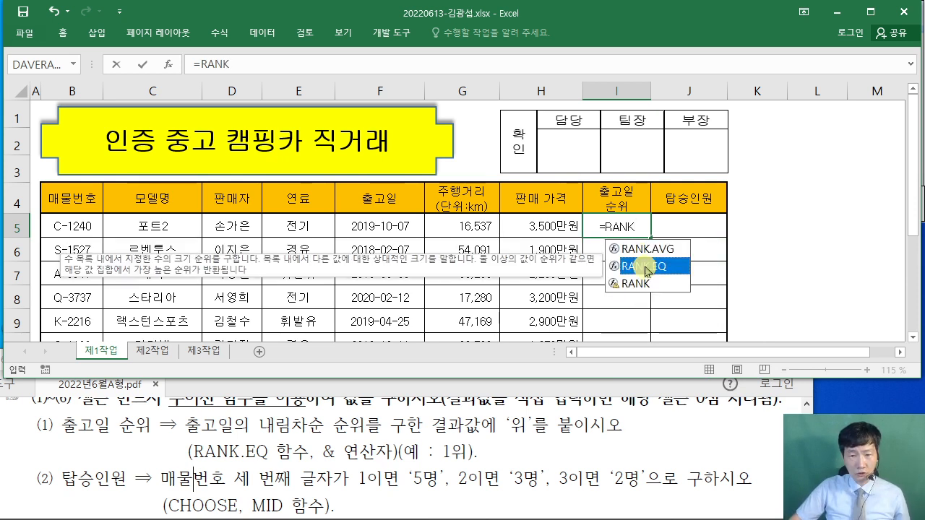
double_click(647, 268)
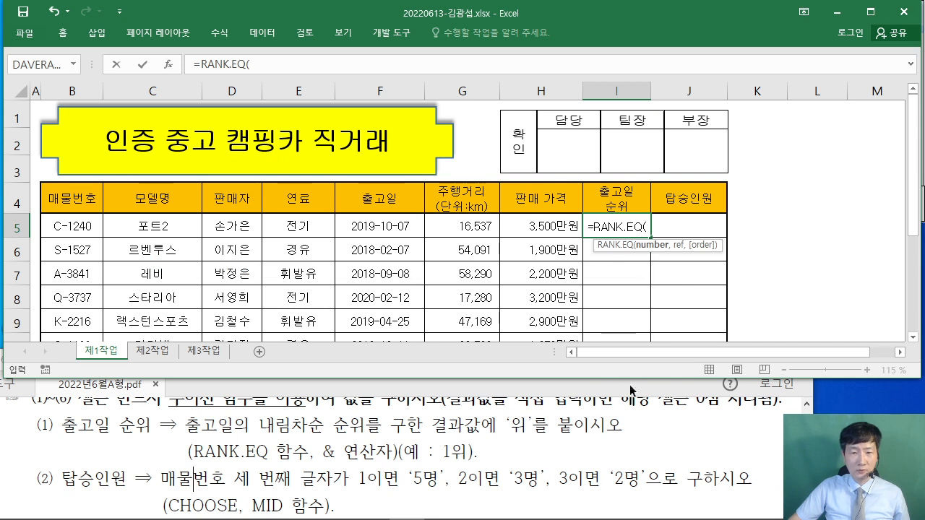
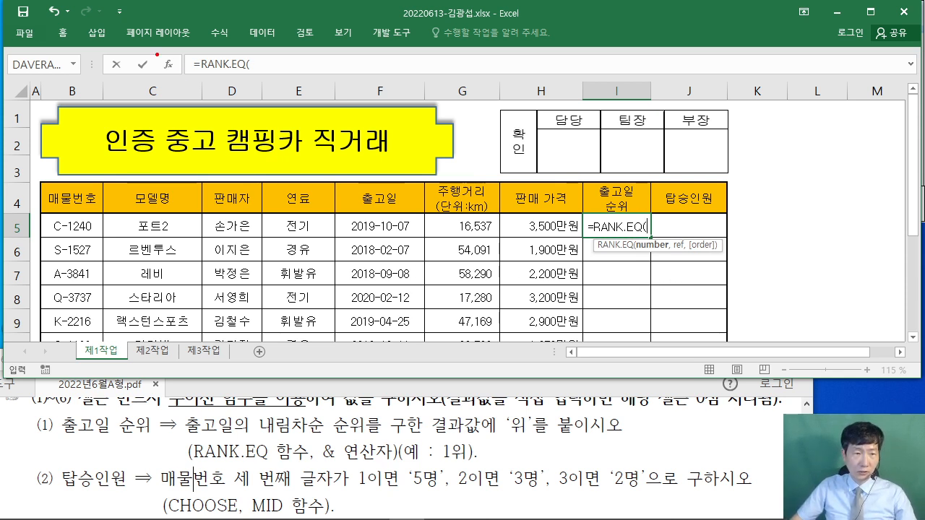
- Open the RANK.EQ Function Arguments form and move it clear of row 5
mouse_move(156, 52)
left_mouse_down()
mouse_move(184, 79)
mouse_move(240, 230)
left_mouse_up()
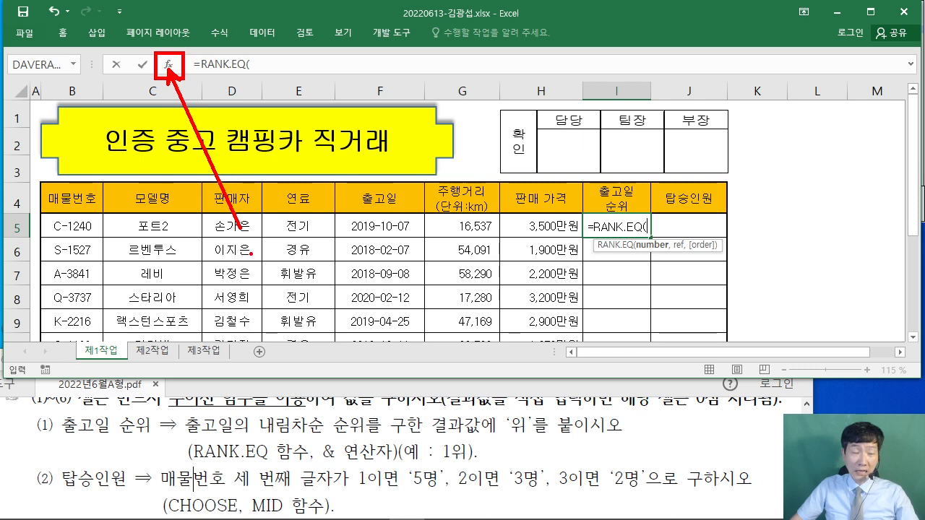
key("Escape")
left_click(168, 67)
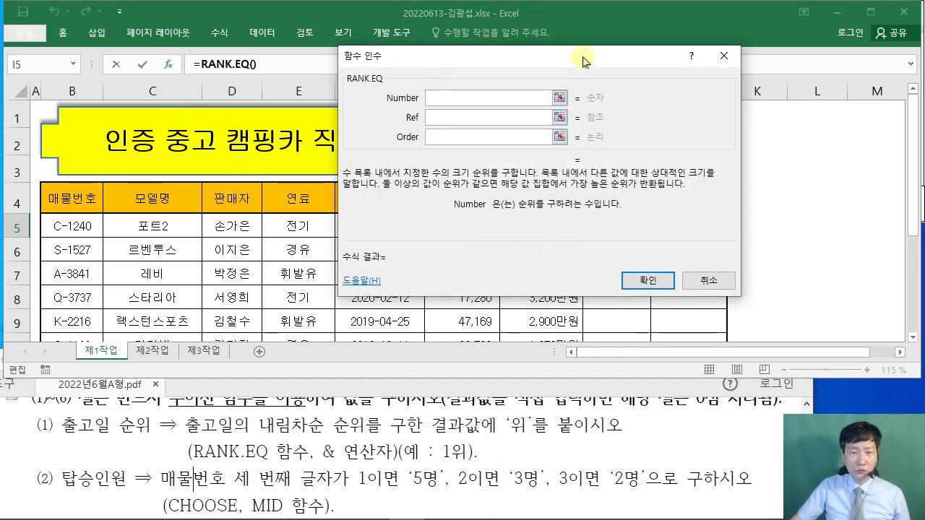
left_click_drag(580, 60, 392, 100)
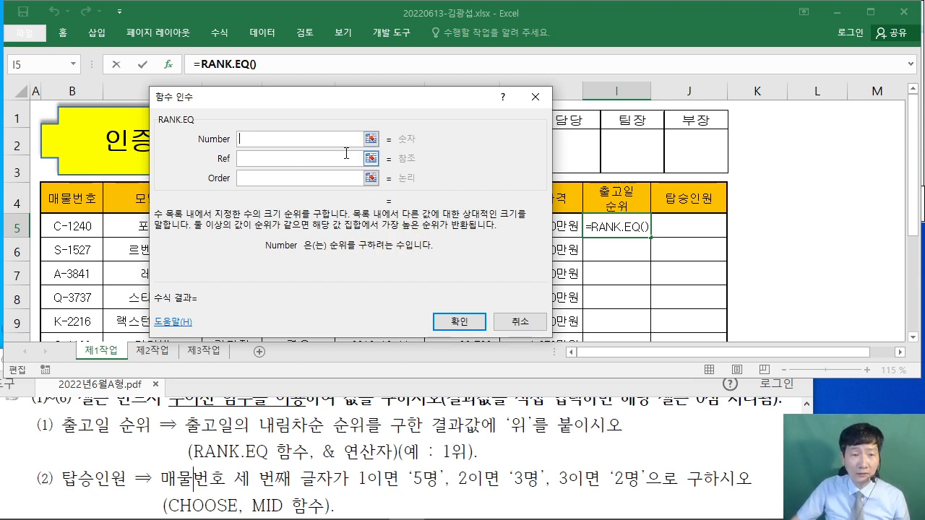
left_click_drag(330, 108, 482, 110)
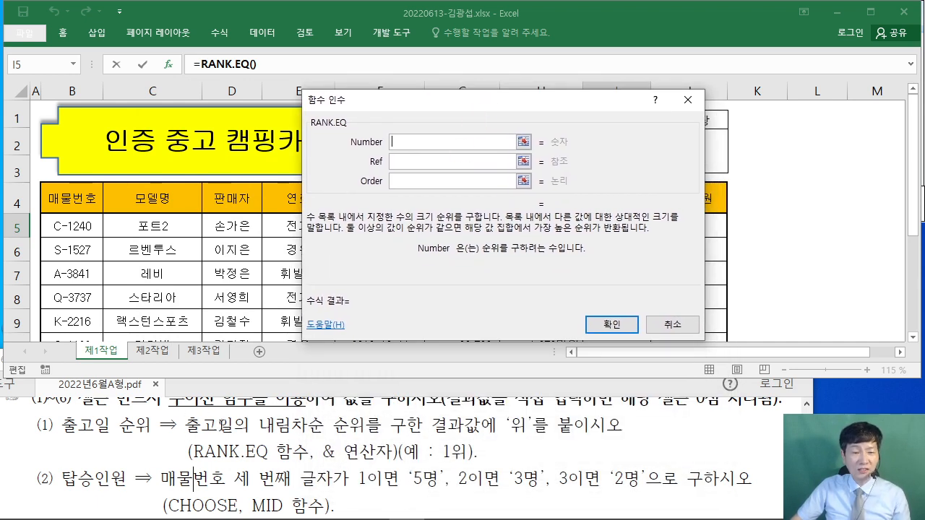
left_click_drag(464, 107, 511, 304)
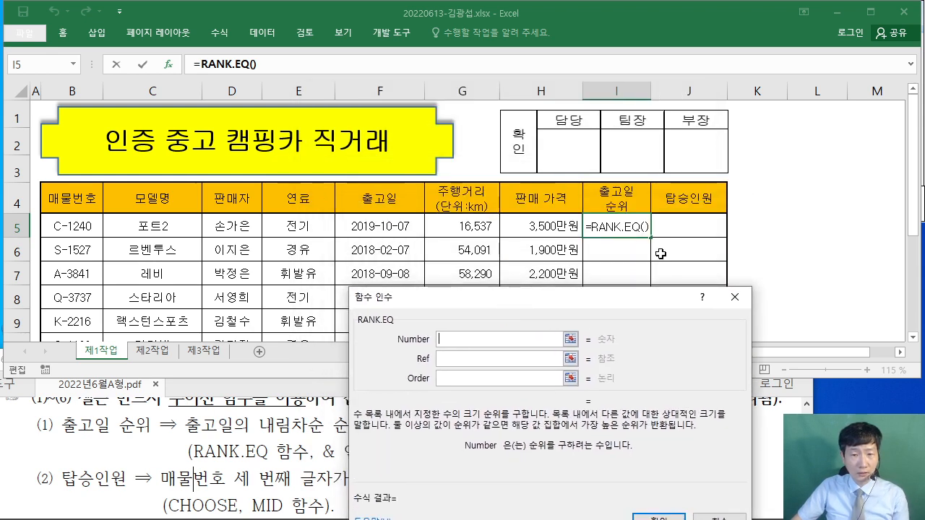
- Set RANK.EQ's Number to F5 and its Ref to the release dates F5:F12
left_click(381, 226)
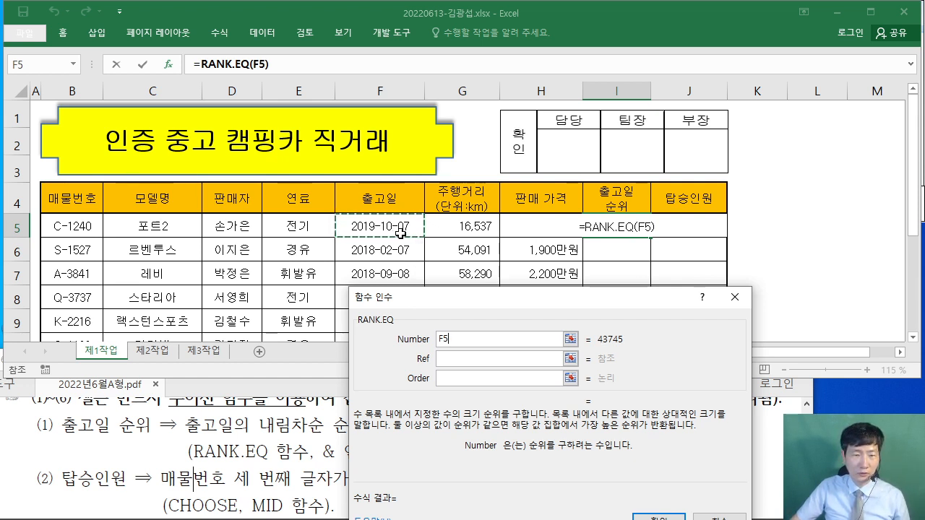
left_click(444, 358)
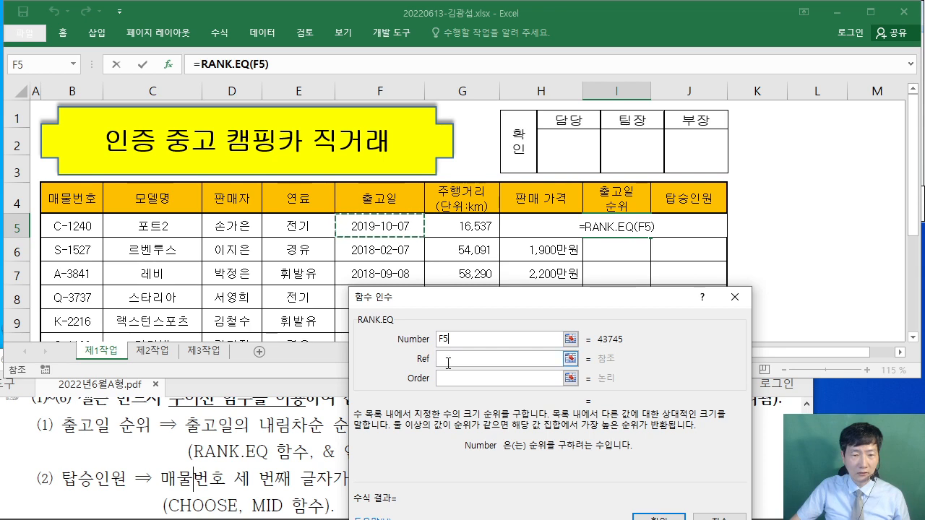
left_click_drag(456, 302, 559, 164)
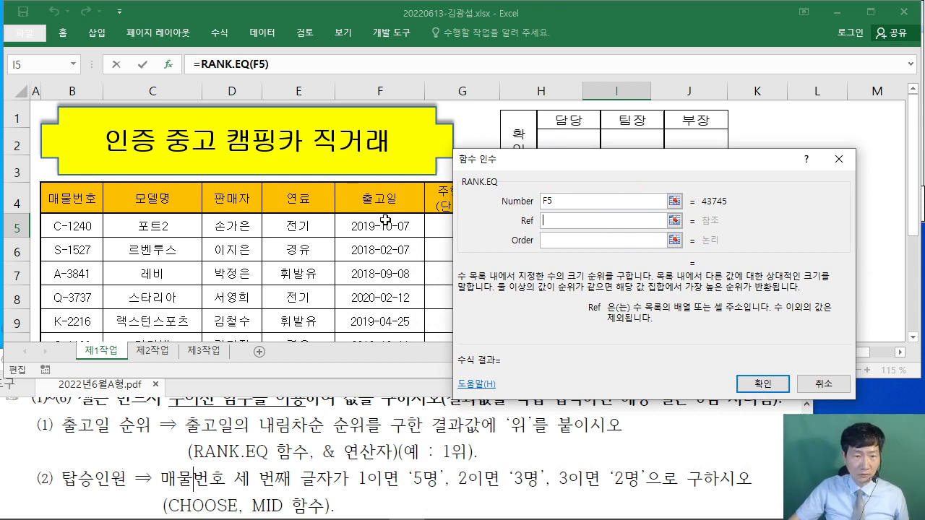
left_click_drag(385, 221, 379, 272)
scroll(381, 282, "up", 1)
- Select the F5:F12 text in the Ref box, shifting the form to show columns B–G
scroll(385, 287, "down", 2)
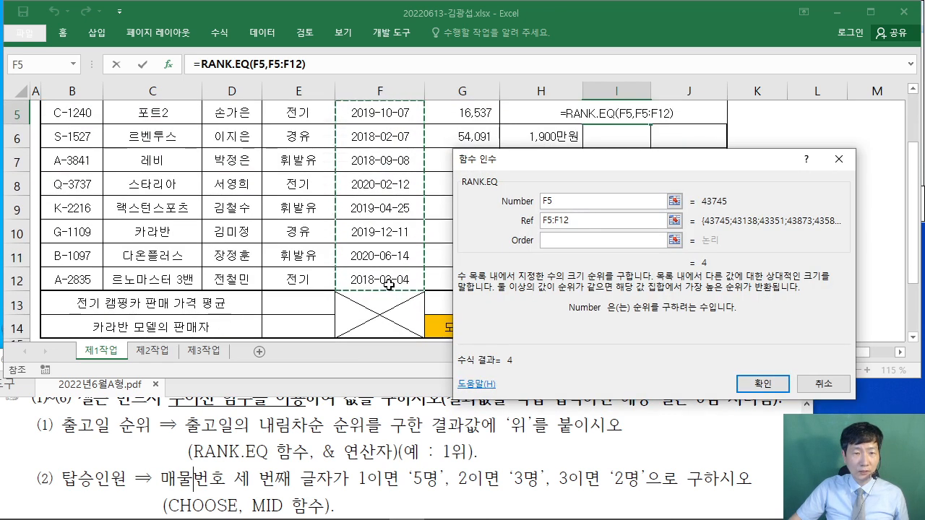
scroll(387, 285, "up", 2)
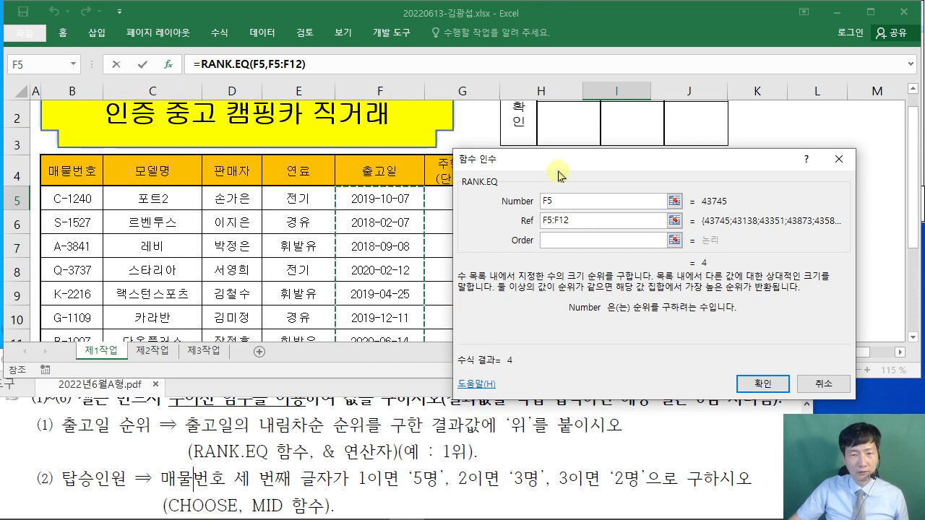
left_click_drag(555, 167, 227, 130)
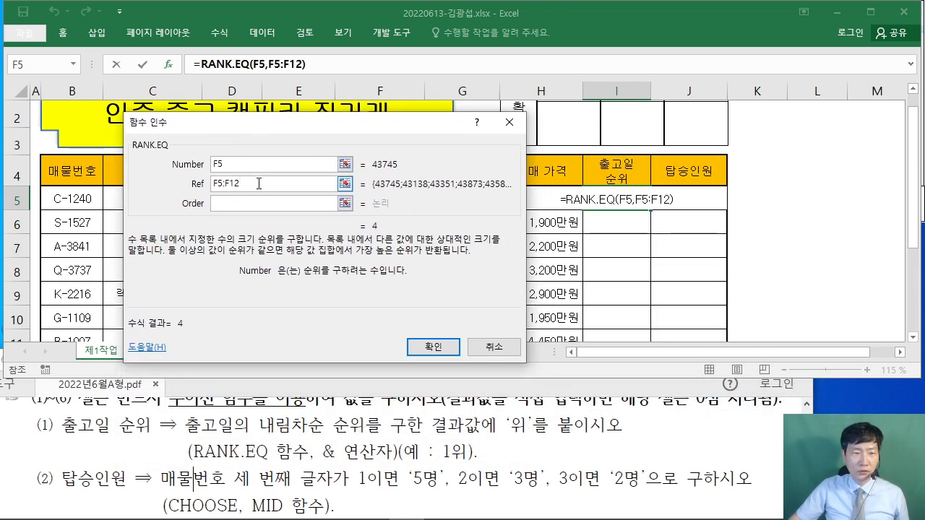
left_click_drag(258, 184, 186, 183)
left_click_drag(224, 126, 758, 127)
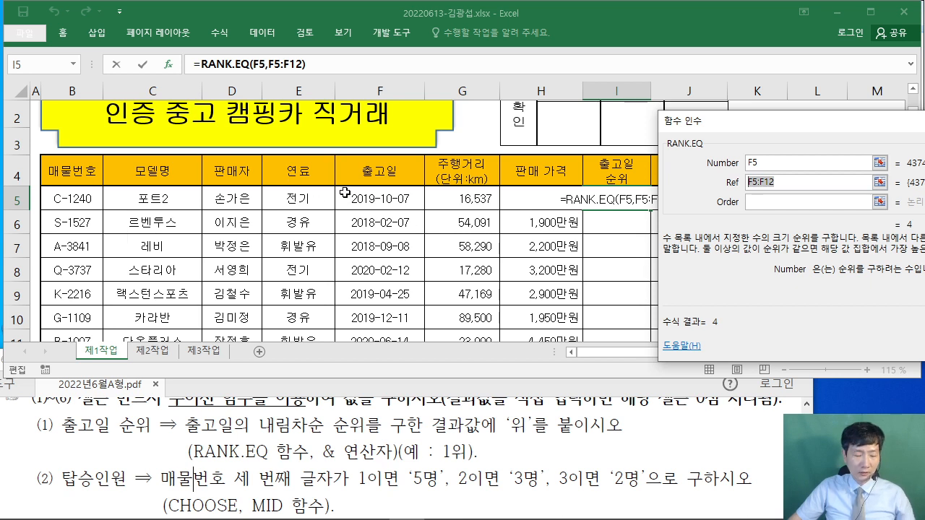
left_click_drag(337, 186, 427, 365)
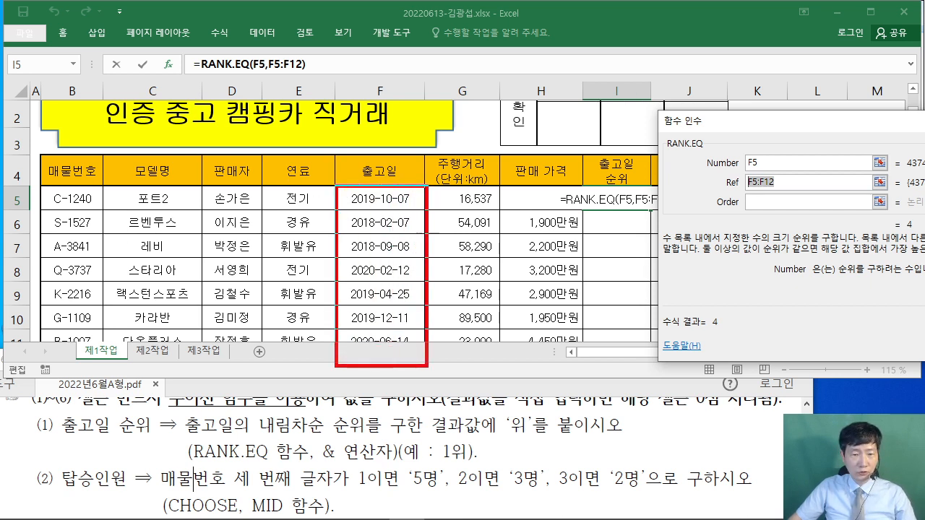
left_click_drag(391, 189, 324, 240)
left_click_drag(409, 233, 331, 277)
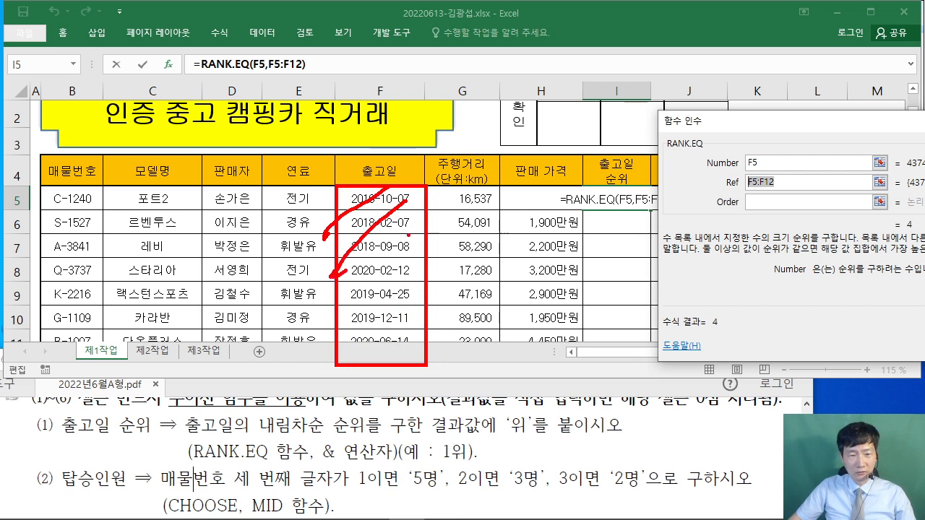
left_click_drag(415, 263, 324, 312)
left_click_drag(378, 299, 325, 342)
left_click_drag(414, 331, 365, 363)
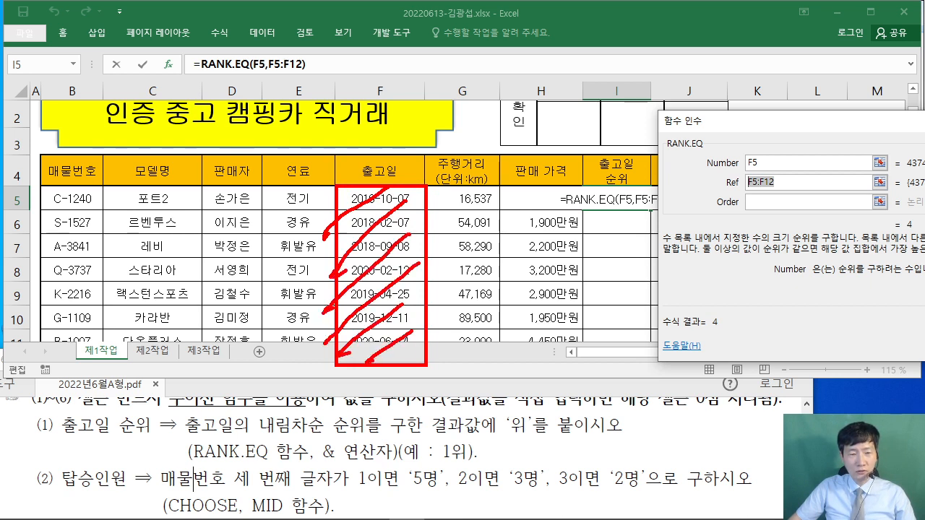
left_click_drag(649, 211, 744, 186)
mouse_move(477, 233)
left_mouse_down()
mouse_move(532, 231)
mouse_move(554, 269)
mouse_move(580, 277)
left_mouse_up()
left_click_drag(577, 244, 633, 289)
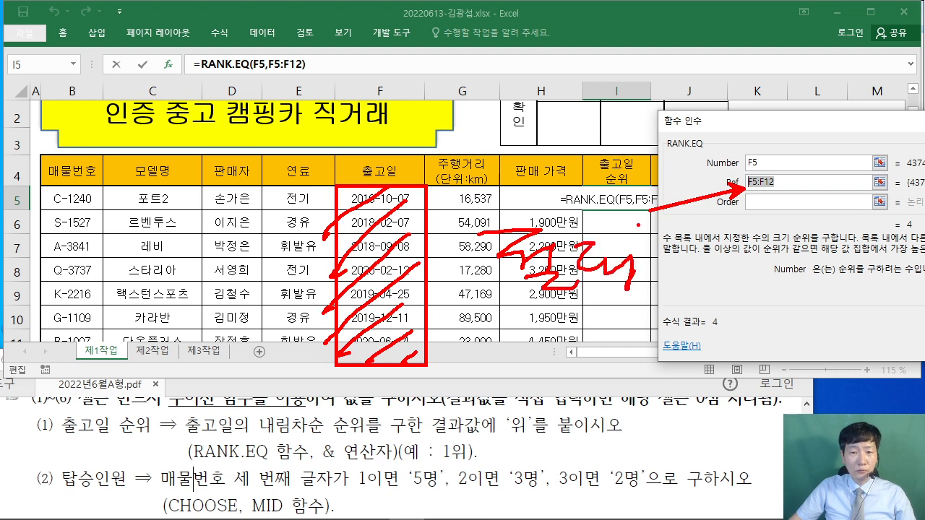
mouse_move(633, 256)
left_mouse_down()
mouse_move(665, 240)
mouse_move(763, 283)
left_mouse_up()
left_click_drag(516, 296, 814, 298)
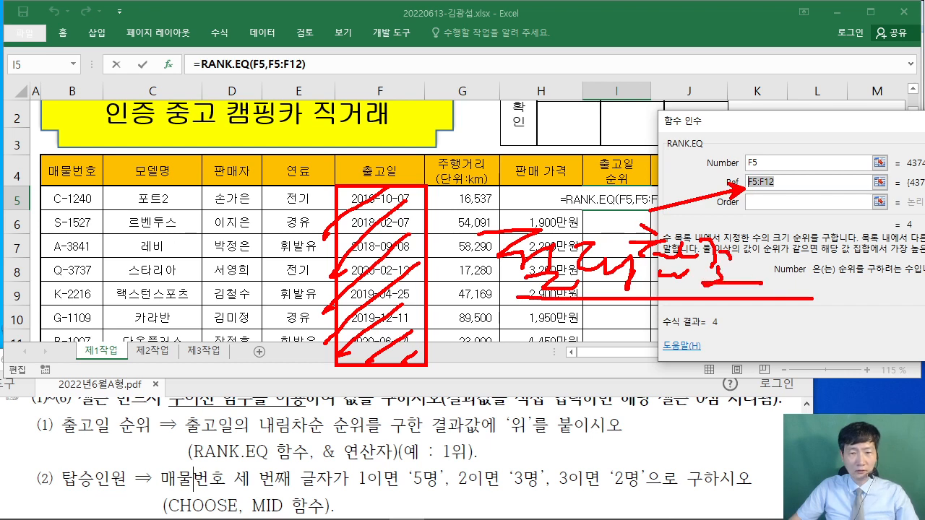
key("Escape")
- Convert the Ref range to the absolute reference $F$5:$F$12 with F4
left_click_drag(688, 119, 228, 114)
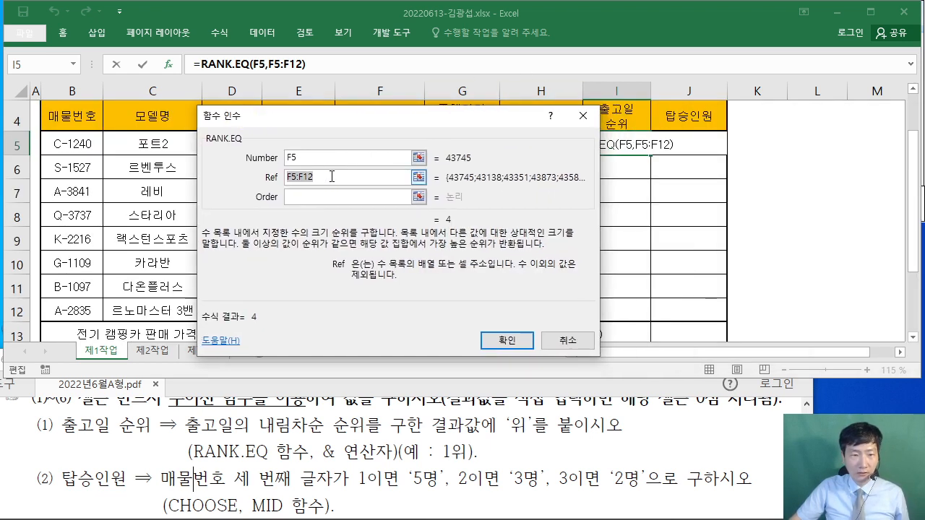
key("ctrl+2")
left_click_drag(396, 121, 521, 230)
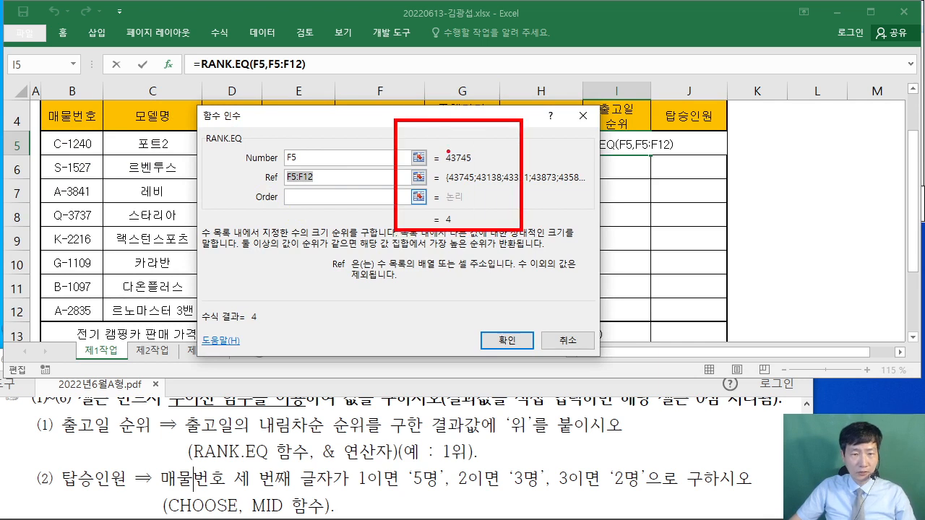
left_click_drag(427, 133, 461, 135)
left_click_drag(414, 134, 409, 179)
left_click_drag(470, 148, 494, 172)
left_click_drag(480, 153, 457, 205)
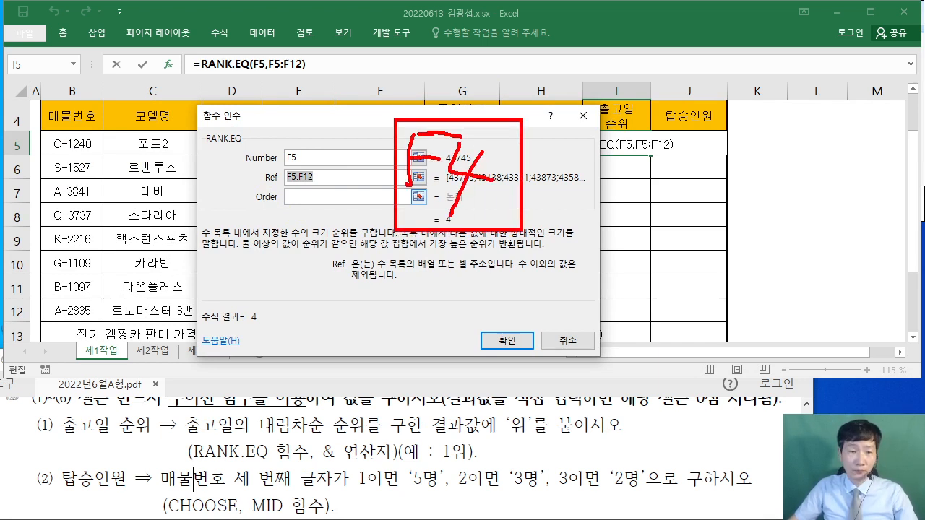
key("Escape")
key("F4")
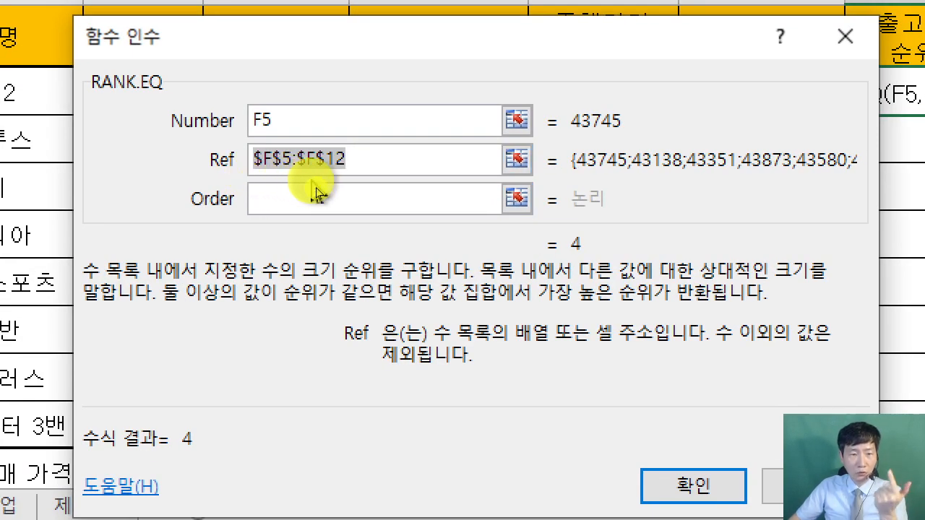
- Enter 0 as the RANK.EQ Order argument for descending rank
left_click(368, 162)
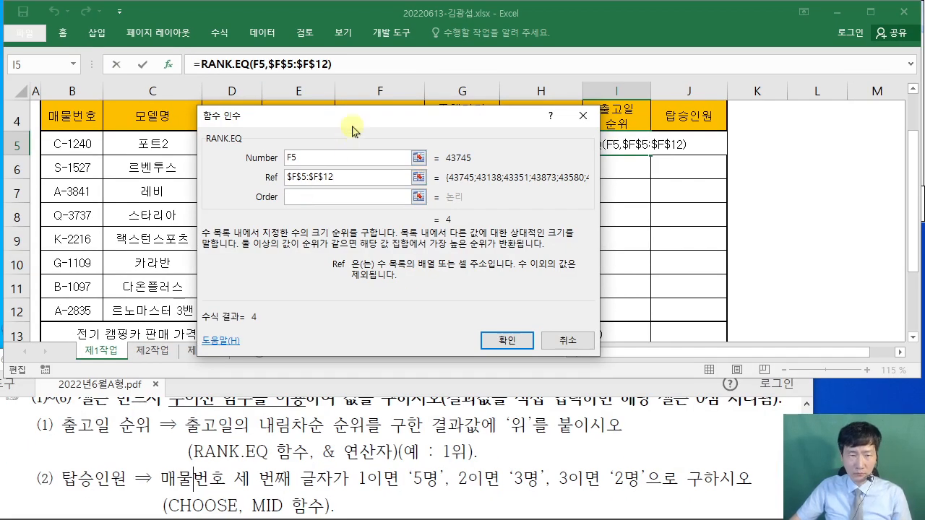
left_click_drag(352, 128, 502, 195)
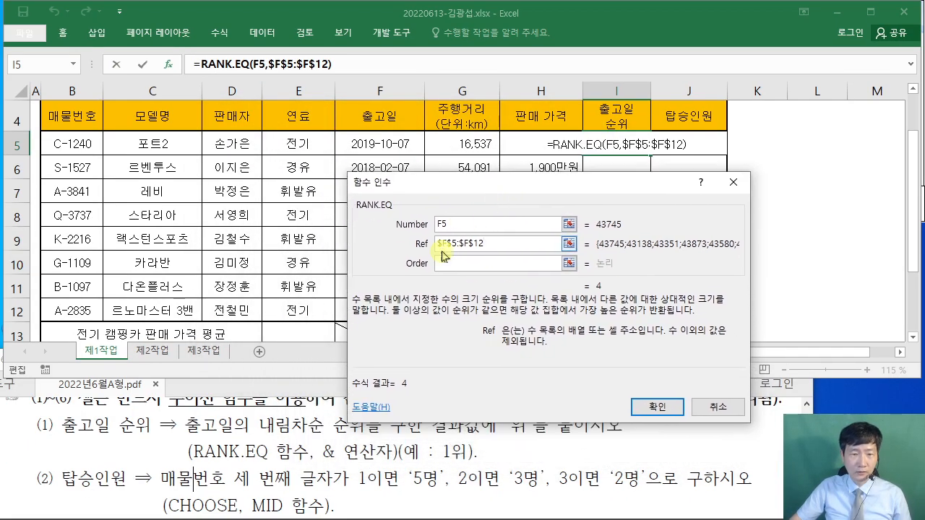
left_click(443, 263)
left_click_drag(446, 185, 343, 130)
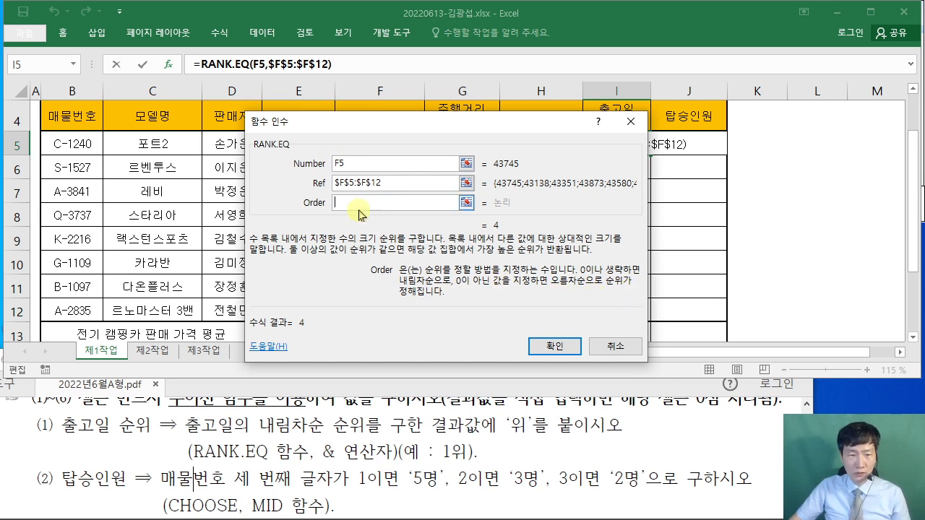
type("0")
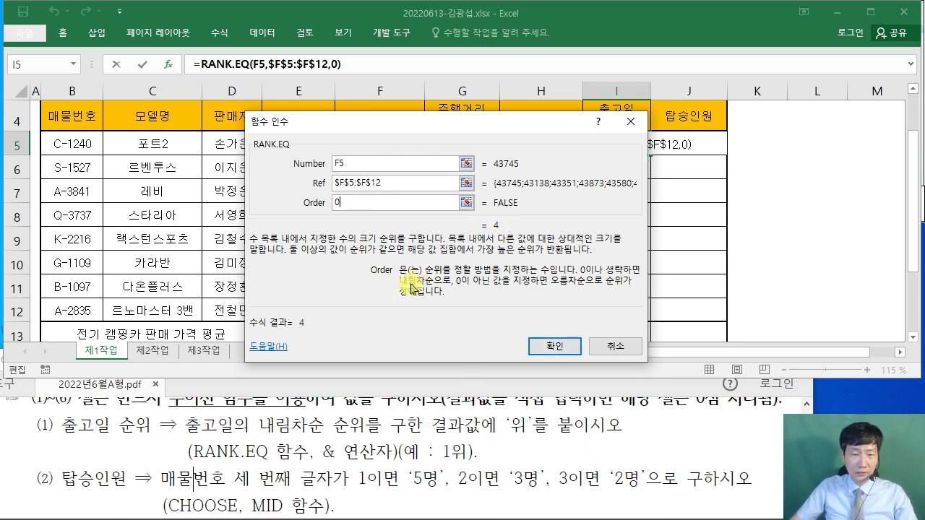
left_click_drag(381, 132, 382, 156)
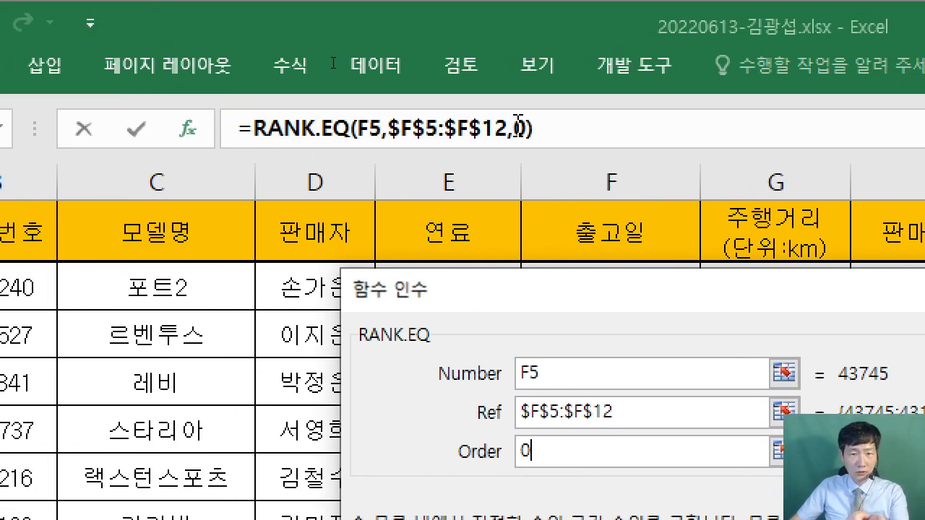
- Append &"위" to the rank formula and confirm it, so I5 shows 4위
left_click(561, 131)
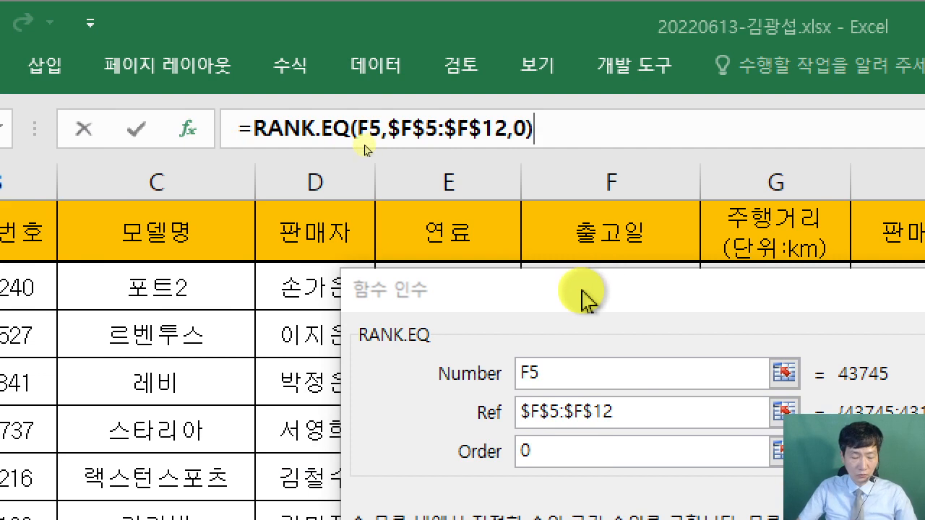
type("&")
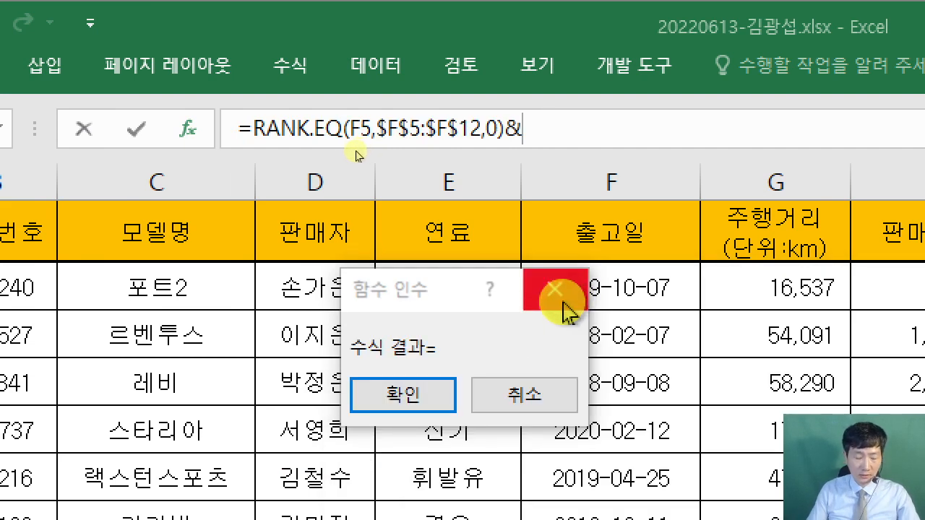
type("\"")
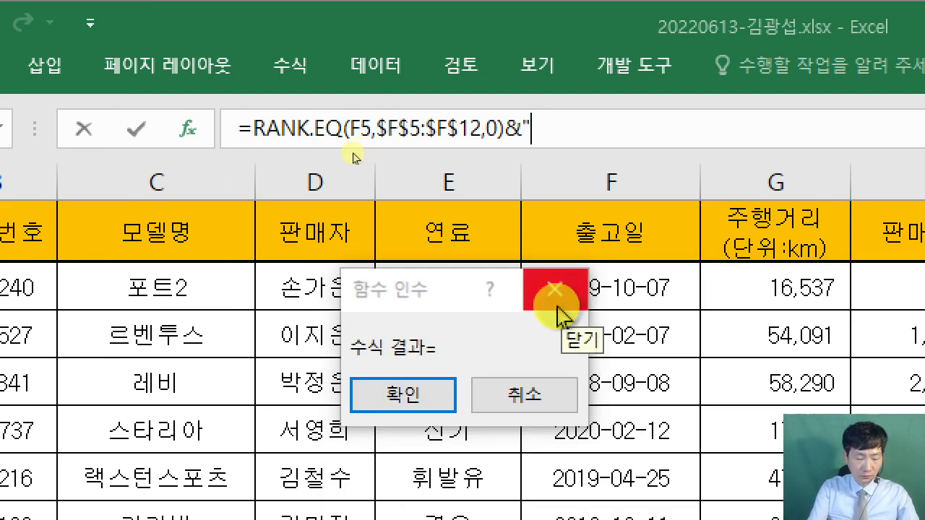
type("위\"")
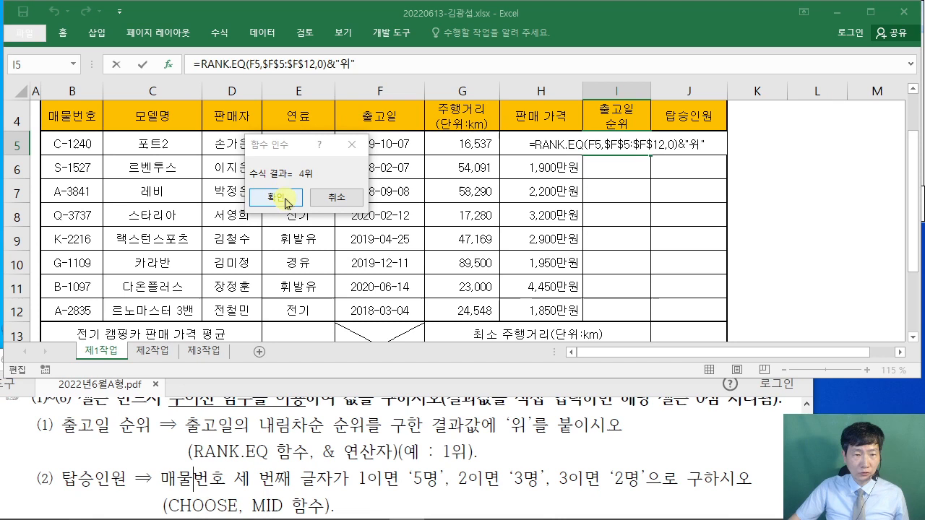
left_click(402, 395)
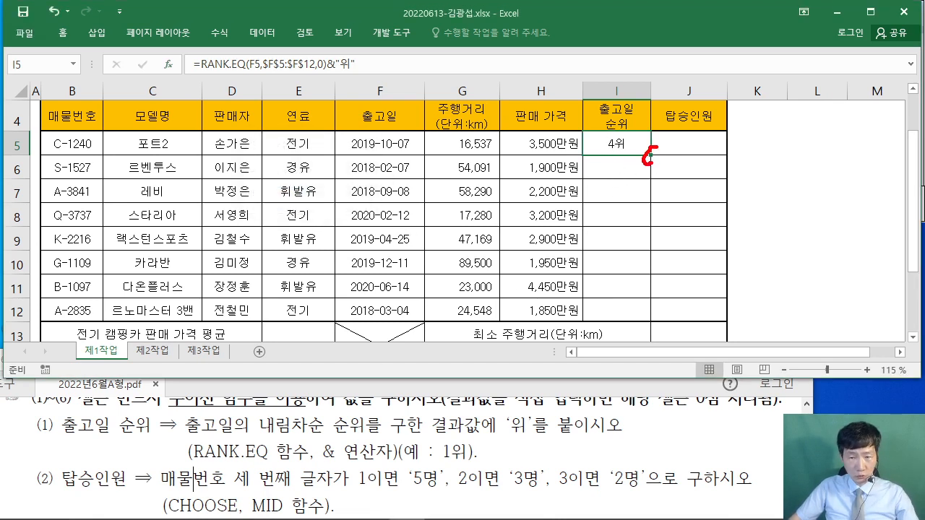
- Fill the rank formula from I5 down to I12 without formatting, keeping the table borders
left_click_drag(651, 160, 650, 313)
key("Escape")
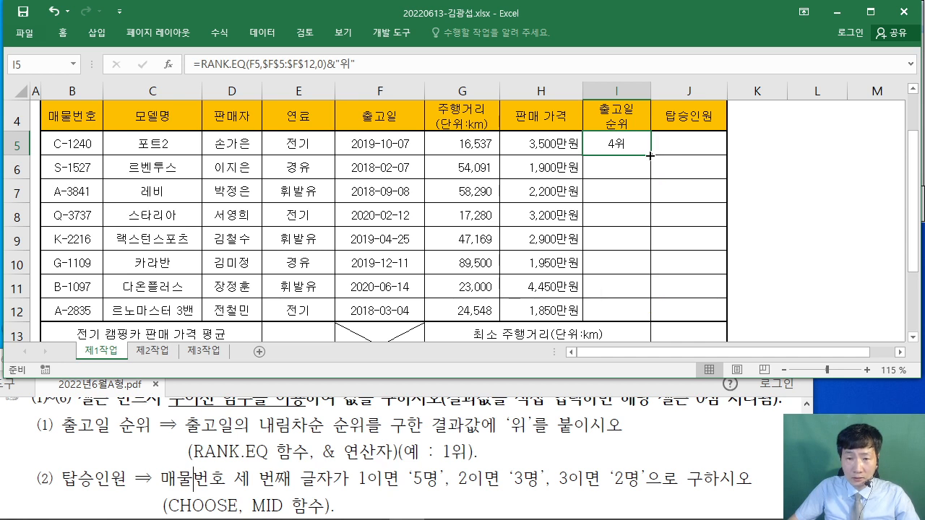
left_click_drag(649, 156, 650, 316)
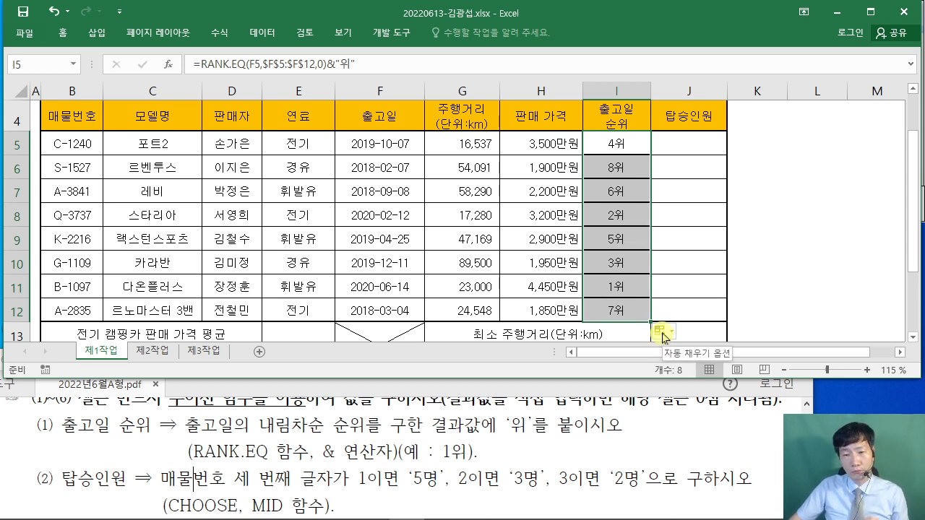
left_click(663, 336)
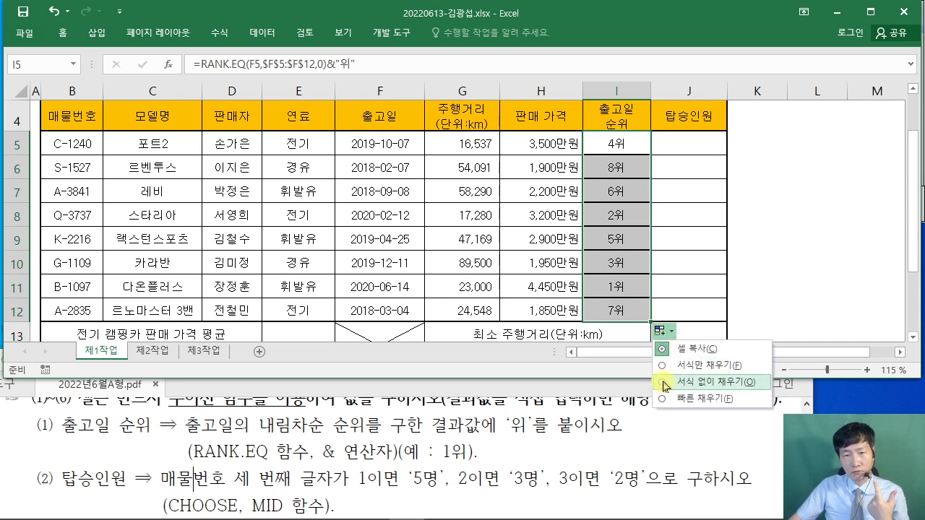
left_click(665, 386)
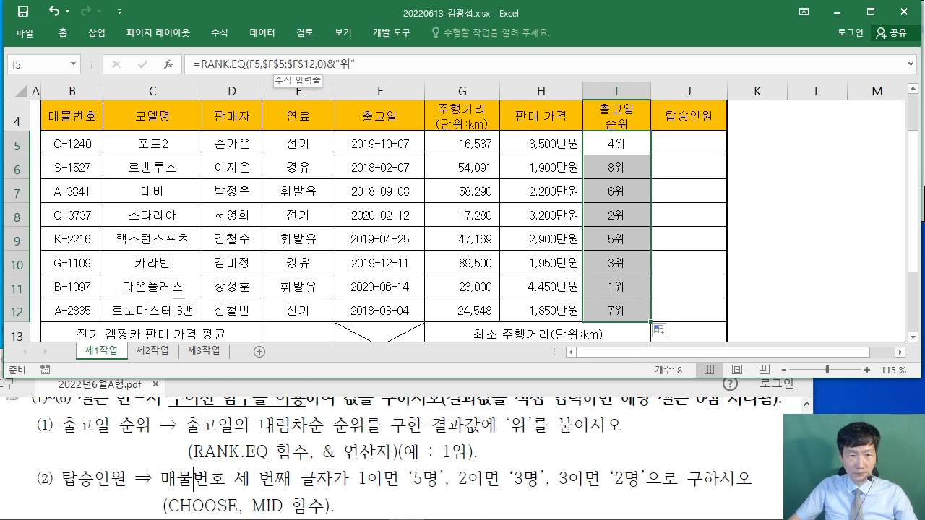
mouse_move(262, 72)
left_mouse_down()
mouse_move(323, 71)
mouse_move(263, 73)
left_mouse_up()
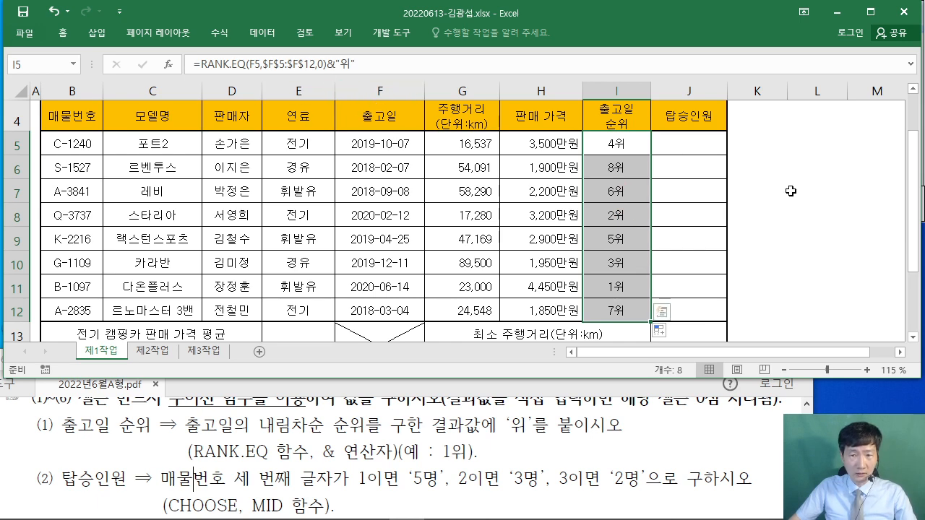
- Scroll the task PDF to item (2), the 탑승인원 CHOOSE/MID requirement, then select J5
left_click(757, 191)
scroll(628, 230, "up", 1)
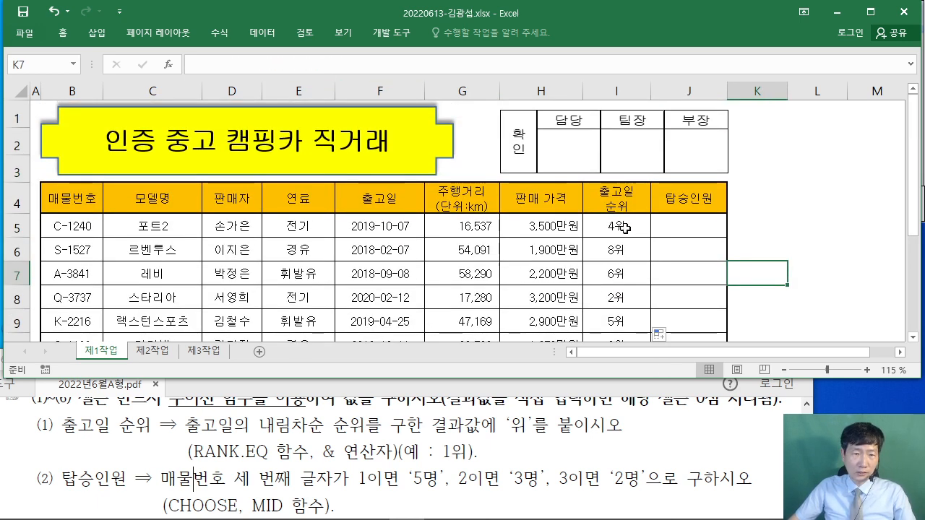
scroll(620, 232, "down", 1)
left_click(123, 433)
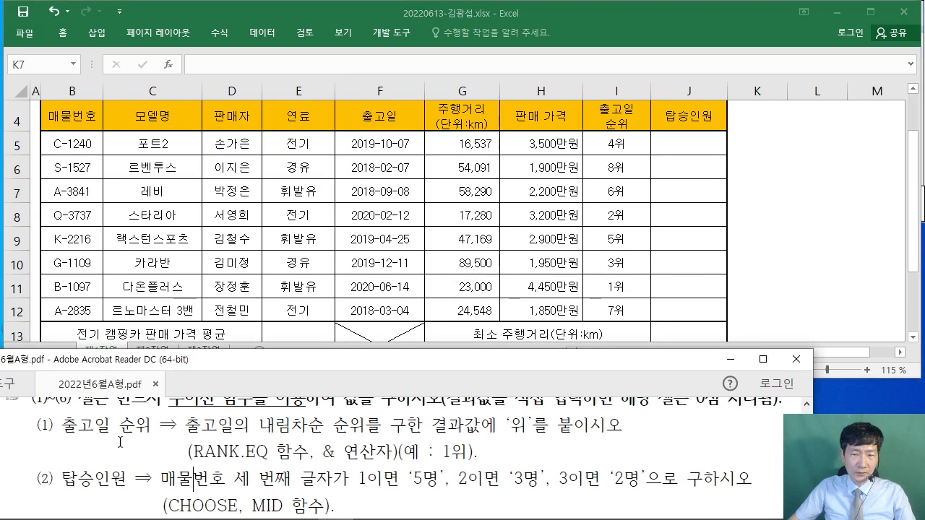
scroll(124, 441, "down", 2)
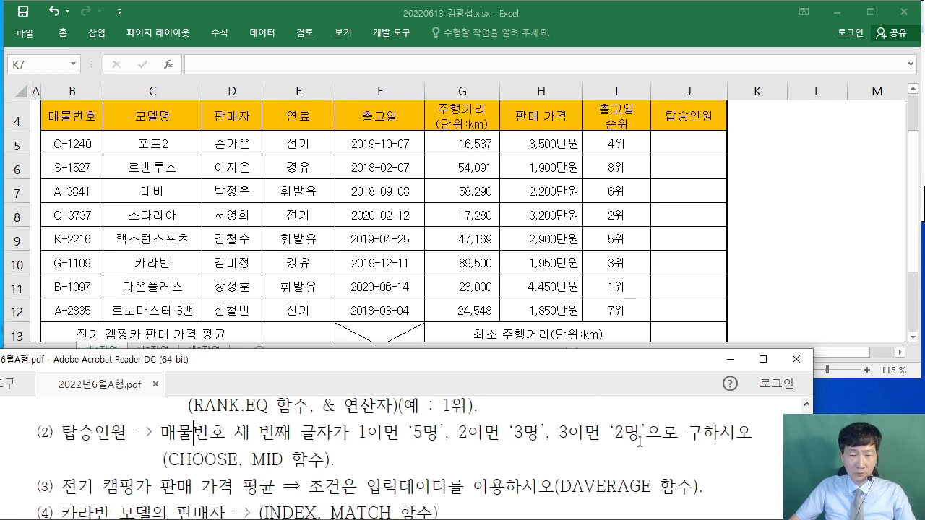
left_click(695, 153)
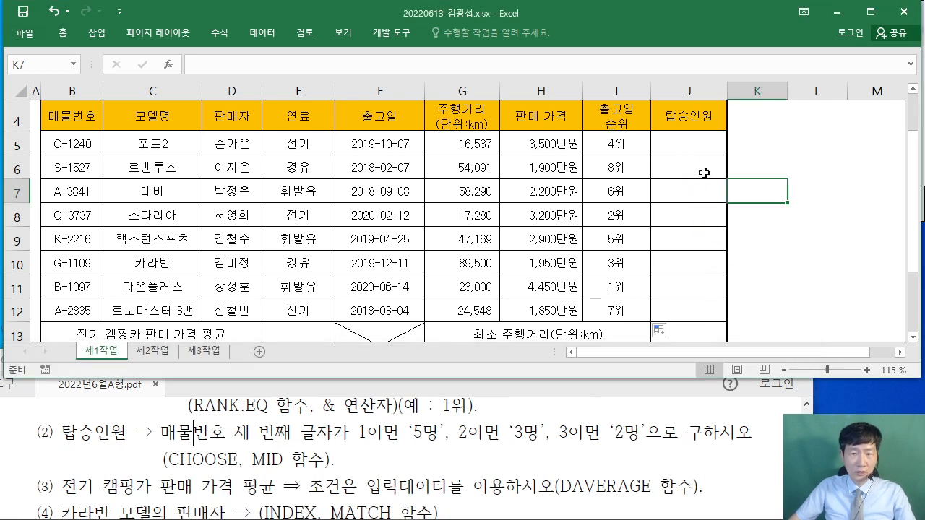
scroll(677, 229, "up", 1)
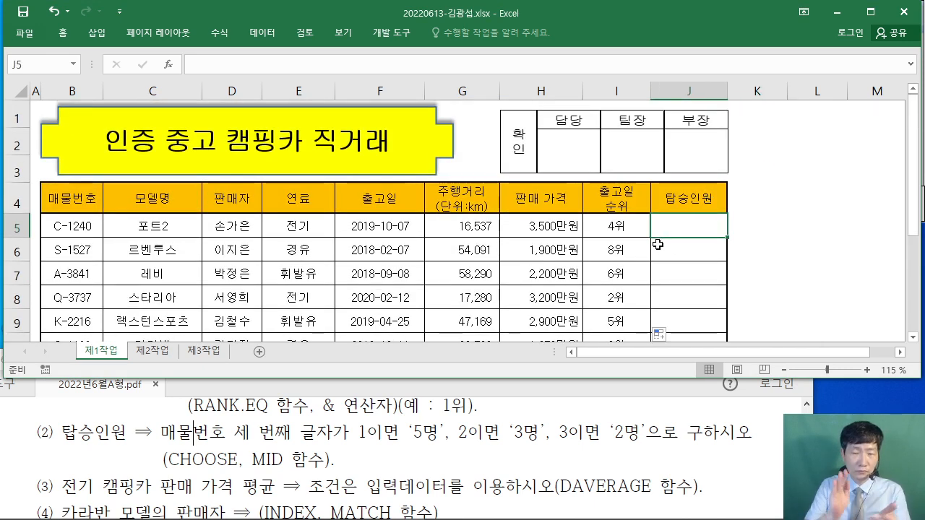
- Start J5's formula as =CHOOSE( by picking CHOOSE from the autocomplete list
type("=")
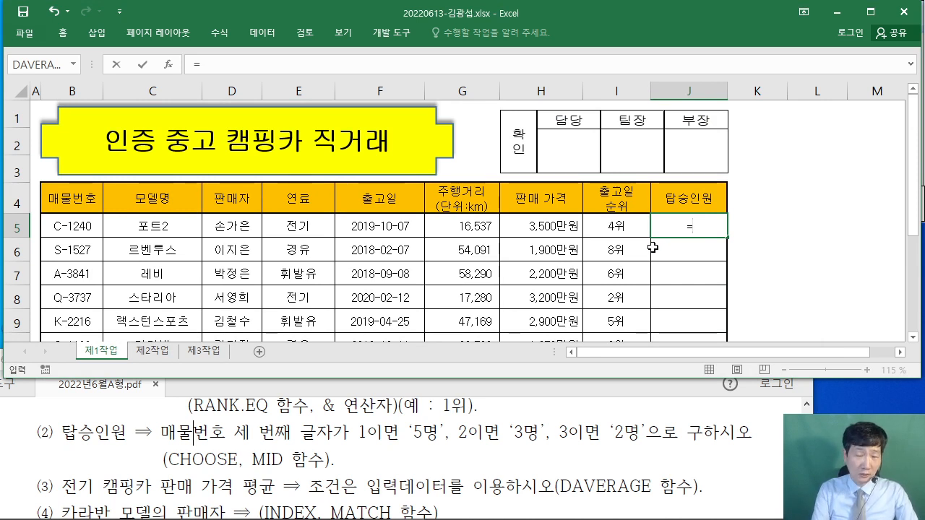
type("CHO")
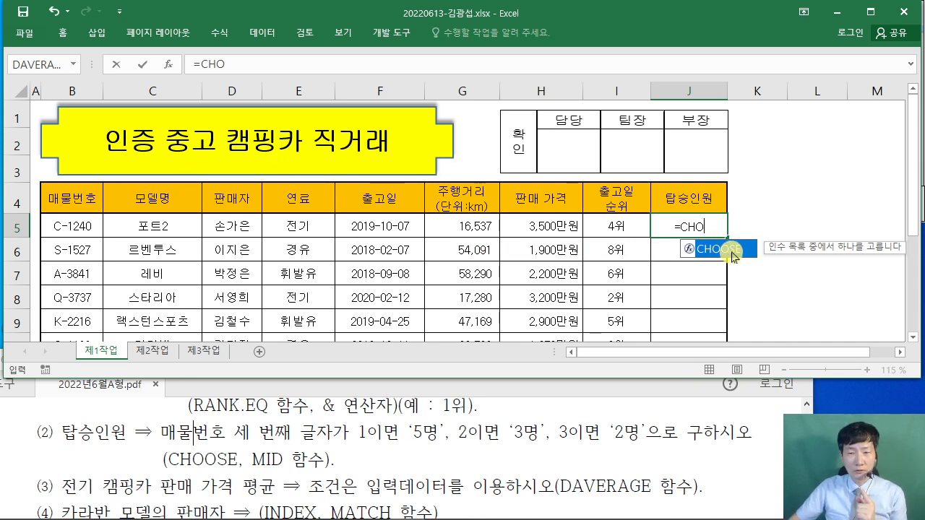
double_click(731, 253)
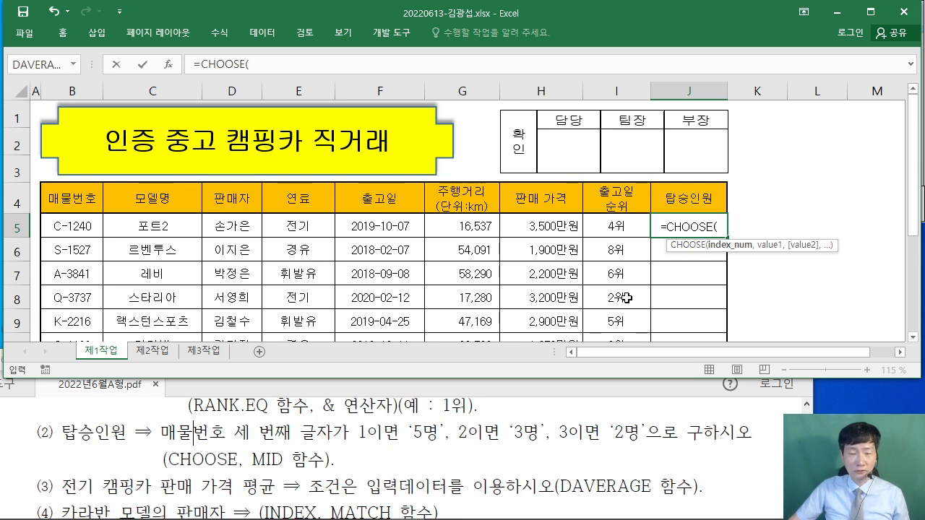
left_click_drag(158, 45, 248, 201)
- Enter MID( as CHOOSE's Index_num and switch to the nested MID function's arguments
key("Escape")
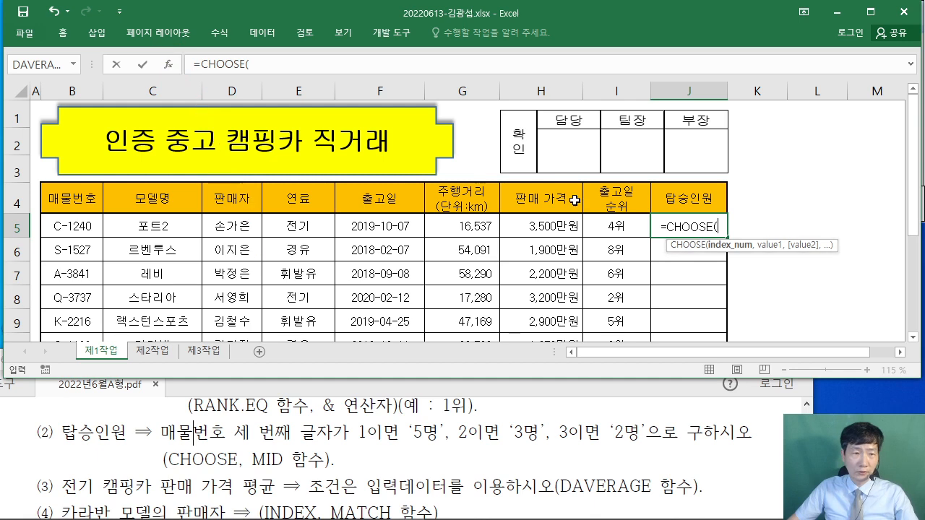
left_click(168, 64)
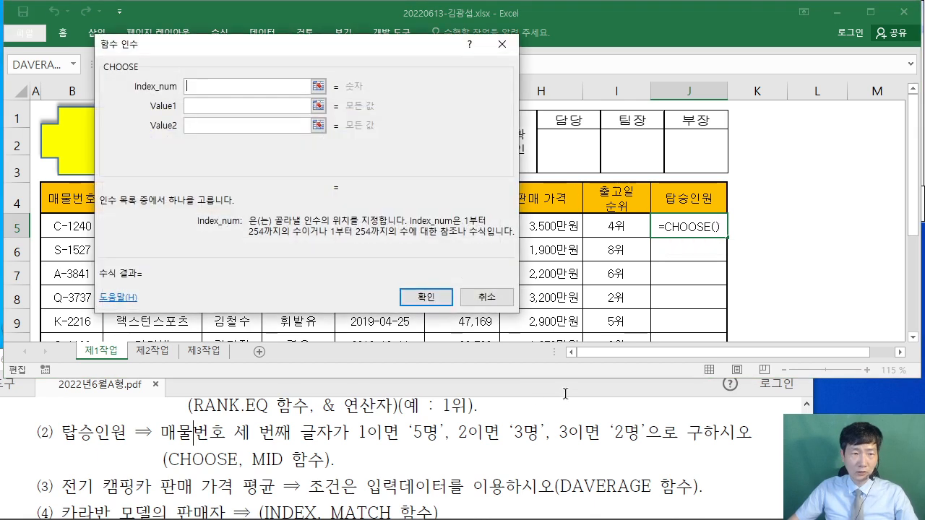
left_click_drag(296, 44, 391, 150)
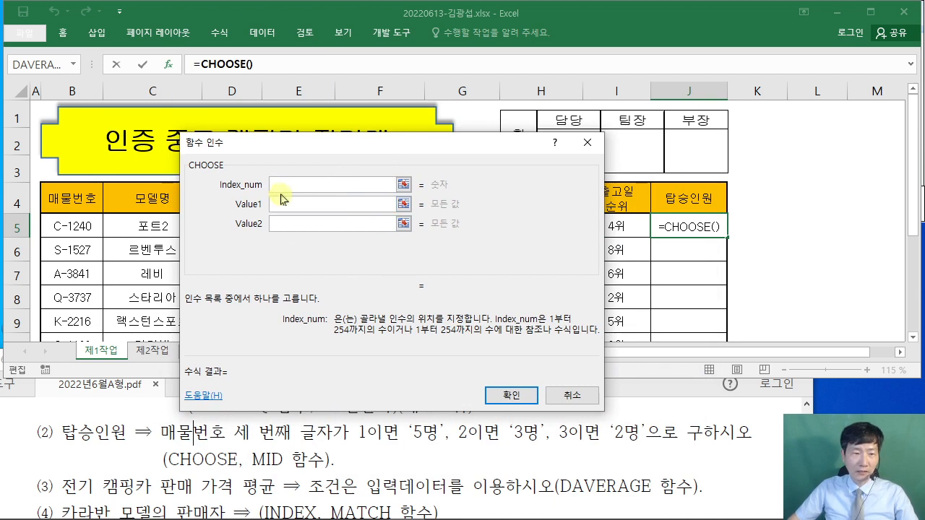
left_click_drag(327, 148, 423, 90)
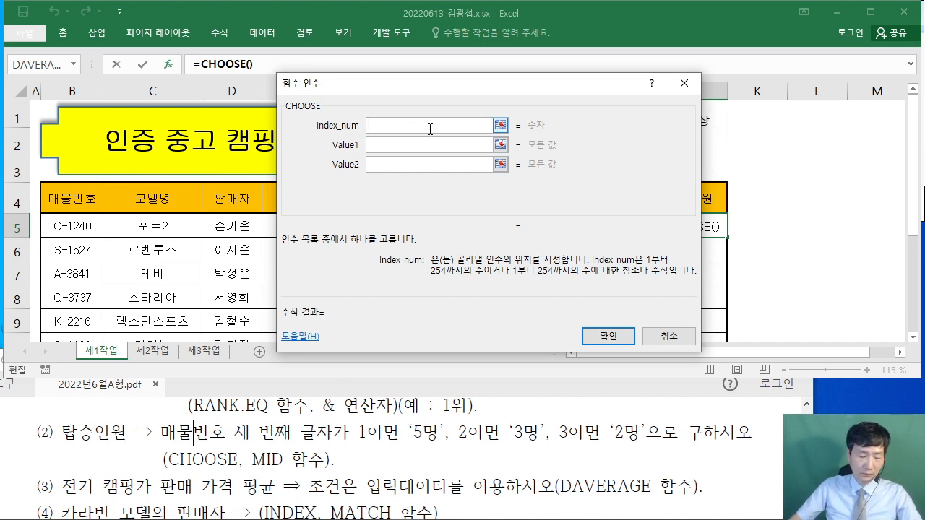
type("MID")
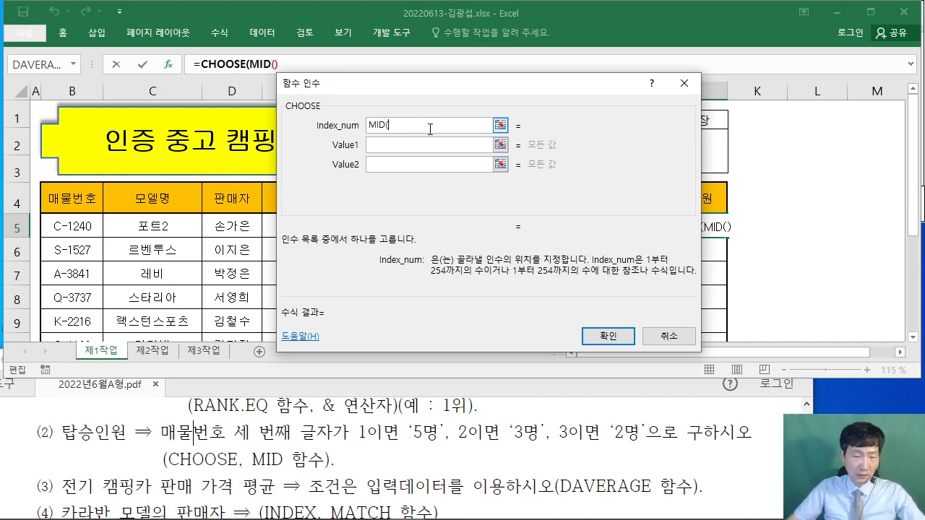
type("(")
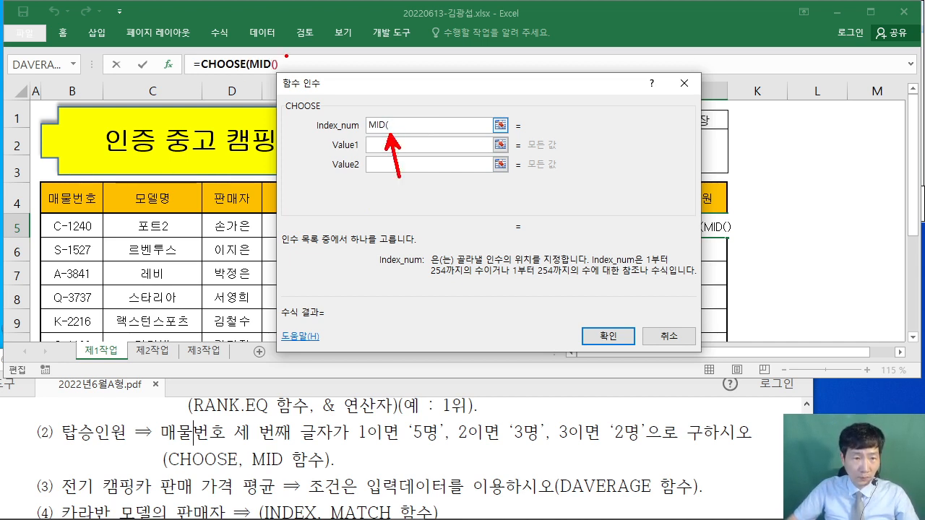
left_click_drag(279, 57, 325, 19)
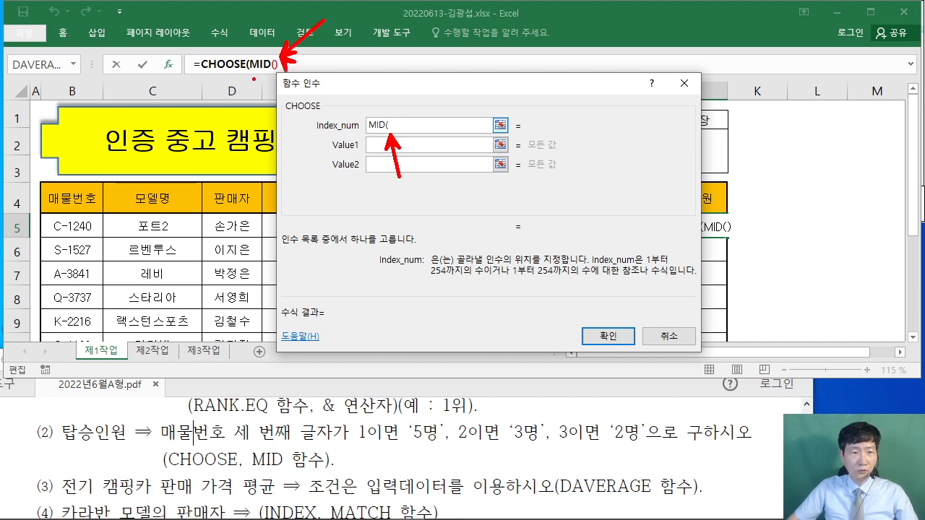
key("Escape")
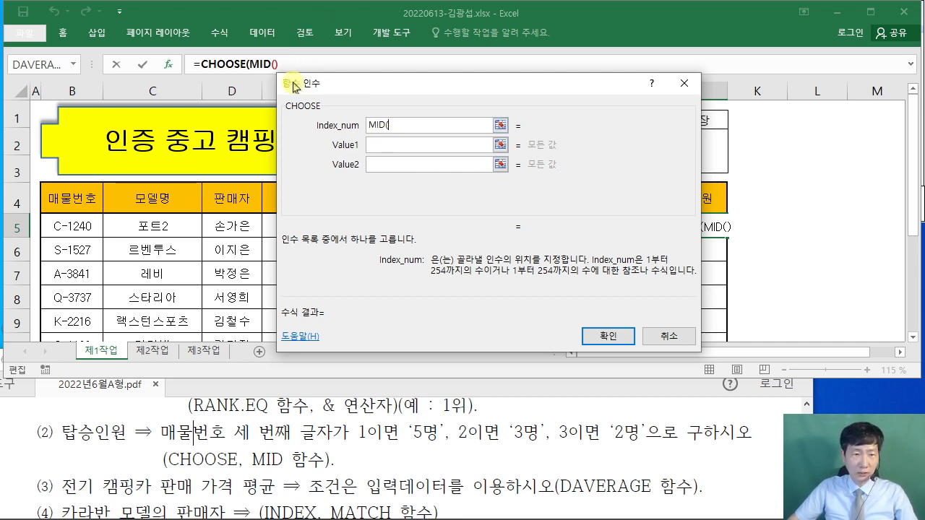
left_click(264, 65)
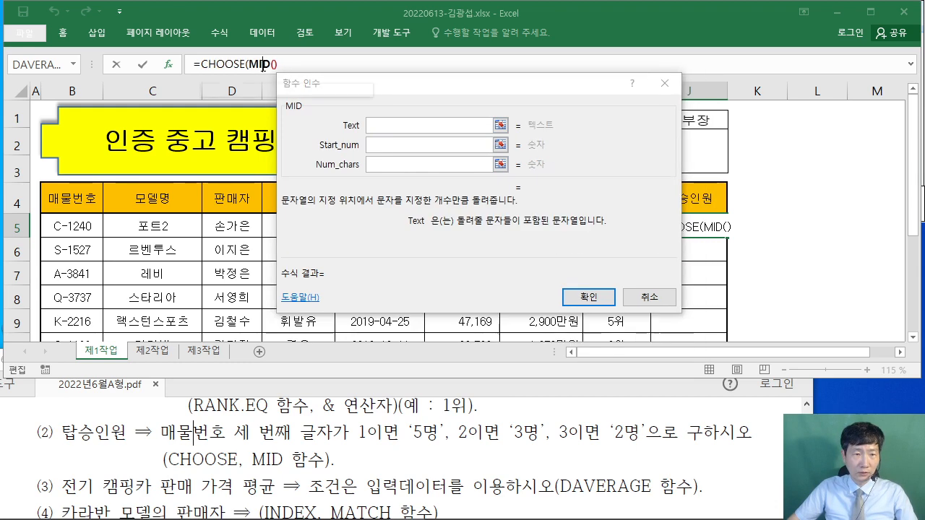
- Give MID the arguments B5, 3 and 1, then return to CHOOSE's arguments
left_click_drag(398, 92, 449, 131)
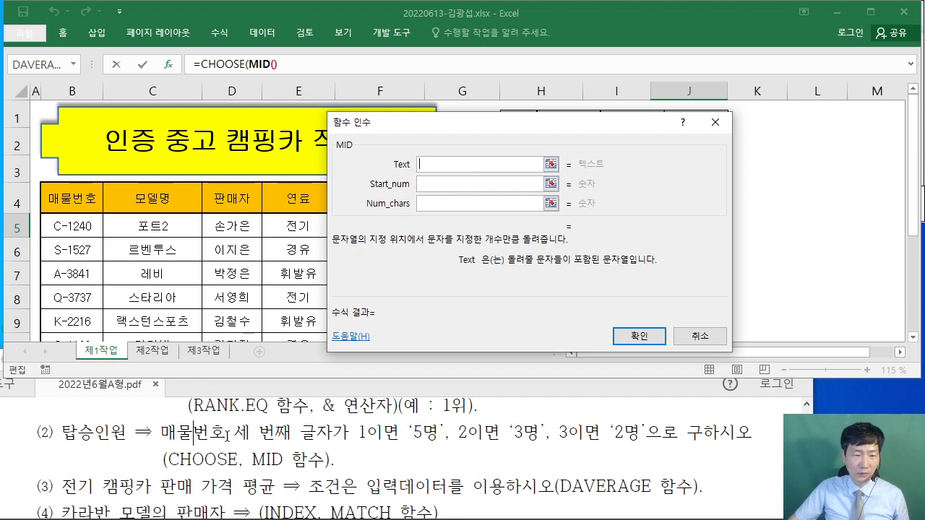
left_click(68, 225)
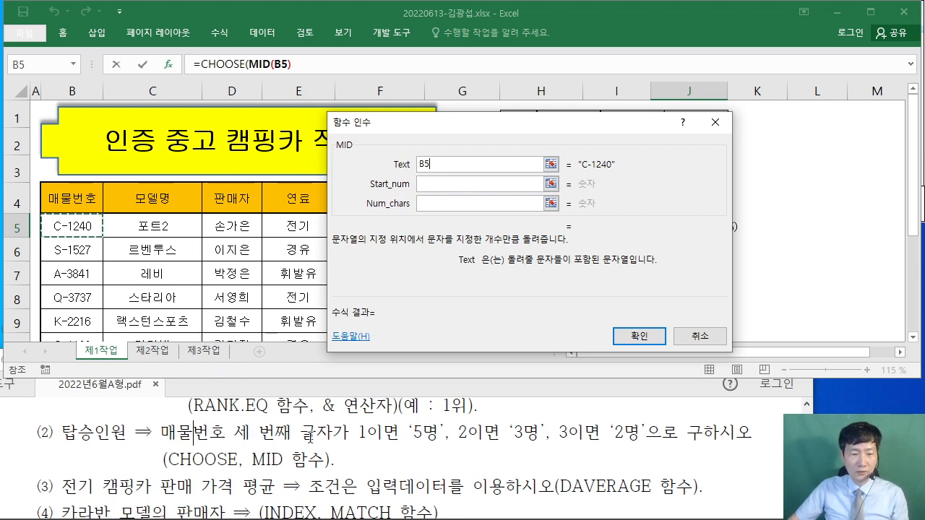
left_click(432, 183)
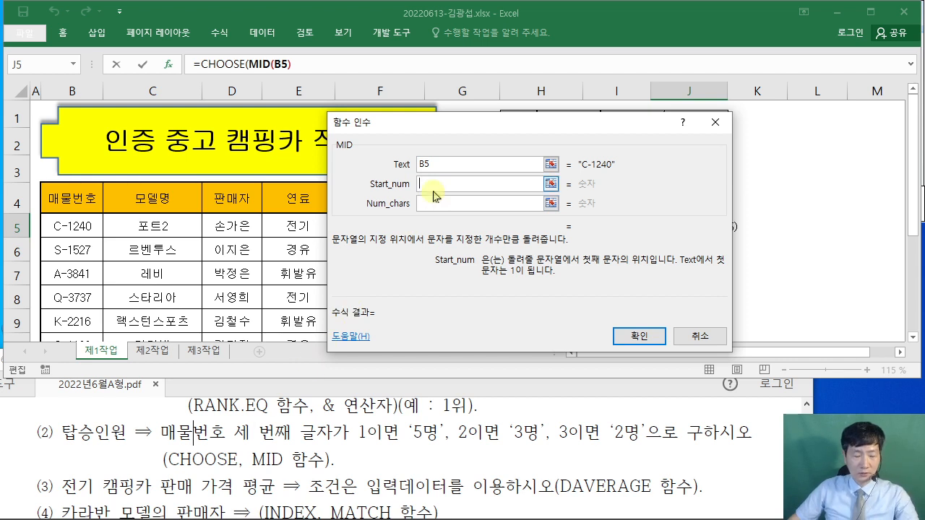
type("3")
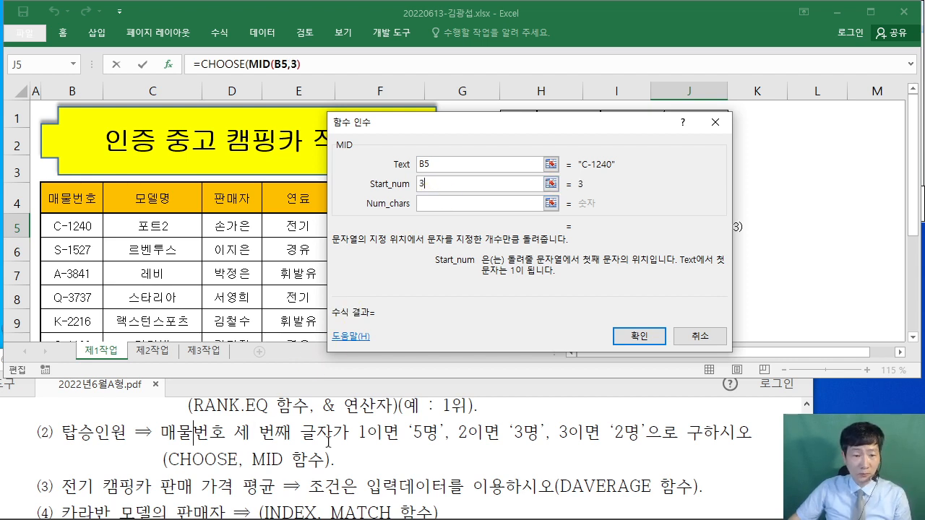
left_click(426, 204)
type("1")
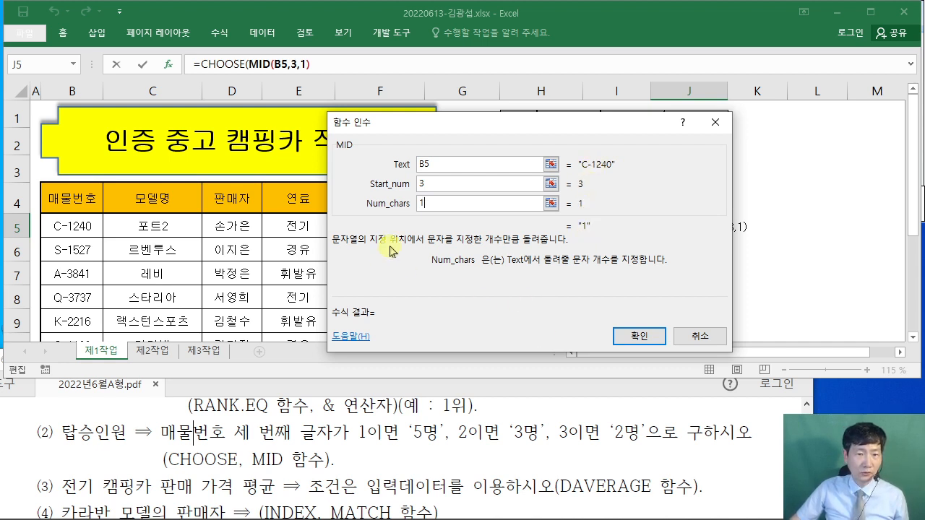
left_click(226, 64)
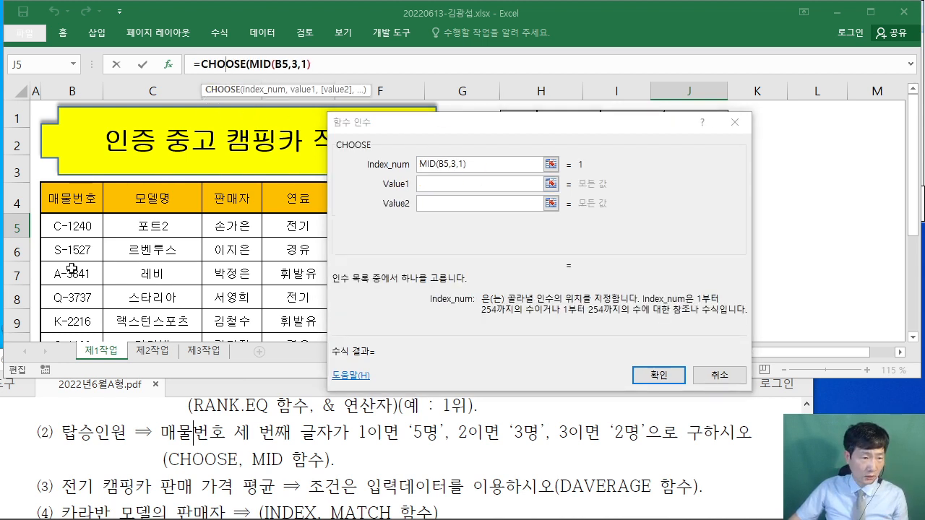
- Enter "5명", "3명", "2명" as the CHOOSE values, then discard the unfinished formula
scroll(81, 316, "down", 2)
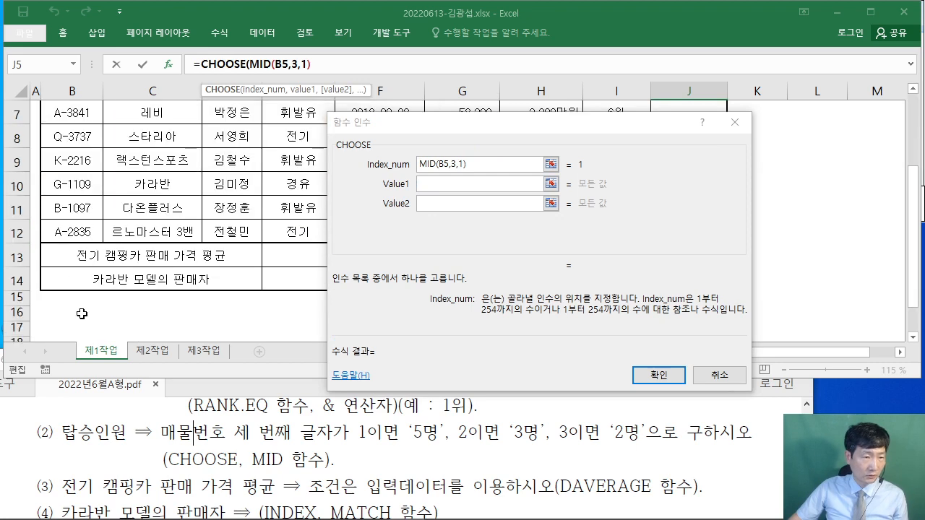
scroll(82, 314, "up", 1)
scroll(84, 311, "up", 1)
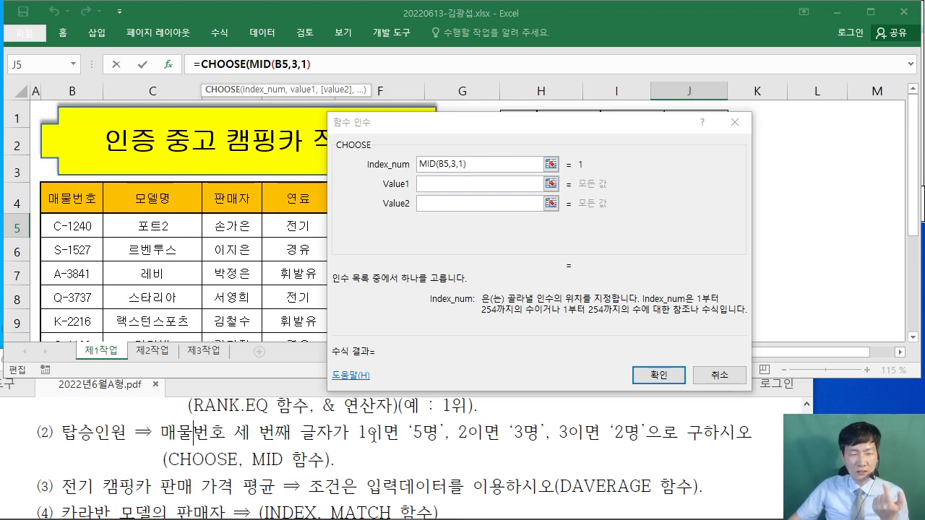
left_click(426, 184)
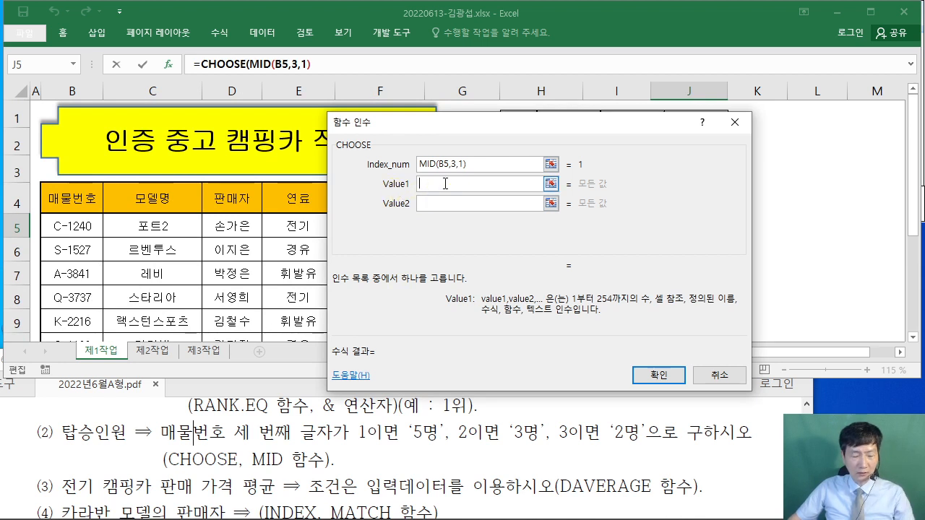
type("\"5명")
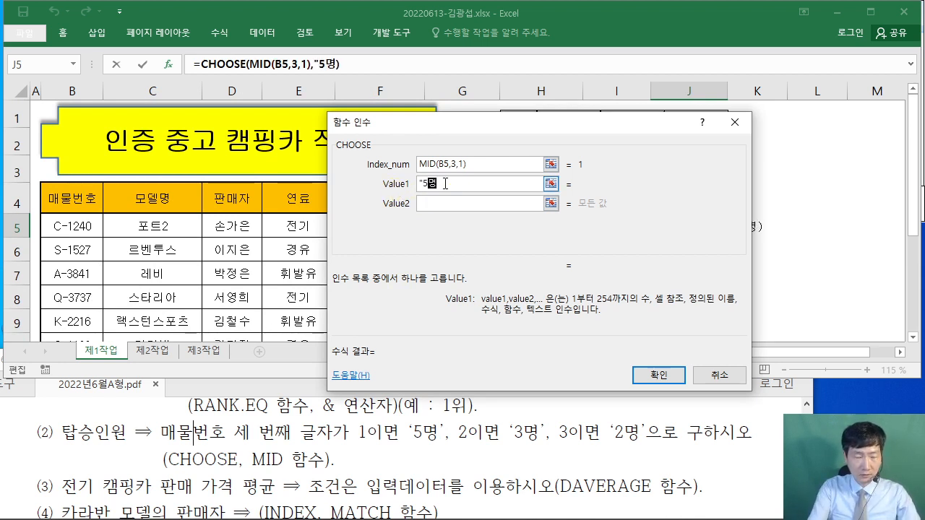
type("\"")
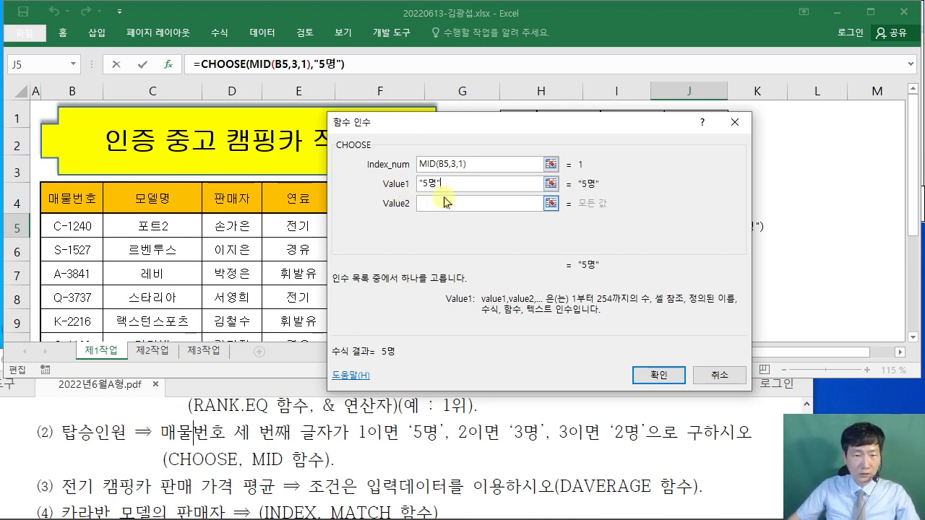
left_click(440, 203)
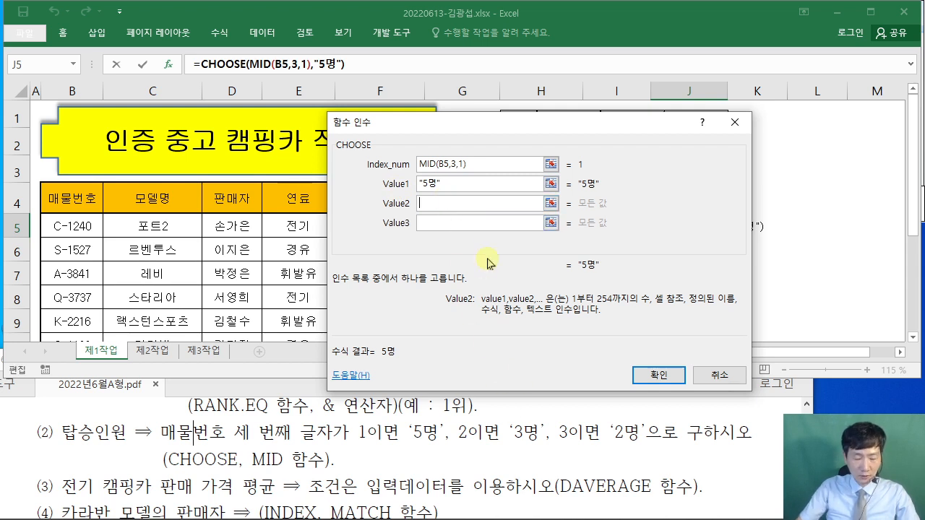
type("\"3명\"")
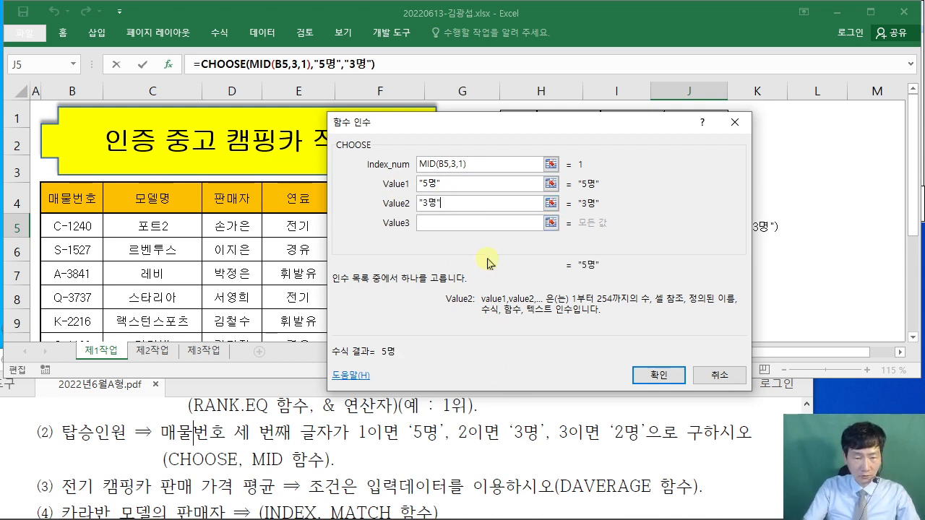
left_click(477, 221)
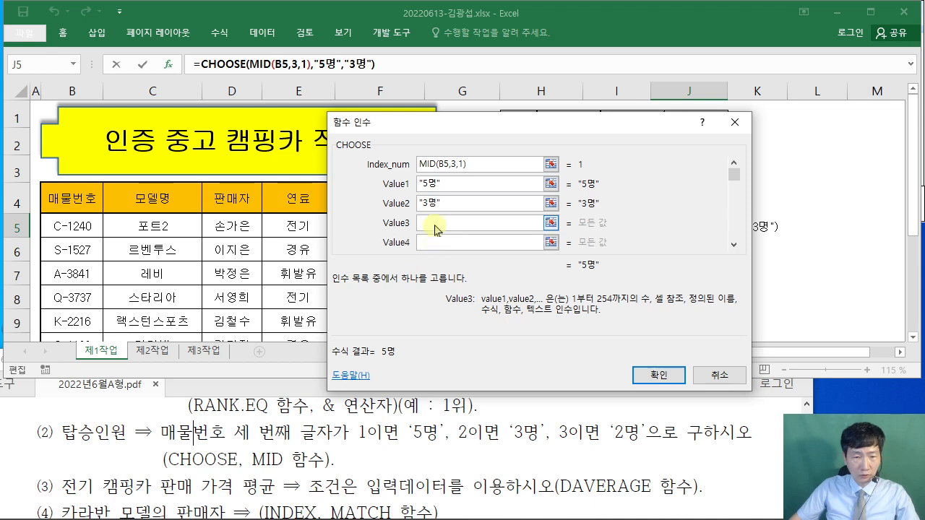
type("\"2명\"")
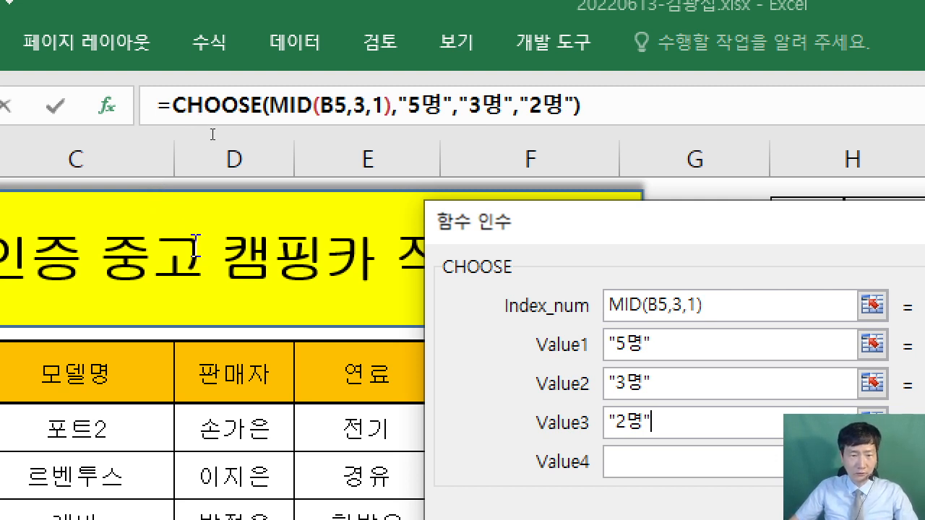
key("Return")
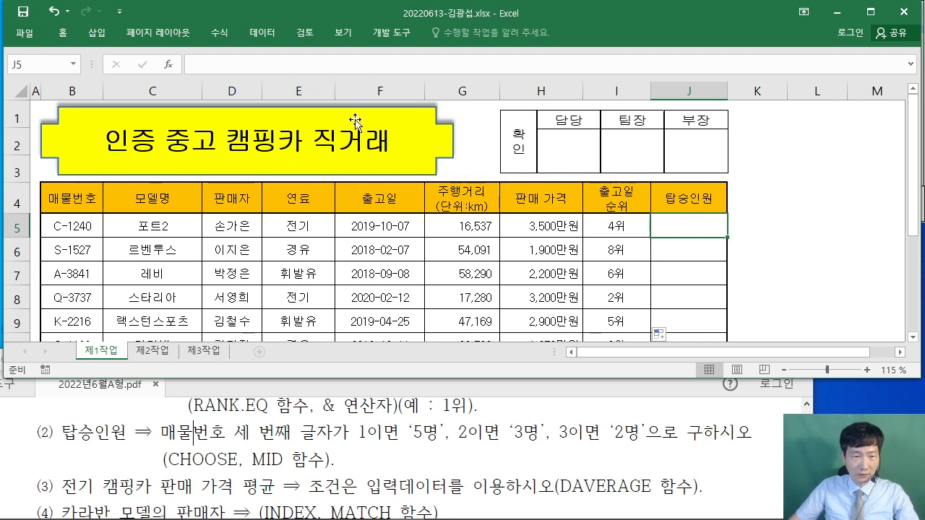
- Start a CHOOSE formula in J5 and open its argument form
type("=ch")
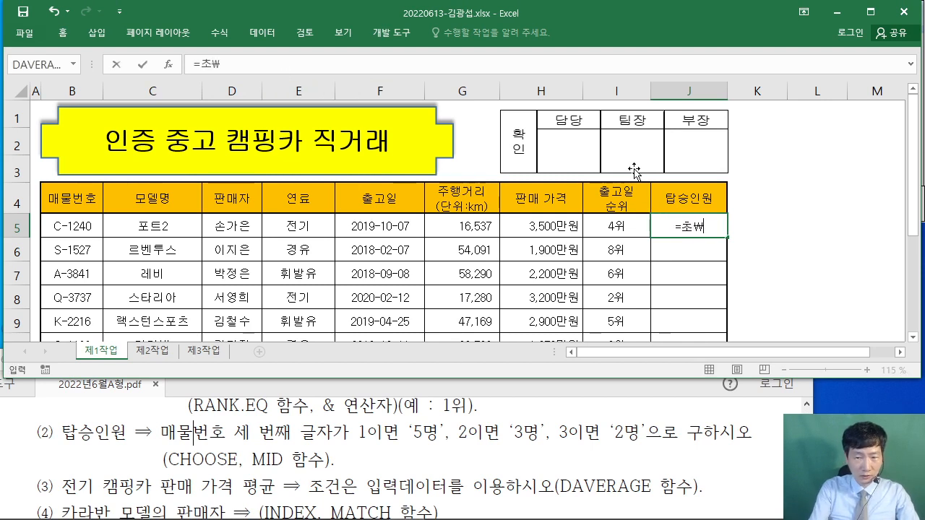
key("BackSpace")
type("CHO")
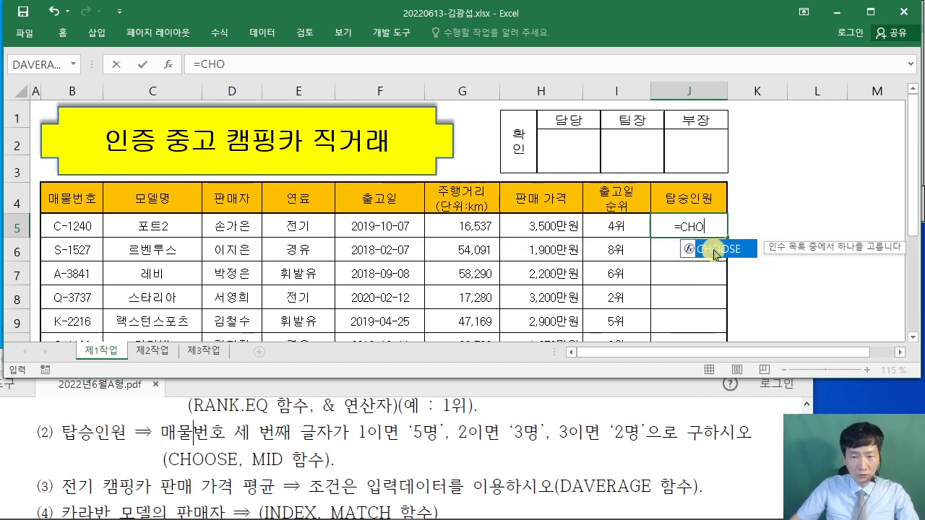
double_click(705, 248)
left_click(167, 65)
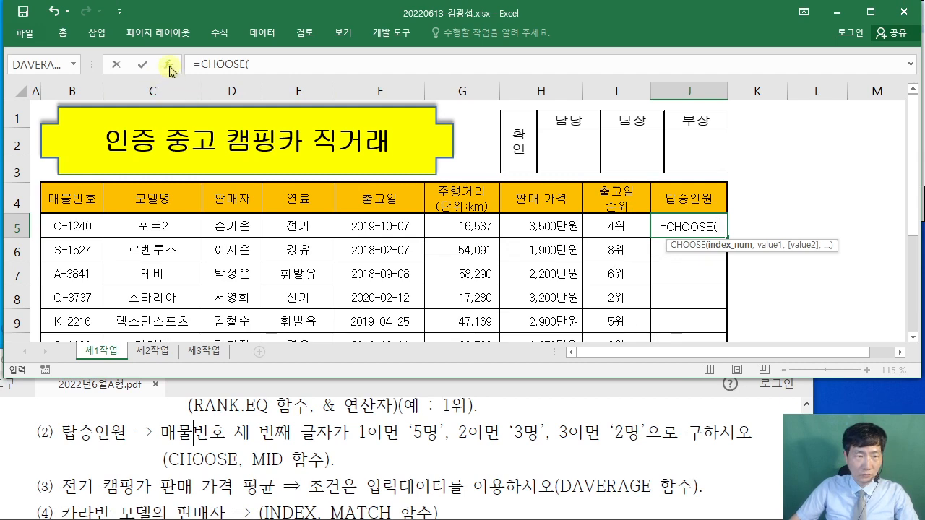
- Nest MID(B5,3,1) as CHOOSE's index number
type("MID(")
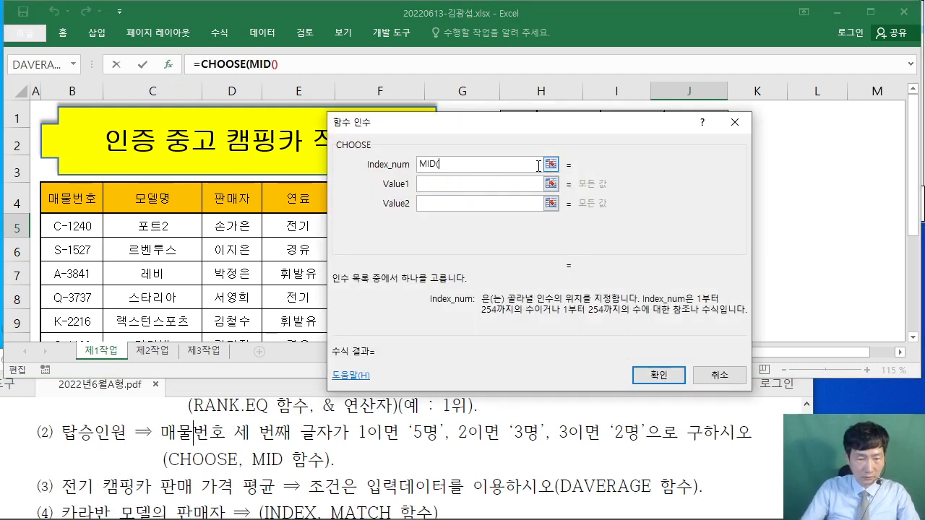
left_click(273, 65)
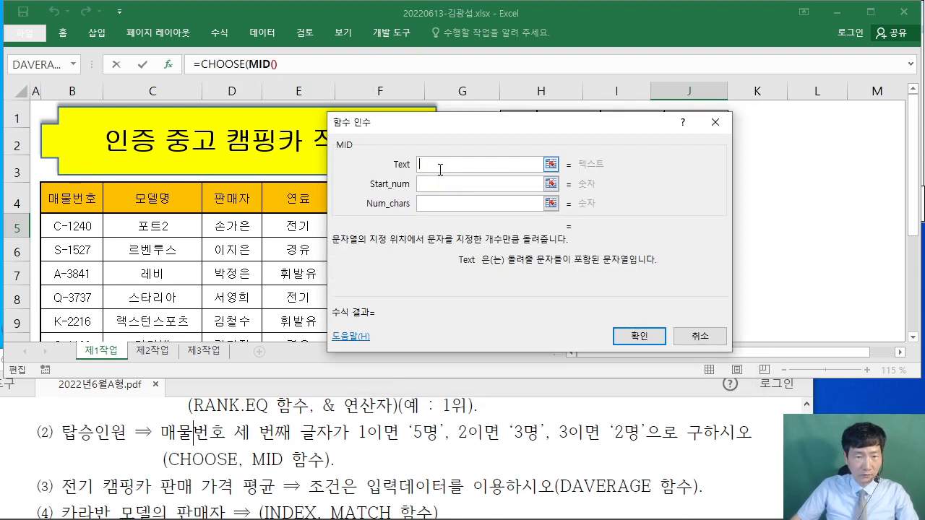
left_click(76, 226)
left_click(429, 184)
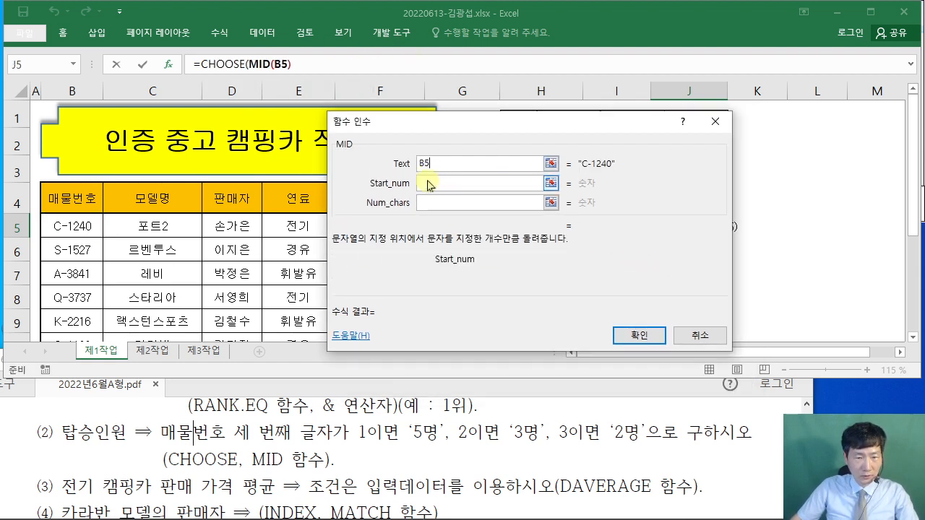
type("3")
left_click(438, 203)
type("1")
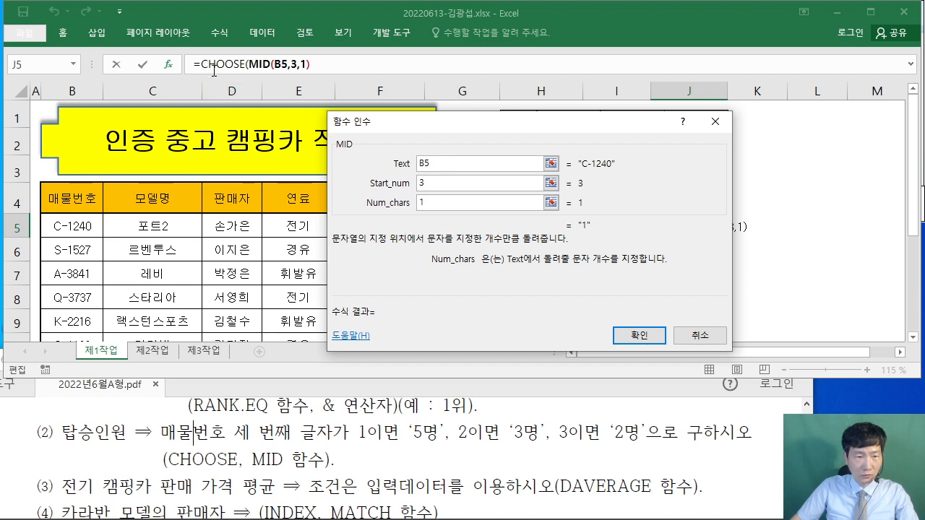
left_click(214, 64)
- Enter "5명", "3명" and "2명" as CHOOSE's three values
left_click(451, 183)
type("\"")
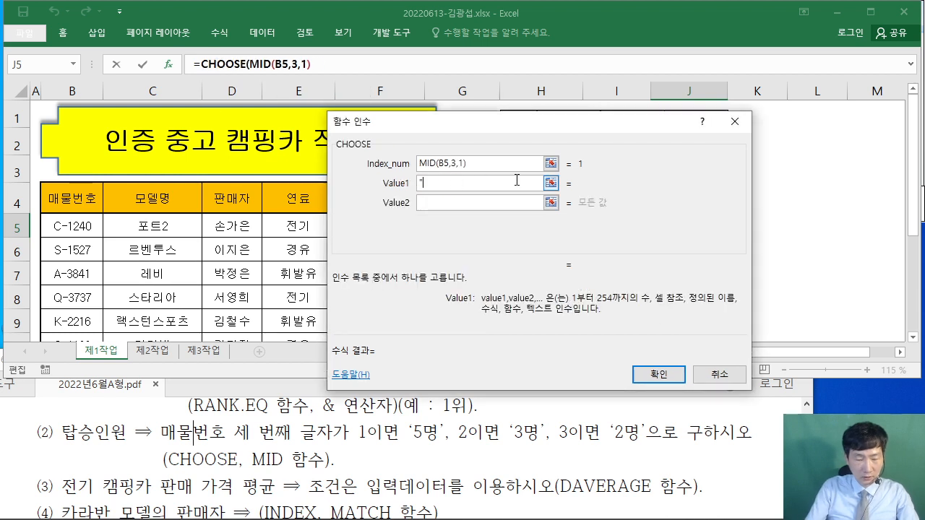
type("5AUD")
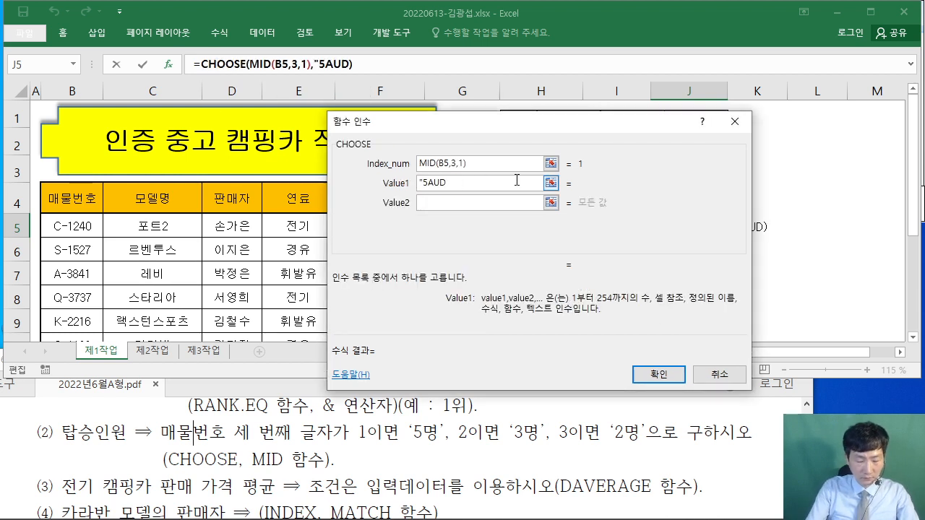
key("BackSpace")
key("BackSpace")
key("BackSpace")
key("BackSpace")
type("5명\"")
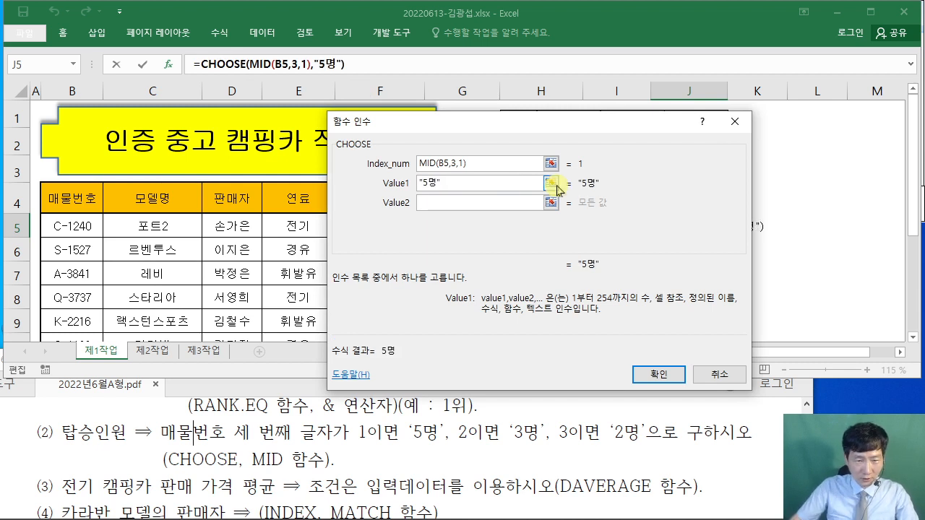
left_click(515, 203)
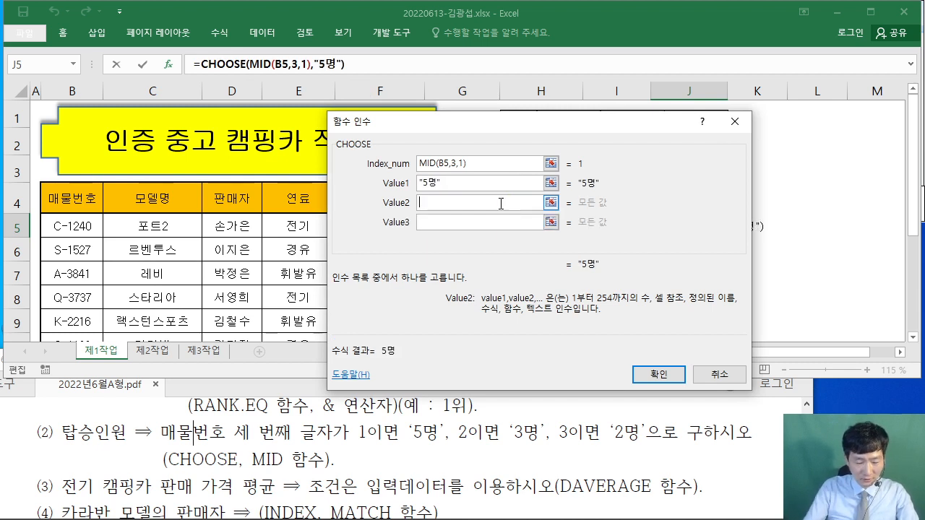
type("\"3명\"")
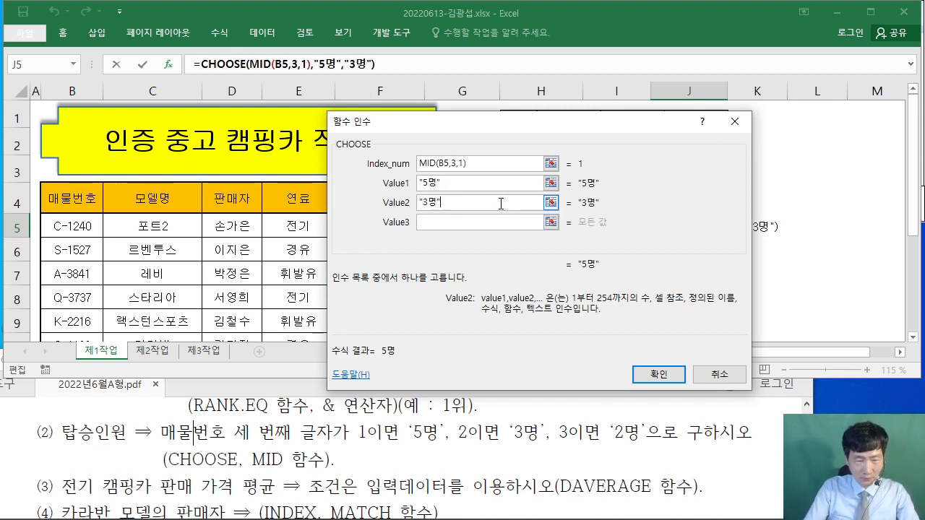
left_click(485, 224)
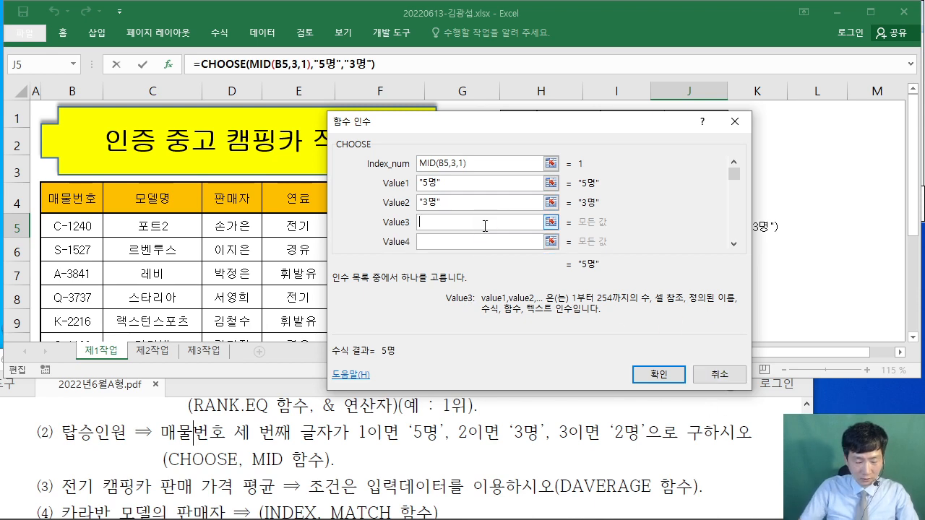
type("\"2명\"")
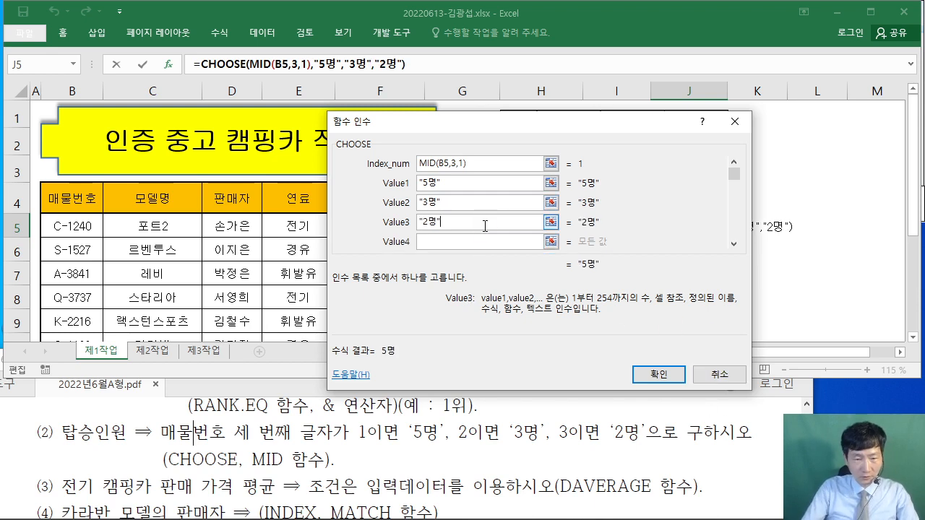
- Confirm the J5 CHOOSE formula and fill it down to J12 without formatting
left_click(659, 374)
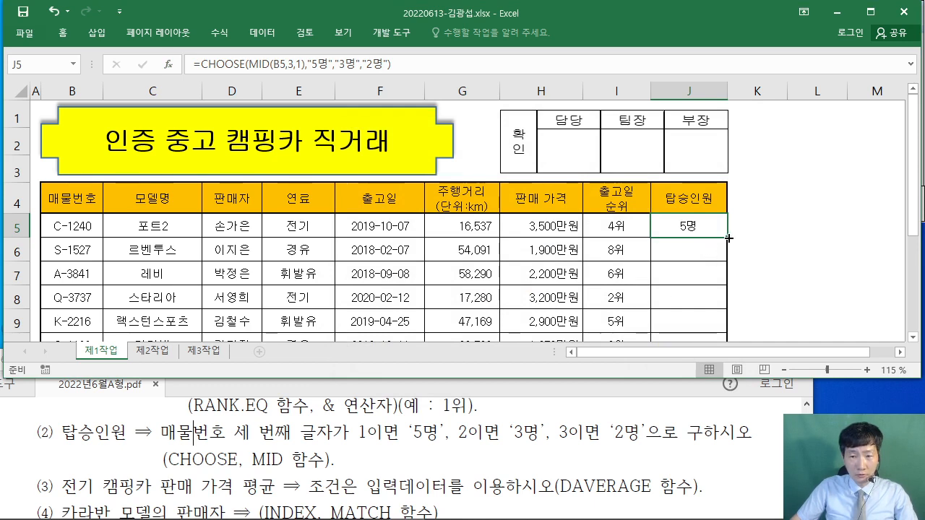
left_click_drag(729, 238, 727, 287)
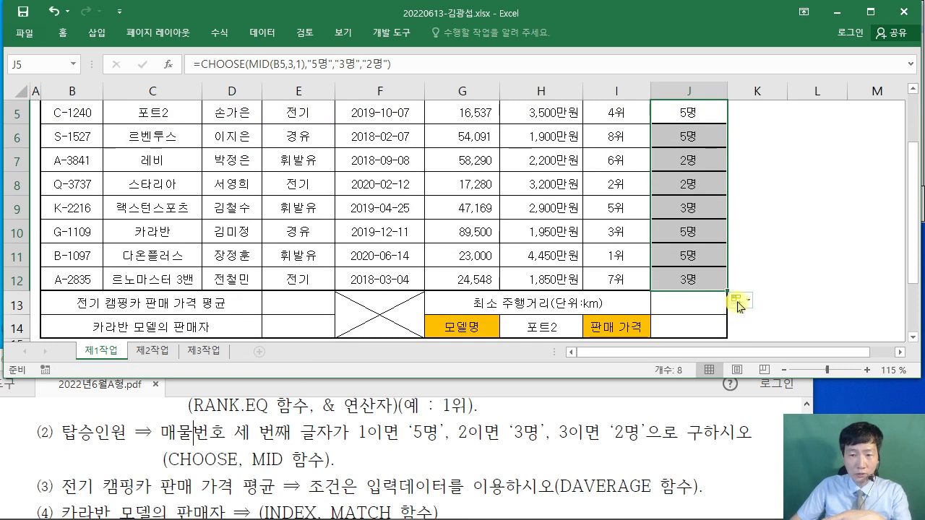
left_click(737, 302)
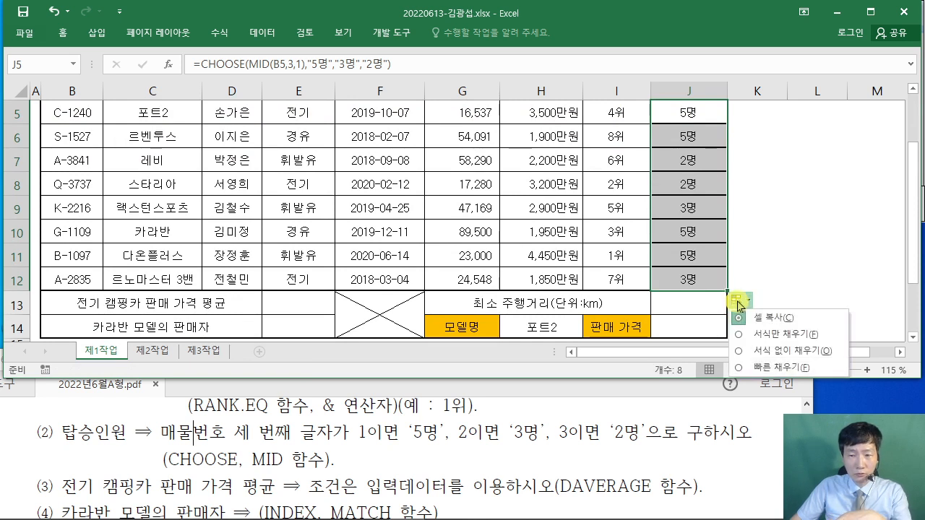
left_click(739, 352)
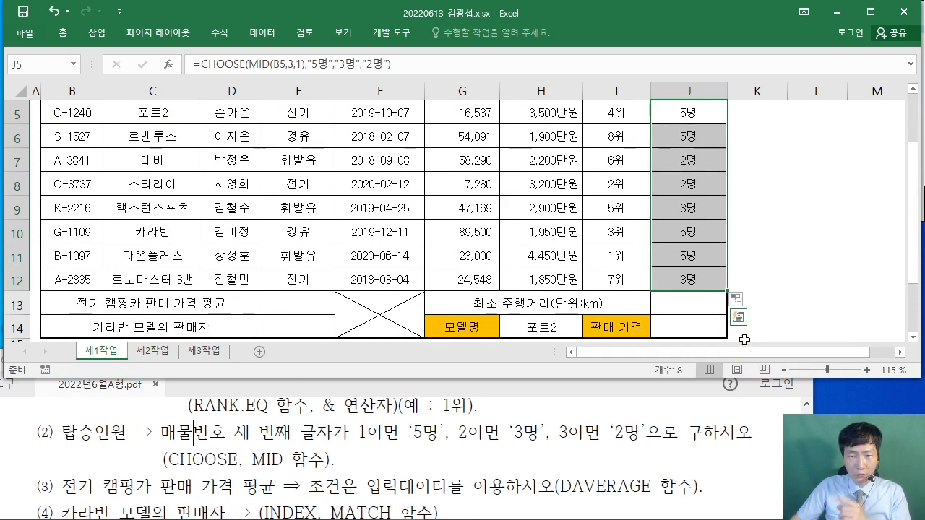
left_click(809, 241)
scroll(802, 239, "up", 1)
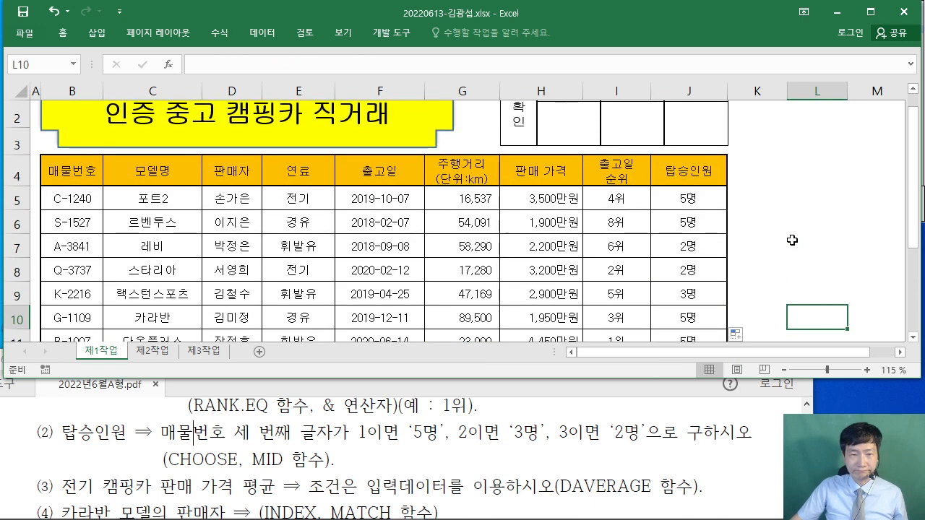
left_click(701, 201)
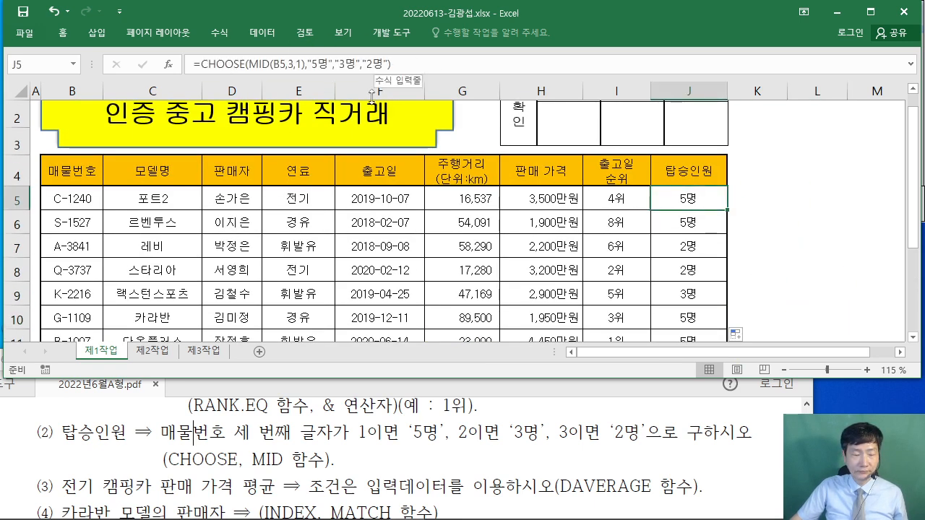
- Check the PDF instructions, then return to the workbook and select E13
left_click(22, 472)
scroll(25, 461, "down", 1)
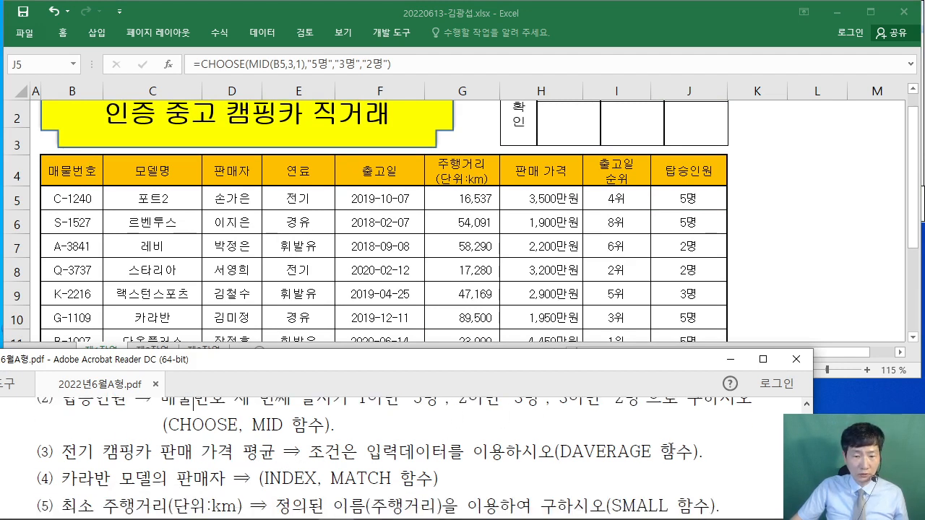
left_click(811, 259)
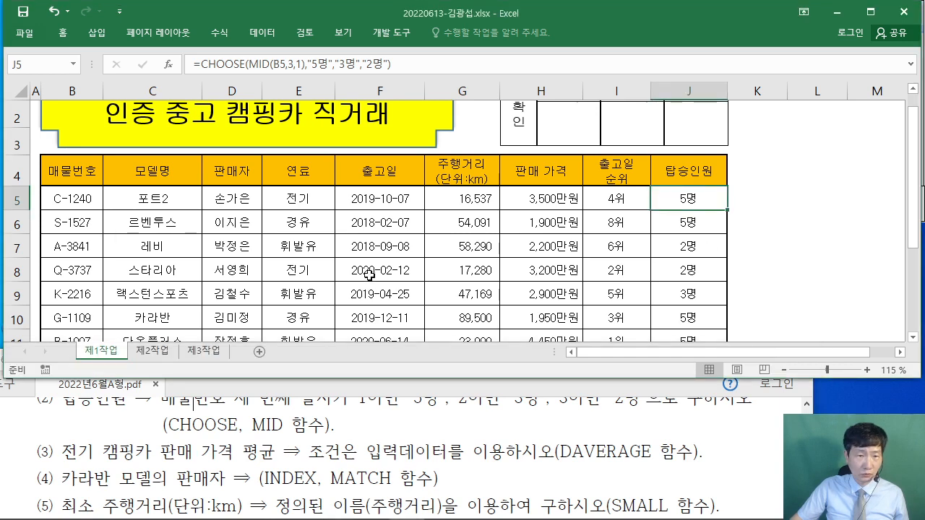
scroll(373, 272, "down", 2)
left_click(296, 236)
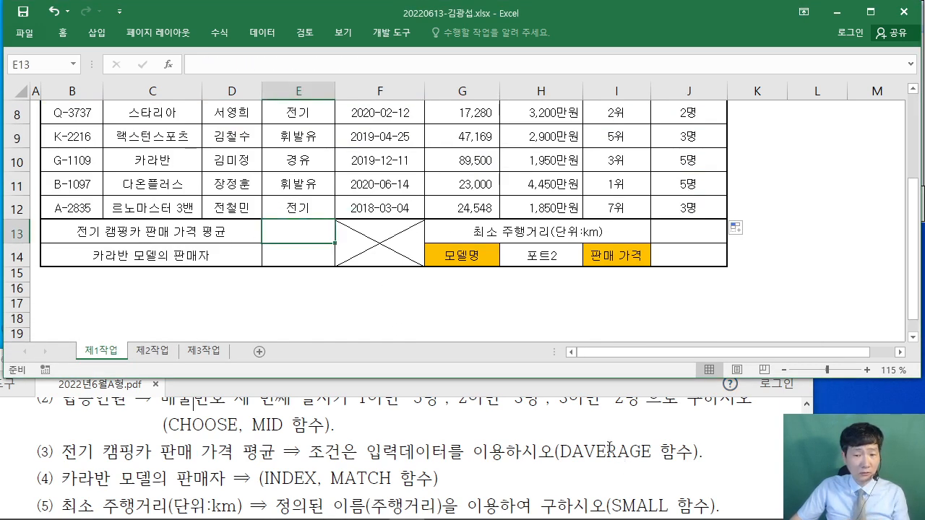
- Enter =DAVERAGE in E13 from the DAV autocomplete and open its arguments
type("=")
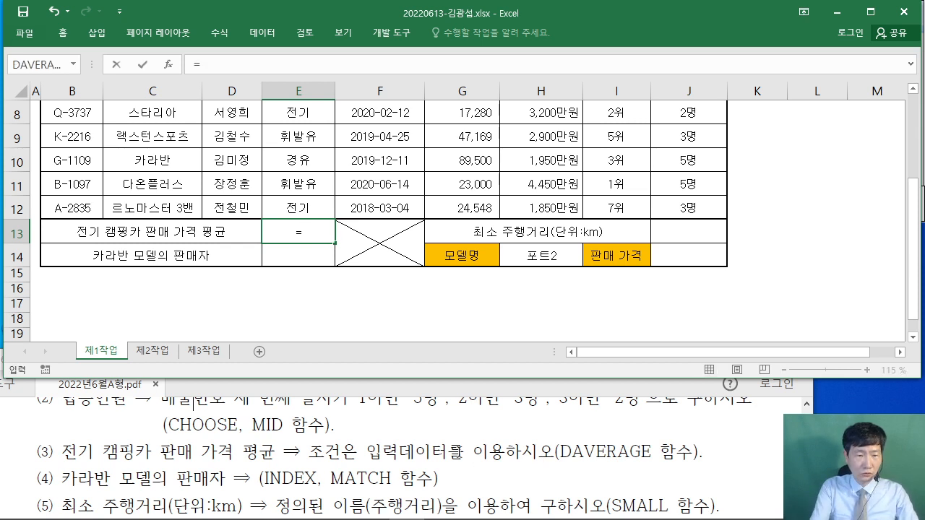
type("ㅇ")
key("BackSpace")
type("DA")
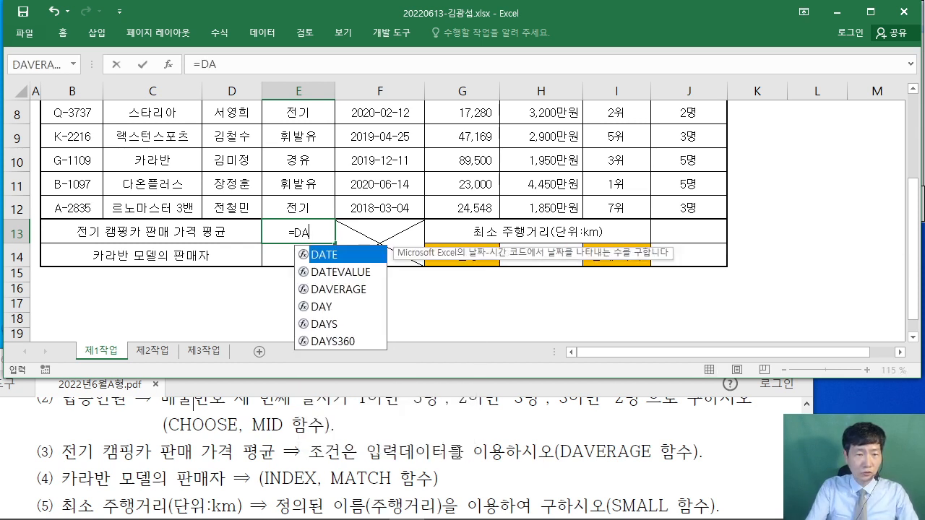
type("V")
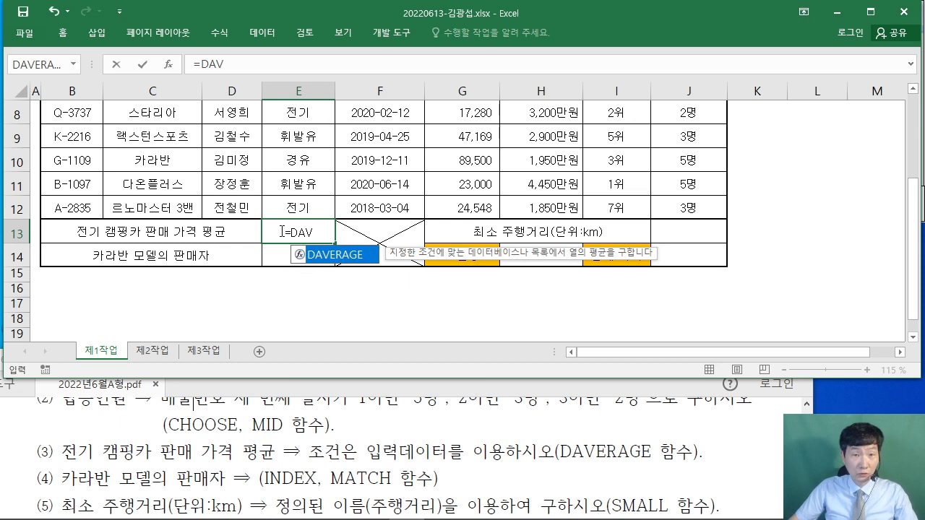
double_click(354, 255)
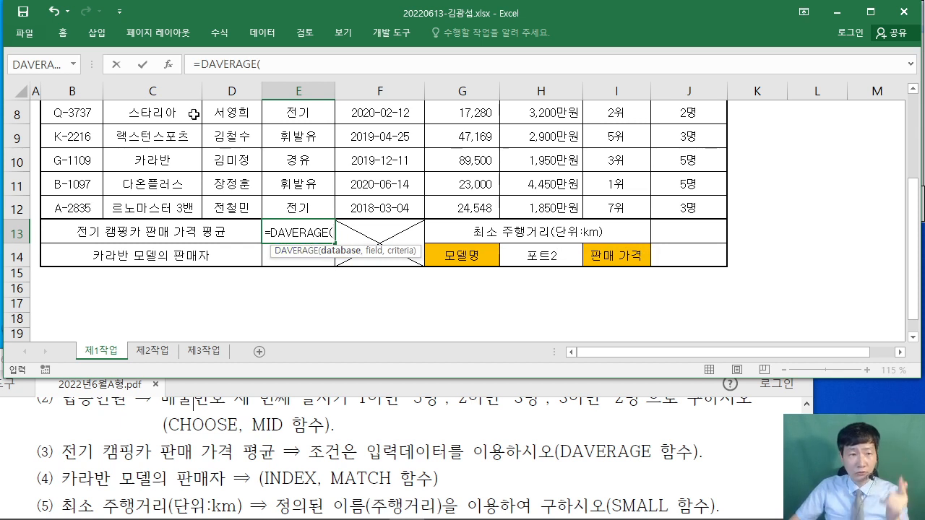
left_click(168, 65)
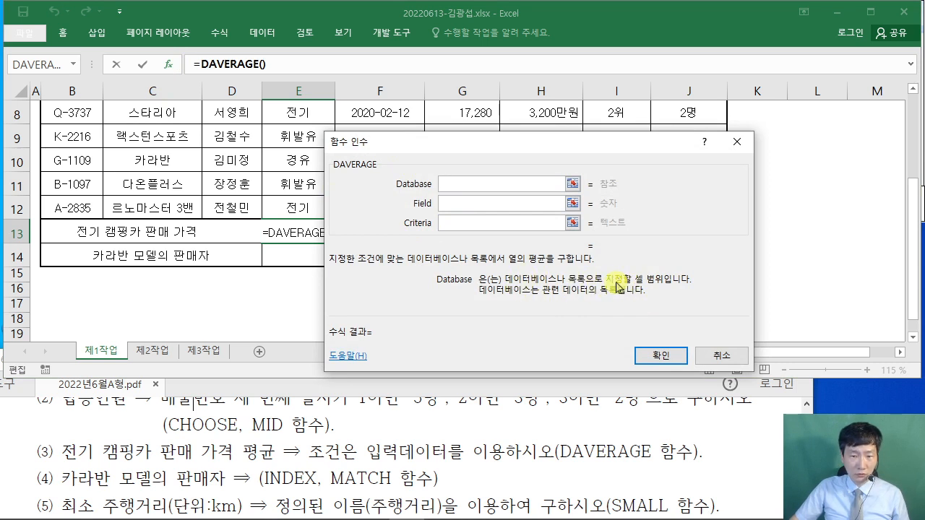
- Set the DAVERAGE database to the table B4:H12
left_click_drag(455, 141, 510, 164)
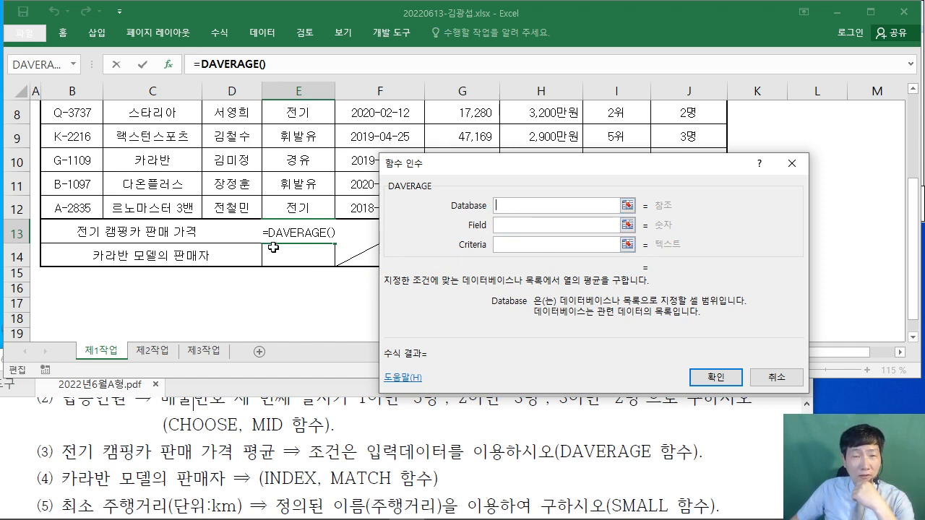
scroll(145, 238, "up", 2)
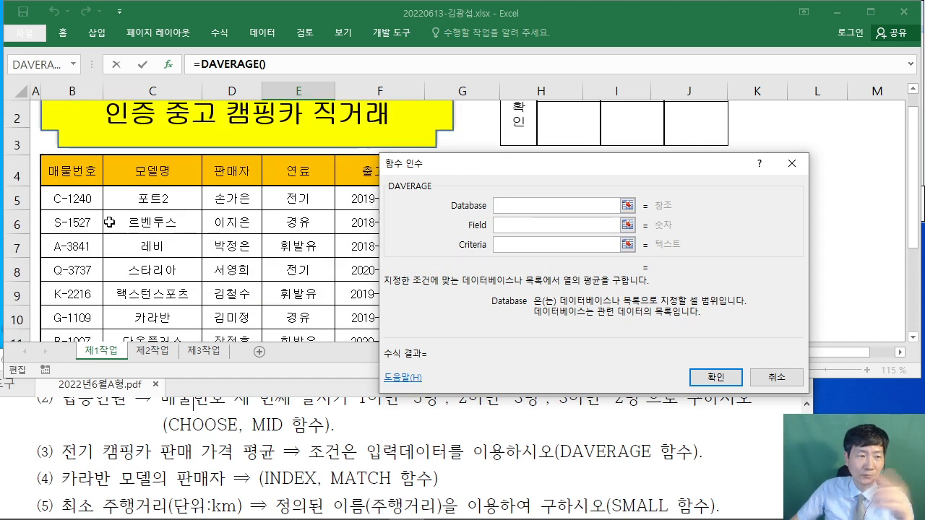
left_click_drag(74, 173, 543, 275)
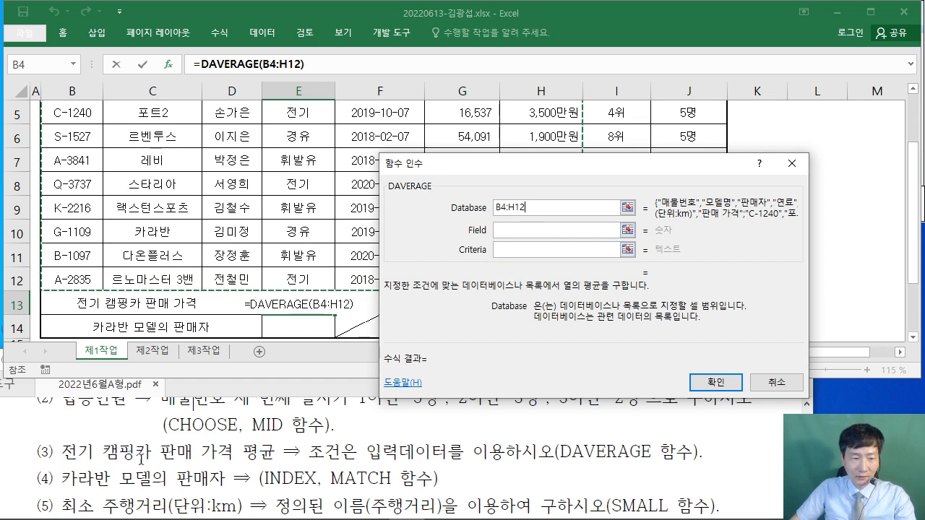
left_click(506, 230)
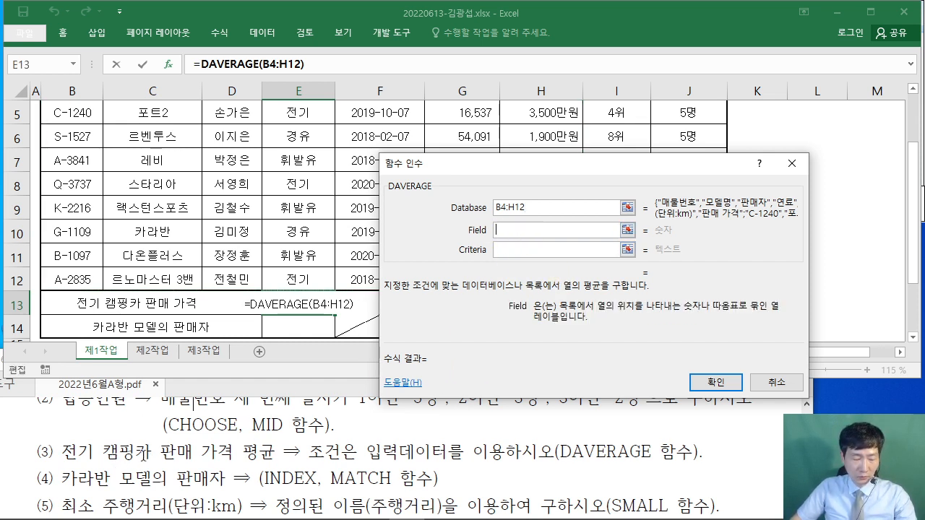
- Mark 전기 as the condition and 판매 가격 in the task text, then clear the ink
mouse_move(57, 464)
left_mouse_down()
mouse_move(87, 464)
mouse_move(136, 394)
left_mouse_up()
mouse_move(146, 353)
left_mouse_down()
mouse_move(175, 346)
mouse_move(190, 384)
left_mouse_up()
mouse_move(189, 354)
left_mouse_down()
mouse_move(199, 353)
mouse_move(199, 380)
left_mouse_up()
mouse_move(219, 356)
left_mouse_down()
mouse_move(225, 381)
mouse_move(244, 378)
left_mouse_up()
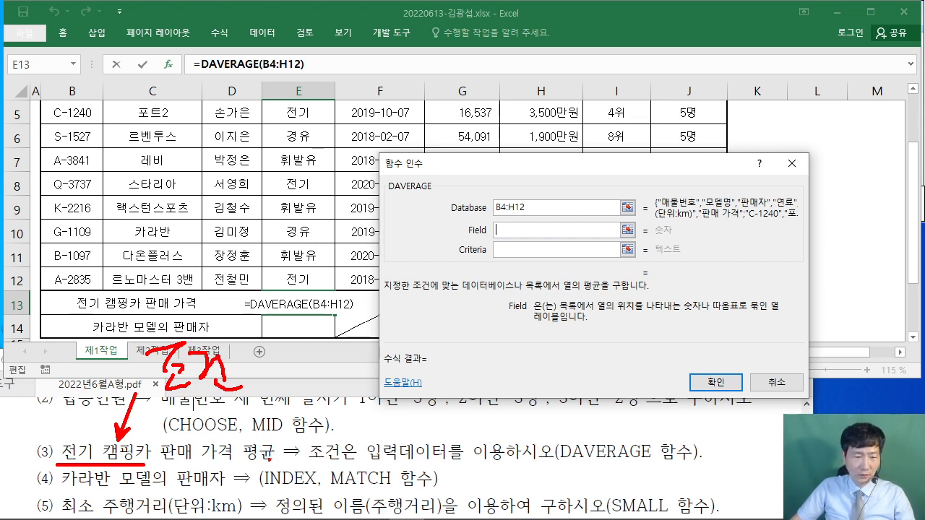
mouse_move(160, 462)
left_mouse_down()
mouse_move(226, 463)
mouse_move(236, 447)
mouse_move(160, 462)
left_mouse_up()
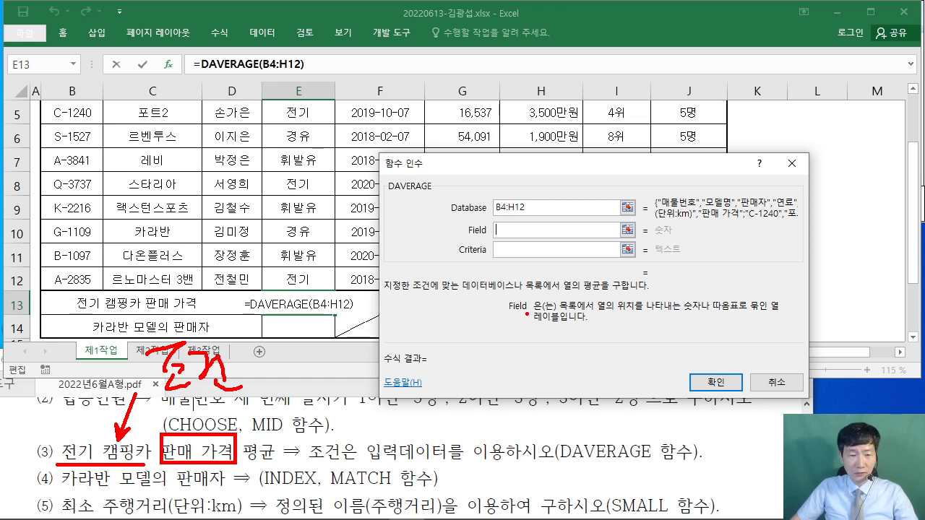
key("Escape")
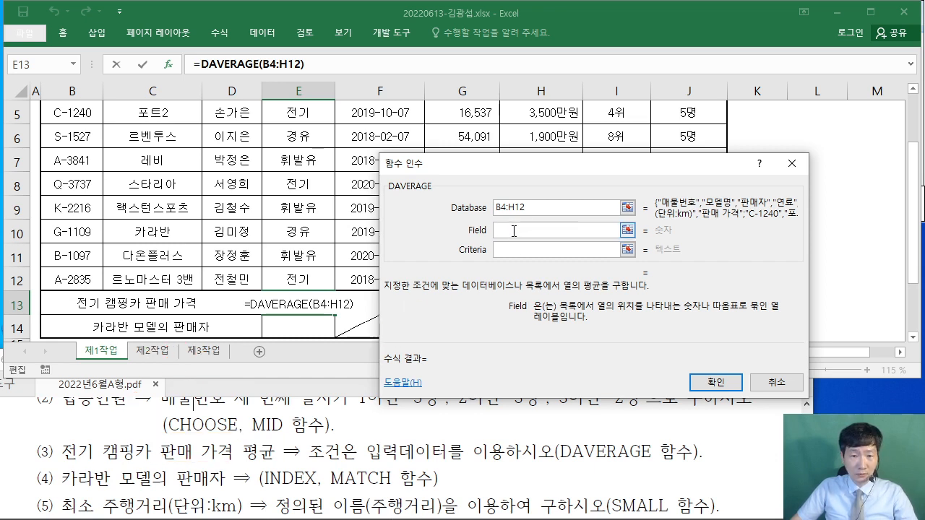
- Set the DAVERAGE field to the 판매 가격 header H4
left_click_drag(506, 164, 617, 149)
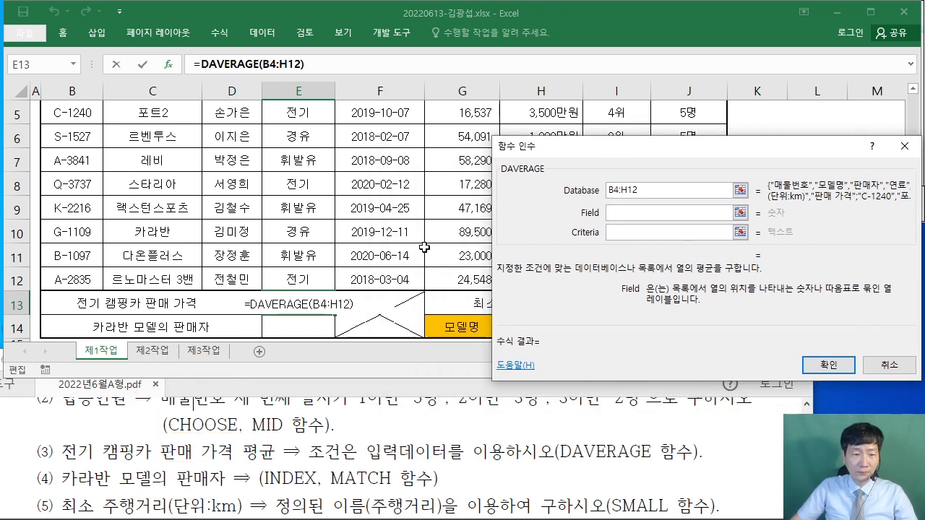
scroll(425, 248, "up", 2)
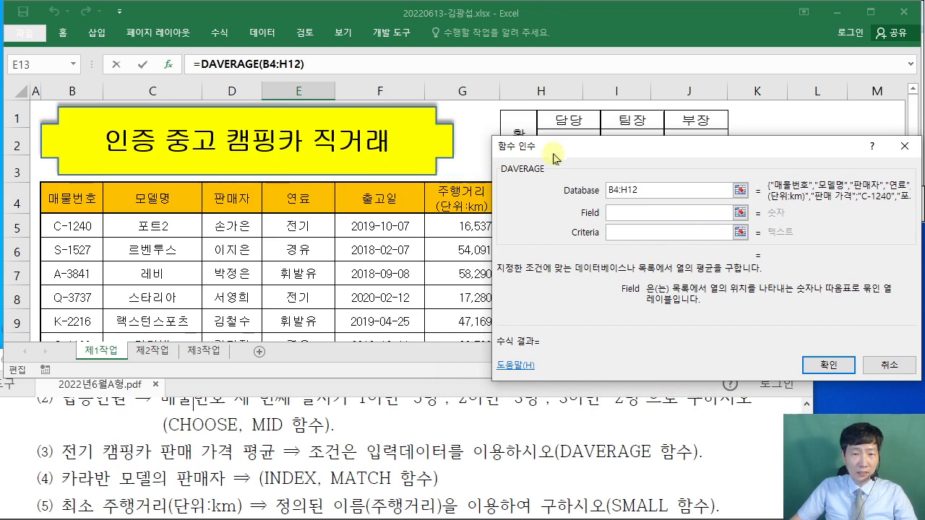
left_click_drag(550, 148, 236, 255)
left_click(544, 202)
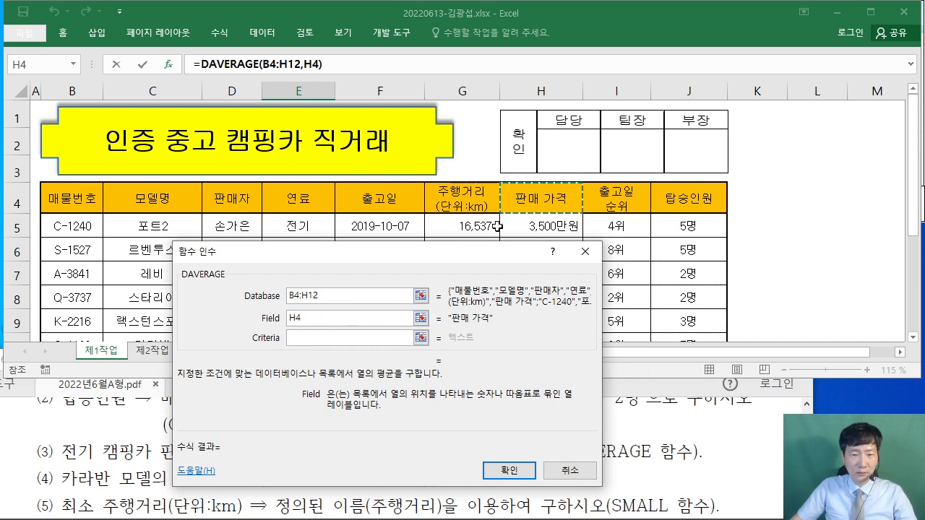
left_click(320, 337)
- Set the criteria to E4:E5 for 전기 and confirm the DAVERAGE formula
left_click_drag(331, 257, 568, 176)
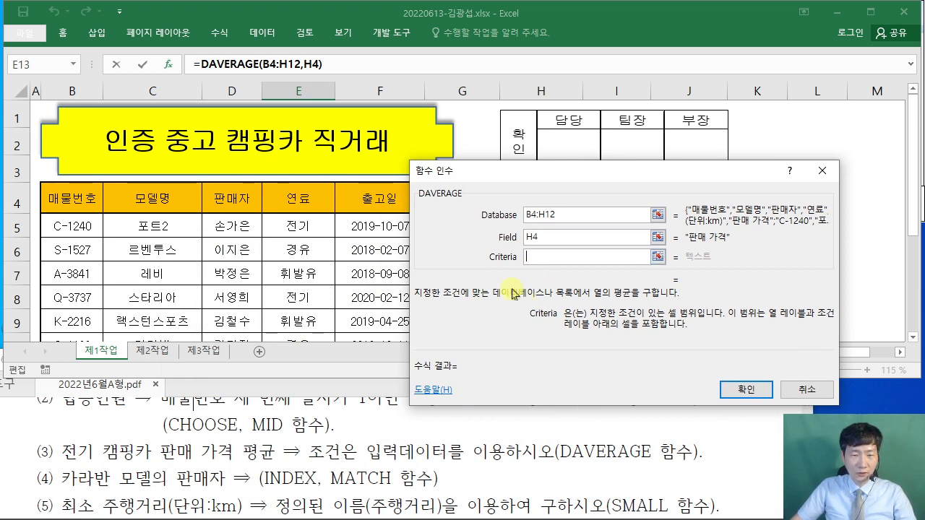
left_click(301, 197)
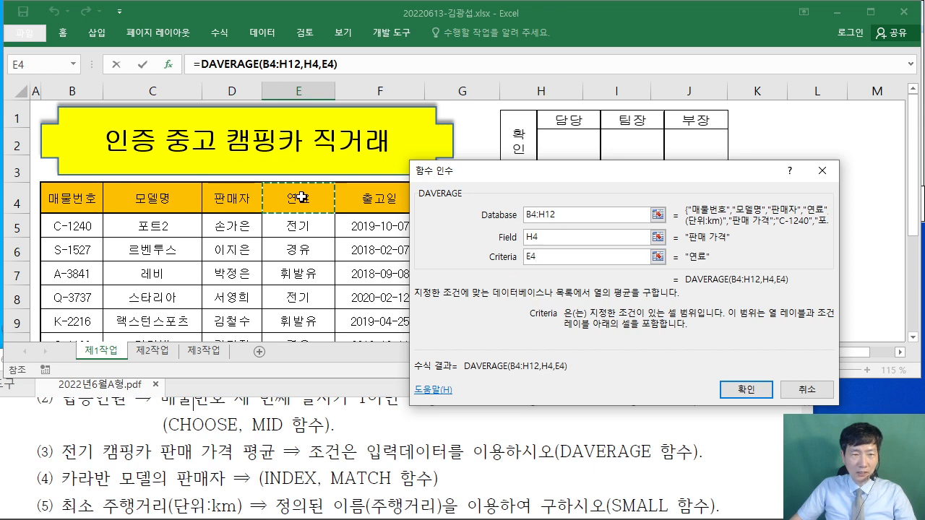
left_click_drag(301, 197, 300, 224)
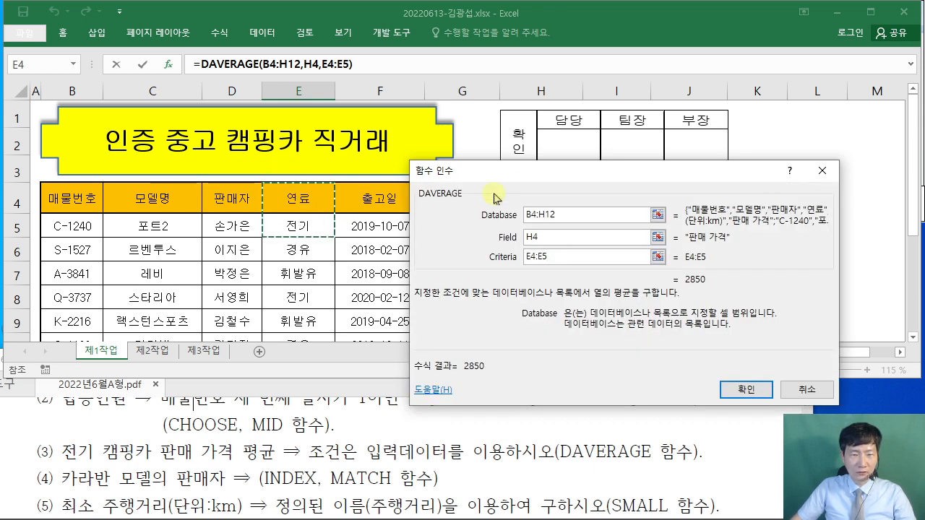
left_click_drag(495, 171, 497, 108)
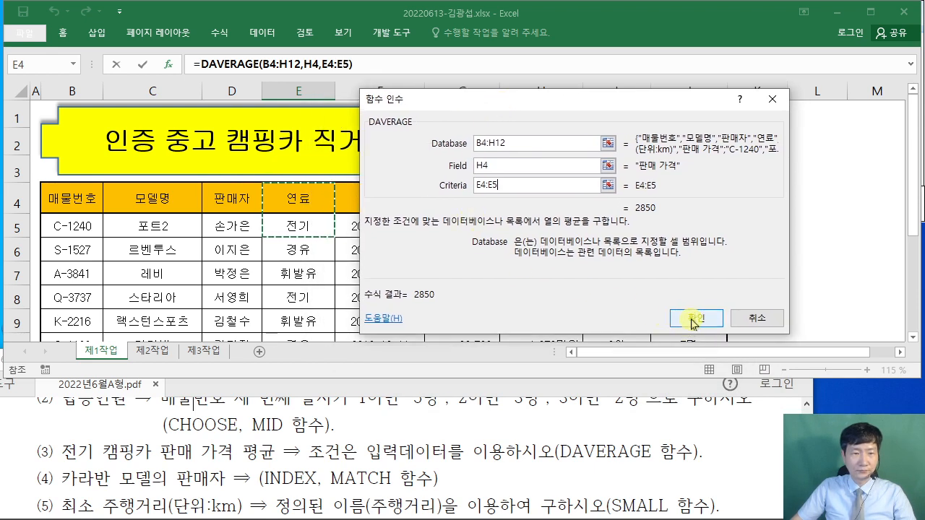
left_click(692, 319)
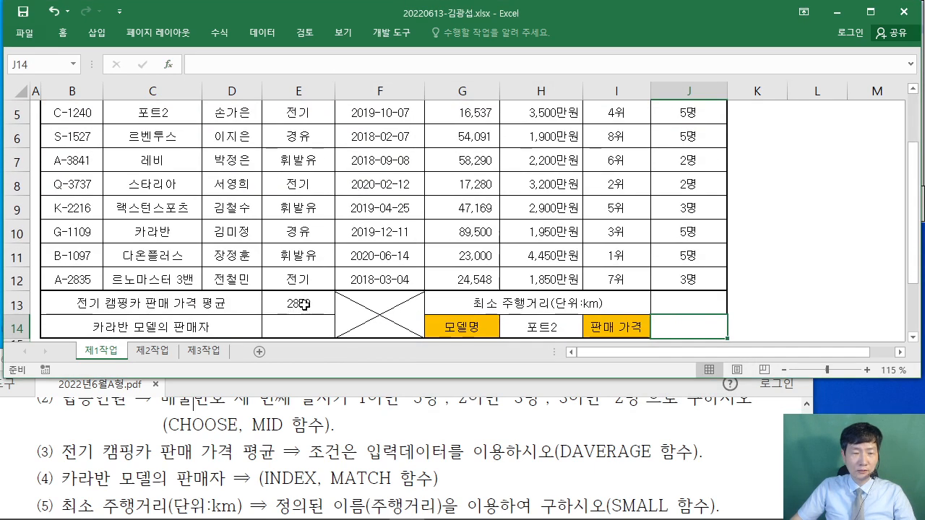
- Check E13's 2850 result, select E14, and bring the PDF task sheet forward
left_click(304, 305)
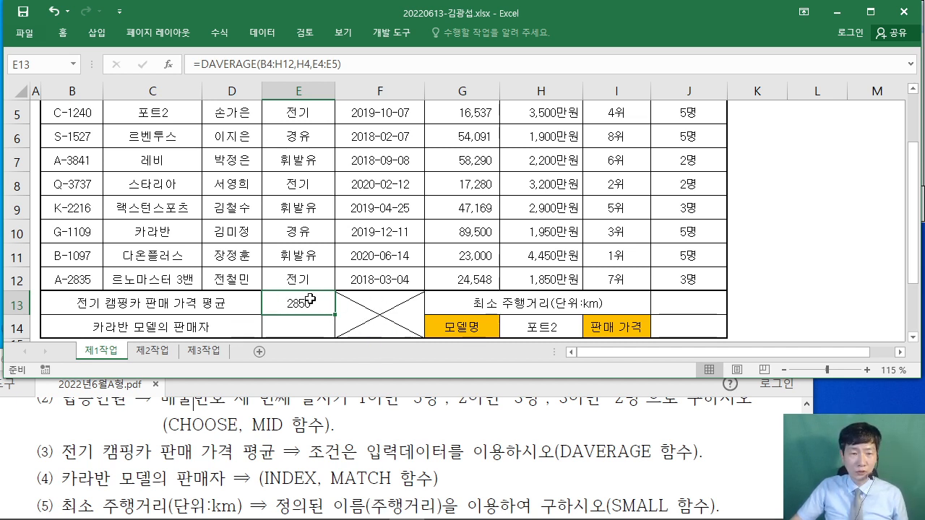
left_click(384, 241)
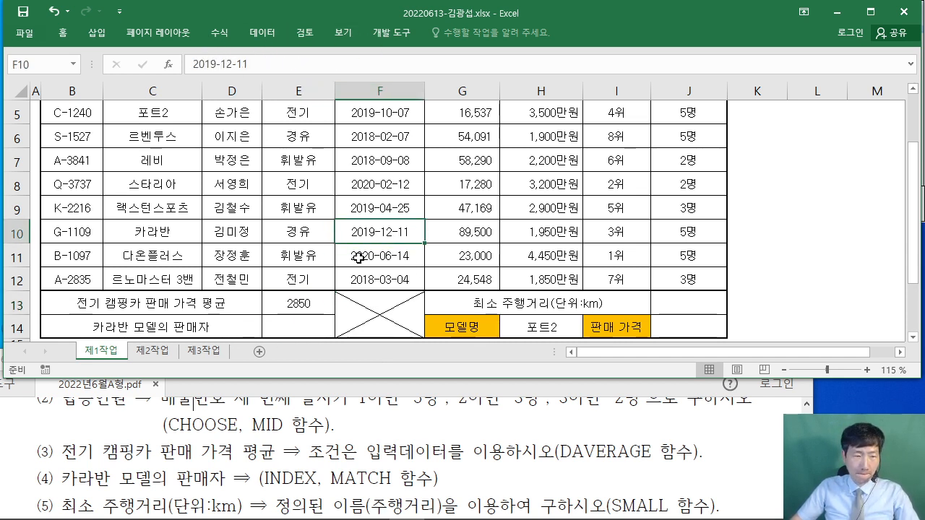
left_click(322, 325)
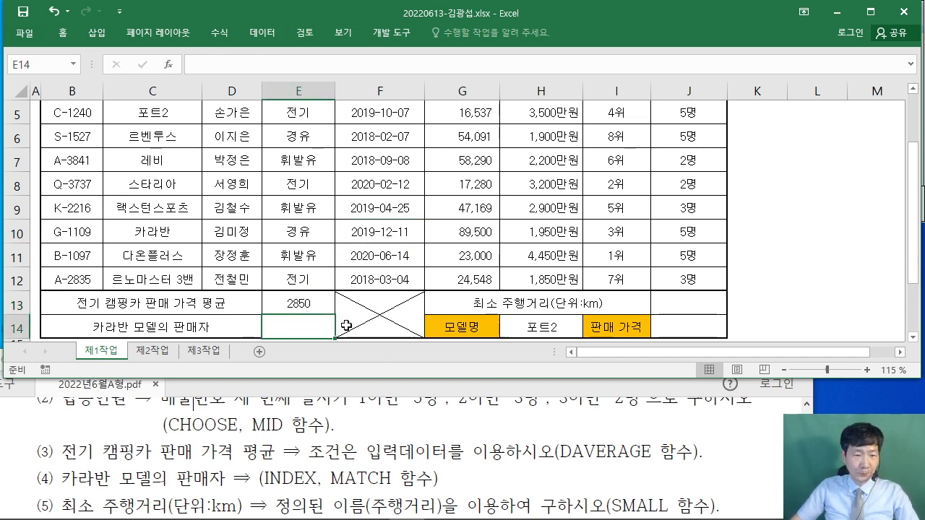
left_click(22, 427)
scroll(22, 426, "down", 1)
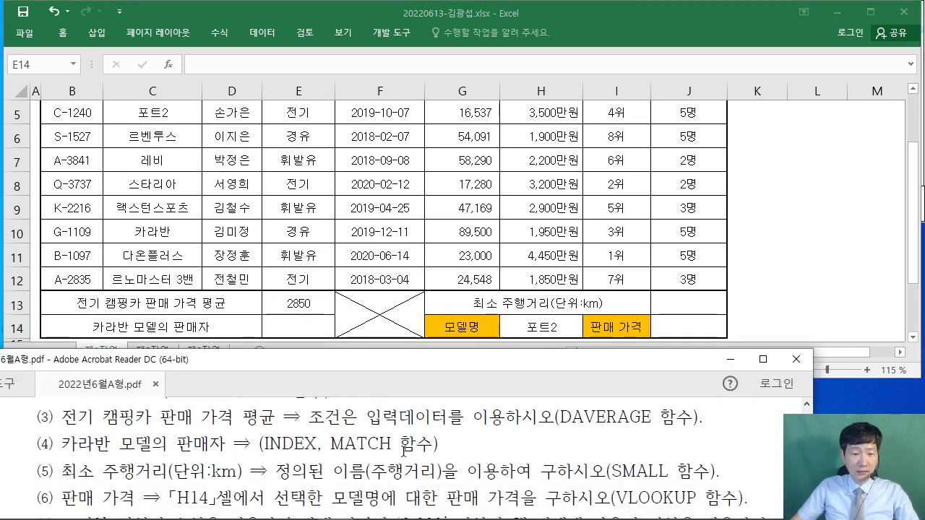
- Mark up item (4)'s INDEX, MATCH hint in red ink
mouse_move(251, 428)
left_mouse_down()
mouse_move(282, 454)
mouse_move(446, 459)
mouse_move(485, 438)
left_mouse_up()
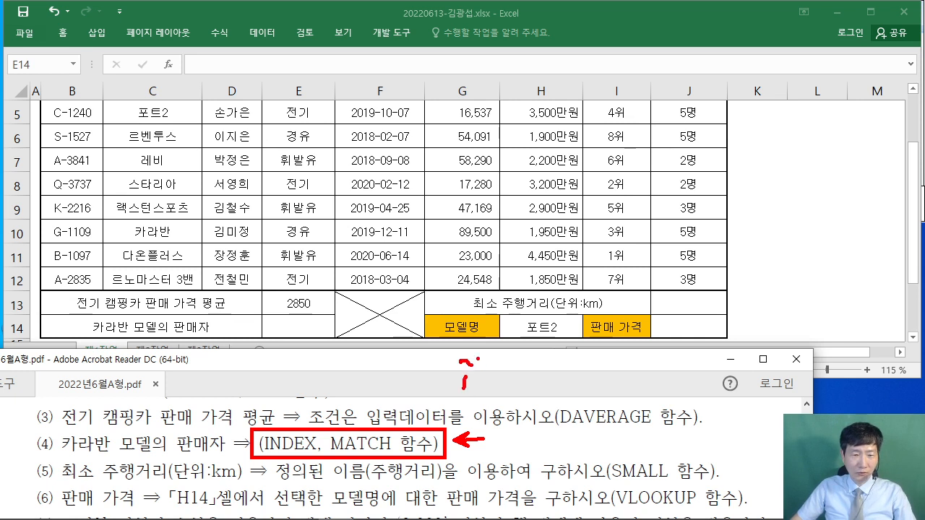
mouse_move(483, 357)
left_mouse_down()
mouse_move(484, 397)
mouse_move(539, 390)
mouse_move(527, 440)
left_mouse_up()
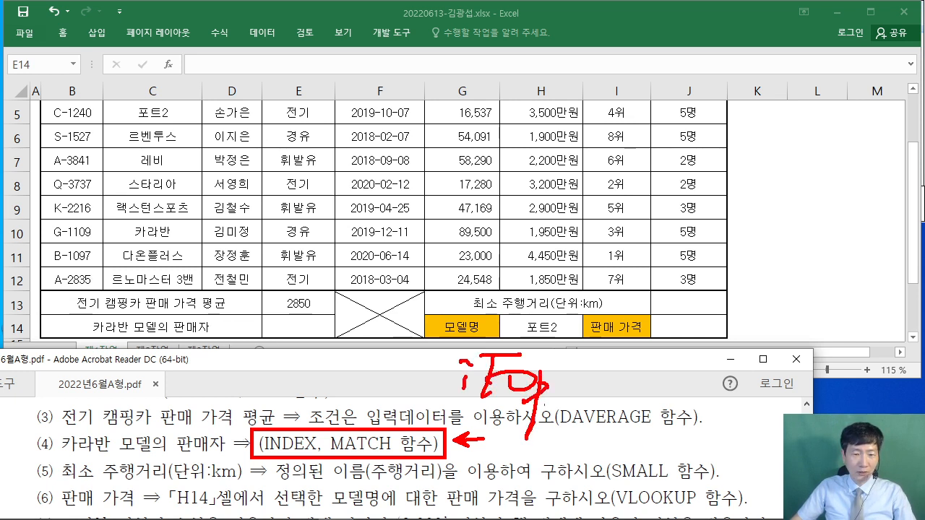
left_click_drag(431, 405, 576, 414)
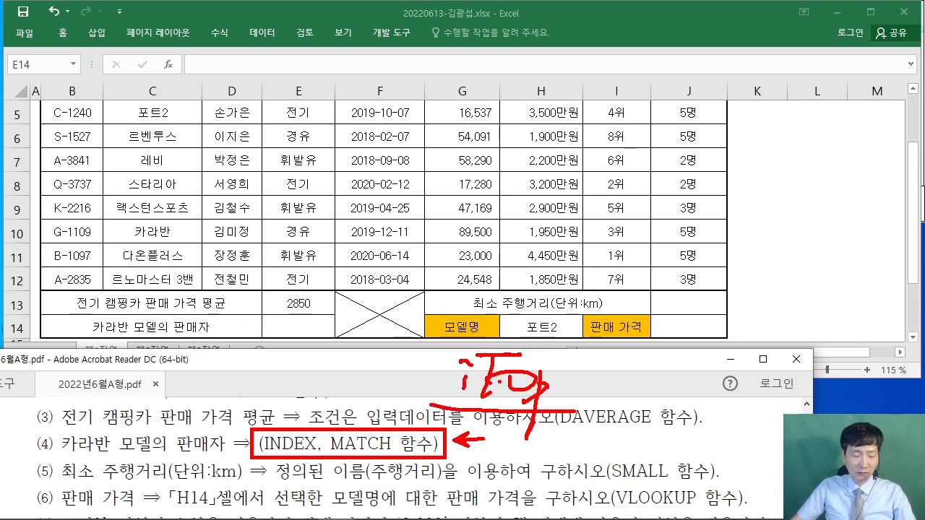
left_click_drag(623, 360, 620, 362)
left_click_drag(648, 347, 626, 389)
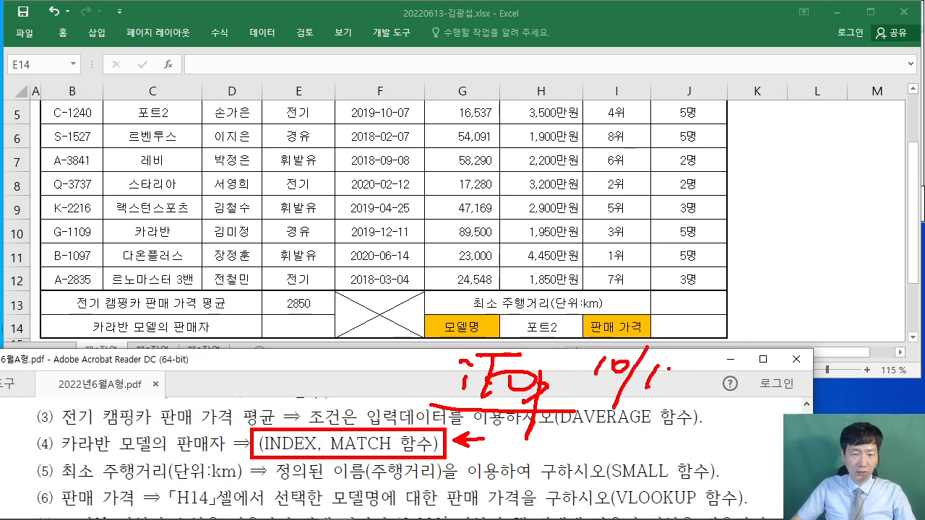
- Add a bracketed 2022년 note, clear the annotations, and return to the Excel workbook
mouse_move(613, 279)
left_mouse_down()
mouse_move(585, 303)
mouse_move(626, 296)
left_mouse_up()
mouse_move(636, 287)
left_mouse_down()
mouse_move(695, 292)
mouse_move(734, 282)
mouse_move(737, 305)
left_mouse_up()
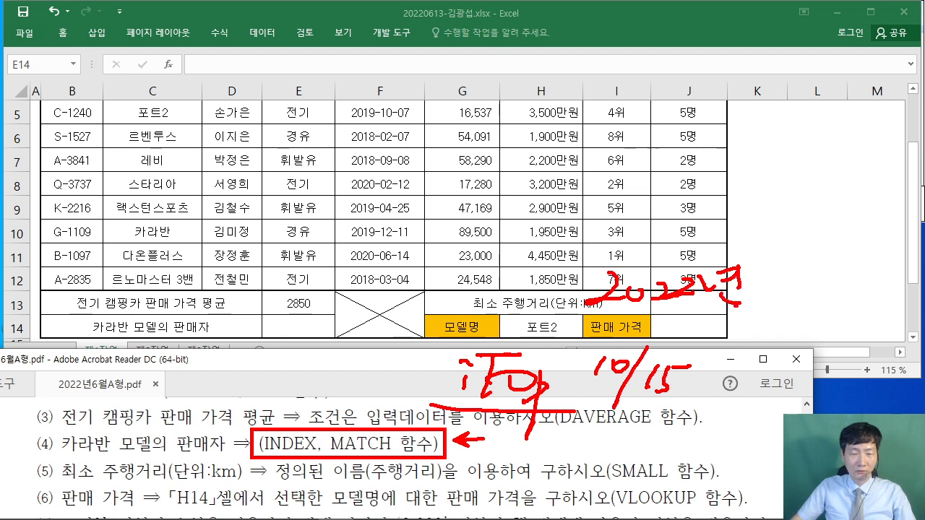
left_click_drag(551, 253, 598, 251)
left_click_drag(555, 255, 547, 301)
left_click_drag(736, 320, 768, 297)
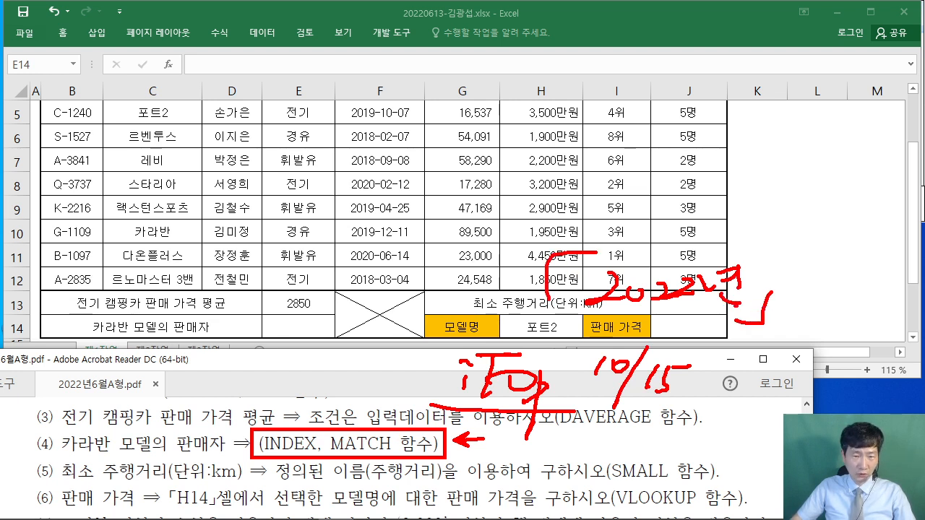
key("Escape")
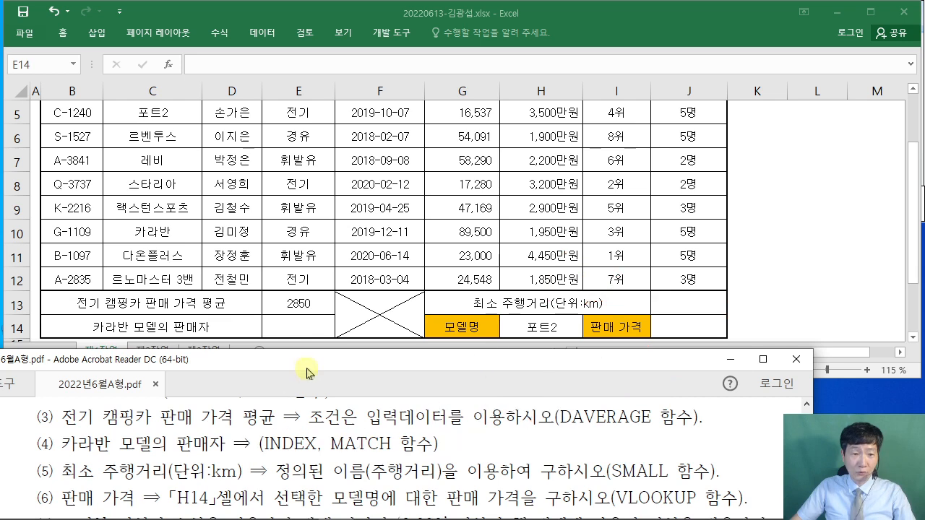
left_click(295, 334)
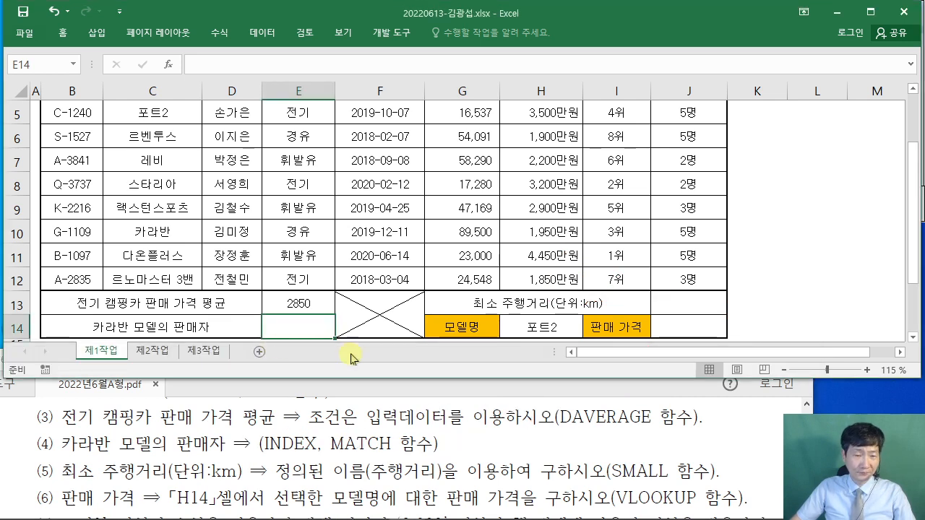
scroll(352, 300, "down", 1)
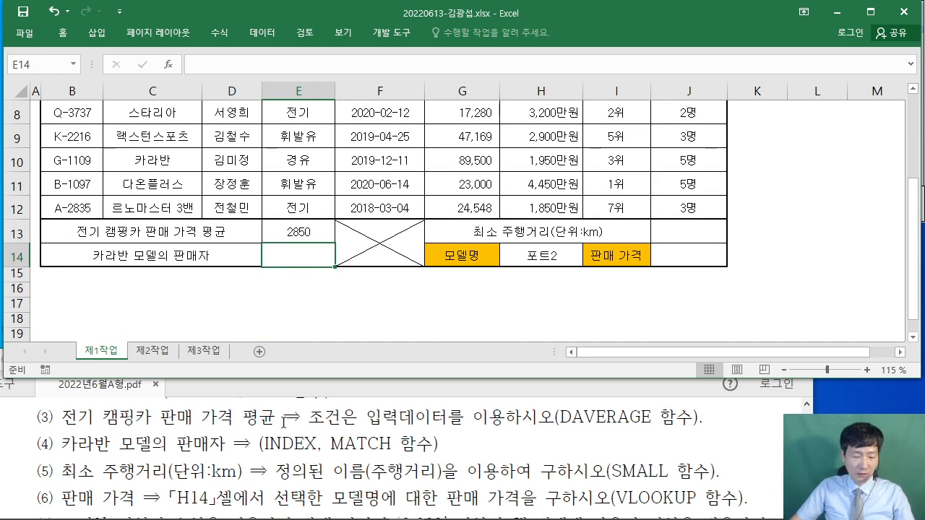
key("ctrl+2")
left_click_drag(283, 247, 327, 249)
left_click_drag(299, 267, 328, 268)
left_click_drag(356, 233, 389, 235)
left_click_drag(372, 243, 385, 271)
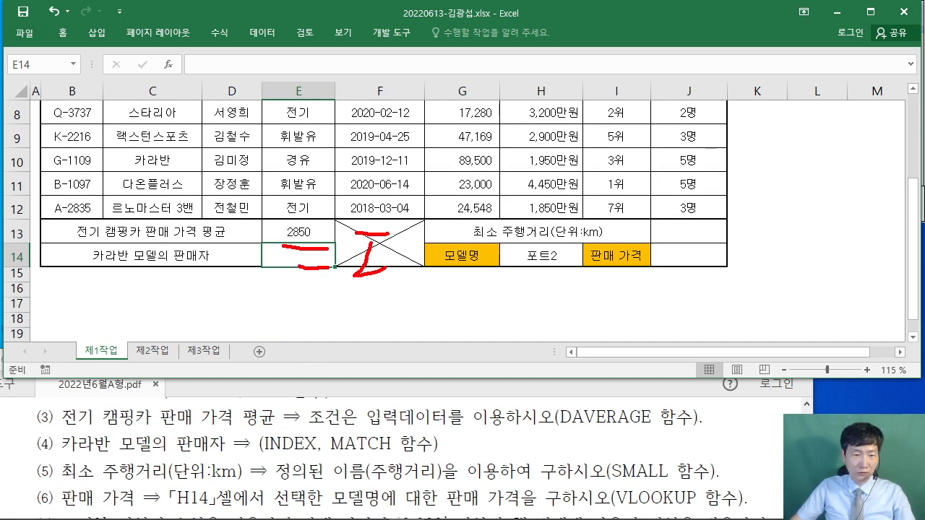
left_click_drag(401, 240, 394, 275)
left_click_drag(403, 241, 425, 279)
left_click_drag(437, 230, 434, 276)
mouse_move(445, 279)
left_mouse_down()
mouse_move(465, 241)
mouse_move(482, 260)
left_mouse_up()
mouse_move(495, 239)
left_mouse_down()
mouse_move(529, 236)
mouse_move(532, 280)
left_mouse_up()
mouse_move(515, 263)
left_mouse_down()
mouse_move(541, 262)
mouse_move(541, 272)
left_mouse_up()
left_click_drag(536, 250, 574, 279)
left_click_drag(604, 218, 610, 312)
left_click_drag(626, 235, 629, 264)
left_click_drag(654, 233, 660, 270)
mouse_move(661, 238)
left_mouse_down()
mouse_move(687, 269)
mouse_move(705, 253)
left_mouse_up()
left_click_drag(688, 263, 692, 279)
left_click_drag(717, 236, 715, 303)
left_click_drag(732, 283, 737, 301)
left_click_drag(763, 235, 769, 240)
mouse_move(758, 247)
left_mouse_down()
mouse_move(779, 244)
mouse_move(773, 272)
left_mouse_up()
left_click_drag(782, 245, 799, 292)
left_click_drag(808, 283, 813, 295)
mouse_move(837, 244)
left_mouse_down()
mouse_move(853, 268)
mouse_move(880, 279)
left_mouse_up()
left_click_drag(883, 230, 895, 276)
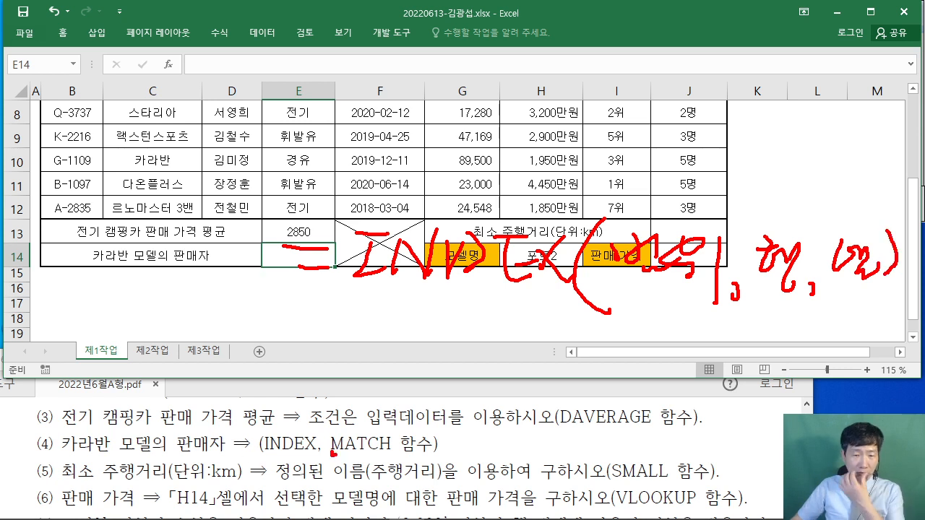
left_click_drag(332, 449, 391, 452)
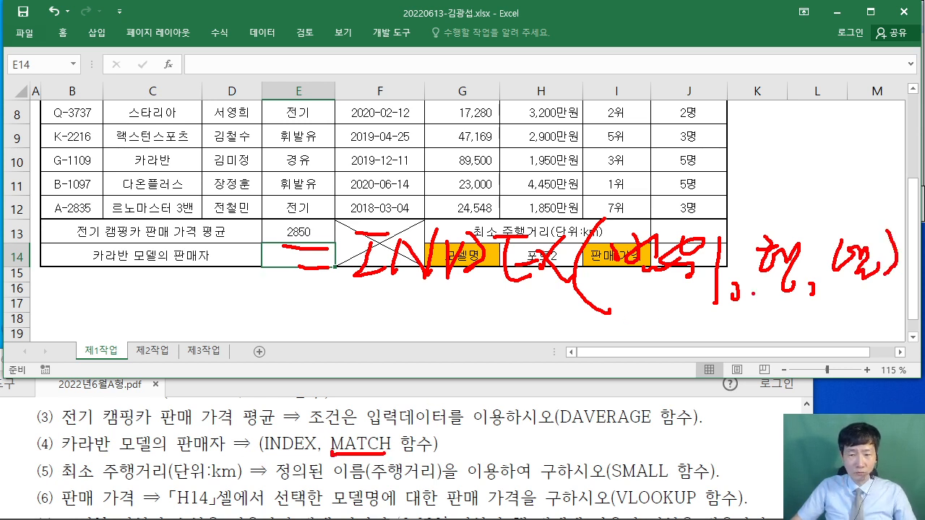
left_click_drag(758, 286, 508, 342)
left_click_drag(396, 336, 380, 378)
mouse_move(390, 349)
left_mouse_down()
mouse_move(407, 368)
mouse_move(460, 357)
mouse_move(478, 382)
left_mouse_up()
left_click_drag(459, 372, 522, 351)
left_click_drag(510, 356, 510, 387)
left_click_drag(555, 339, 552, 382)
mouse_move(551, 351)
left_mouse_down()
mouse_move(557, 386)
mouse_move(584, 385)
left_mouse_up()
mouse_move(615, 338)
left_mouse_down()
mouse_move(606, 383)
mouse_move(620, 396)
left_mouse_up()
left_click_drag(325, 402, 792, 391)
left_click_drag(787, 331, 793, 399)
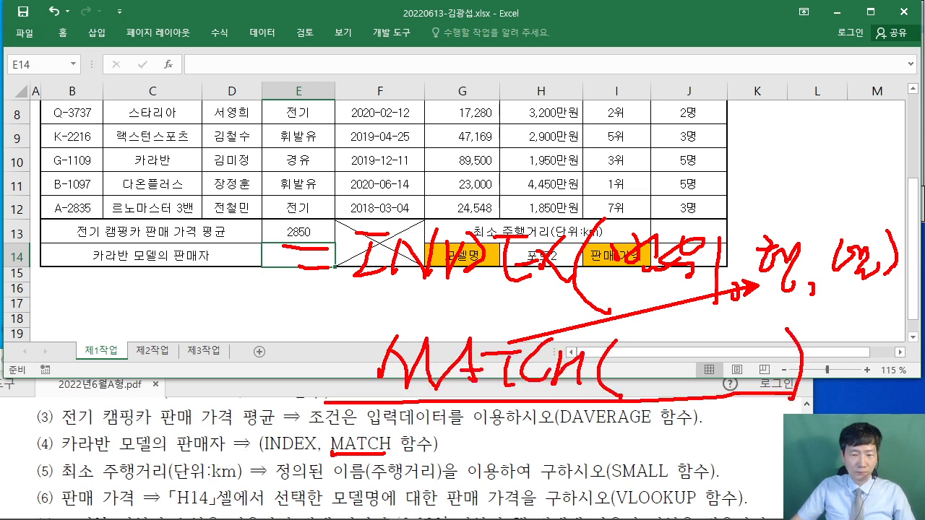
mouse_move(649, 376)
left_mouse_down()
mouse_move(626, 342)
mouse_move(654, 375)
left_mouse_up()
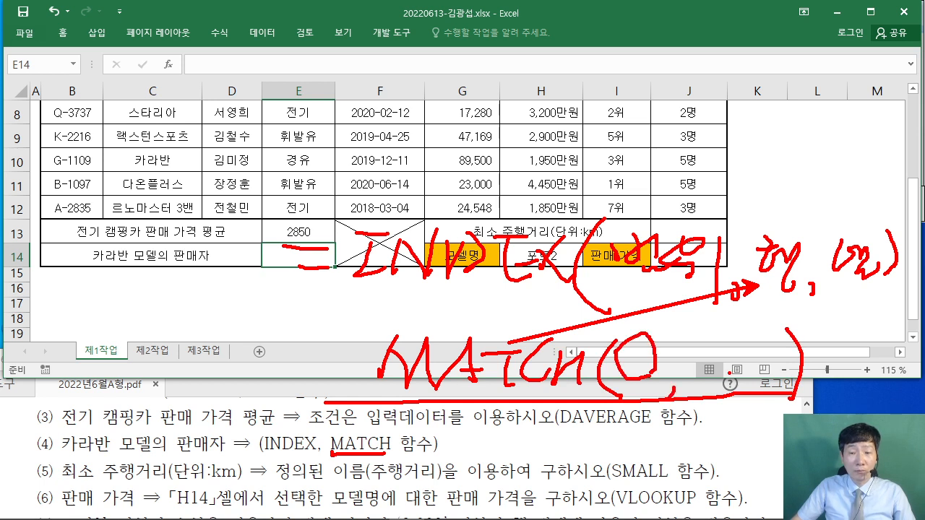
left_click_drag(728, 367, 722, 372)
mouse_move(671, 343)
left_mouse_down()
mouse_move(683, 361)
mouse_move(712, 367)
mouse_move(726, 340)
mouse_move(734, 372)
left_mouse_up()
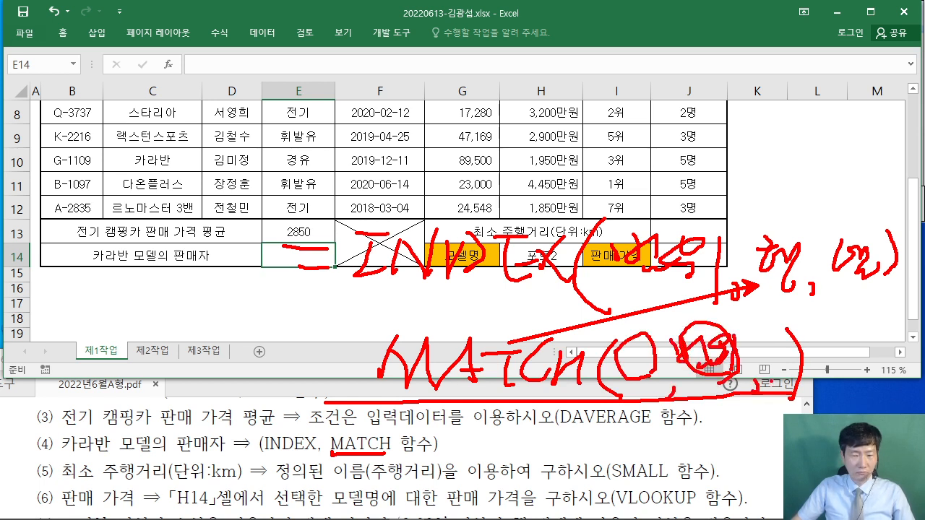
left_click_drag(760, 342, 766, 347)
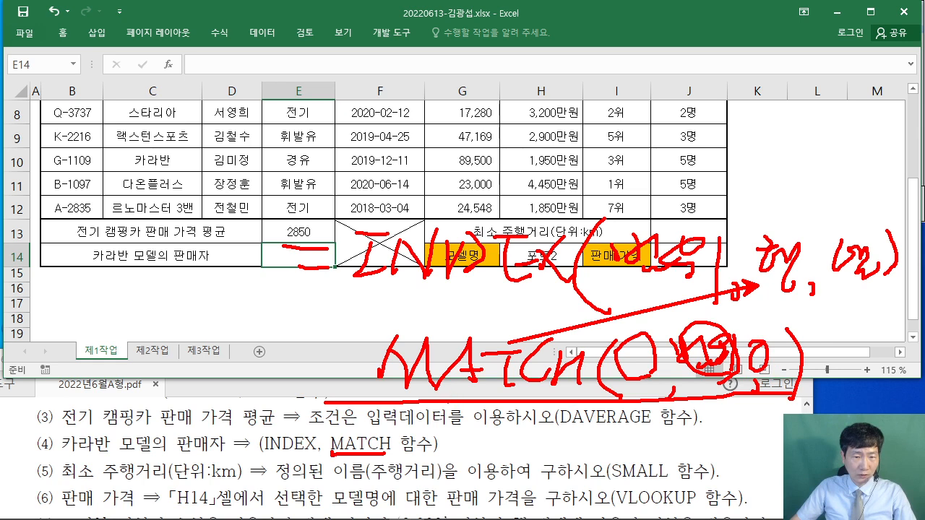
key("Escape")
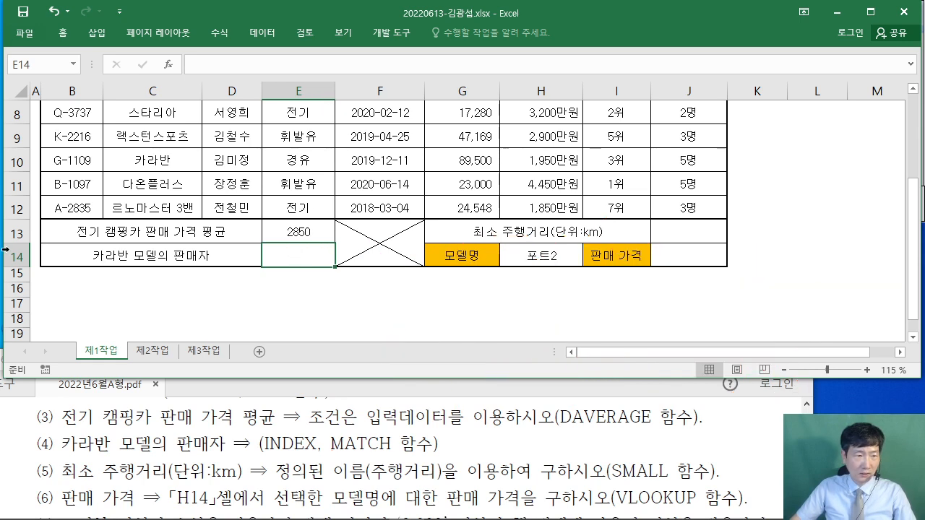
- Insert =INDEX in E14 and choose its array argument form
type("=IND")
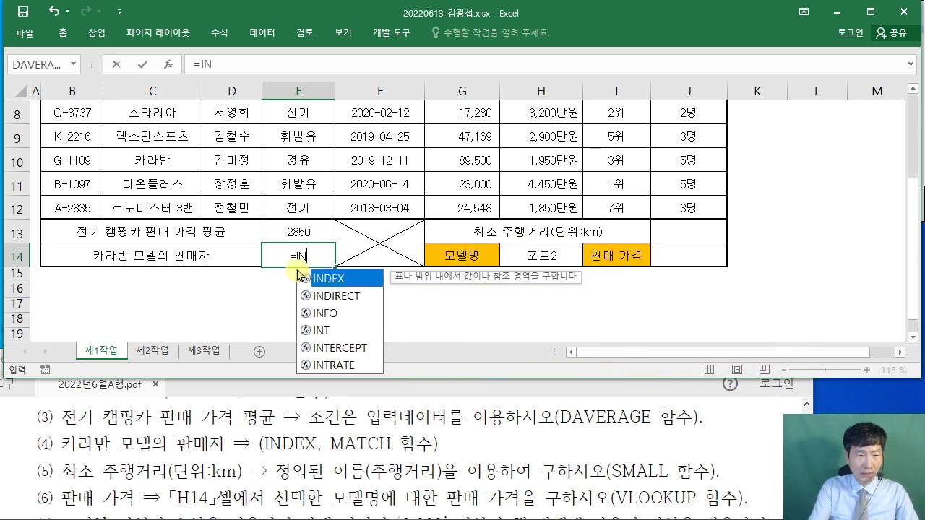
double_click(333, 280)
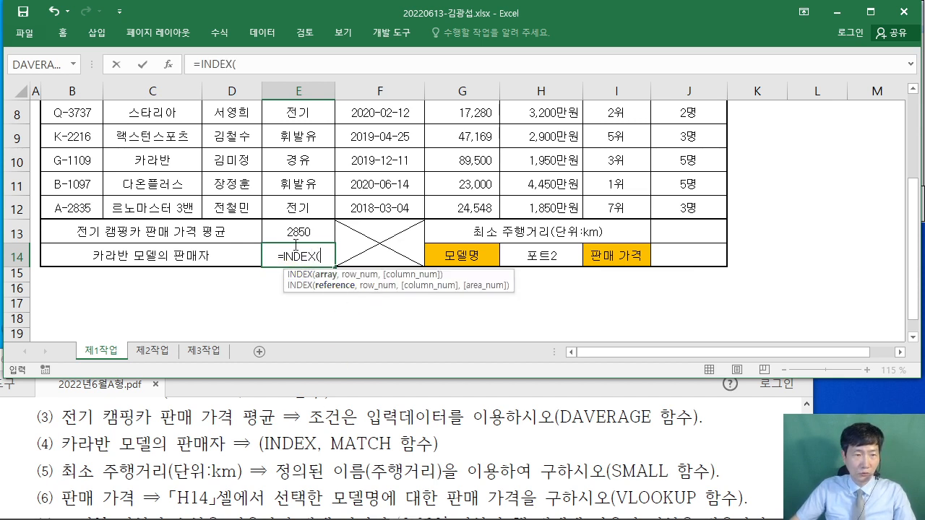
left_click(167, 67)
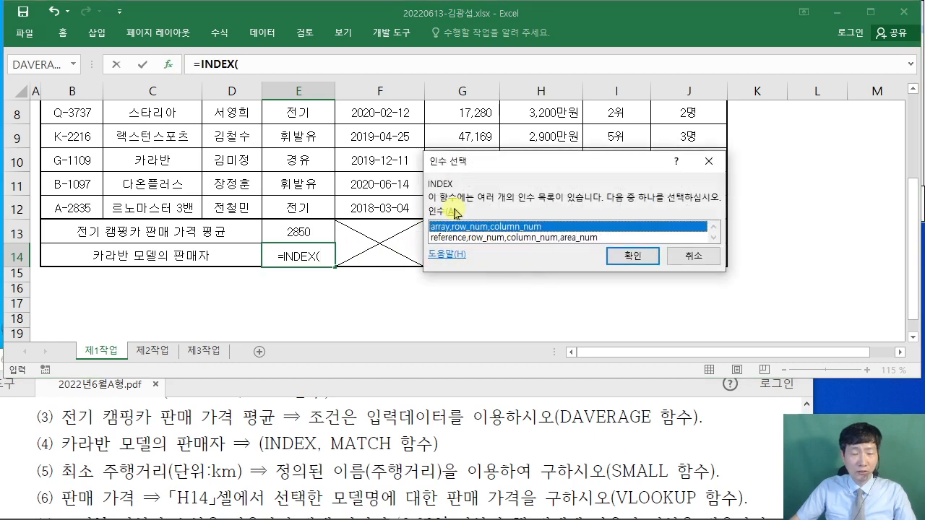
left_click(643, 262)
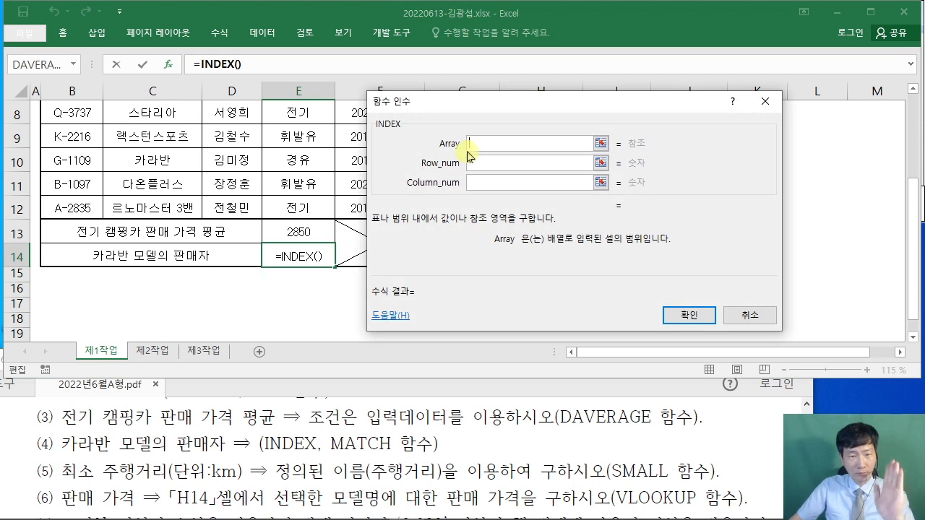
- Set INDEX's array to the model and seller columns C5:D12
left_click_drag(474, 108, 547, 174)
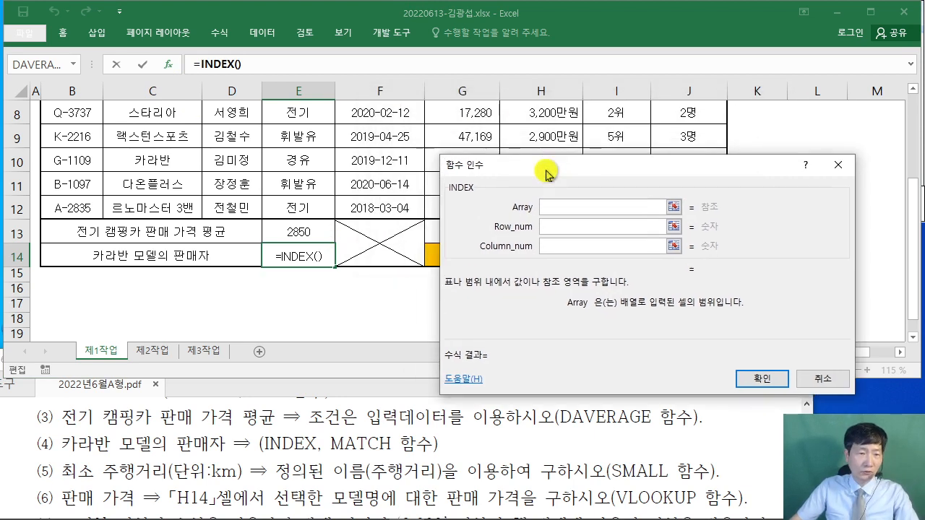
scroll(279, 257, "up", 1)
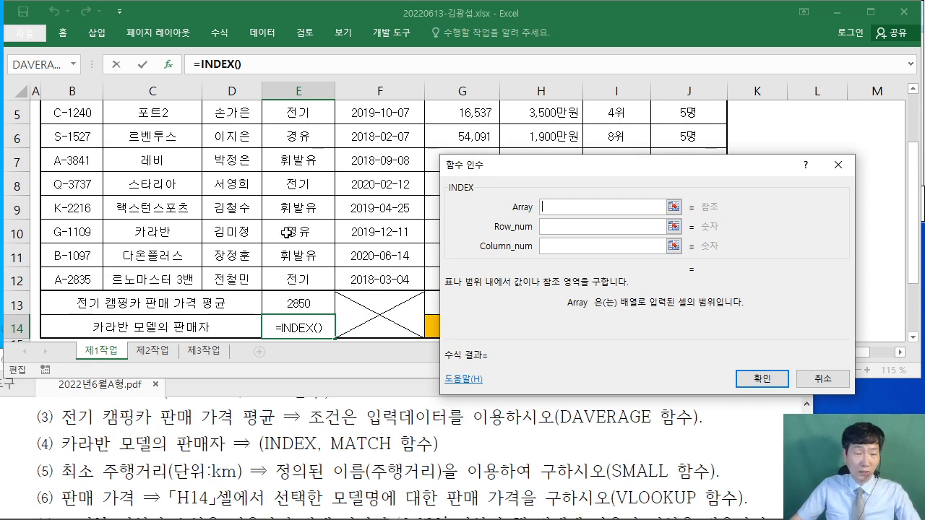
scroll(286, 232, "up", 1)
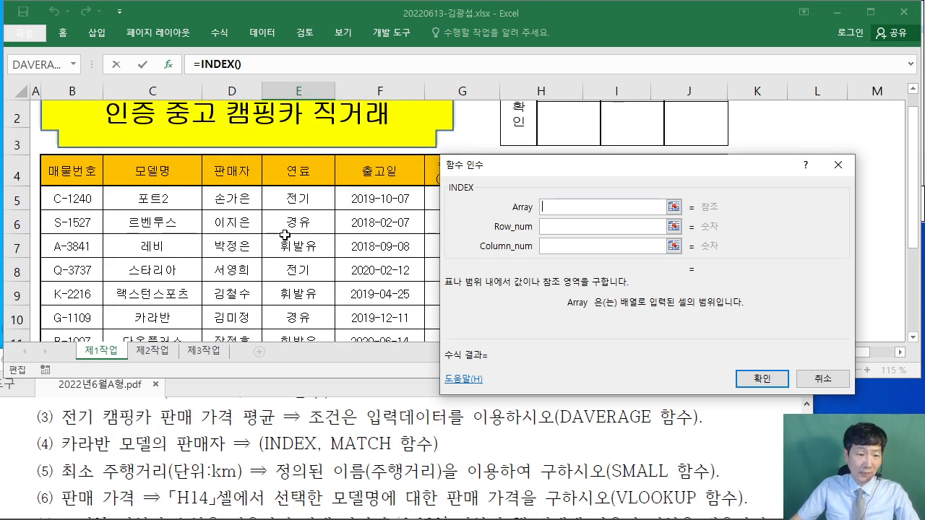
scroll(285, 235, "down", 1)
scroll(287, 234, "up", 1)
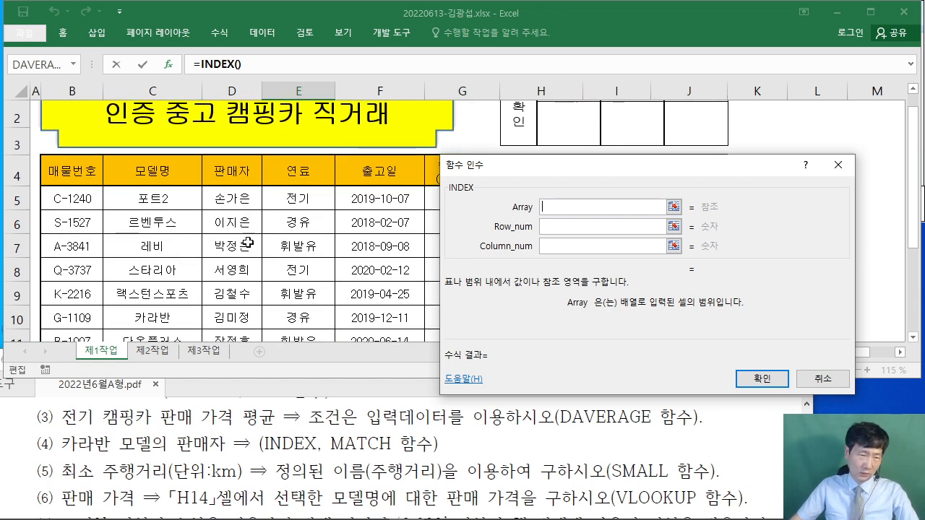
left_click_drag(141, 199, 251, 260)
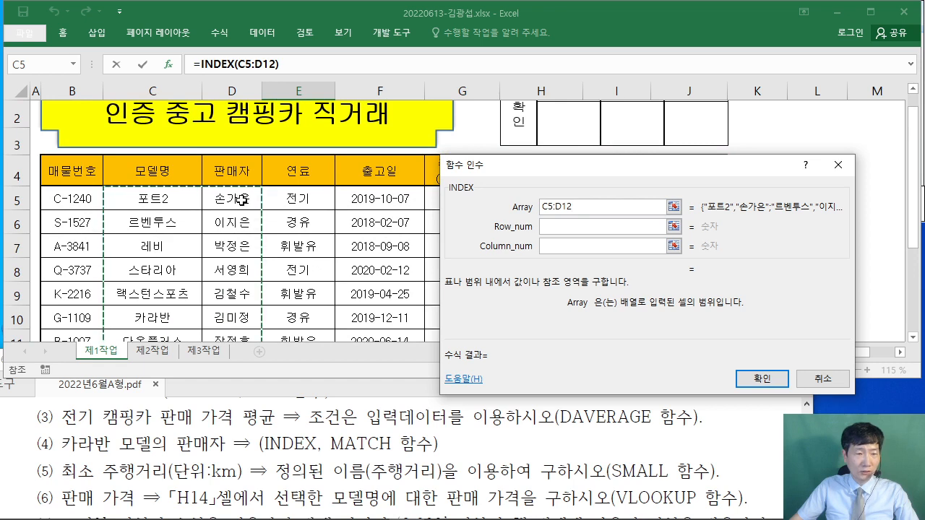
scroll(242, 203, "down", 1)
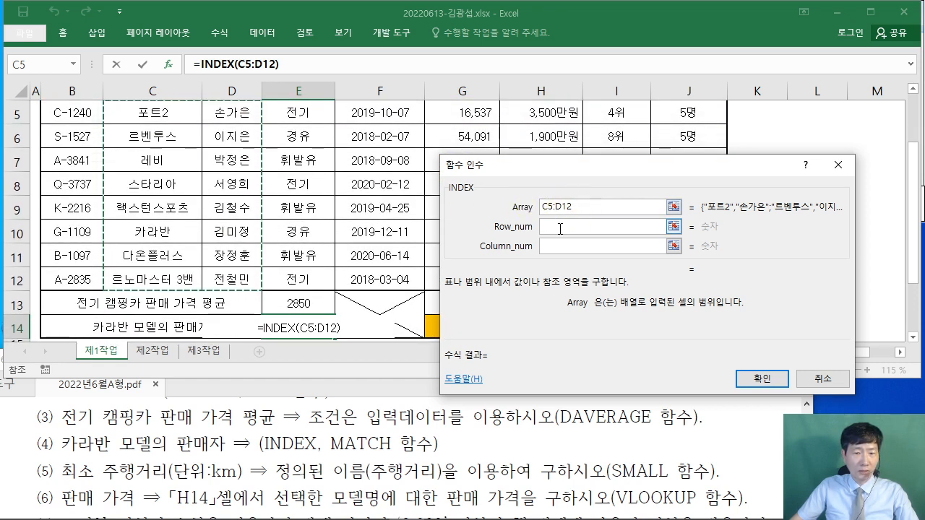
- Nest MATCH( as INDEX's row number and switch to MATCH's arguments
left_click(562, 227)
left_click_drag(569, 164, 477, 145)
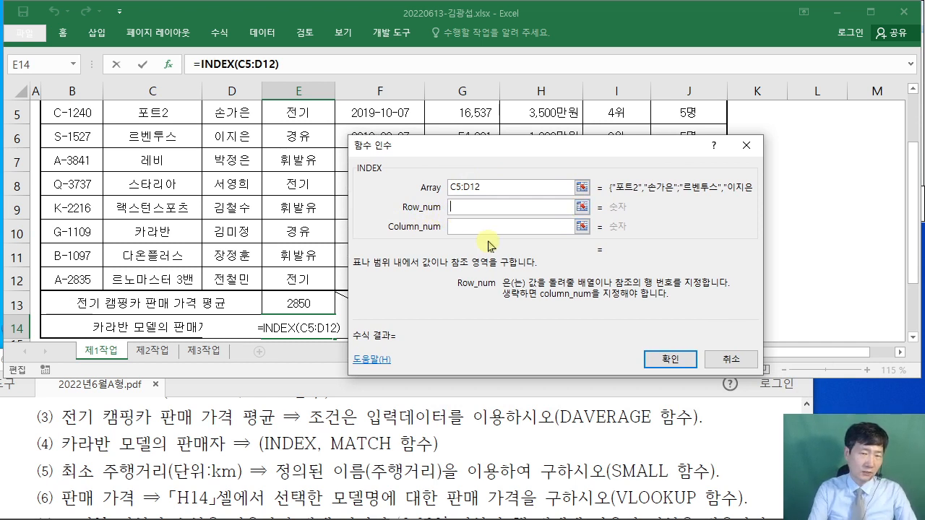
type("MATCH")
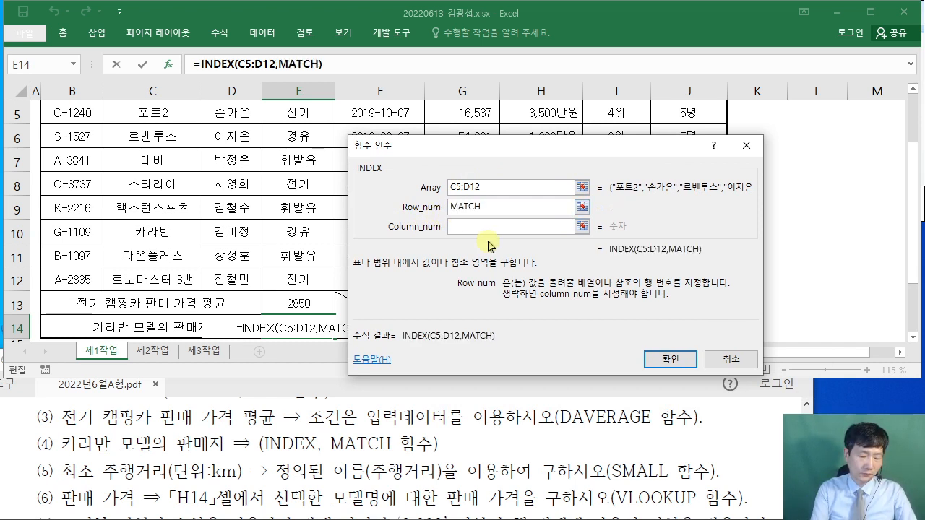
type("(")
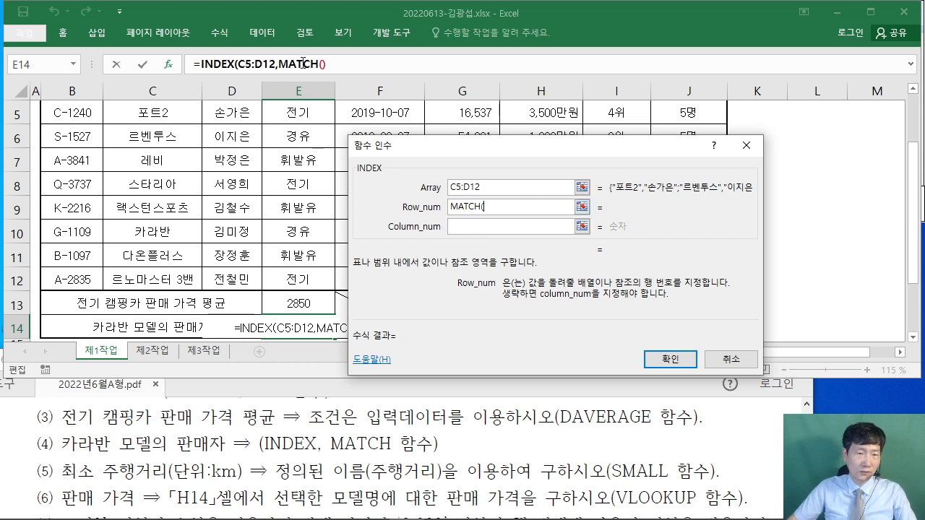
left_click(304, 63)
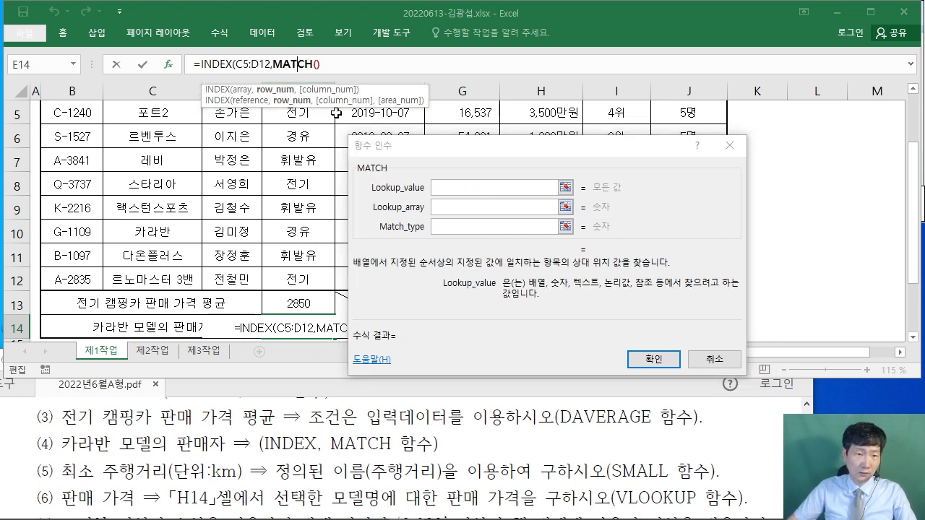
- Set MATCH's lookup value to C10 and its lookup array to C5:C12
left_click(426, 150)
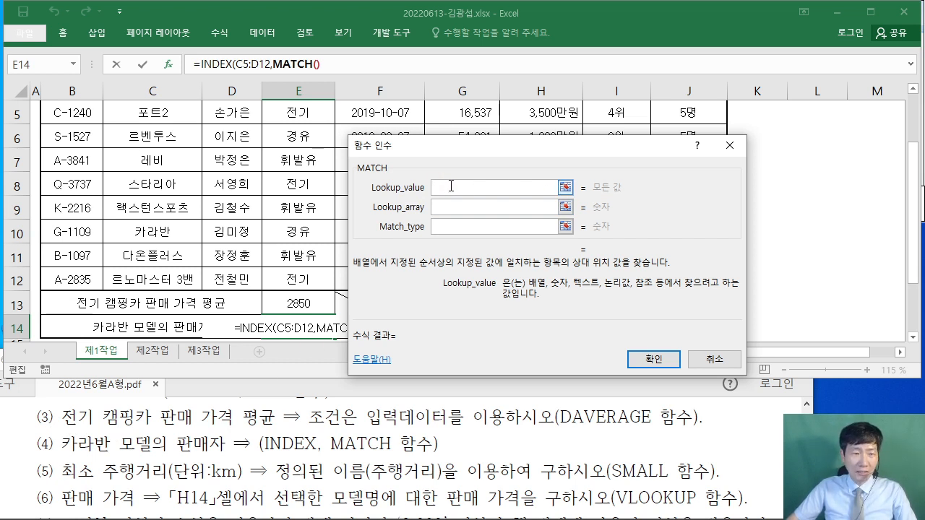
left_click(139, 232)
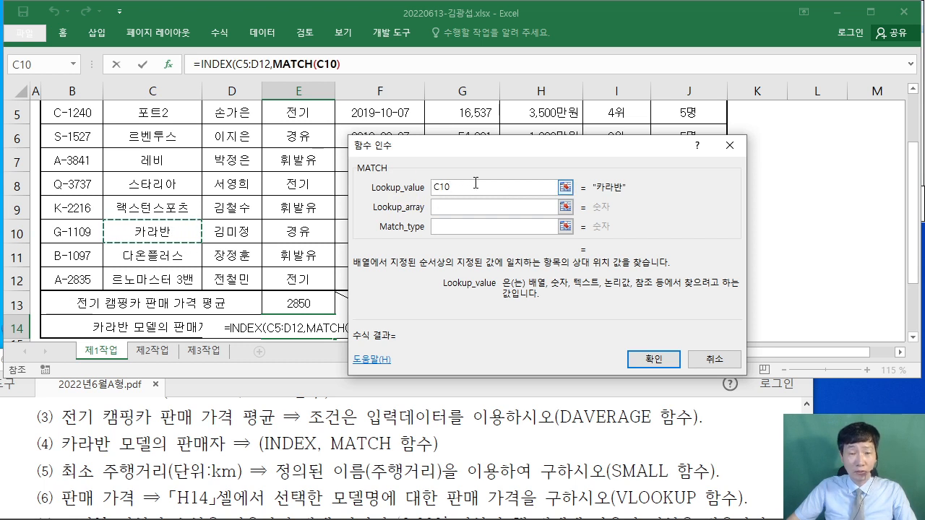
left_click(443, 208)
scroll(191, 235, "up", 1)
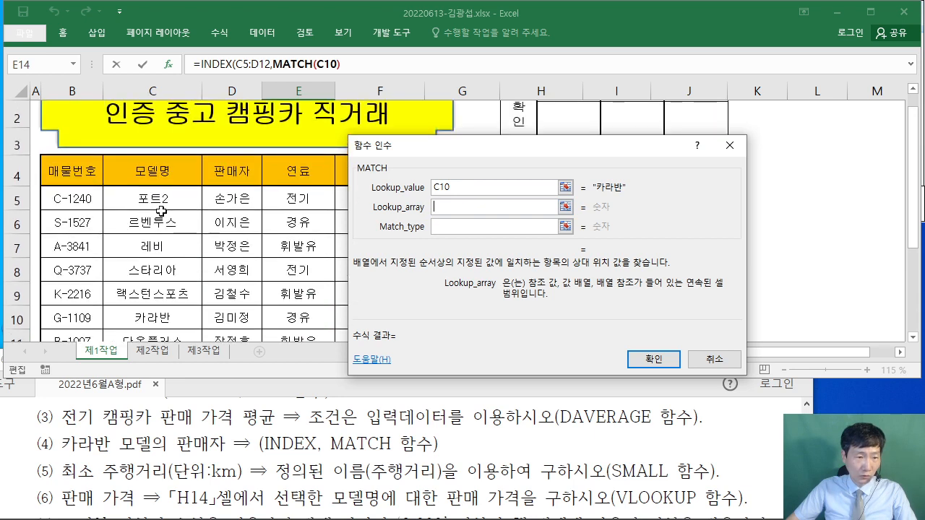
left_click_drag(155, 198, 155, 282)
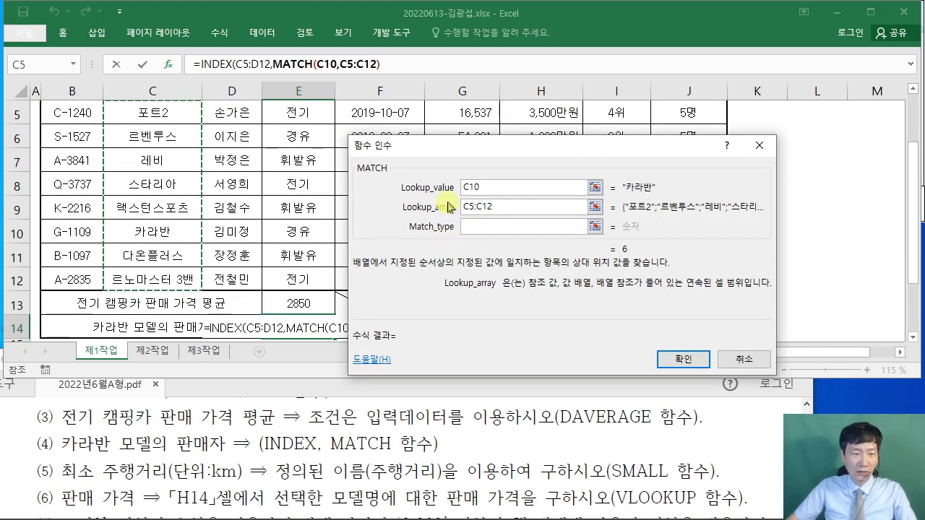
- Set MATCH's match type to 0, locating 카라반 at position 6
left_click(482, 225)
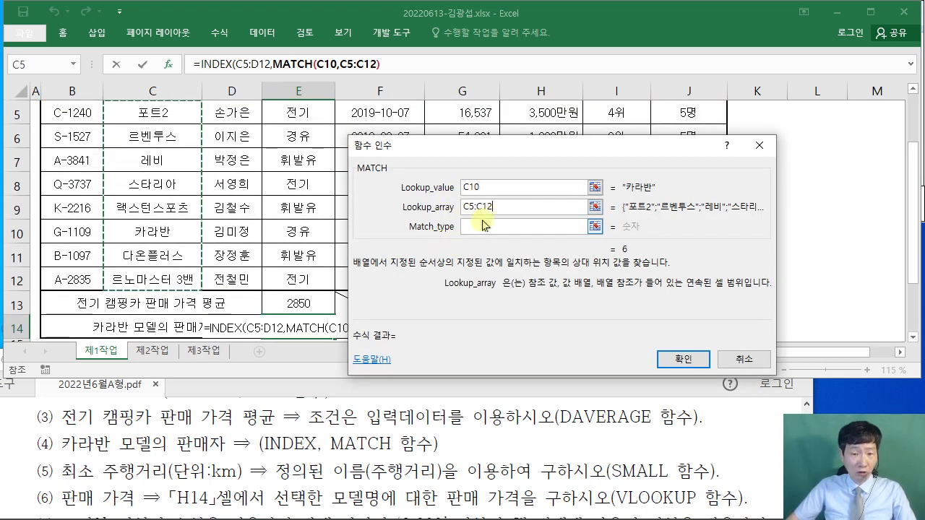
left_click(470, 228)
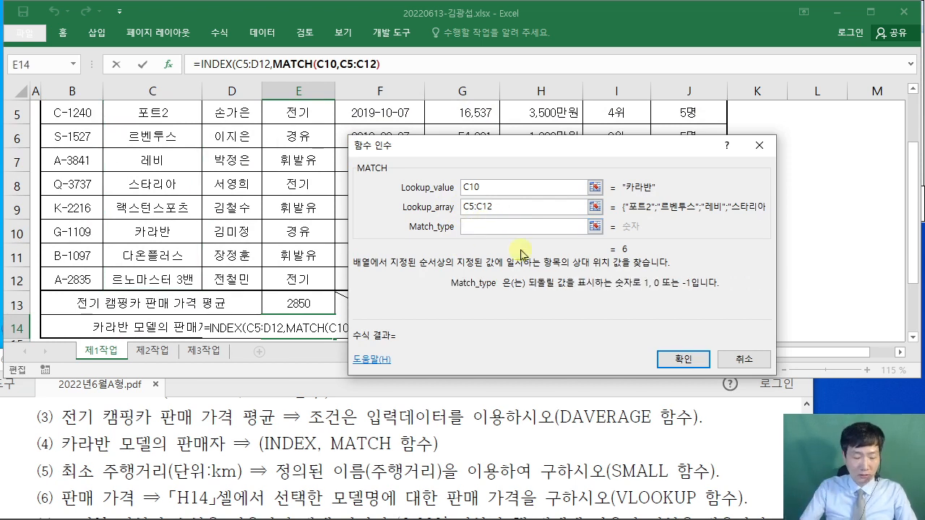
type("0")
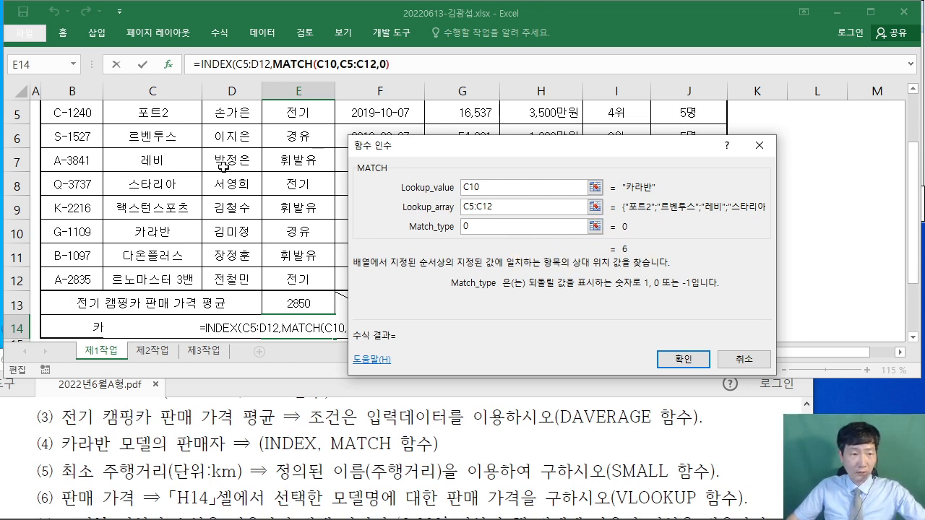
scroll(224, 167, "up", 1)
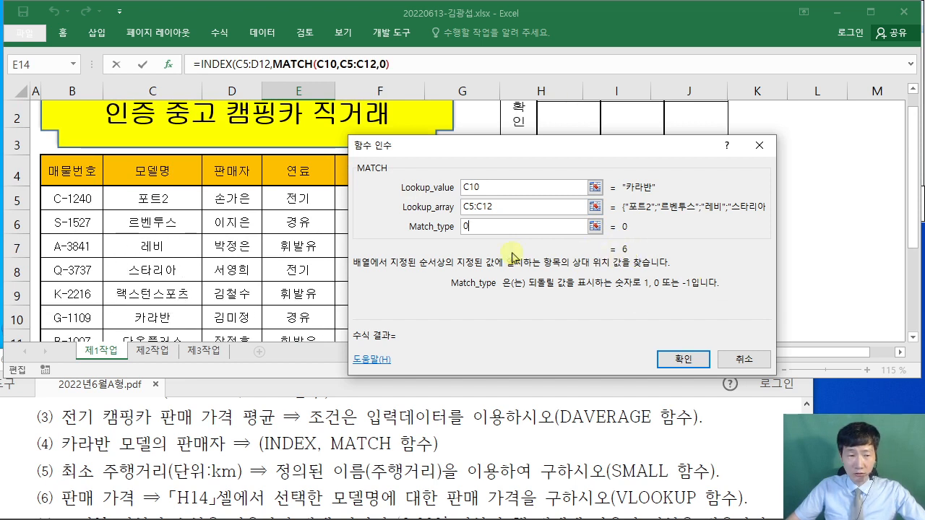
scroll(622, 256, "down", 1)
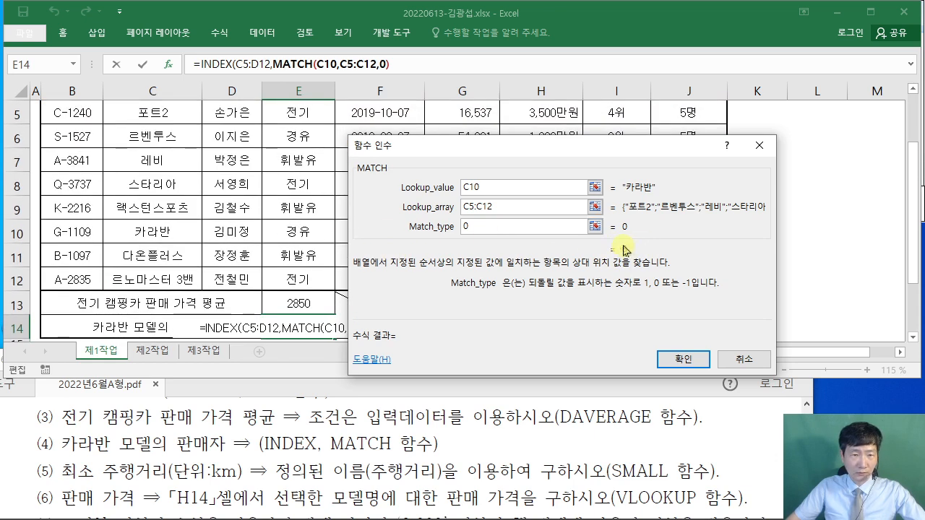
scroll(321, 241, "up", 2)
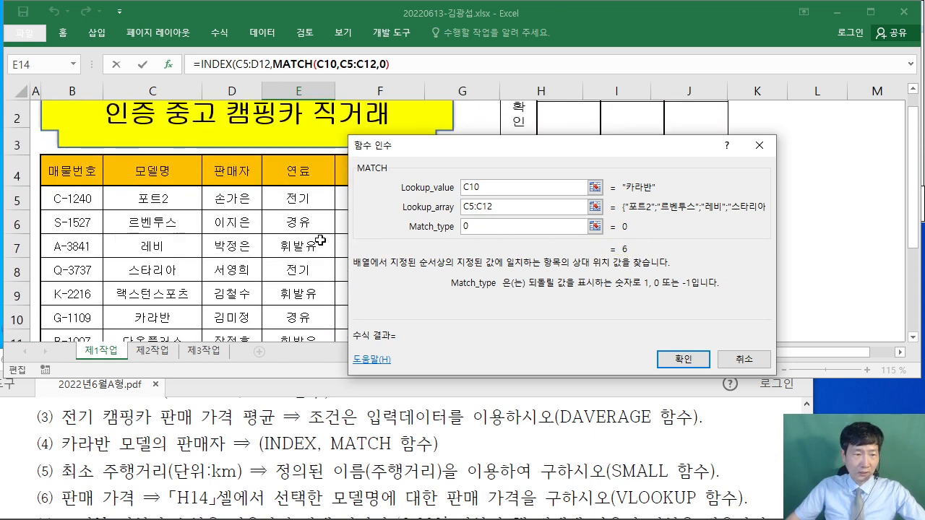
scroll(320, 241, "down", 1)
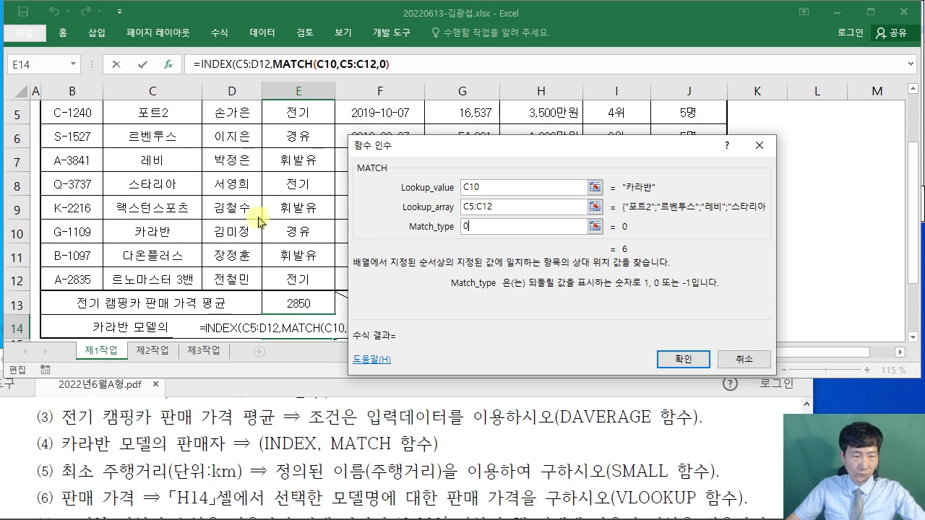
left_click_drag(101, 95, 259, 292)
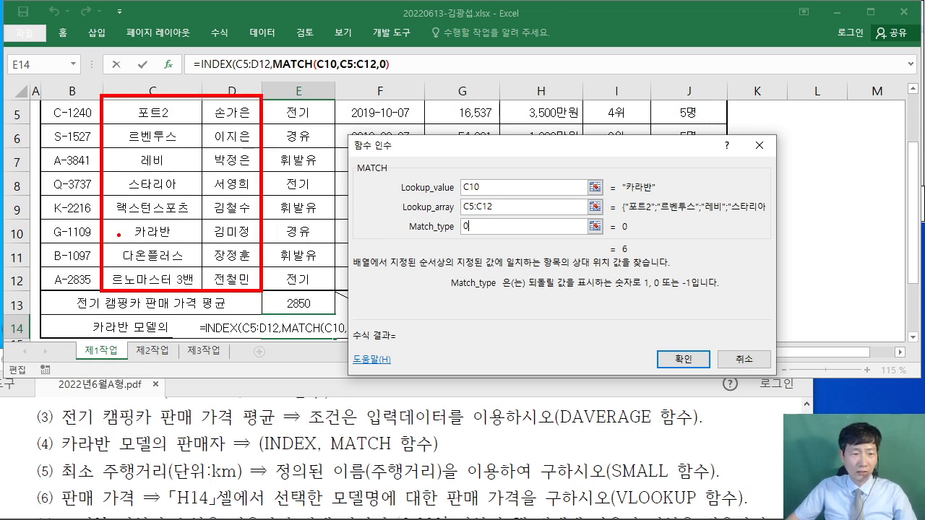
left_click_drag(66, 232, 269, 244)
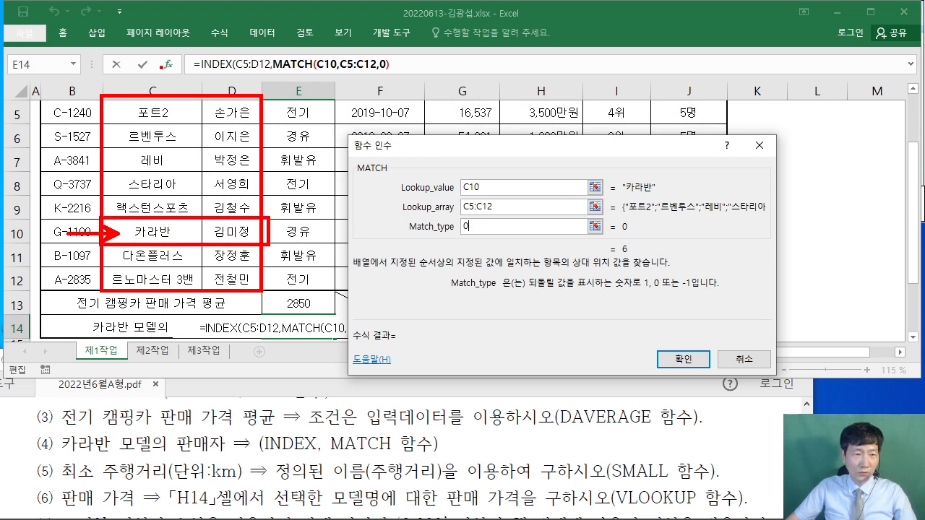
left_click_drag(208, 91, 254, 294)
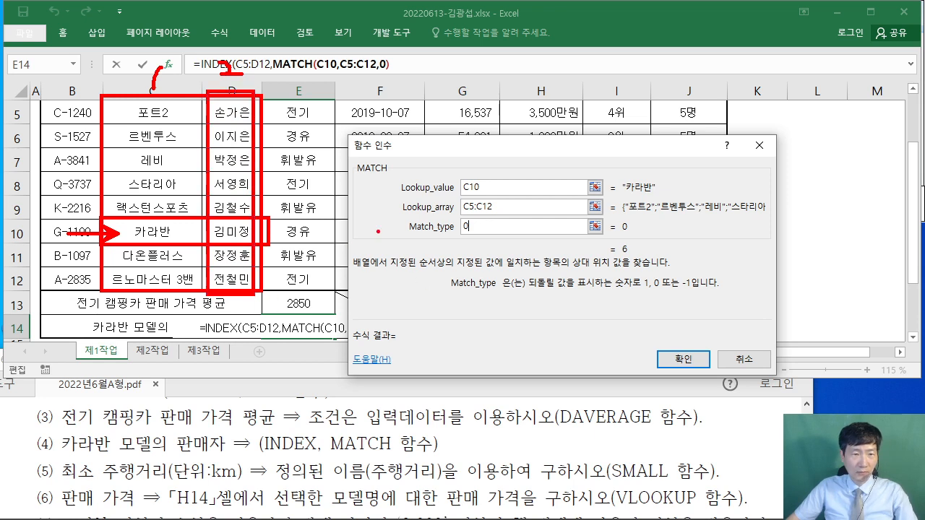
key("Escape")
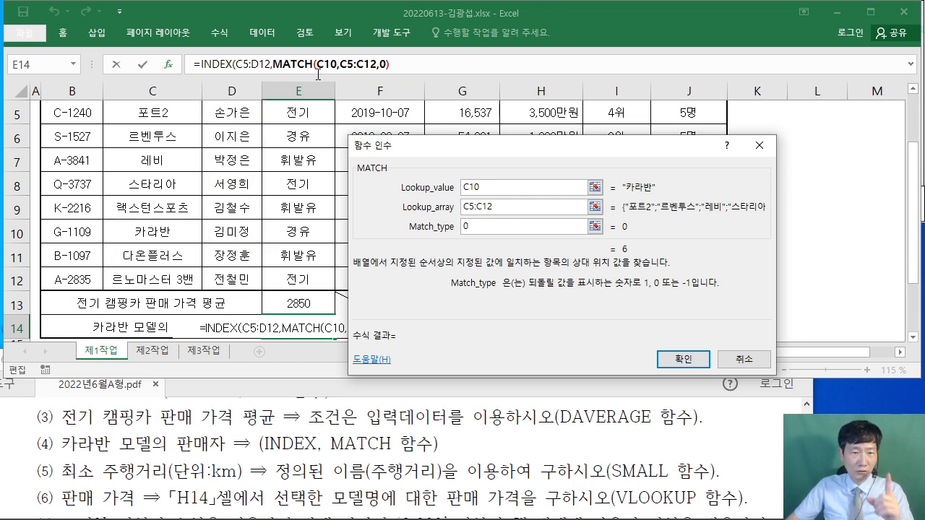
- Set INDEX's column number to 2, confirm E14's formula, and bring the PDF forward
left_click(401, 65)
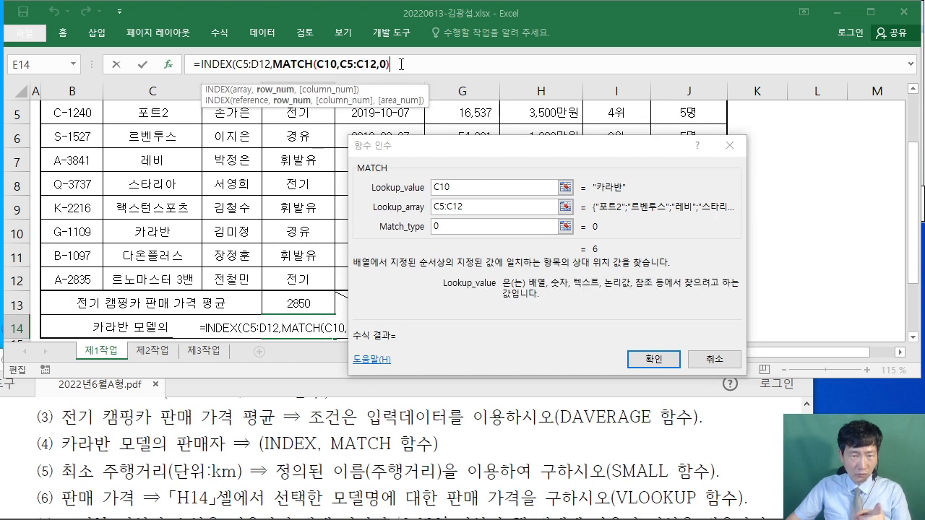
left_click(224, 65)
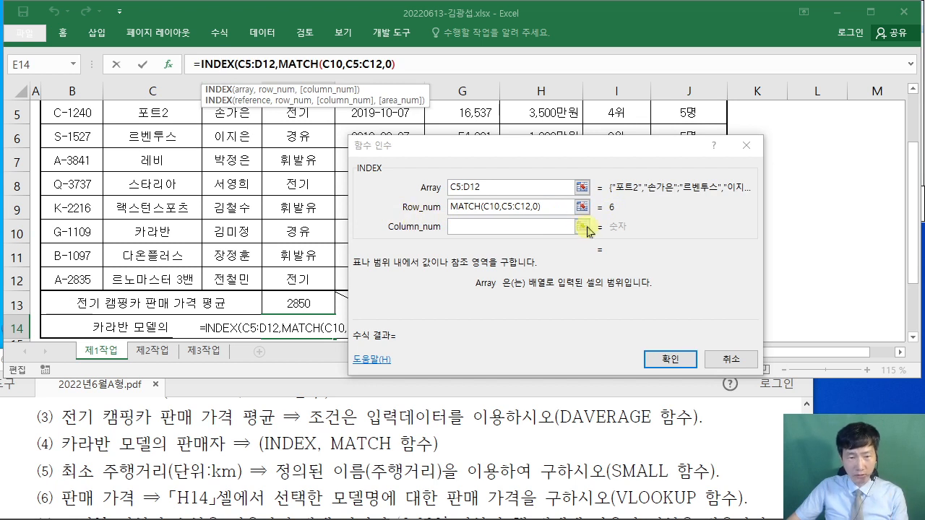
left_click(480, 230)
type("2")
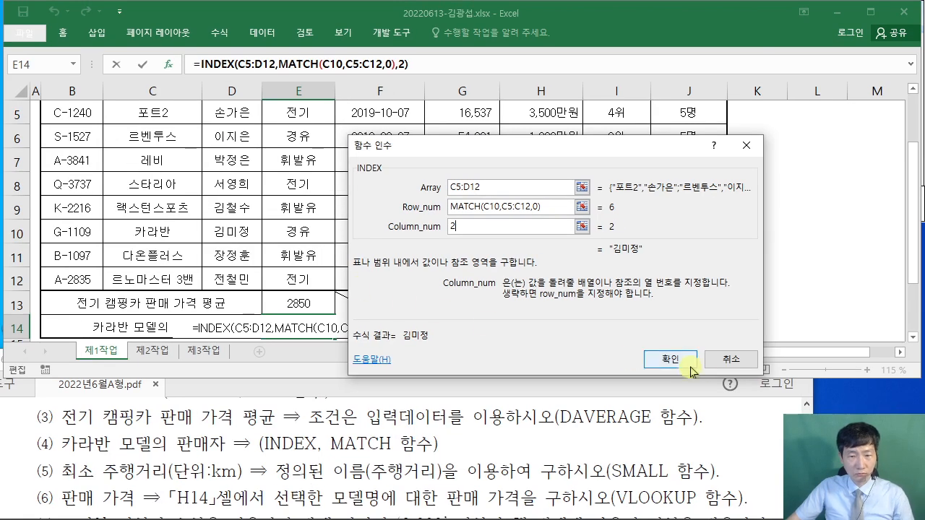
left_click(840, 302)
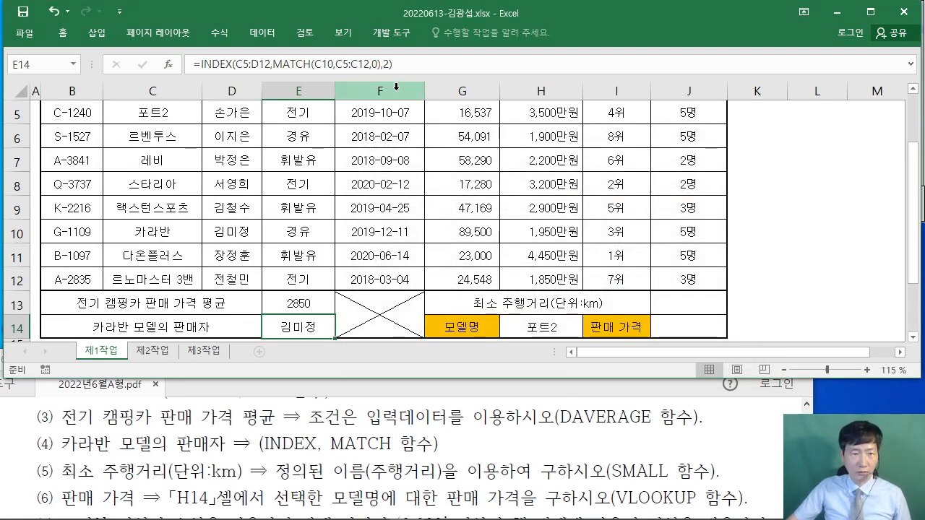
left_click(19, 449)
scroll(22, 446, "down", 2)
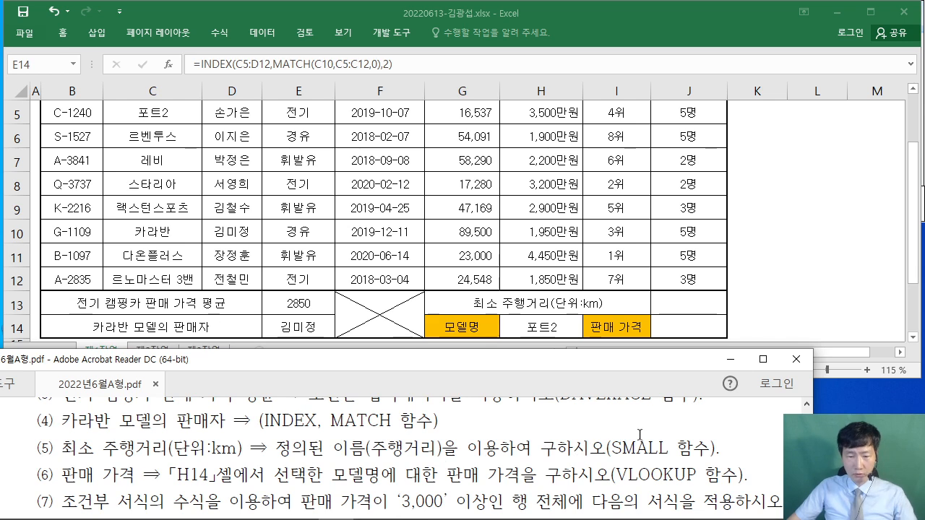
- Enter =SMALL(주행거리,1) in J13 to show the minimum mileage 16537
left_click(702, 319)
left_click(672, 302)
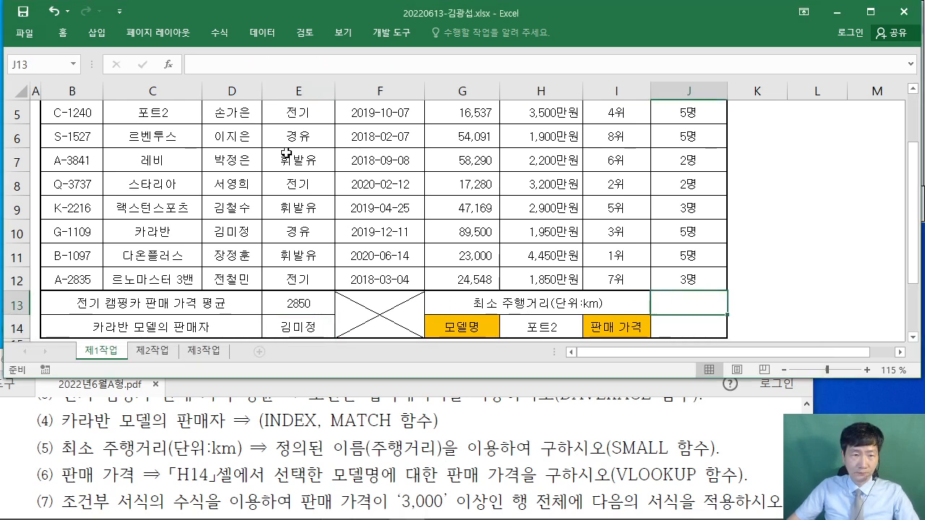
type("=SN")
key("BackSpace")
type("M")
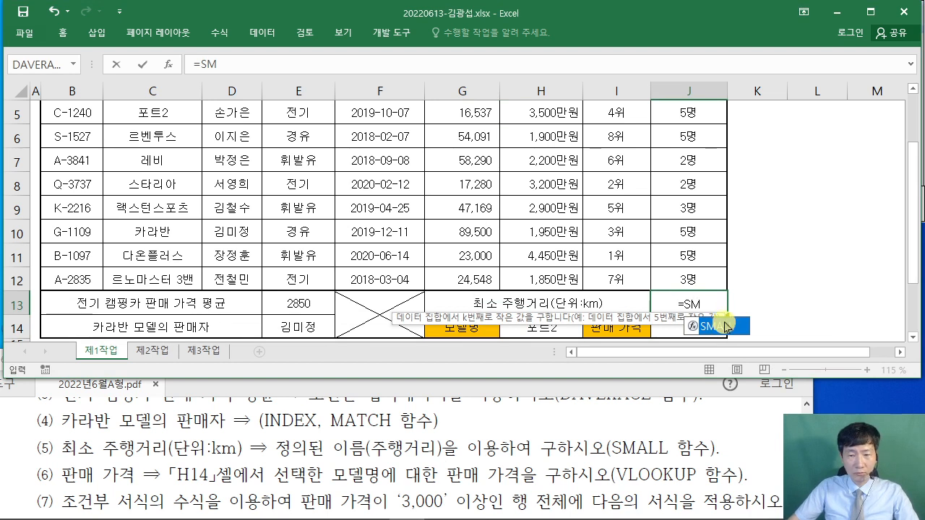
key("Tab")
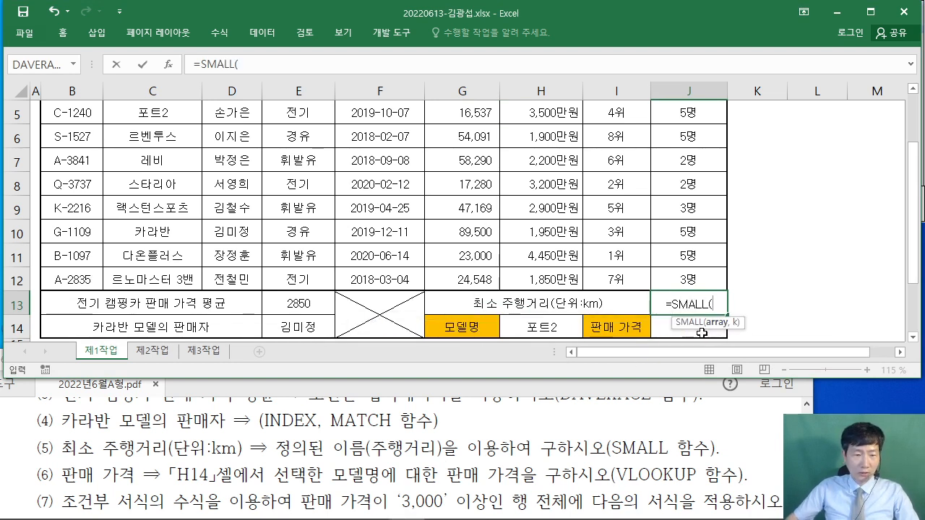
type("wn")
key("BackSpace")
key("BackSpace")
key("Hangul")
type("주")
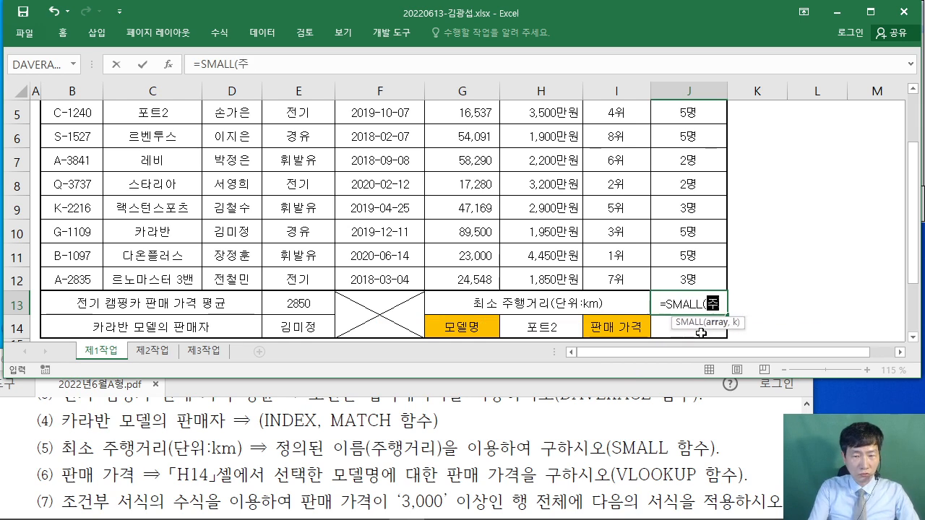
type("행거리,")
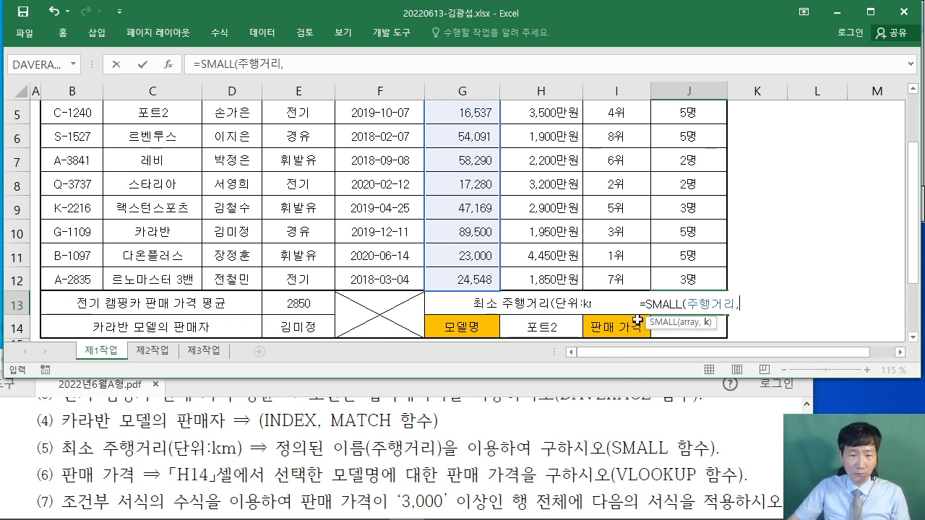
scroll(571, 217, "up", 2)
scroll(519, 202, "down", 2)
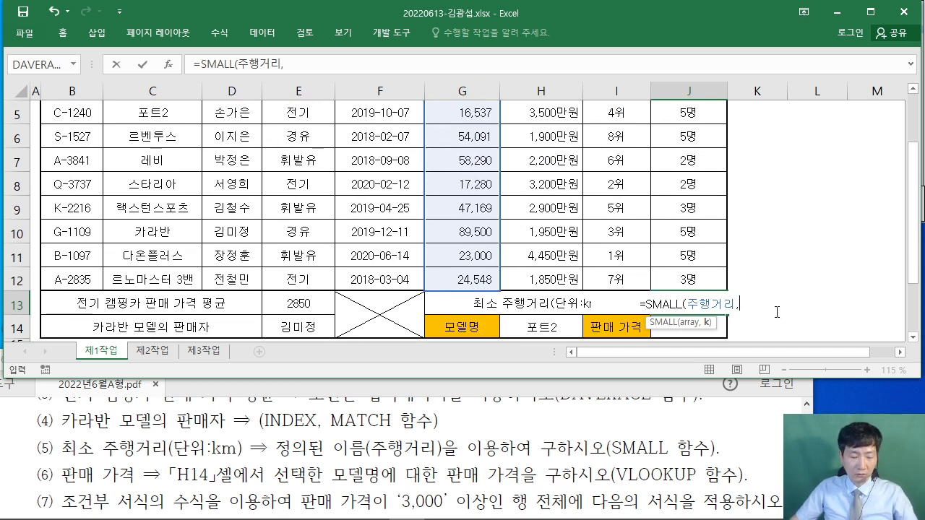
type("1)")
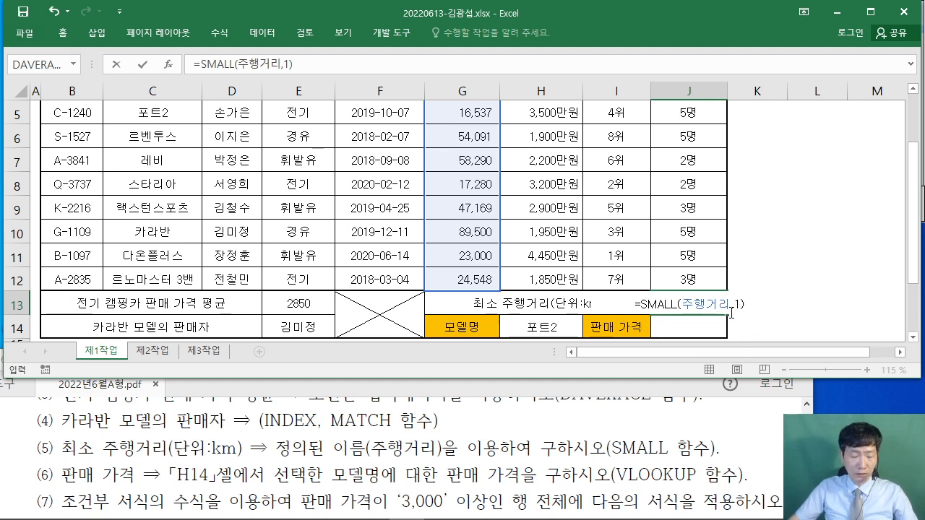
key("ctrl+Return")
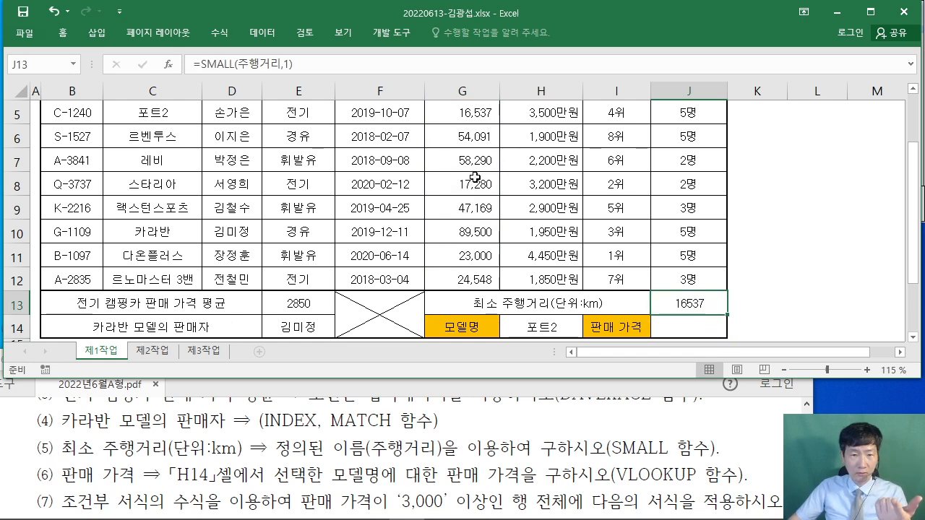
- Check the exam PDF for the next item, then select the 판매 가격 cell J14
scroll(475, 177, "up", 1)
scroll(477, 145, "down", 1)
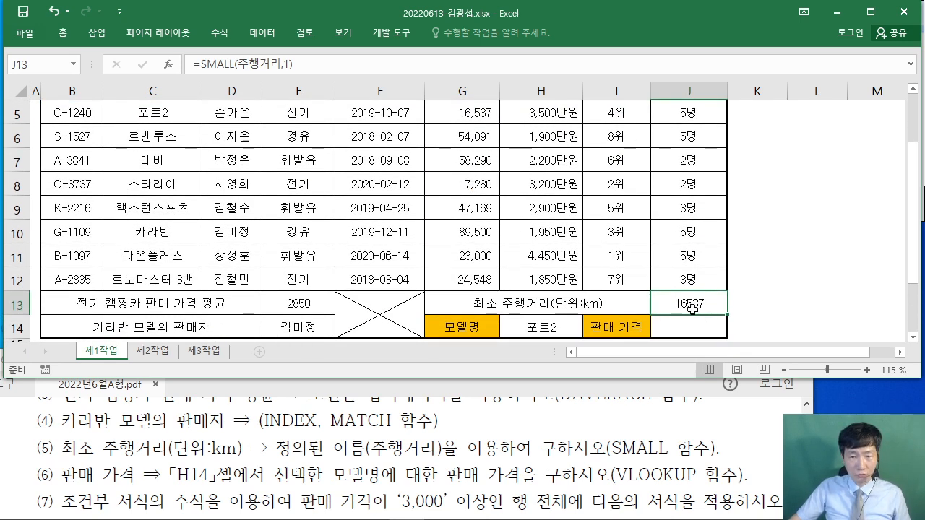
left_click(32, 417)
scroll(29, 412, "down", 1)
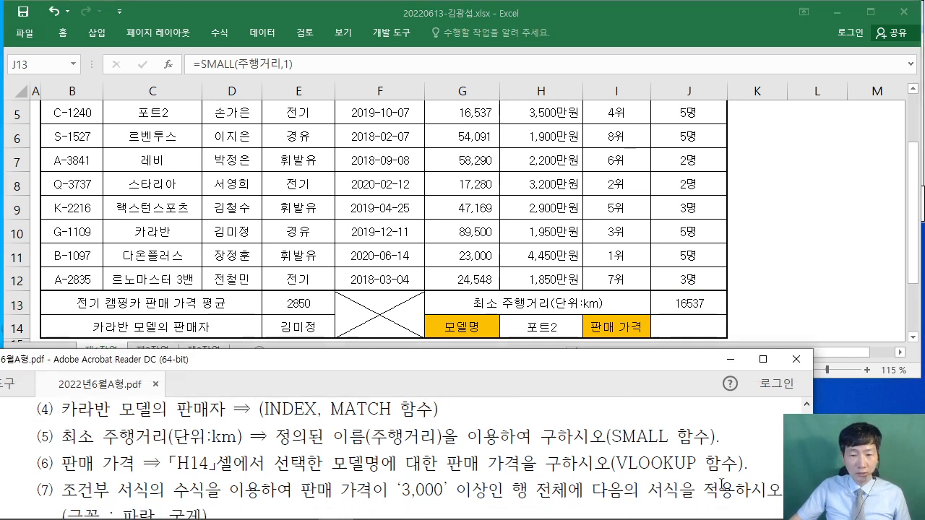
left_click(696, 327)
scroll(698, 326, "down", 1)
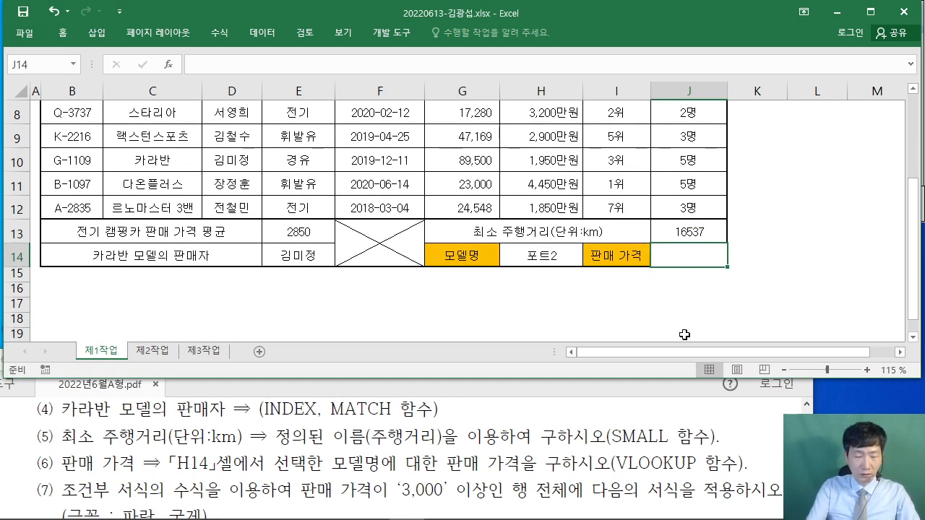
- Begin a VLOOKUP in J14 with H14 (포트2) as lookup value and the table starting at C5
type("=")
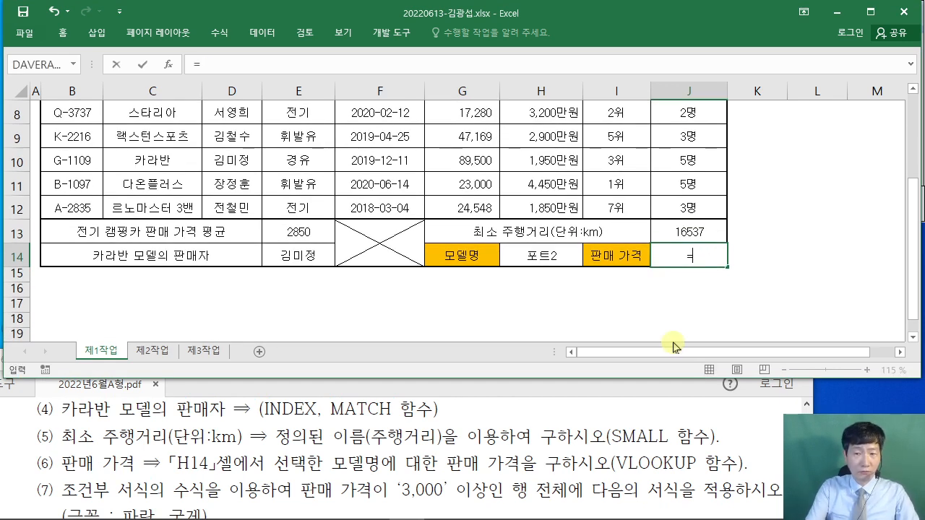
type("VL")
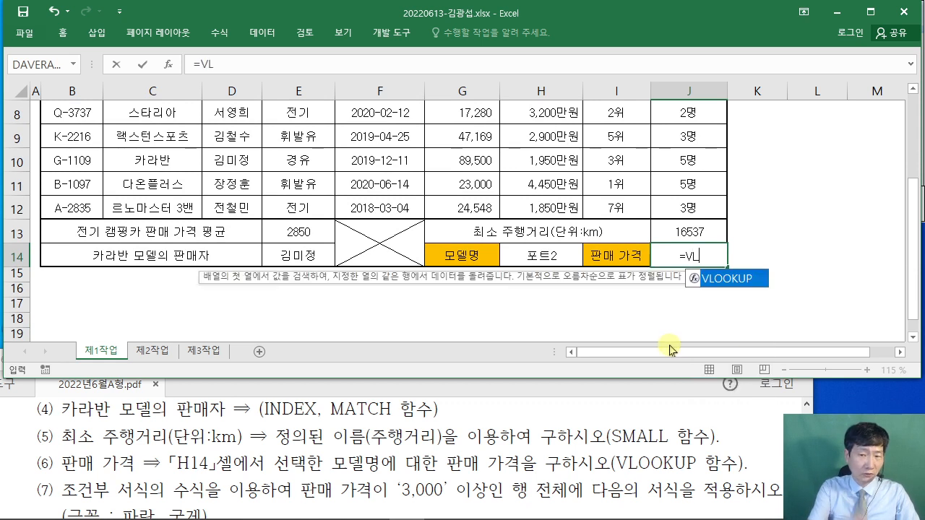
double_click(727, 282)
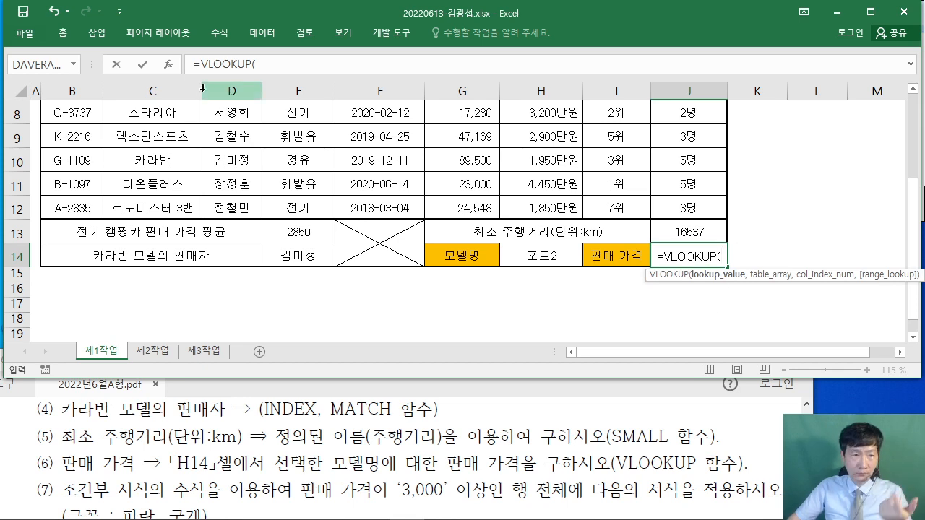
left_click(167, 69)
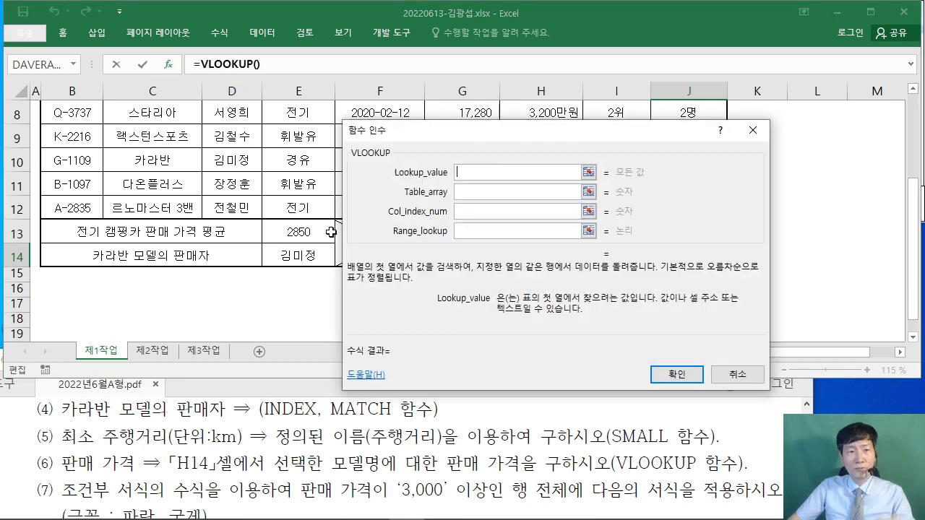
left_click_drag(538, 135, 359, 97)
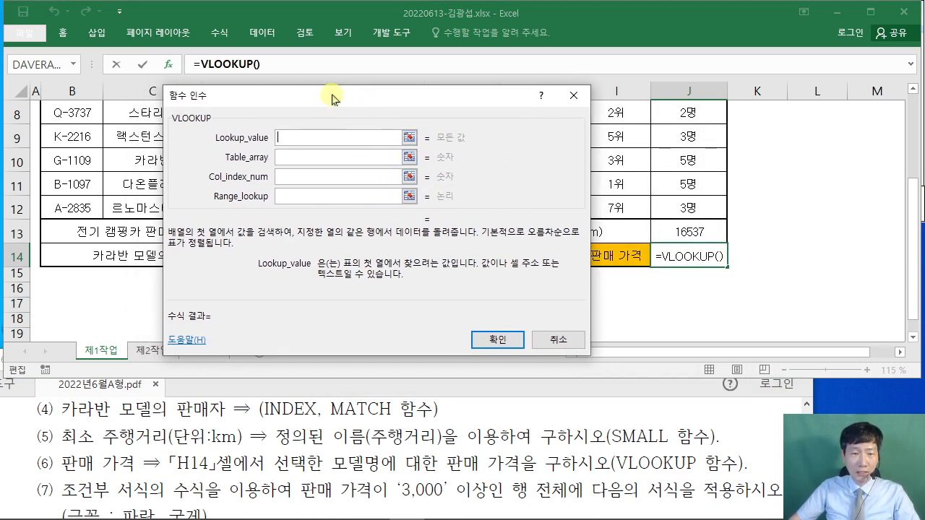
left_click_drag(331, 94, 758, 67)
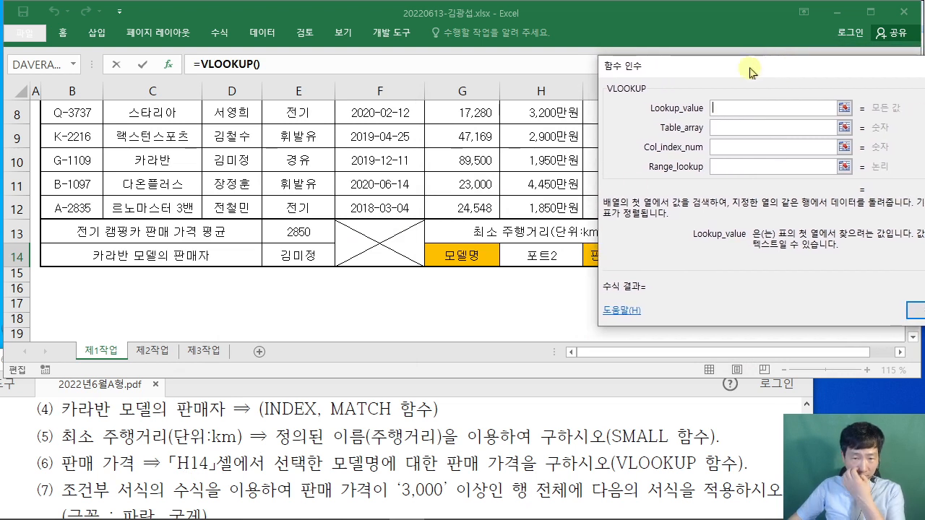
left_click(546, 254)
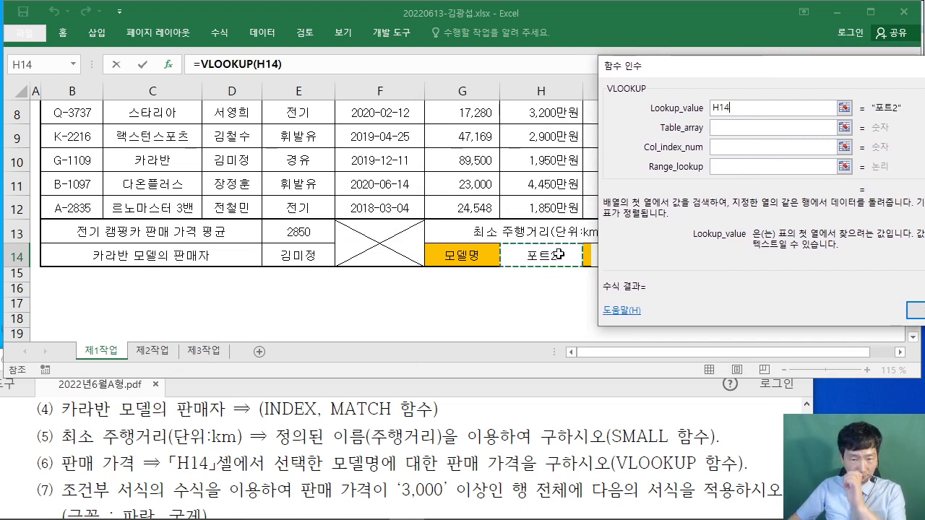
left_click(719, 128)
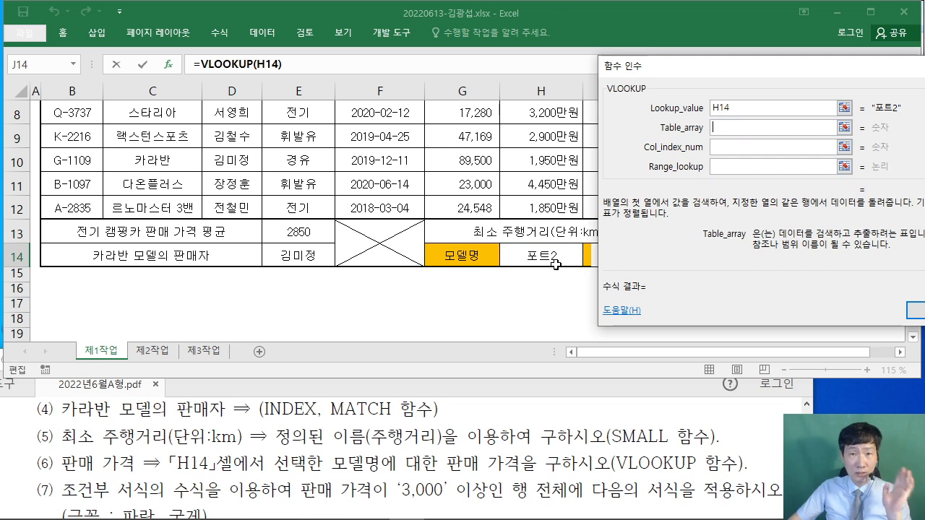
scroll(246, 245, "up", 2)
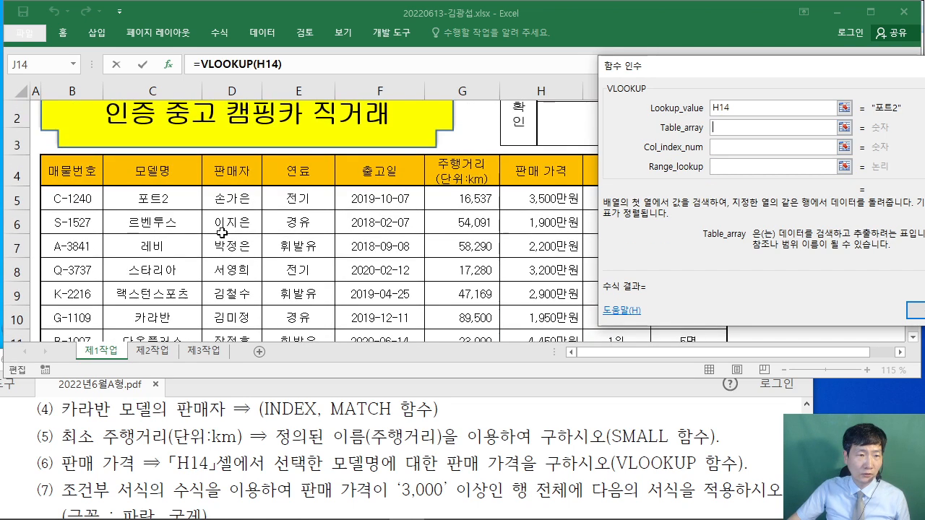
left_click(139, 197)
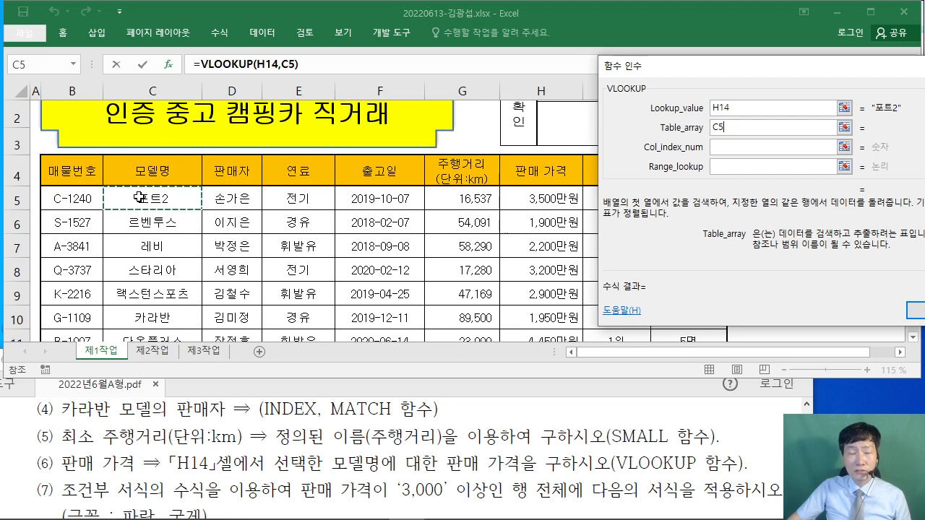
- Set the VLOOKUP table range to C5:H12
left_click_drag(139, 197, 531, 277)
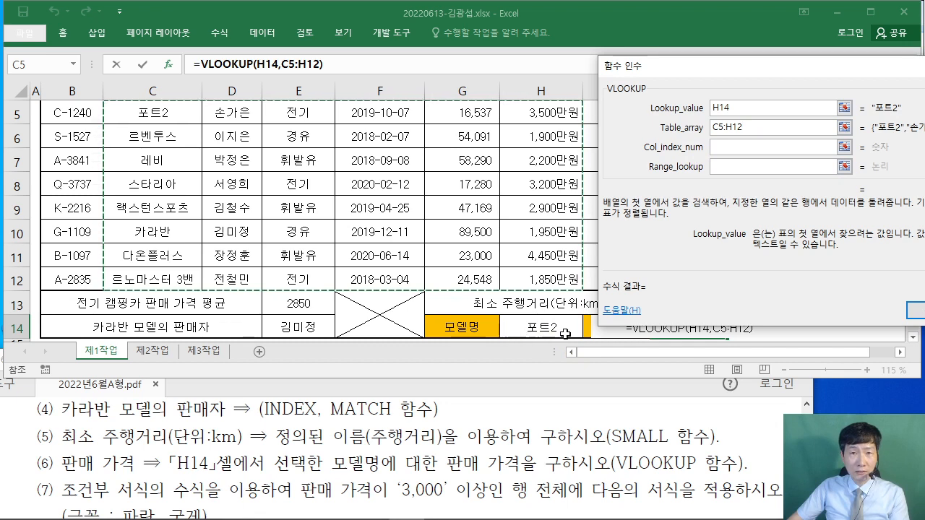
scroll(166, 224, "up", 1)
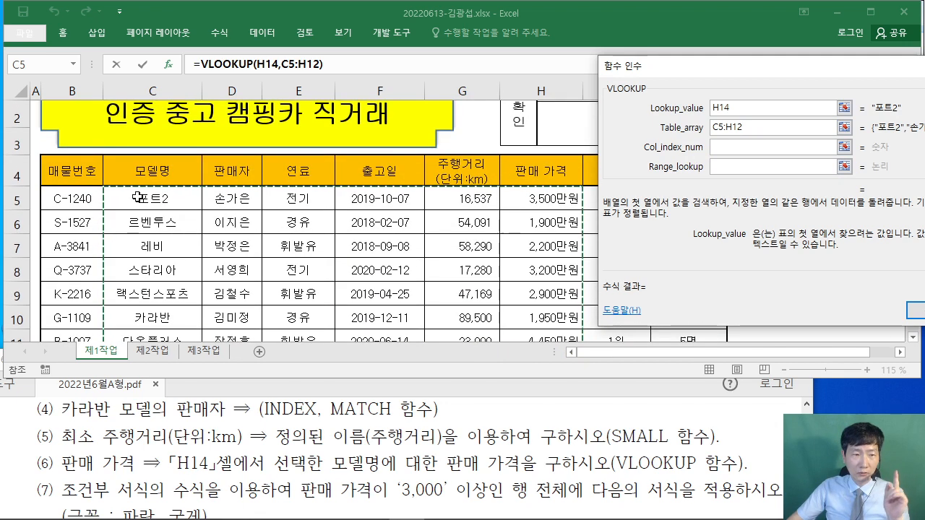
scroll(566, 326, "down", 1)
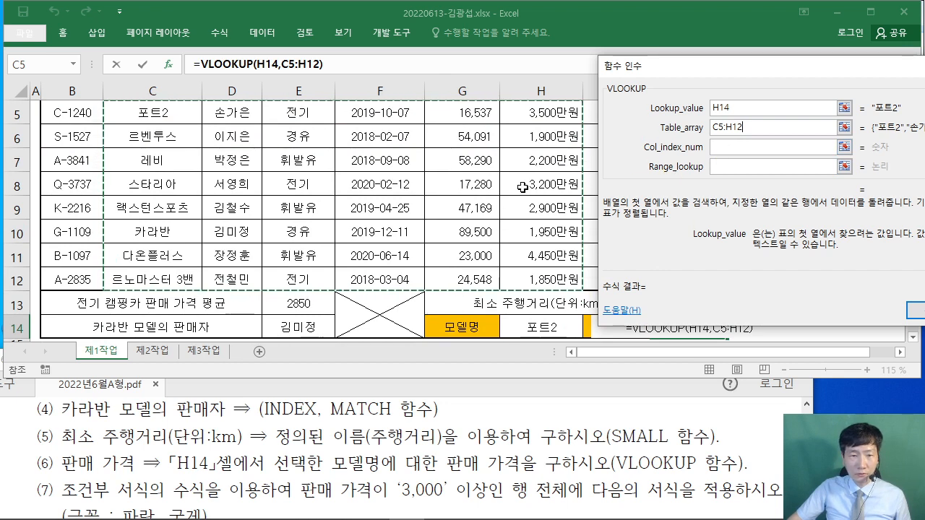
scroll(522, 187, "up", 1)
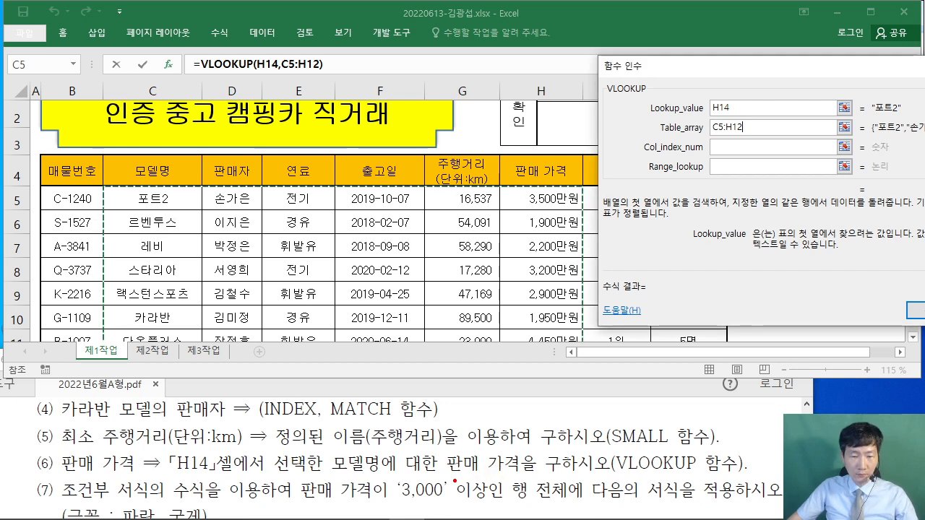
- Annotate the table to count 판매 가격 as the sixth column from 모델명, then clear the marks
left_click_drag(443, 477, 522, 474)
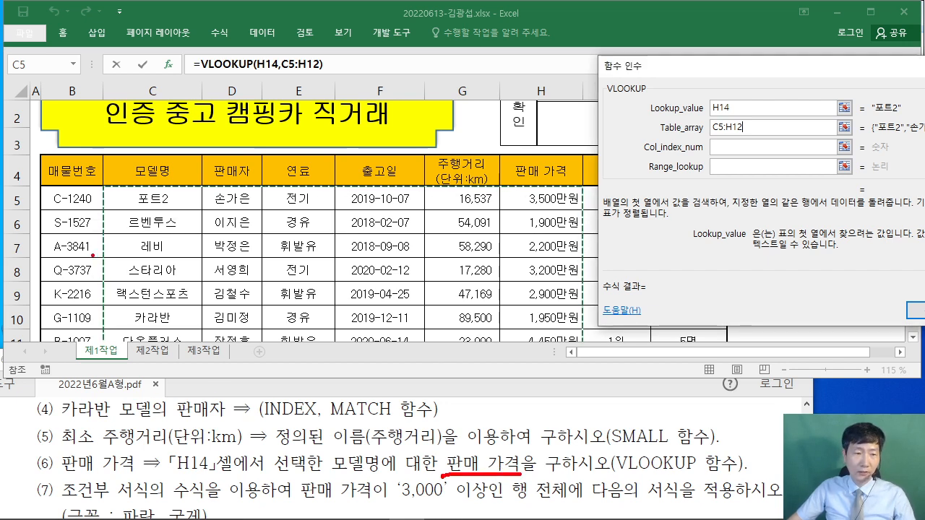
mouse_move(103, 183)
left_mouse_down()
mouse_move(607, 405)
mouse_move(584, 394)
left_mouse_up()
left_click_drag(166, 126, 160, 149)
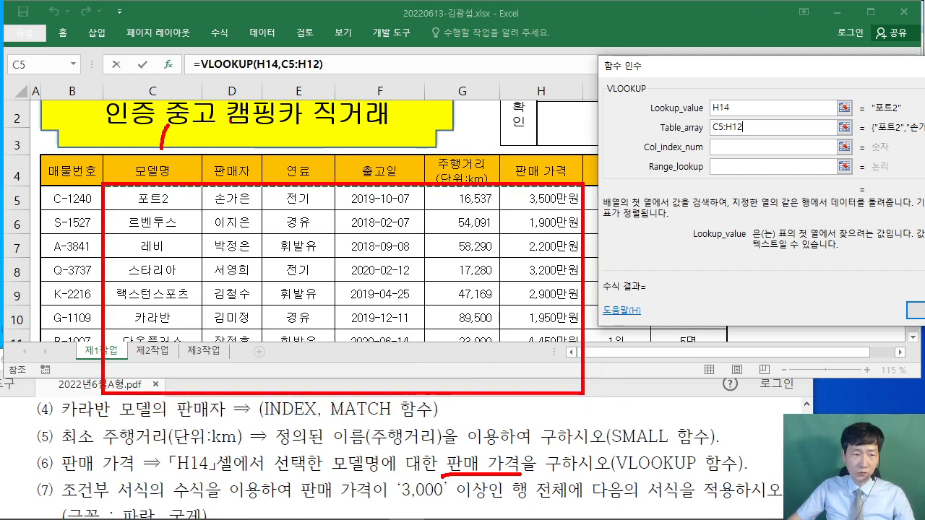
mouse_move(230, 124)
left_mouse_down()
mouse_move(259, 136)
mouse_move(309, 133)
left_mouse_up()
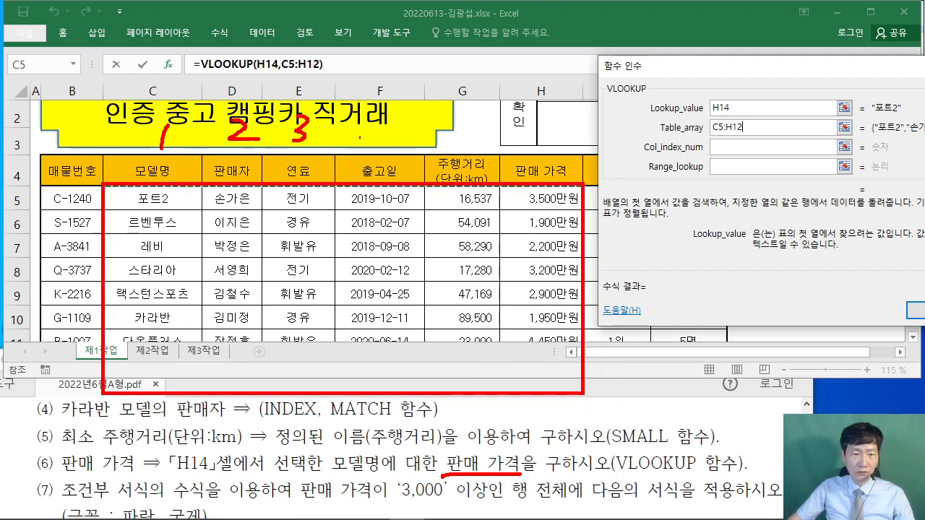
left_click_drag(396, 110, 387, 150)
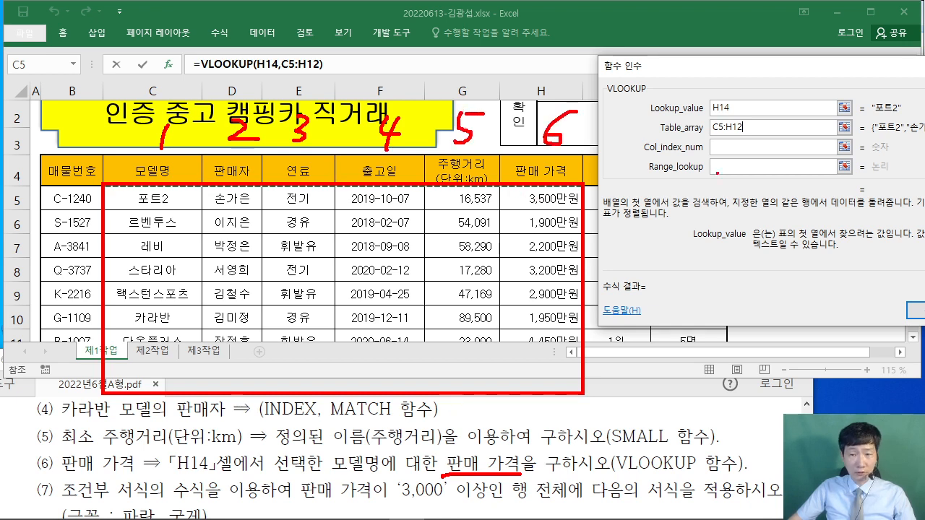
key("Escape")
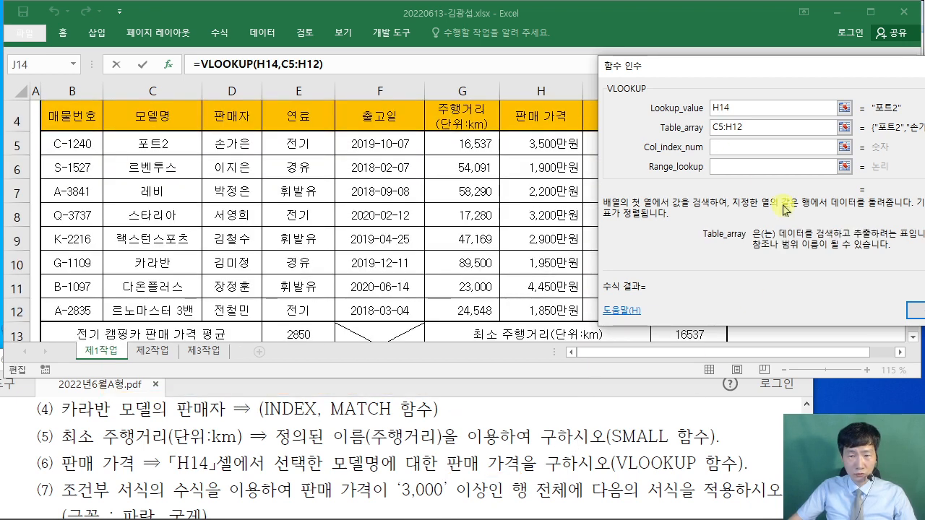
- Finish the VLOOKUP with column index 6 and FALSE, giving 3500 for 포트2 in J14
left_click(743, 150)
type("6")
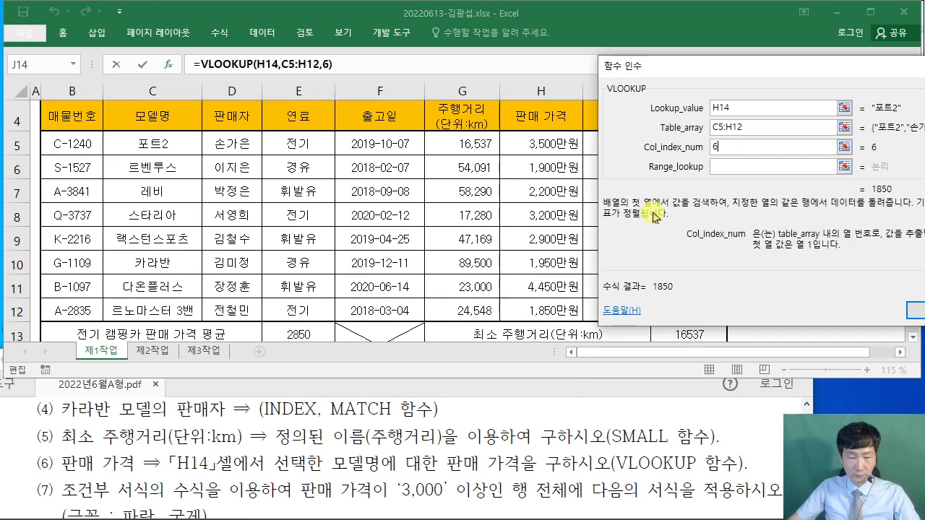
left_click(735, 171)
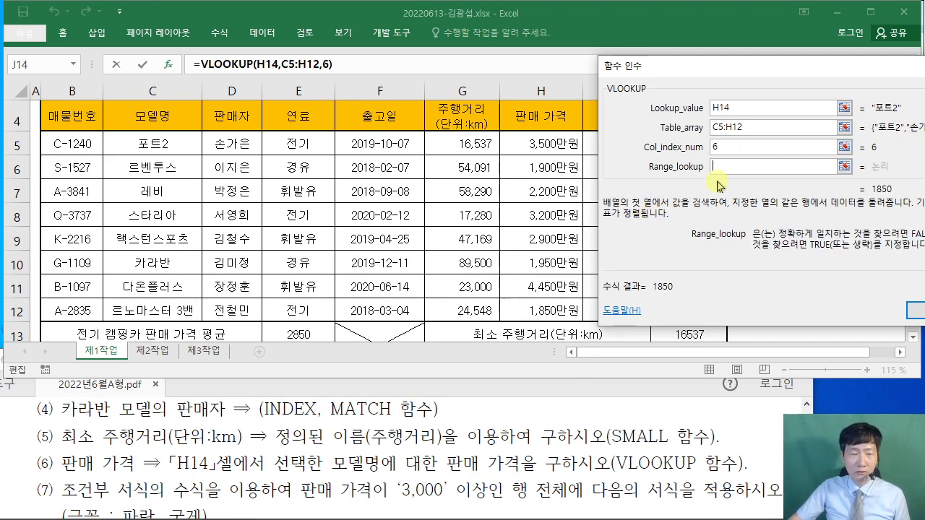
left_click_drag(697, 84, 398, 97)
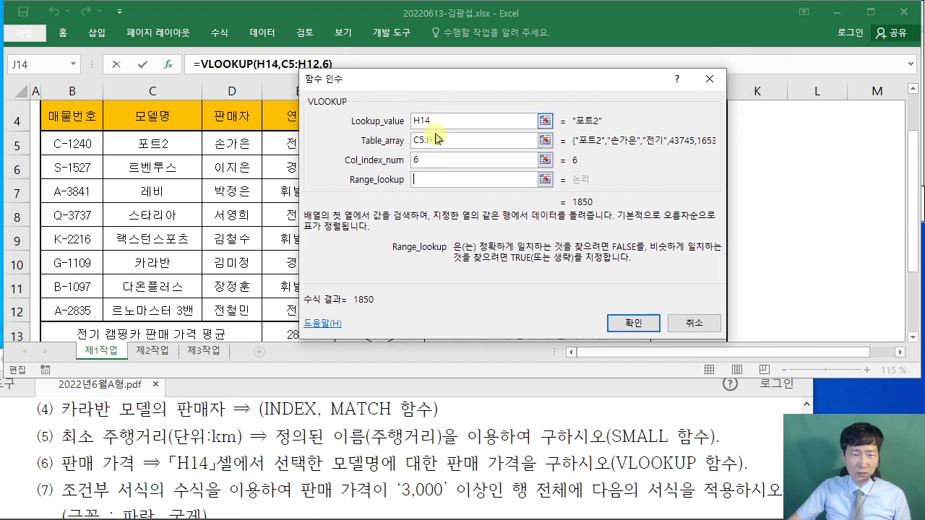
type("FALSE")
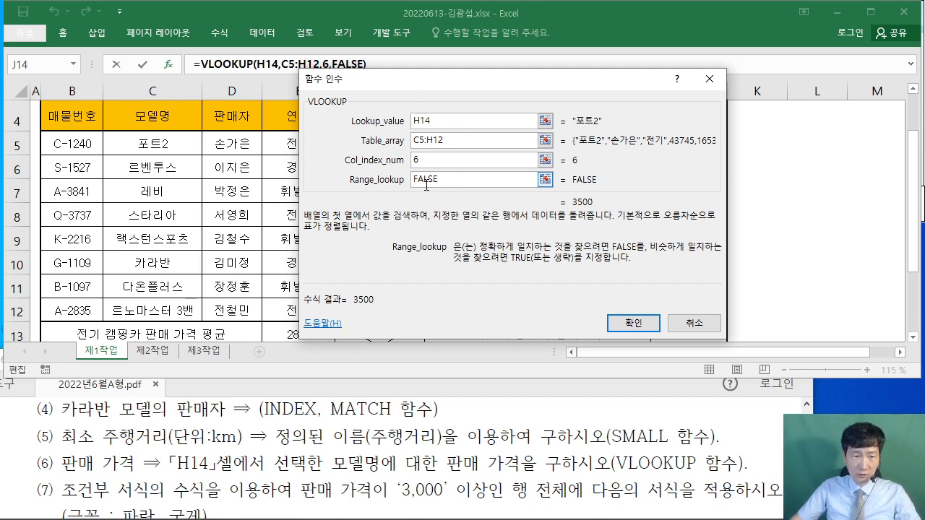
left_click_drag(436, 83, 426, 116)
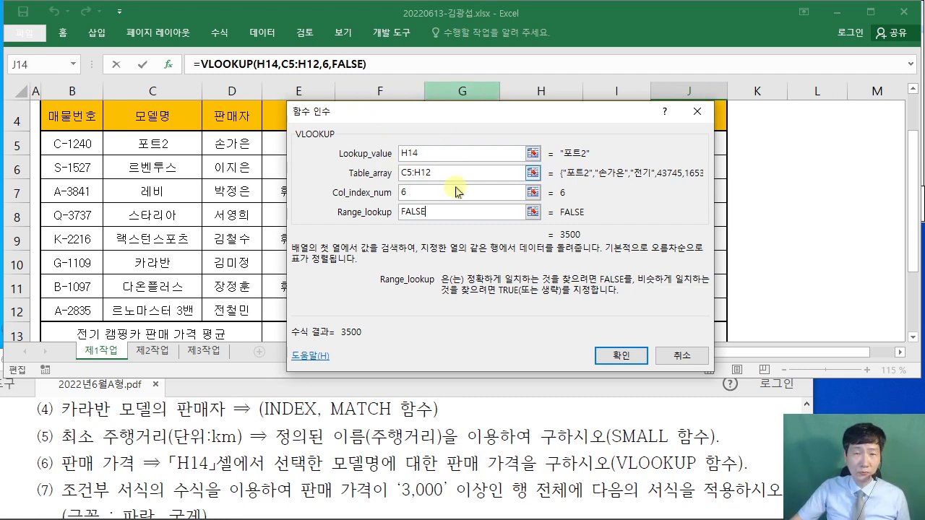
left_click(615, 357)
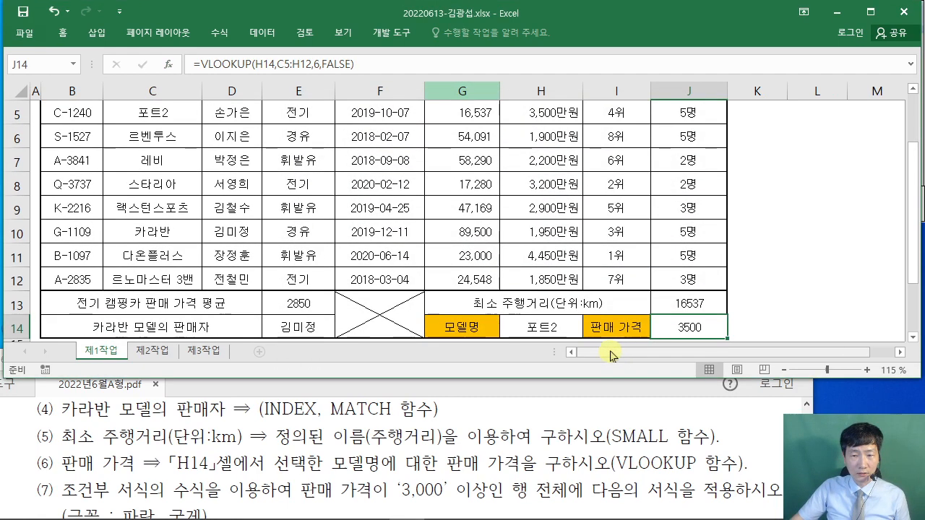
- Review the task PDF and select the data rows B5:J12
left_click(20, 425)
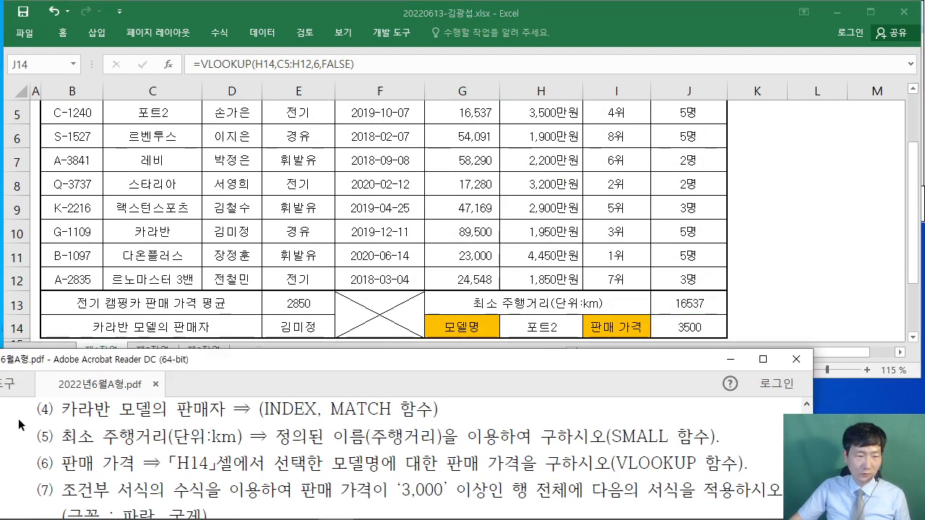
scroll(21, 425, "down", 3)
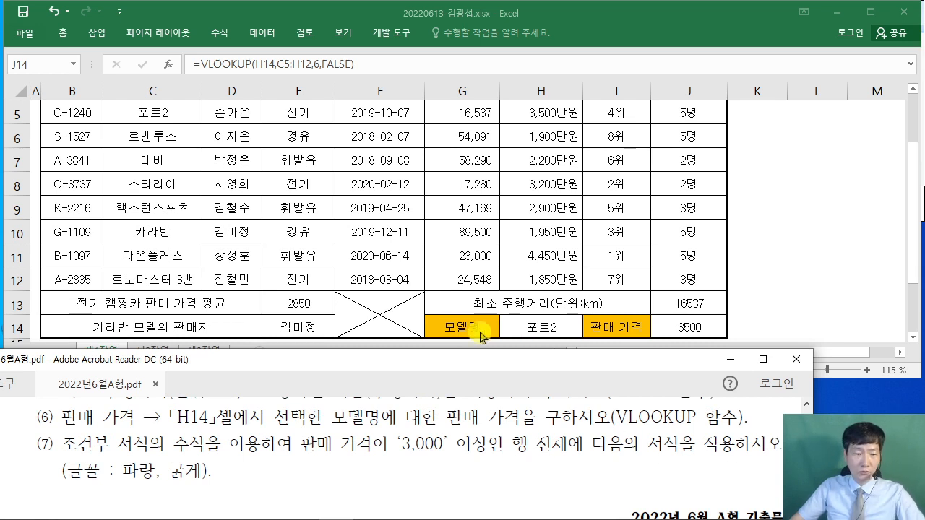
left_click(770, 227)
scroll(529, 261, "up", 1)
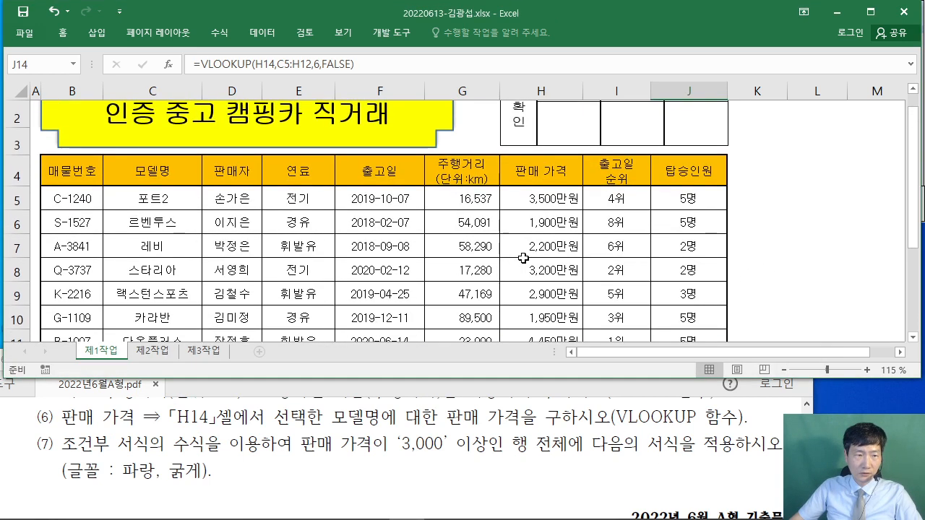
left_click_drag(65, 209, 670, 276)
scroll(613, 264, "up", 1)
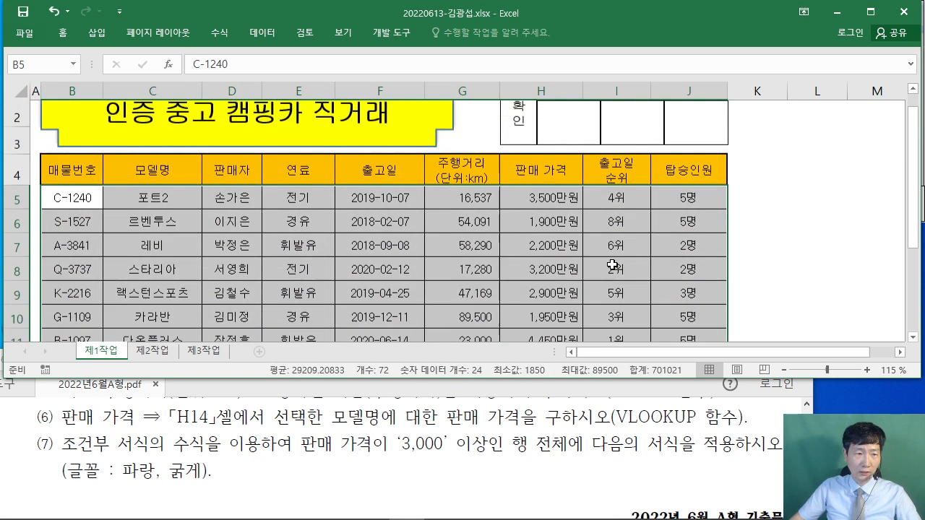
scroll(612, 262, "down", 1)
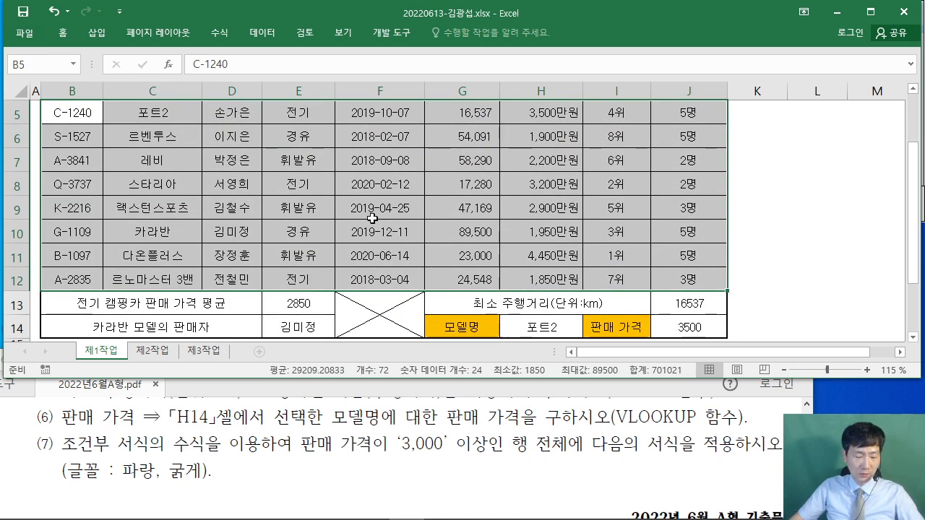
- Mark up the table with red pen notes on the B5 start cell, then clear them
left_click_drag(239, 72, 198, 199)
left_click_drag(239, 90, 216, 145)
left_click_drag(328, 87, 284, 178)
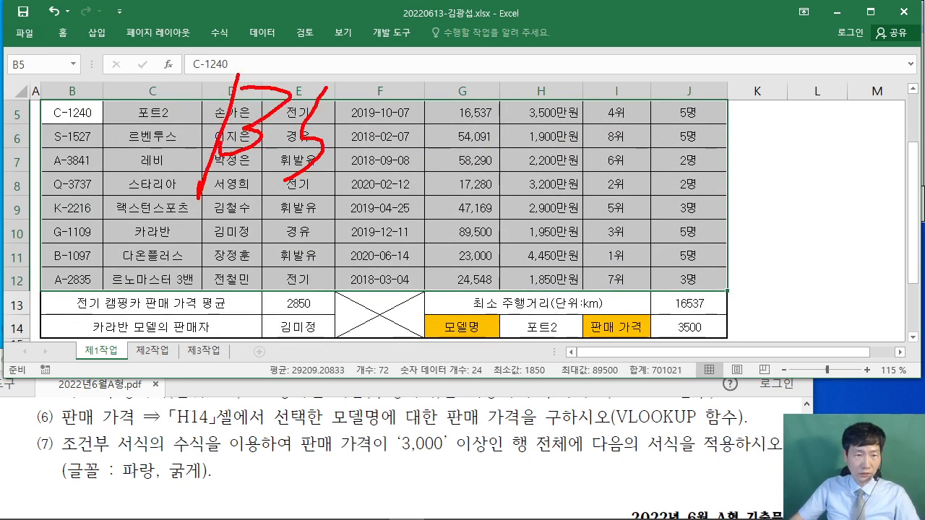
left_click(354, 161)
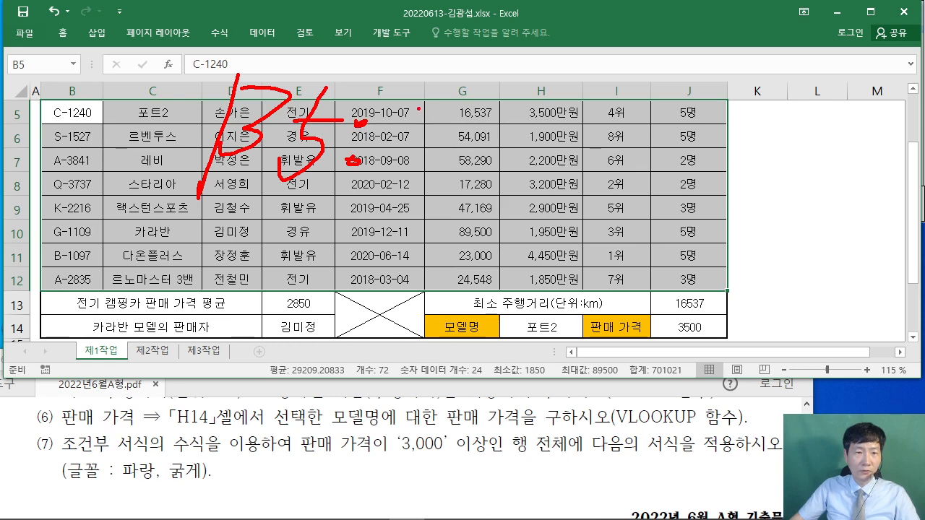
mouse_move(395, 102)
left_mouse_down()
mouse_move(467, 101)
mouse_move(392, 143)
left_mouse_up()
left_click_drag(477, 119, 478, 181)
mouse_move(511, 142)
left_mouse_down()
mouse_move(510, 167)
mouse_move(565, 166)
left_mouse_up()
left_click_drag(566, 208, 105, 146)
key("Escape")
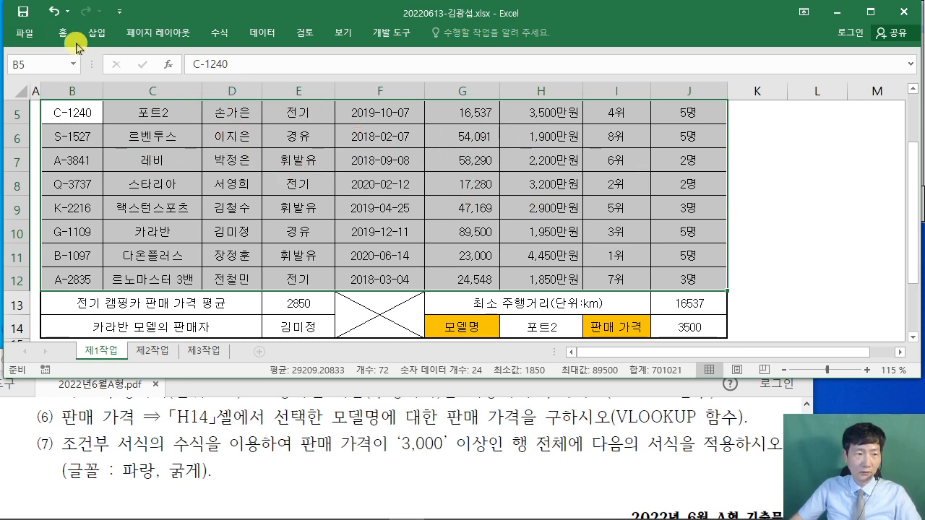
- Switch to the 홈 ribbon and bring the whole table, title and headers into view
left_click(63, 33)
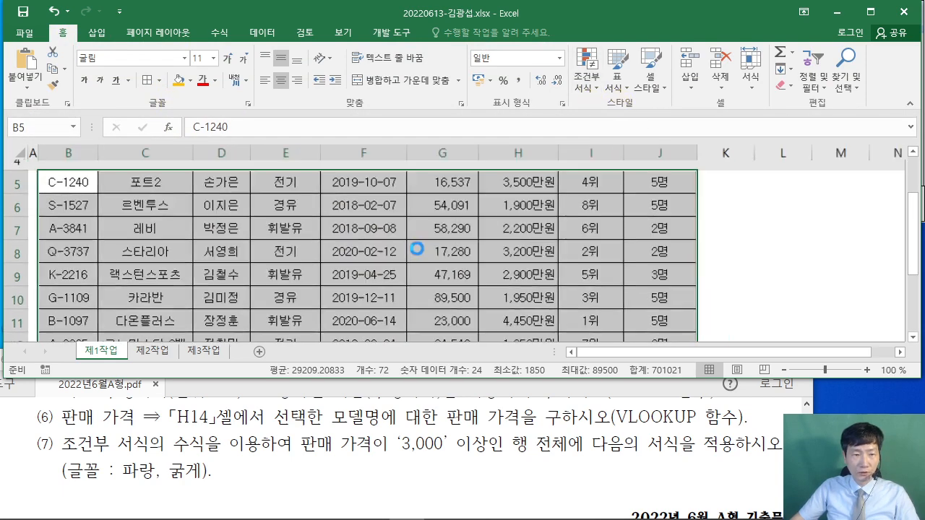
scroll(149, 273, "down", 2)
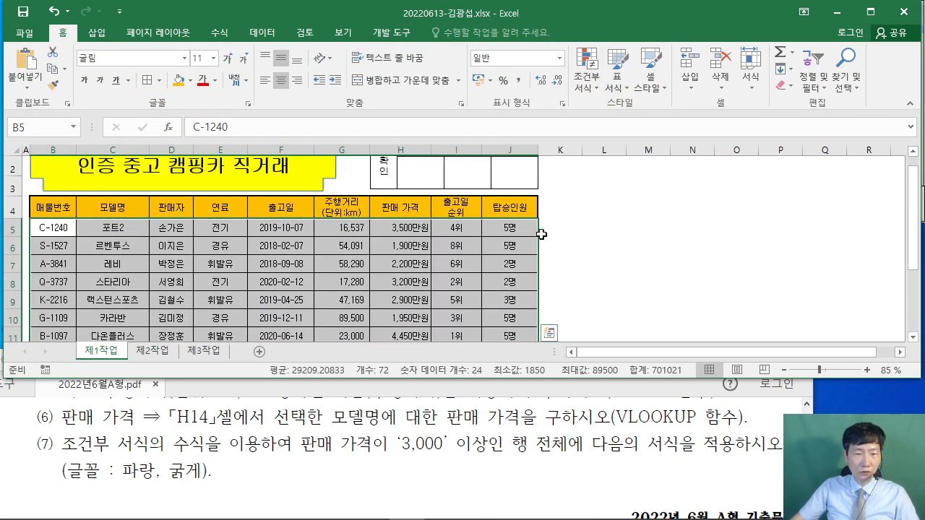
scroll(547, 234, "down", 1)
scroll(547, 233, "up", 1)
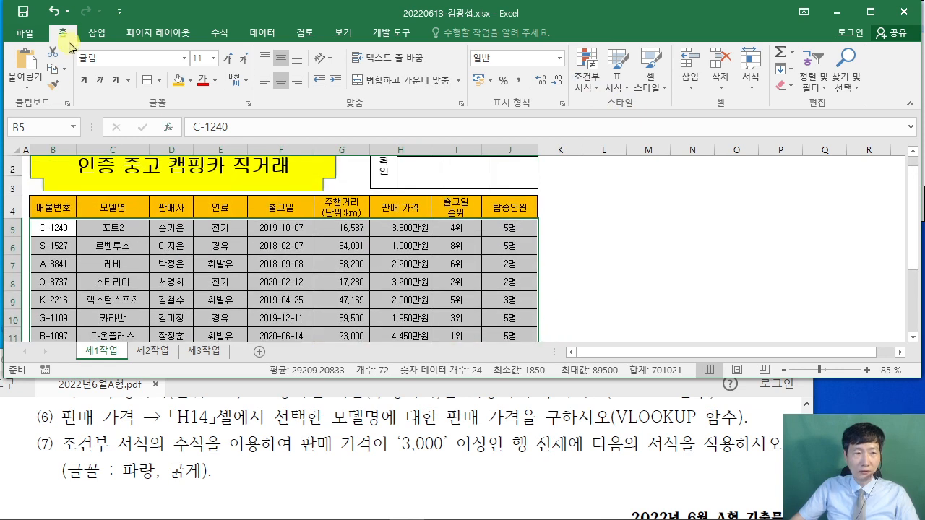
- Create a new 조건부 서식 rule of type '수식을 사용하여 서식을 지정할 셀 결정', starting the formula with =
left_click(592, 91)
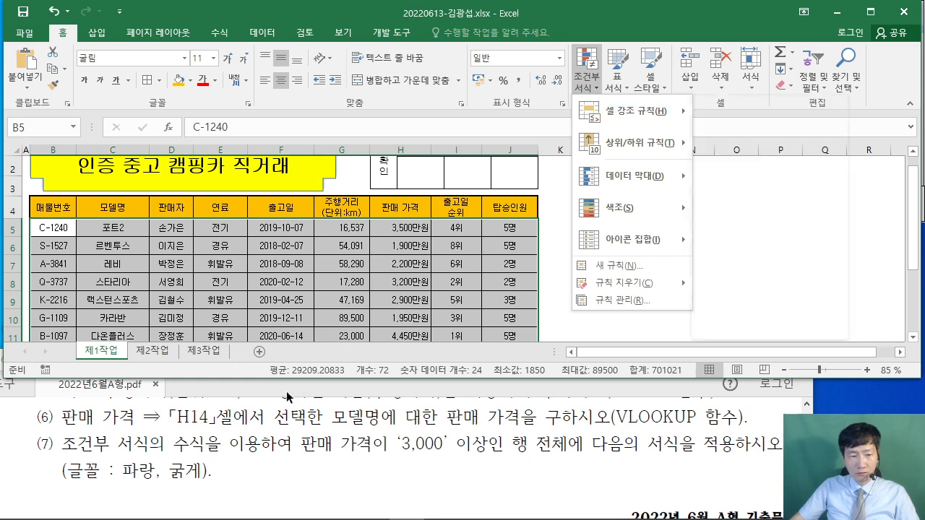
left_click(635, 271)
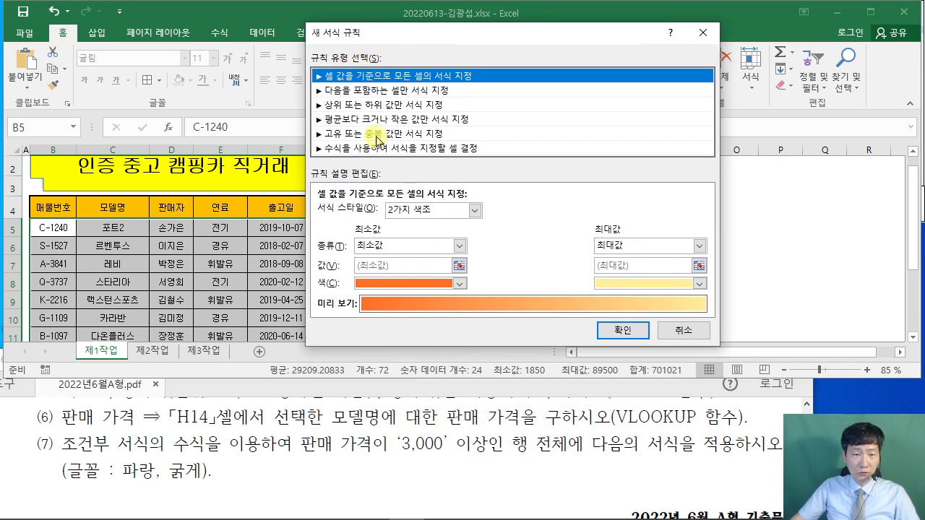
left_click(377, 149)
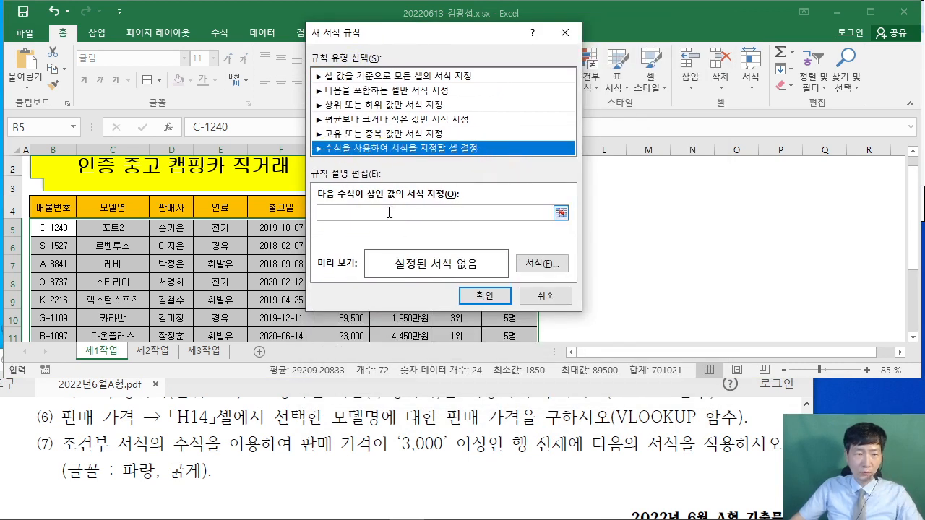
left_click(518, 212)
type("=")
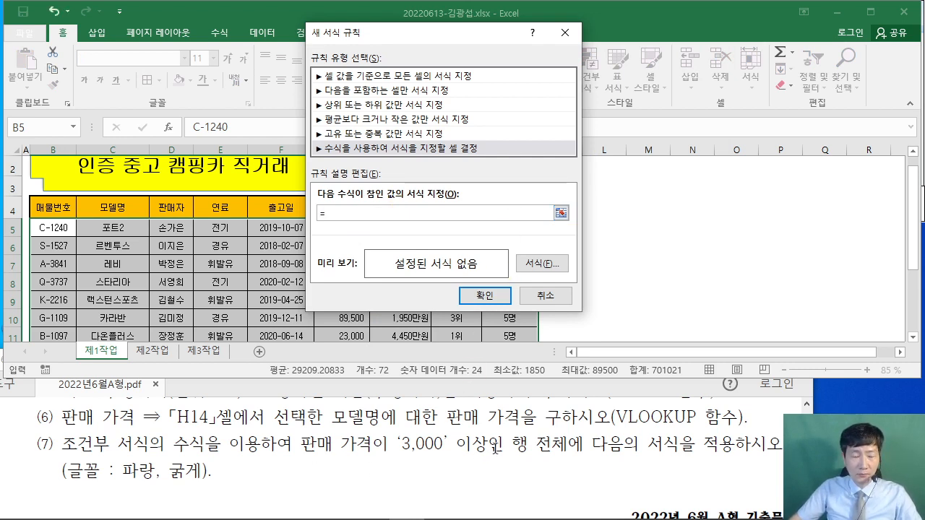
left_click_drag(421, 31, 701, 27)
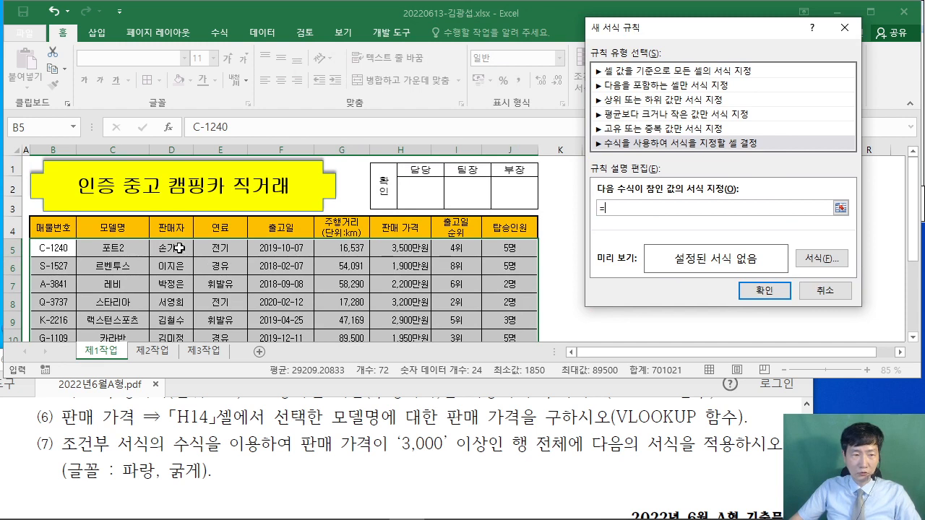
- Reference H5 in the rule formula and make it row-relative as =$H5
left_click(415, 248)
left_click_drag(694, 29, 586, 47)
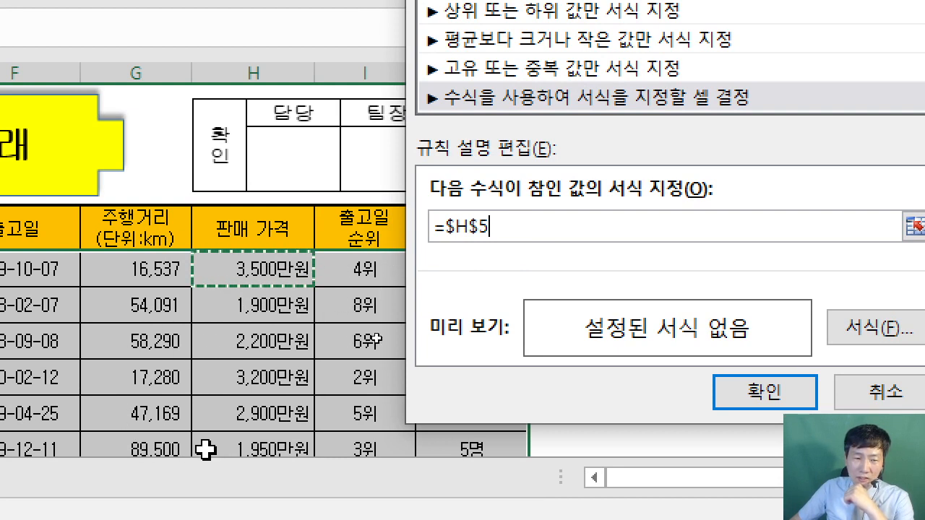
left_click(480, 227)
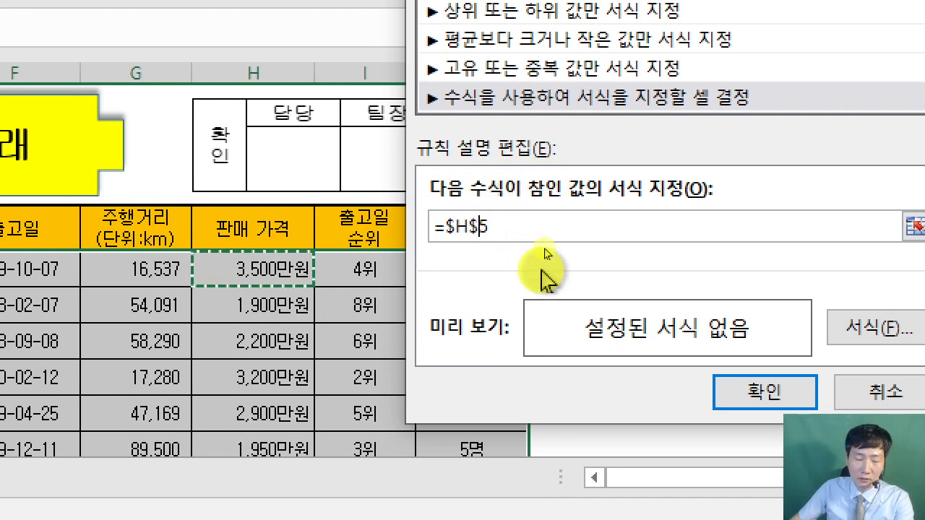
key("BackSpace")
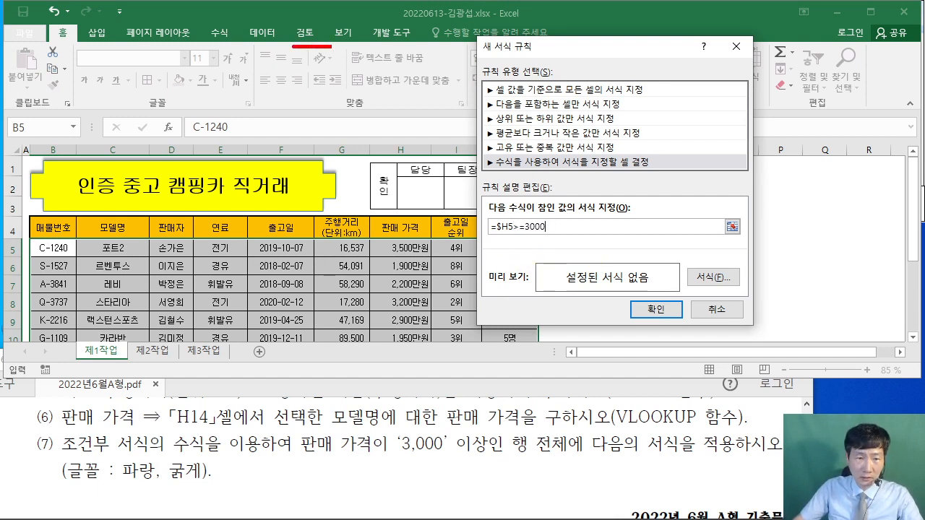
- Draw red notes explaining >= (이상) and <= (이하) for the 3000 price comparison
left_click_drag(330, 46, 355, 47)
left_click_drag(287, 67, 351, 68)
left_click_drag(326, 124, 318, 165)
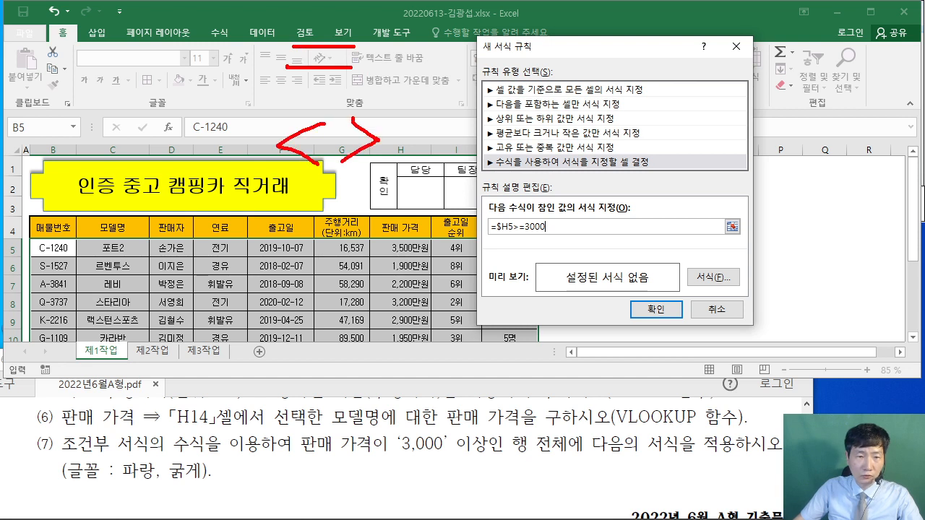
mouse_move(305, 200)
left_mouse_down()
mouse_move(309, 251)
mouse_move(340, 315)
left_mouse_up()
left_click_drag(267, 352, 282, 403)
left_click_drag(353, 371, 389, 370)
mouse_move(354, 392)
left_mouse_down()
mouse_move(398, 391)
mouse_move(422, 366)
left_mouse_up()
left_click_drag(445, 360, 444, 404)
left_click_drag(492, 359, 517, 370)
left_click_drag(493, 398, 491, 400)
left_click_drag(302, 438, 289, 477)
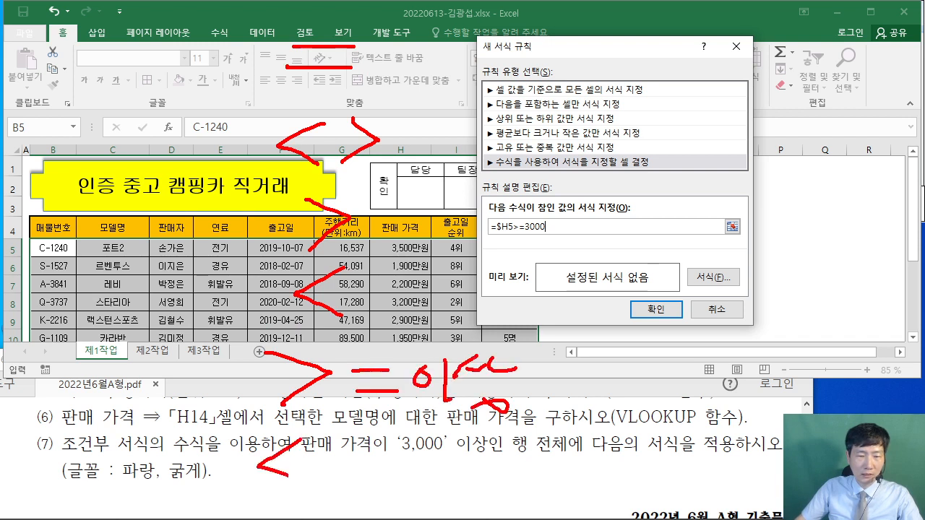
left_click_drag(361, 478, 395, 481)
left_click_drag(426, 466, 441, 470)
mouse_move(458, 449)
left_mouse_down()
mouse_move(454, 456)
mouse_move(484, 471)
left_mouse_up()
left_click_drag(500, 448, 503, 484)
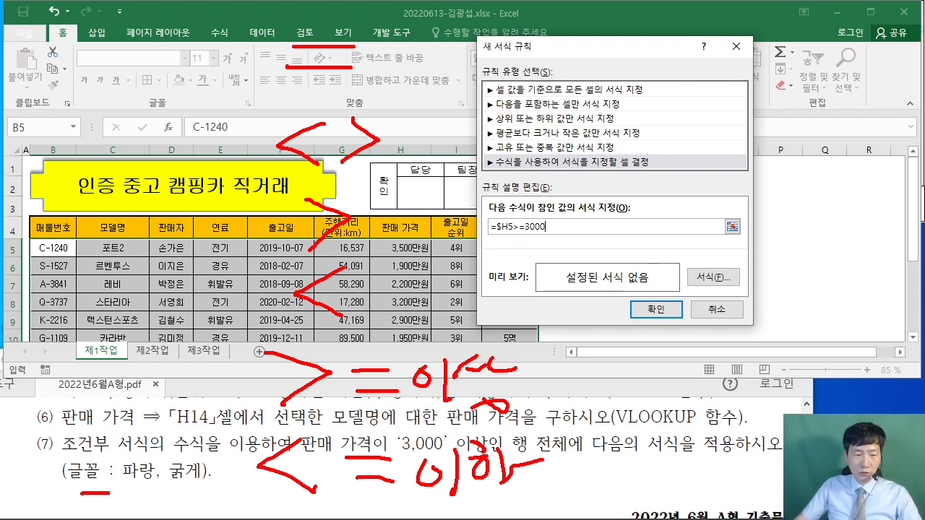
- Give the rule a bold blue font and apply it, highlighting rows priced 3,000 or more
left_click_drag(110, 495, 188, 496)
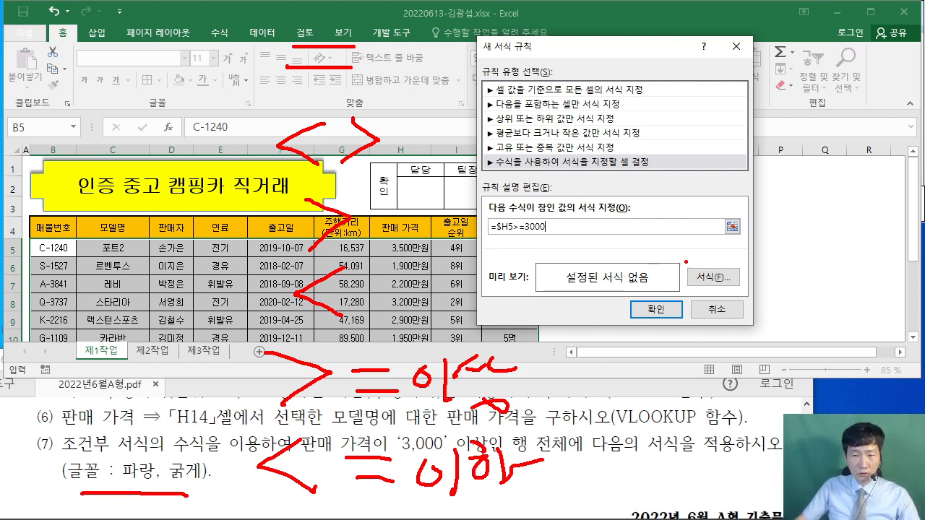
key("Escape")
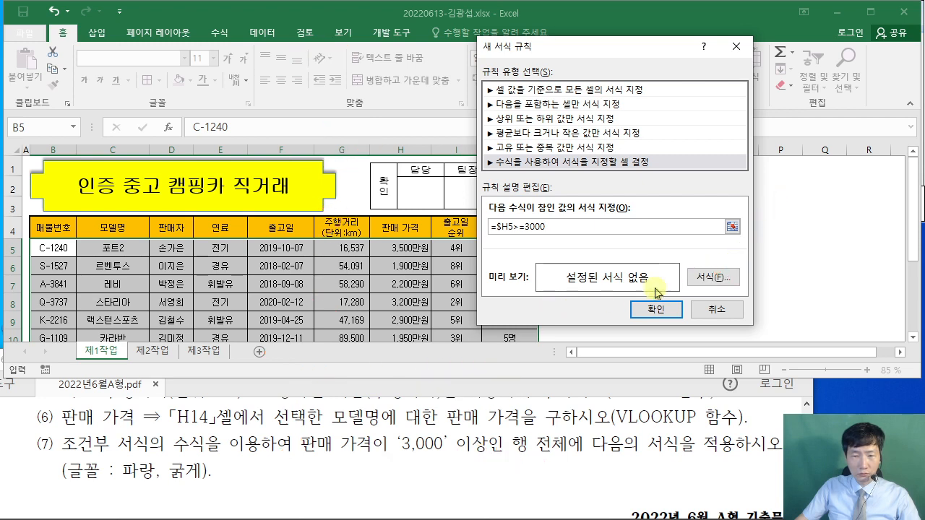
left_click(712, 278)
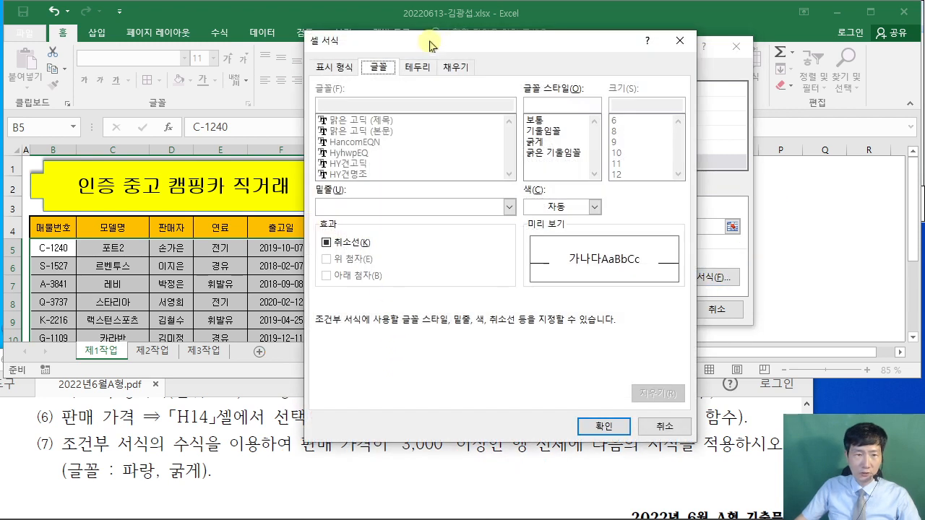
left_click_drag(429, 46, 281, 19)
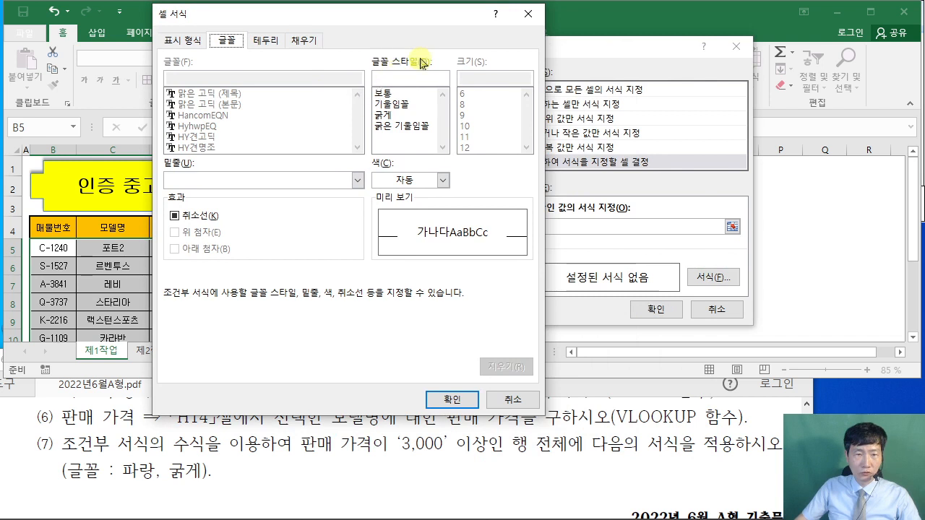
left_click(402, 116)
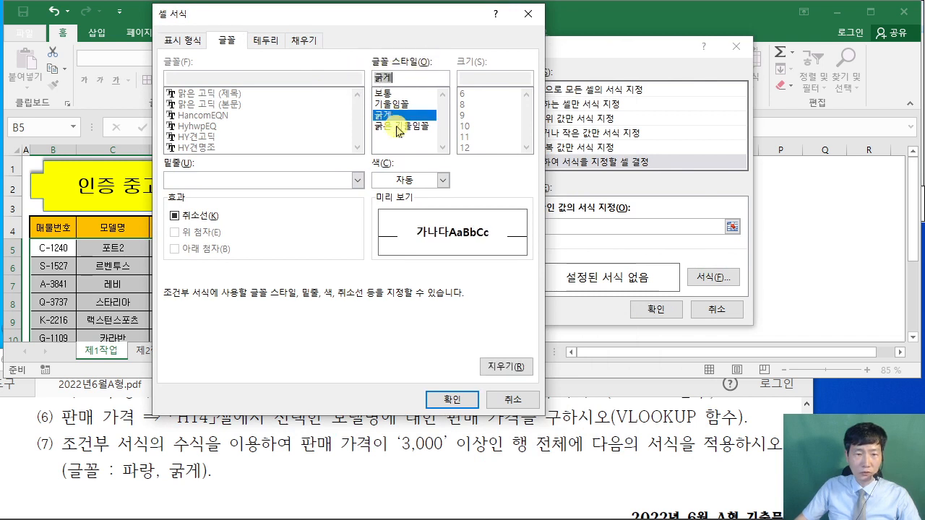
left_click(441, 180)
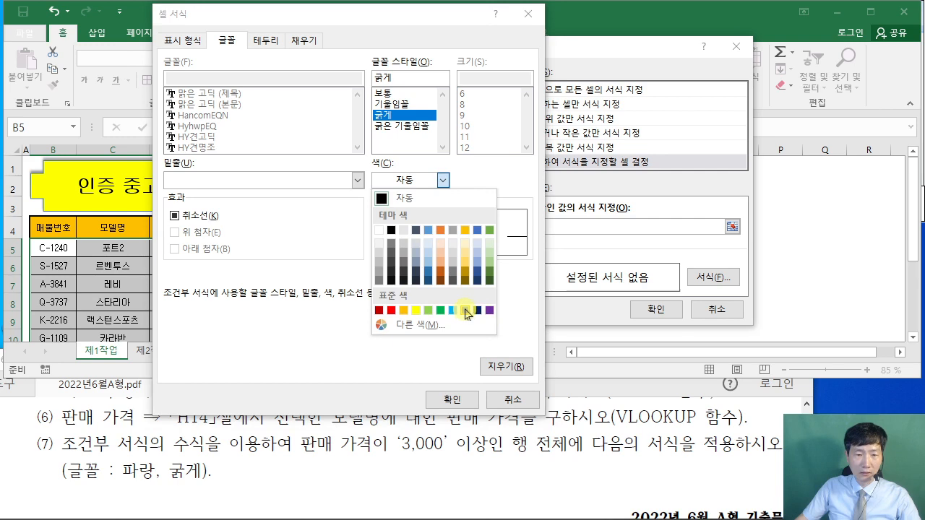
left_click(466, 311)
left_click(451, 398)
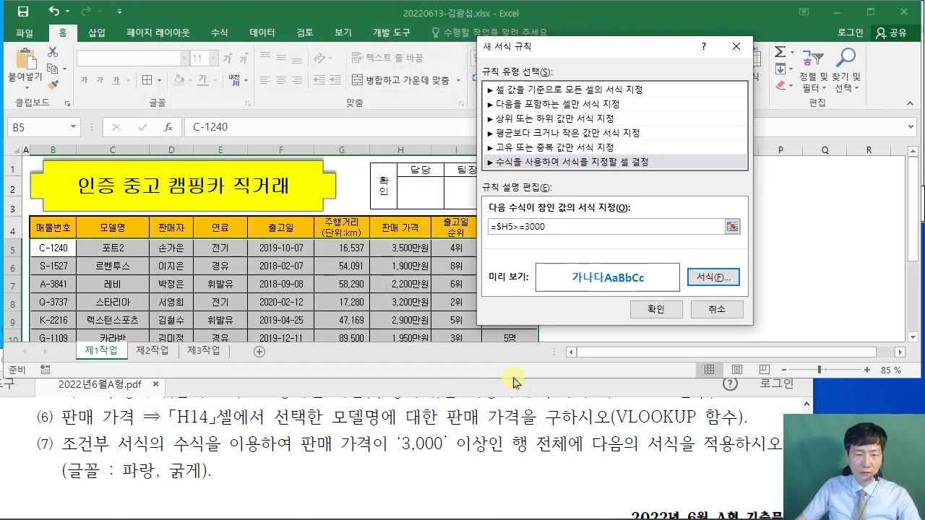
left_click(656, 310)
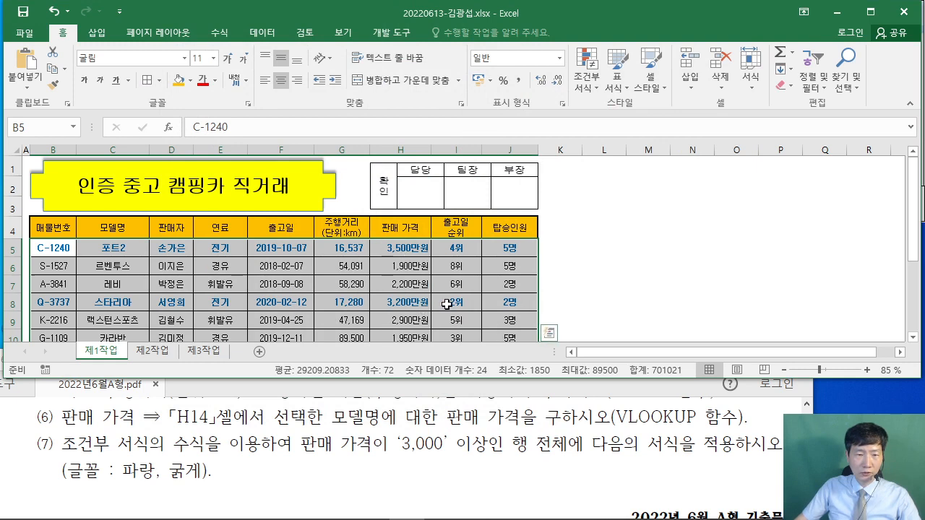
- Deselect the table and click an empty cell beside it to review the finished sheet
scroll(449, 300, "down", 1)
scroll(449, 300, "down", 1)
scroll(449, 300, "up", 1)
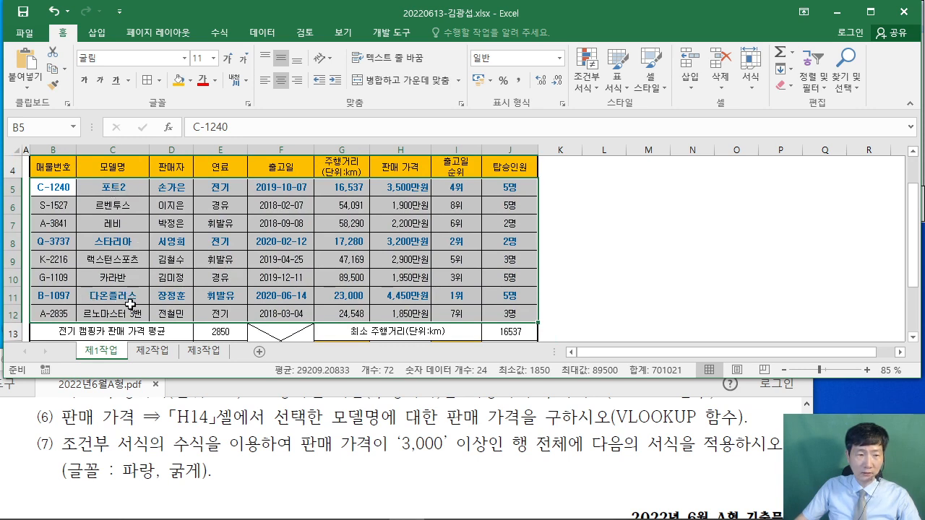
left_click(654, 267)
scroll(659, 272, "down", 1)
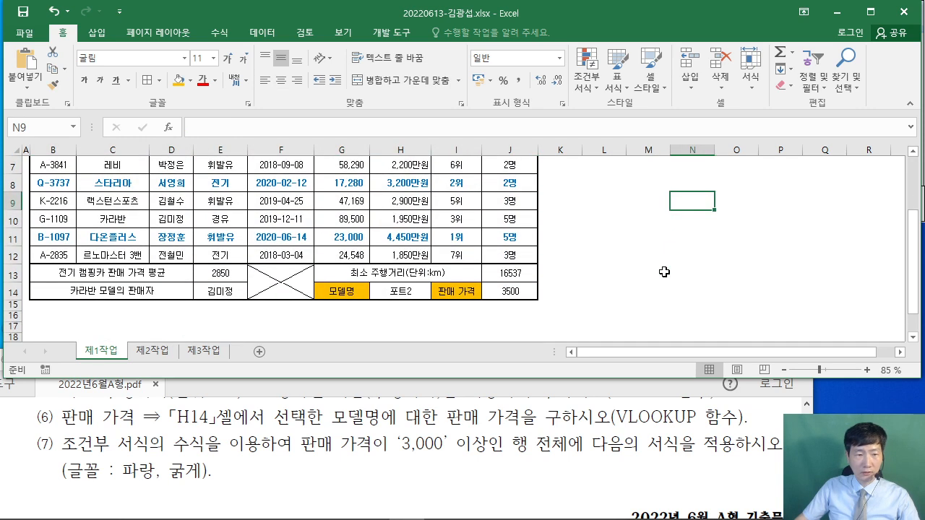
scroll(664, 272, "up", 2)
scroll(658, 270, "up", 2)
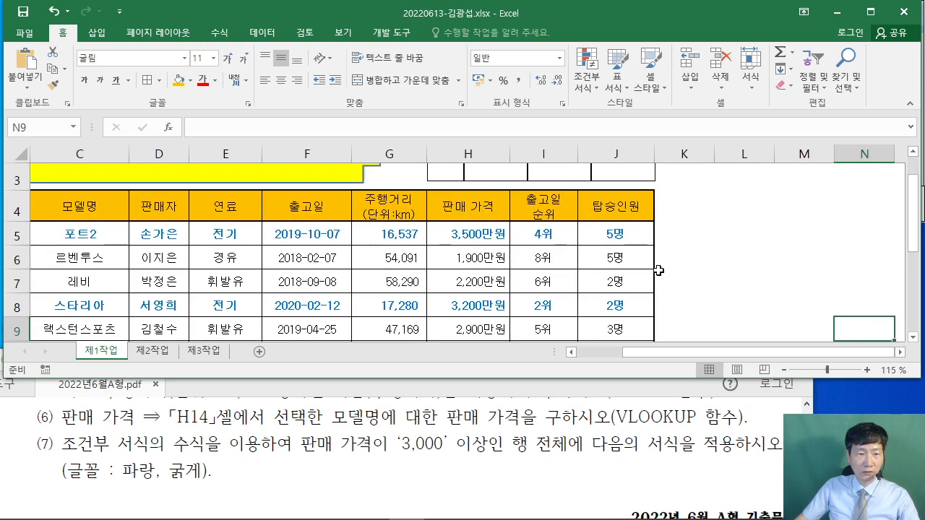
scroll(661, 274, "up", 1)
left_click_drag(692, 354, 647, 353)
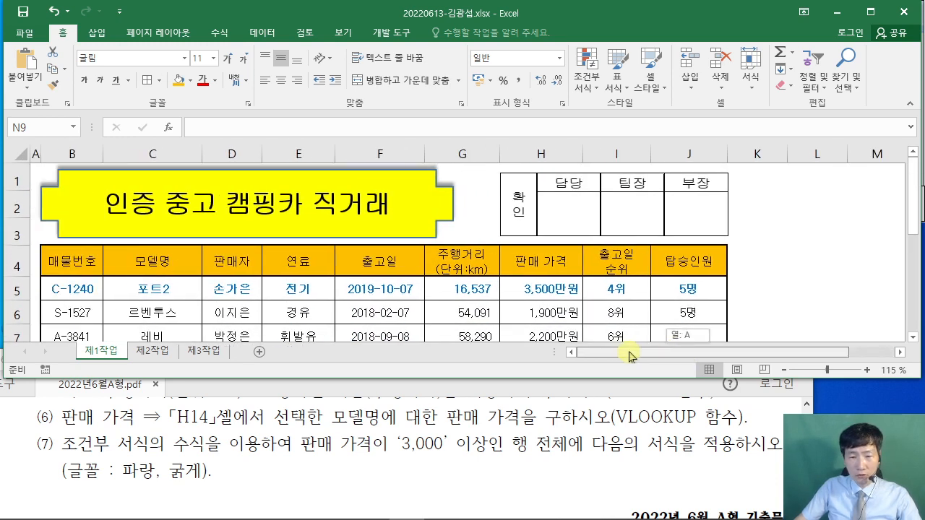
left_click_drag(561, 377, 562, 401)
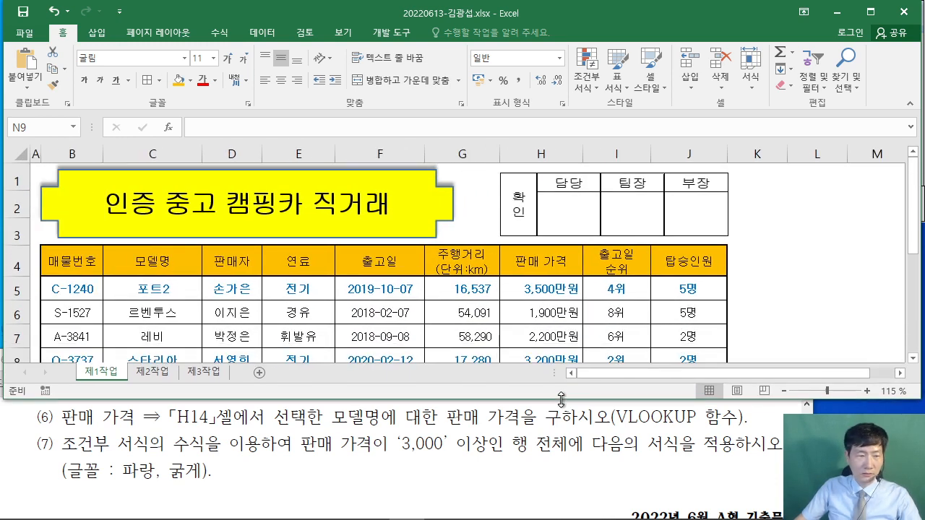
left_click(806, 288)
- Bring the exam PDF forward at the [제2작업] 필터 및 서식 section
scroll(802, 281, "down", 3)
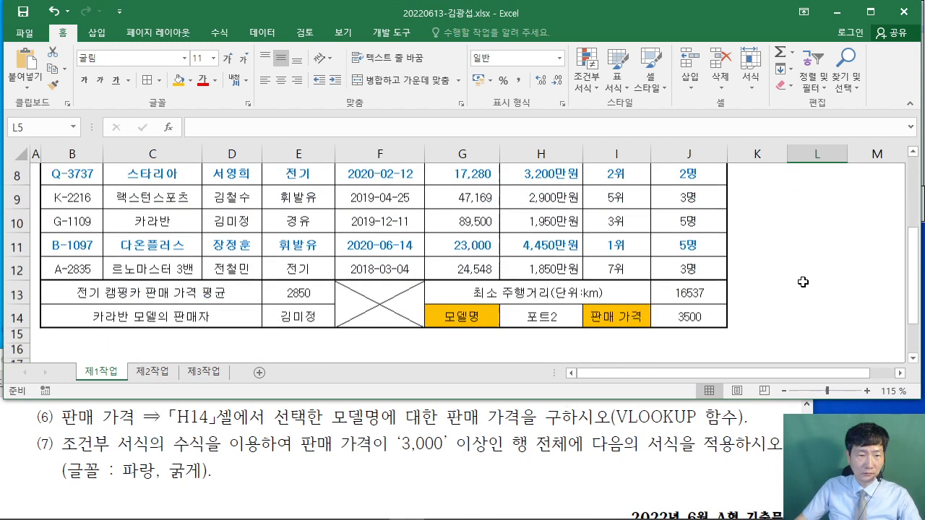
scroll(803, 282, "up", 3)
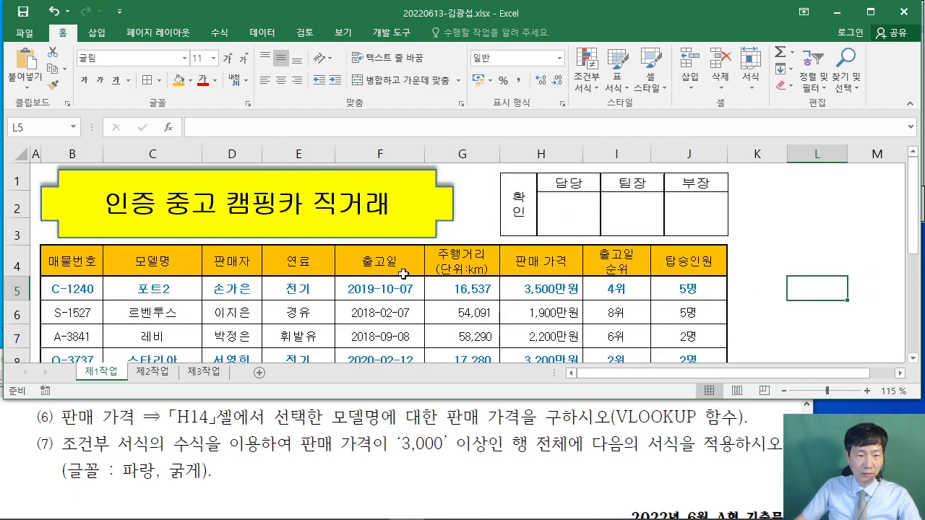
left_click(578, 419)
scroll(565, 439, "down", 5)
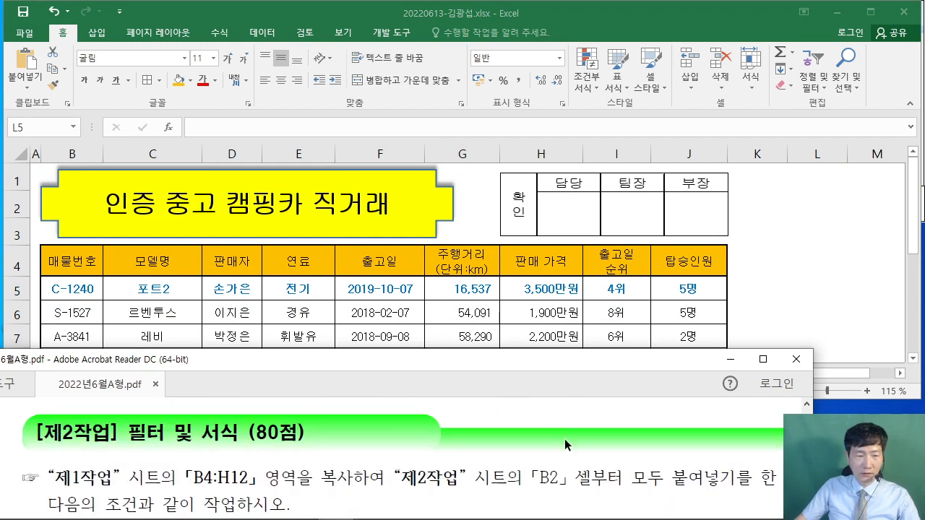
- Enlarge the PDF window and highlight the 제1작업 B4:H12 range in the instructions
scroll(561, 432, "down", 1)
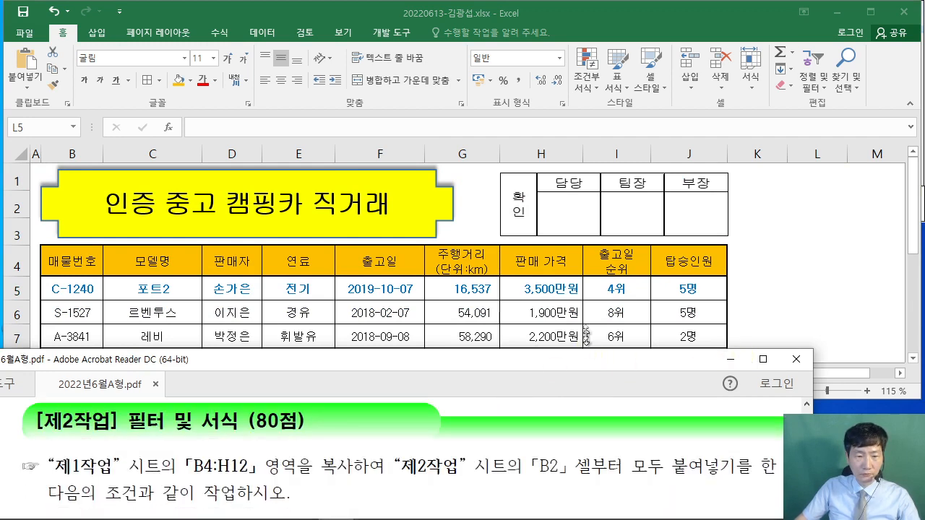
left_click_drag(587, 350, 574, 199)
left_click_drag(46, 316, 259, 315)
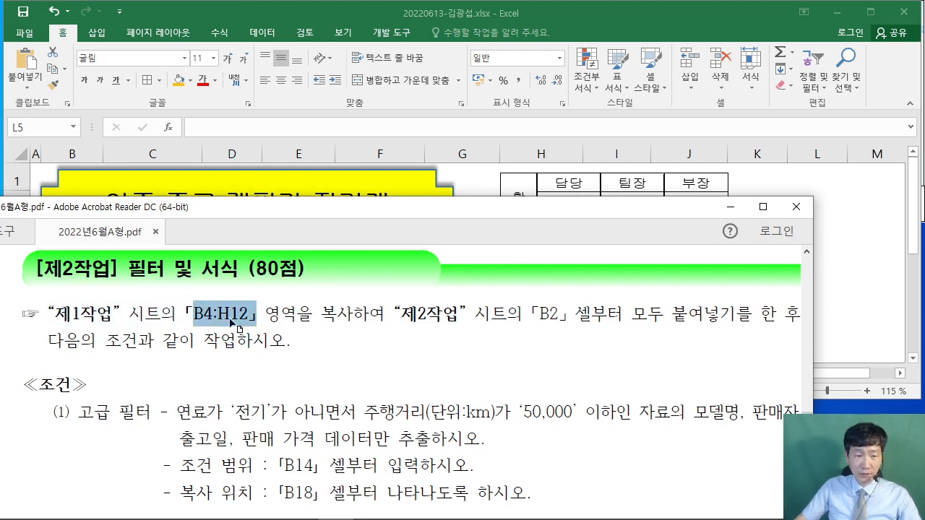
left_click(230, 317)
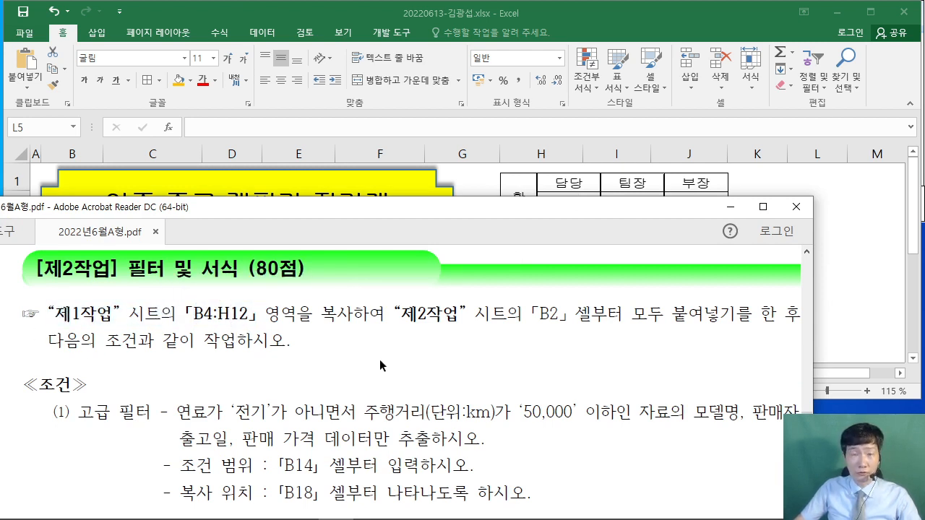
left_click_drag(186, 313, 256, 315)
left_click(261, 331)
left_click(247, 346)
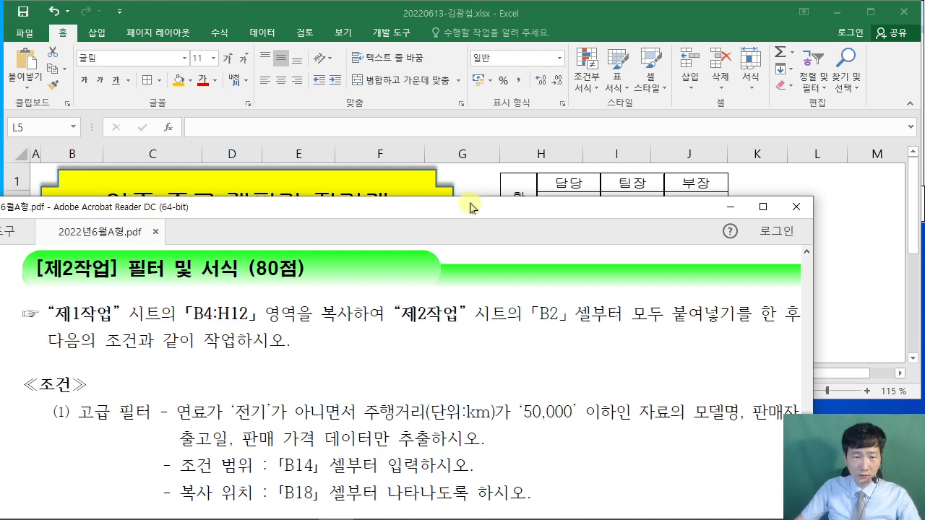
- Shrink the PDF window, return to Excel and select B4:H12 on 제1작업
left_click_drag(470, 197, 445, 110)
left_click_drag(443, 206, 430, 320)
left_click(757, 237)
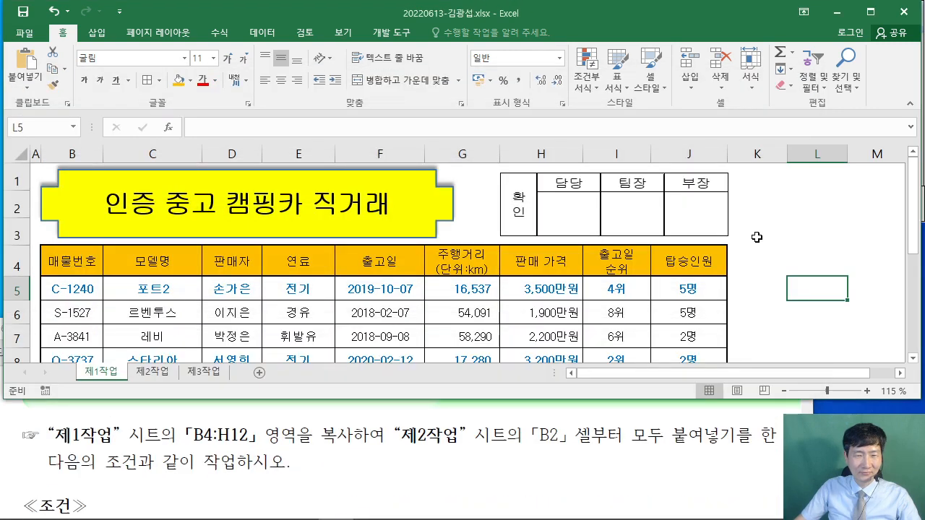
left_click_drag(69, 267, 525, 325)
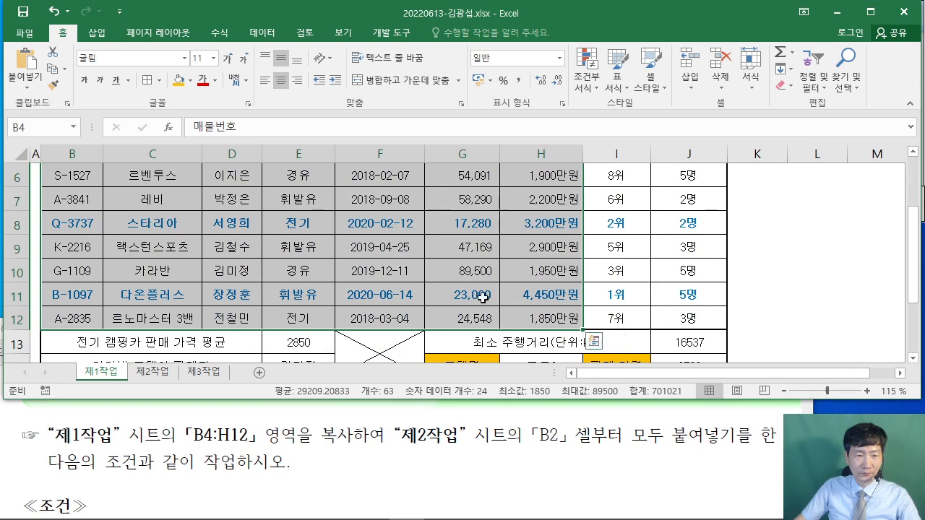
- Copy the camping-car table B4:H12 and paste it at cell B2 on sheet 제2작업
right_click(525, 325)
left_click(549, 217)
scroll(271, 320, "up", 2)
scroll(270, 320, "up", 1)
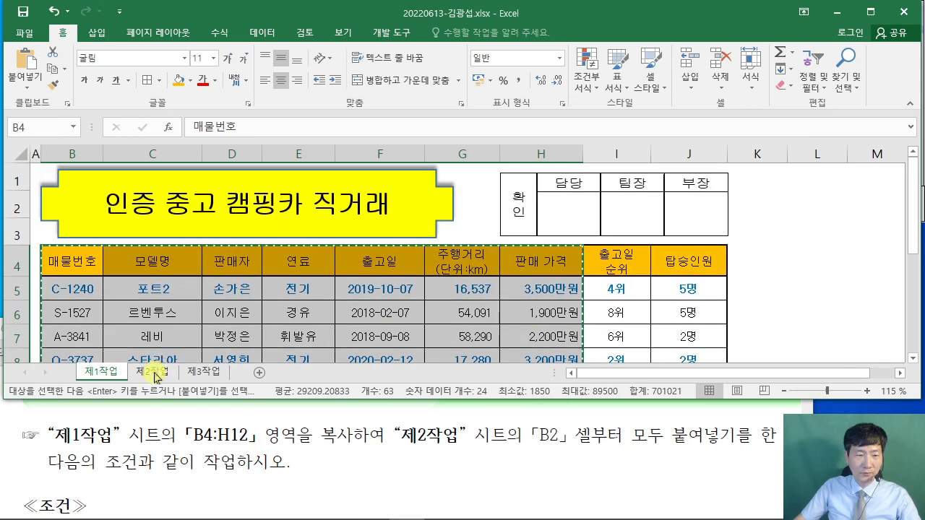
left_click(152, 372)
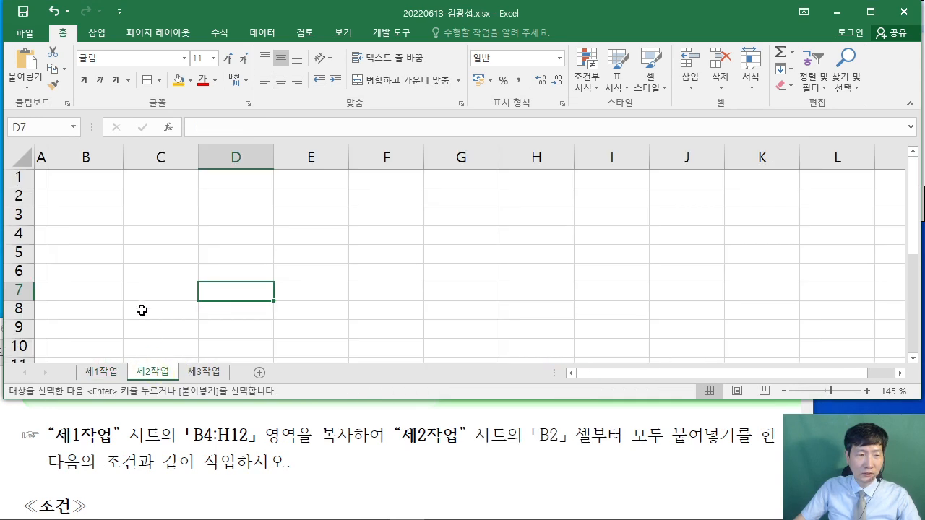
left_click(77, 197)
right_click(79, 192)
left_click(112, 254)
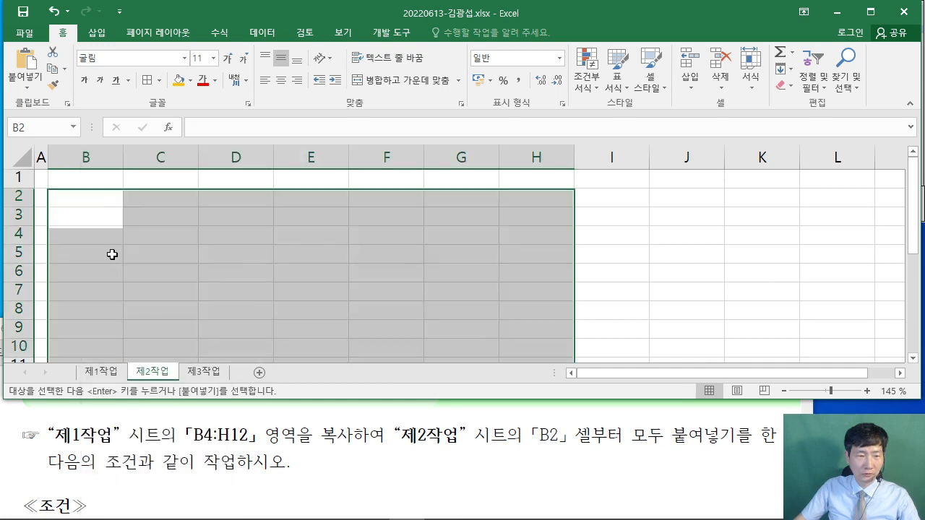
- AutoFit columns C, F and H and widen column G so names, dates and prices show fully
scroll(338, 311, "down", 2, "ctrl")
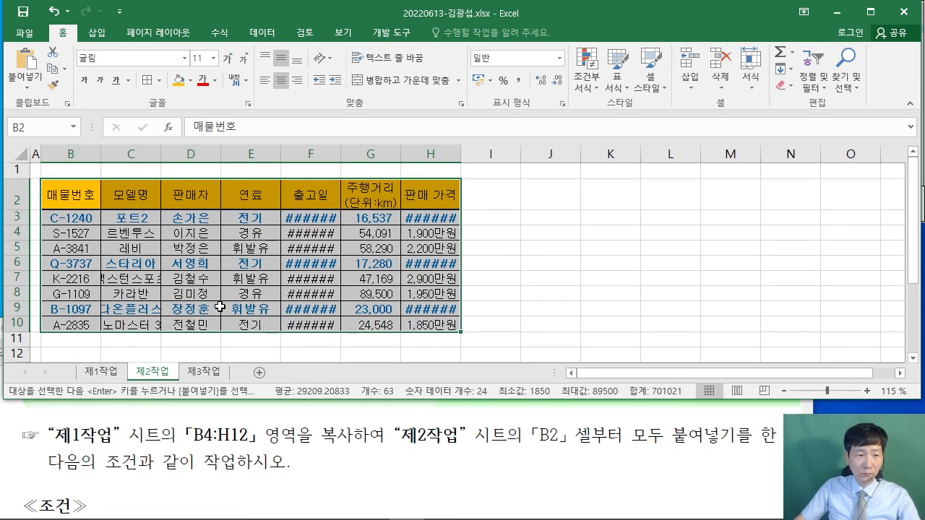
double_click(161, 154)
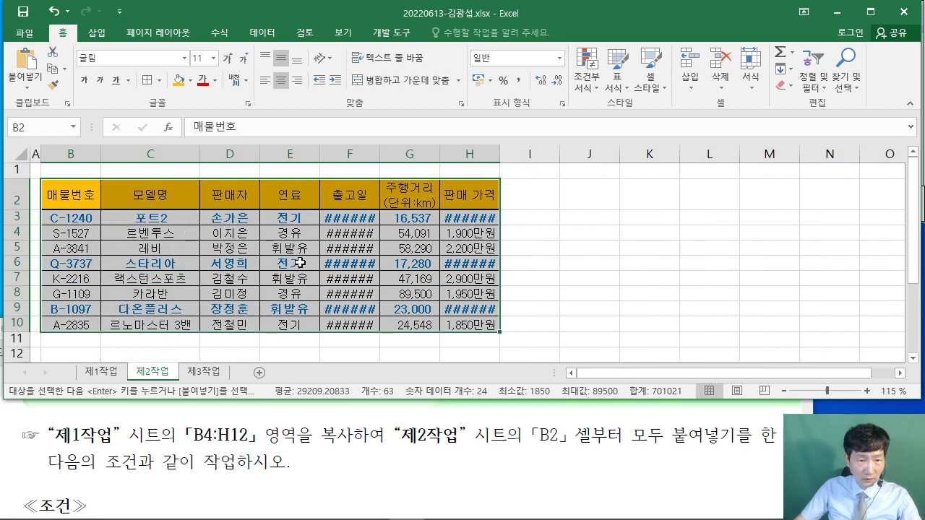
double_click(380, 154)
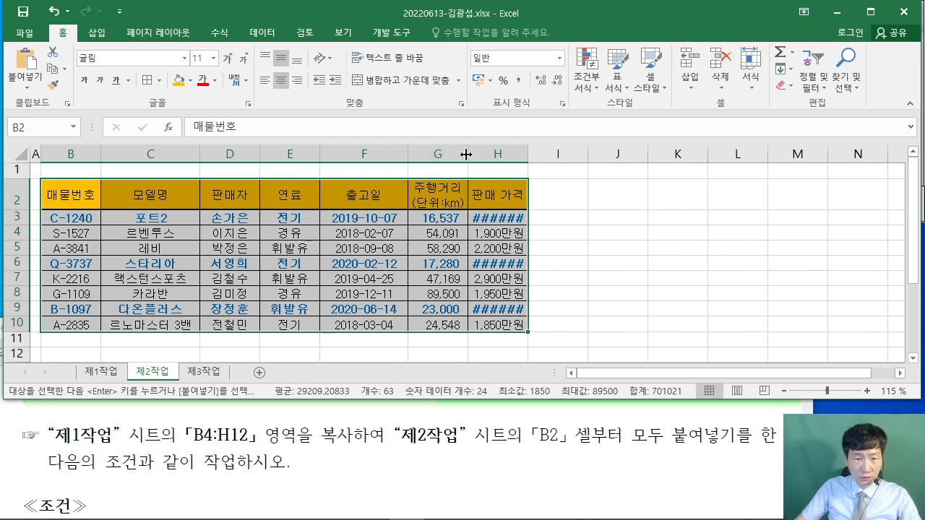
left_click_drag(468, 154, 476, 154)
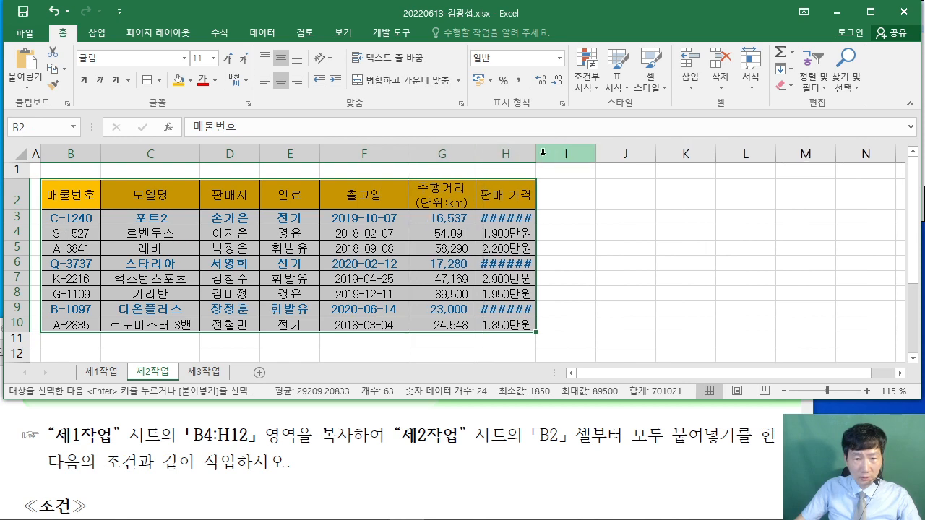
double_click(534, 154)
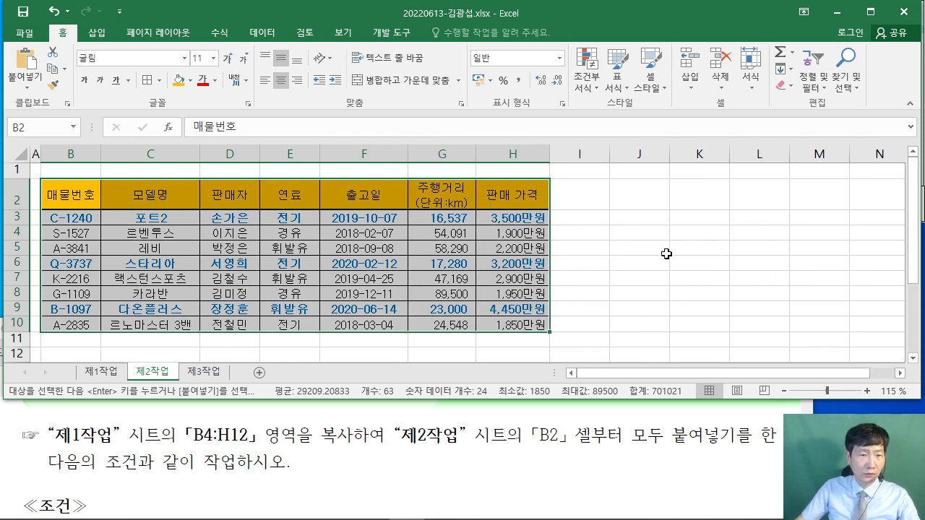
left_click(667, 253)
- Bring the exam instructions PDF forward and scroll to the fuel and mileage filter conditions
left_click(399, 456)
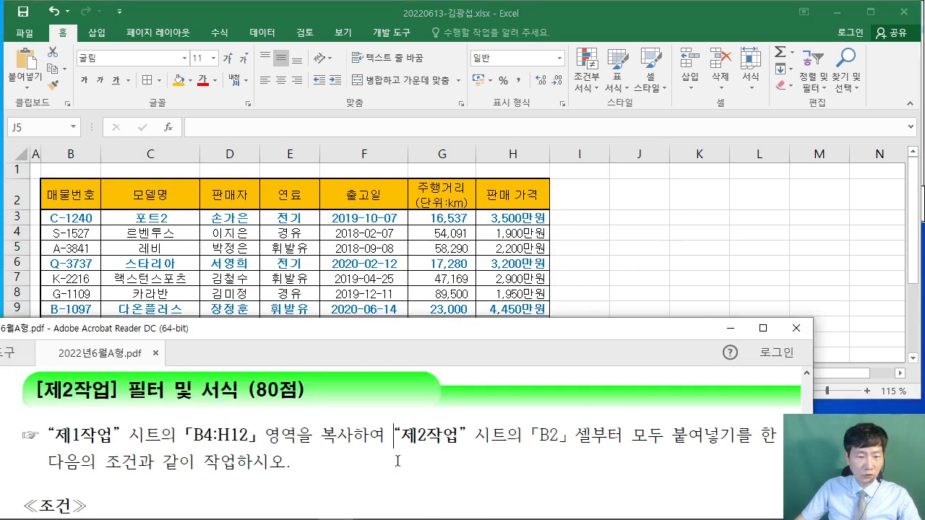
scroll(402, 448, "down", 3)
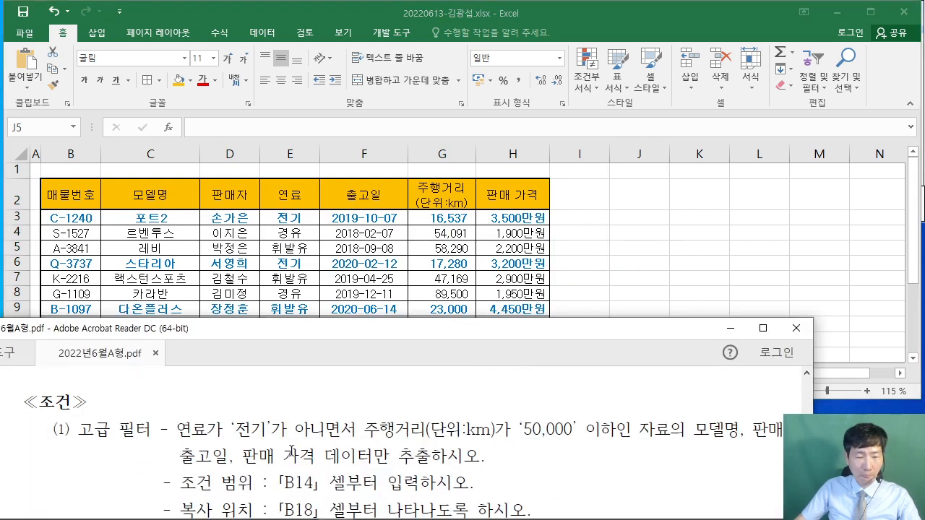
left_click_drag(176, 432, 633, 433)
left_click(368, 430)
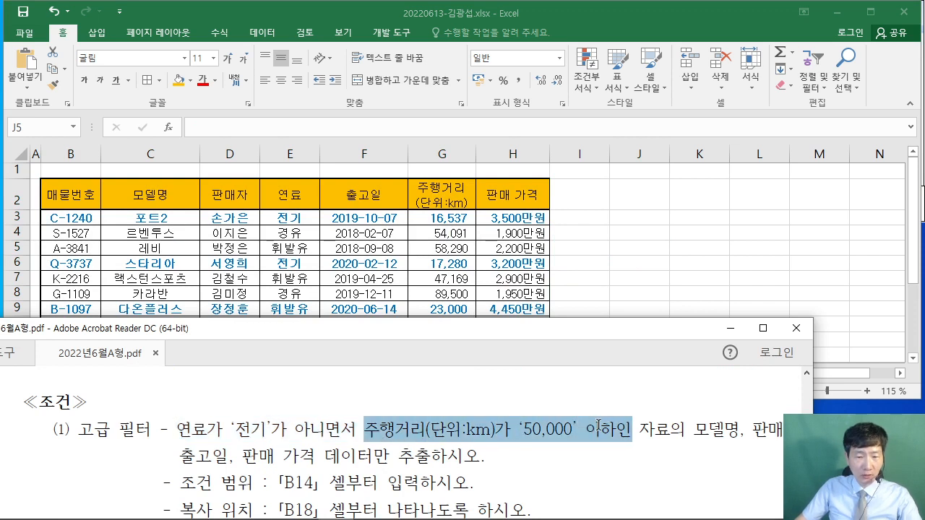
left_click(555, 440)
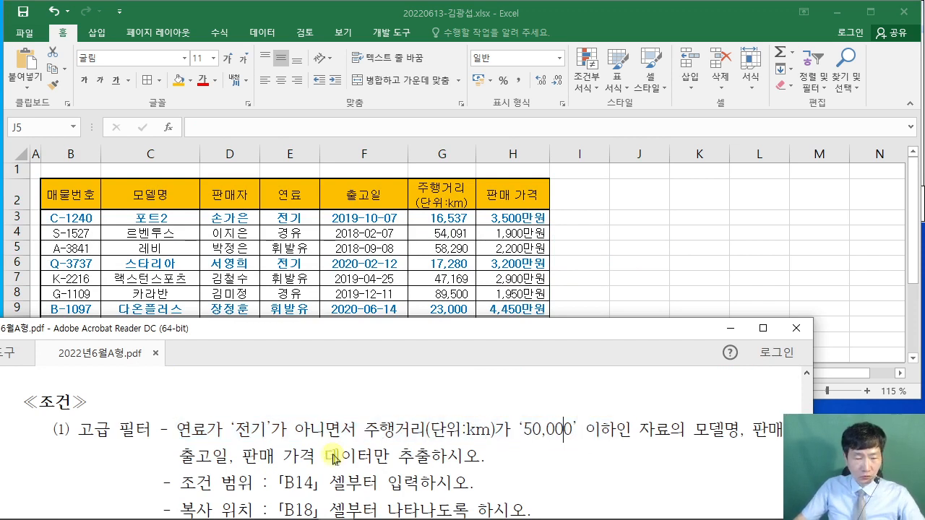
- Underline the 전기 fuel and 50,000 km mileage conditions in red, numbering them 1 and 2
left_click_drag(161, 438, 316, 436)
left_click_drag(261, 381, 261, 396)
mouse_move(272, 404)
left_mouse_down()
mouse_move(249, 407)
mouse_move(276, 401)
left_mouse_up()
left_click_drag(379, 438, 615, 439)
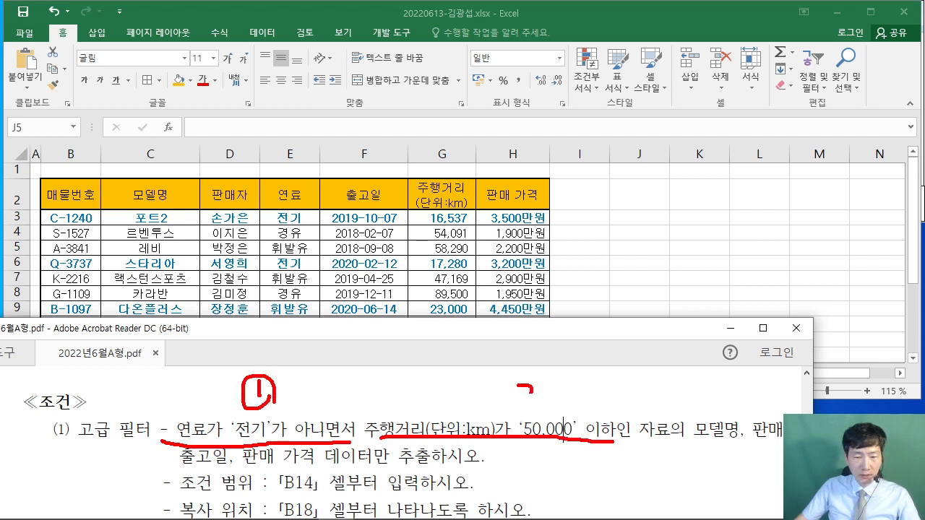
left_click_drag(538, 368, 545, 396)
- Mark 아니면서 with a handwritten AND, circle 연료가 and 주행거리(단위:km), and underline 조건 범위
mouse_move(339, 449)
left_mouse_down()
mouse_move(374, 423)
mouse_move(347, 453)
left_mouse_up()
mouse_move(352, 419)
left_mouse_down()
mouse_move(404, 364)
mouse_move(441, 370)
left_mouse_up()
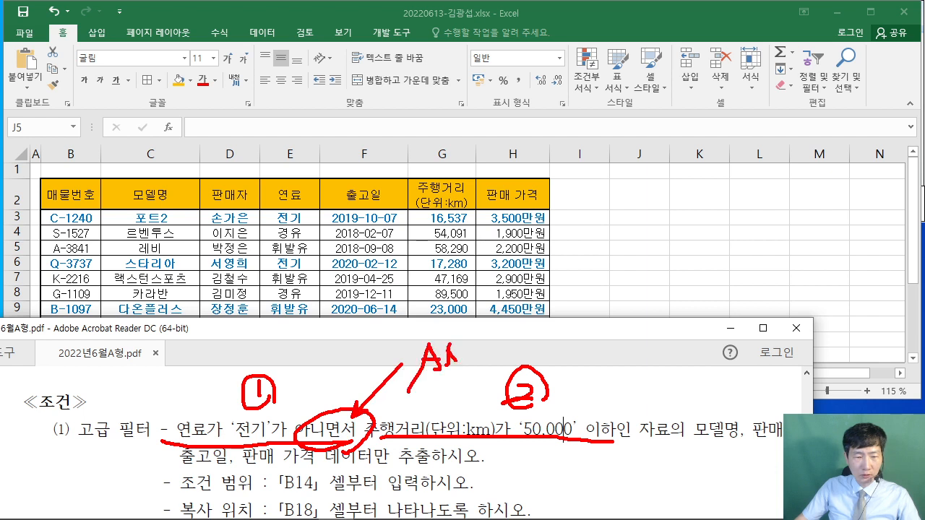
left_click_drag(477, 334, 482, 359)
left_click_drag(480, 334, 482, 355)
mouse_move(211, 440)
left_mouse_down()
mouse_move(195, 396)
mouse_move(217, 438)
left_mouse_up()
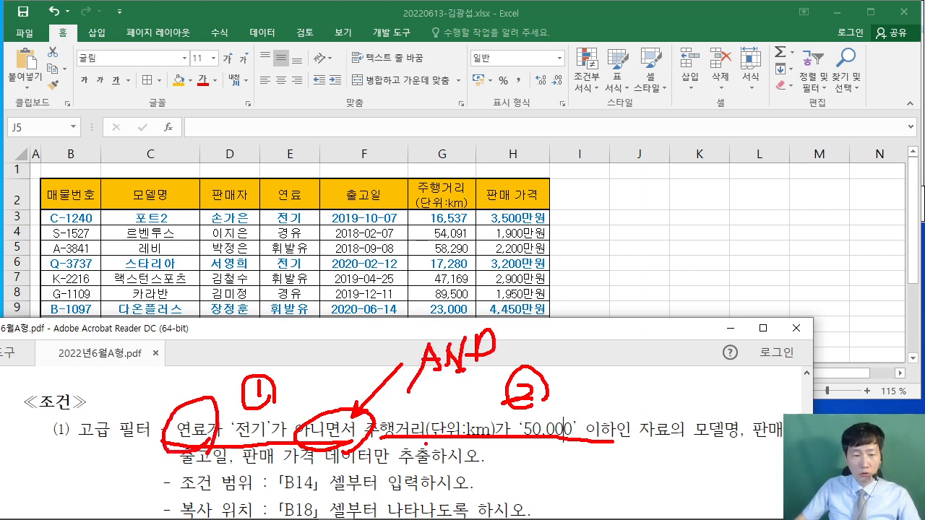
mouse_move(427, 446)
left_mouse_down()
mouse_move(476, 404)
mouse_move(390, 450)
left_mouse_up()
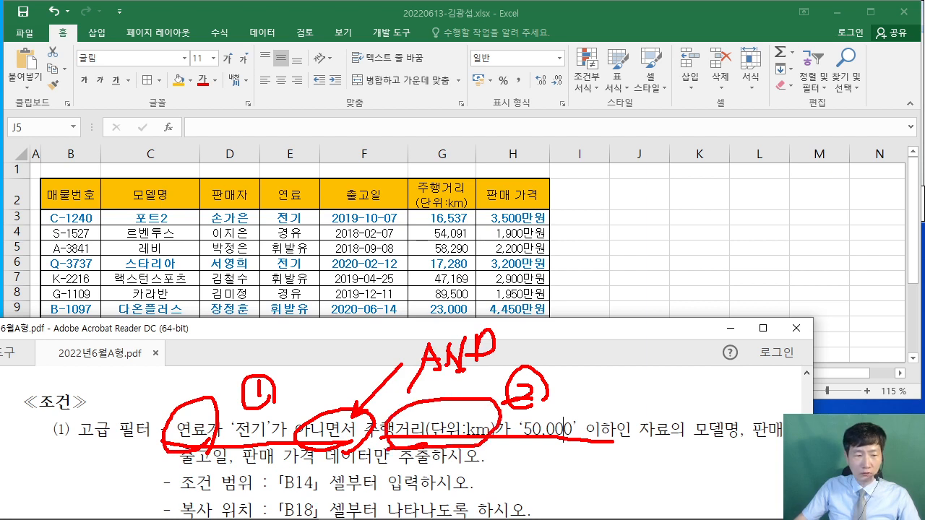
left_click_drag(177, 498, 318, 491)
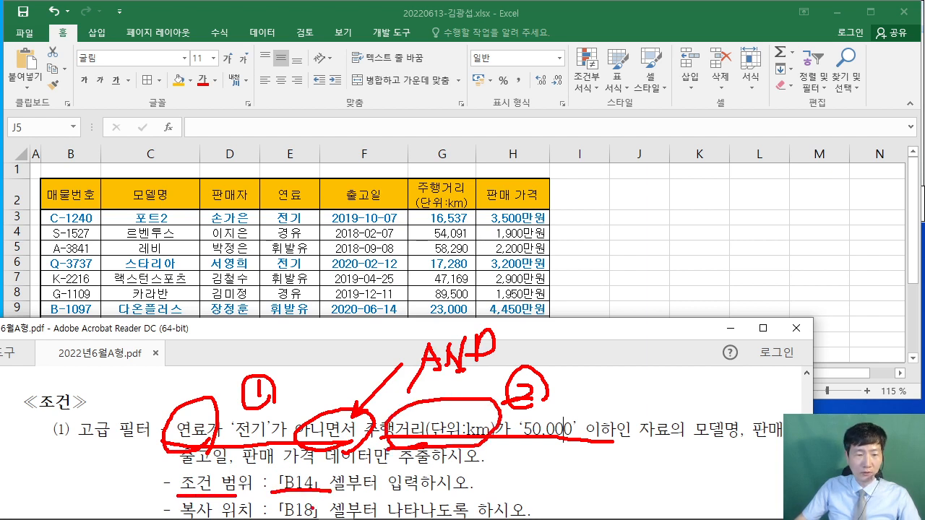
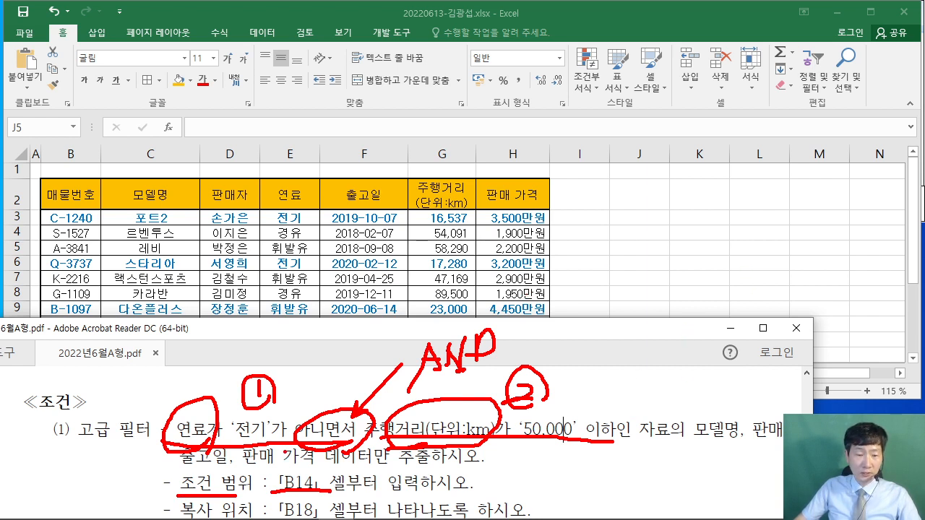
- Clear the PDF pen markup and copy the 연료 header in cell E2 of the Excel sheet
key("Escape")
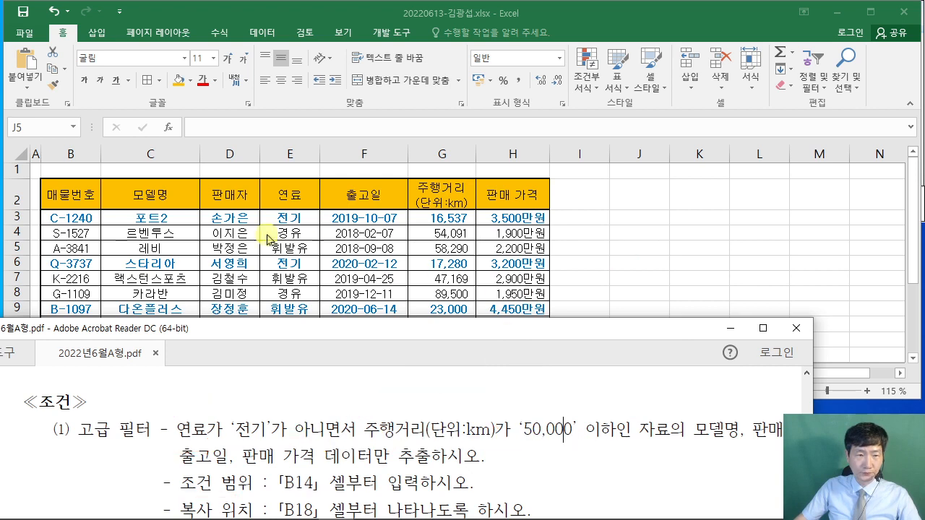
left_click(294, 193)
key("ctrl+c")
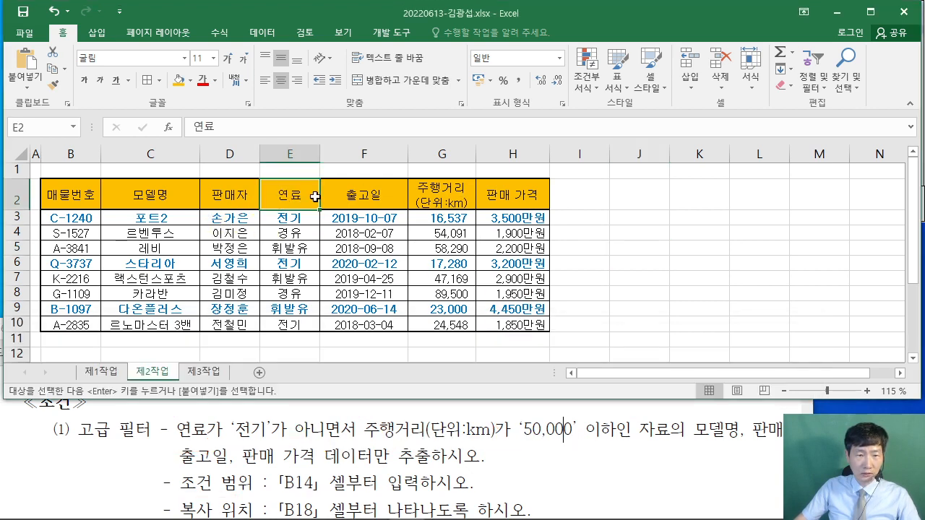
- Copy the 연료 and 주행거리(단위:km) headers from E2 and G2 into B14:C14
left_click(449, 203, "ctrl")
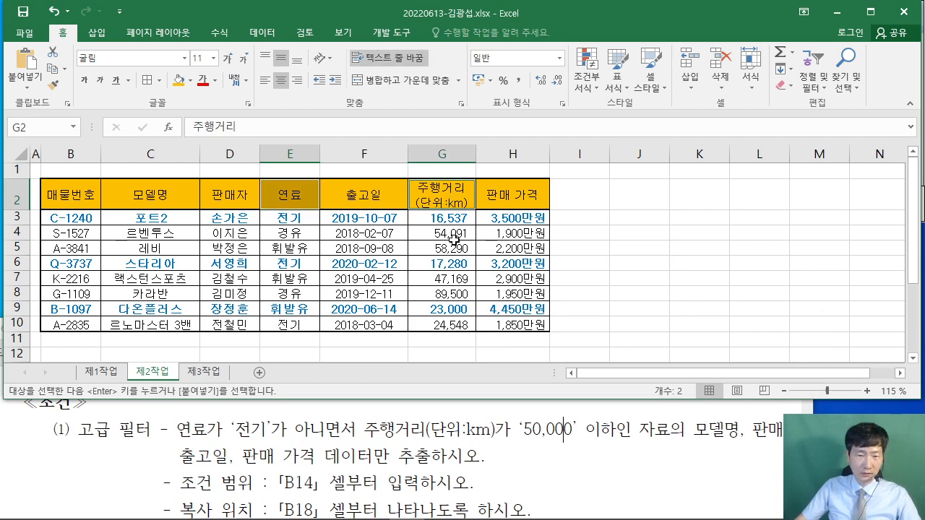
right_click(439, 194)
key("Escape")
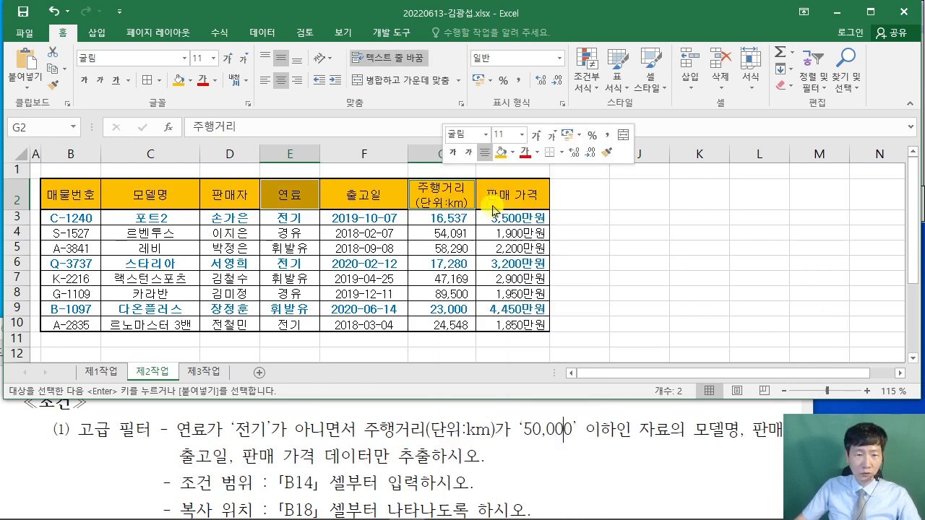
scroll(284, 276, "down", 1)
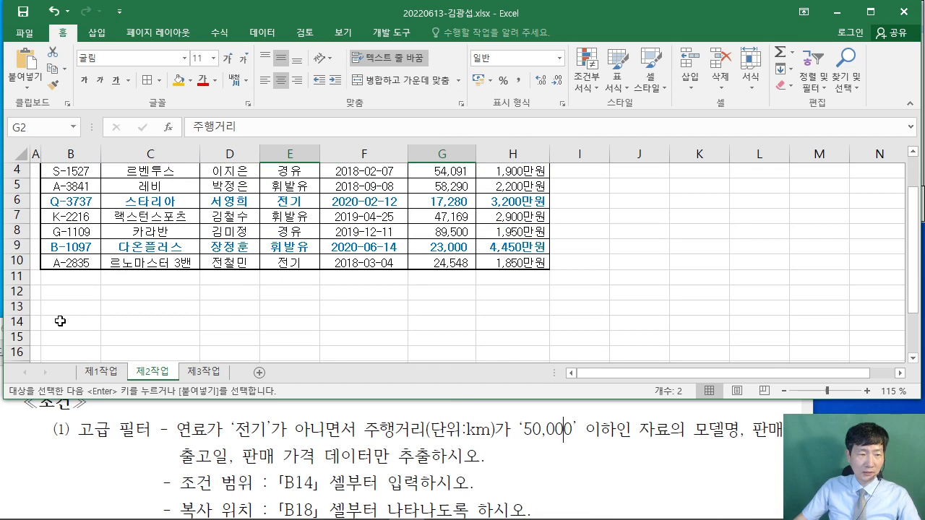
left_click(60, 320)
right_click(60, 321)
left_click(93, 264)
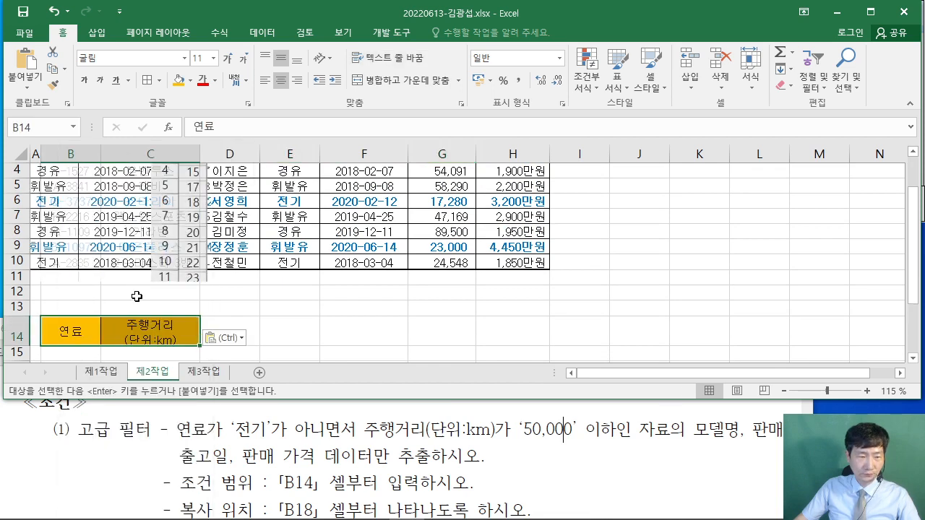
left_click(329, 309)
- Sketch a note explaining the <> symbol, then enter the criterion <>전기 in B15
scroll(89, 317, "down", 1)
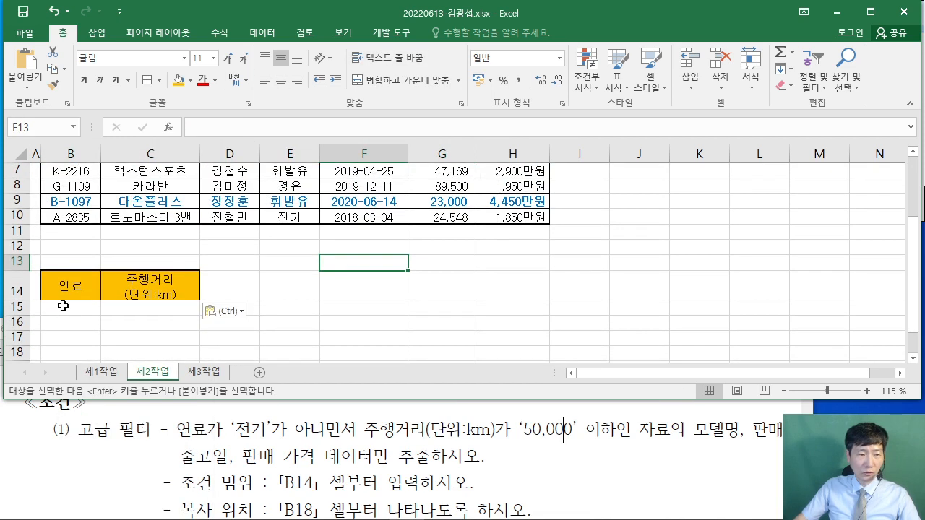
left_click(63, 307)
scroll(160, 327, "up", 1)
scroll(155, 331, "down", 1)
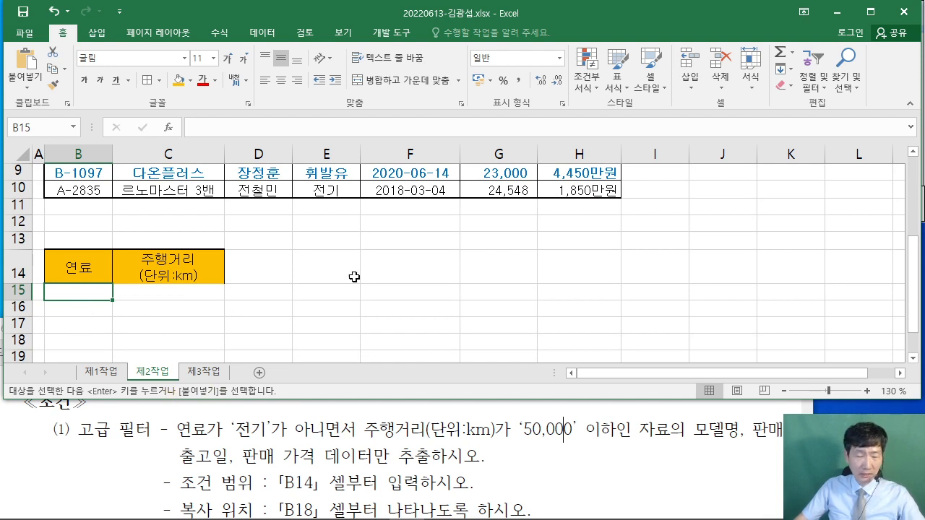
left_click_drag(408, 217, 460, 216)
left_click_drag(410, 237, 474, 235)
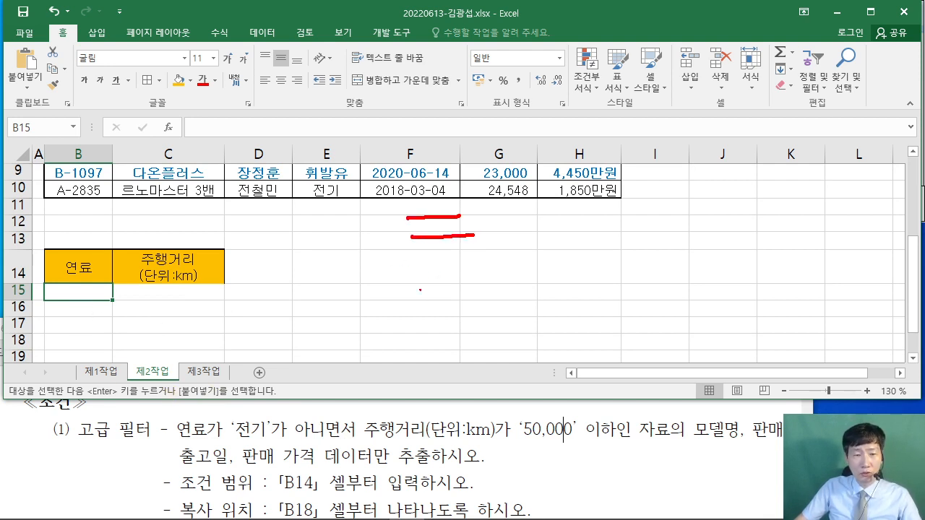
left_click_drag(438, 265, 442, 292)
mouse_move(457, 259)
left_mouse_down()
mouse_move(483, 281)
mouse_move(457, 300)
left_mouse_up()
mouse_move(508, 316)
left_mouse_down()
mouse_move(390, 317)
mouse_move(515, 299)
mouse_move(441, 325)
left_mouse_up()
left_click_drag(384, 310, 87, 309)
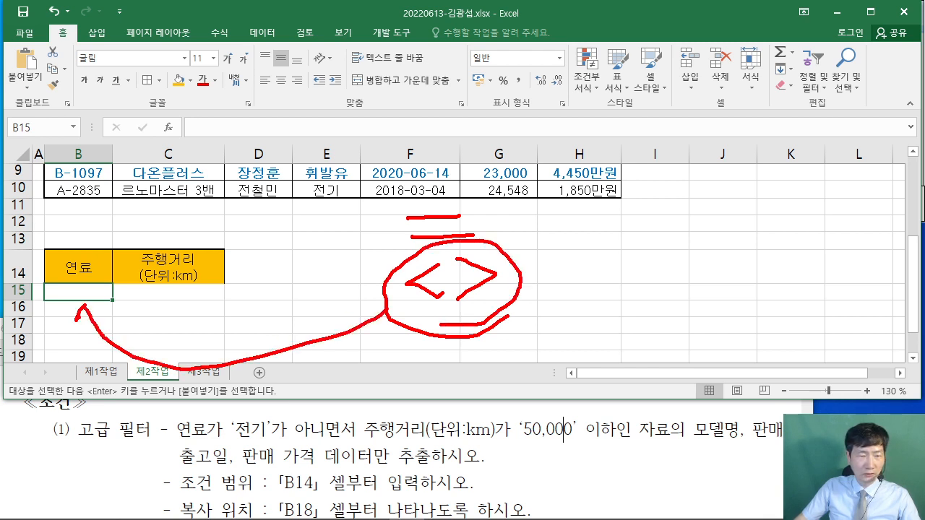
key("Escape")
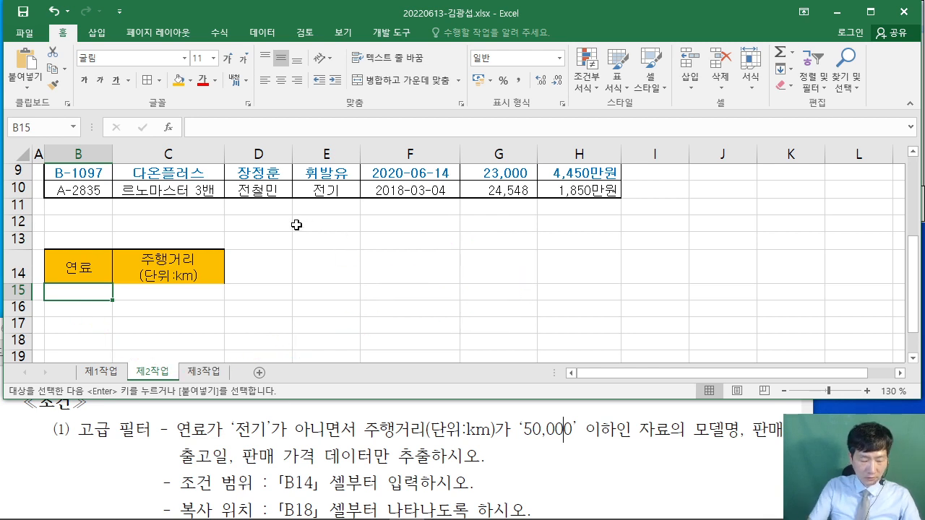
type("<>")
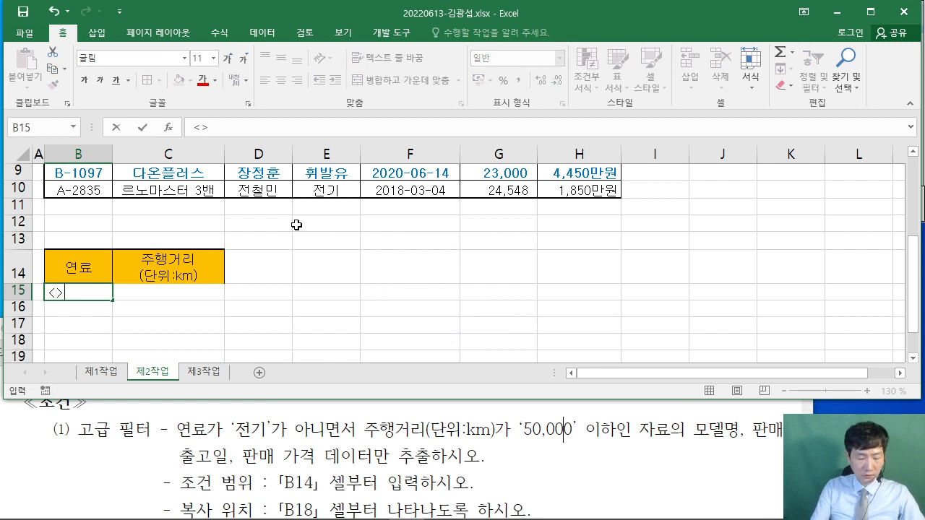
type("저ㄴ기")
key("Return")
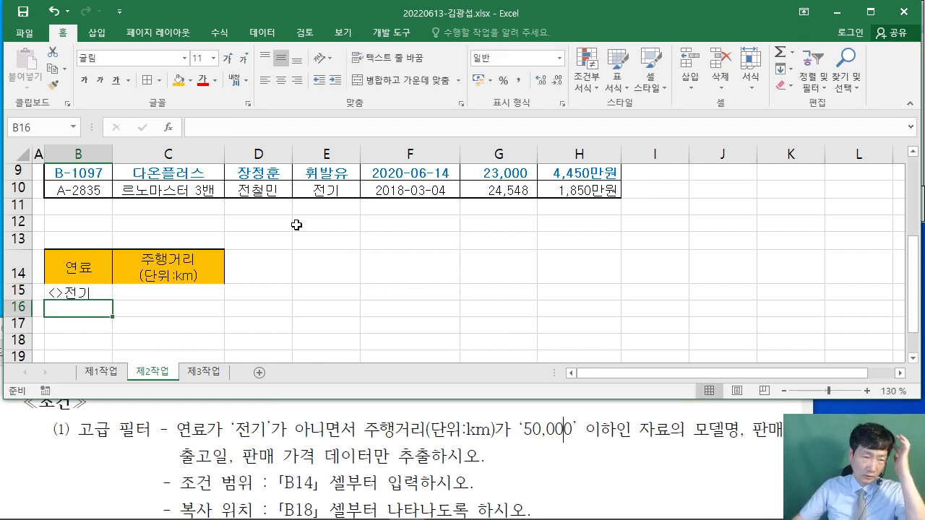
- Check B15 against the 50,000 threshold in the instructions and select C15 for mileage
left_click_drag(77, 265, 76, 292)
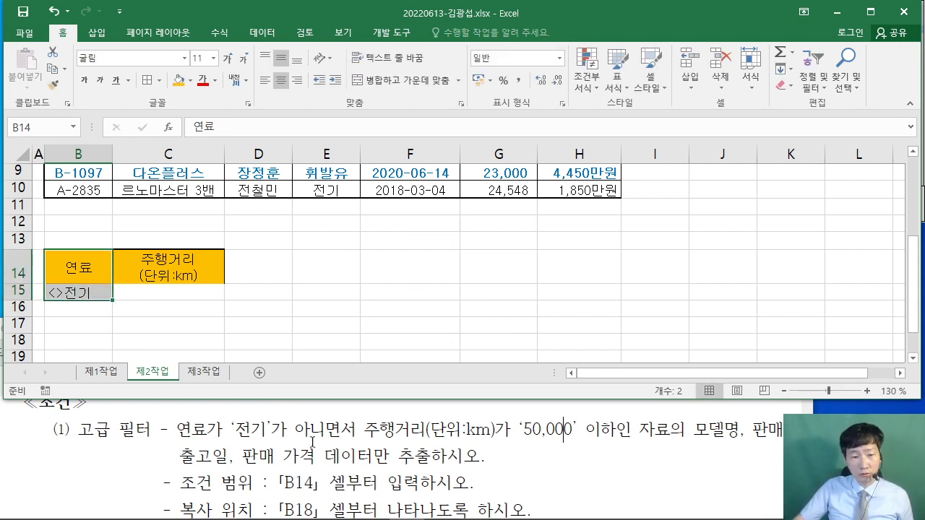
left_click(592, 435)
double_click(558, 428)
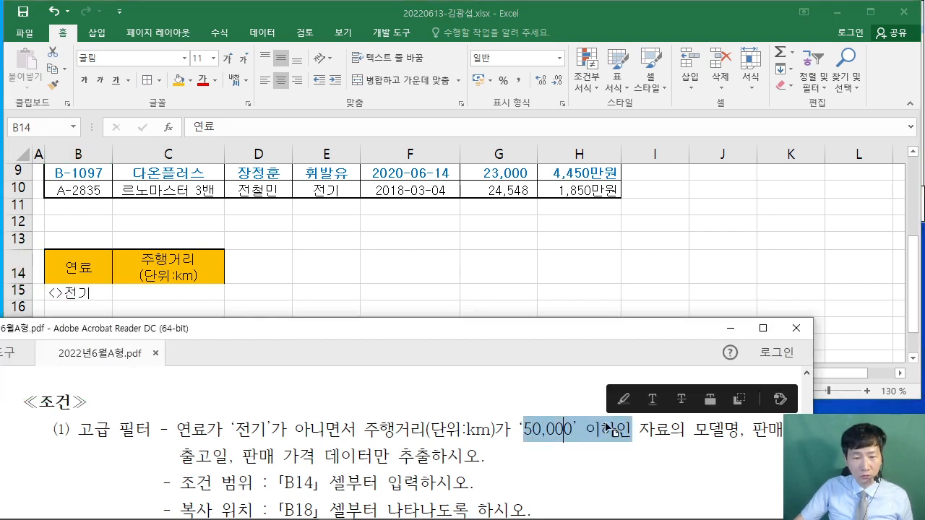
left_click(570, 457)
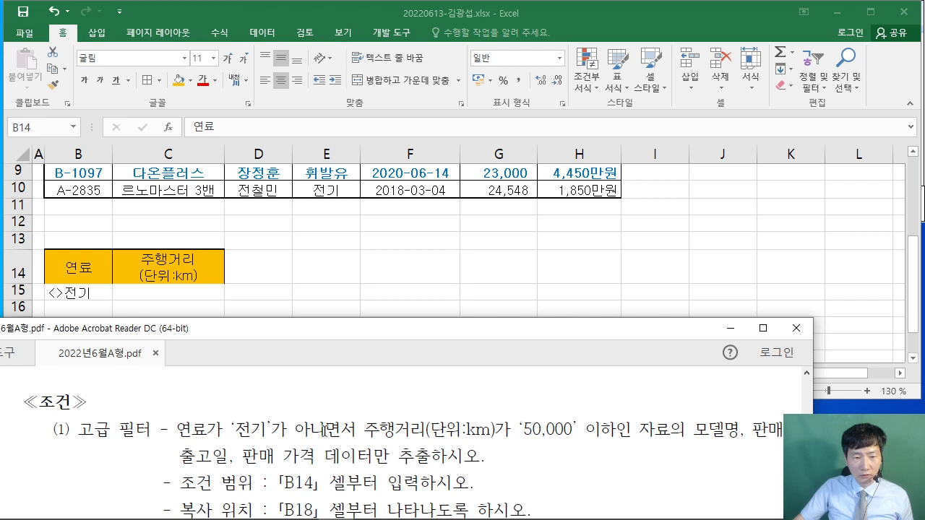
left_click(368, 285)
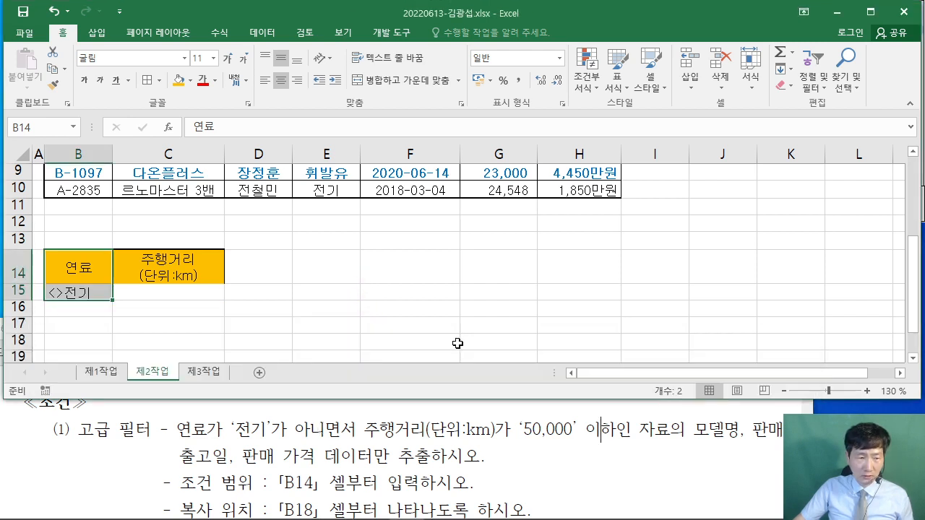
left_click(369, 319)
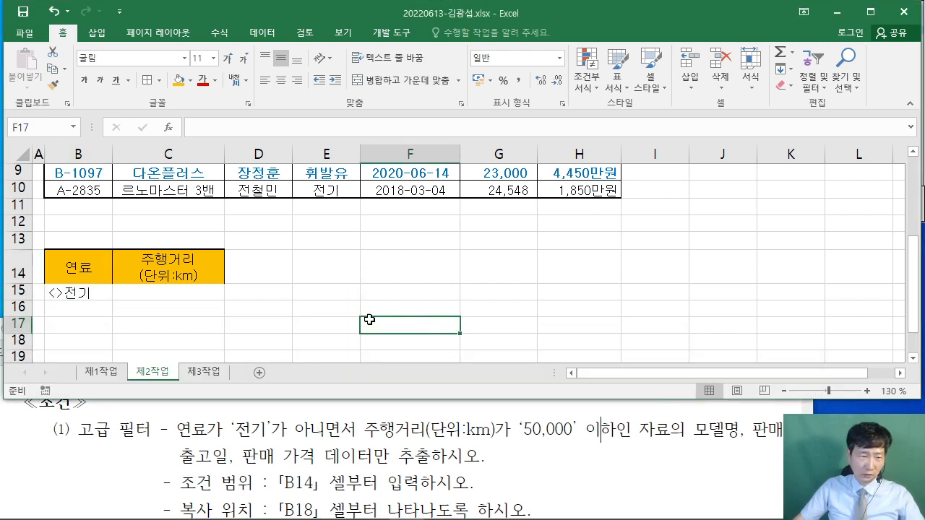
left_click(90, 294)
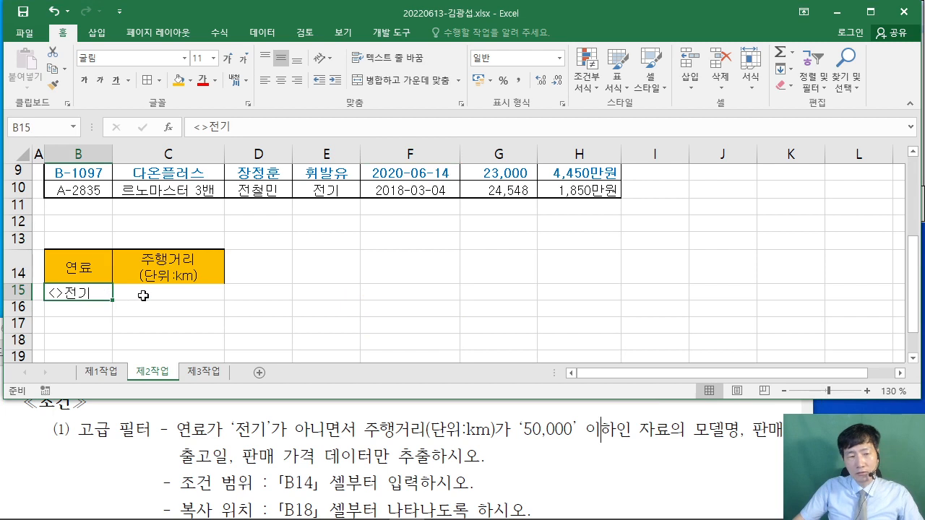
left_click(143, 295)
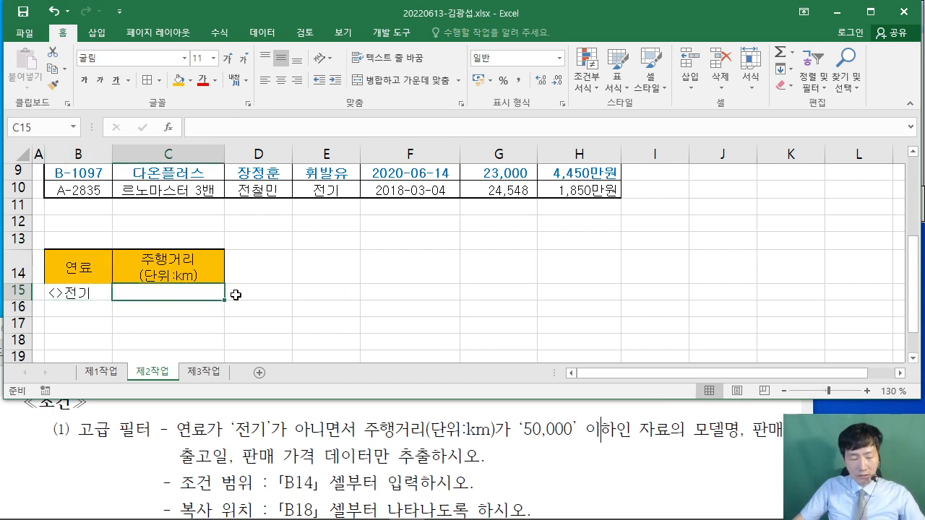
- Annotate the AND relationship between the conditions in B15 and C15, contrasting row 16
left_click_drag(330, 293, 251, 294)
left_click_drag(338, 312, 452, 272)
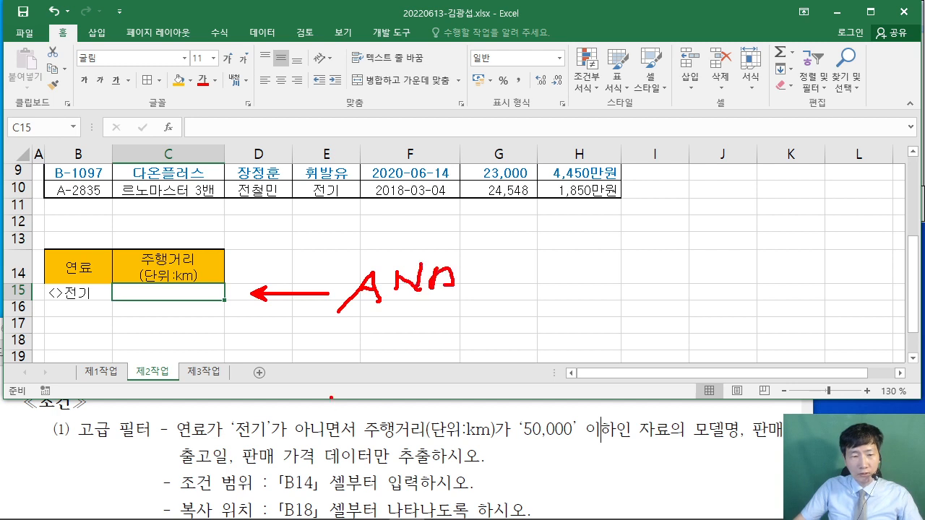
left_click_drag(331, 397, 329, 396)
left_click_drag(350, 385, 351, 412)
left_click_drag(392, 384, 393, 400)
left_click_drag(405, 371, 432, 371)
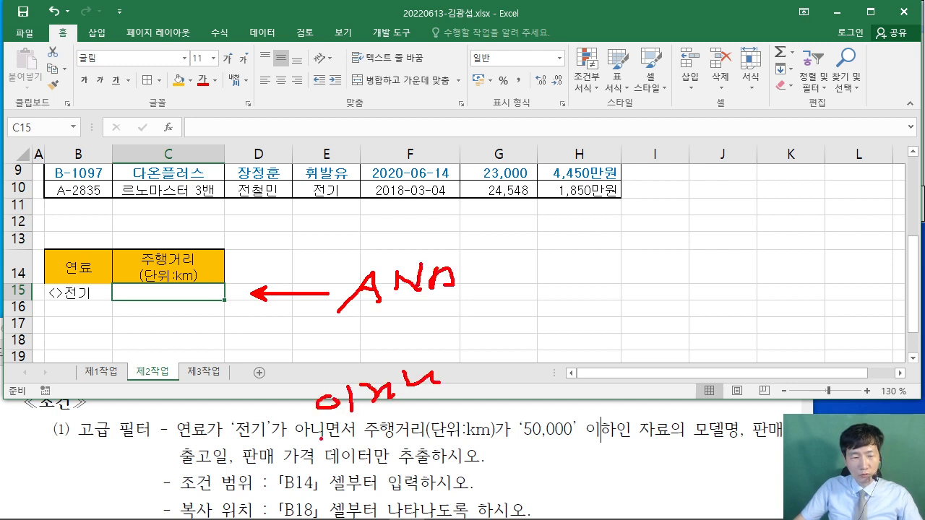
mouse_move(258, 306)
left_mouse_down()
mouse_move(258, 321)
mouse_move(276, 313)
left_mouse_up()
left_click_drag(103, 303, 222, 323)
left_click_drag(298, 435, 356, 443)
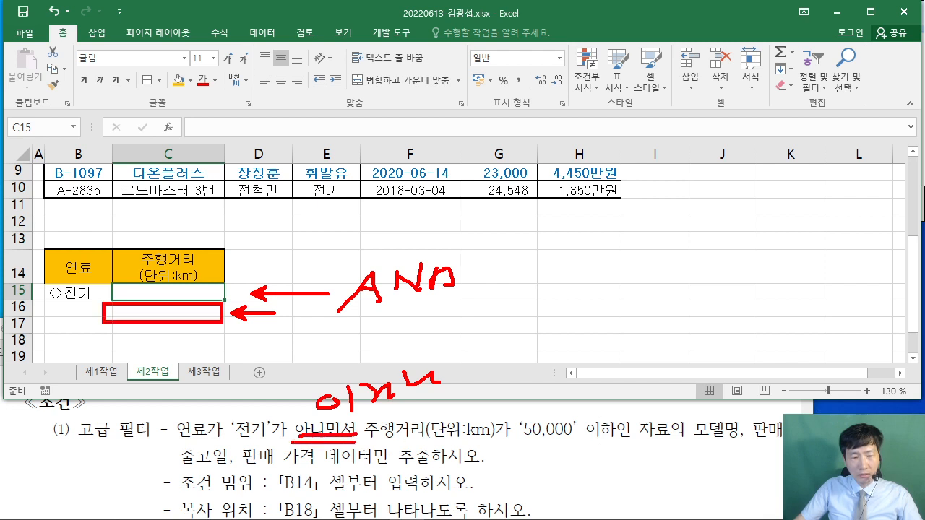
left_click_drag(173, 286, 241, 217)
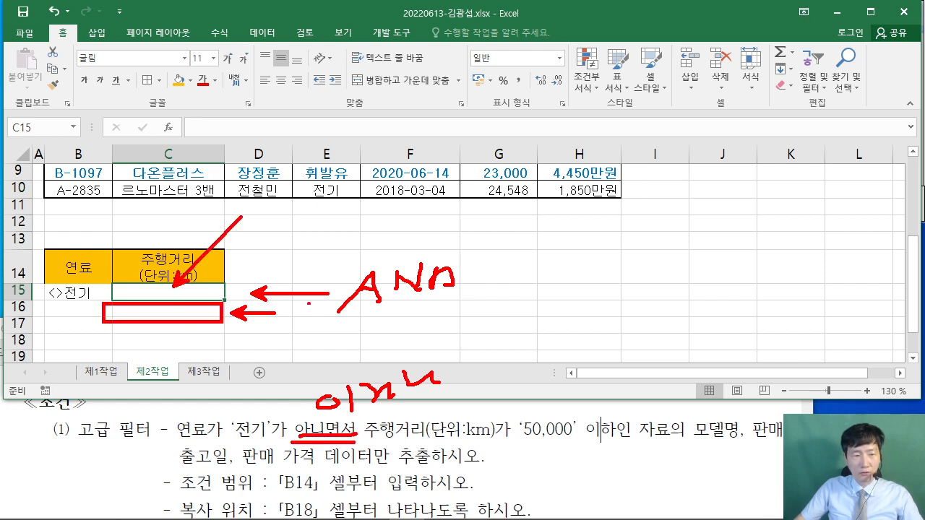
key("Escape")
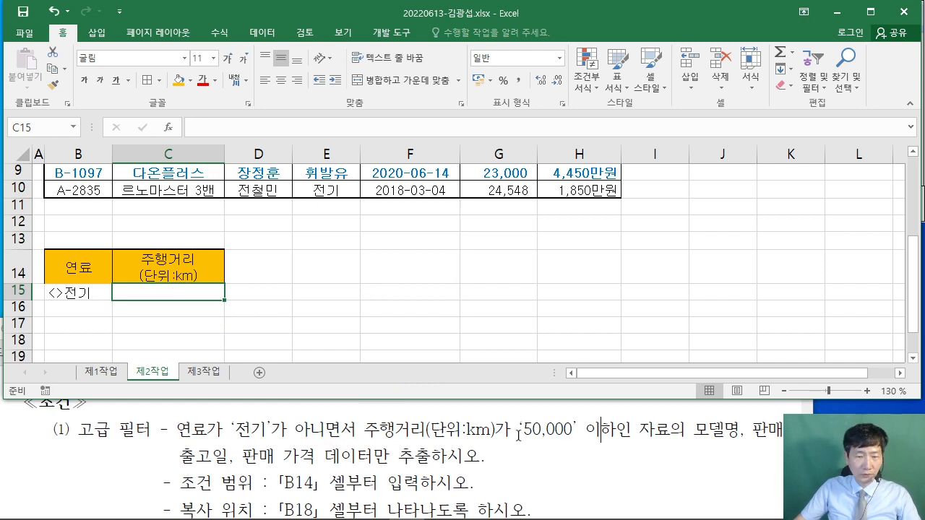
- Sketch a ≤ note, then enter the mileage criterion <=50000 in C15
left_click_drag(576, 249, 571, 307)
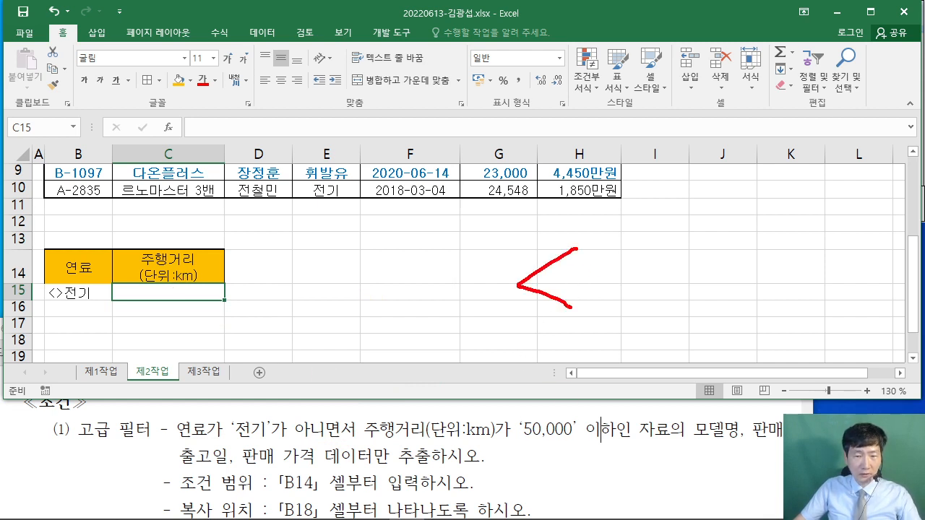
left_click_drag(595, 270, 634, 272)
left_click_drag(597, 288, 639, 289)
key("Escape")
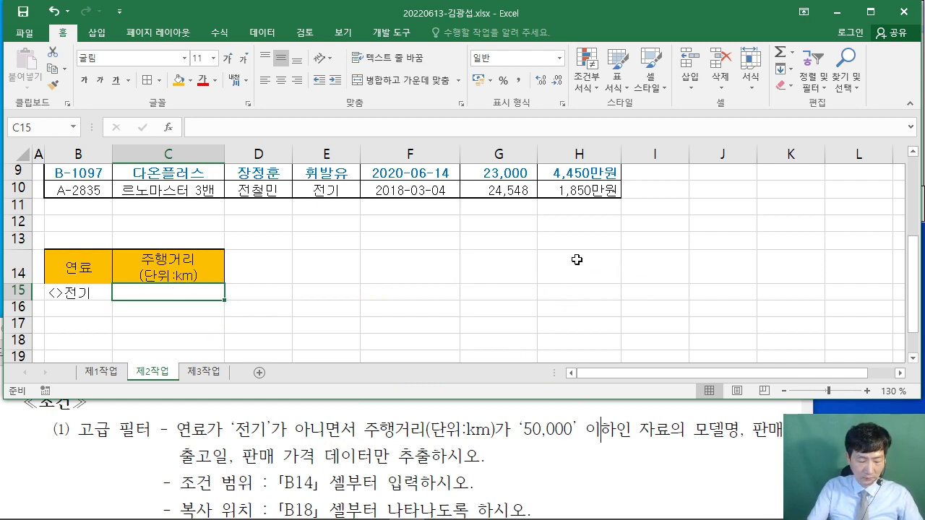
type("<=5")
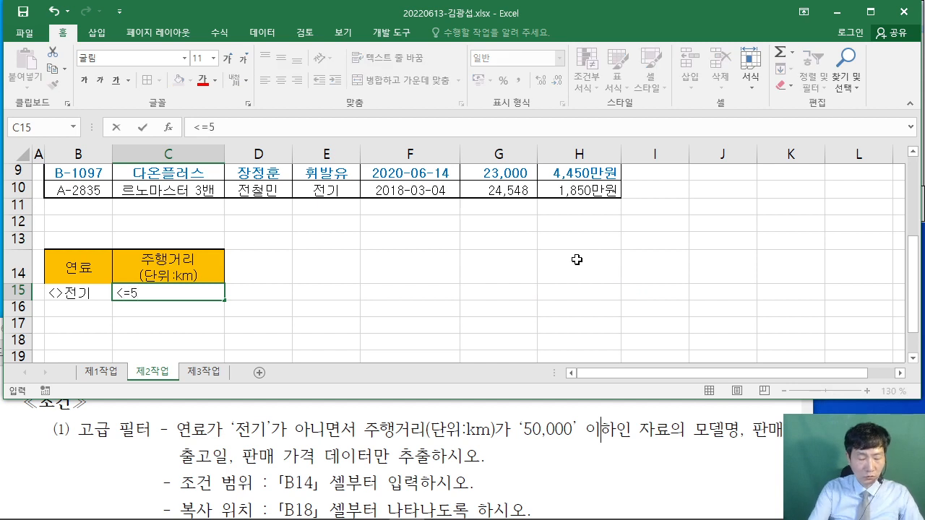
type("000")
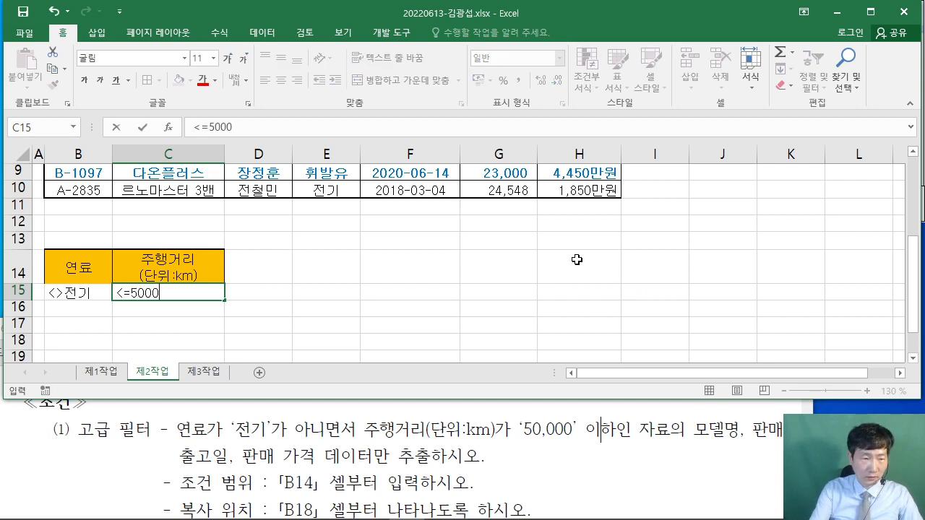
type("0")
key("Return")
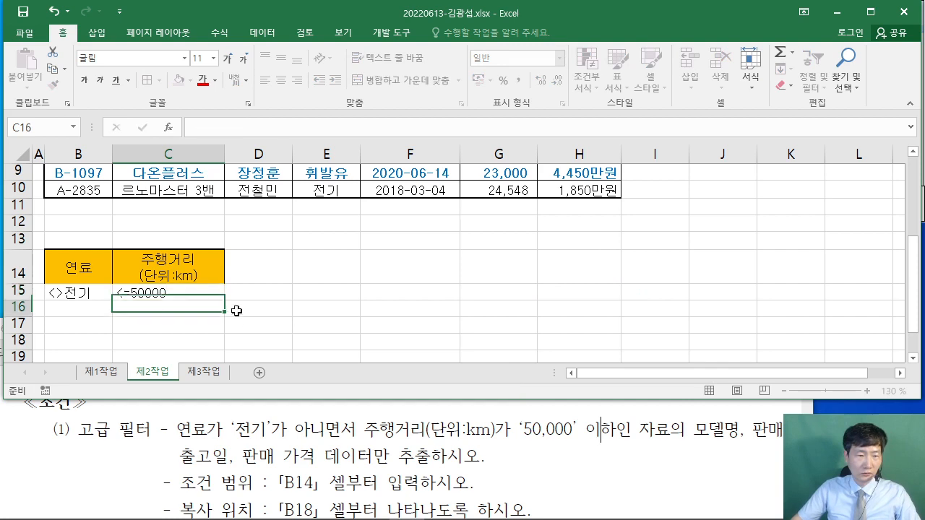
scroll(344, 325, "up", 2)
scroll(346, 321, "down", 1)
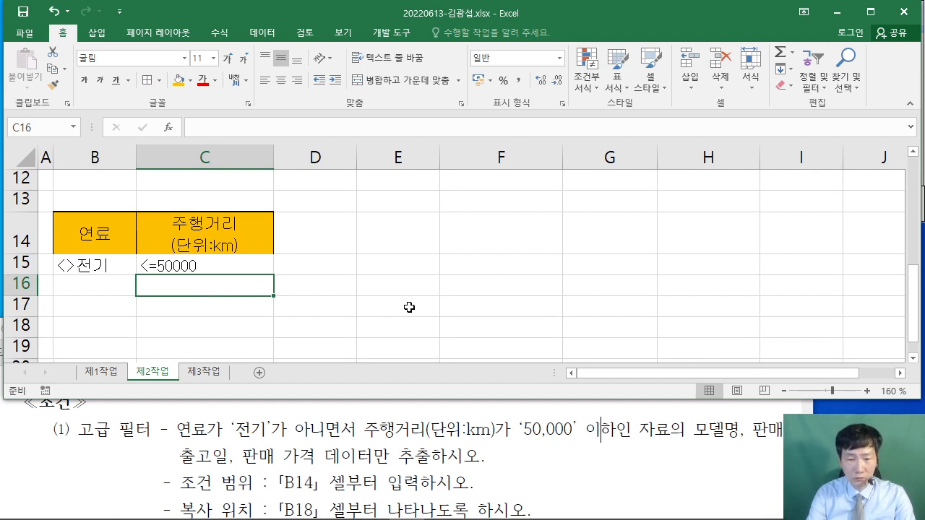
left_click(492, 403)
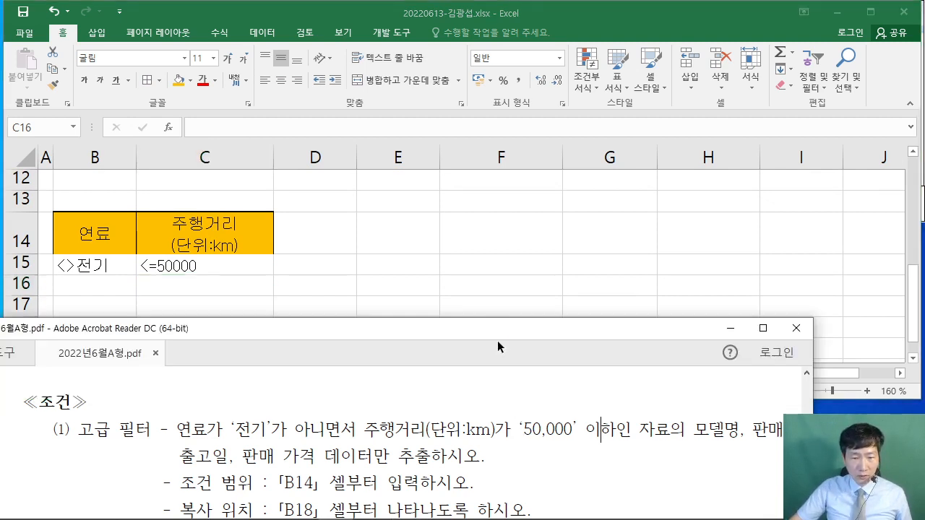
left_click_drag(497, 347, 500, 248)
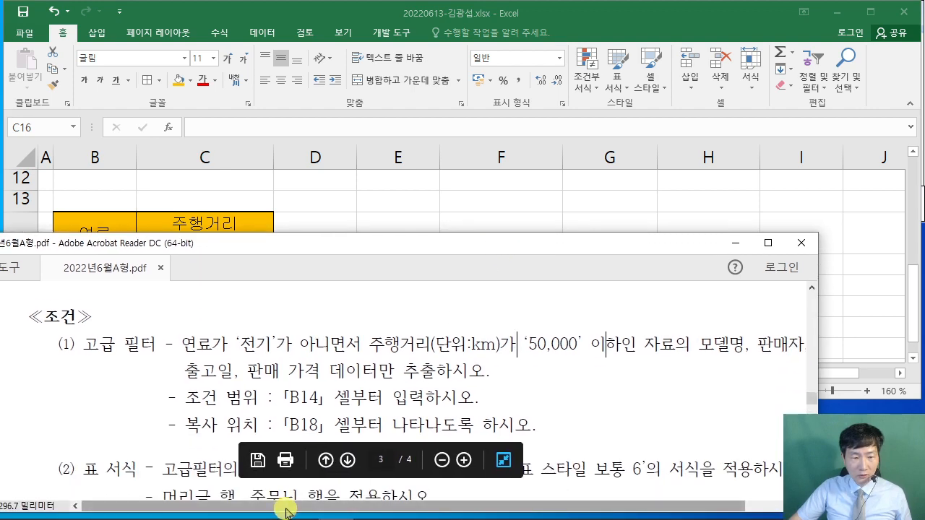
left_click_drag(286, 511, 318, 511)
scroll(320, 512, "down", 5)
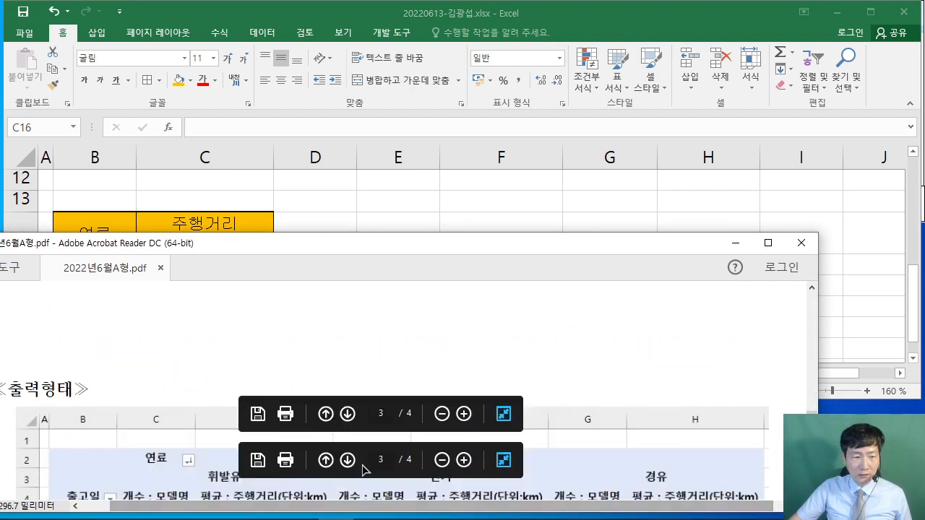
scroll(388, 393, "up", 5)
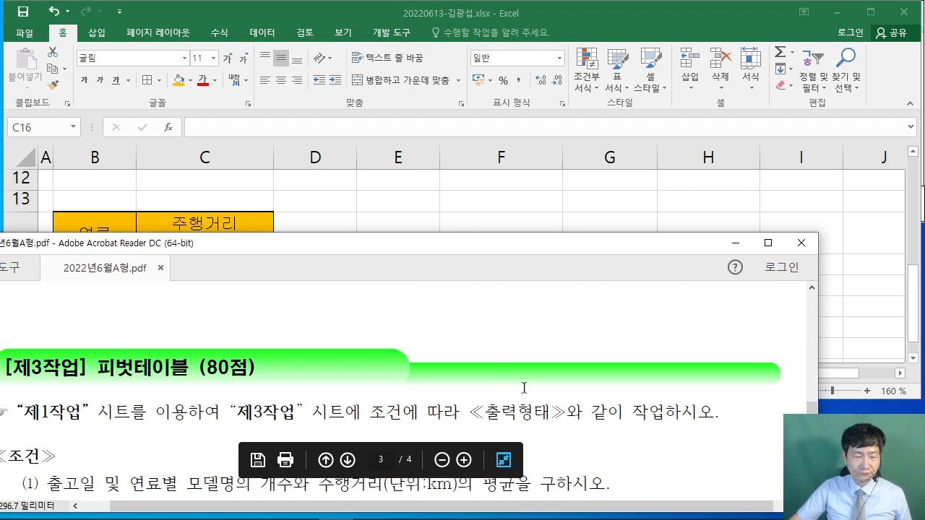
scroll(524, 388, "up", 5)
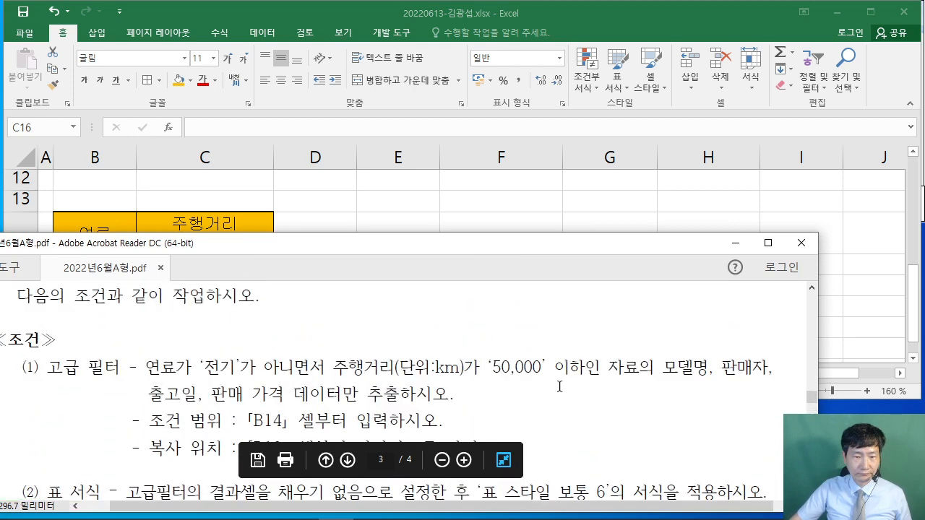
scroll(559, 387, "down", 1)
left_click_drag(652, 357, 754, 357)
left_click_drag(144, 383, 360, 384)
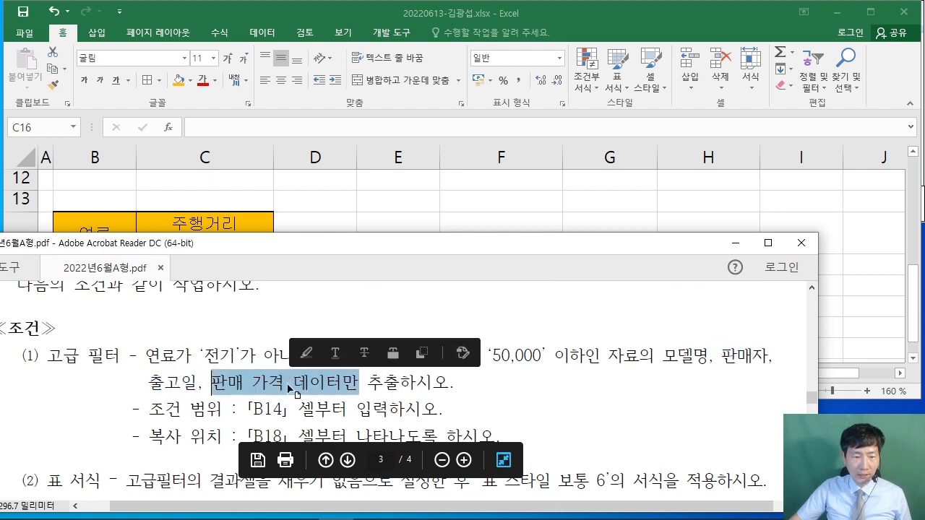
left_click(315, 402)
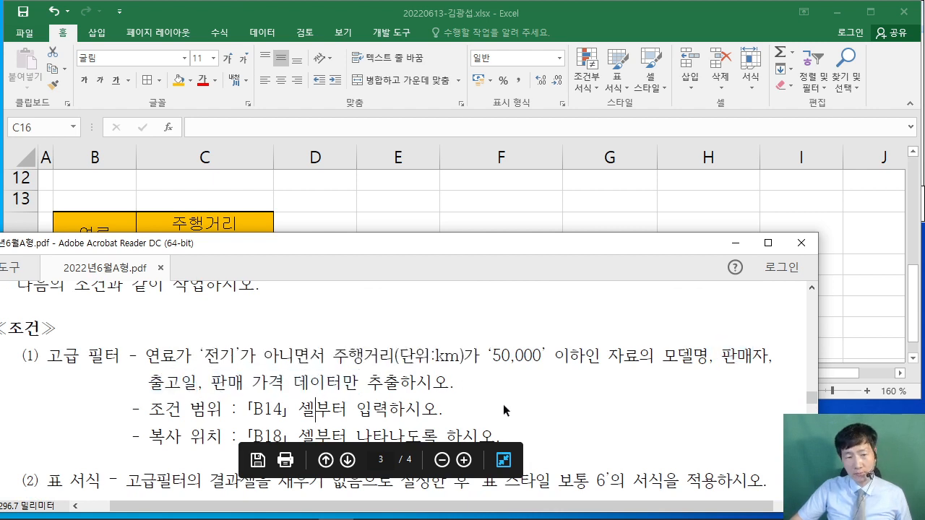
scroll(464, 381, "down", 2)
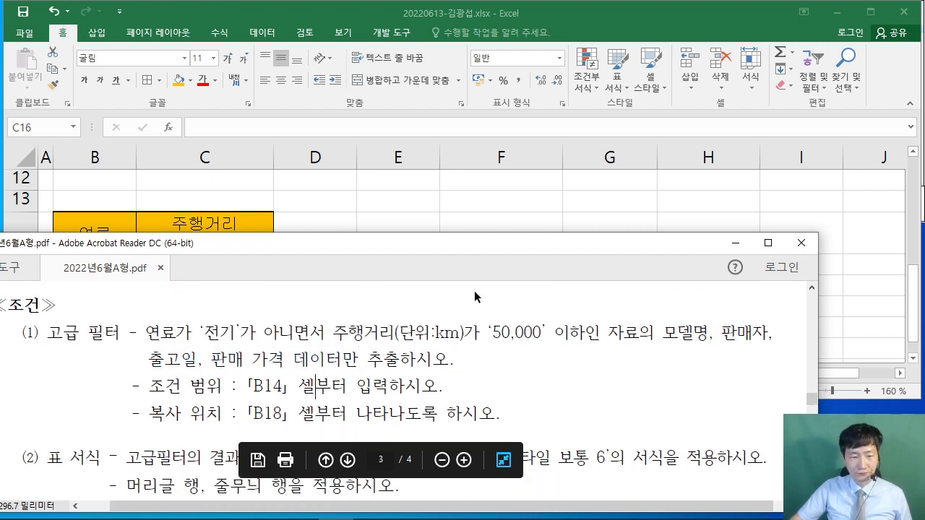
left_click_drag(462, 248, 454, 331)
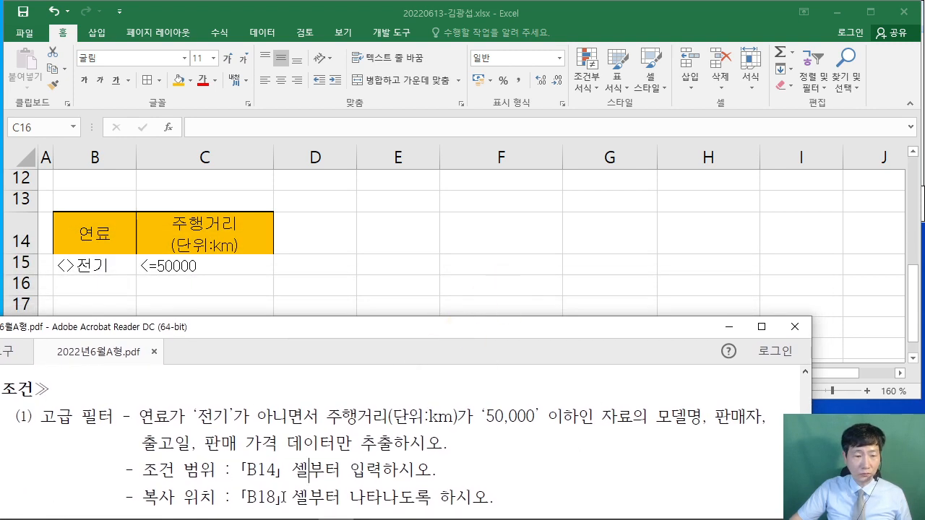
key("alt+Tab")
scroll(383, 256, "up", 4)
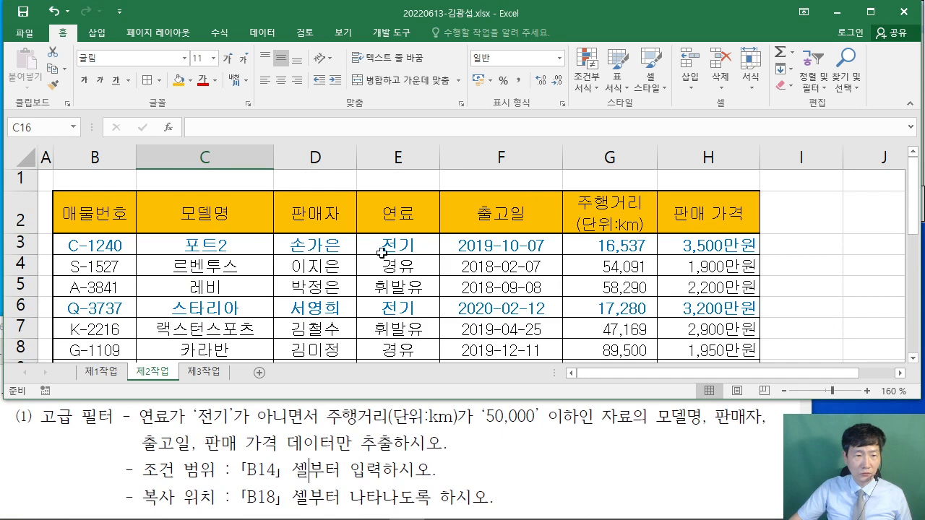
- Copy the 모델명, 판매자, 출고일 and 판매 가격 headers and select B18 as the destination
left_click(214, 217)
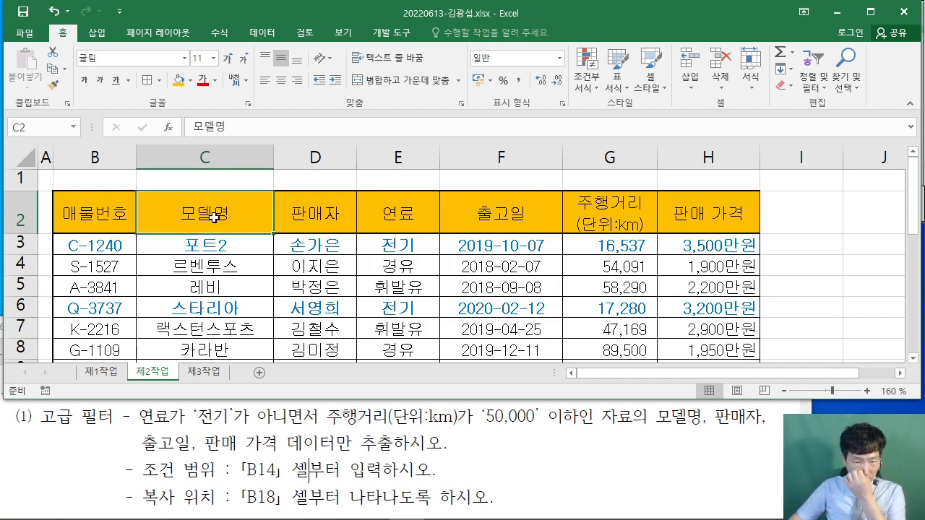
left_click_drag(214, 218, 316, 213)
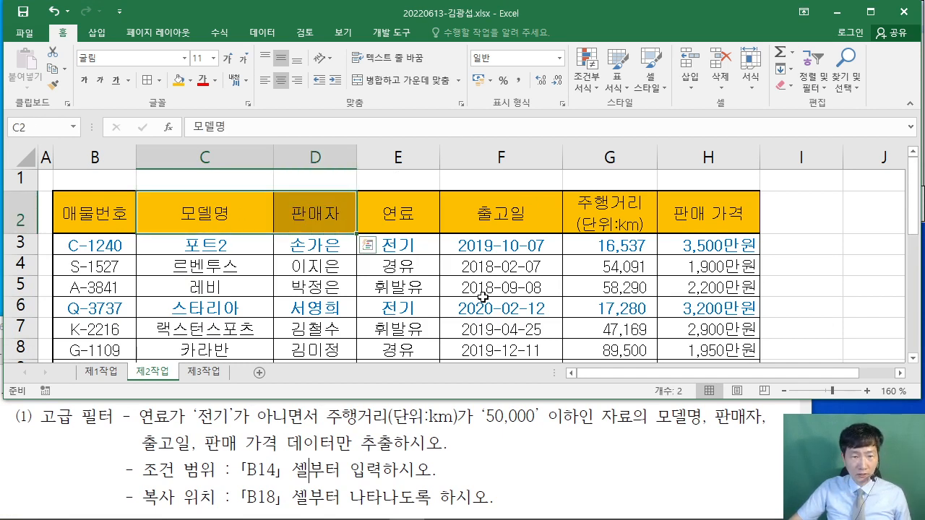
left_click(516, 214, "ctrl")
left_click(715, 216, "ctrl")
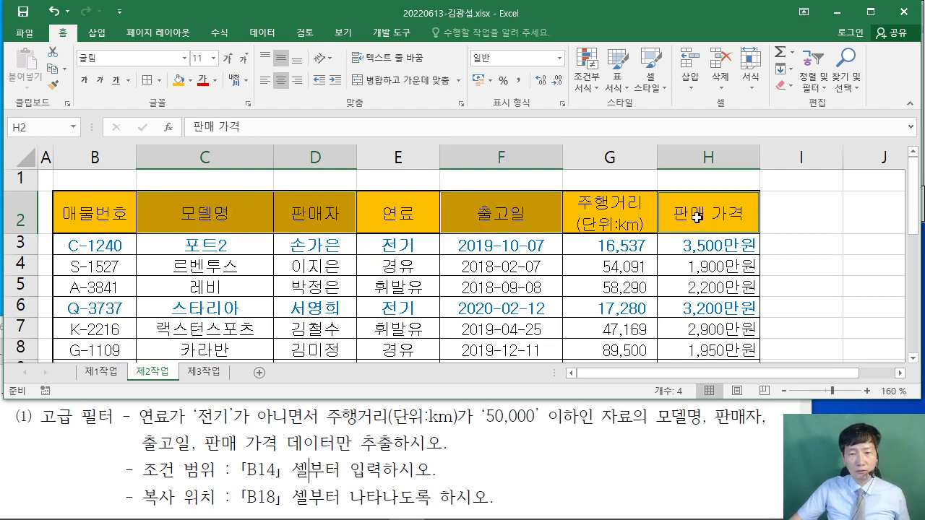
right_click(697, 216)
left_click(723, 198)
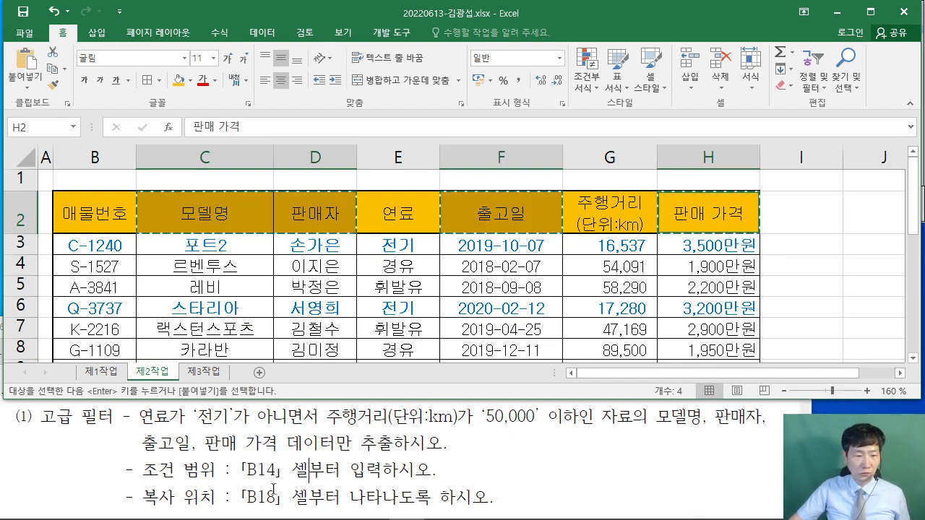
scroll(275, 277, "down", 4)
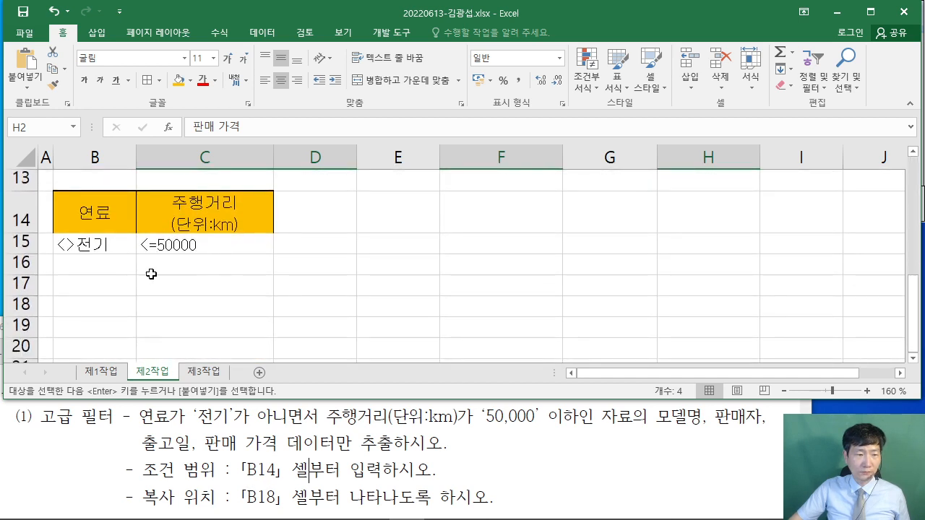
left_click(83, 302)
- Paste the four output headers into B18:E18 and click into the source data table
right_click(83, 302)
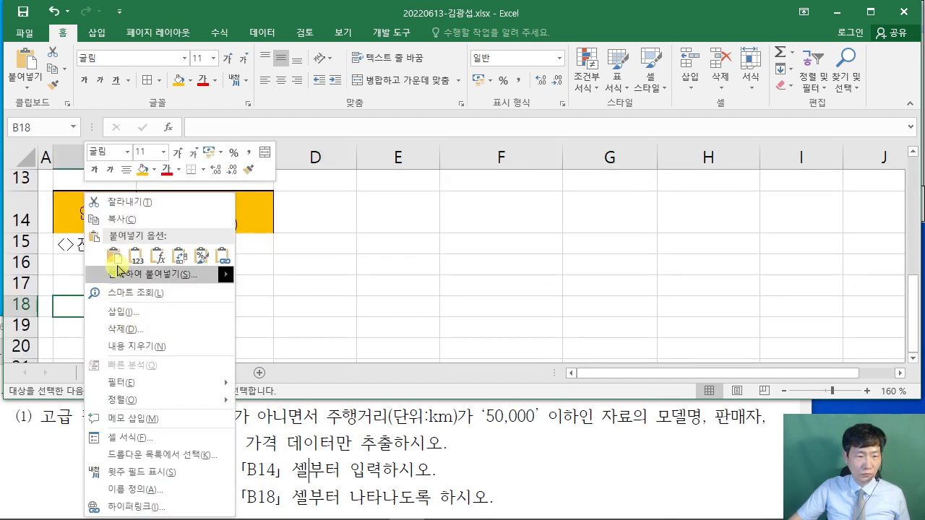
left_click(99, 249)
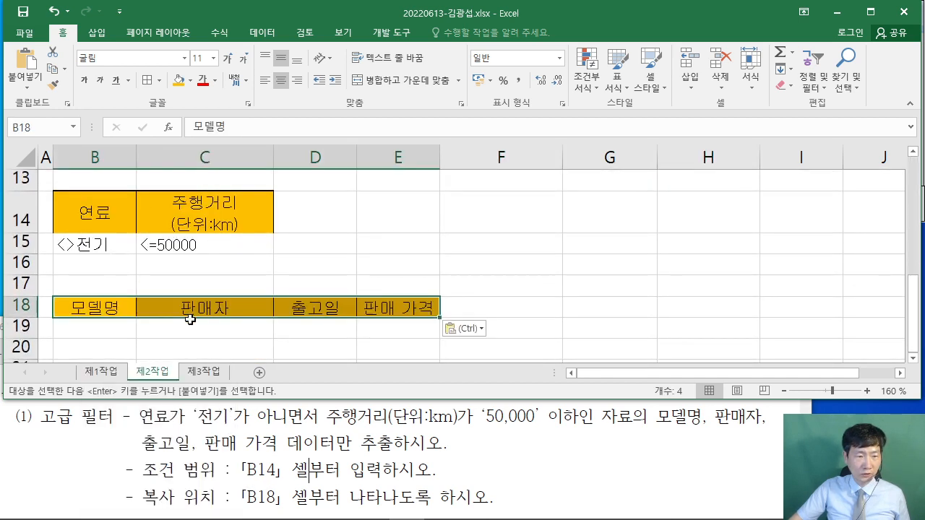
left_click(568, 289)
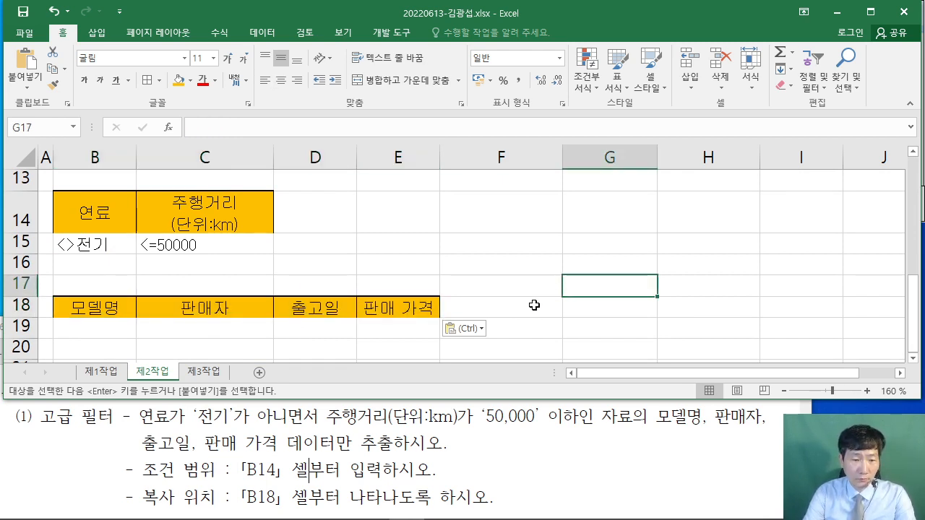
scroll(534, 306, "down", 2, "ctrl")
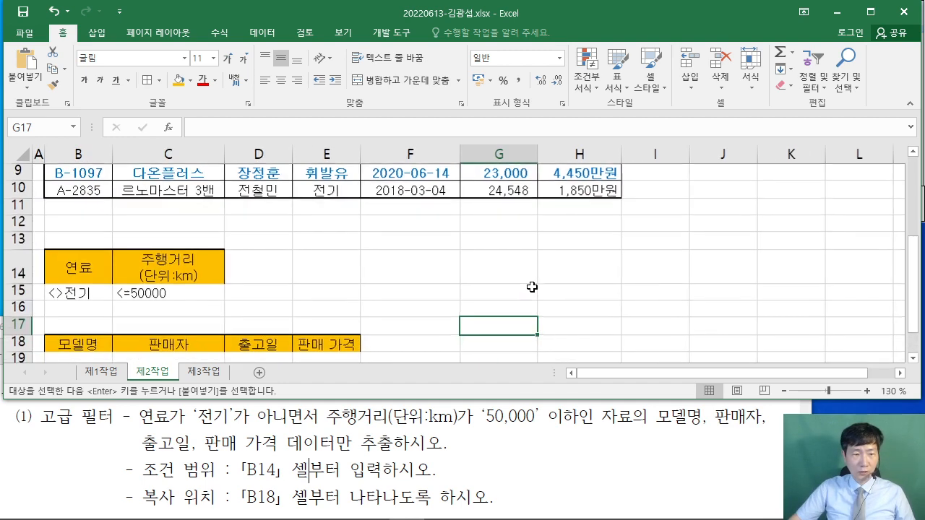
scroll(641, 290, "up", 3)
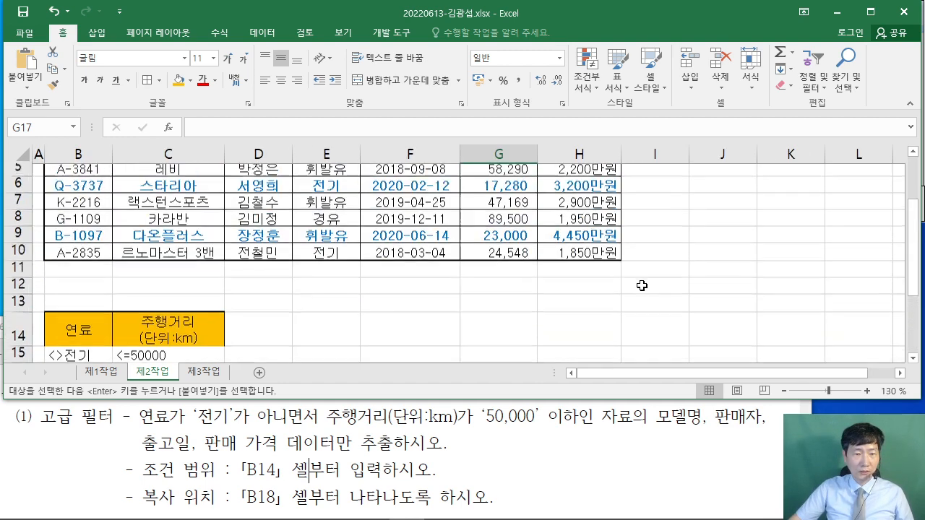
left_click(312, 258)
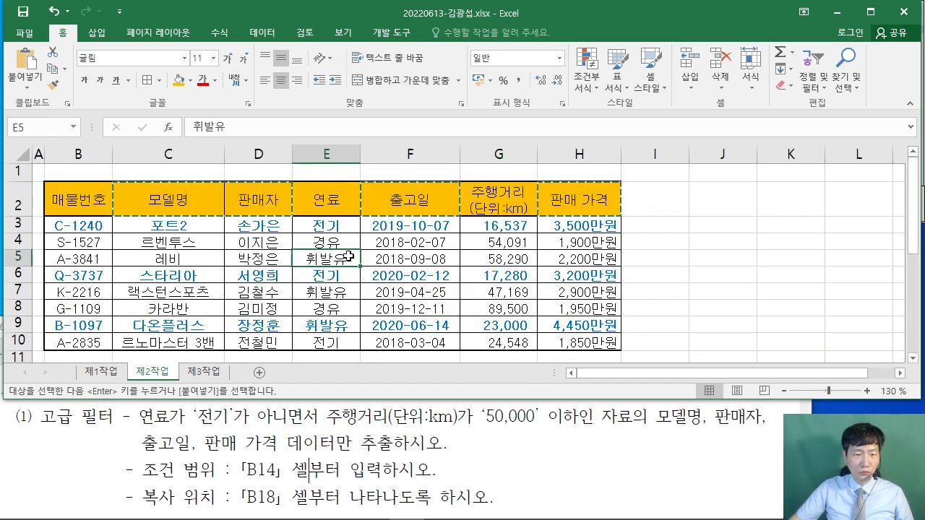
left_click(262, 33)
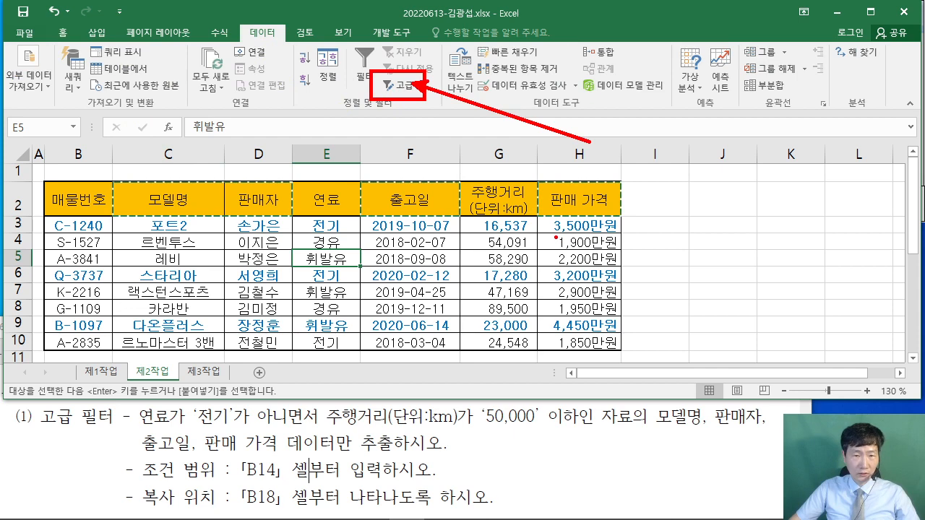
- Open Advanced Filter and choose copying the results to another location
key("Escape")
left_click(415, 90)
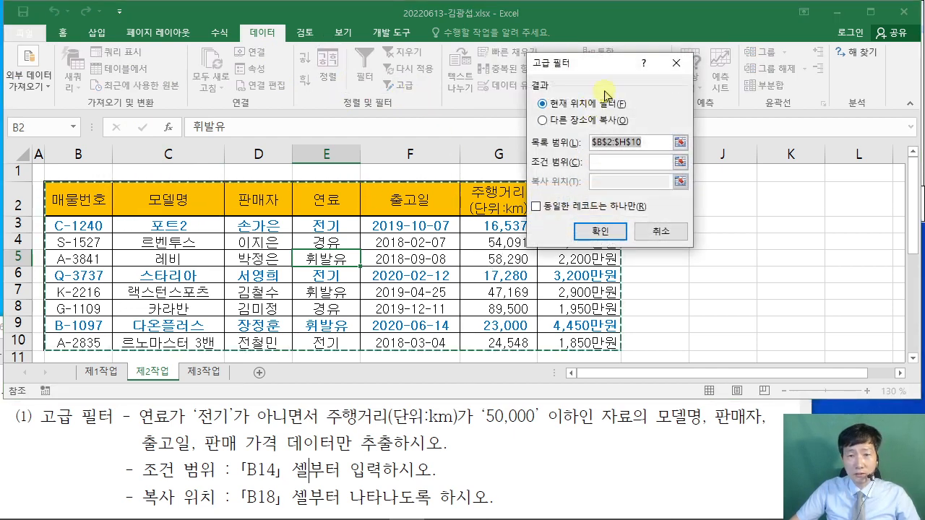
left_click_drag(609, 71, 484, 99)
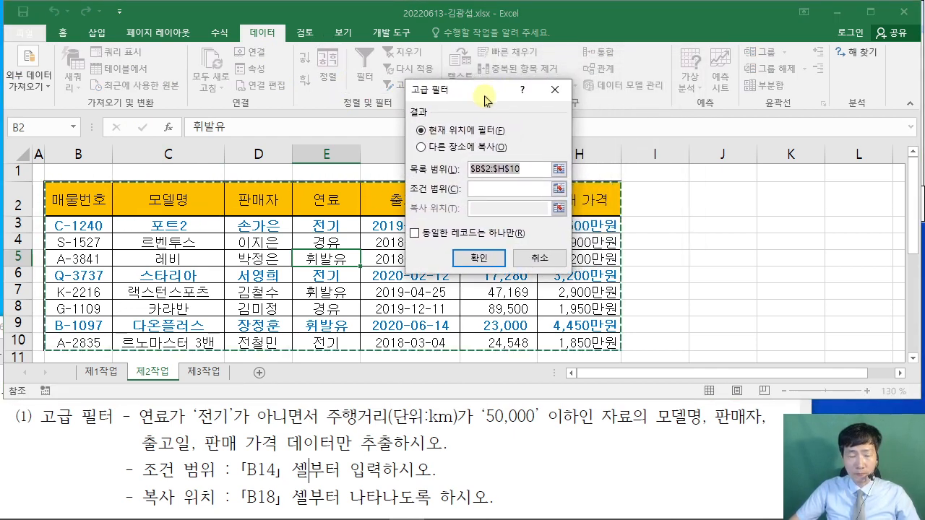
left_click(425, 147)
left_click_drag(408, 155, 428, 161)
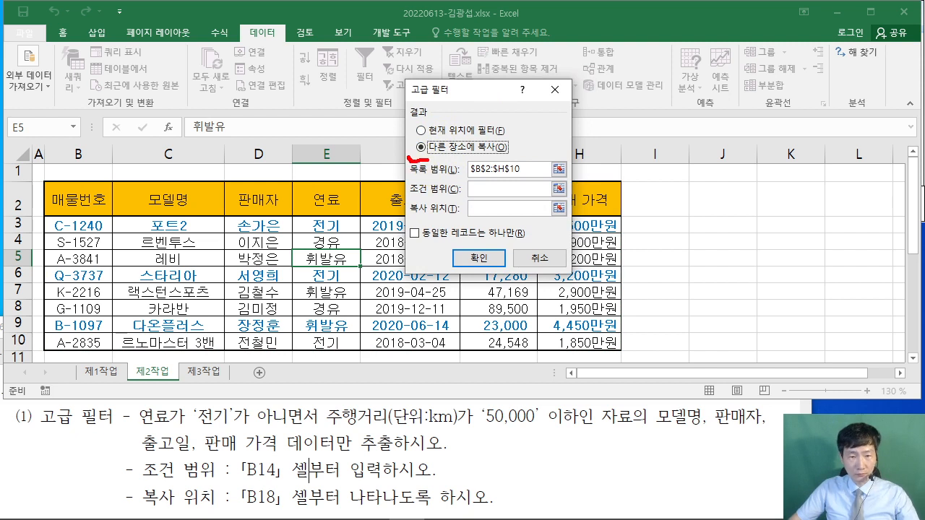
left_click_drag(206, 515, 305, 517)
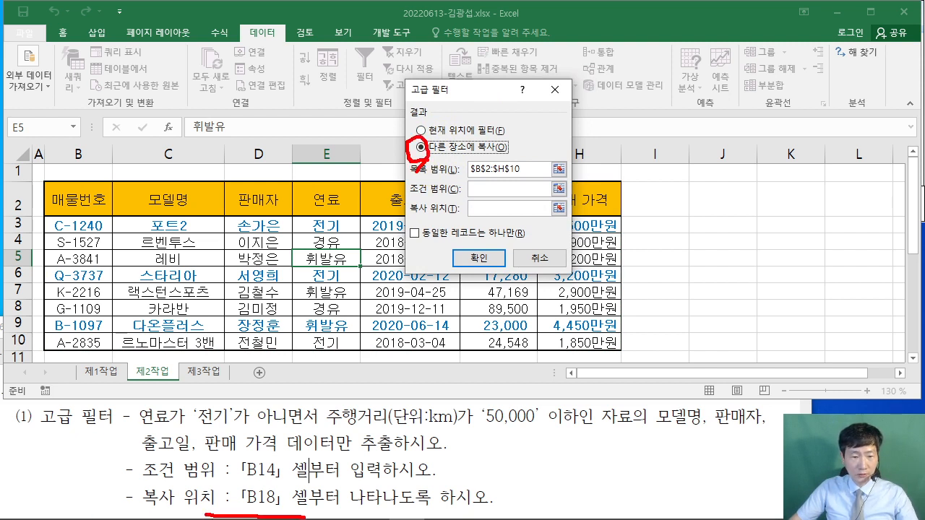
key("Escape")
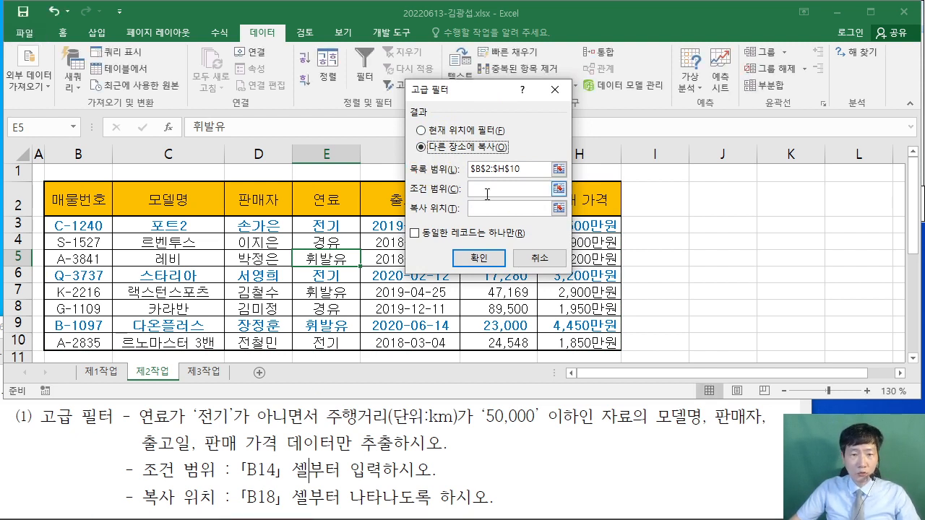
- Set criteria range B14:C15 and copy destination B18:E18, then run the filter
left_click(486, 192)
scroll(228, 226, "down", 3)
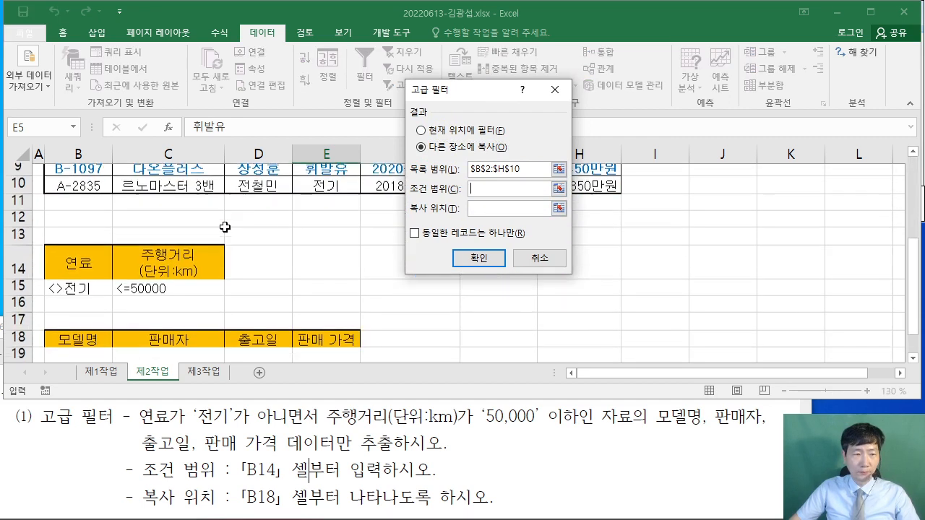
left_click_drag(55, 249, 183, 277)
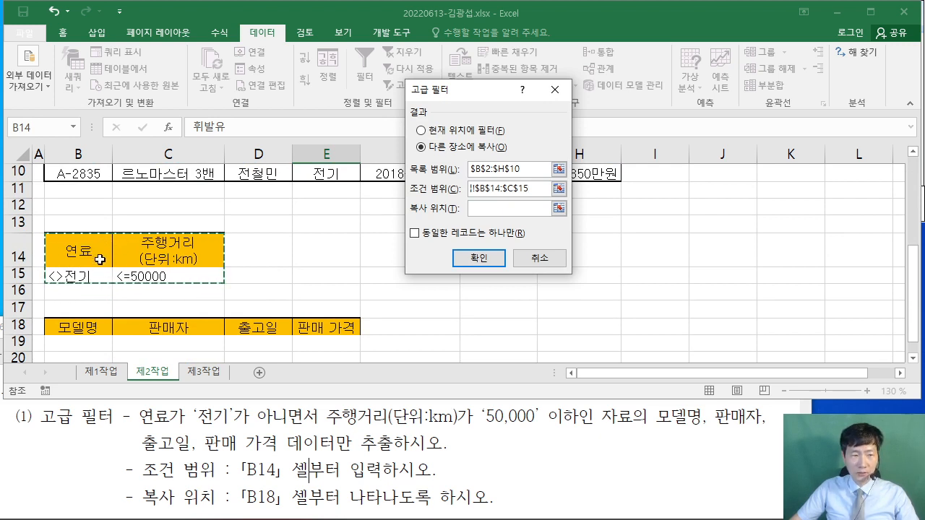
left_click(505, 208)
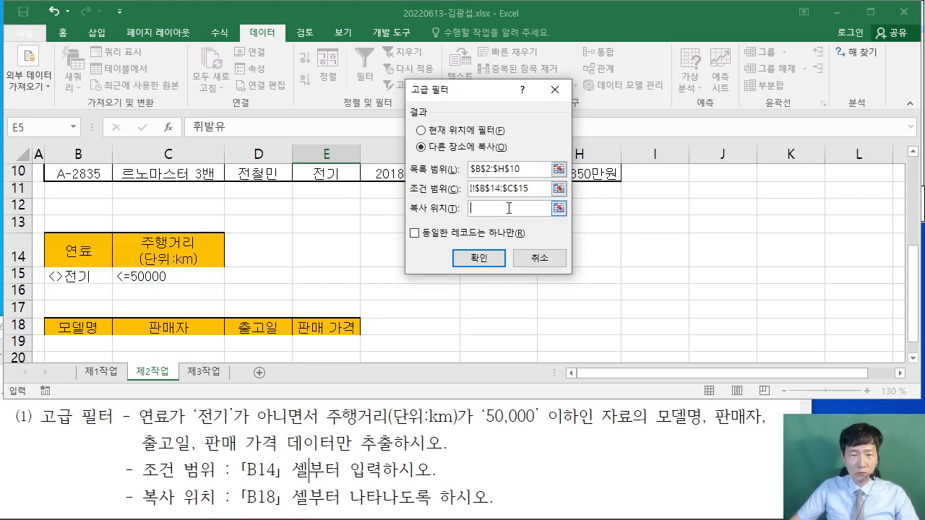
scroll(278, 220, "down", 1)
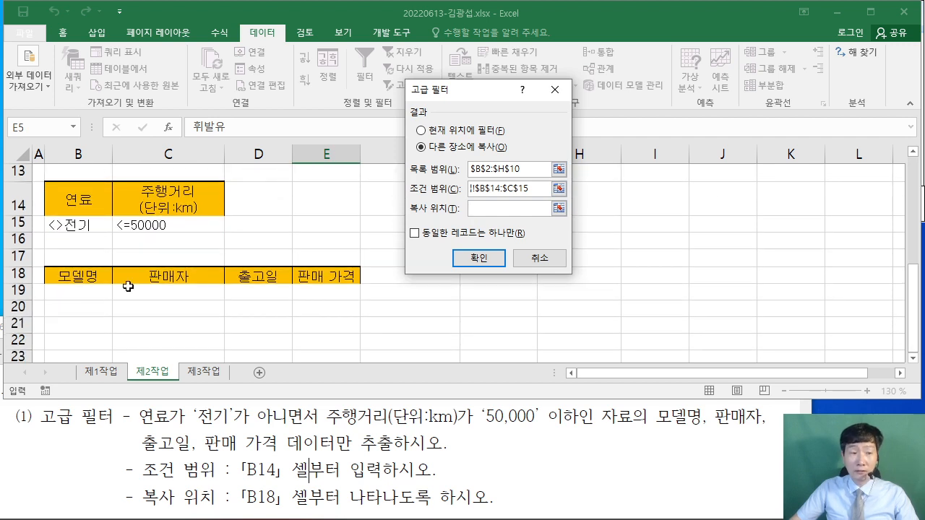
left_click_drag(55, 277, 339, 275)
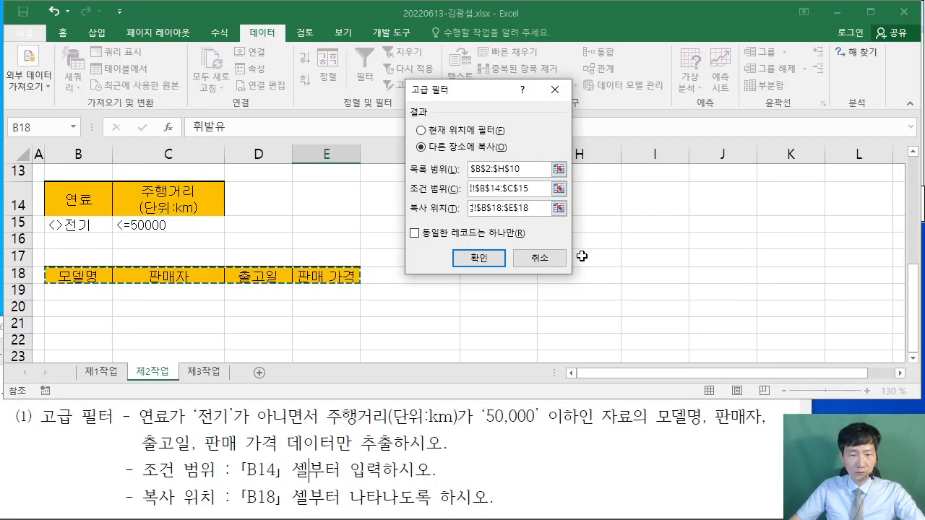
left_click(479, 258)
scroll(471, 277, "down", 4)
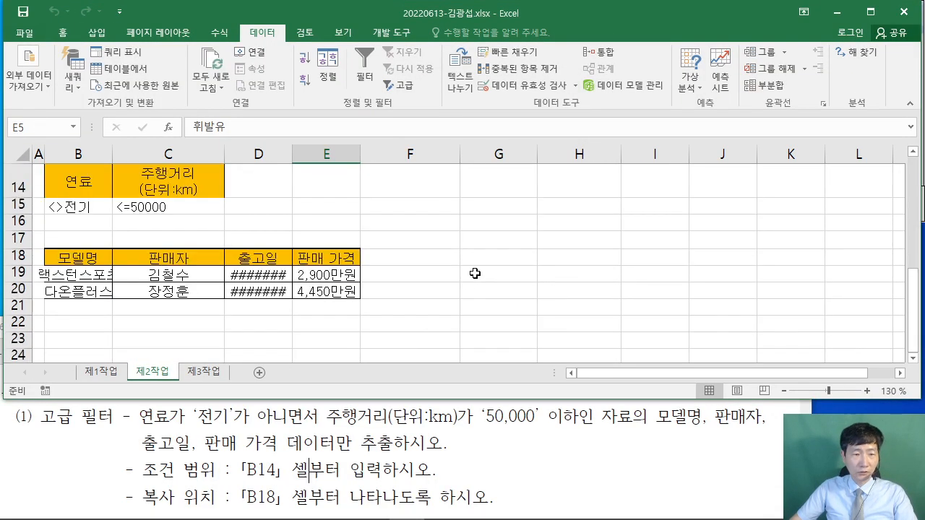
- Widen columns D and B so dates and model names like 액스턴스포츠 and 다온플러스 show fully
mouse_move(291, 160)
left_mouse_down()
mouse_move(299, 150)
mouse_move(309, 159)
left_mouse_up()
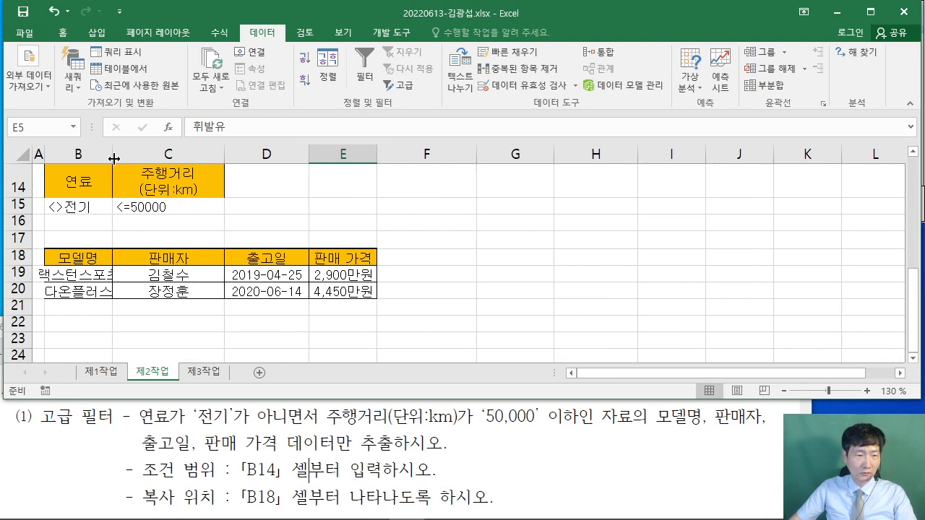
left_click_drag(114, 158, 135, 152)
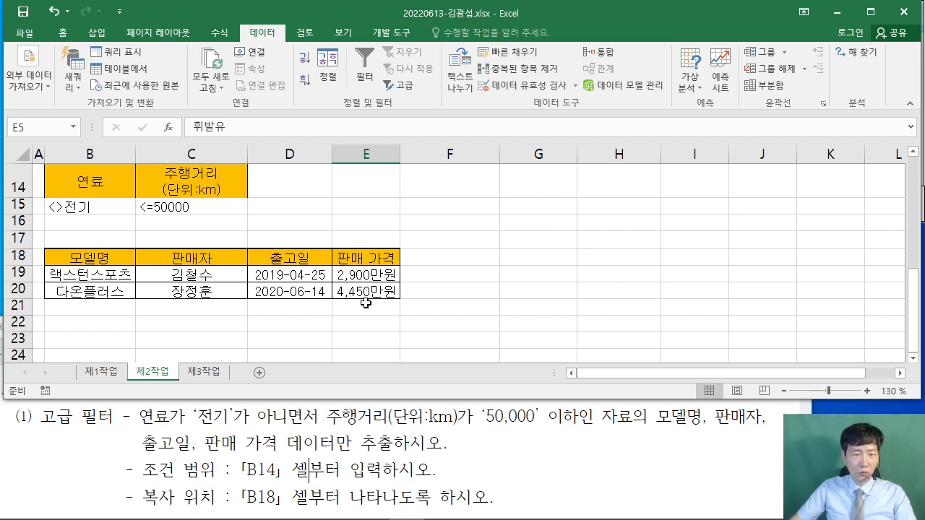
left_click(457, 302)
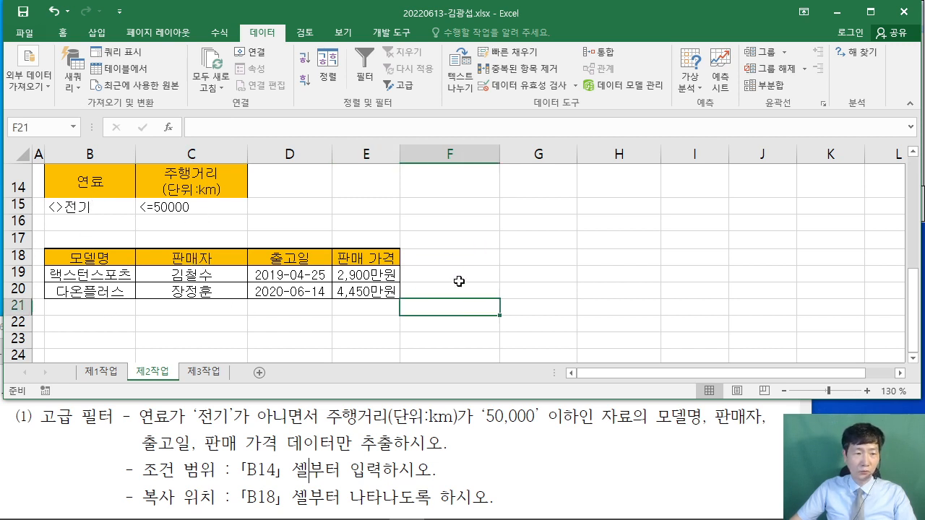
scroll(461, 281, "up", 4)
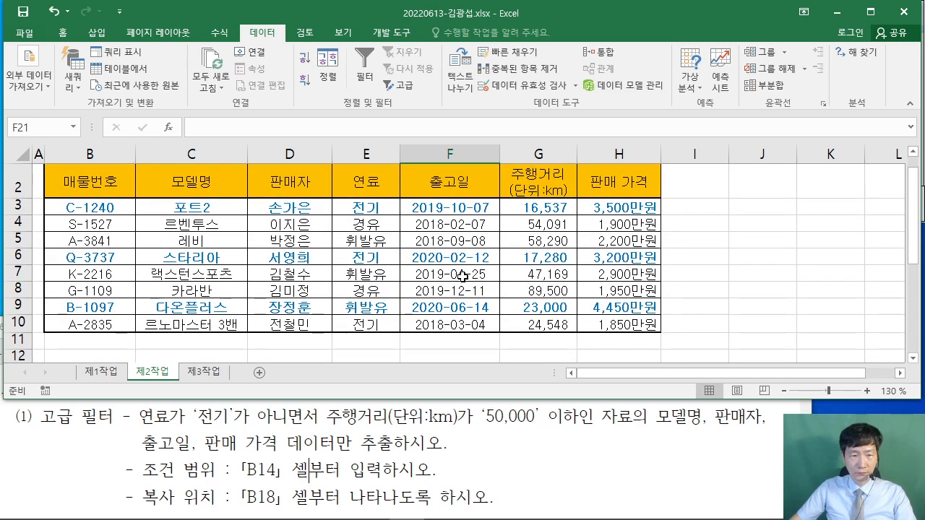
scroll(462, 275, "down", 5)
scroll(466, 274, "up", 1)
left_click(553, 268)
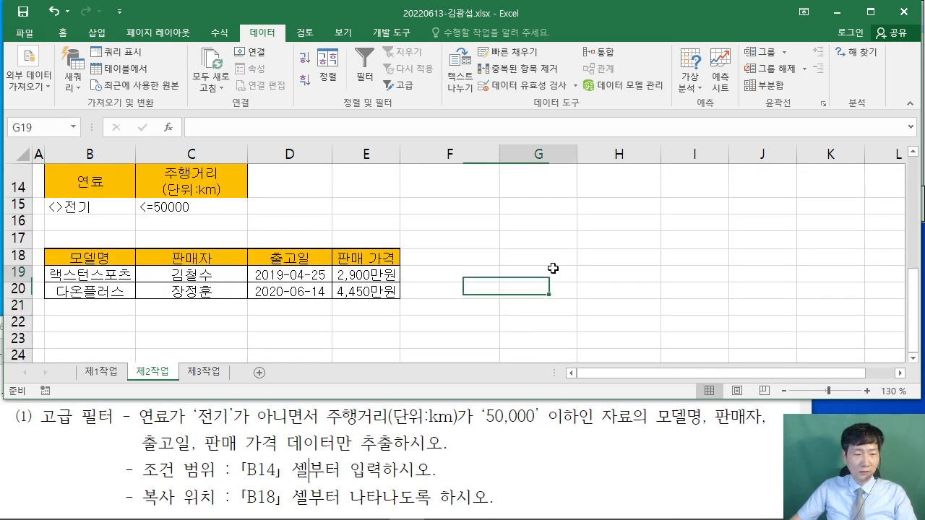
- Read table-formatting condition (2) in the PDF, then select the filter results B18:E20
left_click(695, 465)
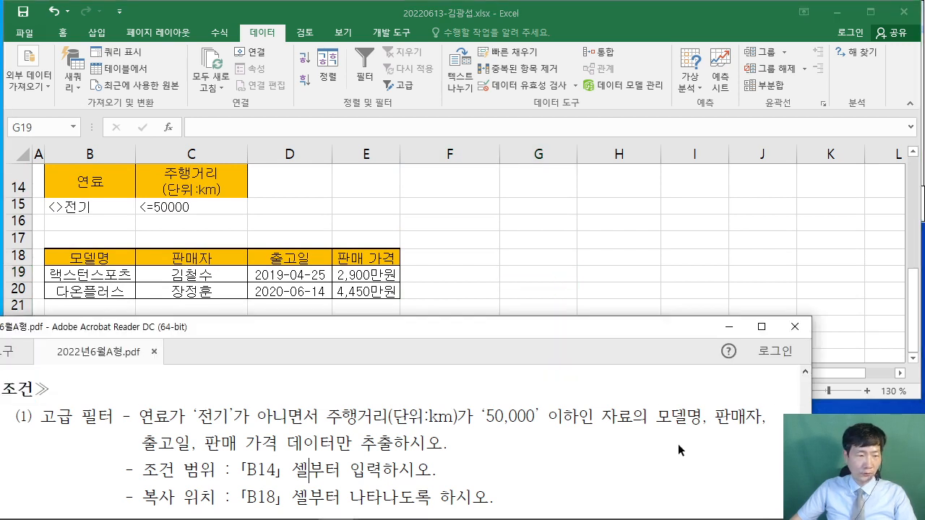
scroll(678, 445, "down", 1)
scroll(683, 443, "up", 3)
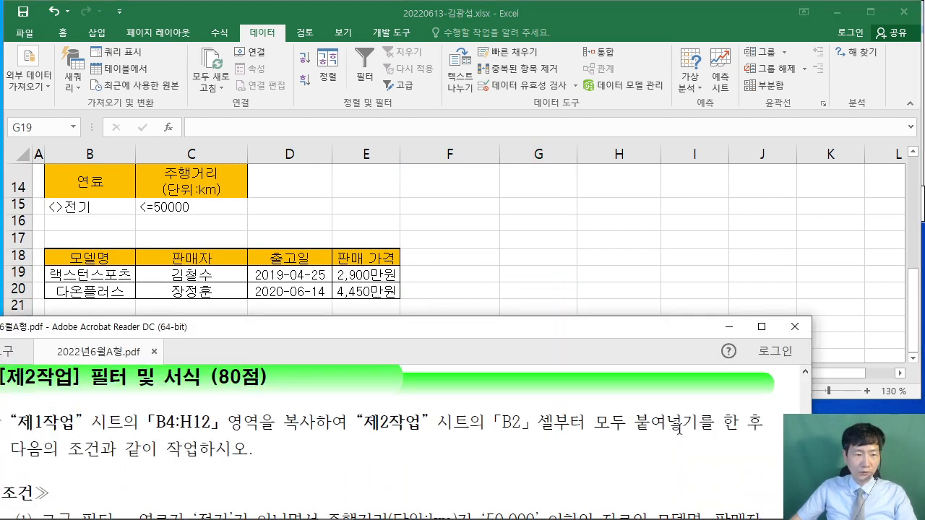
scroll(688, 439, "down", 1)
scroll(687, 439, "down", 5)
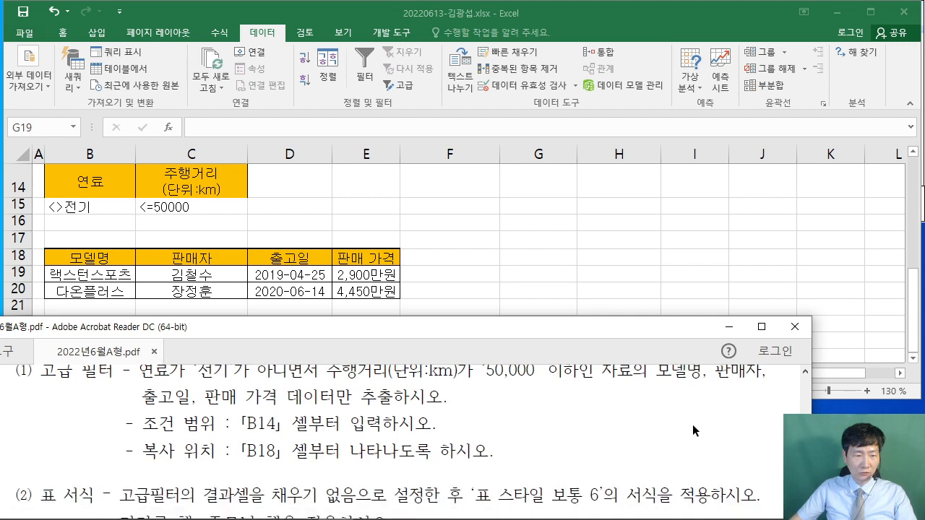
scroll(692, 430, "up", 1)
scroll(692, 429, "down", 1)
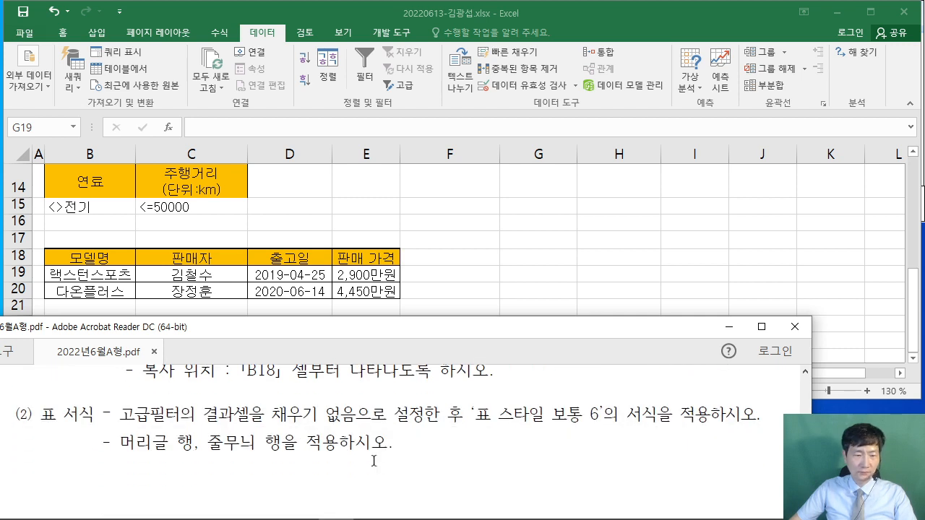
left_click(551, 260)
left_click_drag(78, 260, 347, 292)
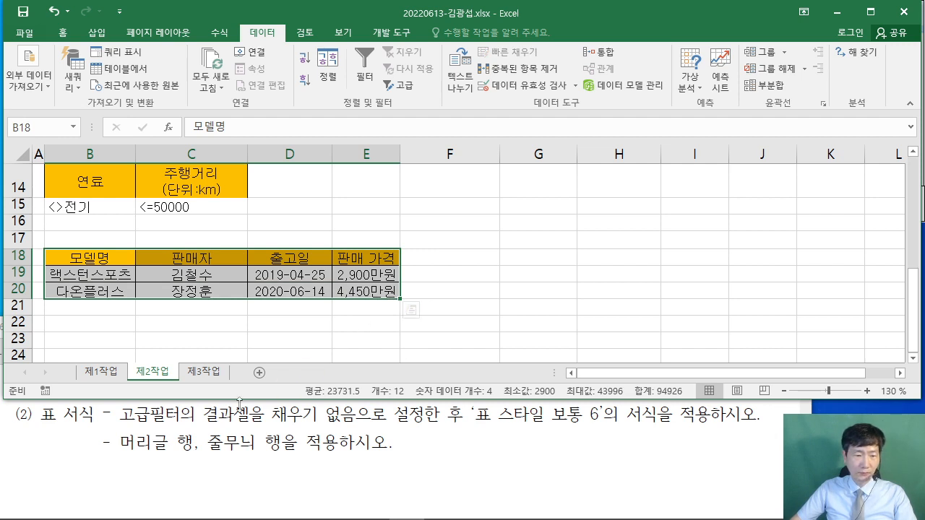
- Set the fill of B18:E20 to No Fill
left_click(63, 34)
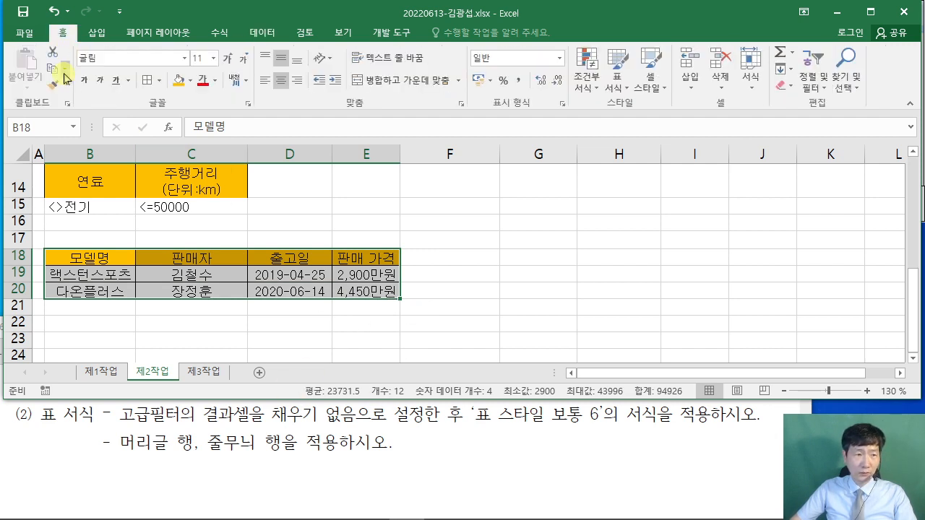
left_click(189, 85)
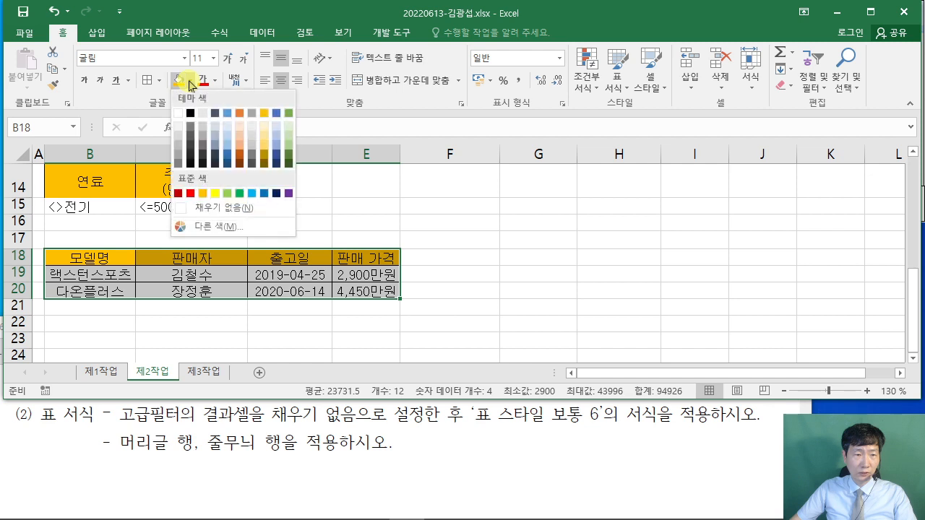
left_click(205, 208)
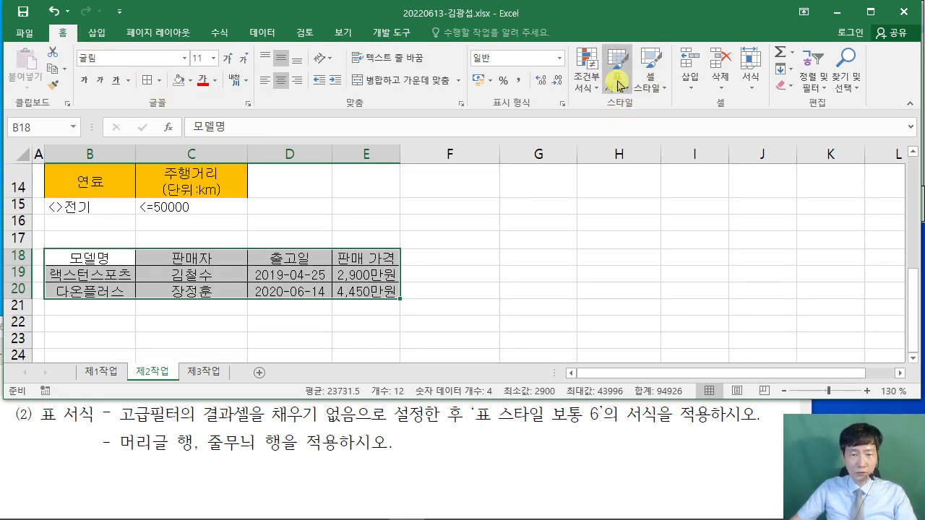
- Format B18:E20 as a table in 표 스타일 보통 6 and widen columns D and E
left_click(621, 83)
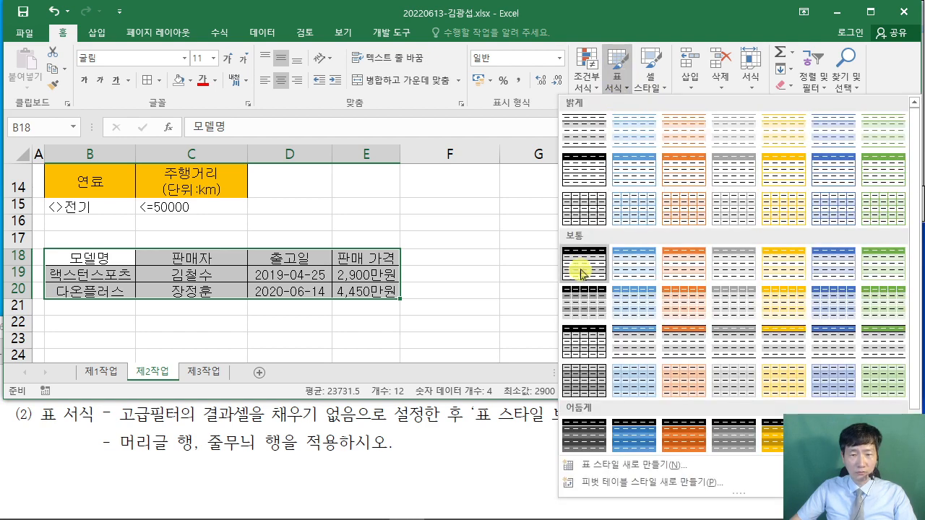
left_click(828, 275)
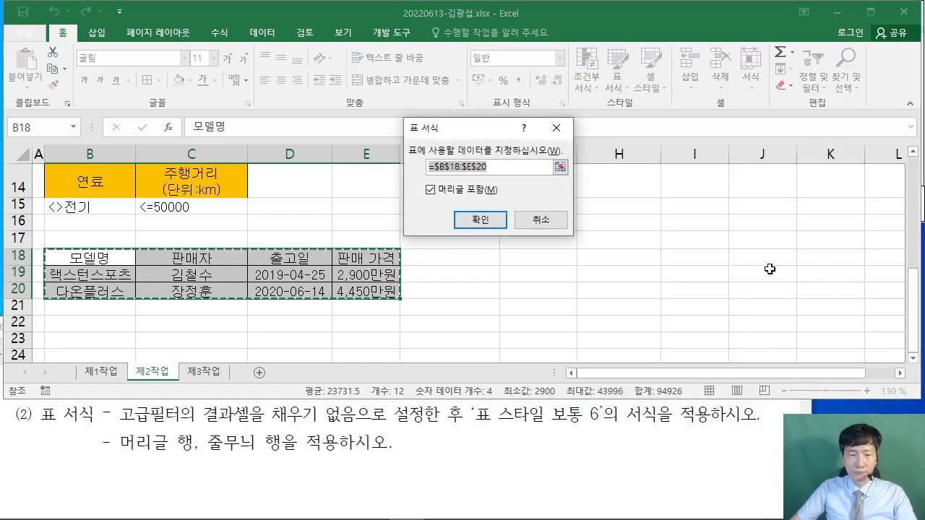
left_click(491, 221)
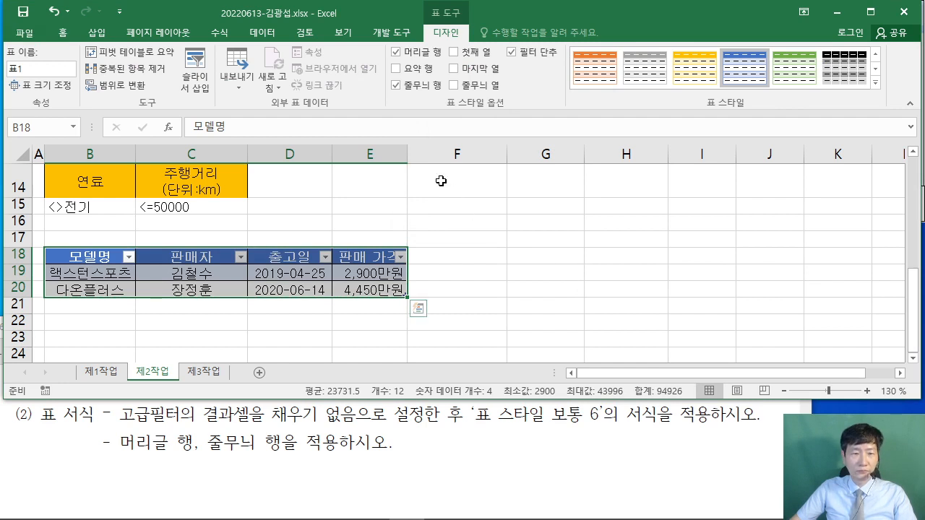
left_click_drag(407, 154, 418, 155)
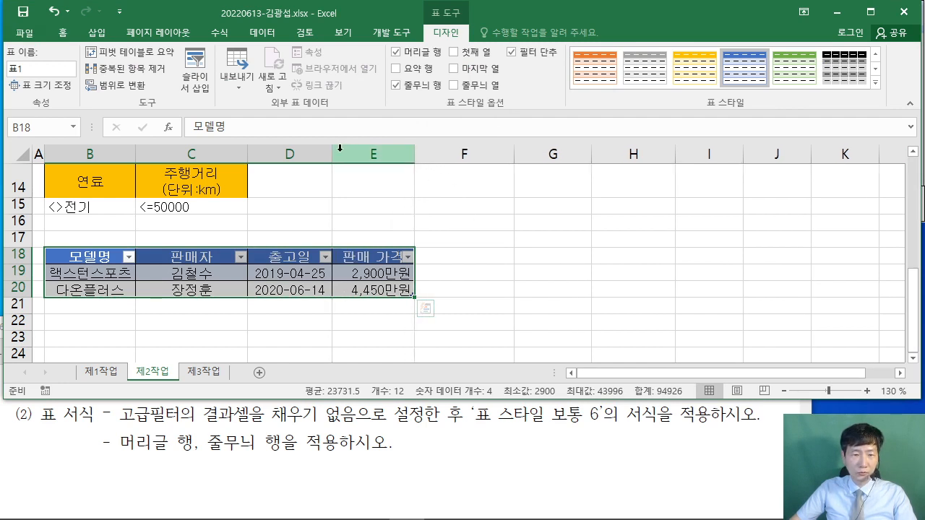
left_click_drag(332, 154, 337, 154)
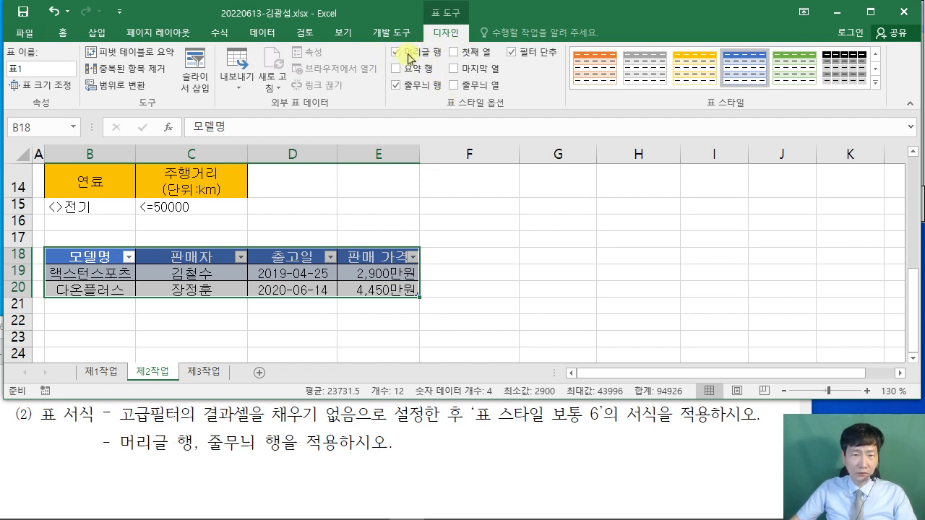
left_click(590, 294)
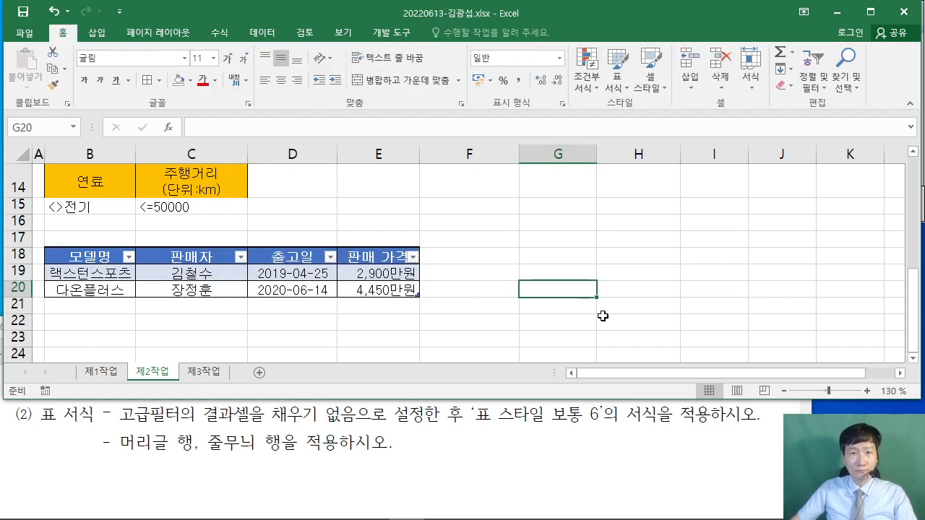
- Scroll the task PDF down to the [제3작업] 피벗테이블 (80점) instructions
left_click(649, 456)
scroll(658, 456, "up", 5)
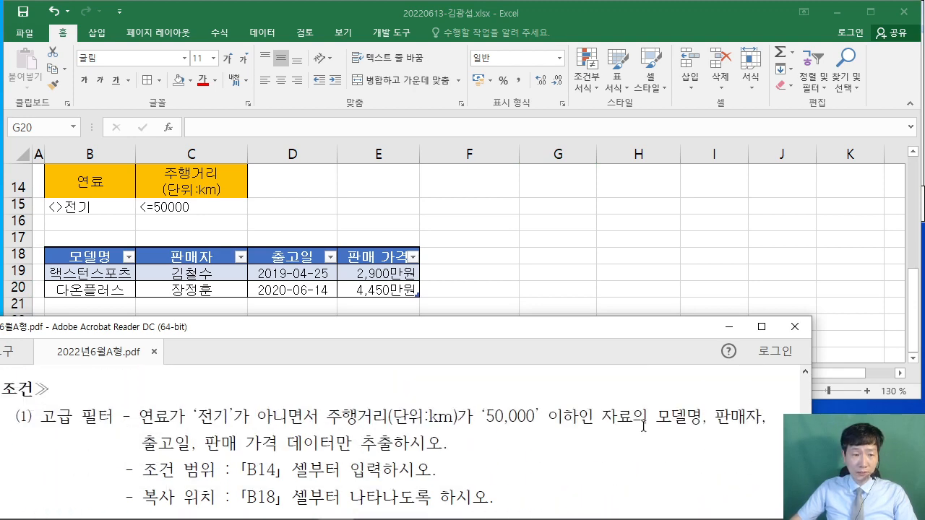
scroll(646, 428, "up", 3)
scroll(649, 431, "down", 6)
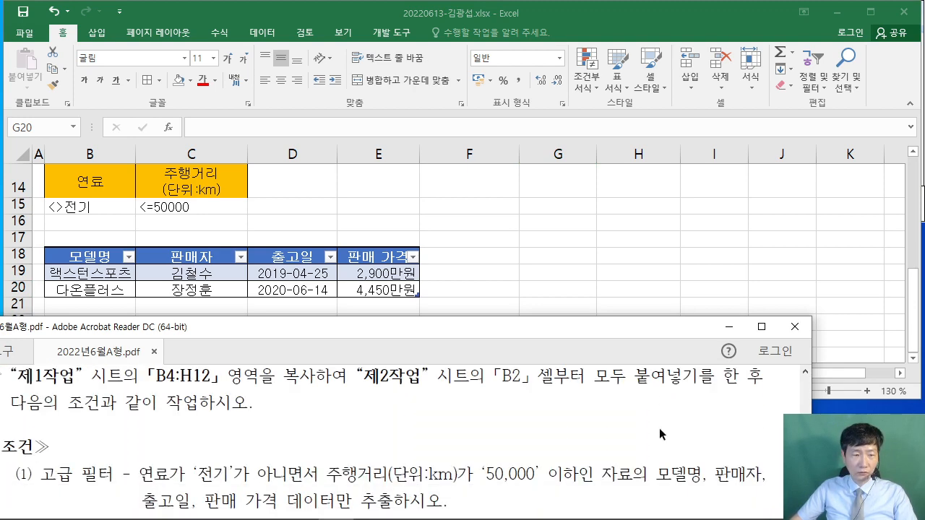
scroll(678, 417, "down", 5)
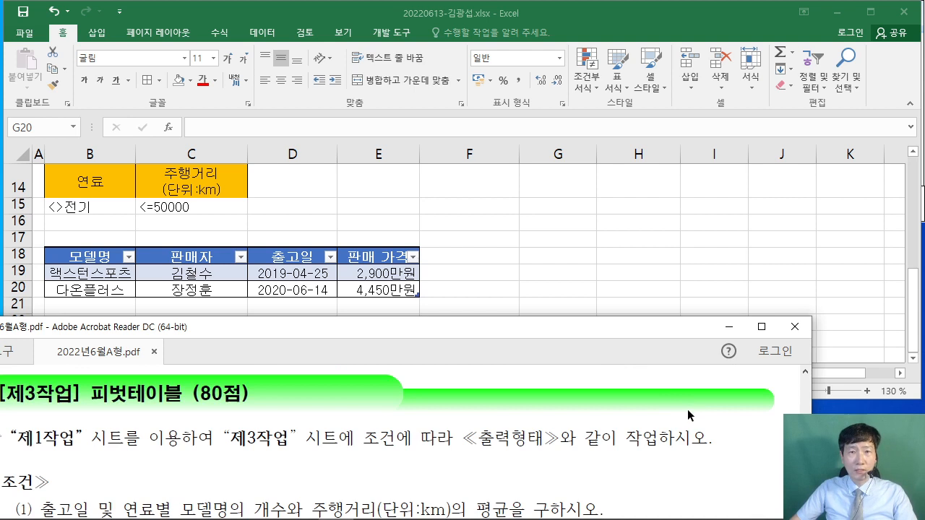
left_click_drag(456, 328, 486, 324)
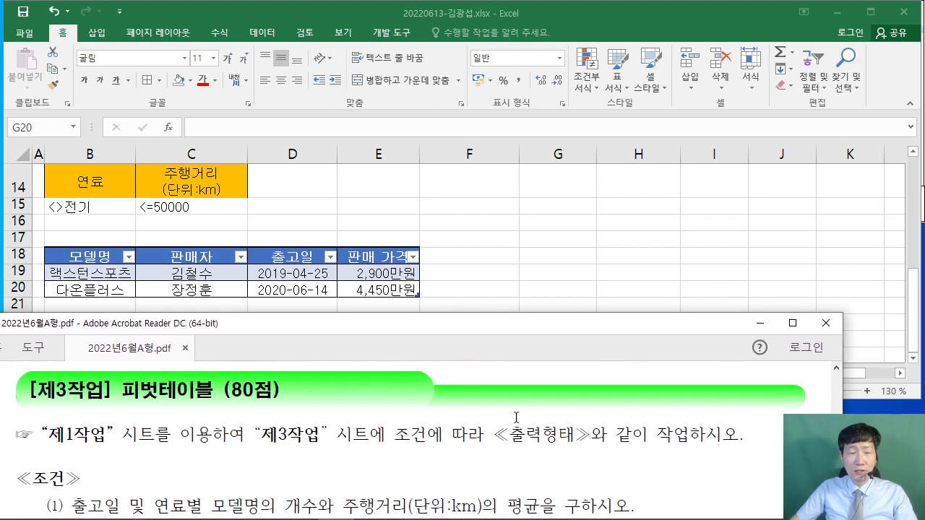
left_click_drag(425, 134, 452, 130)
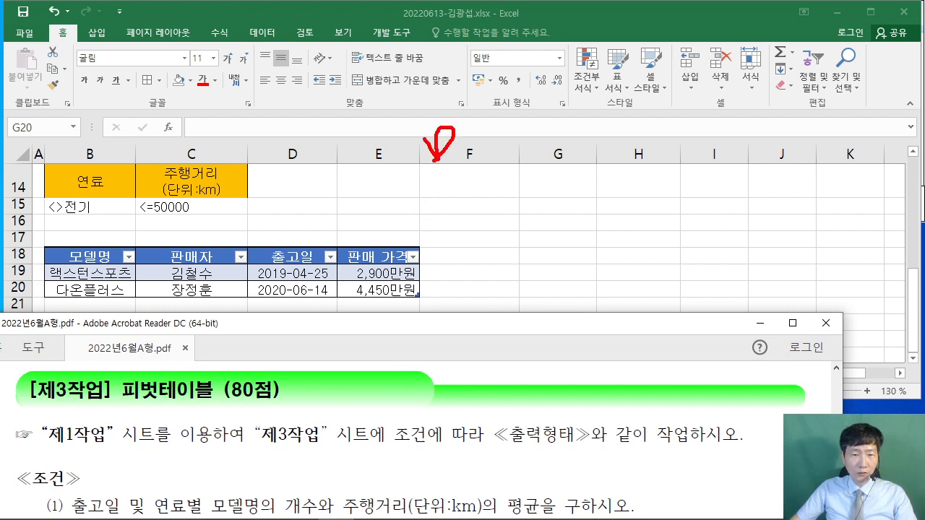
left_click_drag(503, 164, 518, 161)
left_click_drag(488, 169, 488, 177)
left_click_drag(475, 187, 510, 174)
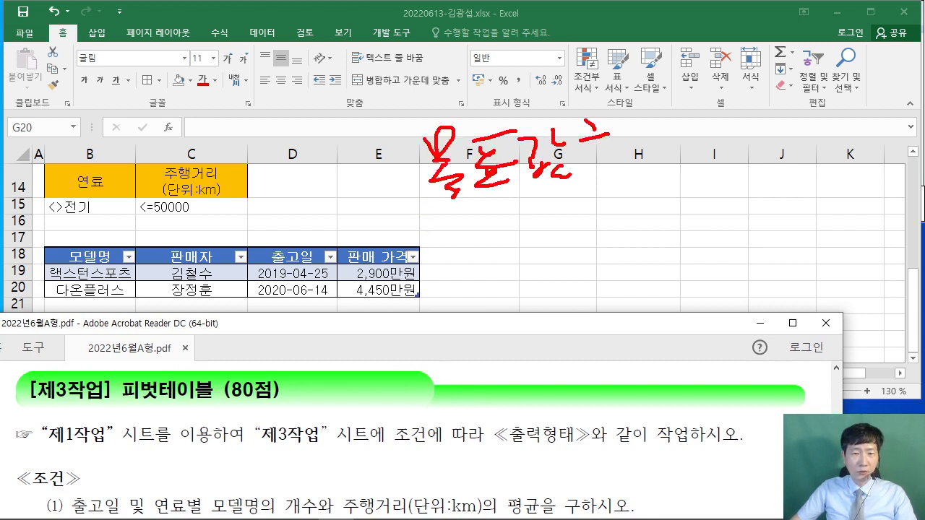
left_click_drag(597, 170, 628, 164)
left_click_drag(609, 168, 635, 176)
left_click_drag(666, 127, 676, 177)
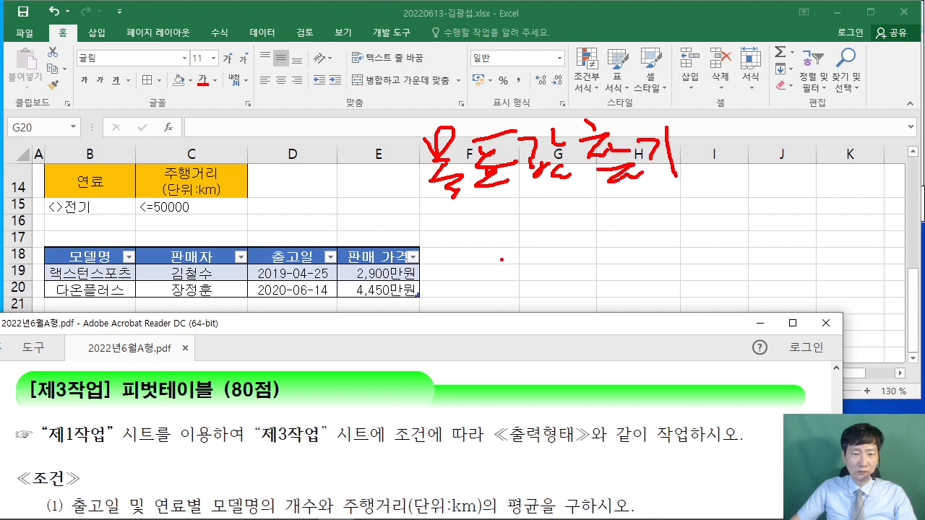
mouse_move(731, 116)
left_mouse_down()
mouse_move(716, 155)
mouse_move(744, 172)
left_mouse_up()
mouse_move(808, 112)
left_mouse_down()
mouse_move(802, 137)
mouse_move(815, 153)
left_mouse_up()
mouse_move(831, 134)
left_mouse_down()
mouse_move(858, 110)
mouse_move(896, 120)
left_mouse_up()
left_click_drag(852, 142, 859, 153)
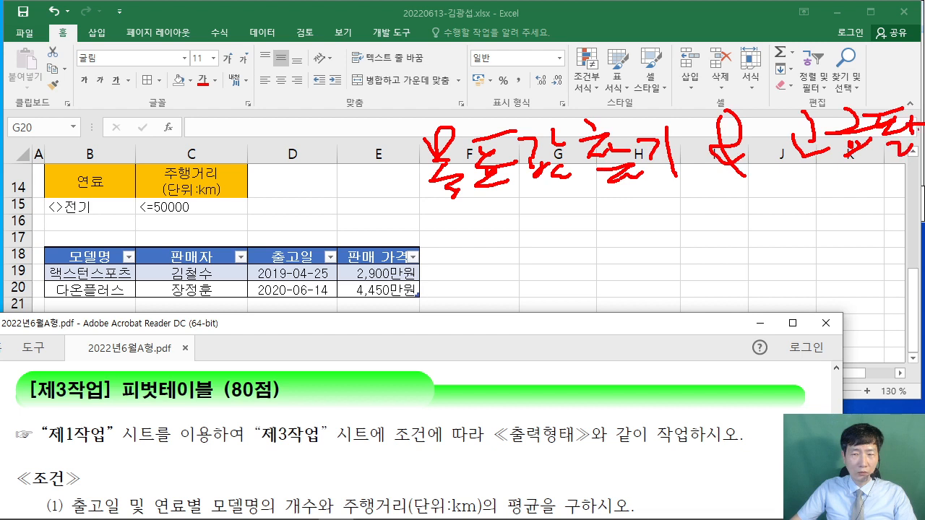
mouse_move(435, 253)
left_mouse_down()
mouse_move(517, 234)
mouse_move(509, 286)
left_mouse_up()
mouse_move(527, 231)
left_mouse_down()
mouse_move(551, 268)
mouse_move(597, 229)
left_mouse_up()
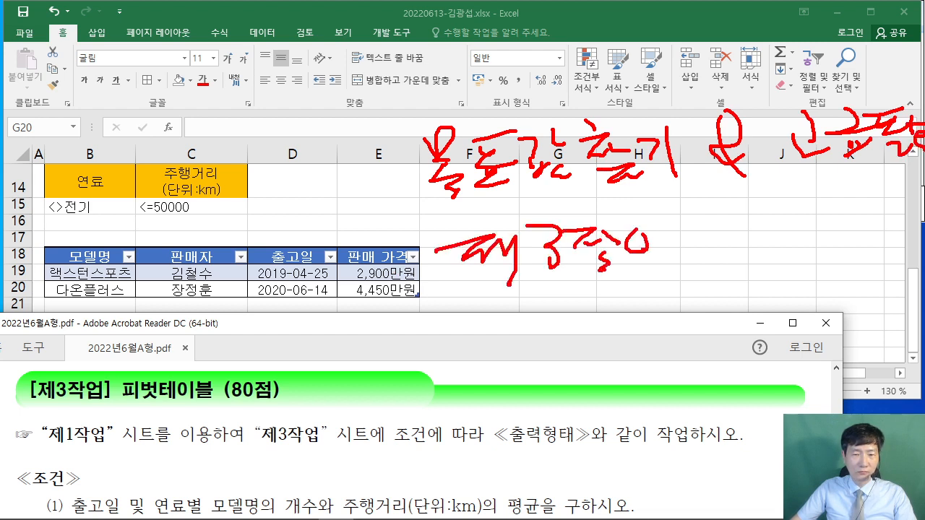
left_click_drag(661, 228, 662, 257)
left_click_drag(640, 255, 665, 261)
mouse_move(471, 296)
left_mouse_down()
mouse_move(499, 288)
mouse_move(498, 322)
left_mouse_up()
mouse_move(494, 312)
left_mouse_down()
mouse_move(536, 318)
mouse_move(546, 338)
left_mouse_up()
mouse_move(547, 302)
left_mouse_down()
mouse_move(613, 291)
mouse_move(613, 315)
left_mouse_up()
left_click_drag(599, 321, 639, 331)
left_click(649, 295)
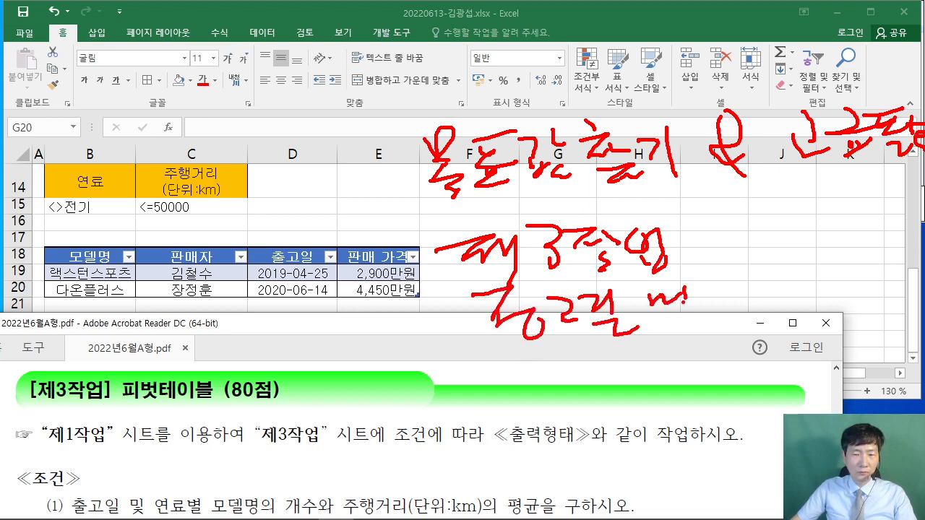
left_click_drag(741, 283, 745, 290)
left_click_drag(756, 268, 757, 281)
left_click_drag(748, 286, 761, 278)
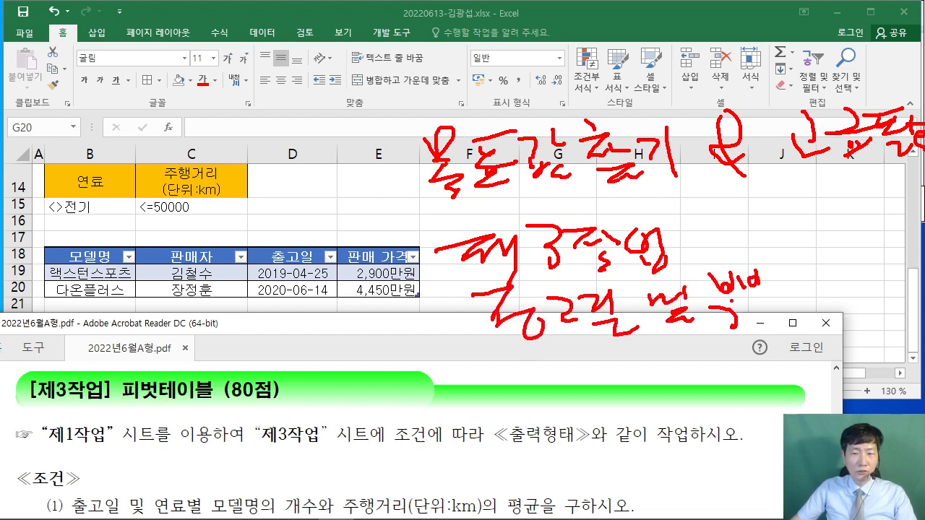
left_click_drag(730, 311, 755, 295)
left_click_drag(741, 305, 765, 305)
left_click_drag(771, 272, 781, 265)
left_click_drag(773, 277, 804, 306)
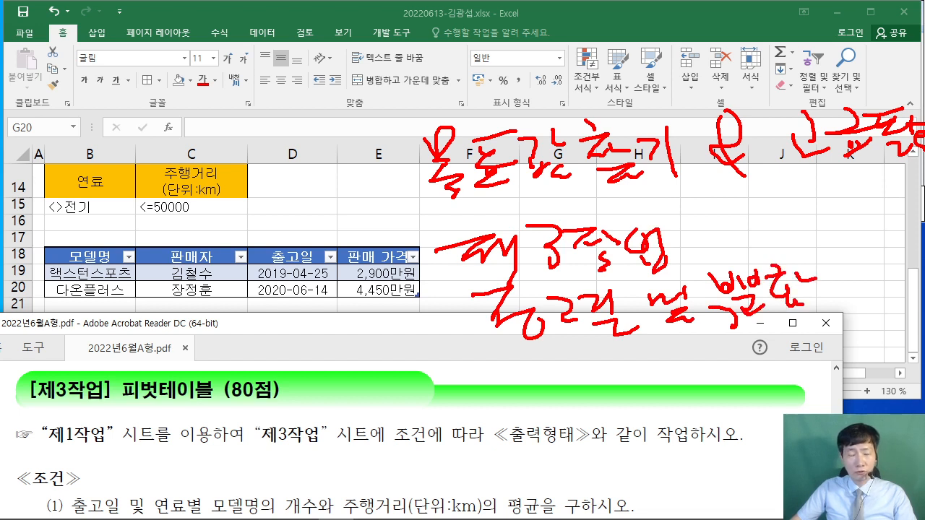
left_click_drag(171, 35, 165, 79)
left_click_drag(201, 63, 250, 77)
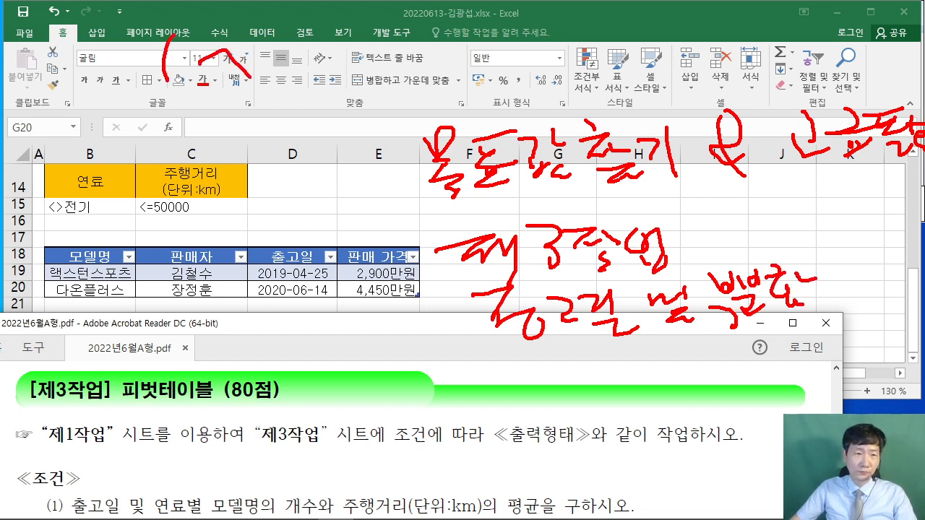
left_click_drag(356, 34, 334, 79)
mouse_move(133, 106)
left_mouse_down()
mouse_move(186, 107)
mouse_move(254, 133)
left_mouse_up()
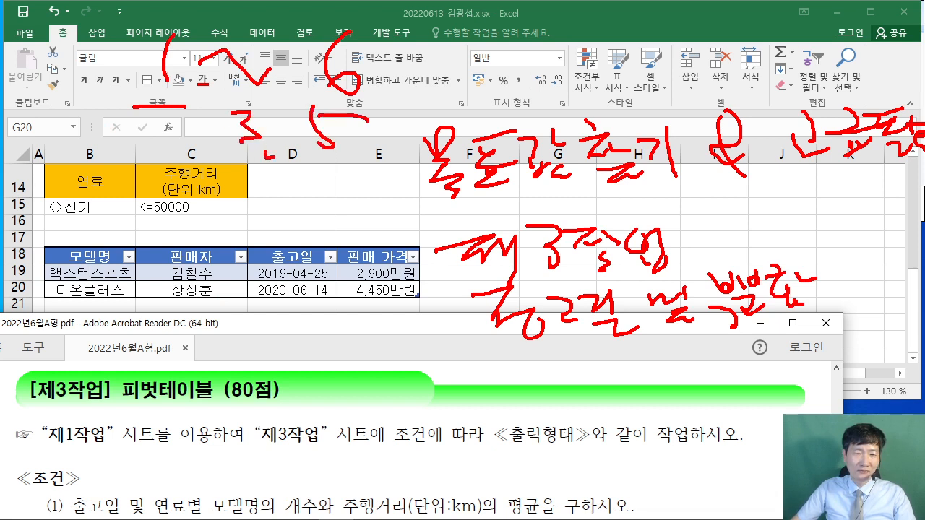
left_click_drag(412, 295, 305, 157)
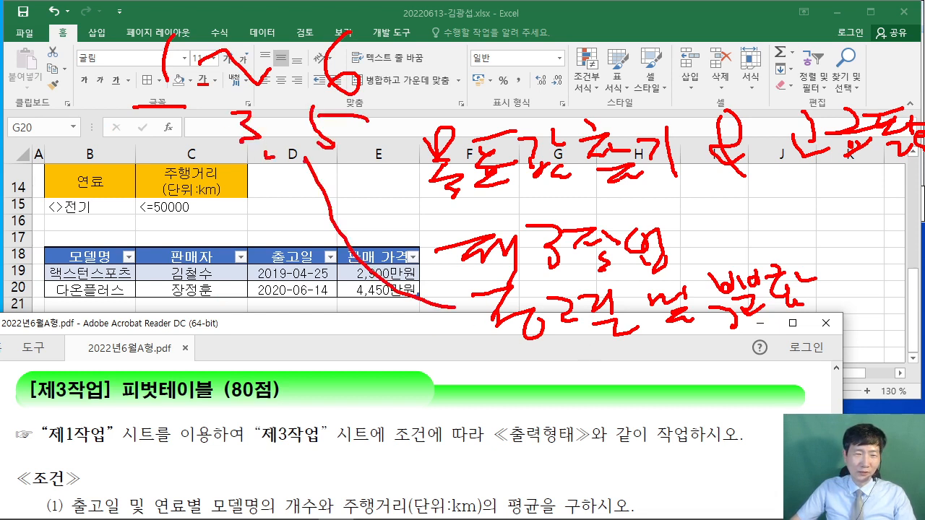
left_click_drag(161, 215, 206, 263)
left_click_drag(237, 211, 271, 236)
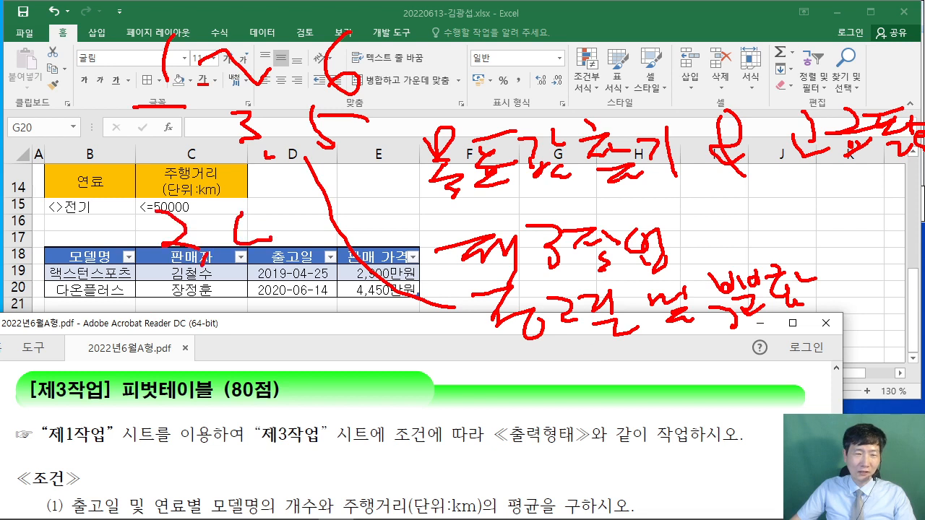
left_click_drag(329, 206, 316, 244)
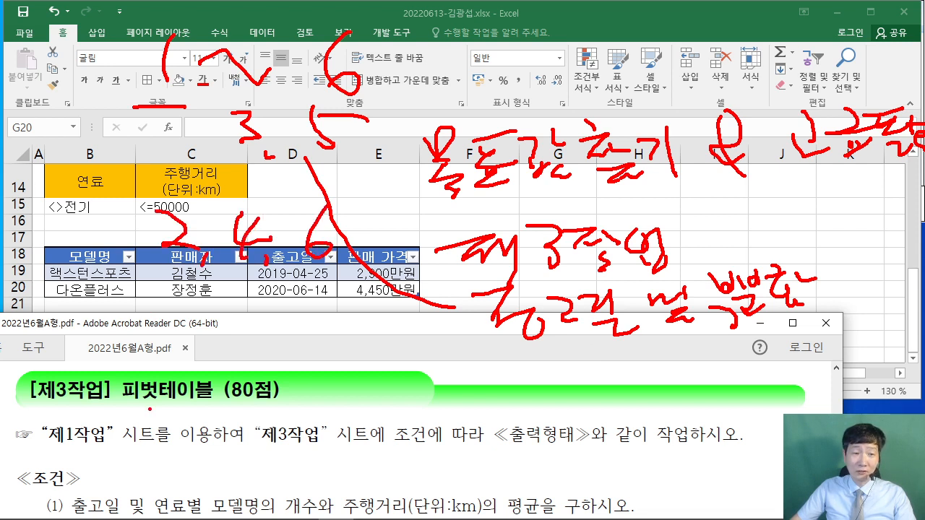
left_click_drag(123, 406, 291, 409)
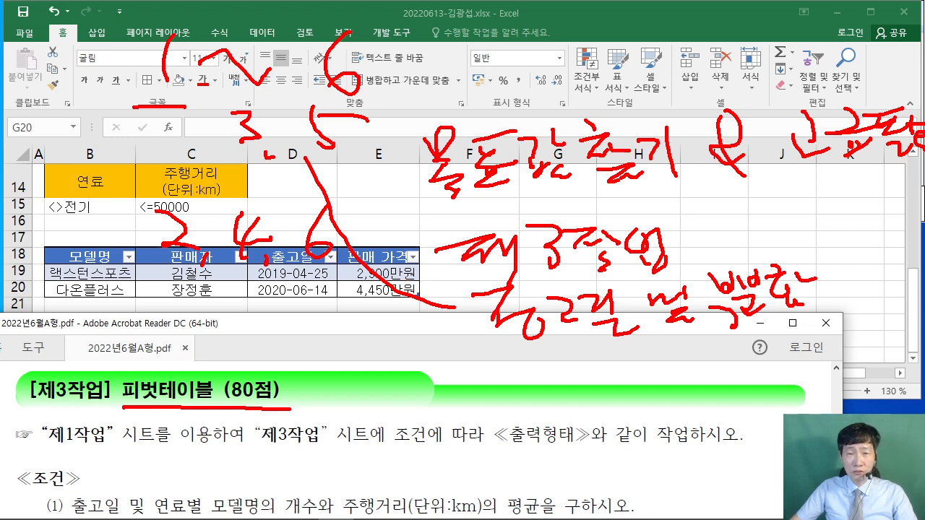
key("Escape")
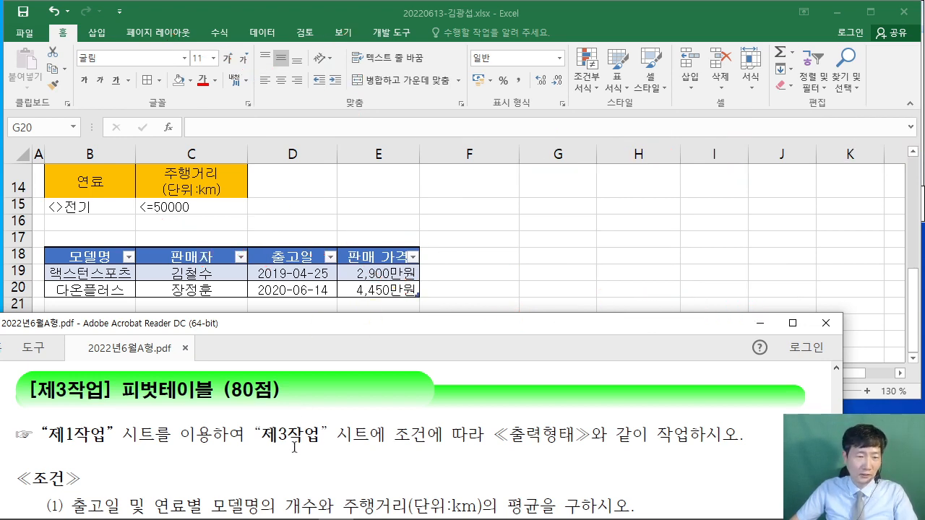
- Read further down the PDF task conditions and make the Acrobat window taller
scroll(294, 447, "down", 1)
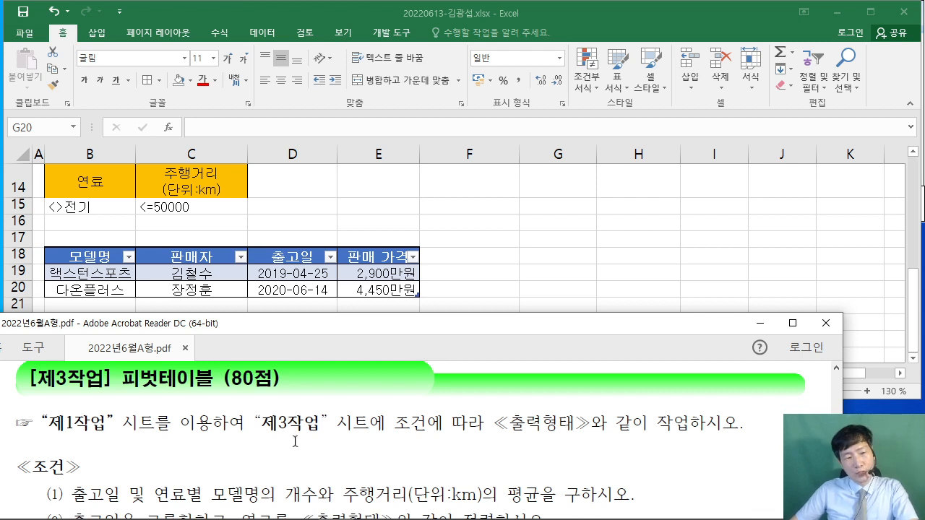
left_click(292, 442)
left_click_drag(119, 425, 729, 430)
left_click(535, 456)
scroll(535, 456, "down", 2)
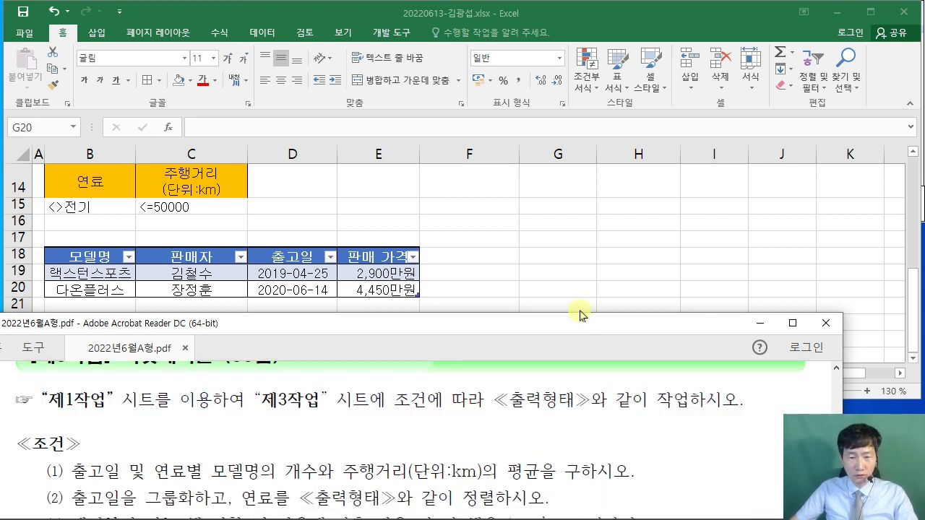
left_click_drag(581, 315, 581, 274)
- Show Excel's 제1작업 sheet with the ribbon collapsed and the Insert tab pinned open
left_click(509, 238)
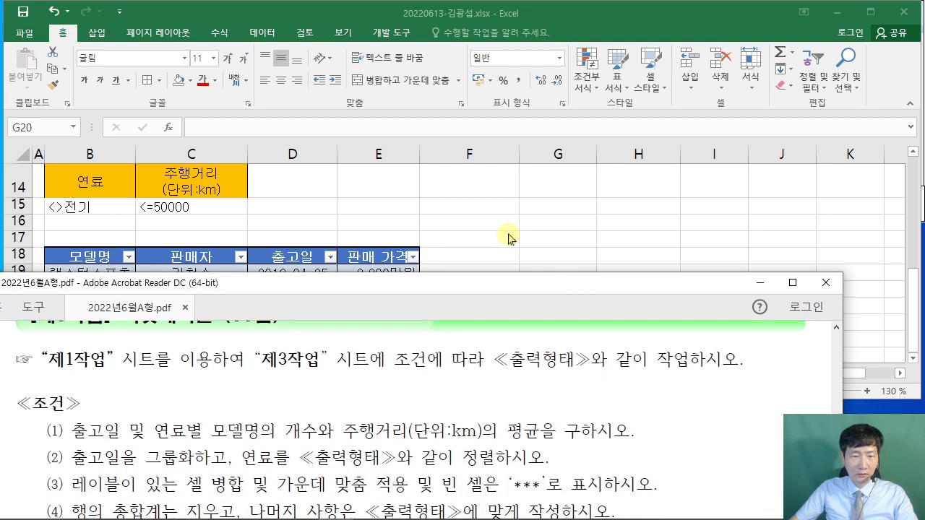
left_click(99, 377)
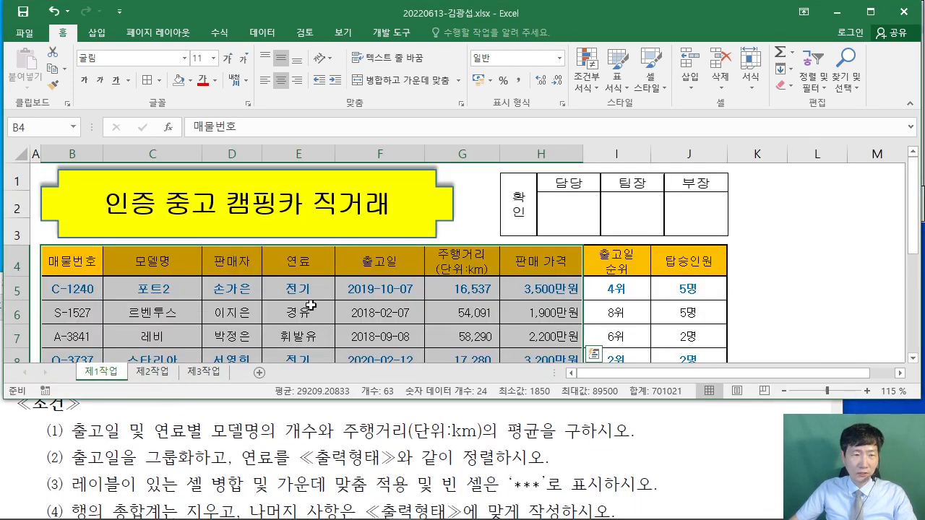
double_click(63, 34)
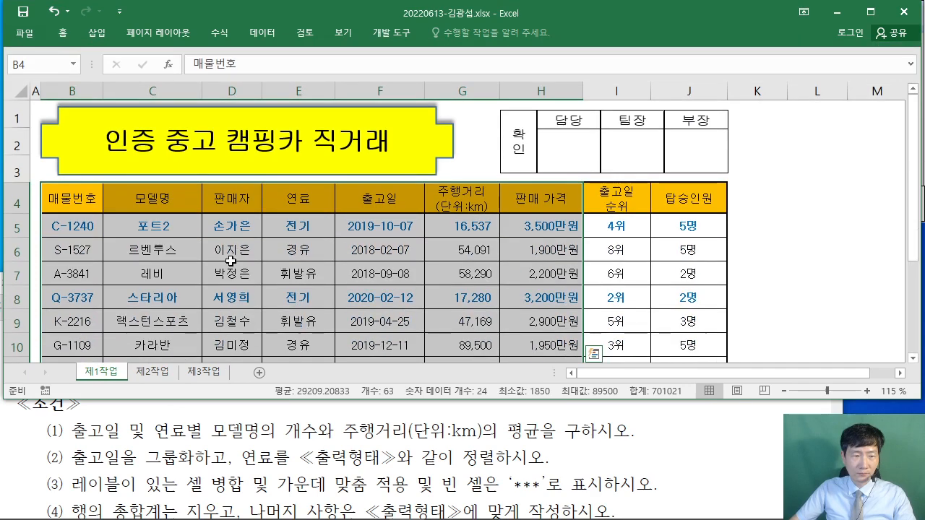
scroll(266, 258, "down", 1)
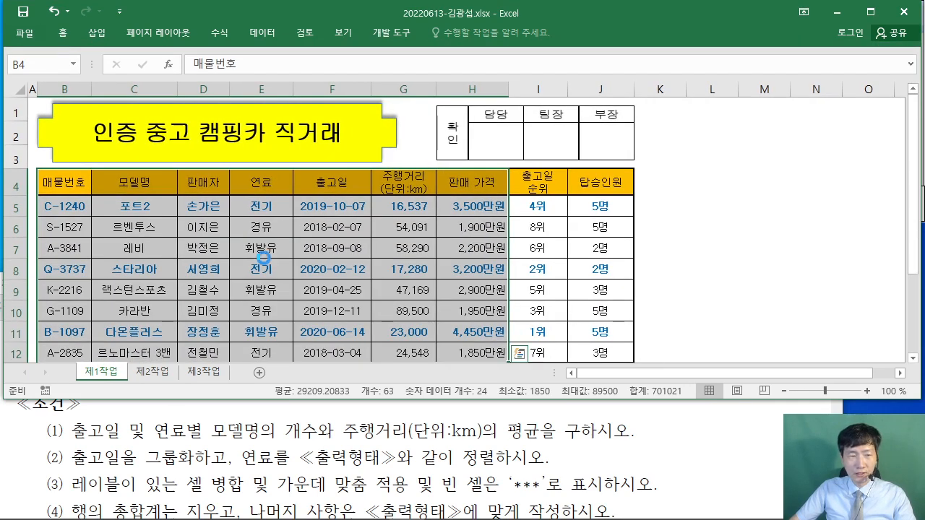
scroll(262, 257, "down", 1)
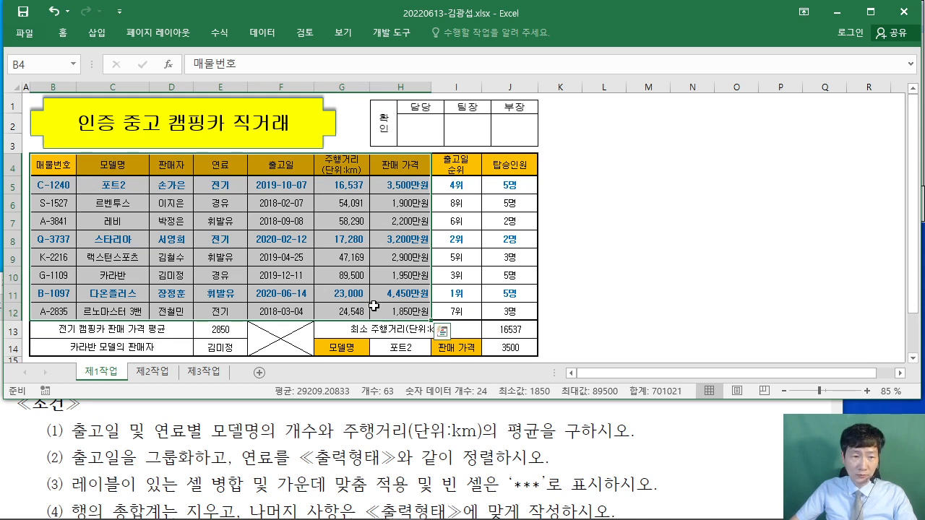
double_click(96, 33)
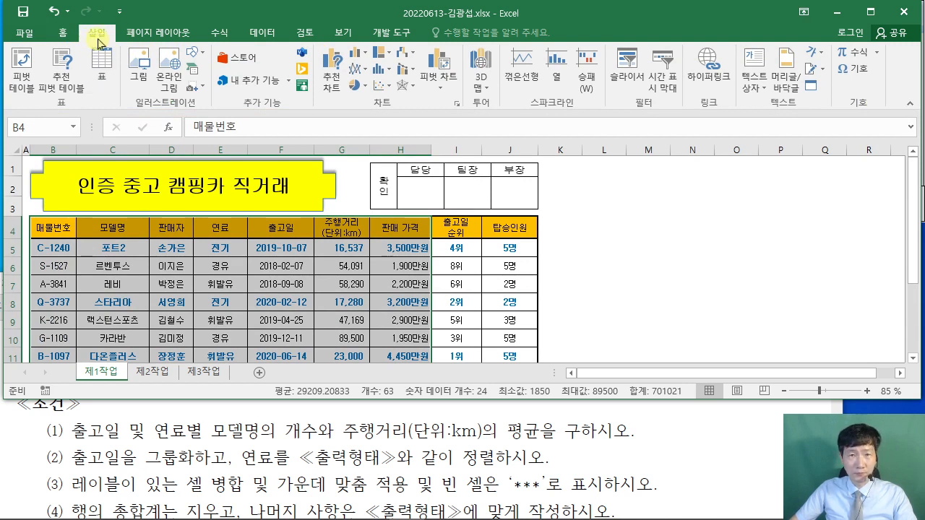
- Mark the source range B4:H12 and start a PivotTable from it
mouse_move(286, 247)
left_mouse_down()
mouse_move(271, 207)
mouse_move(285, 252)
left_mouse_up()
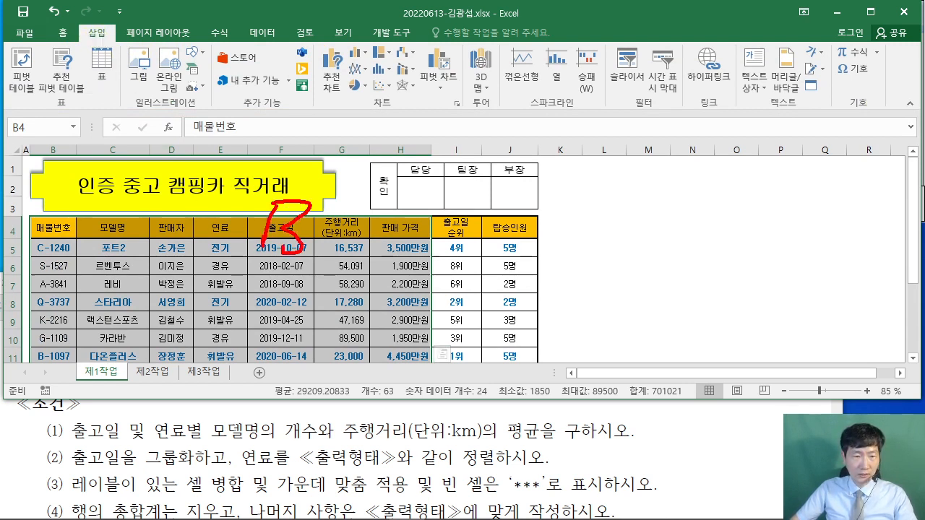
left_click_drag(335, 196, 360, 237)
left_click_drag(354, 199, 345, 243)
mouse_move(471, 193)
left_mouse_down()
mouse_move(460, 241)
mouse_move(508, 217)
left_mouse_up()
left_click_drag(506, 190, 491, 256)
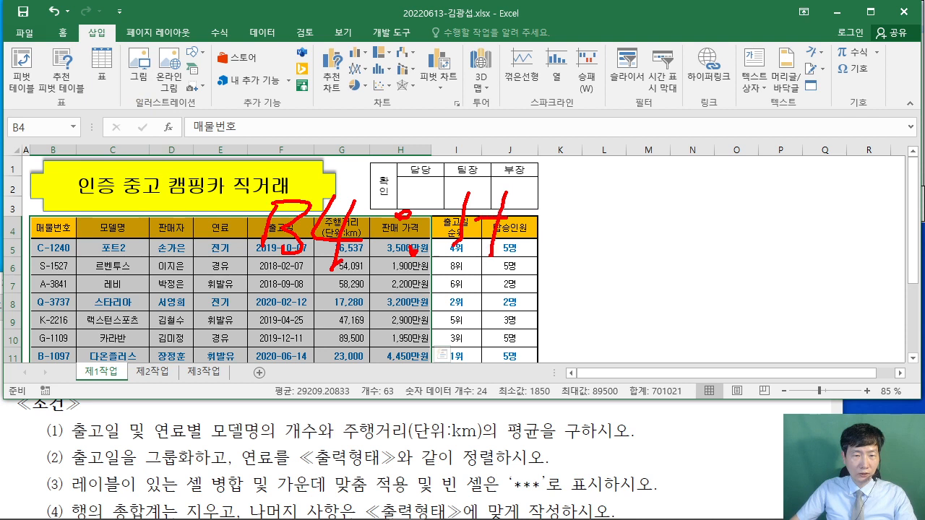
left_click_drag(534, 205, 526, 254)
left_click_drag(560, 209, 633, 247)
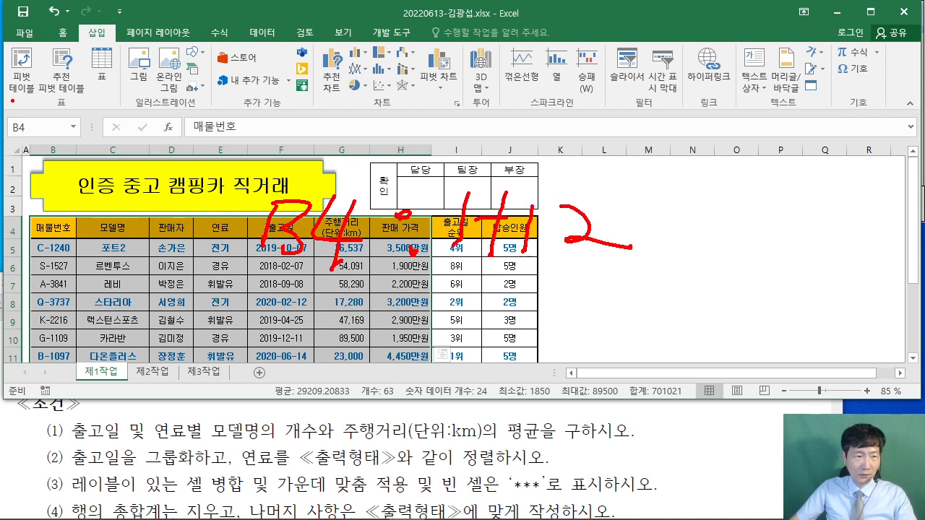
mouse_move(0, 45)
left_mouse_down()
mouse_move(40, 94)
mouse_move(31, 107)
mouse_move(66, 177)
left_mouse_up()
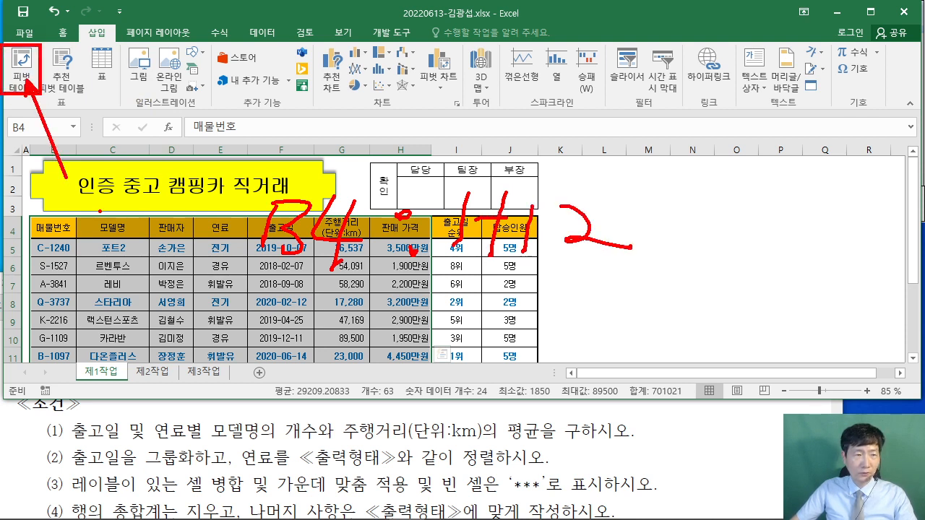
key("Escape")
left_click(22, 76)
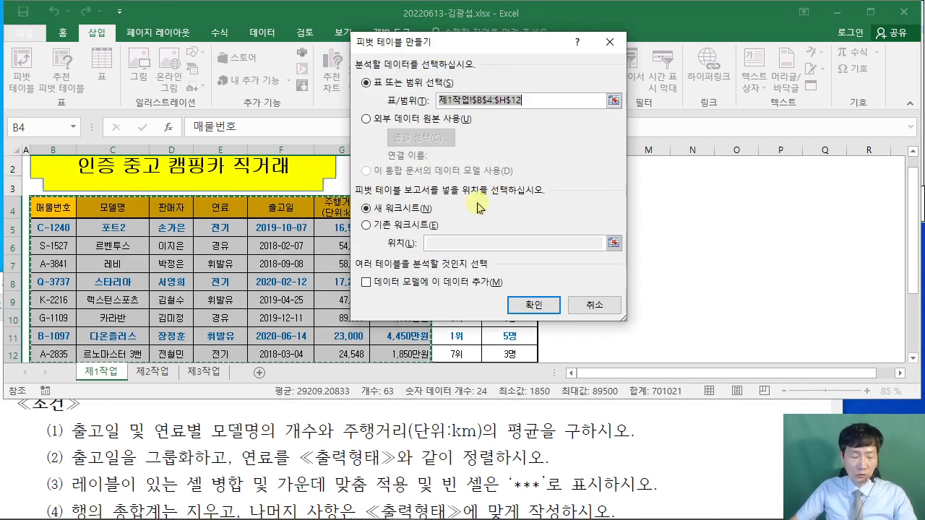
- Place the pivot table on the existing 제3작업 sheet at cell B2 and create it
left_click_drag(360, 218, 374, 237)
left_click_drag(295, 311, 361, 233)
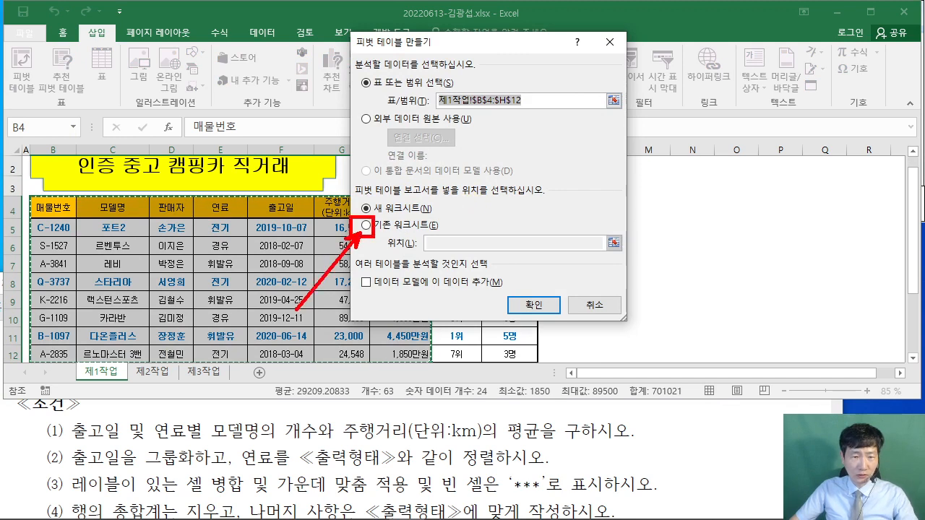
left_click(367, 225)
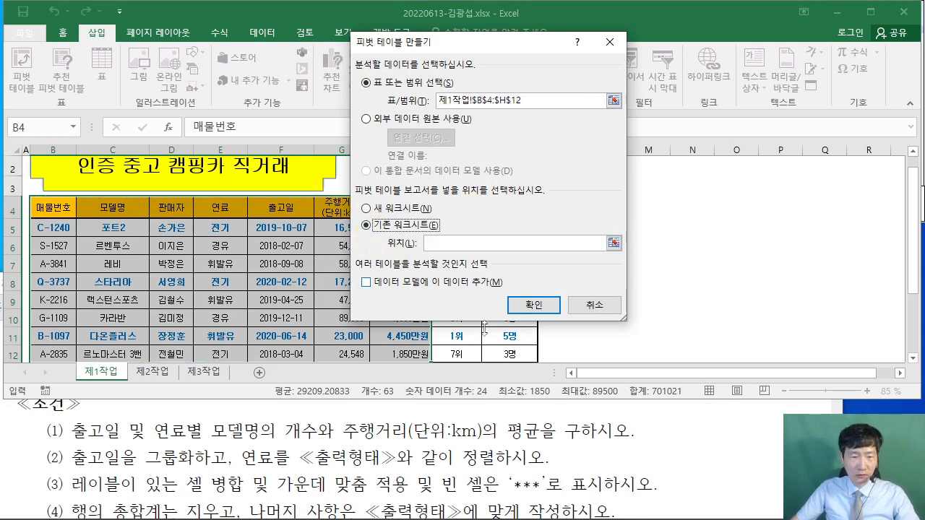
left_click(674, 441)
scroll(683, 439, "up", 1)
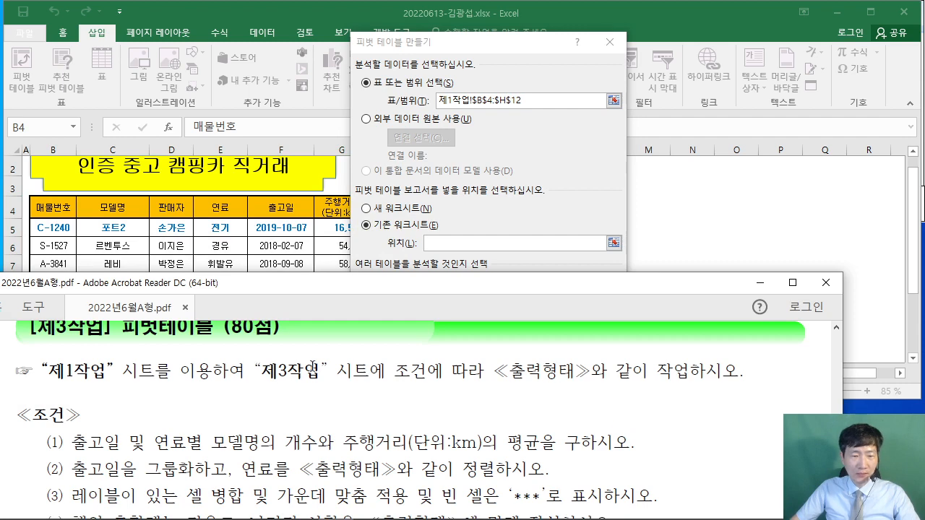
scroll(312, 367, "down", 7)
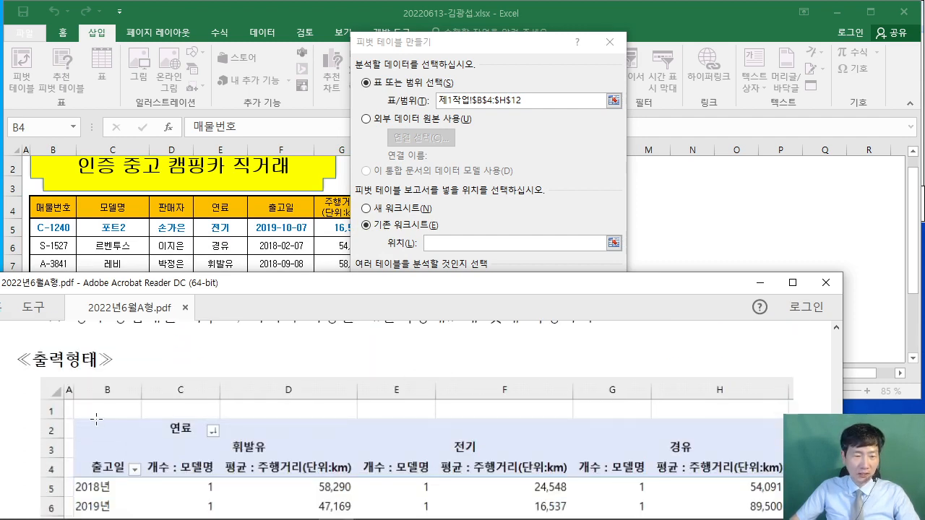
left_click_drag(76, 423, 147, 449)
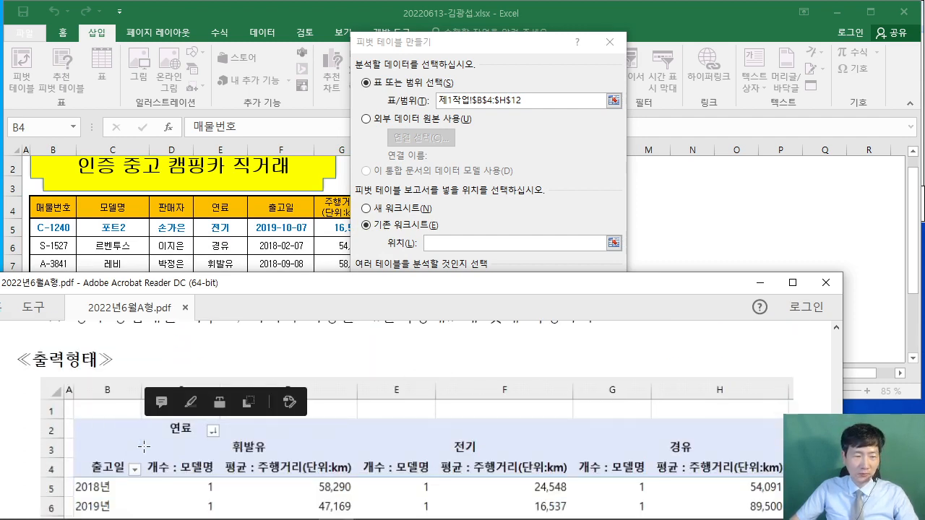
left_click(405, 225)
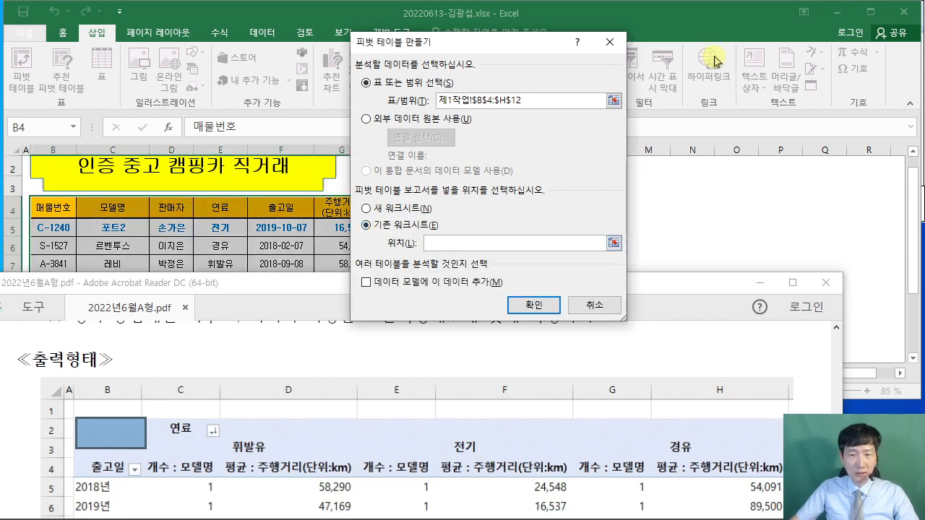
left_click(704, 18)
left_click(203, 371)
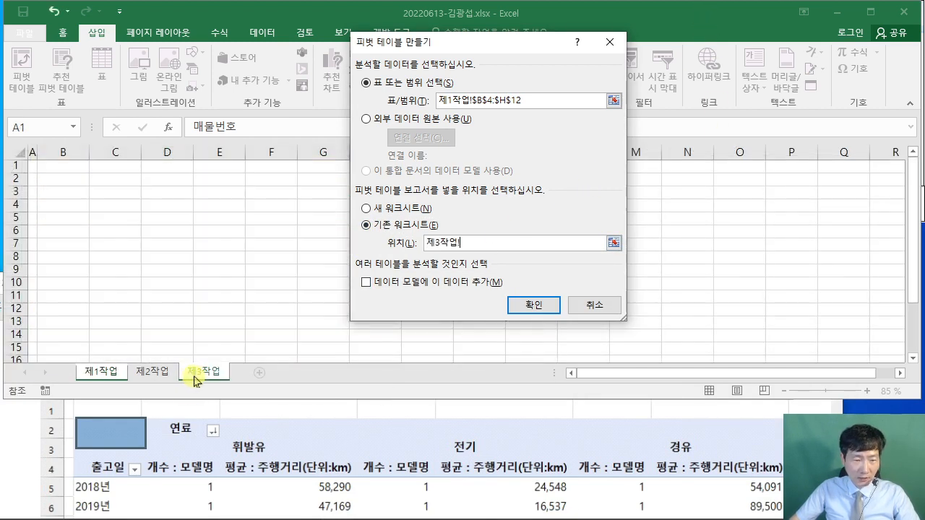
left_click(60, 177)
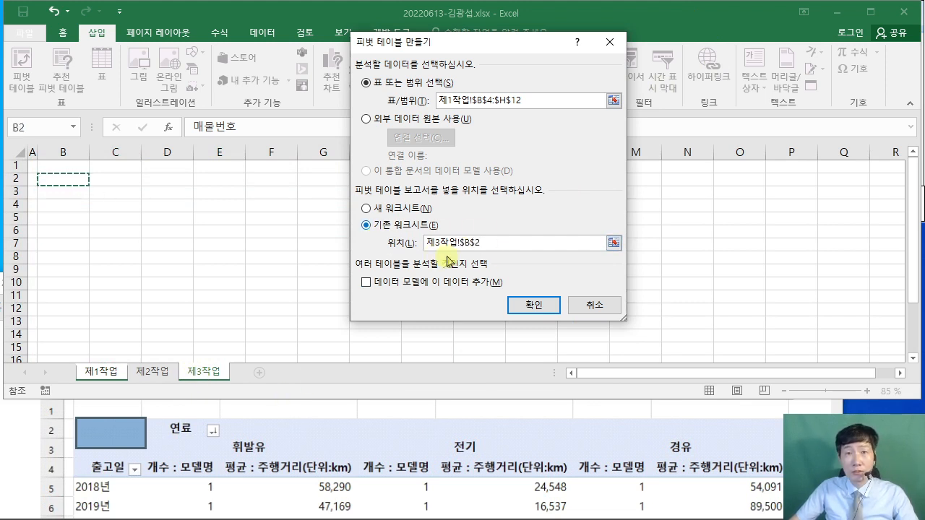
left_click(545, 307)
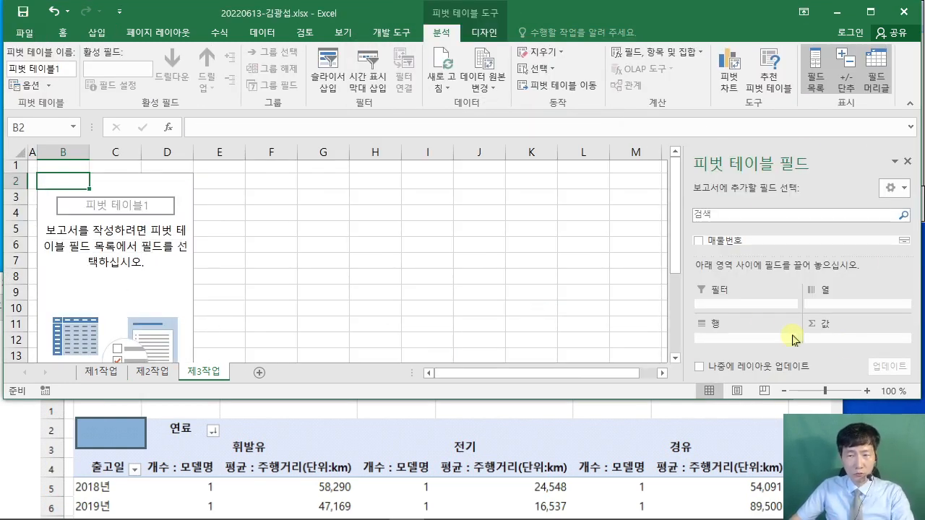
- Collapse the ribbon and bring the PDF's pivot conditions into view
double_click(442, 34)
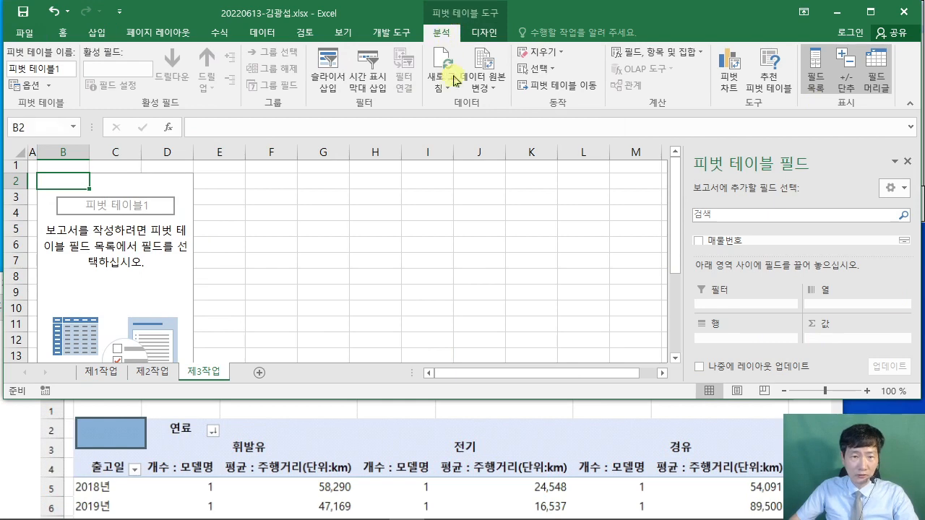
left_click(715, 420)
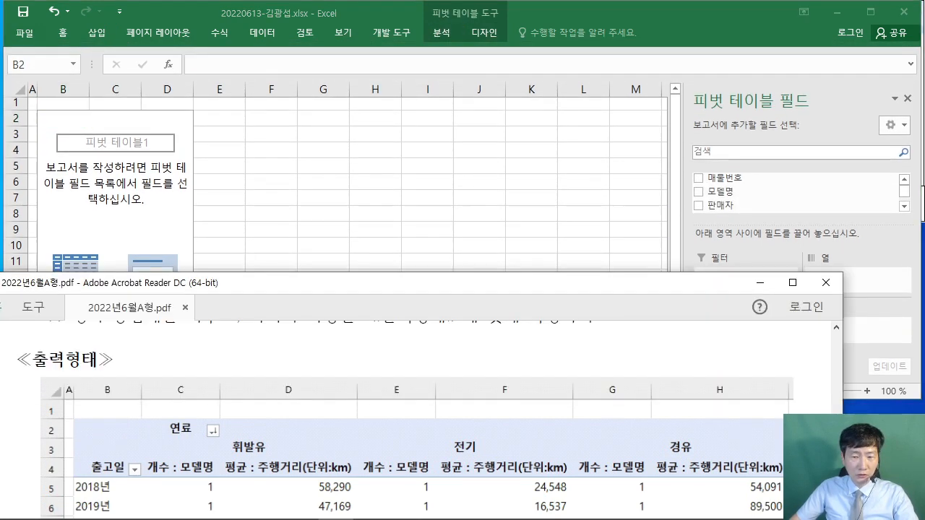
scroll(716, 420, "up", 5)
scroll(712, 418, "up", 2)
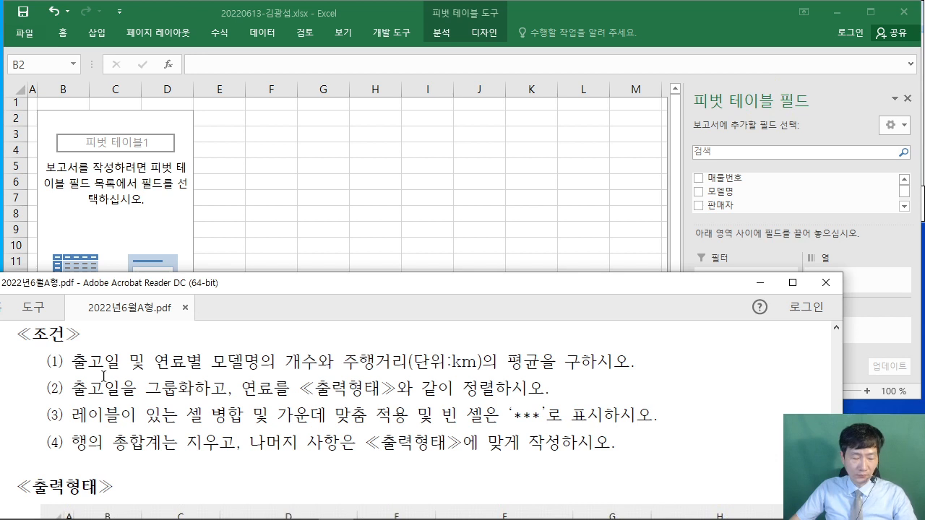
- Annotate the conditions: 출고일 goes in rows and 연료 in columns
left_click_drag(95, 350, 114, 313)
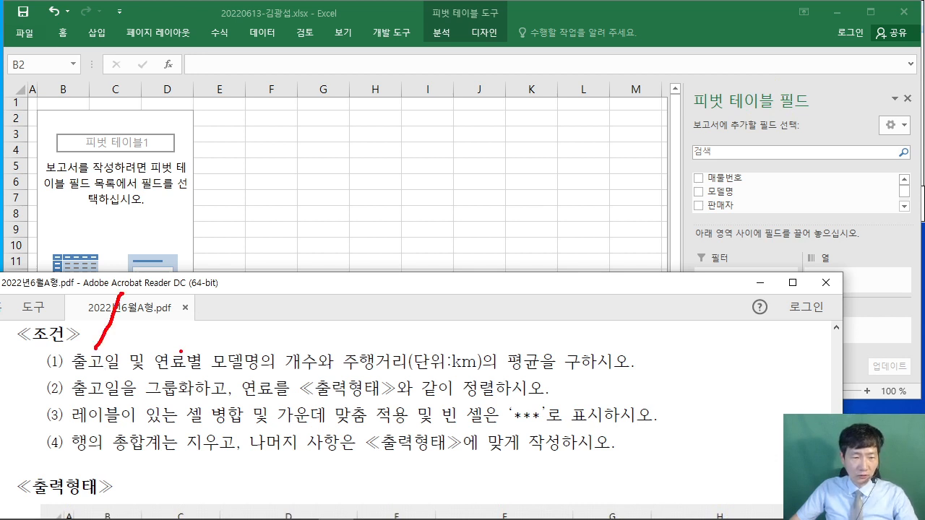
left_click_drag(181, 352, 186, 293)
left_click_drag(128, 258, 144, 265)
left_click_drag(142, 261, 146, 296)
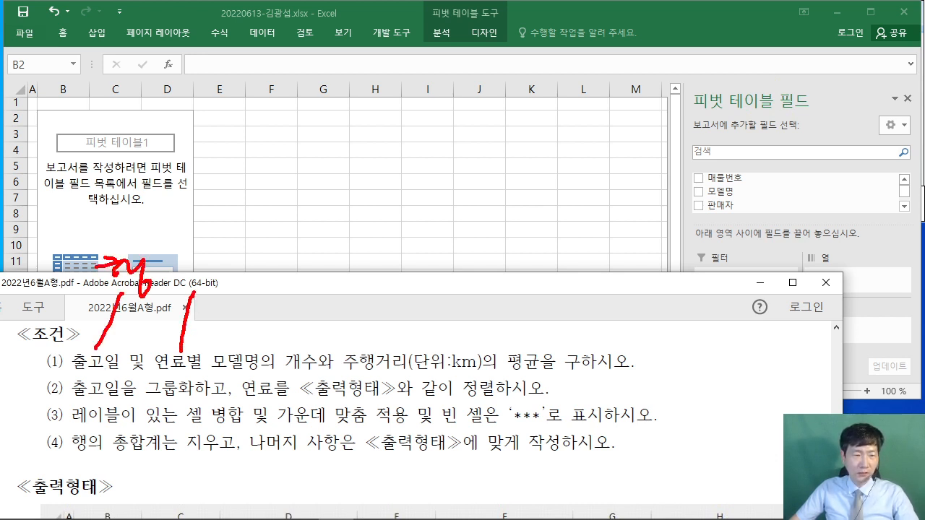
left_click_drag(208, 258, 257, 296)
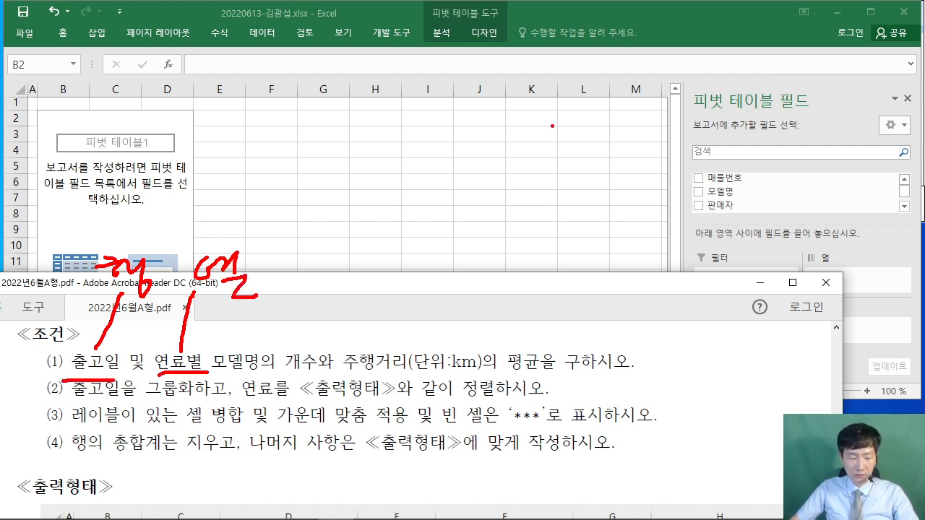
key("Escape")
left_click(727, 25)
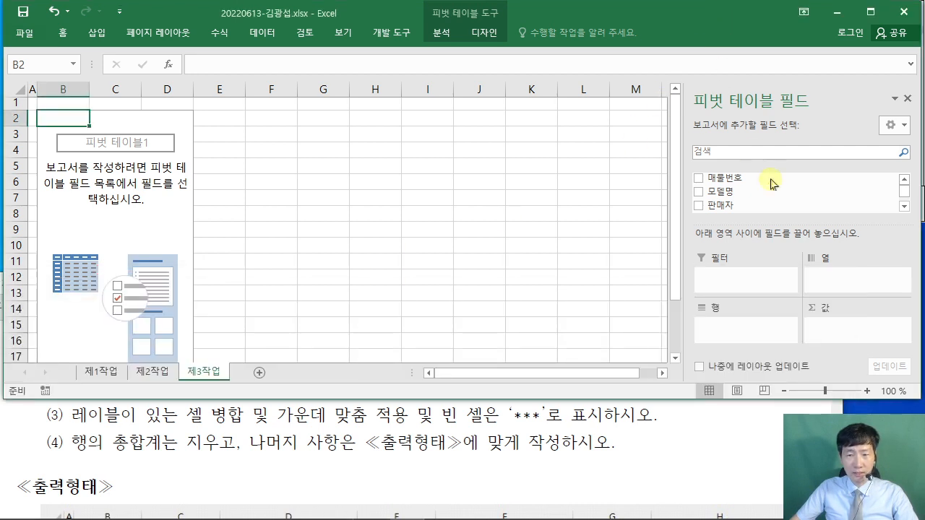
left_click(193, 459)
scroll(195, 451, "up", 1)
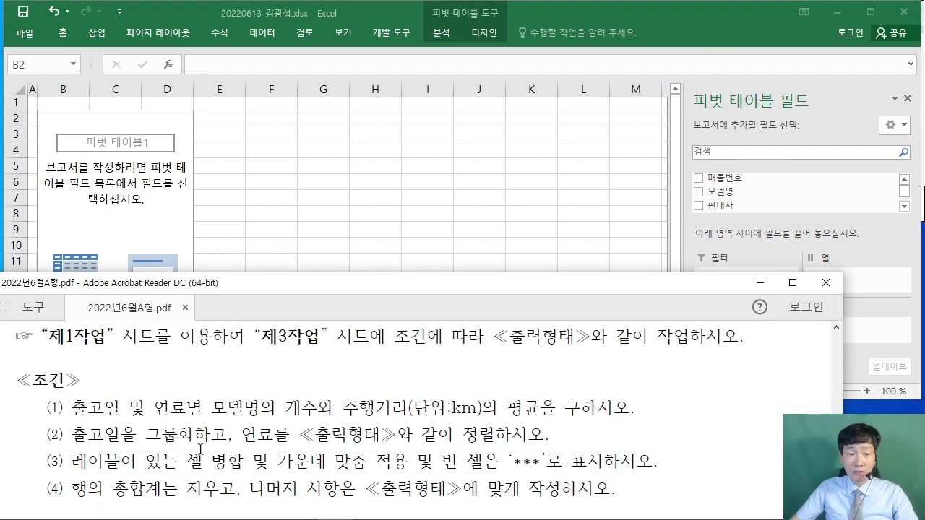
- Put 출고일 in the pivot Rows and 연료 in the Columns
left_click(726, 27)
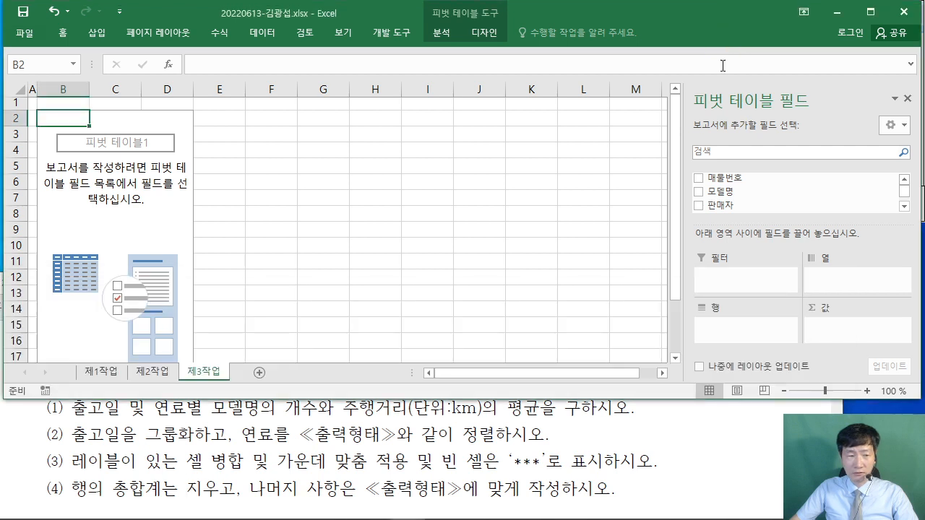
left_click(905, 206)
left_click(904, 207)
left_click(905, 207)
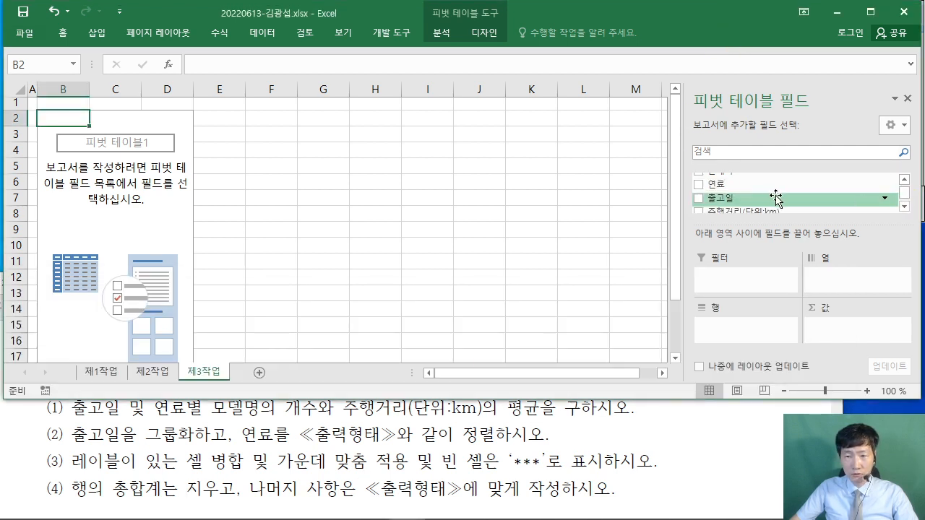
left_click_drag(720, 202, 711, 327)
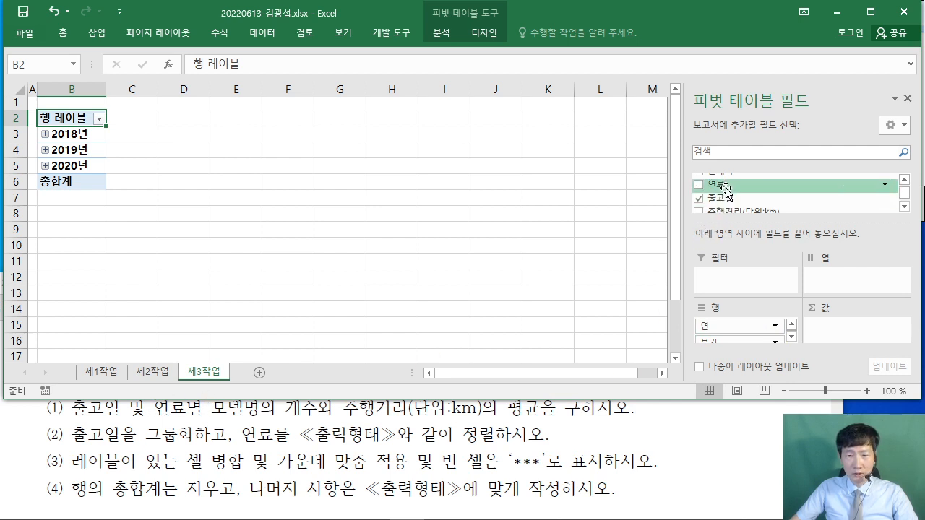
left_click_drag(715, 183, 842, 274)
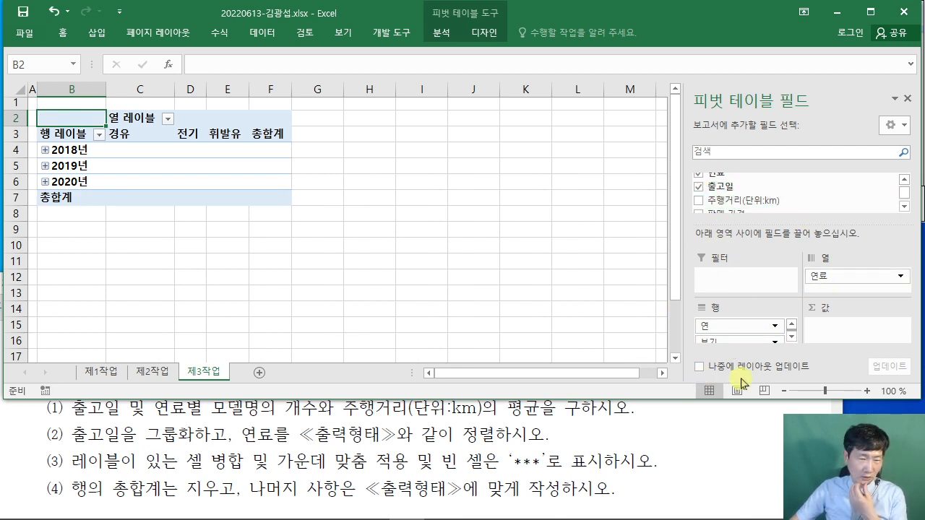
- Add 모델명 to the pivot Values as a count
left_click(243, 426)
scroll(250, 429, "up", 1)
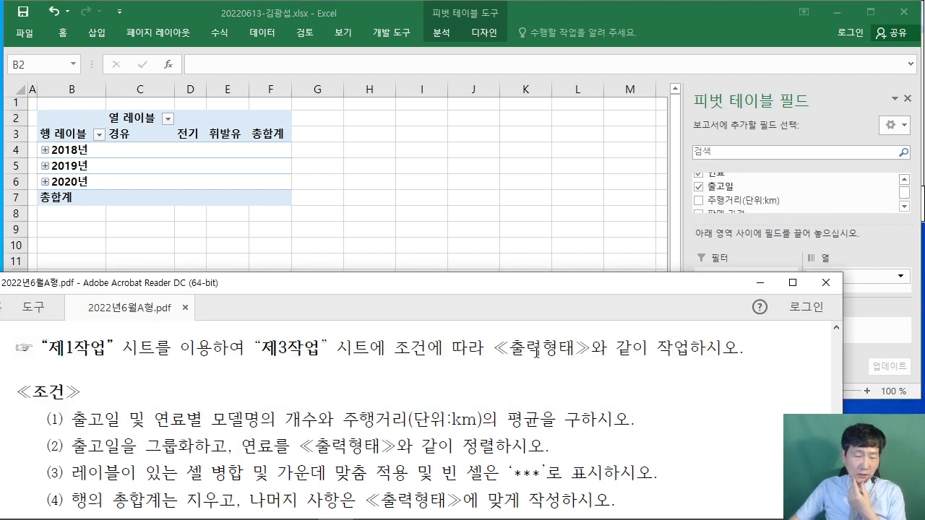
left_click(749, 27)
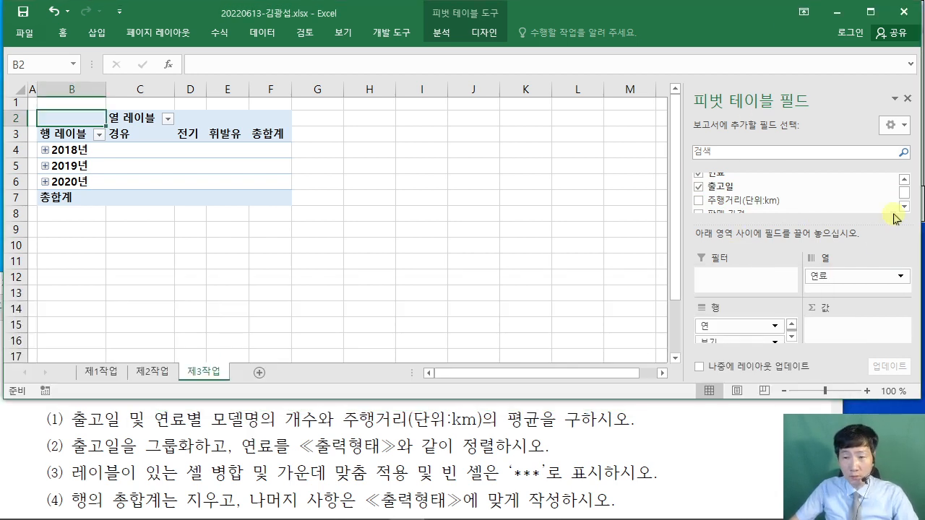
left_click(904, 179)
left_click(905, 179)
left_click(905, 180)
left_click(904, 180)
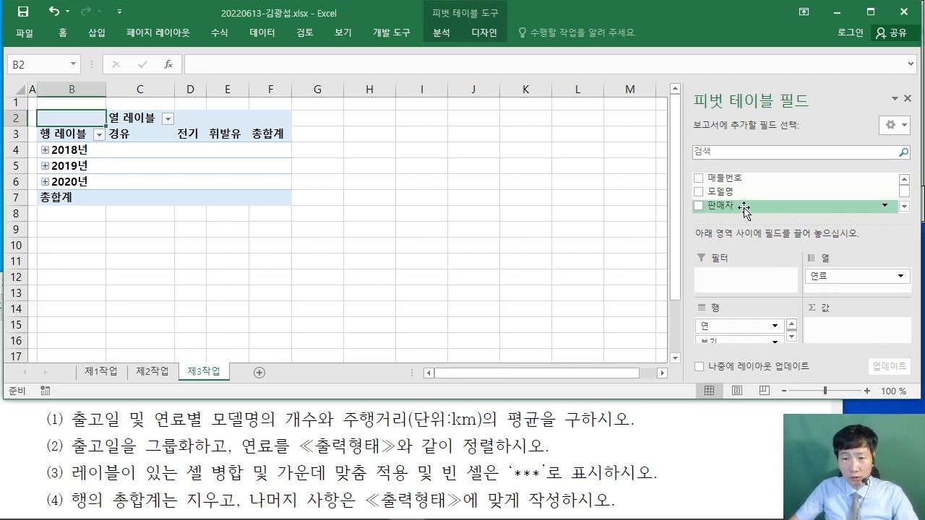
left_click_drag(723, 191, 858, 333)
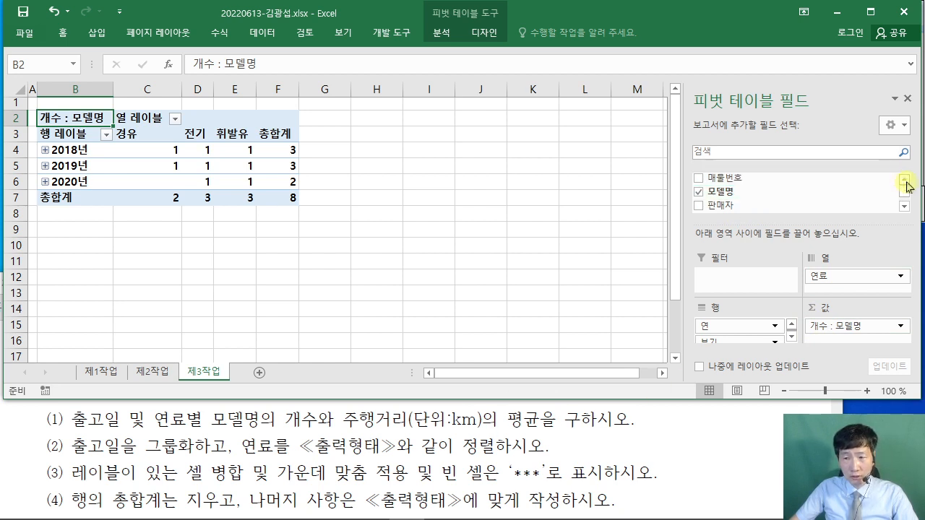
- Add 주행거리(단위:km) to the pivot Values as a sum
left_click(903, 206)
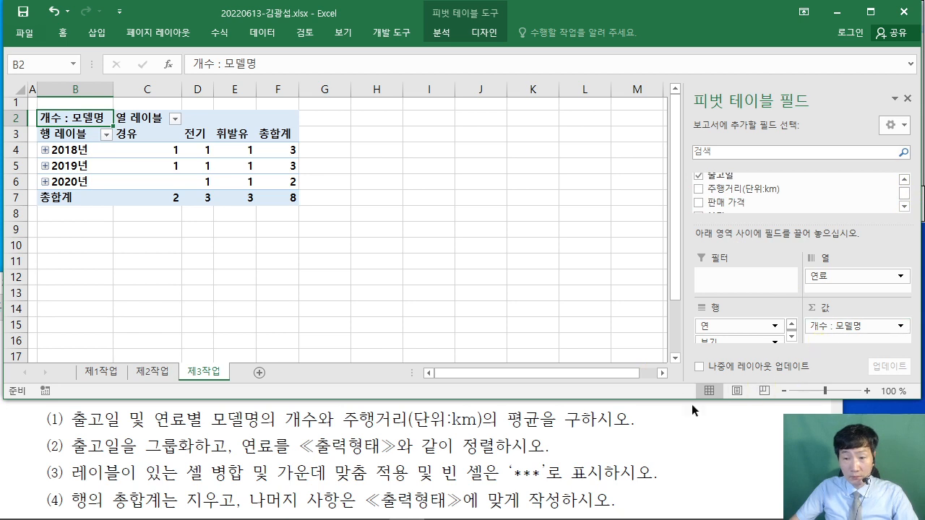
left_click_drag(675, 403, 676, 417)
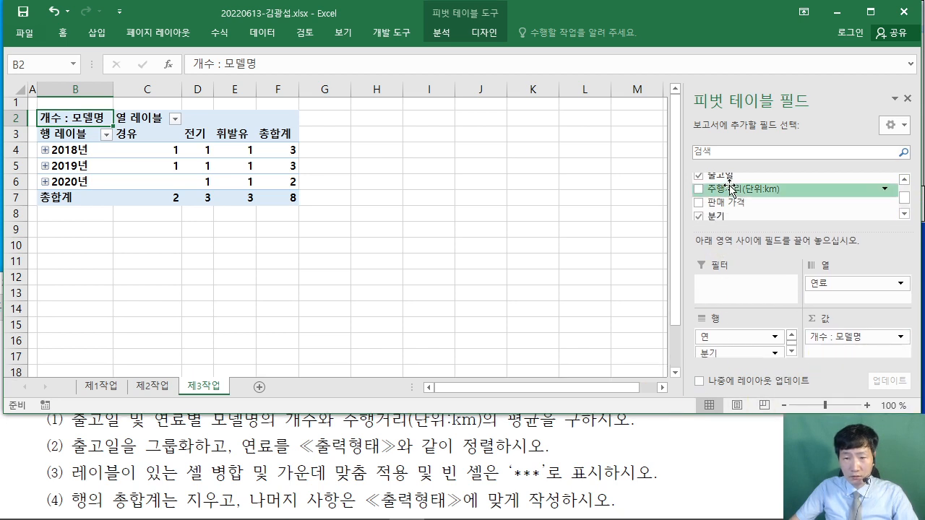
left_click_drag(741, 190, 847, 354)
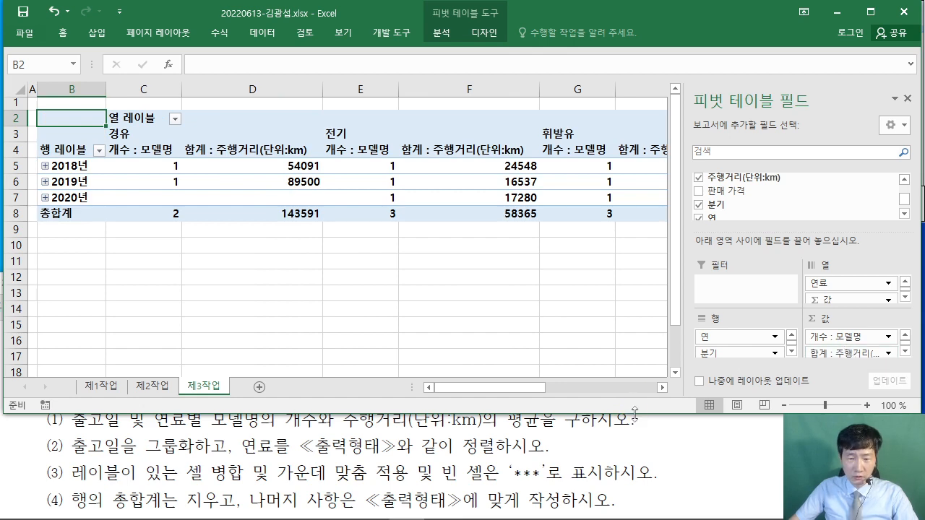
left_click_drag(634, 414, 634, 433)
left_click(401, 466)
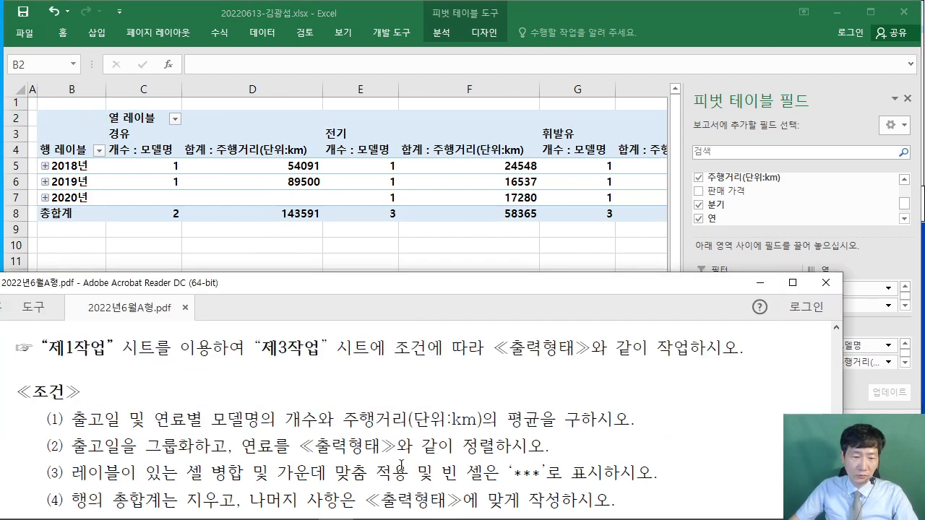
scroll(402, 466, "up", 1)
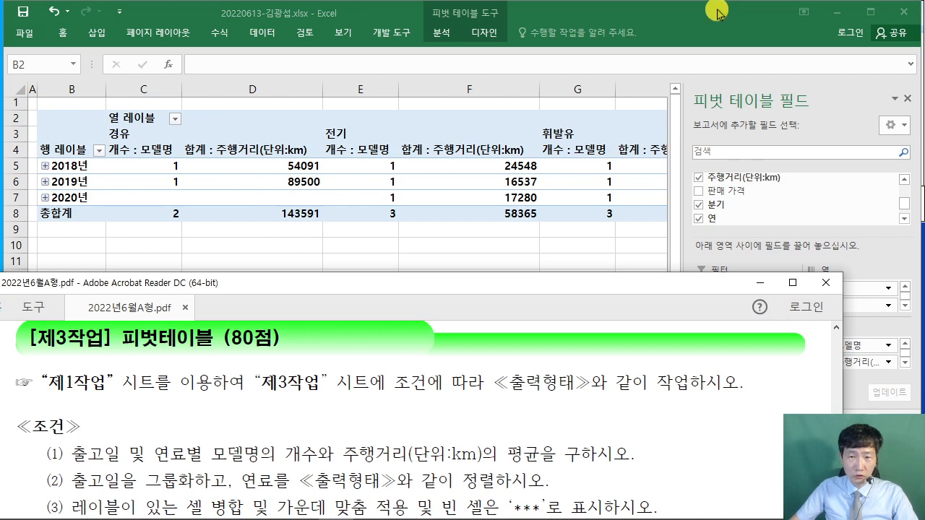
left_click(714, 10)
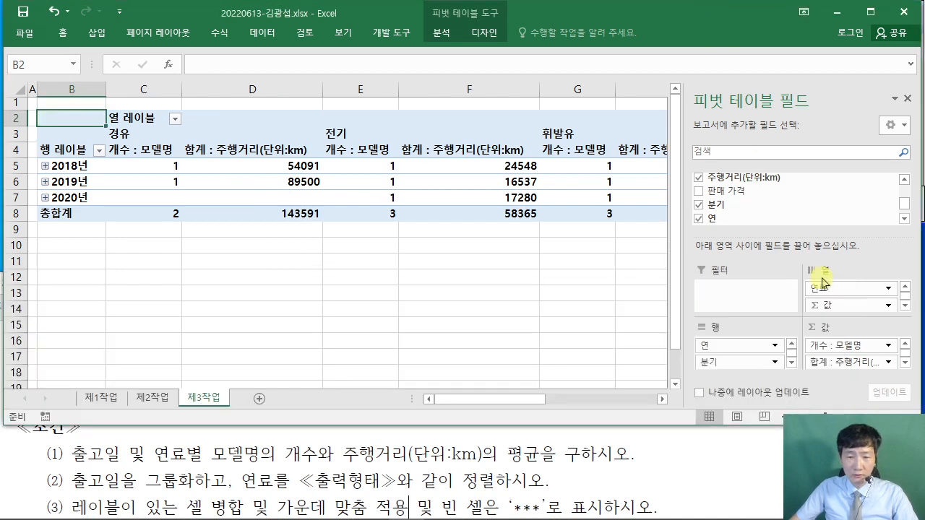
left_click(853, 362)
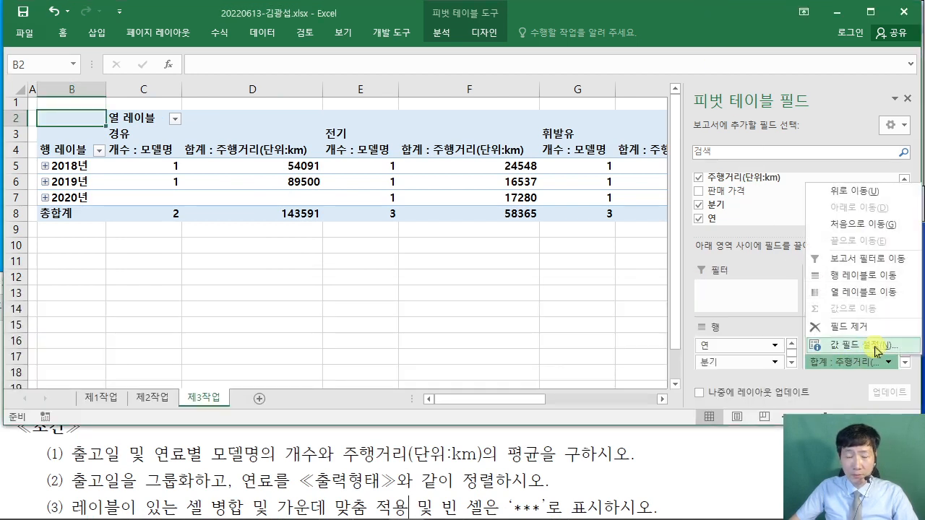
- Summarize 주행거리 by Average and check the sample header's (단위:km) naming
left_click(881, 347)
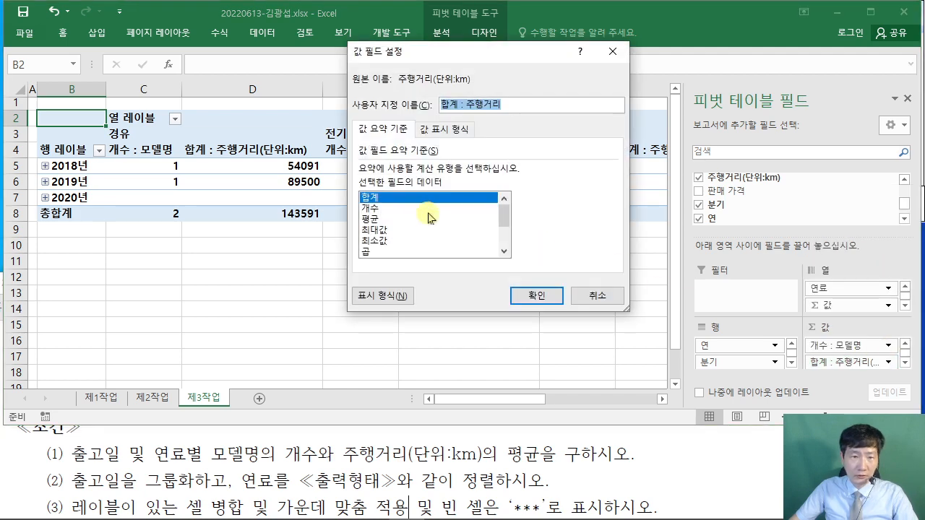
left_click(371, 219)
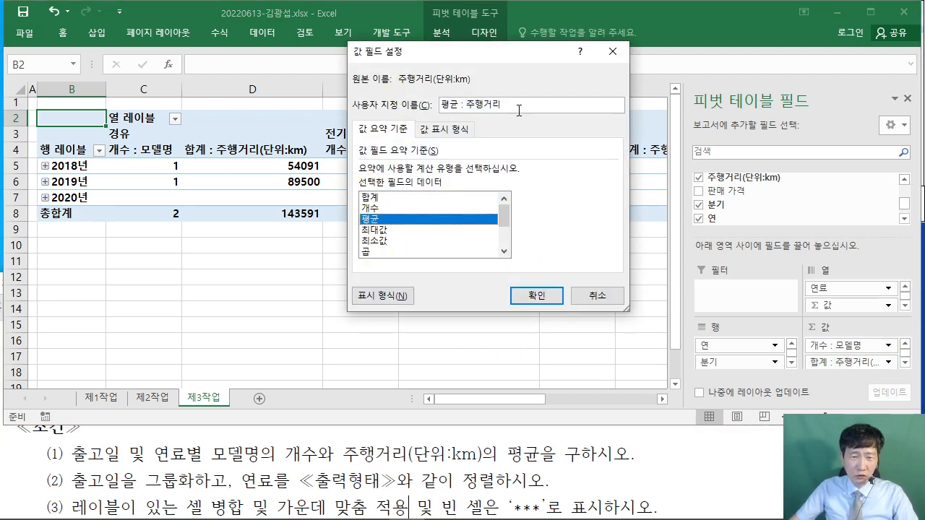
left_click(630, 456)
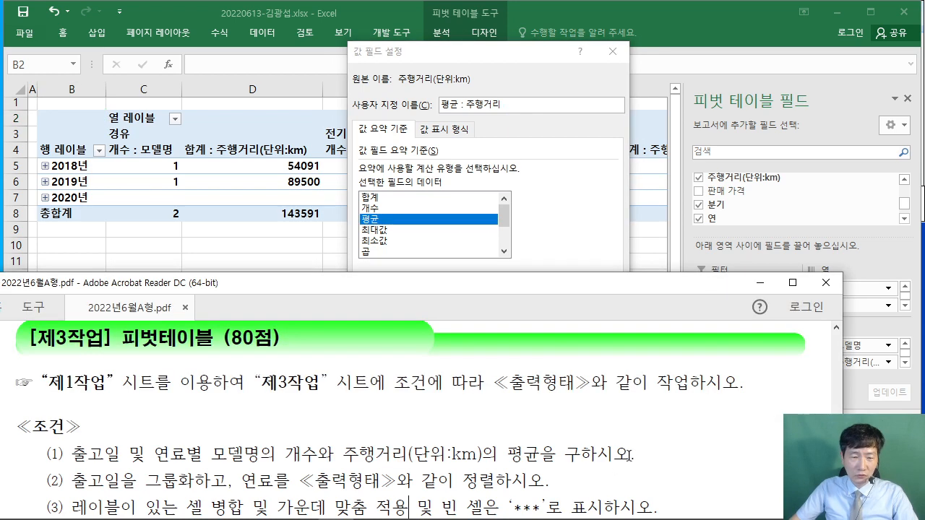
scroll(630, 444, "down", 5)
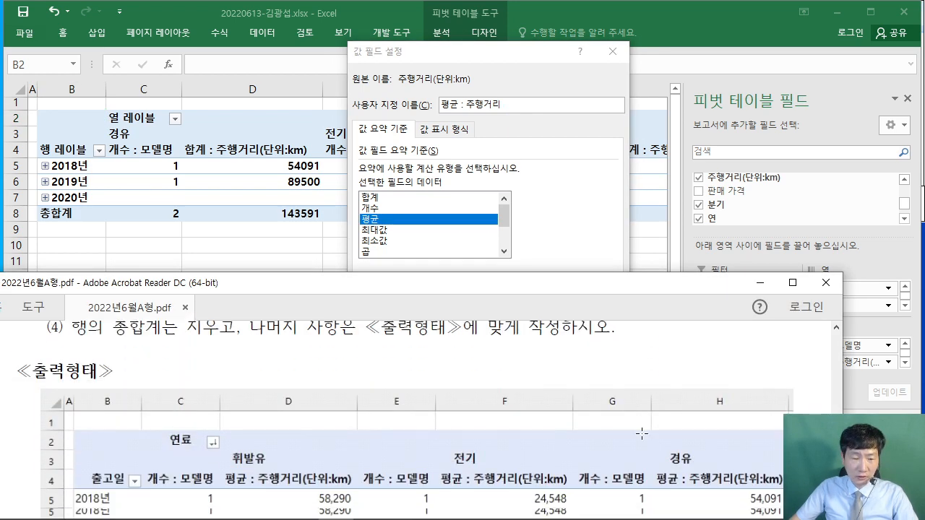
scroll(642, 434, "down", 1)
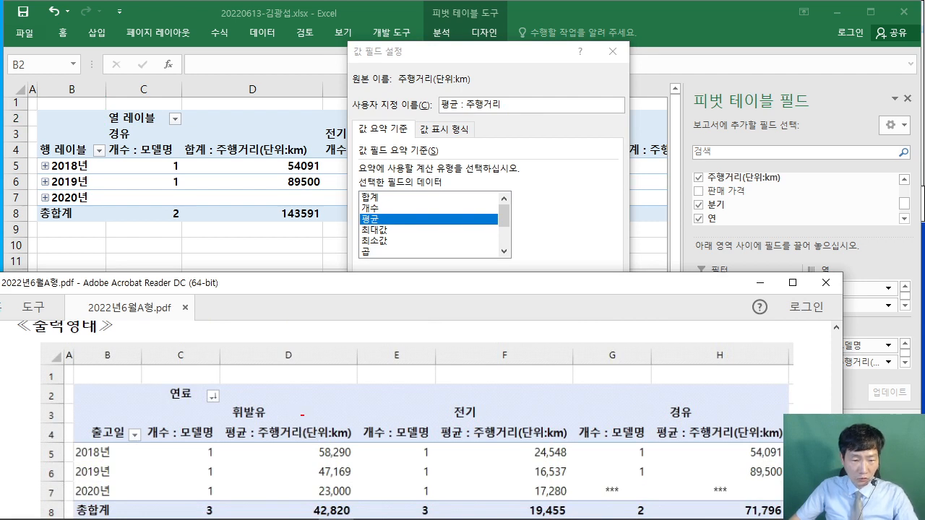
left_click_drag(302, 415, 353, 446)
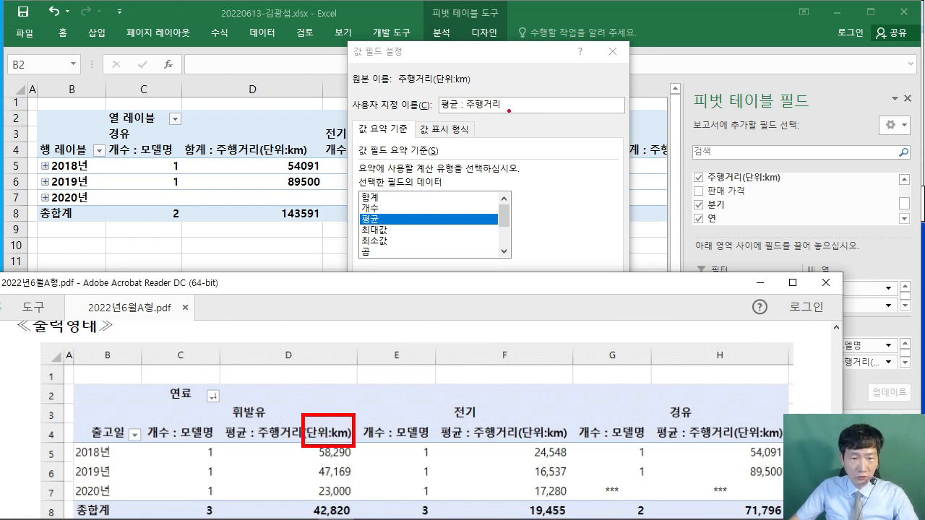
mouse_move(508, 110)
left_mouse_down()
mouse_move(394, 240)
mouse_move(337, 363)
mouse_move(335, 419)
left_mouse_up()
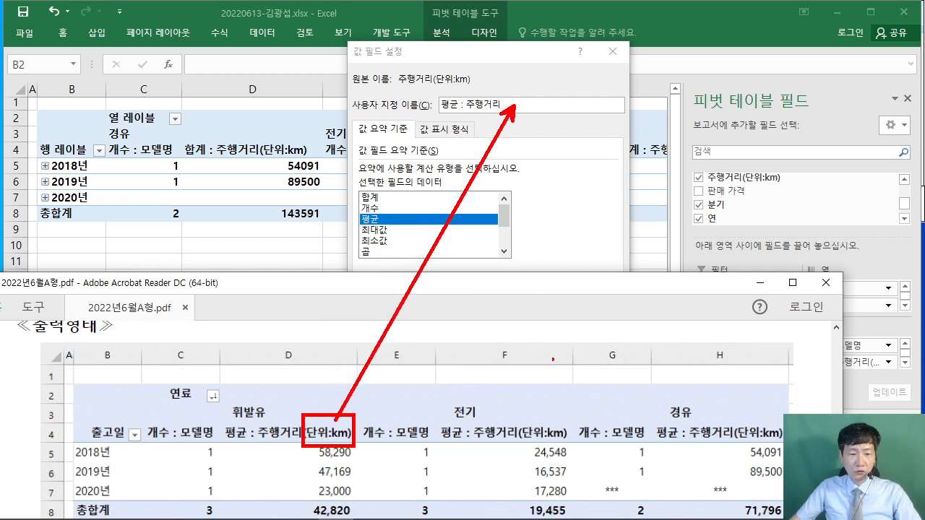
key("Escape")
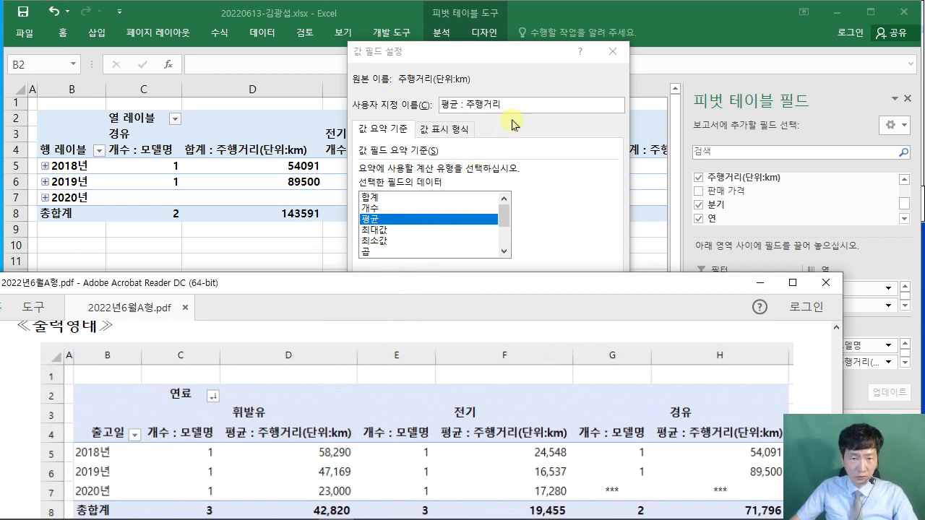
left_click(553, 137)
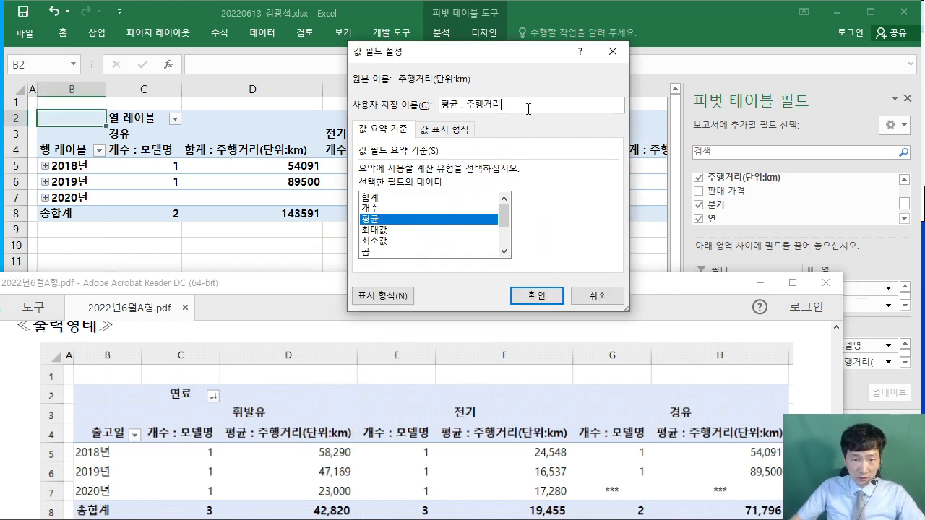
- Append (단위:km) to name the field 평균 : 주행거리(단위:km) and confirm
type("(")
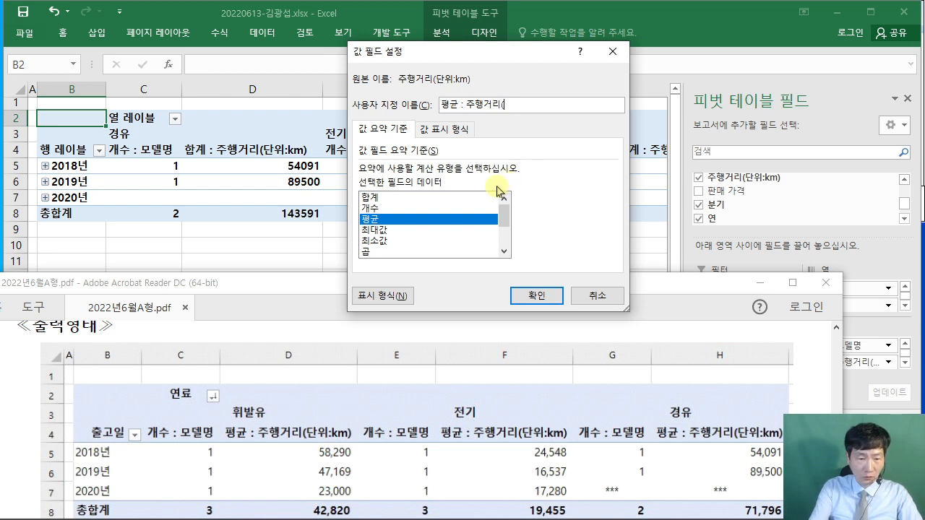
type("단위:k")
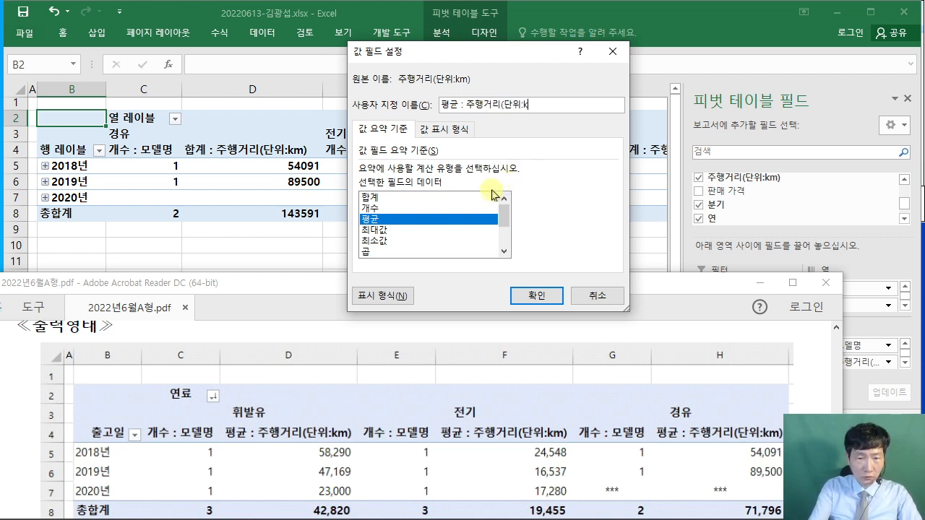
type("m)")
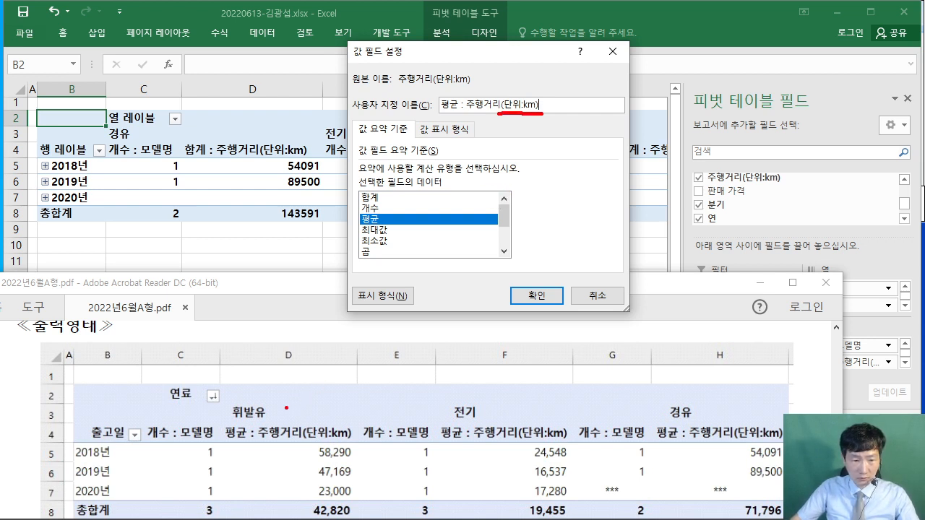
mouse_move(513, 123)
left_mouse_down()
mouse_move(350, 316)
mouse_move(309, 427)
left_mouse_up()
left_click_drag(582, 233, 546, 279)
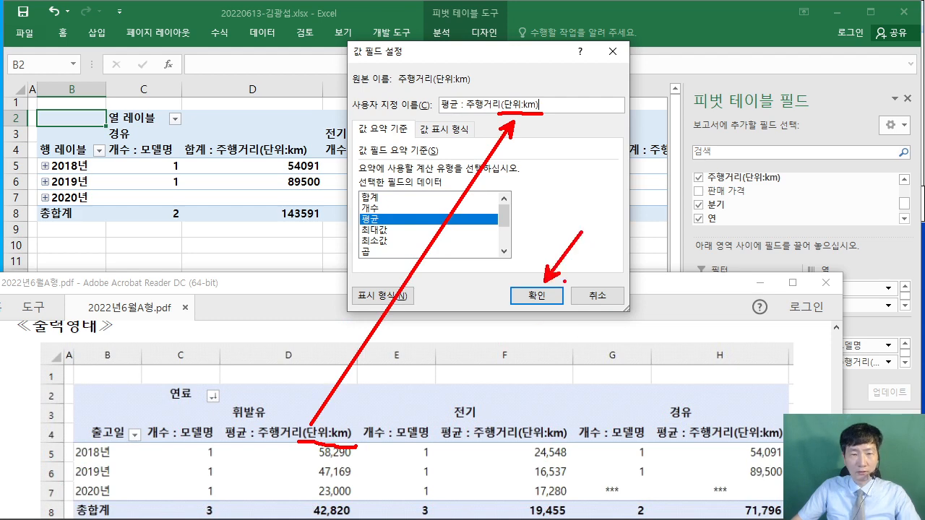
left_click(539, 296)
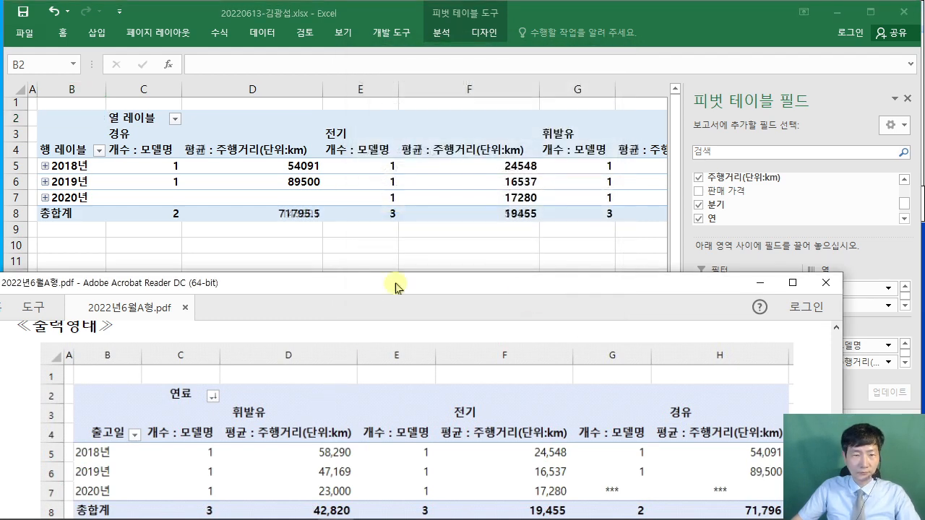
- Review the first grouping condition in the task sheet
scroll(34, 401, "up", 4)
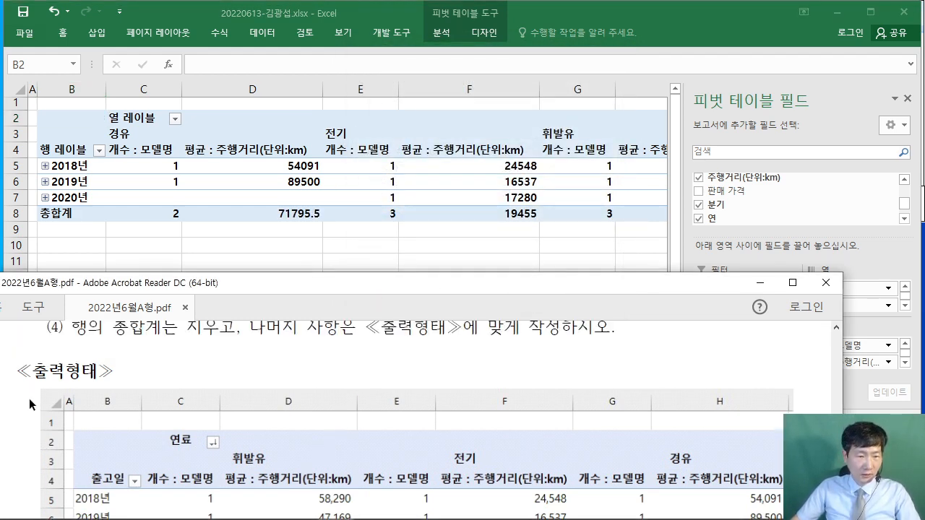
left_click_drag(70, 383, 630, 387)
left_click_drag(72, 415, 230, 416)
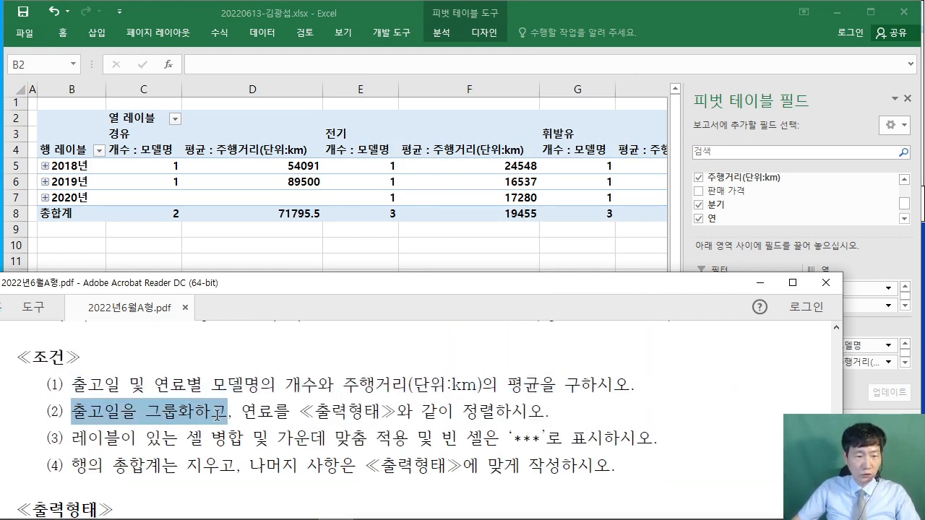
scroll(190, 429, "down", 5)
scroll(209, 448, "down", 2)
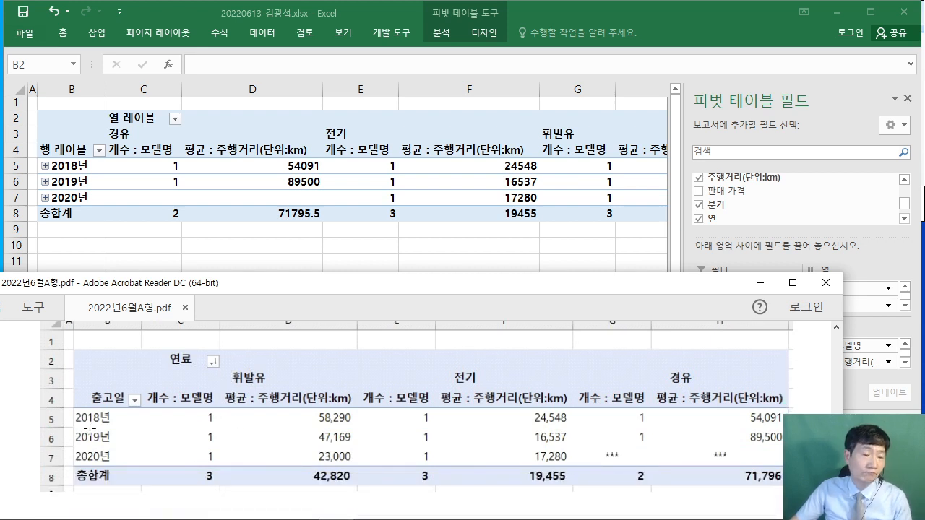
- Group the 출고일 dates by years only, clearing Months and Quarters
left_click(65, 167)
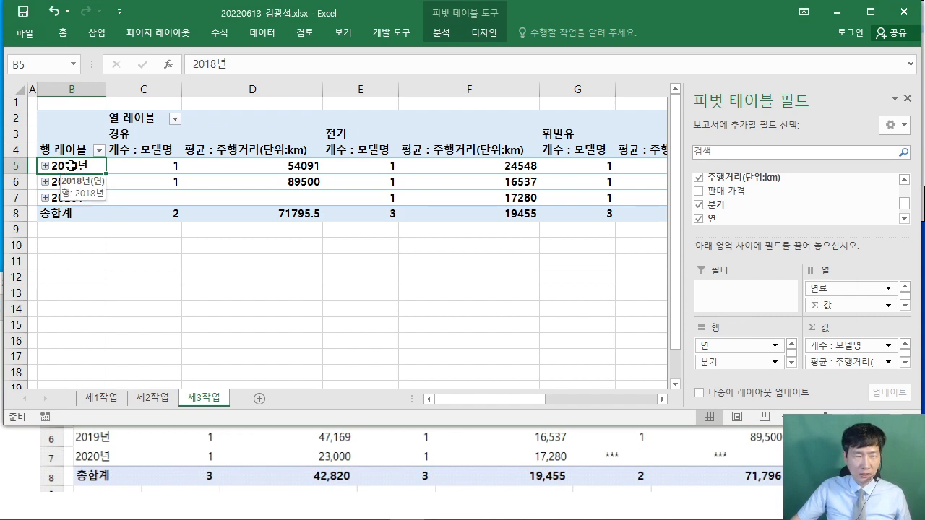
right_click(71, 165)
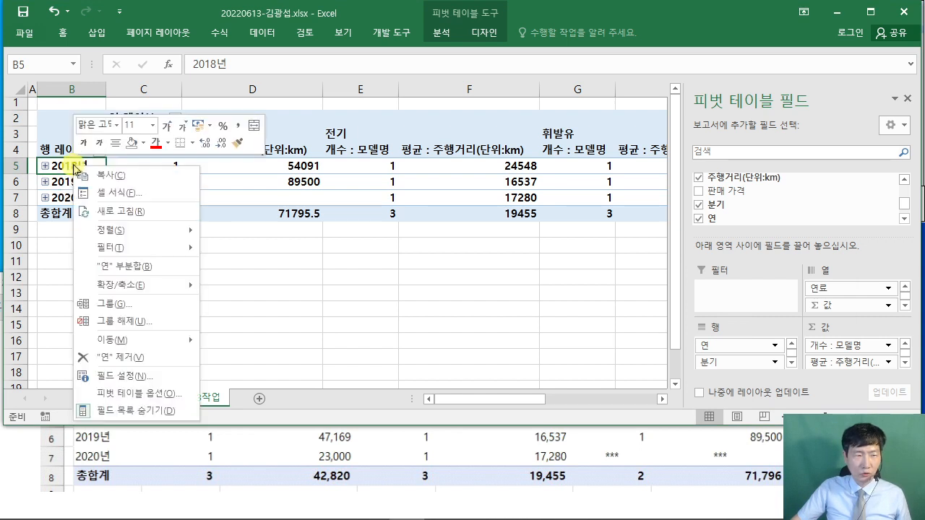
left_click(145, 306)
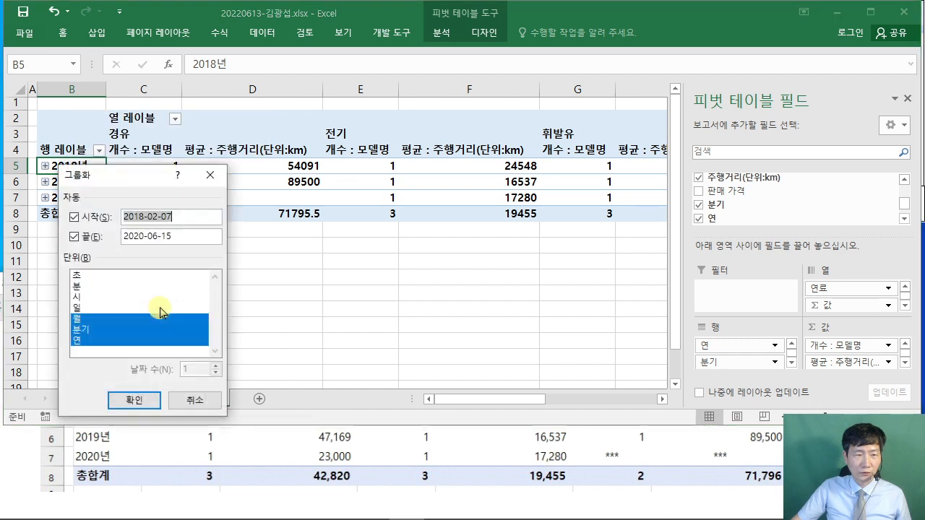
left_click_drag(116, 183, 369, 123)
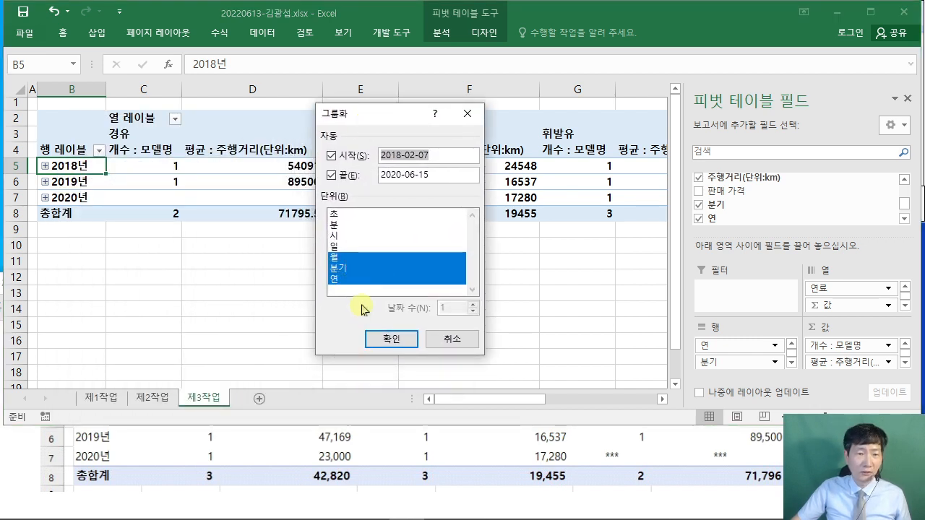
left_click(365, 257)
left_click(385, 269)
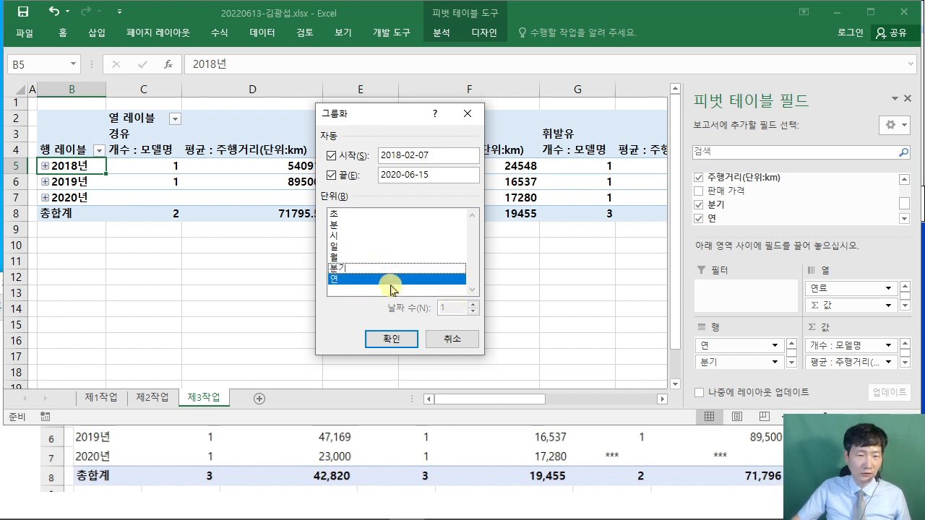
left_click(380, 271)
left_click(381, 280)
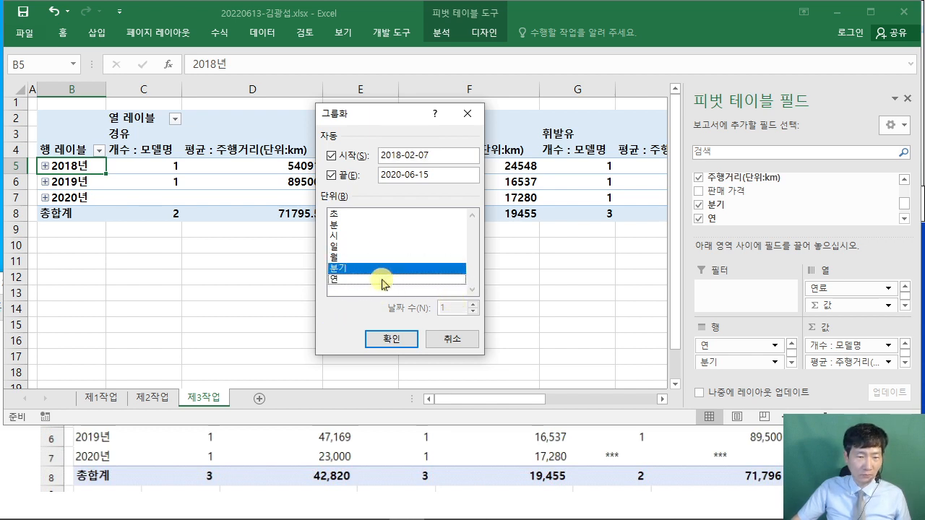
left_click(386, 269)
left_click(382, 279)
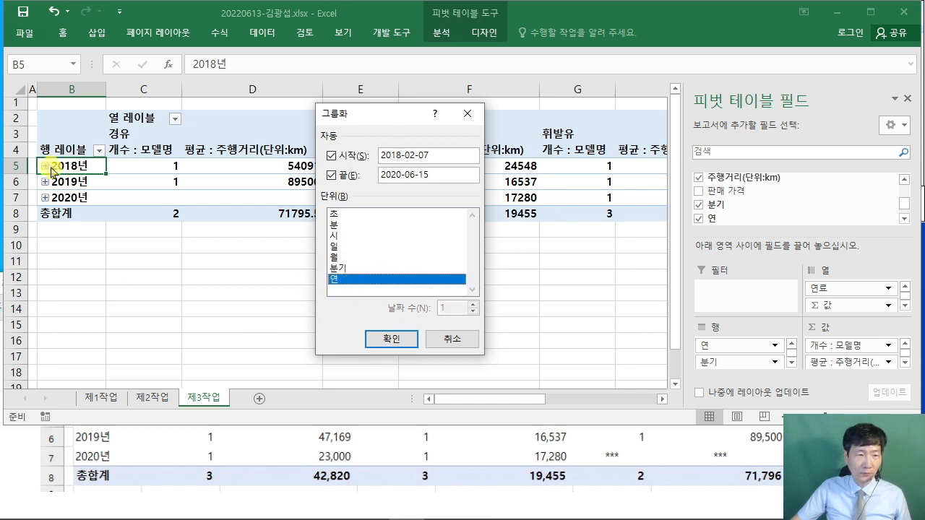
left_click(376, 336)
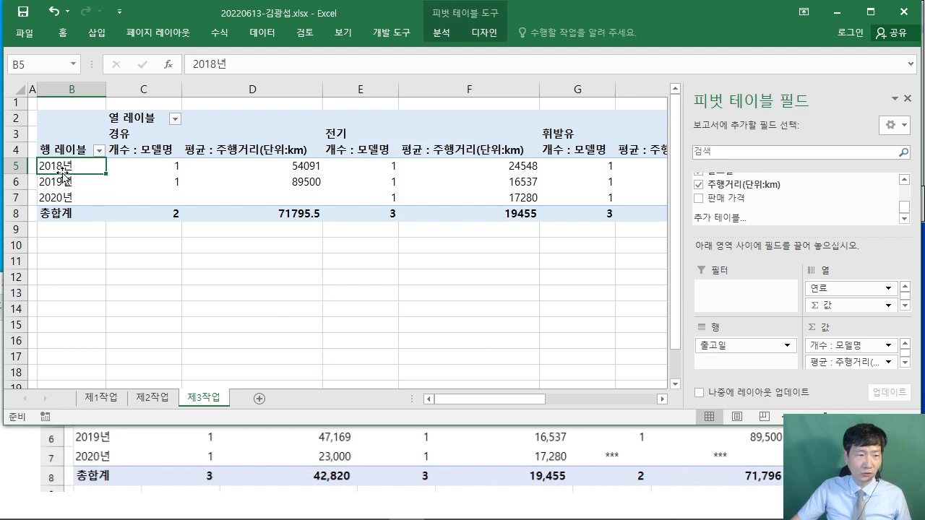
- Sort the fuel columns Z to A so they read 휘발유, 전기, 경유
left_click(19, 461)
scroll(24, 462, "up", 3)
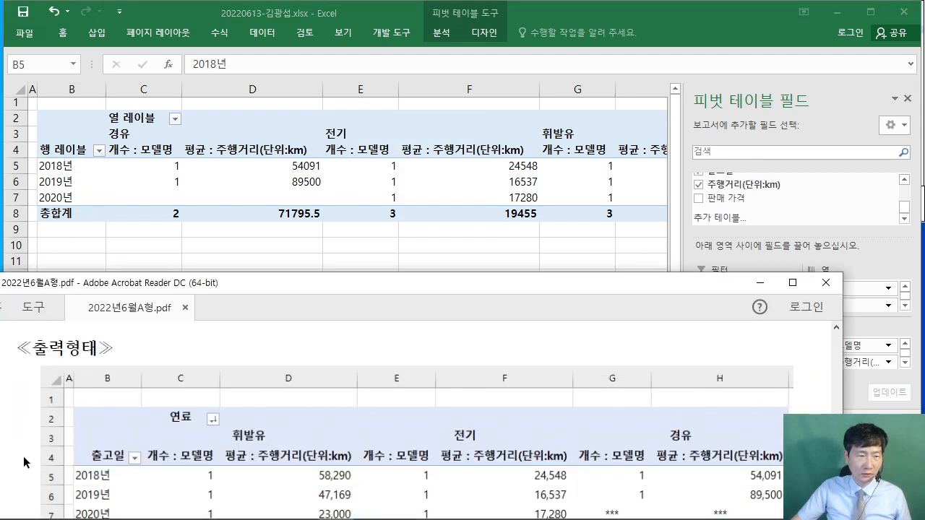
scroll(27, 457, "up", 2)
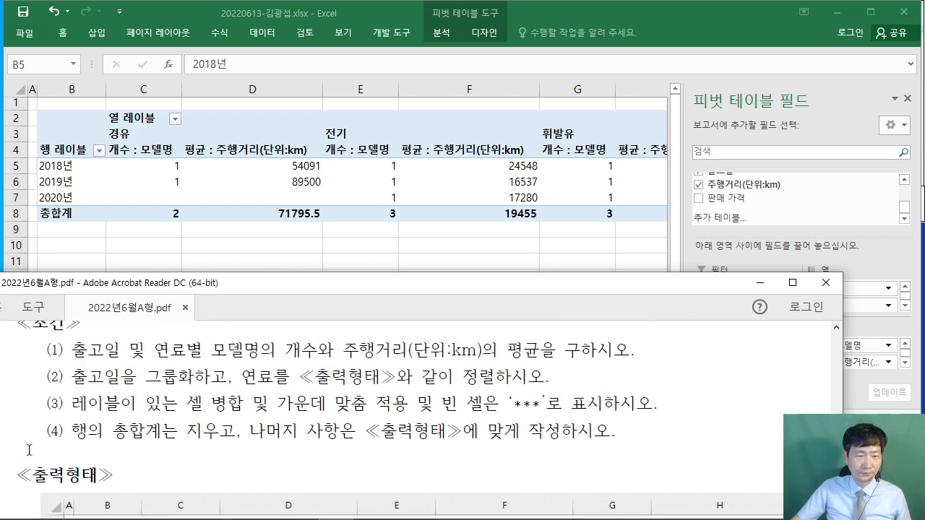
scroll(421, 392, "down", 3)
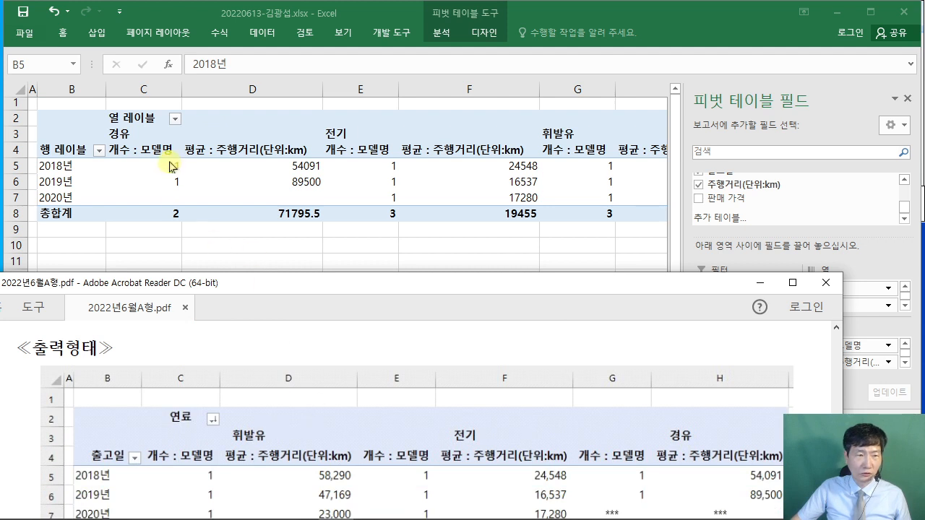
left_click(178, 120)
left_click(179, 121)
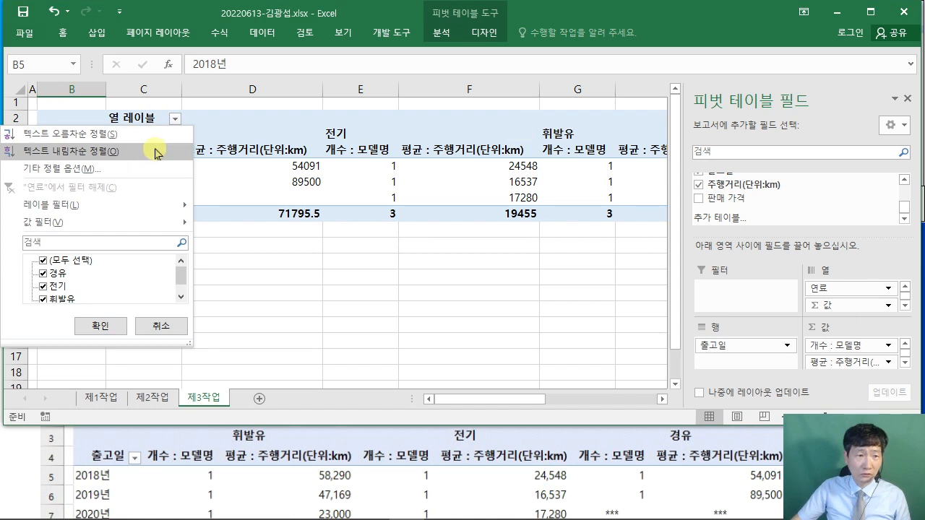
left_click(158, 153)
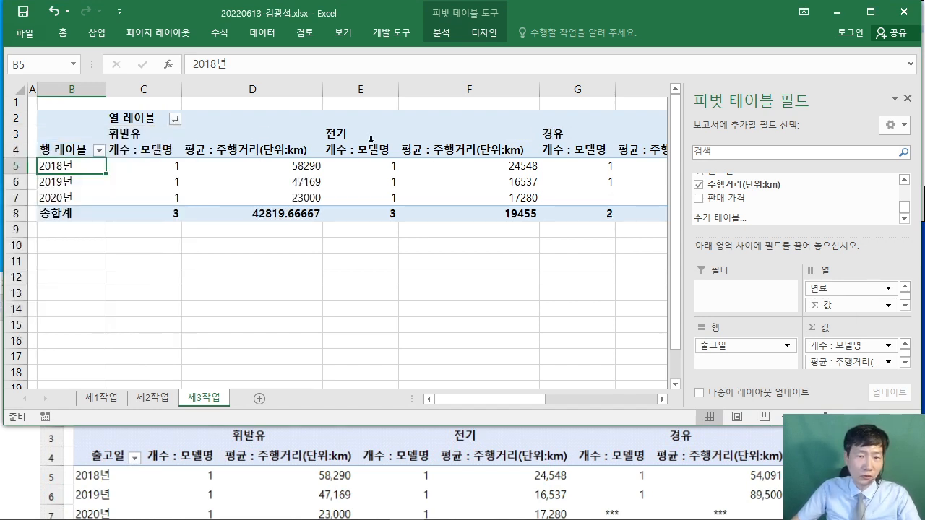
left_click(34, 460)
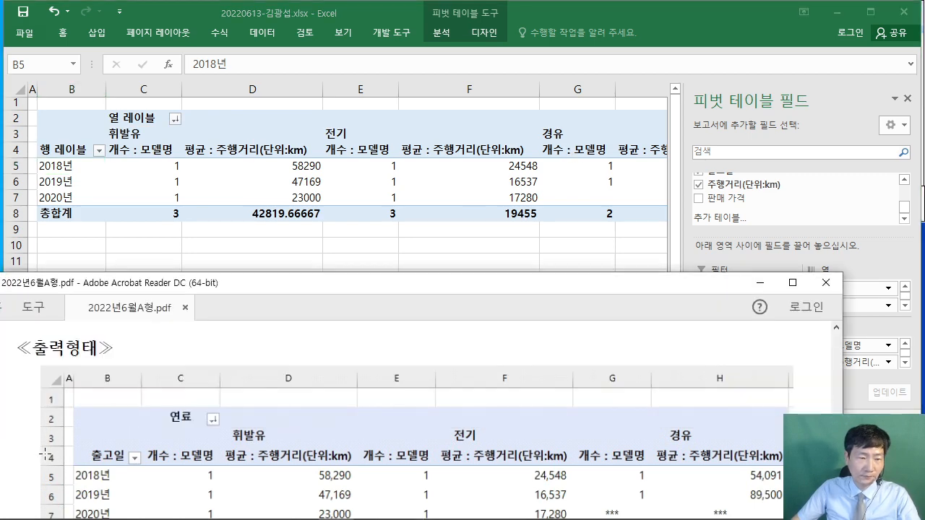
scroll(44, 448, "up", 4)
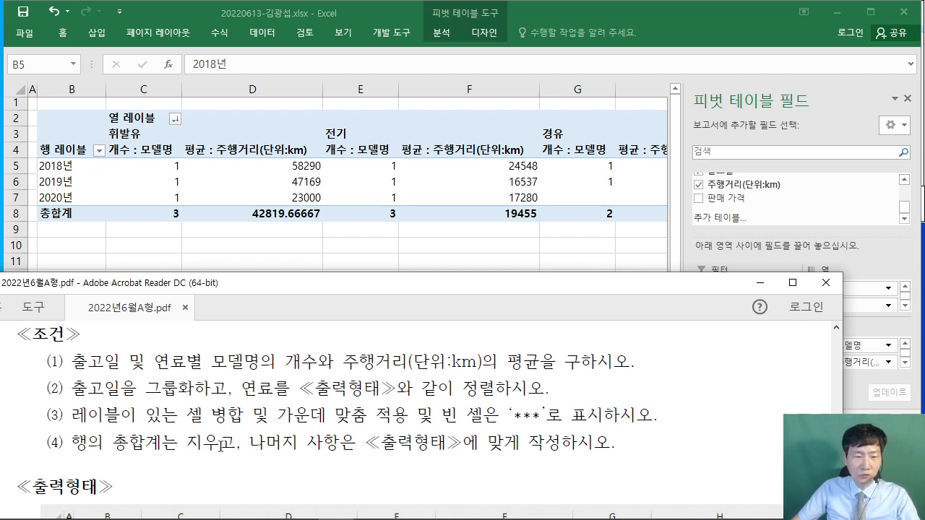
- In PivotTable Options, turn on merge and center for label cells
left_click(104, 170)
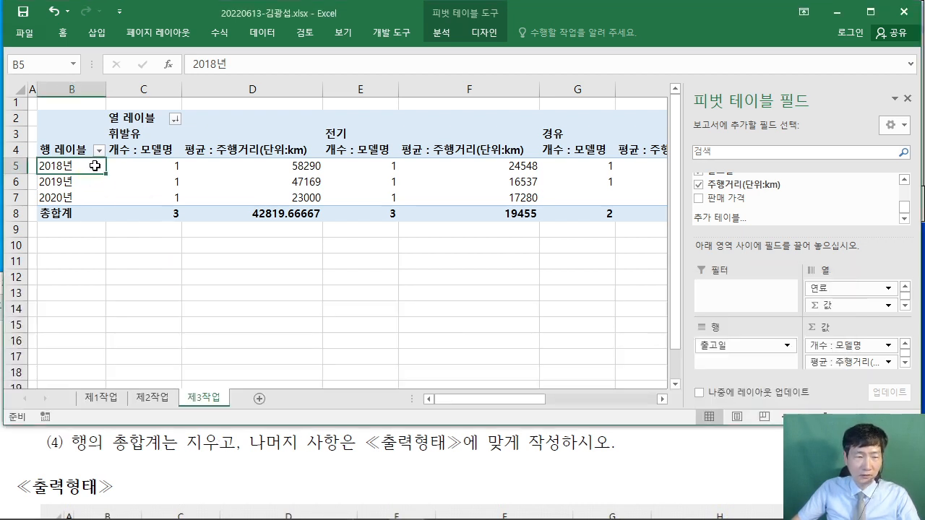
right_click(95, 165)
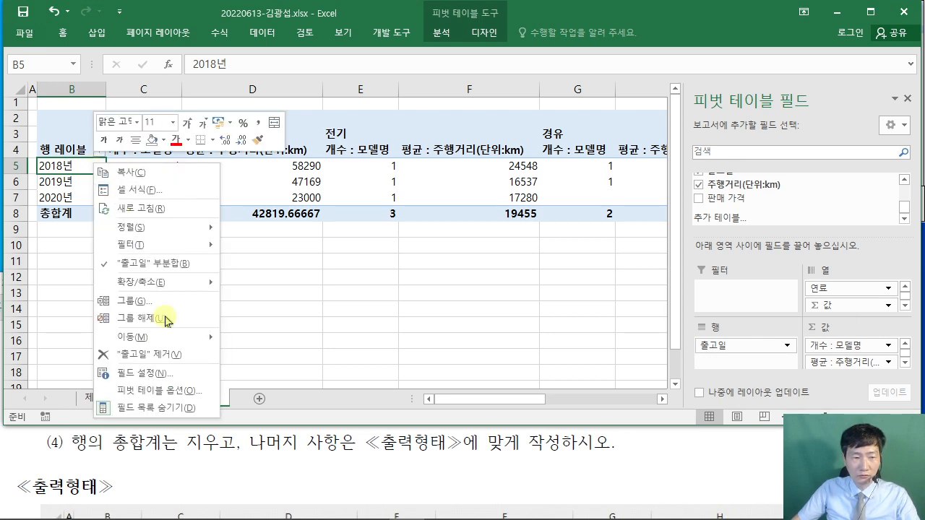
left_click(194, 396)
left_click_drag(185, 146, 457, 88)
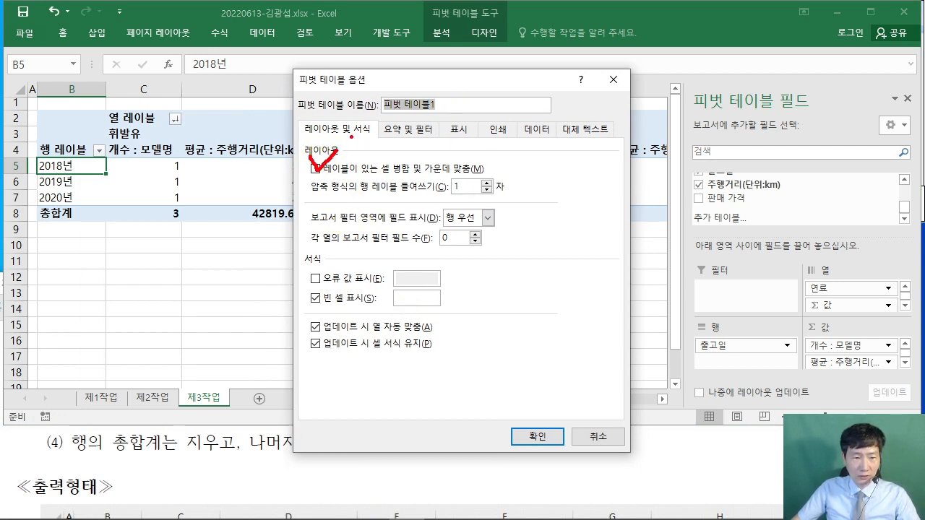
left_click(80, 466)
scroll(89, 447, "up", 2)
left_click(587, 182)
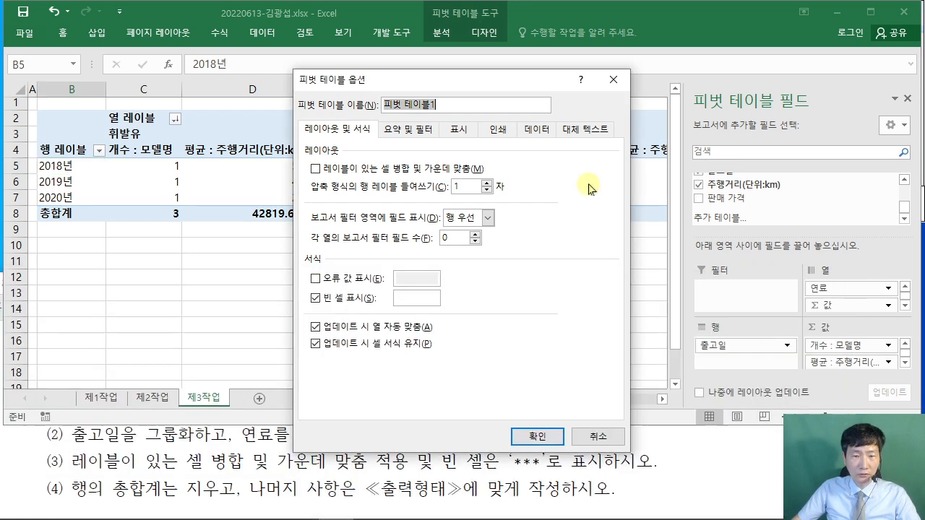
left_click(315, 169)
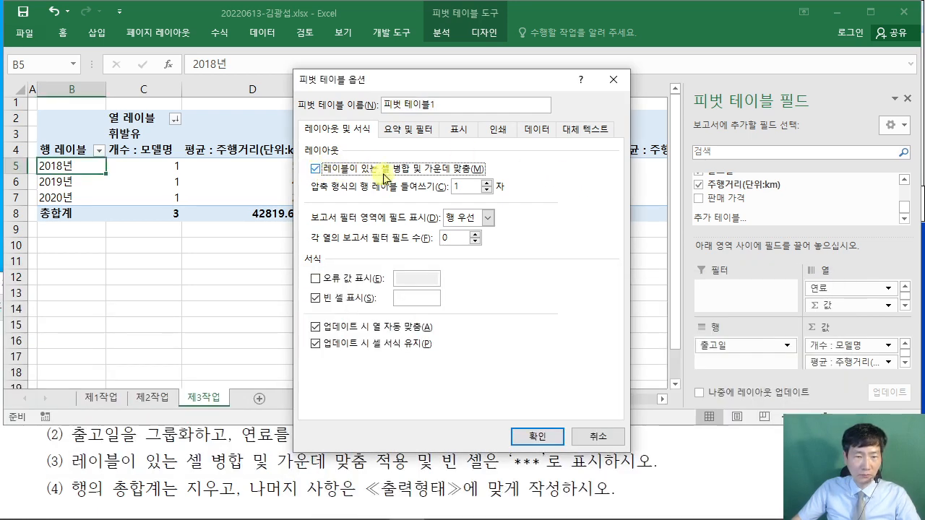
left_click_drag(425, 88, 401, 55)
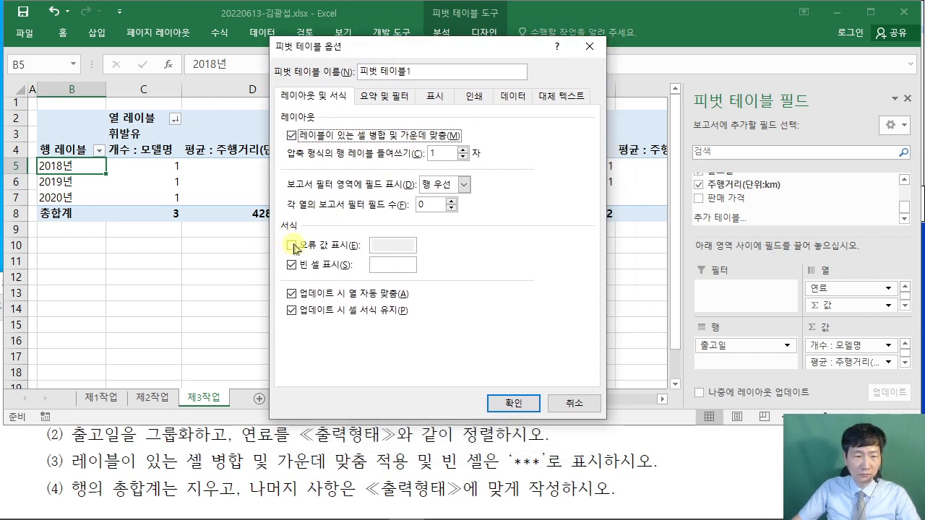
- Show *** for empty cells, turn off row grand totals, and apply
left_click(394, 266)
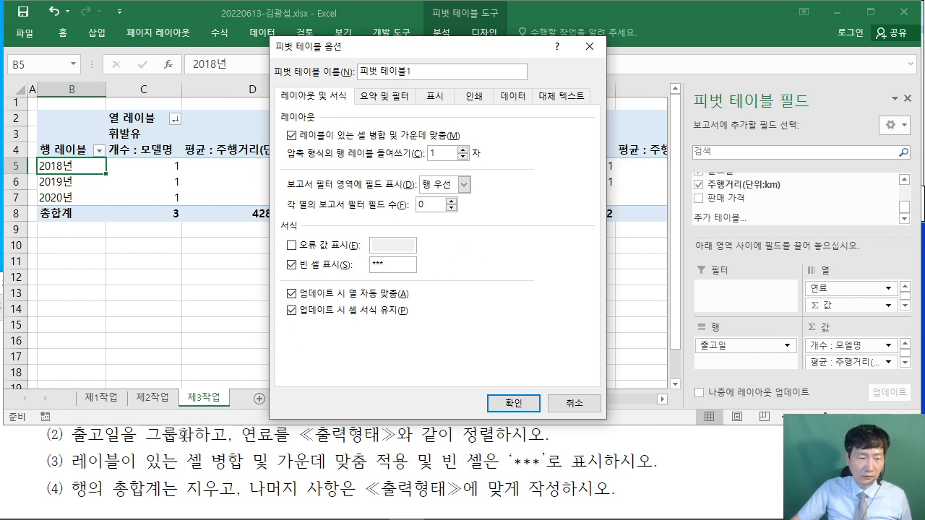
left_click(383, 100)
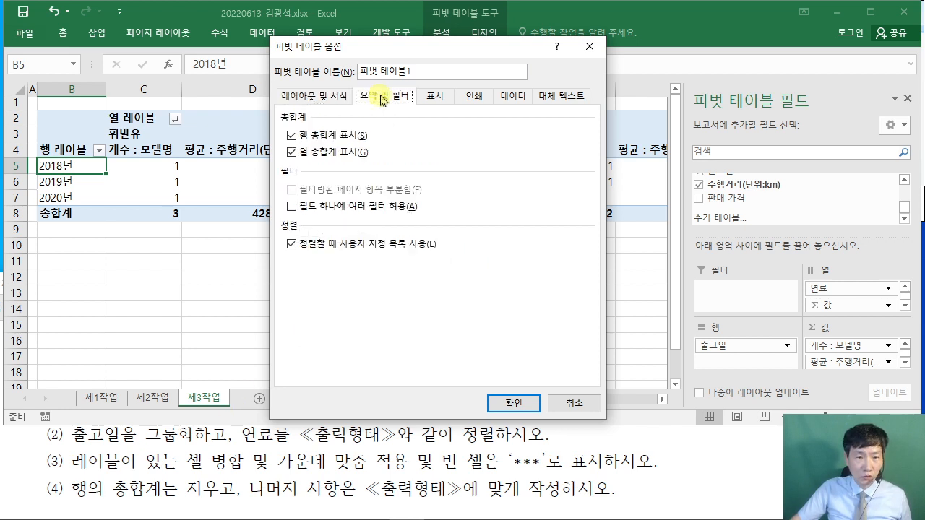
left_click_drag(351, 86, 435, 110)
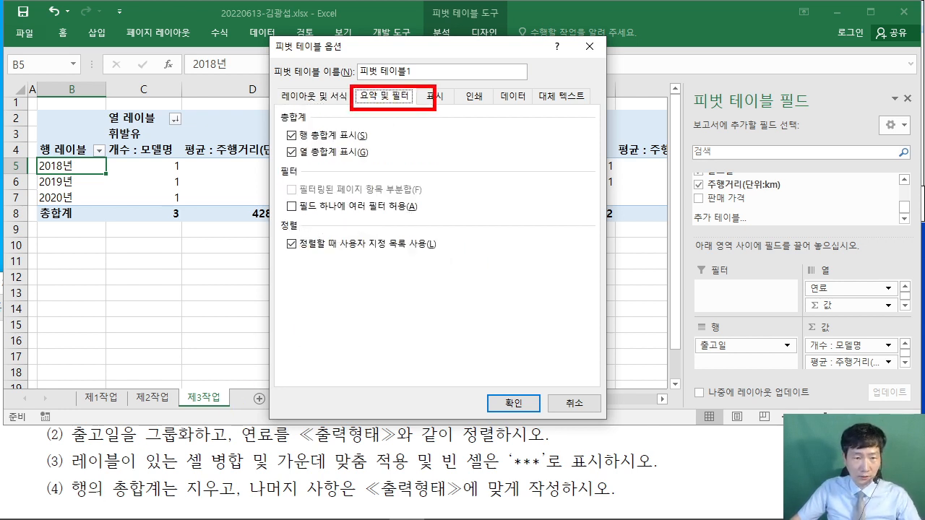
left_click_drag(284, 132, 211, 73)
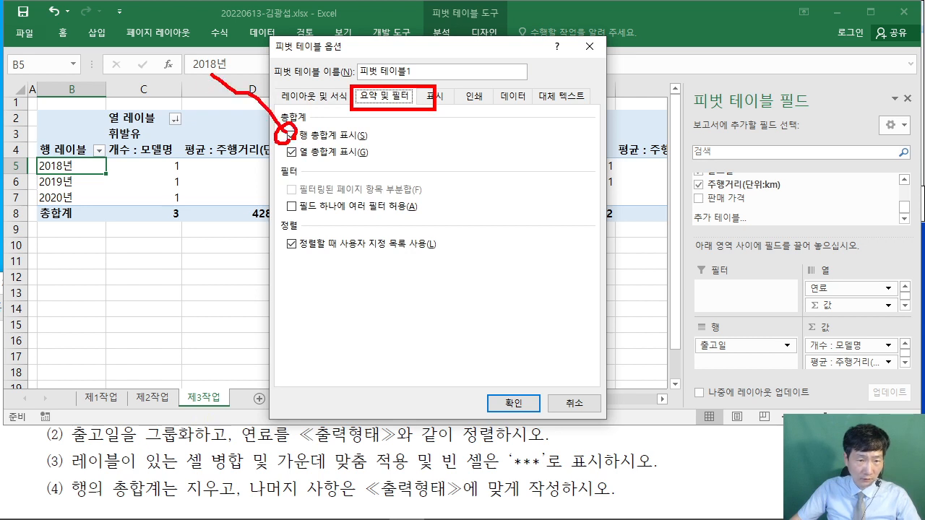
left_click(291, 135)
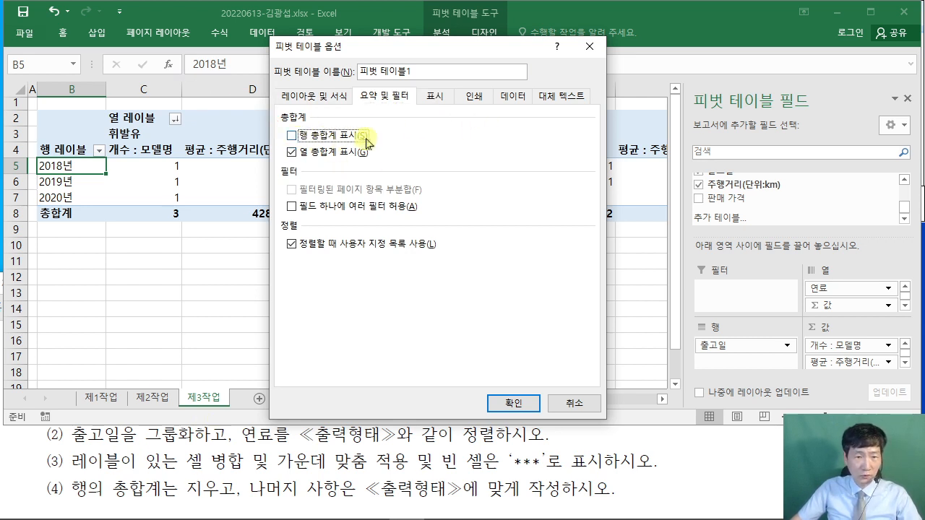
left_click(515, 402)
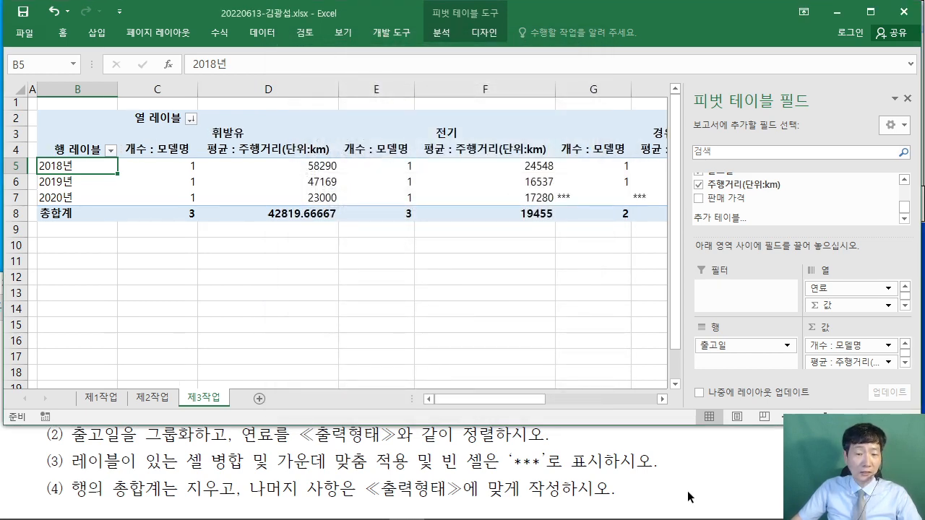
left_click(708, 458)
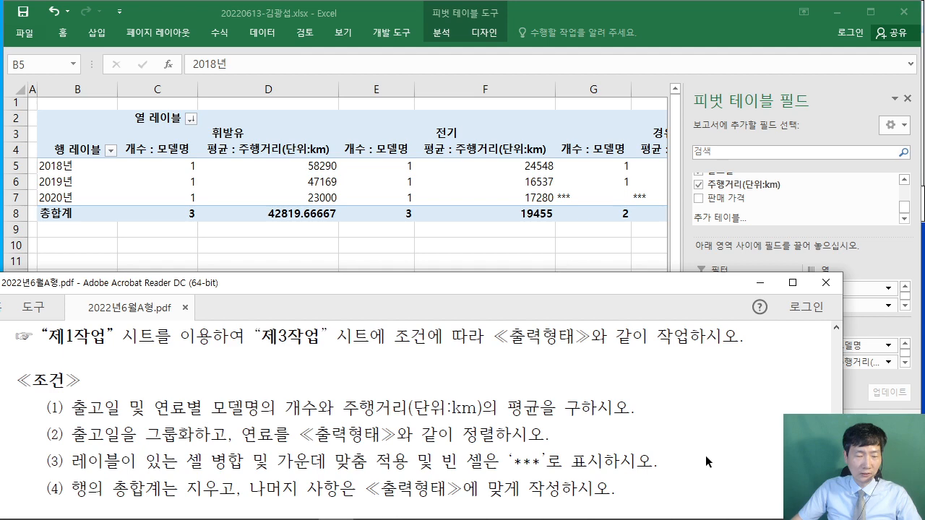
- Rename the row header in B4 to 출고일
scroll(705, 456, "down", 5)
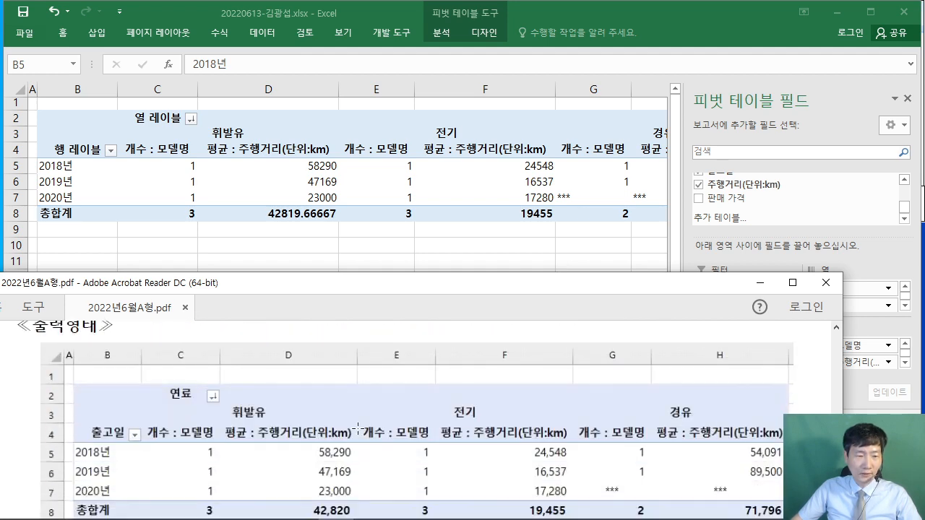
left_click(75, 160)
left_click(77, 148)
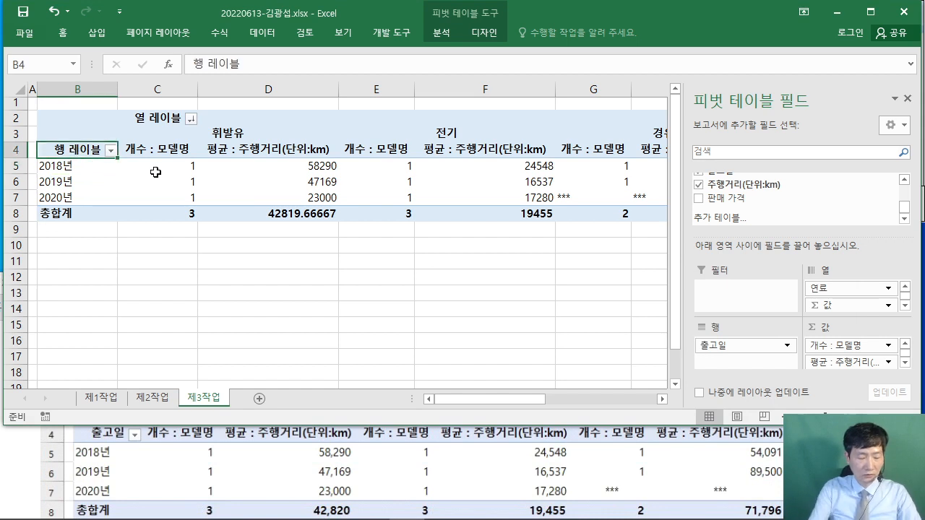
type("cnfr")
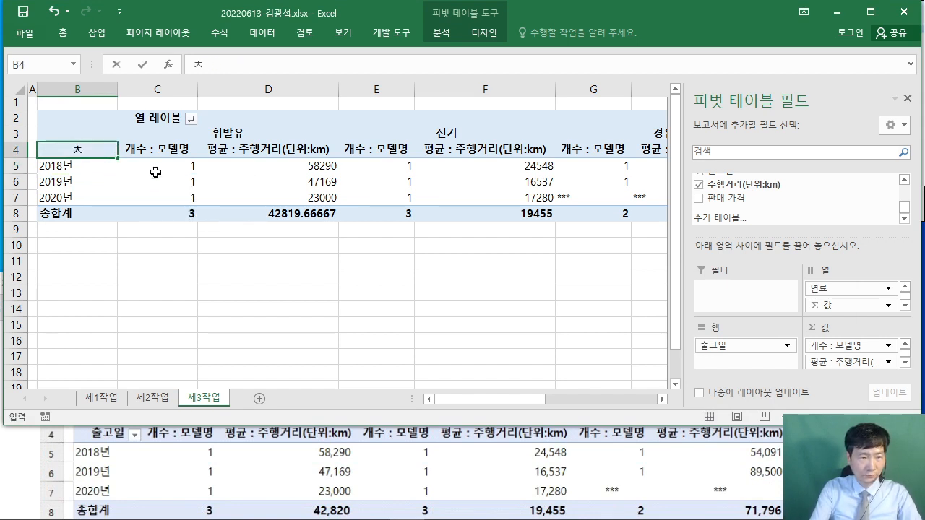
type("hdlf")
key("Return")
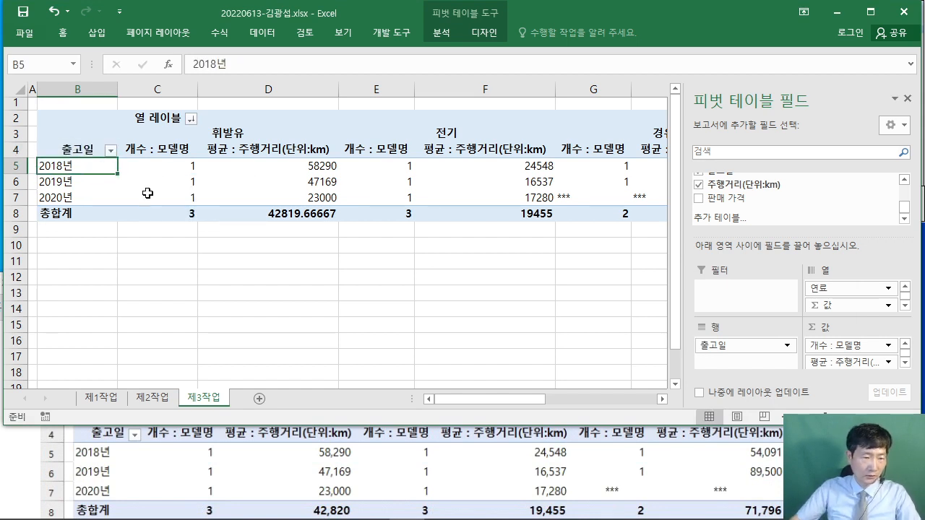
- Rename the column header in C2 to 연료
left_click(27, 478)
scroll(27, 478, "up", 1)
scroll(62, 395, "up", 1)
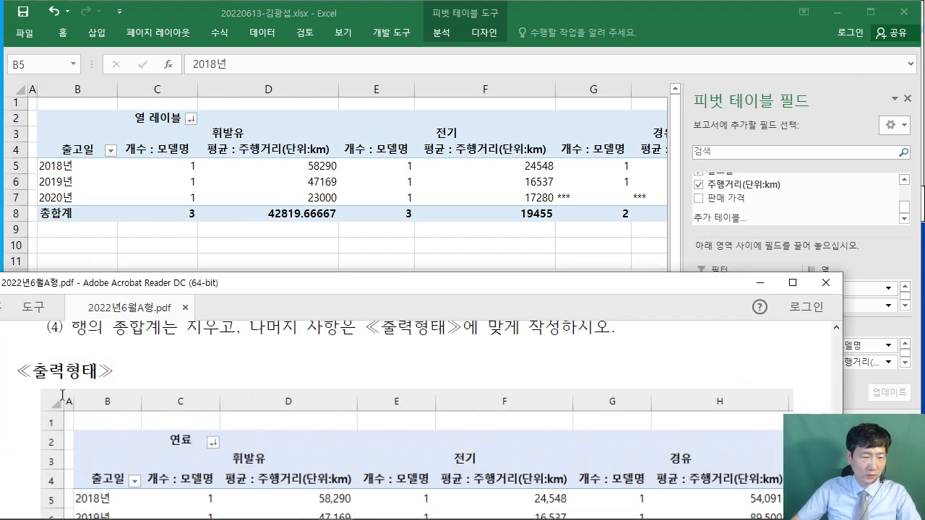
left_click(152, 125)
left_click(152, 119)
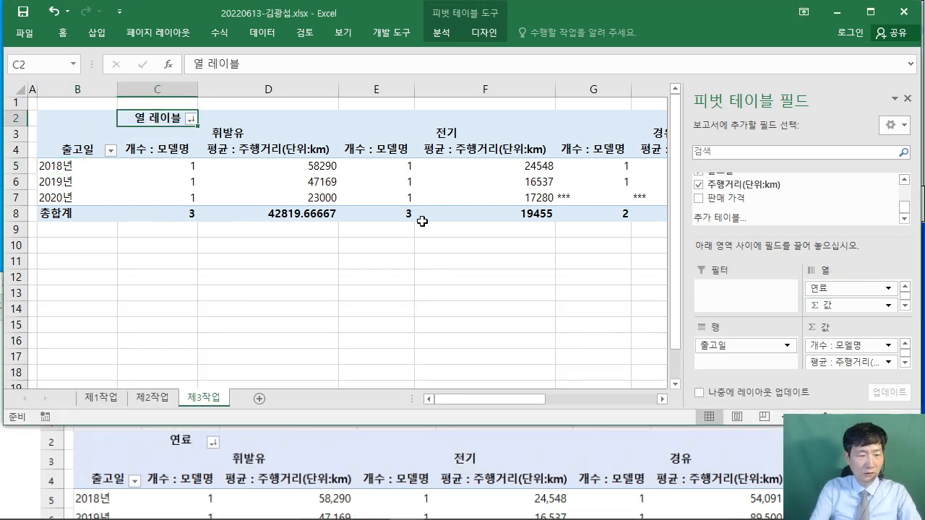
type("dusfy")
key("Return")
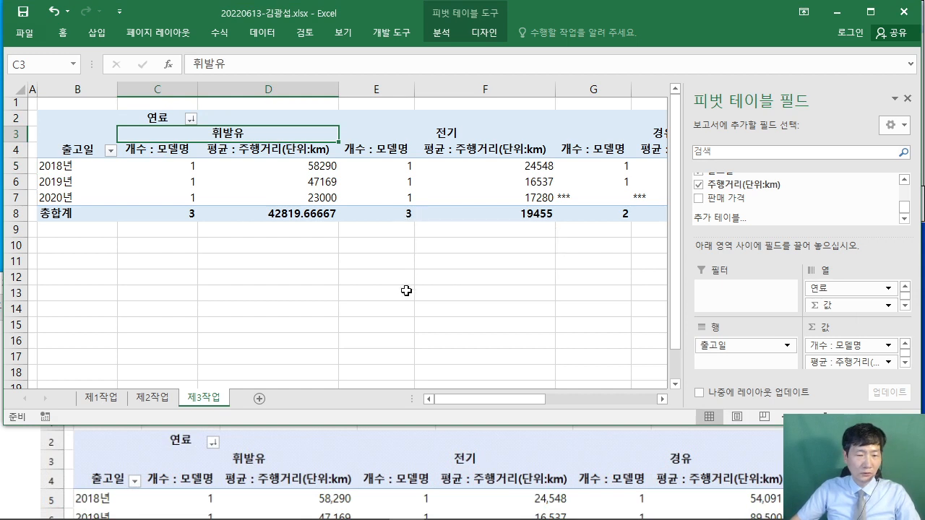
- Compare the pivot's value area with the PDF's expected table and select cell C5
key("alt+Tab")
scroll(700, 404, "down", 3)
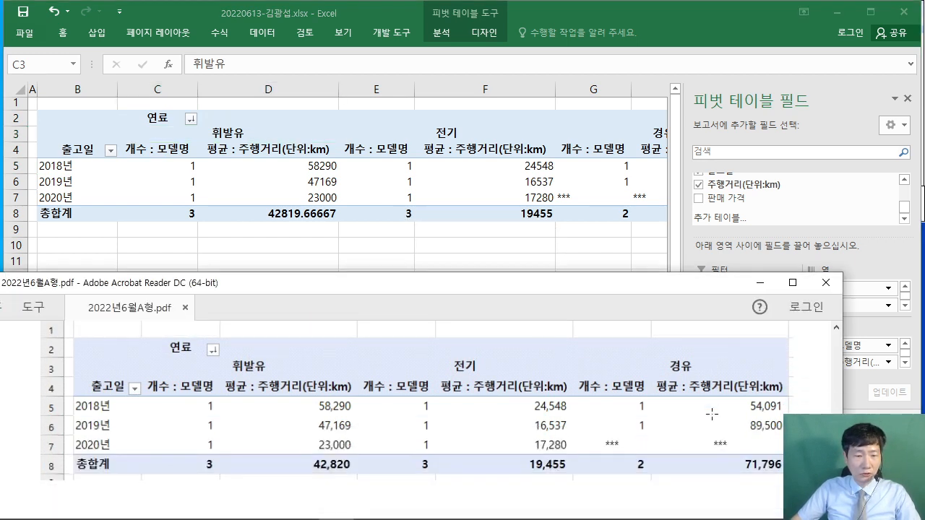
left_click_drag(141, 398, 784, 474)
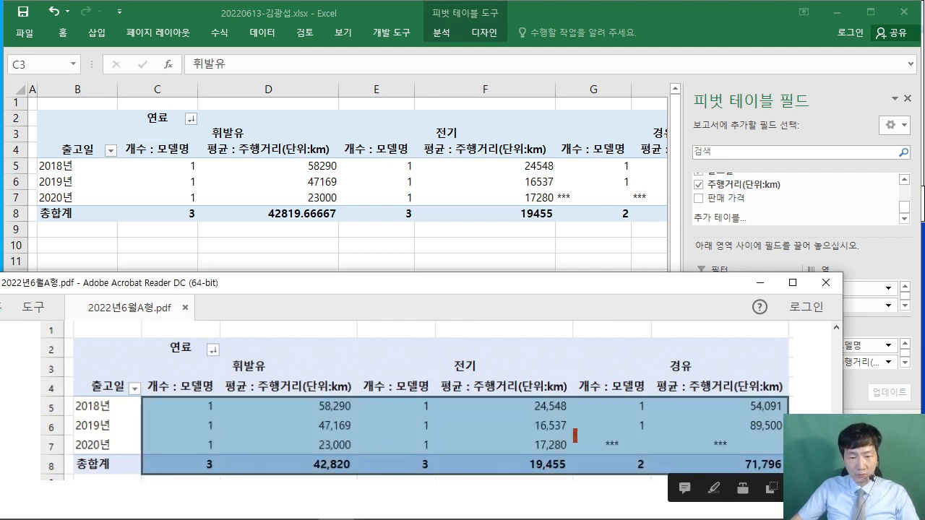
left_click_drag(577, 443, 650, 453)
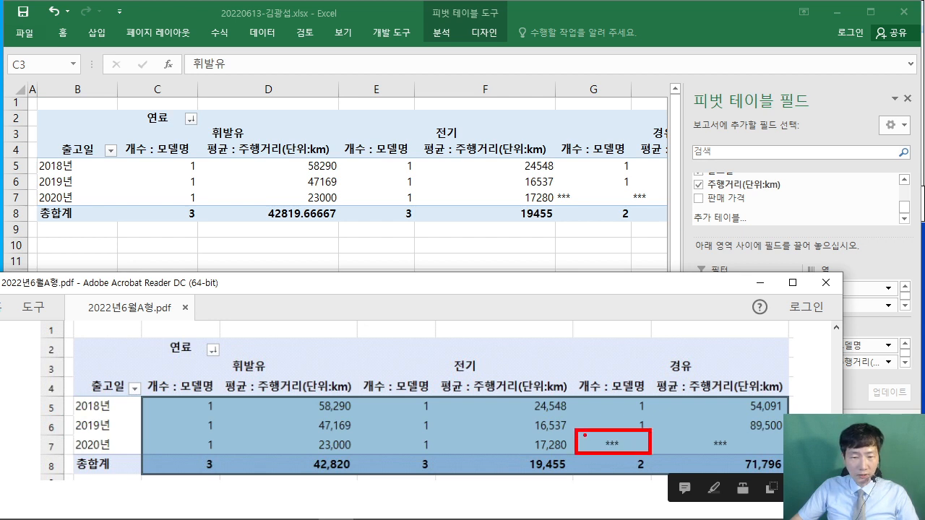
left_click_drag(555, 399, 573, 330)
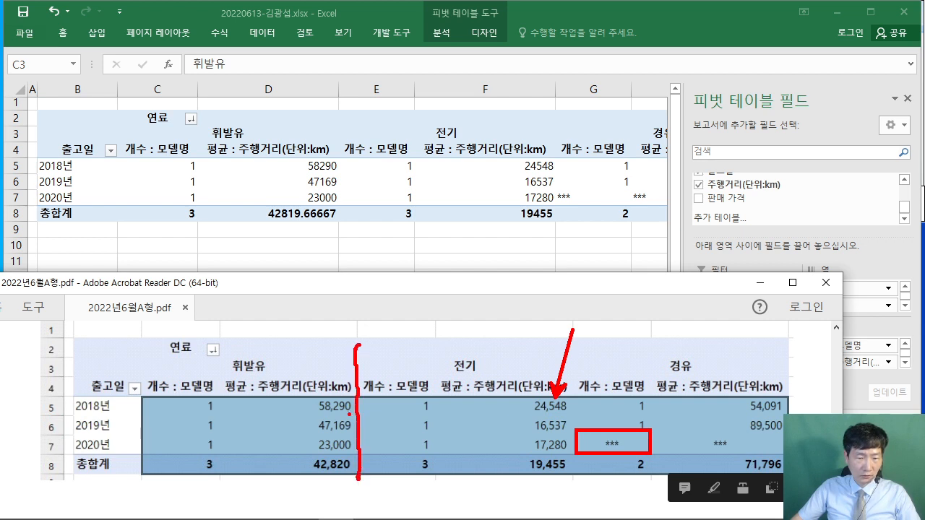
key("Escape")
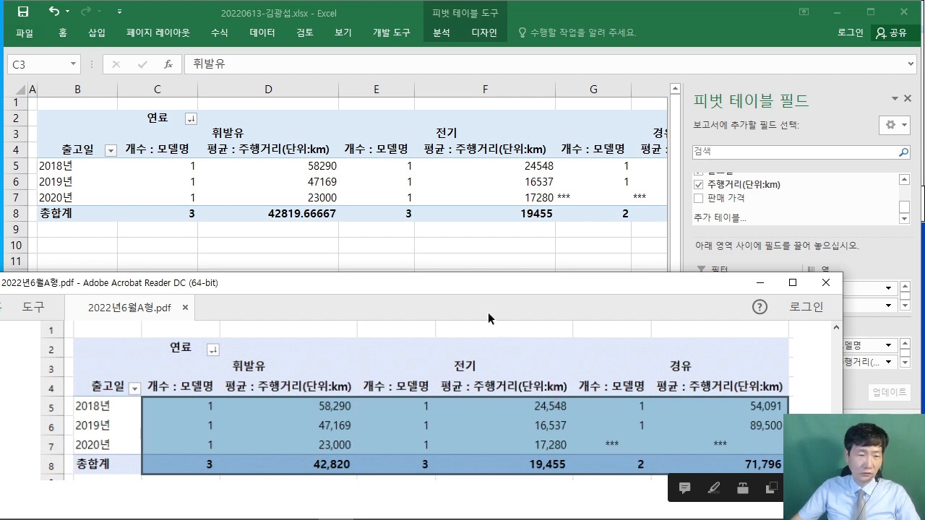
left_click(129, 186)
- Centre-align the pivot values in C5:H8, keeping the ribbon pinned open
left_click(147, 163)
left_click_drag(147, 160, 397, 211)
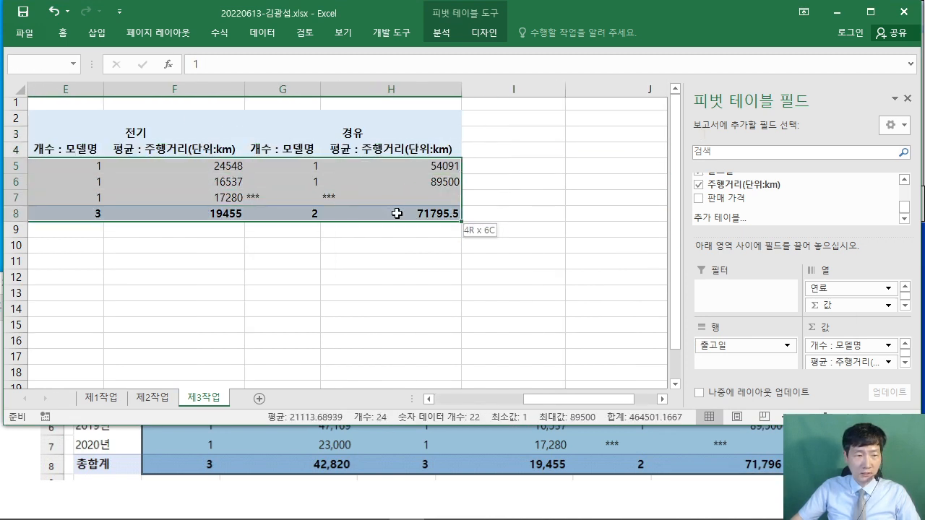
left_click_drag(599, 399, 505, 403)
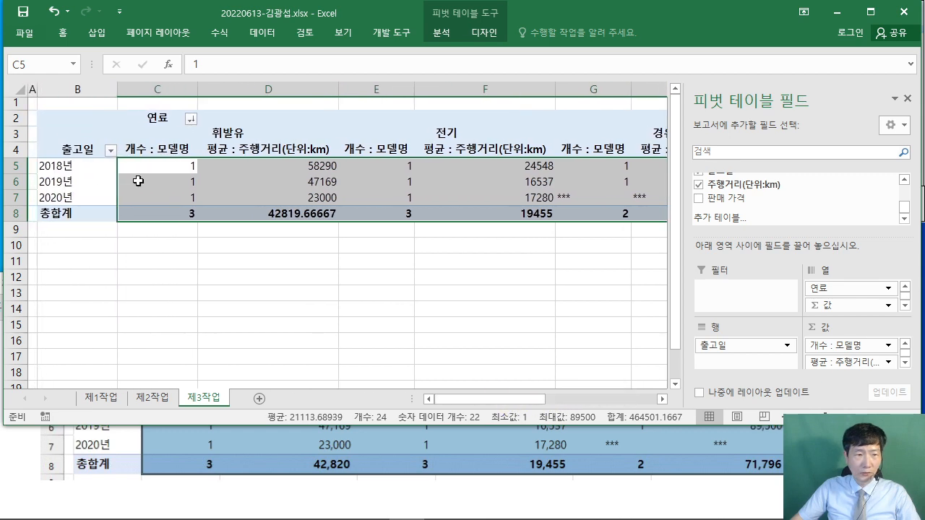
double_click(62, 32)
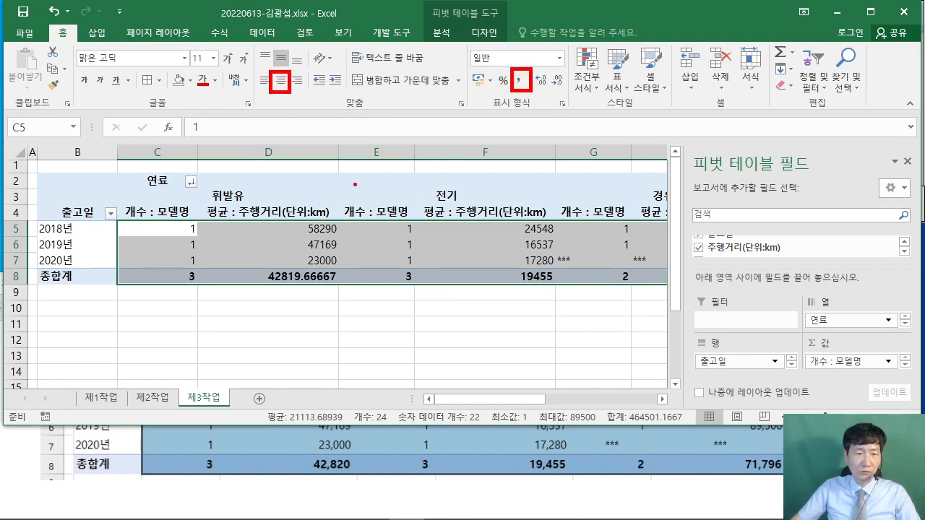
left_click(281, 80)
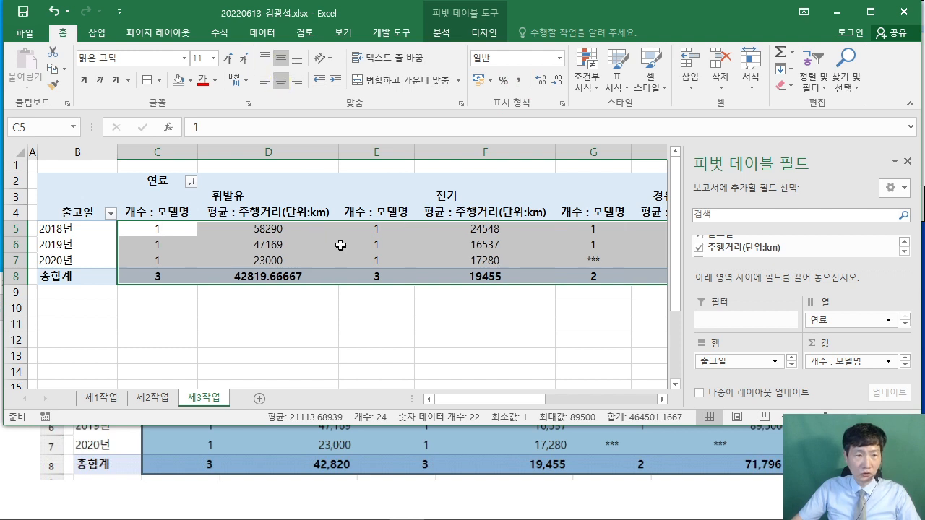
- Deselect the pivot table, shrink the Excel window and bring the exam PDF in front
left_click(556, 329)
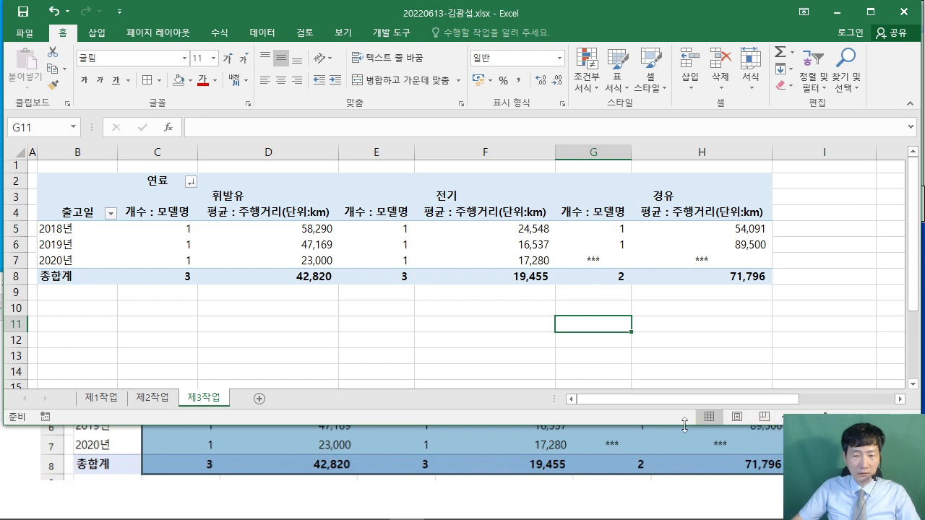
left_click_drag(681, 425, 688, 351)
left_click(687, 362)
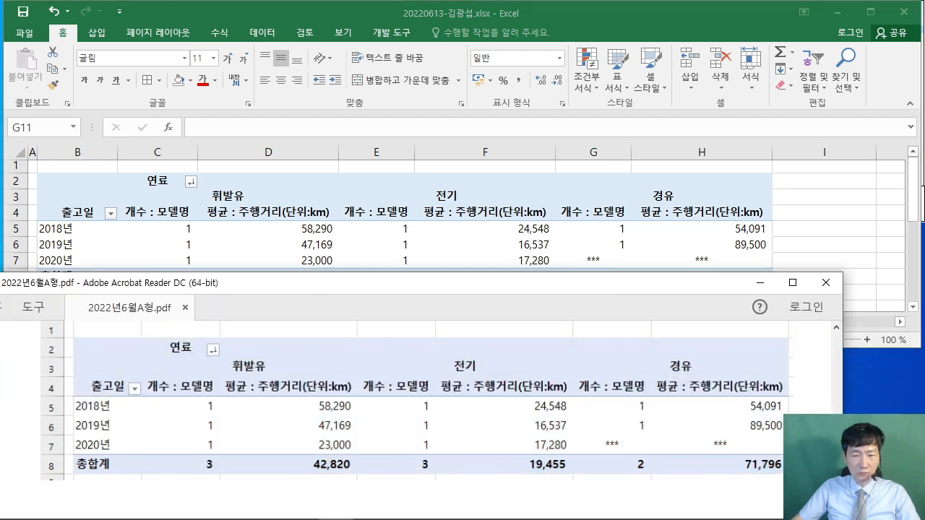
- Scroll the exam PDF to the 제4작업 chart section and maximize it to read the conditions
left_click(842, 222)
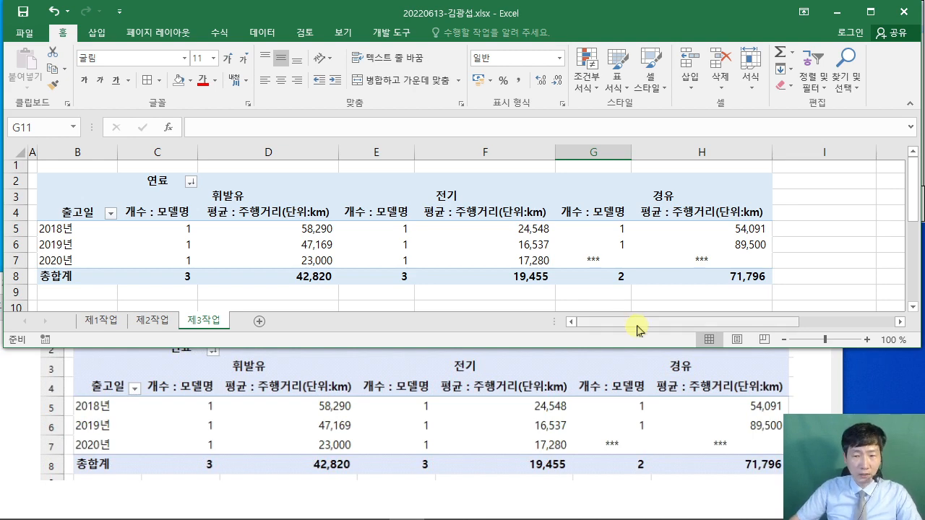
left_click(808, 392)
scroll(639, 404, "down", 5)
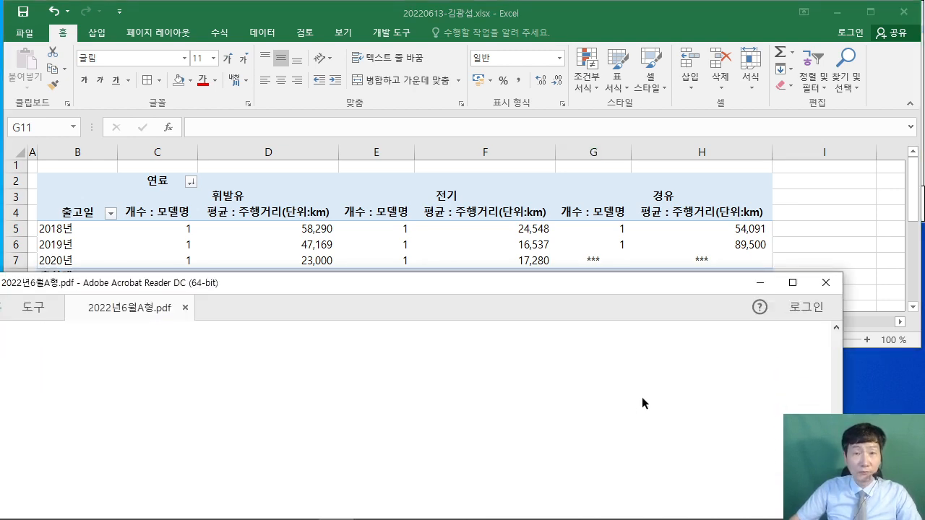
scroll(654, 386, "down", 3)
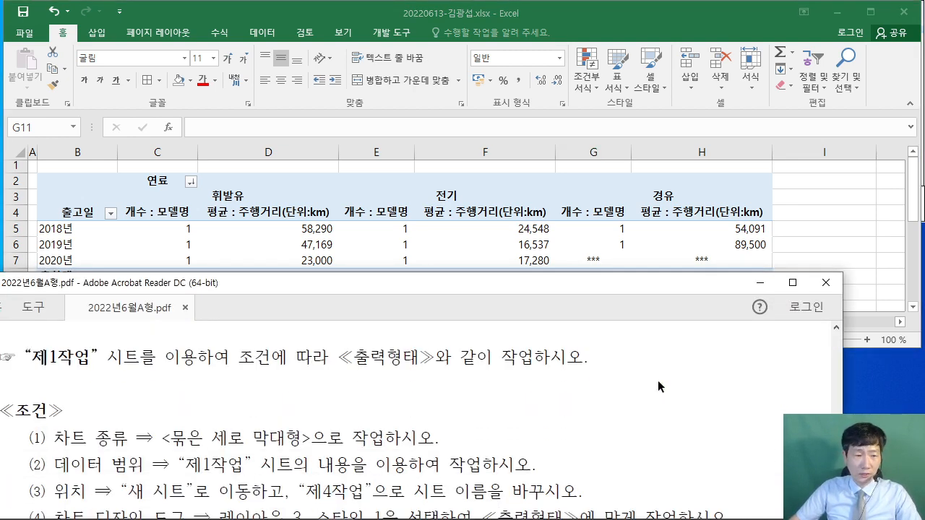
scroll(646, 377, "up", 1)
scroll(98, 416, "down", 2)
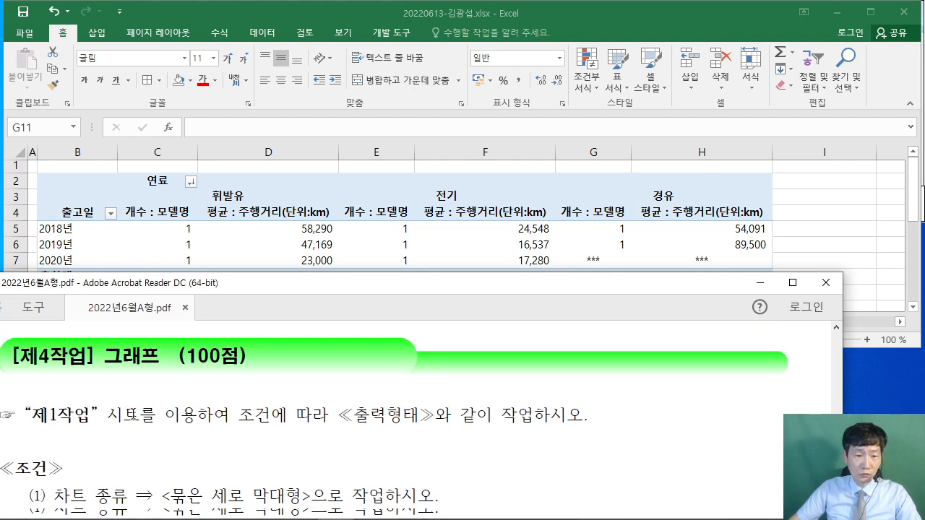
left_click_drag(53, 426, 302, 427)
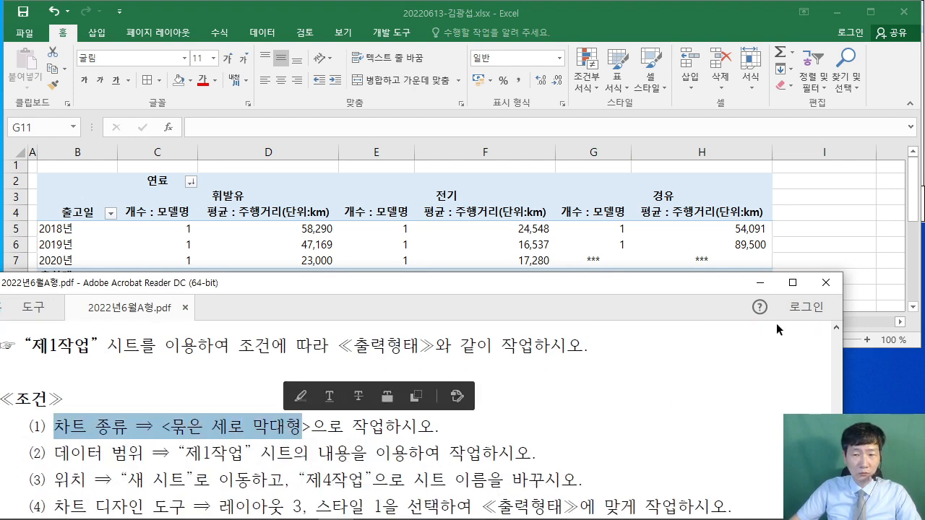
left_click(793, 283)
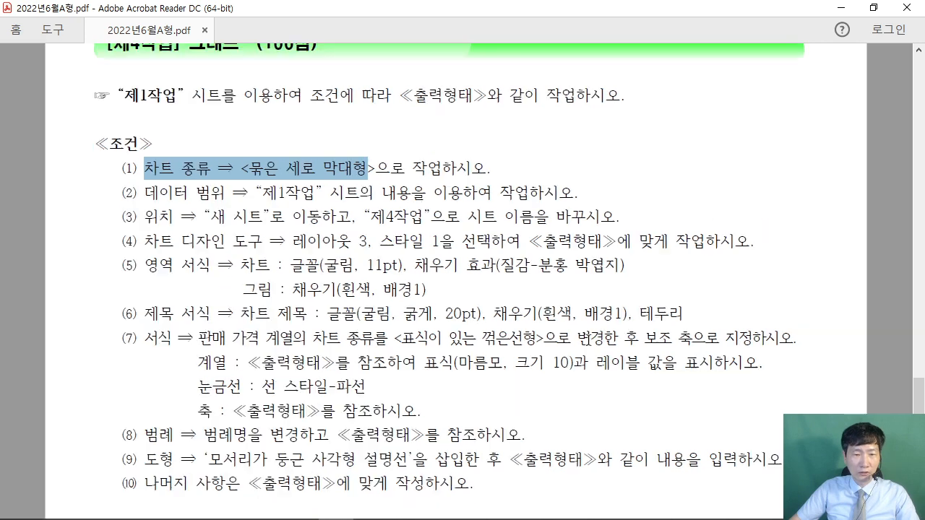
scroll(600, 361, "down", 6)
scroll(607, 384, "down", 5)
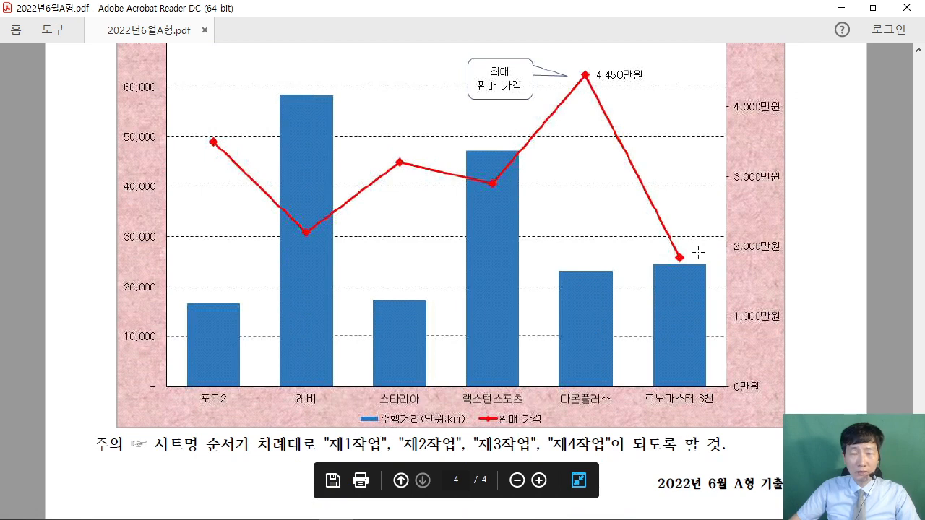
- Restore the PDF window and return Excel to the 제1작업 sheet
left_click(873, 7)
scroll(460, 431, "down", 1)
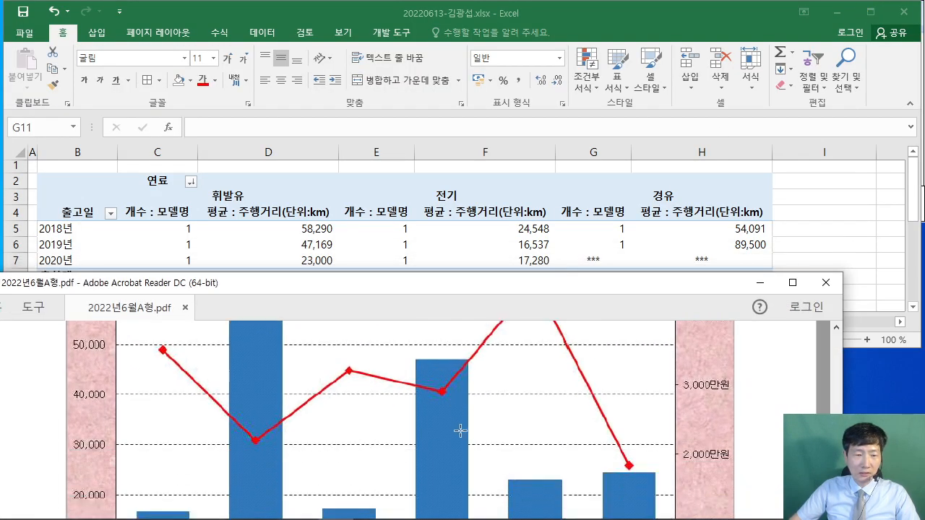
scroll(459, 430, "down", 2)
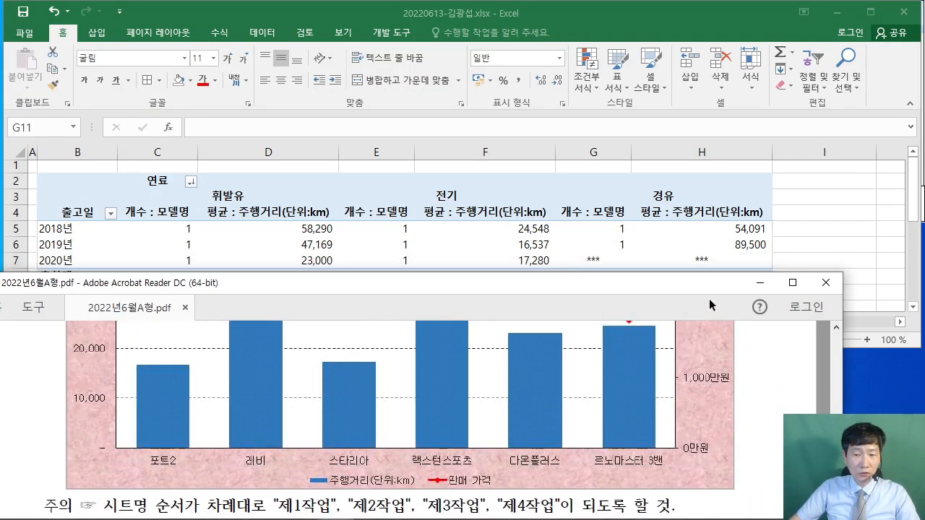
left_click(813, 213)
left_click(101, 321)
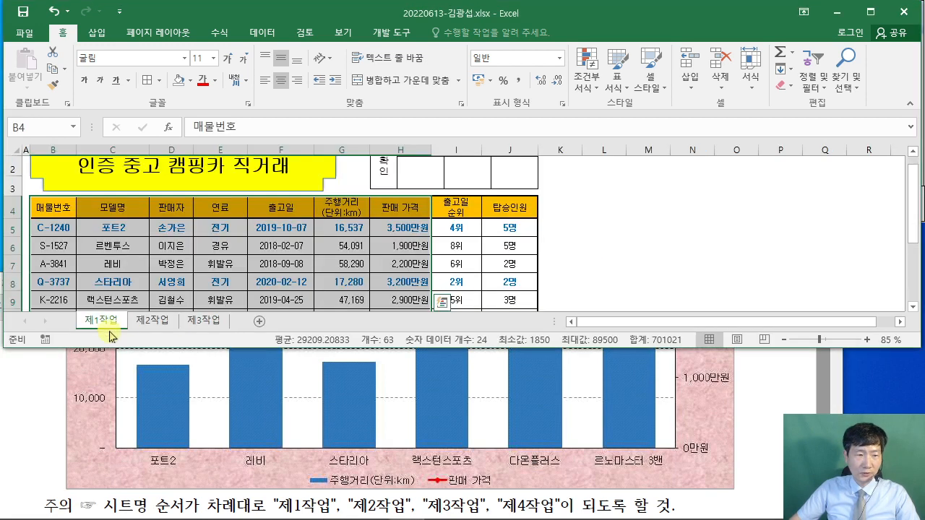
- Collapse the ribbon on 제1작업 and scroll to the top of the data table
left_click(647, 227)
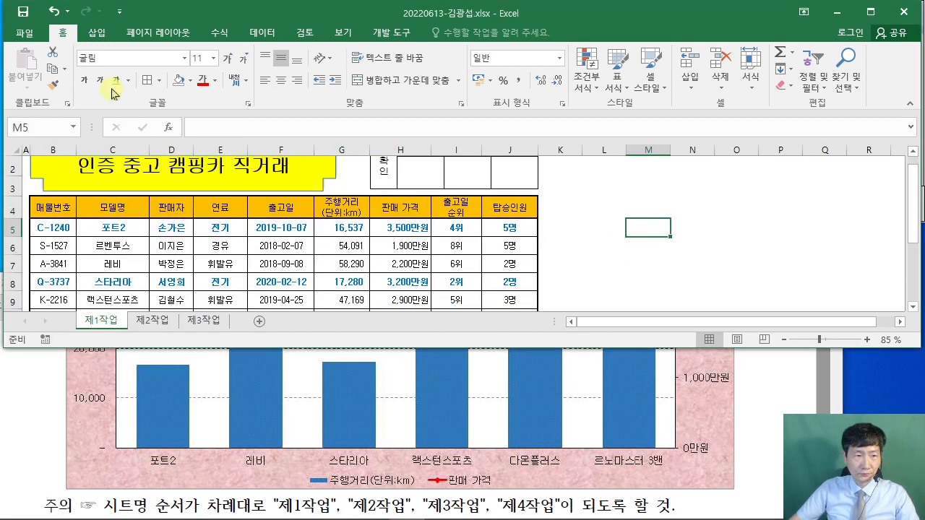
double_click(66, 33)
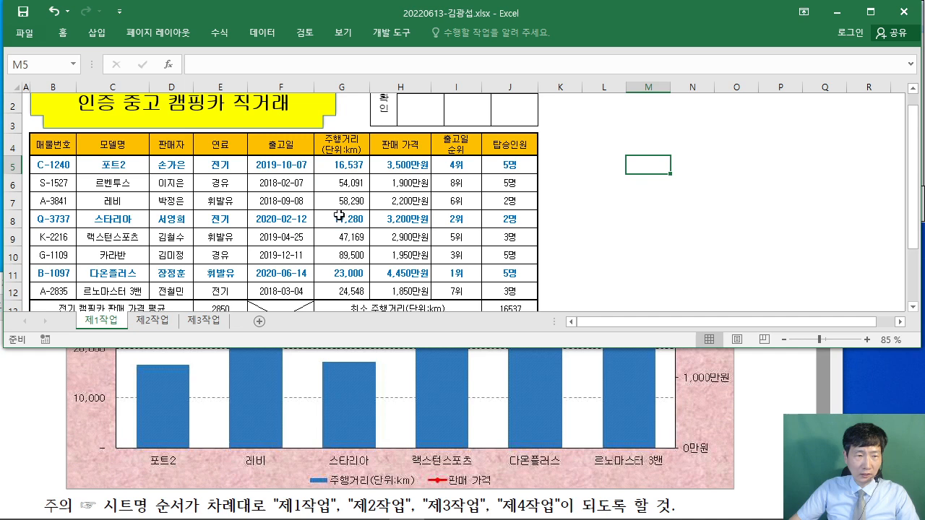
scroll(341, 215, "up", 1)
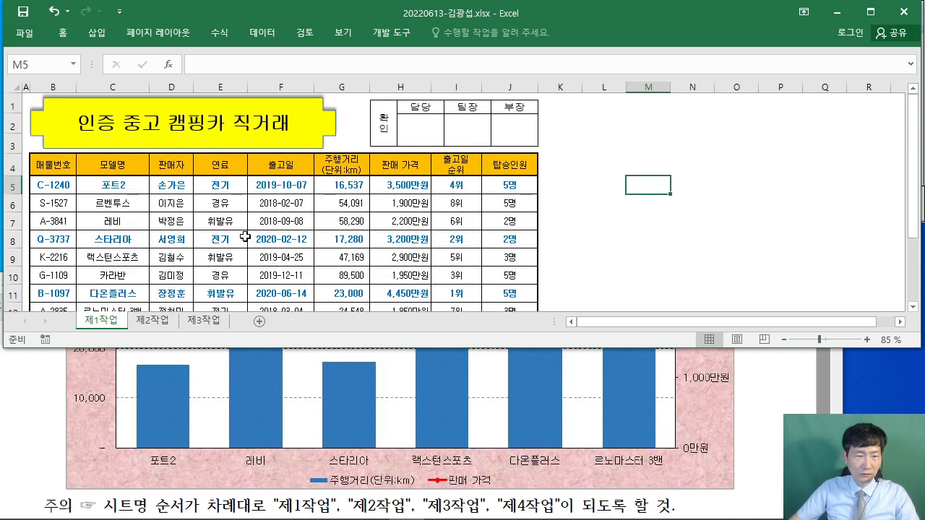
scroll(177, 227, "up", 1, "ctrl")
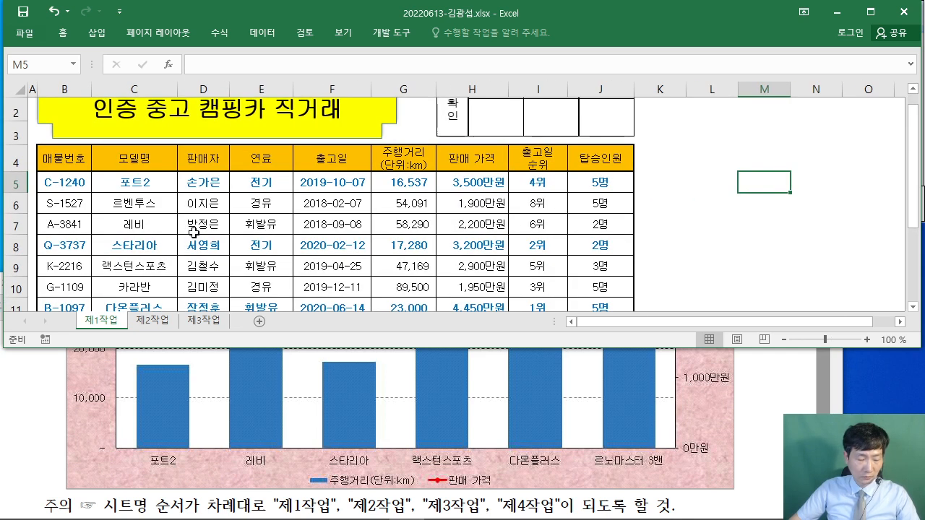
- Pen-mark 포트2, cross out row S-1527 and tick the sample chart bars, then erase the marks
mouse_move(173, 195)
left_mouse_down()
mouse_move(103, 177)
mouse_move(176, 192)
left_mouse_up()
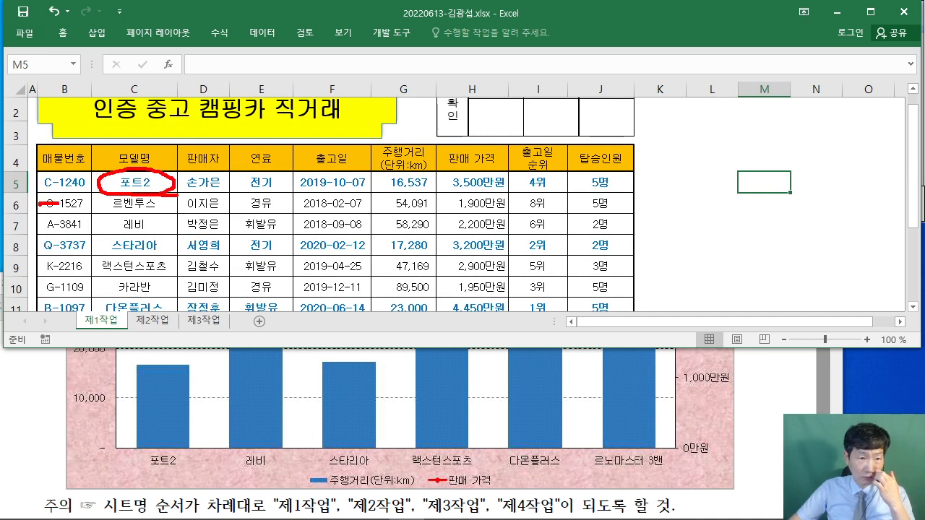
left_click_drag(58, 204, 607, 202)
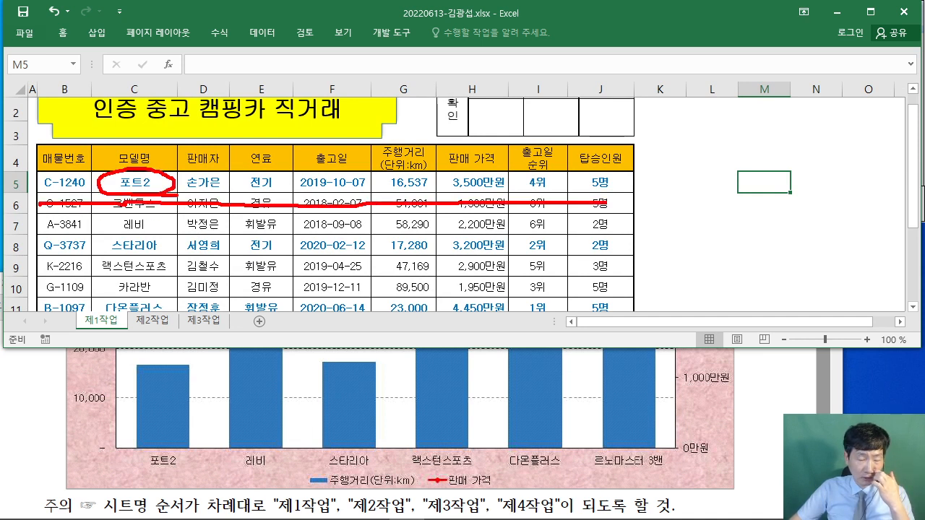
left_click_drag(124, 372, 175, 366)
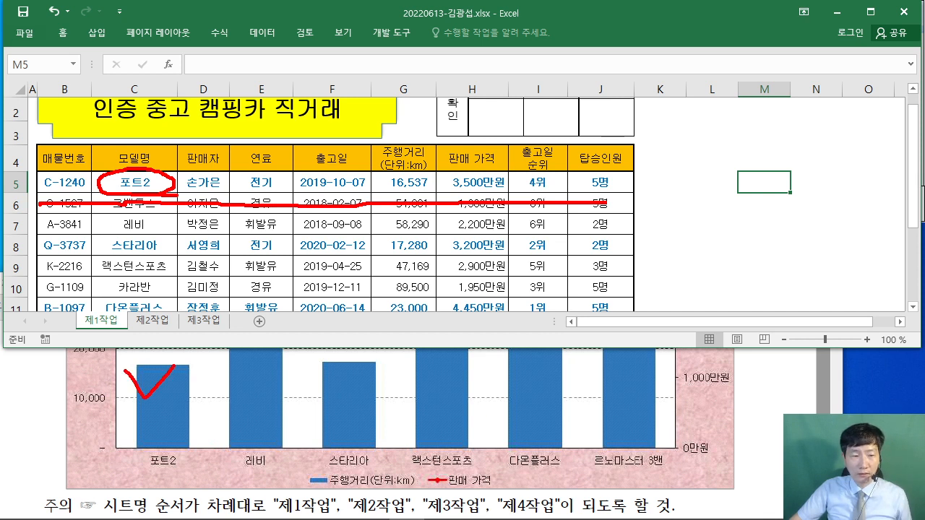
left_click_drag(359, 377, 399, 387)
mouse_move(452, 364)
left_mouse_down()
mouse_move(458, 389)
mouse_move(472, 381)
left_mouse_up()
left_click_drag(536, 356, 571, 360)
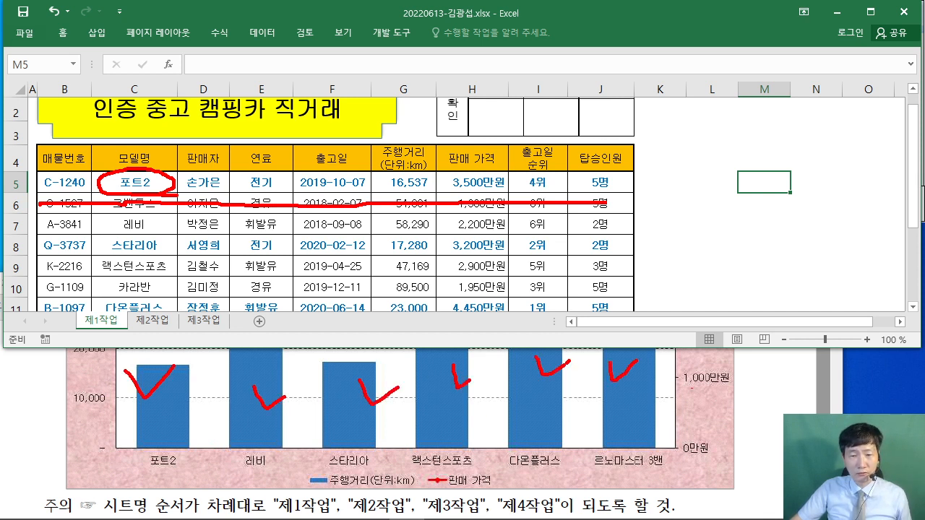
left_click_drag(702, 308, 808, 315)
left_click_drag(38, 171, 28, 326)
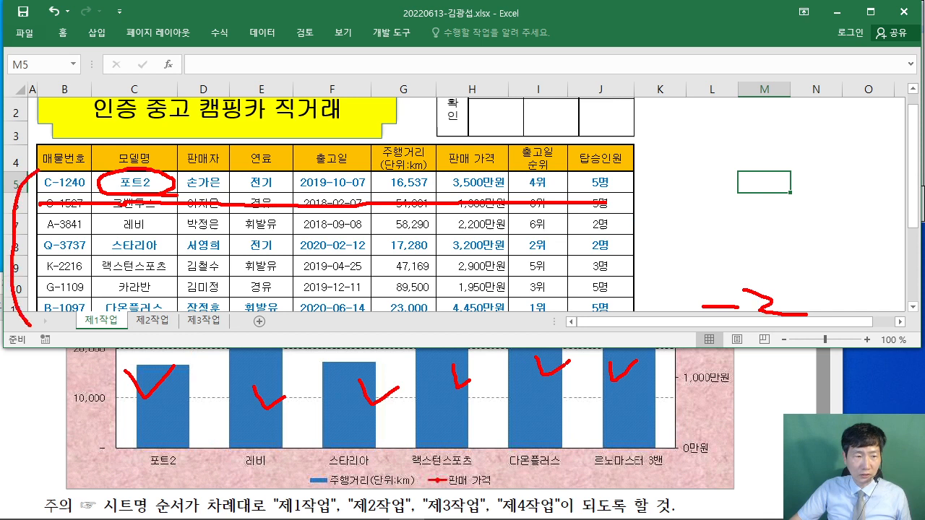
key("Escape")
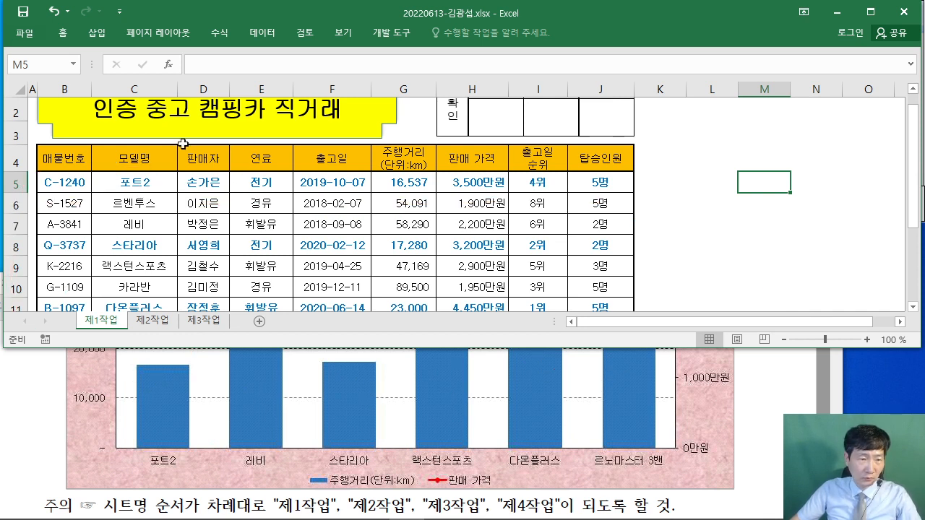
- Circle 포트2, 레비, 스타리아 and 다온플러스, crossing out rows S-1527 and G-1109
mouse_move(165, 187)
left_mouse_down()
mouse_move(141, 171)
mouse_move(166, 195)
left_mouse_up()
left_click_drag(68, 212, 261, 206)
left_click_drag(76, 205, 259, 202)
mouse_move(127, 233)
left_mouse_down()
mouse_move(171, 217)
mouse_move(130, 232)
mouse_move(124, 252)
mouse_move(175, 254)
left_mouse_up()
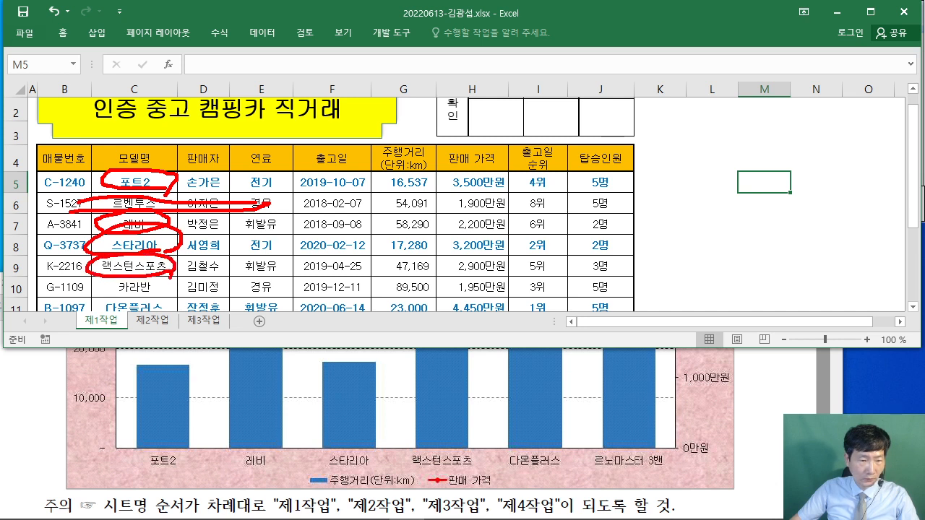
left_click_drag(75, 287, 275, 278)
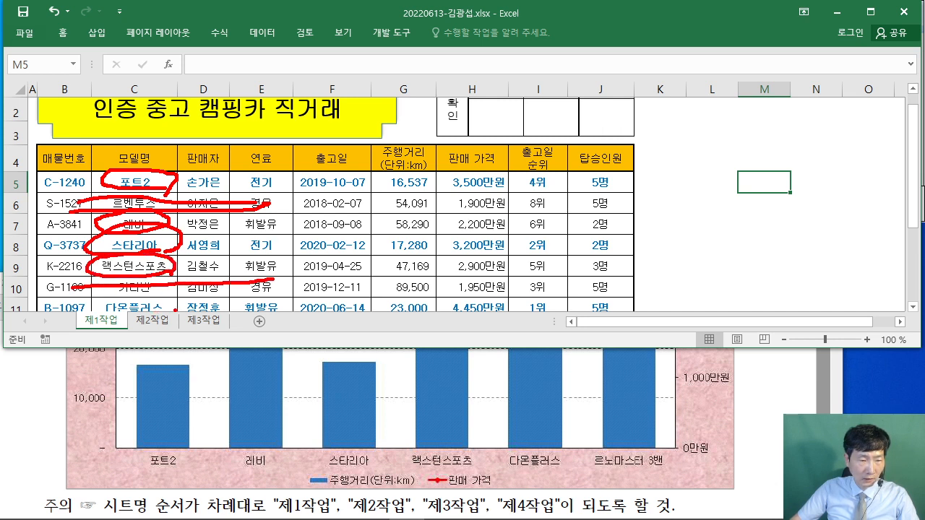
mouse_move(175, 309)
left_mouse_down()
mouse_move(104, 312)
mouse_move(181, 318)
mouse_move(93, 343)
mouse_move(147, 340)
left_mouse_up()
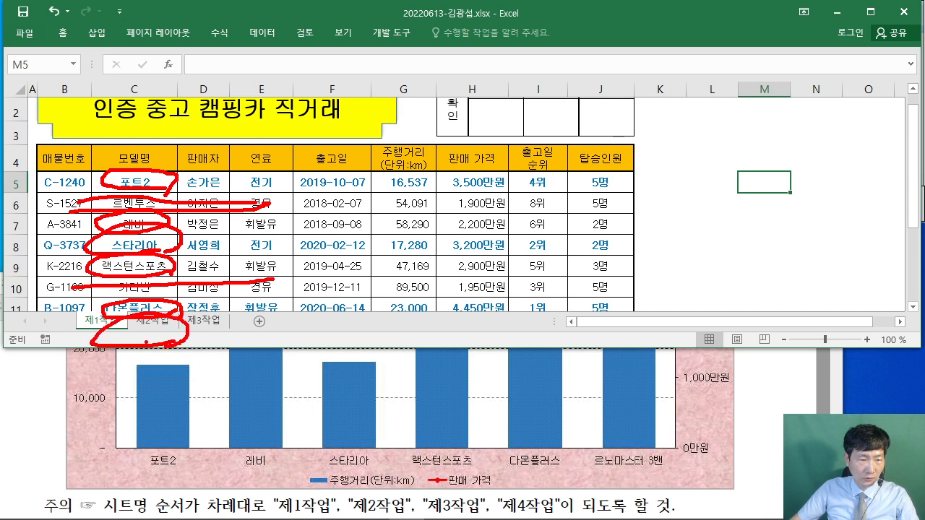
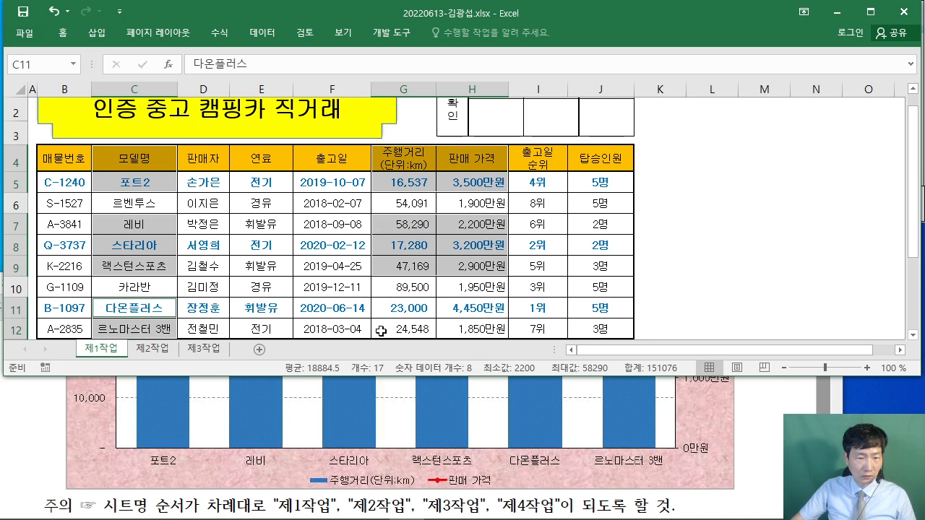
- Add the last two models' mileage and price (G11:H12) to the multi-selection
left_click_drag(402, 308, 460, 328)
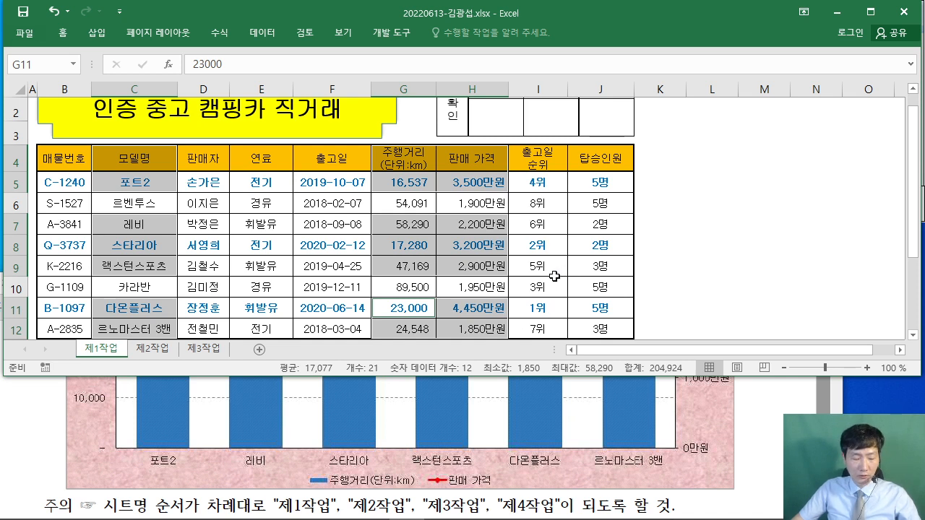
left_click_drag(603, 110, 749, 220)
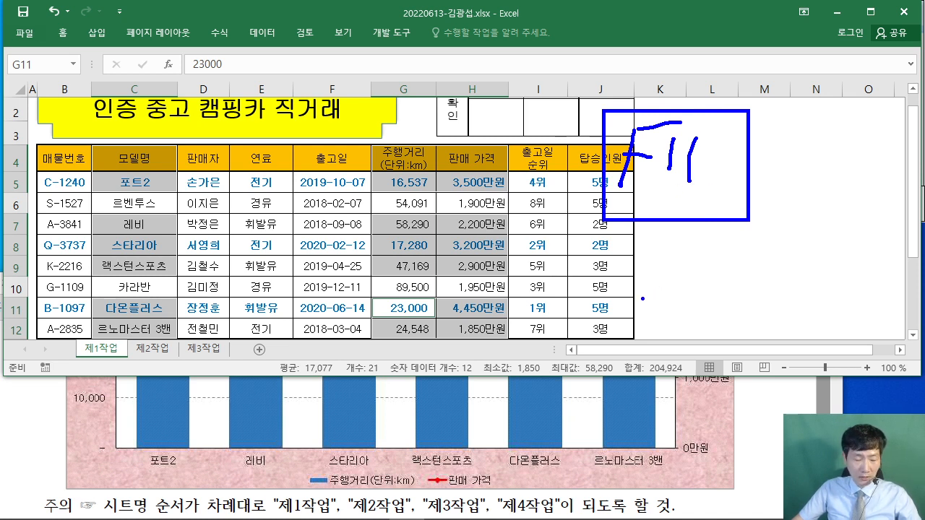
- Chart the selected data on a new sheet and compare it with the reference PDF
key("Escape")
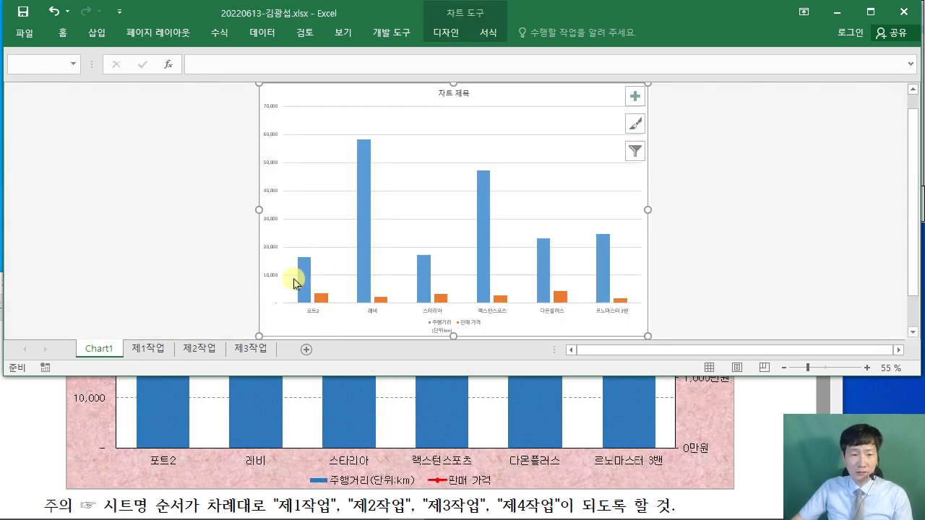
left_click(768, 401)
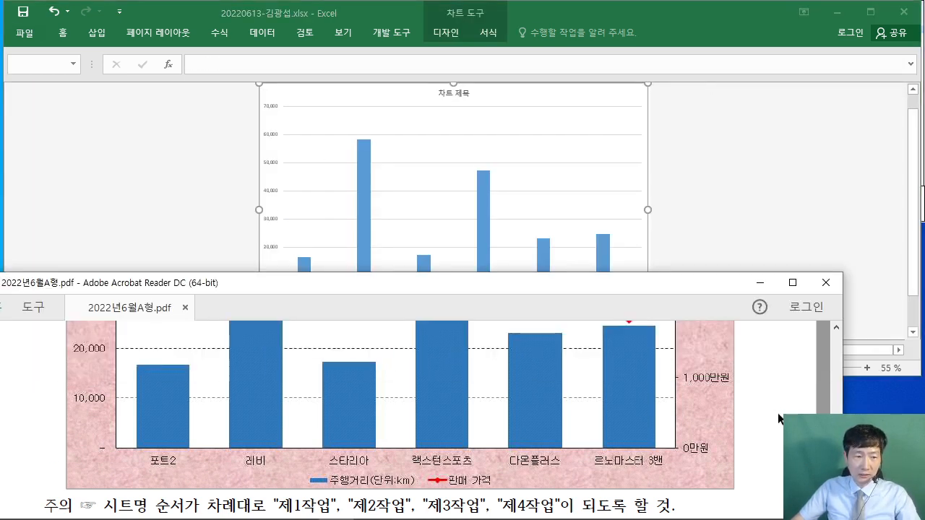
scroll(763, 408, "up", 5)
scroll(767, 415, "up", 10)
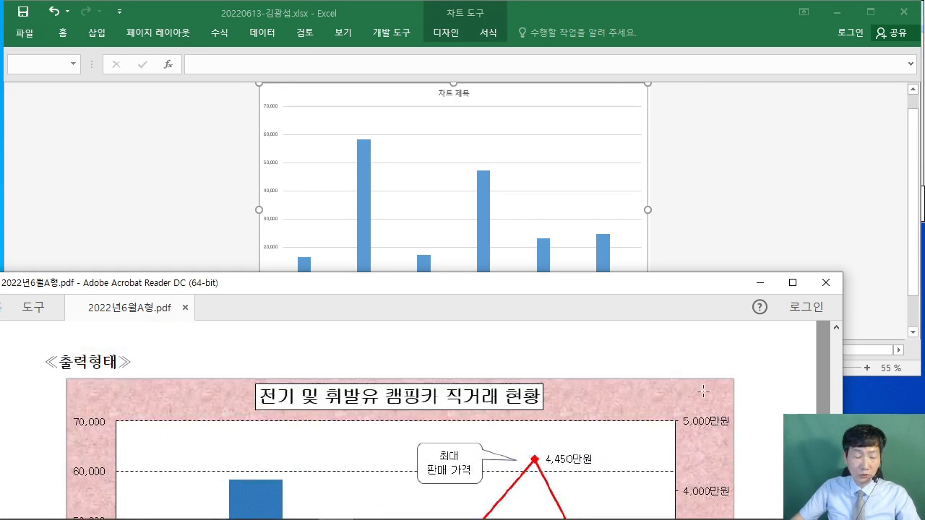
scroll(484, 383, "up", 2)
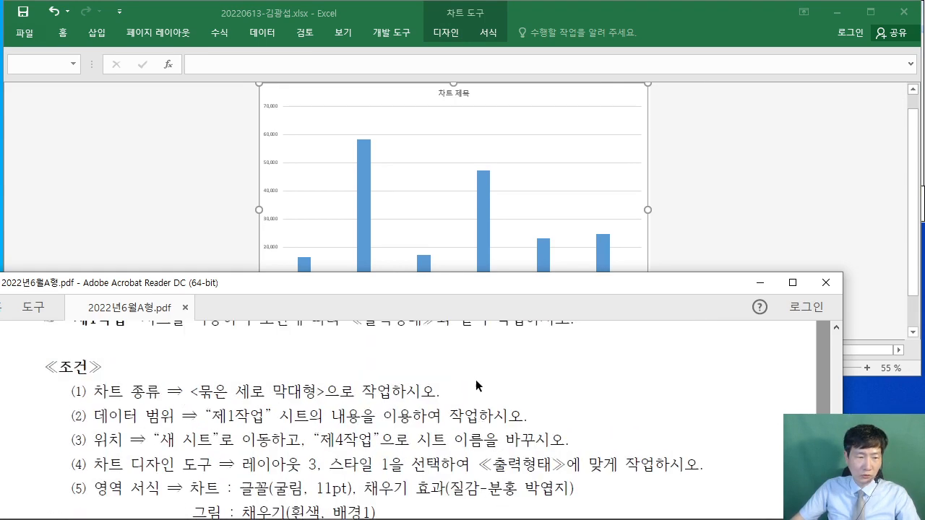
scroll(475, 380, "down", 1)
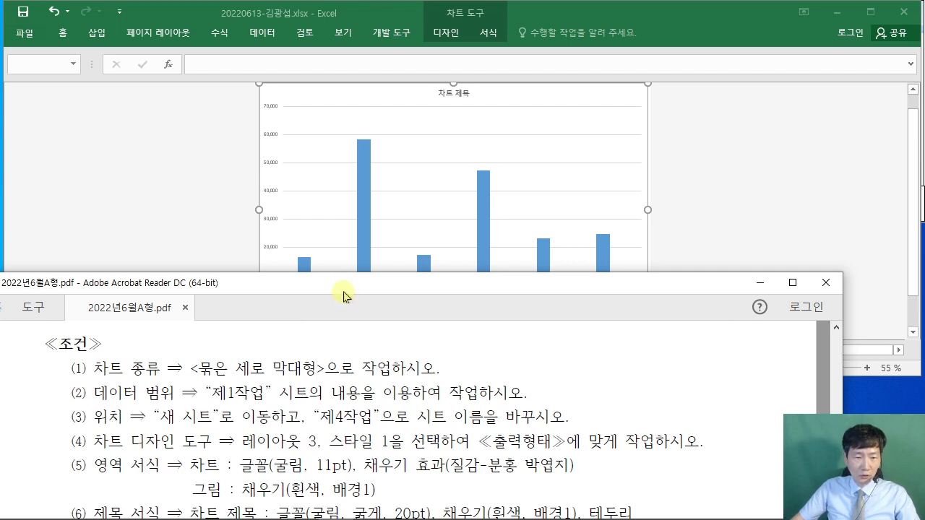
left_click_drag(344, 282, 355, 351)
scroll(391, 491, "down", 1)
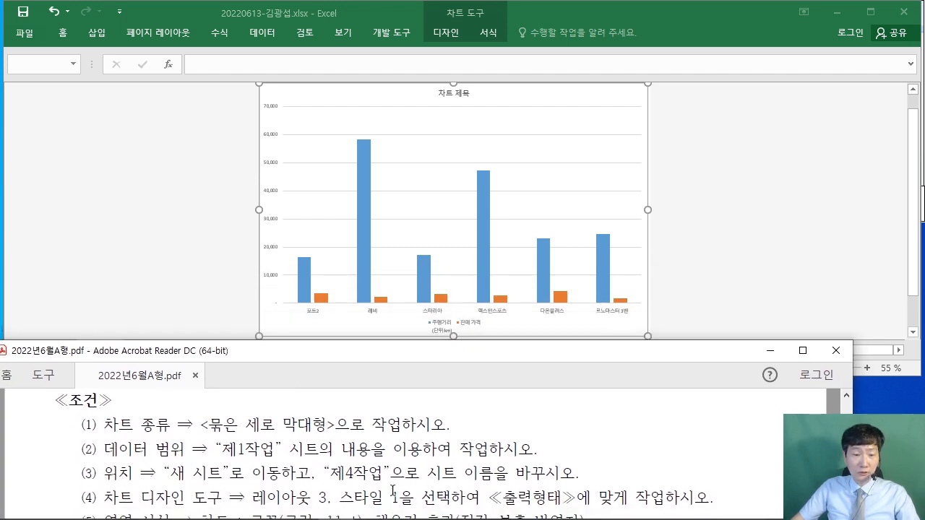
left_click(116, 230)
scroll(141, 257, "down", 1)
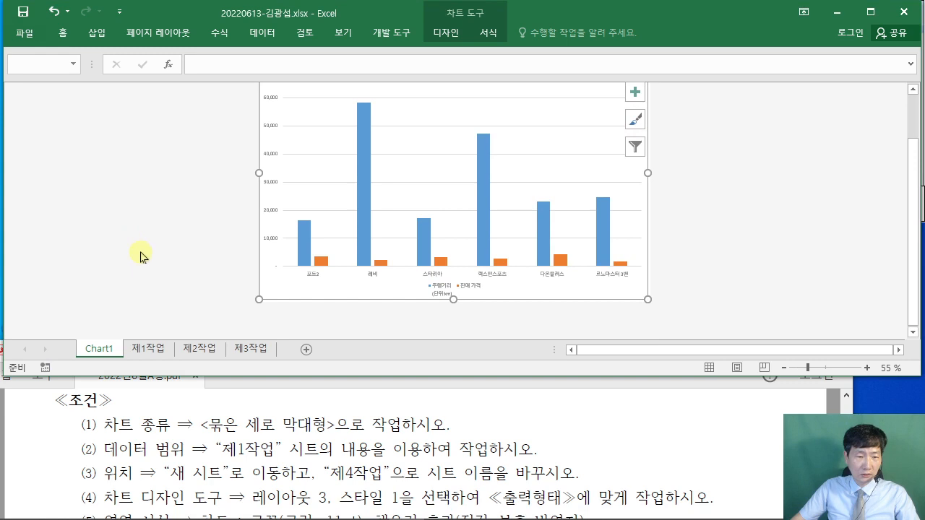
scroll(133, 279, "up", 1)
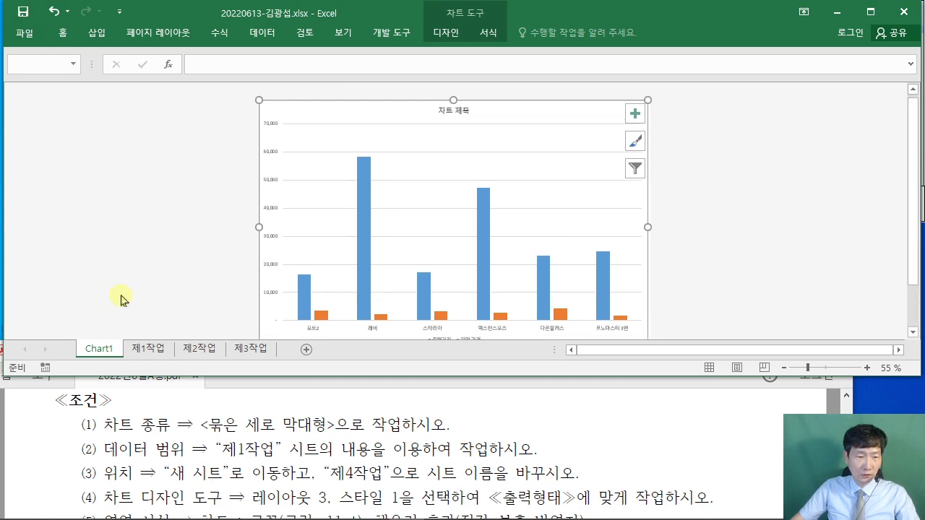
- Rename the Chart1 sheet to 제4작업
double_click(111, 354)
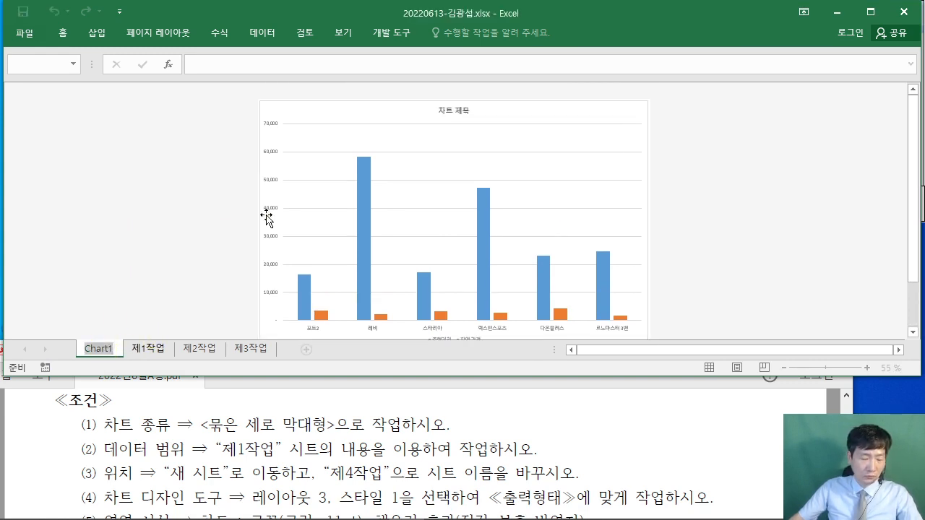
type("제4작업")
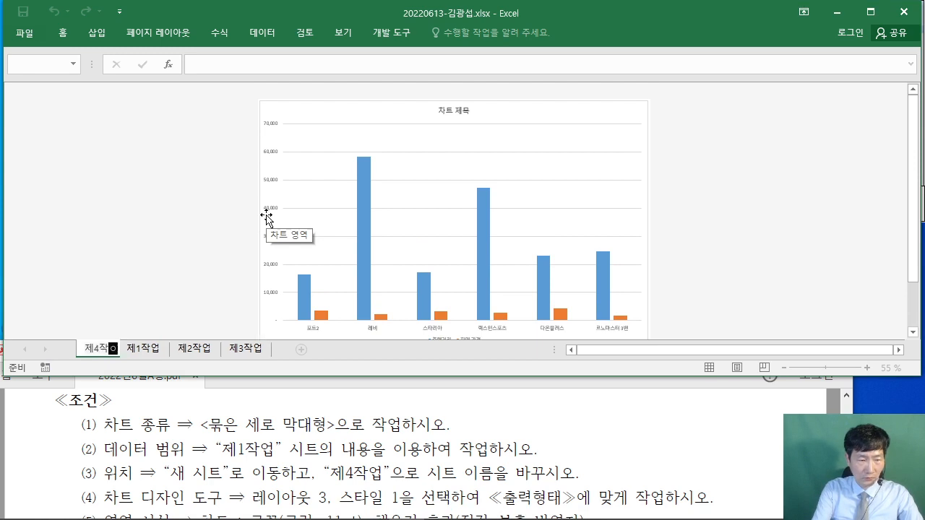
key("Return")
- Reorder the sheet tabs so 제4작업 sits after 제3작업, per the PDF's sheet-order note
left_click(777, 415)
scroll(768, 430, "down", 10)
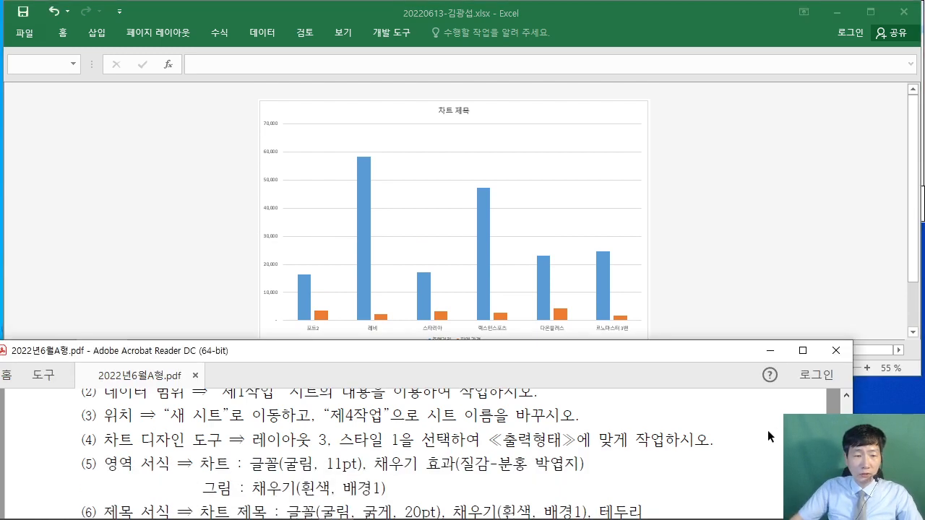
scroll(709, 447, "down", 10)
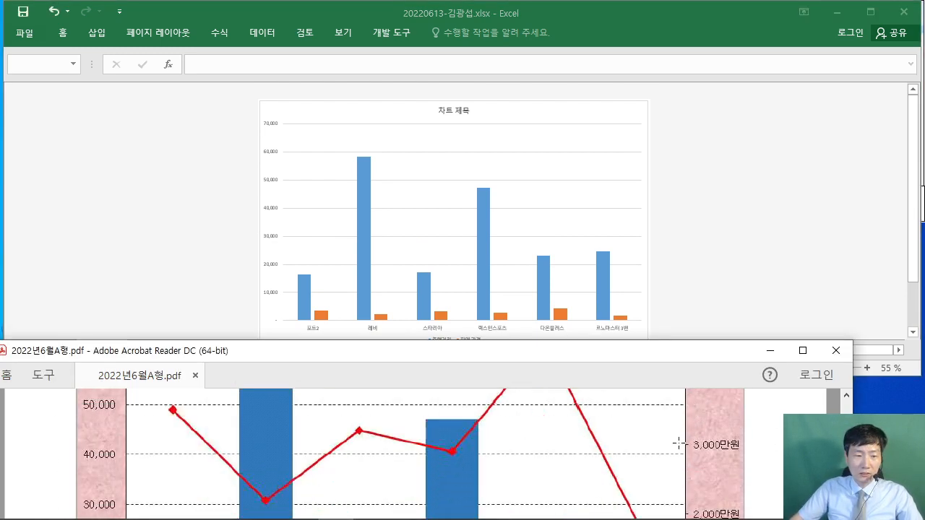
left_click_drag(506, 352, 510, 279)
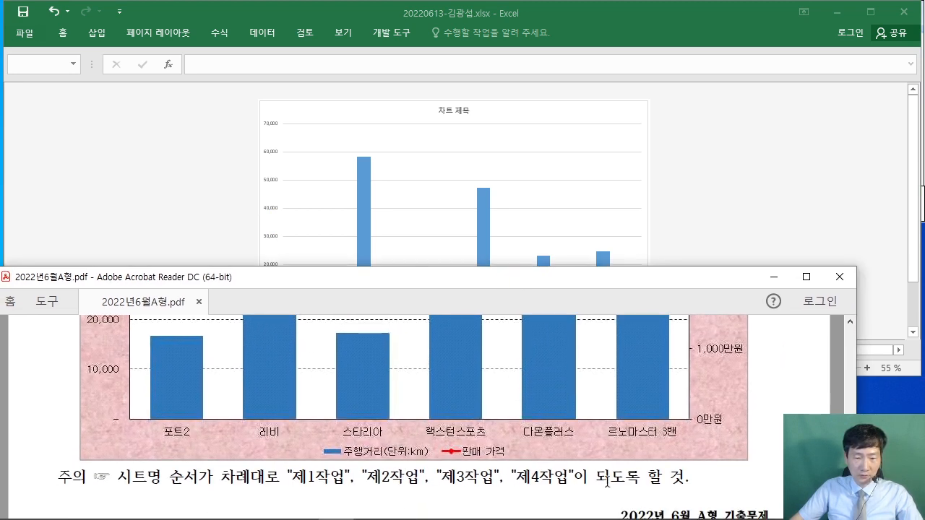
left_click(227, 211)
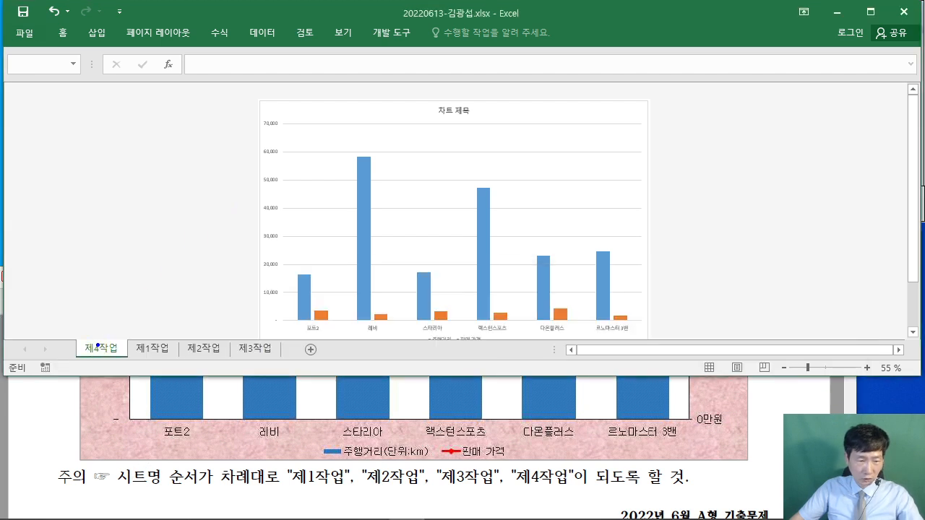
left_click_drag(98, 346, 270, 346)
key("Escape")
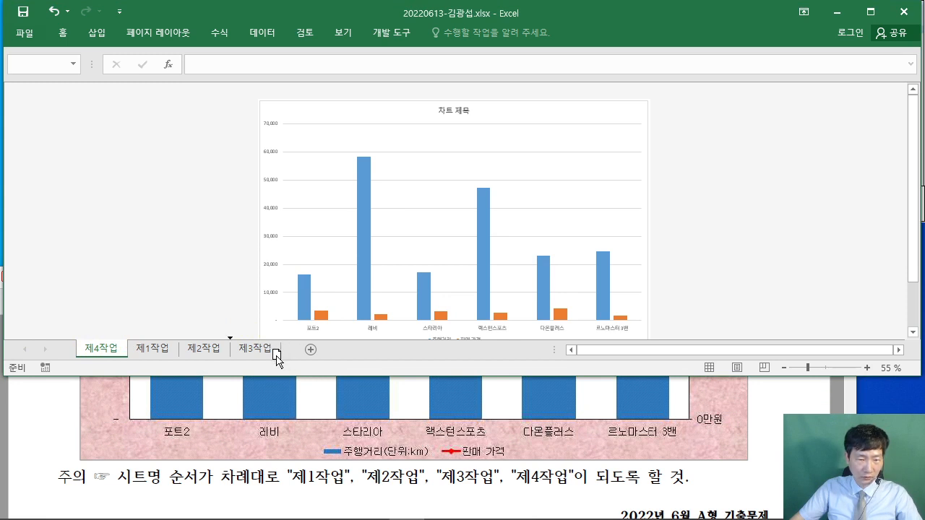
left_click_drag(277, 357, 274, 359)
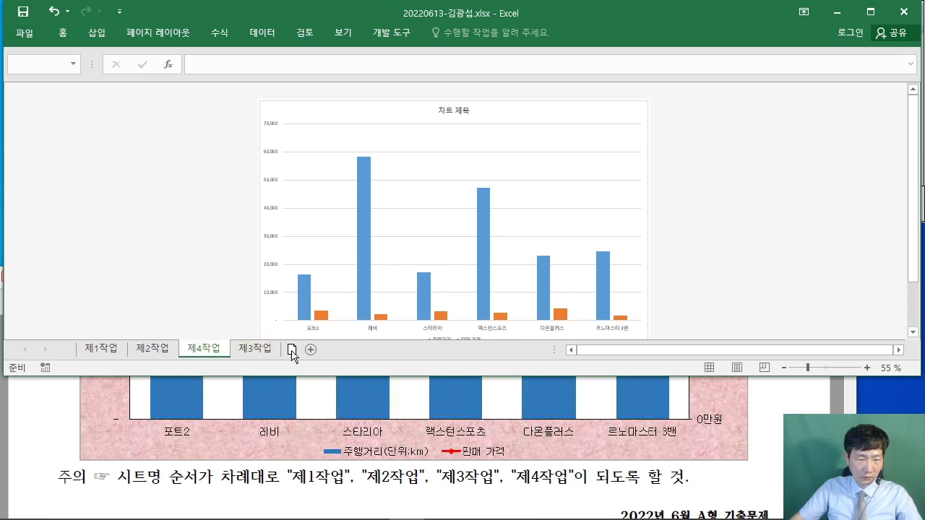
left_click_drag(269, 354, 190, 351)
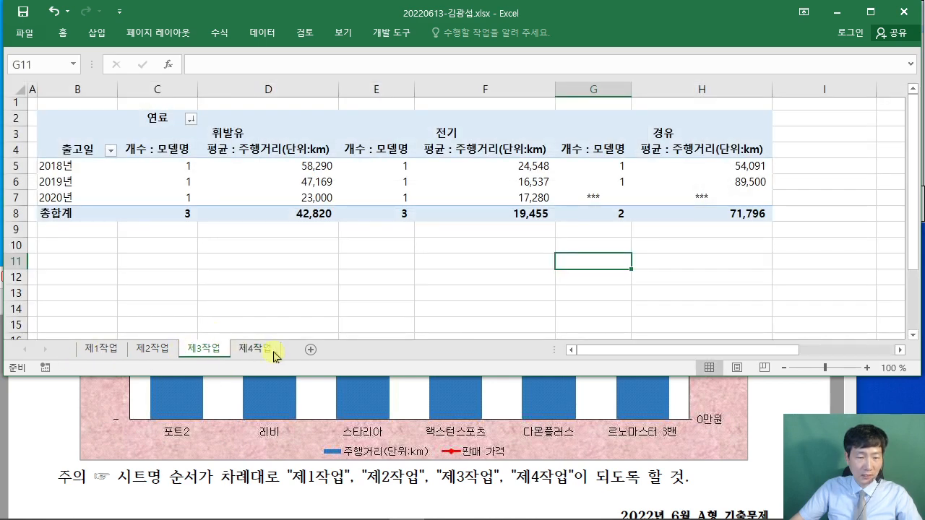
left_click(265, 353)
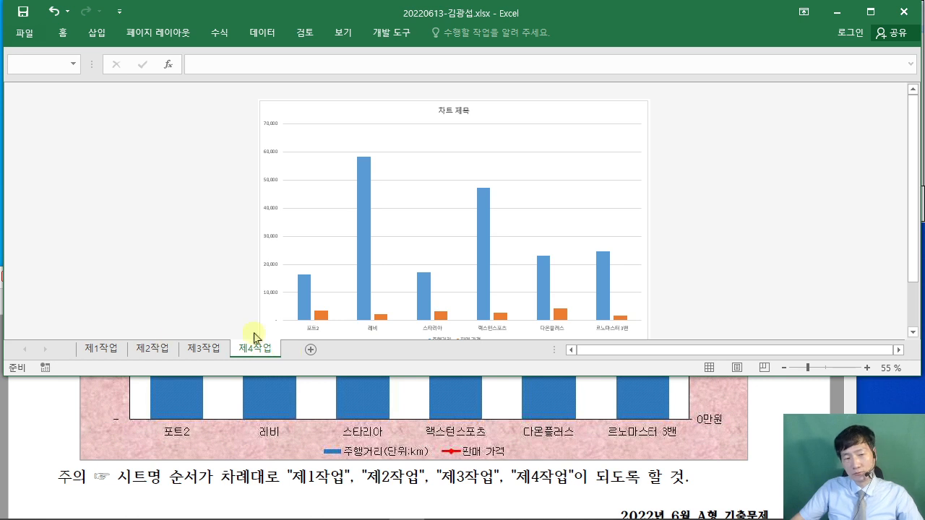
- Mark chart conditions (1) to (4) in the PDF, then select the 제4작업 chart
scroll(624, 209, "up", 2)
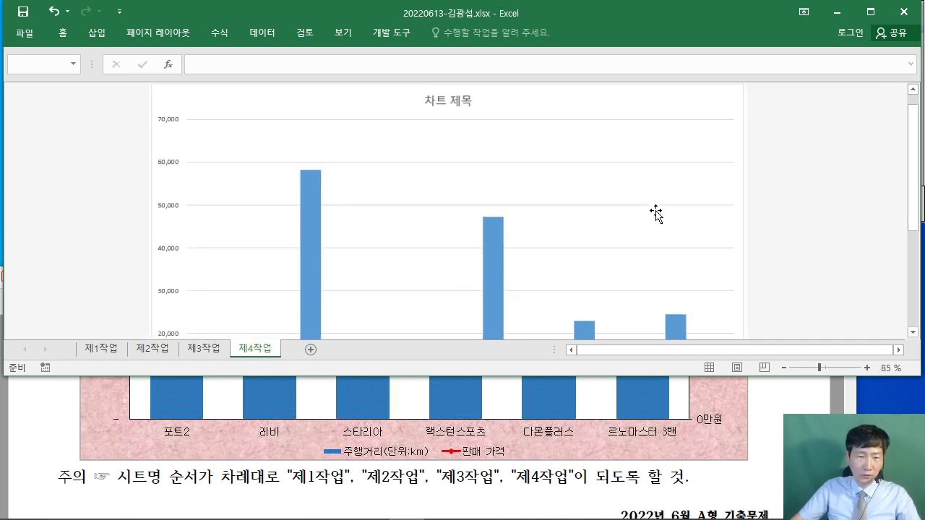
left_click(71, 413)
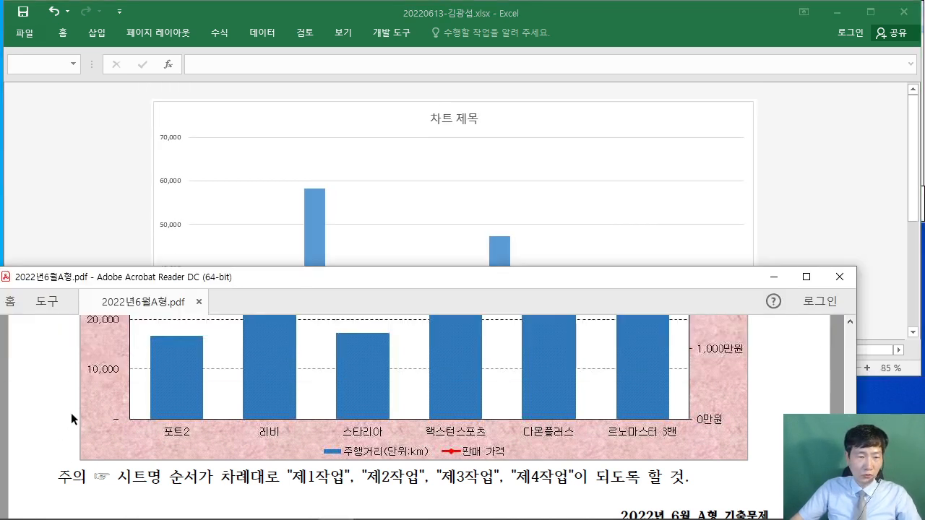
scroll(108, 396, "up", 8)
scroll(109, 397, "up", 10)
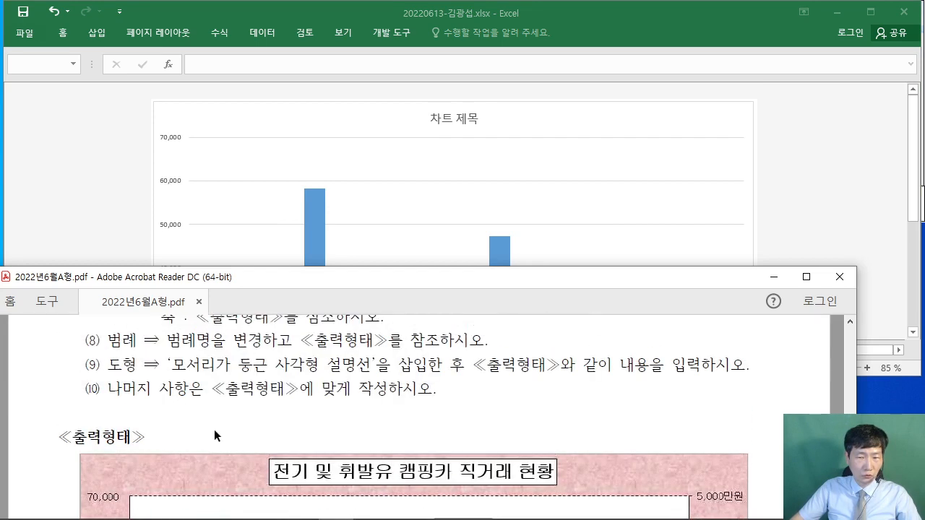
scroll(186, 407, "up", 1)
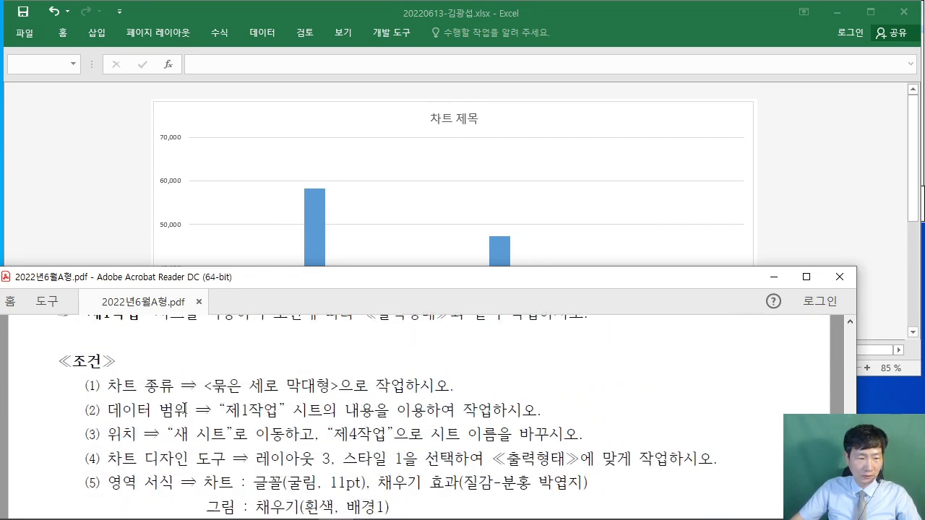
left_click_drag(112, 393, 584, 434)
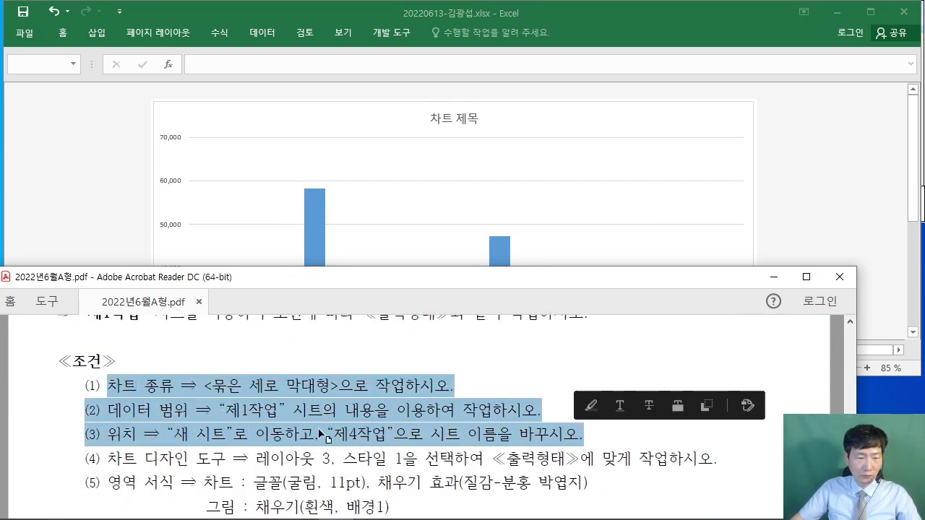
left_click_drag(109, 458, 249, 459)
left_click(822, 153)
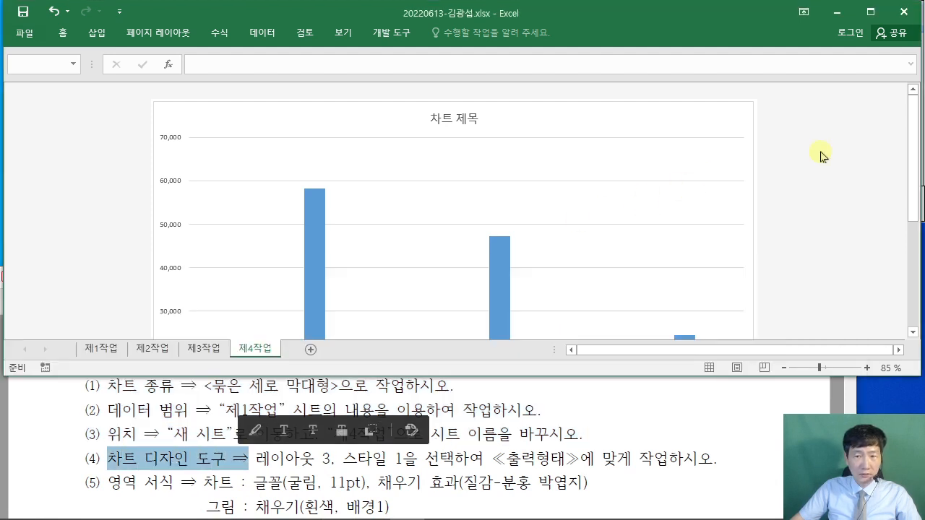
left_click(661, 121)
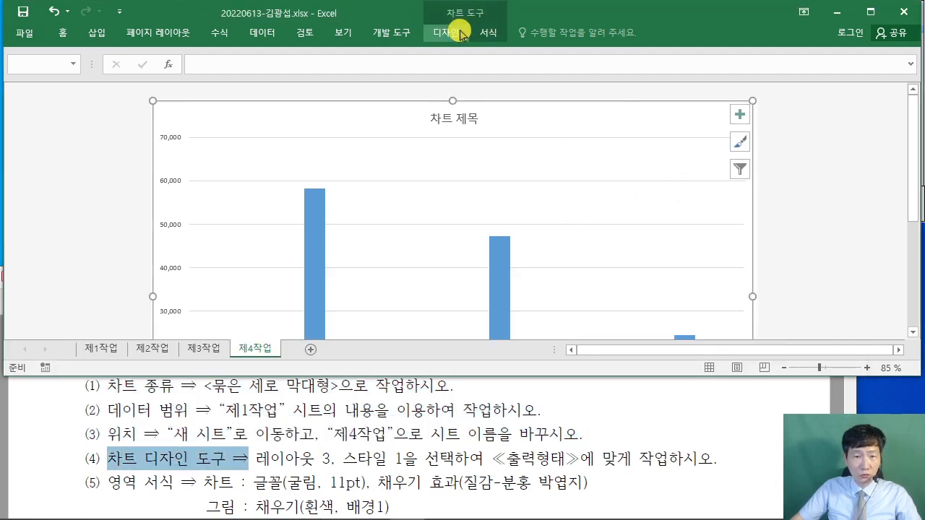
- Apply Quick Layout 3 and chart Style 1 to the chart
left_click(453, 35)
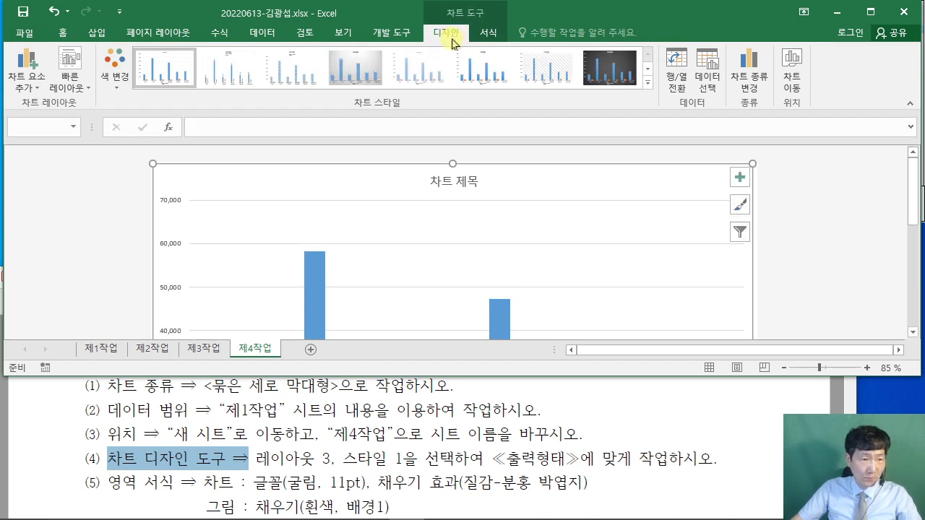
left_click(75, 86)
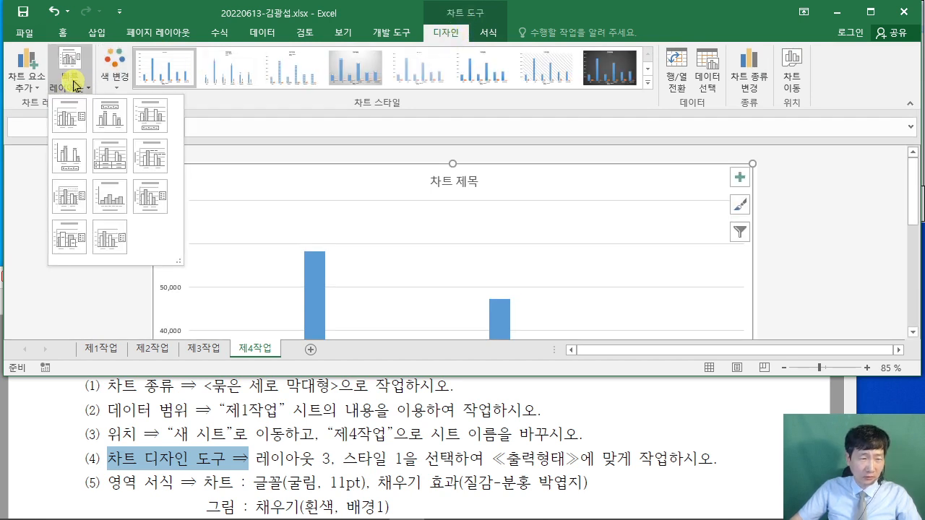
left_click(148, 123)
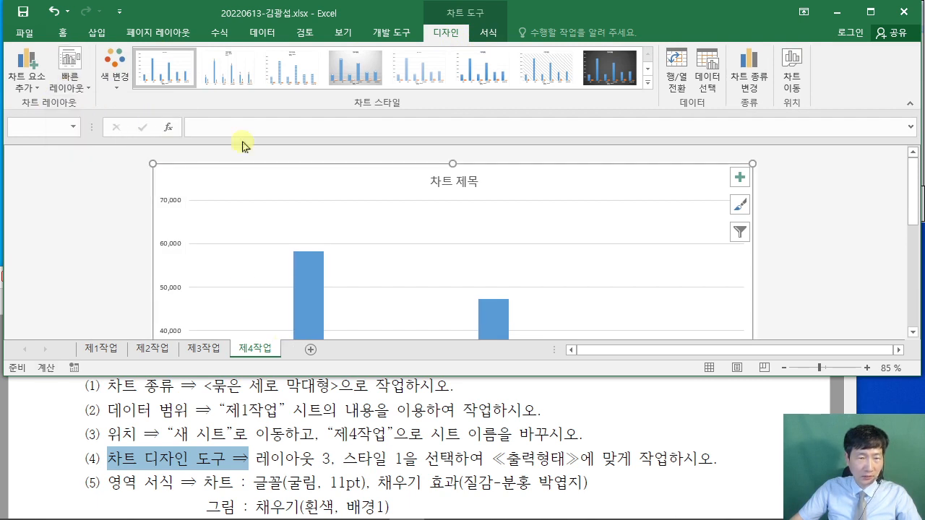
left_click(163, 72)
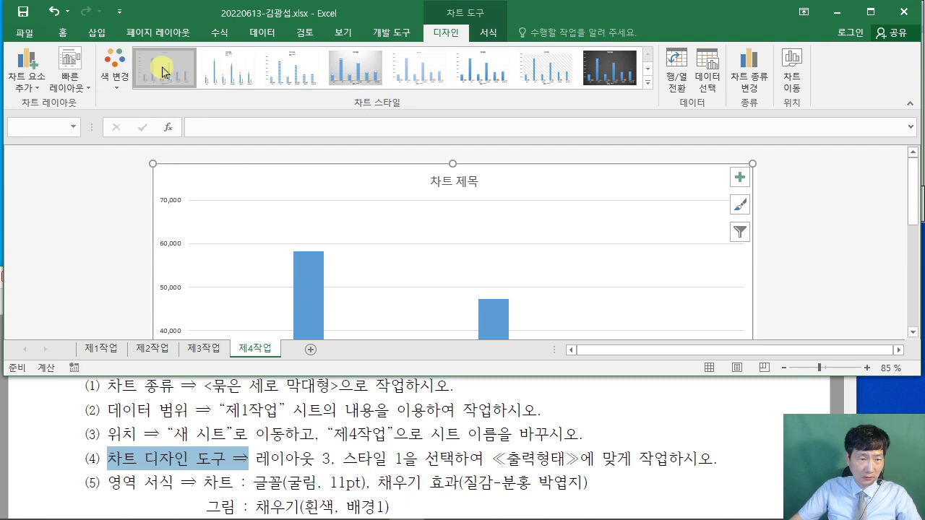
left_click(70, 78)
left_click(146, 125)
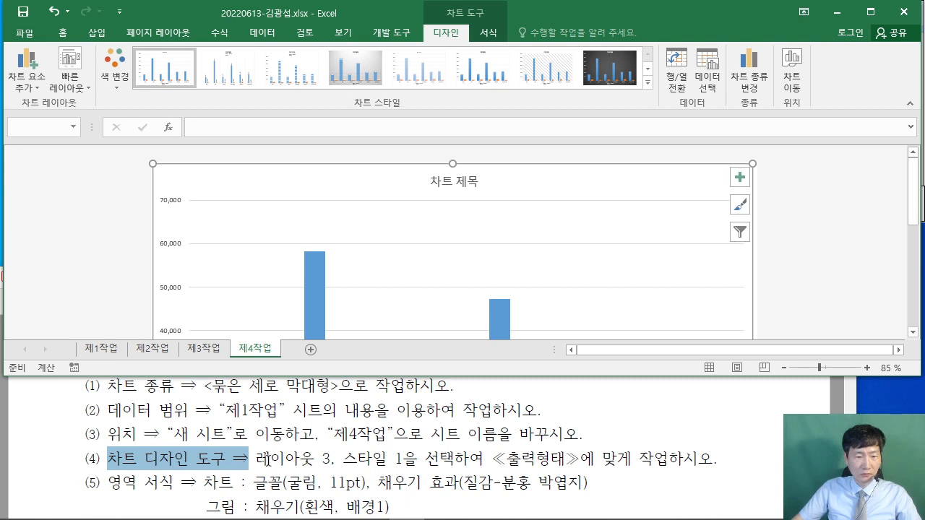
- Set all chart text to the 굴림 font at 11 pt
left_click(426, 464)
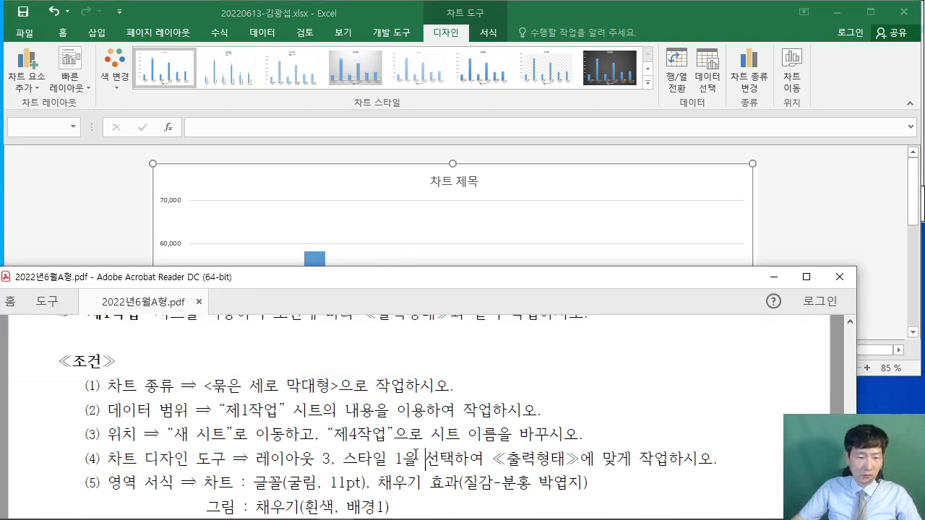
scroll(416, 452, "down", 2)
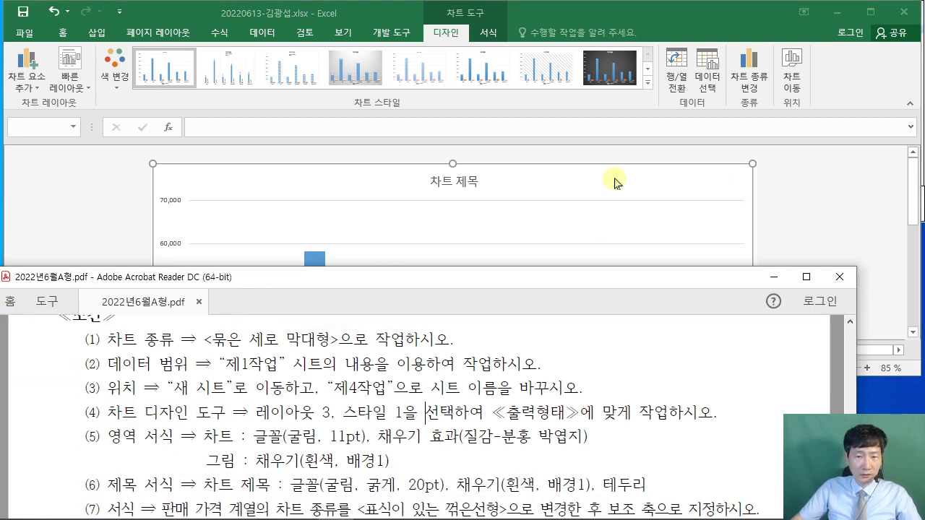
left_click(613, 182)
left_click(64, 33)
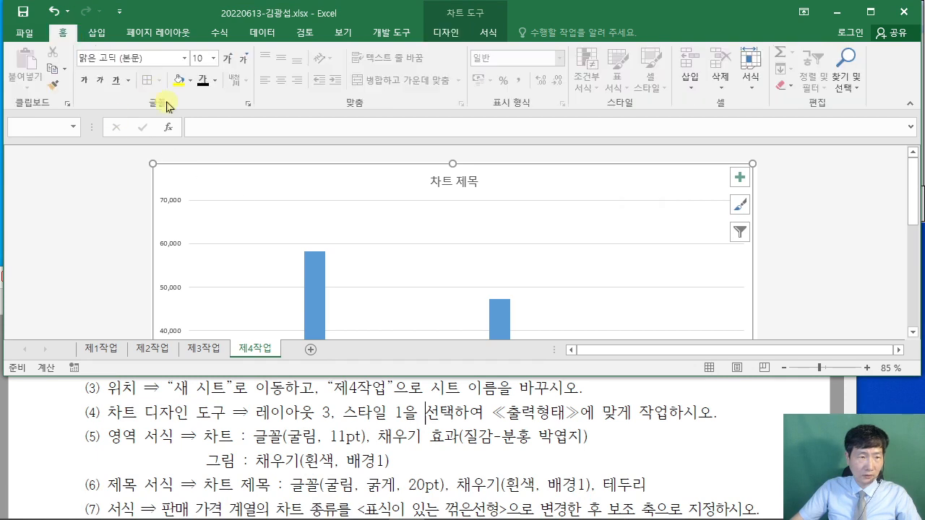
left_click(126, 58)
type("ㄱ")
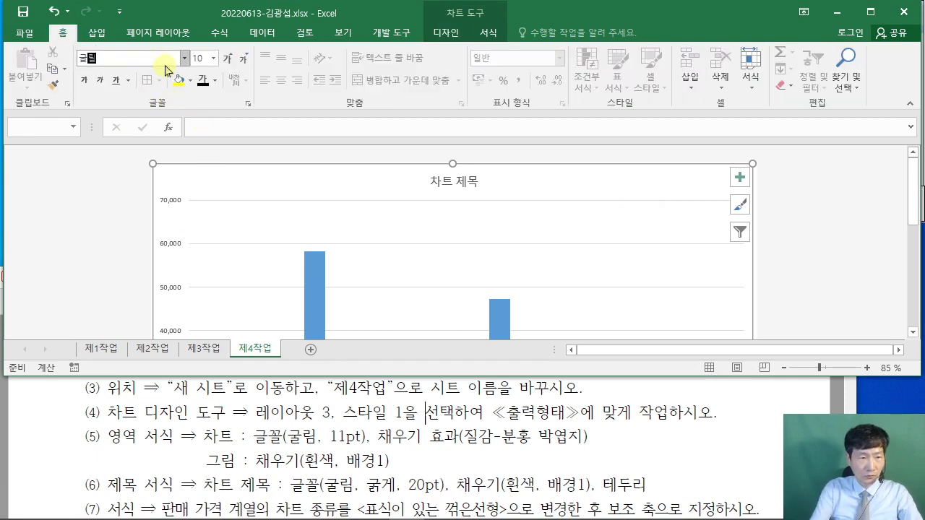
key("BackSpace")
type("림")
key("Return")
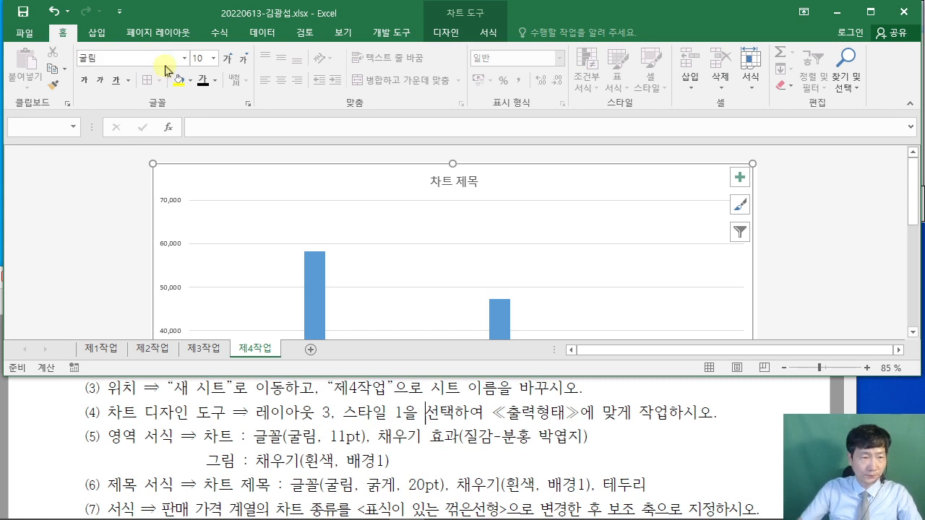
left_click(200, 57)
type("1")
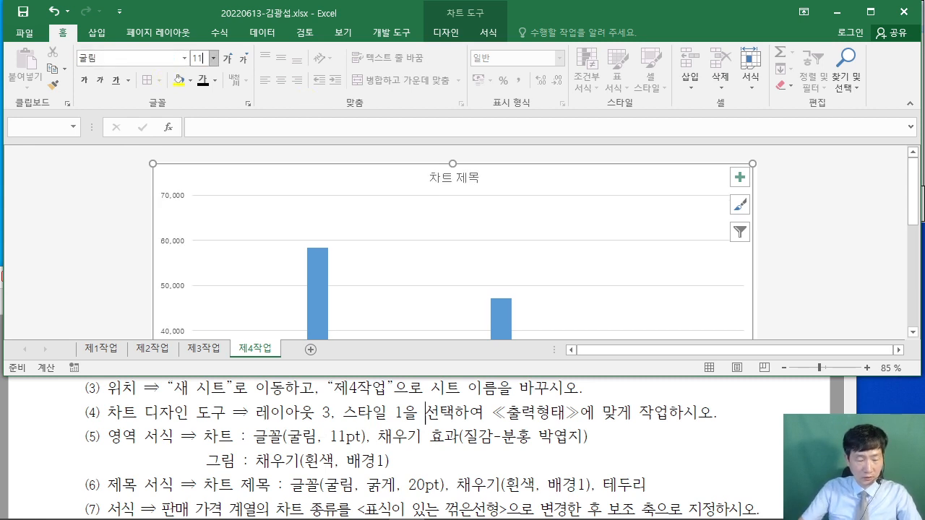
type("1")
key("Return")
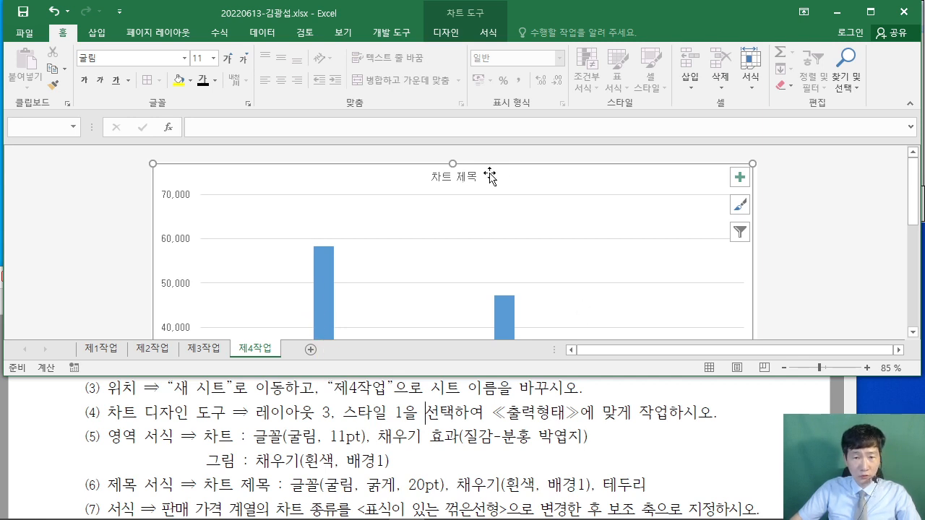
- Give the chart area a picture-or-texture fill using the 분홍 박엽지 texture
double_click(529, 178)
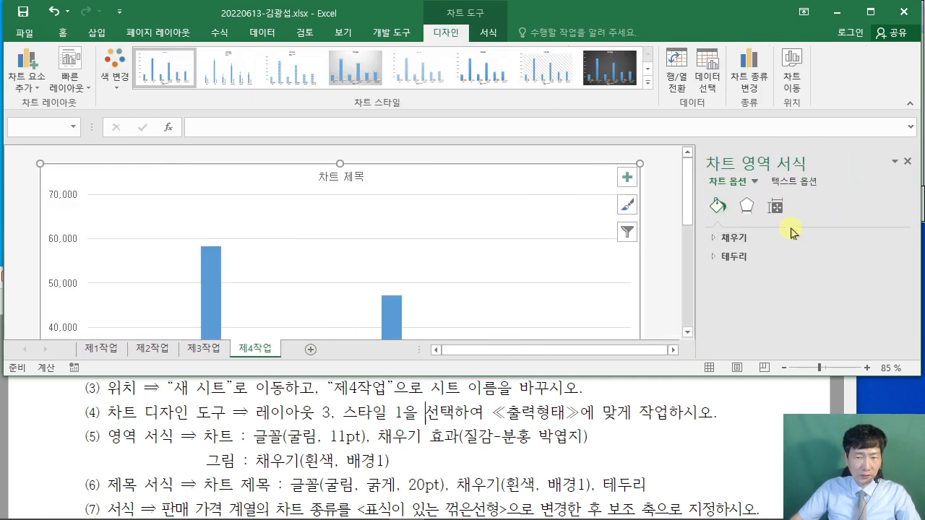
left_click(714, 238)
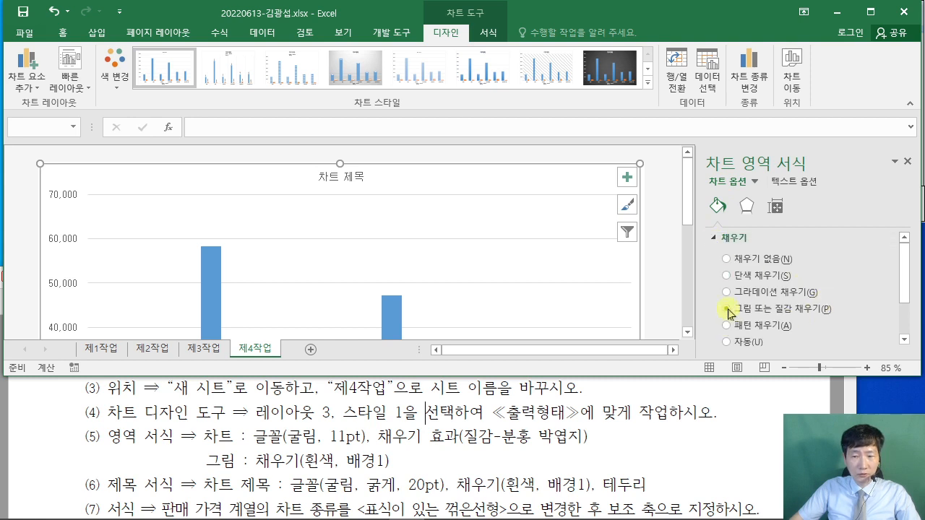
left_click(726, 309)
left_click_drag(904, 253, 909, 291)
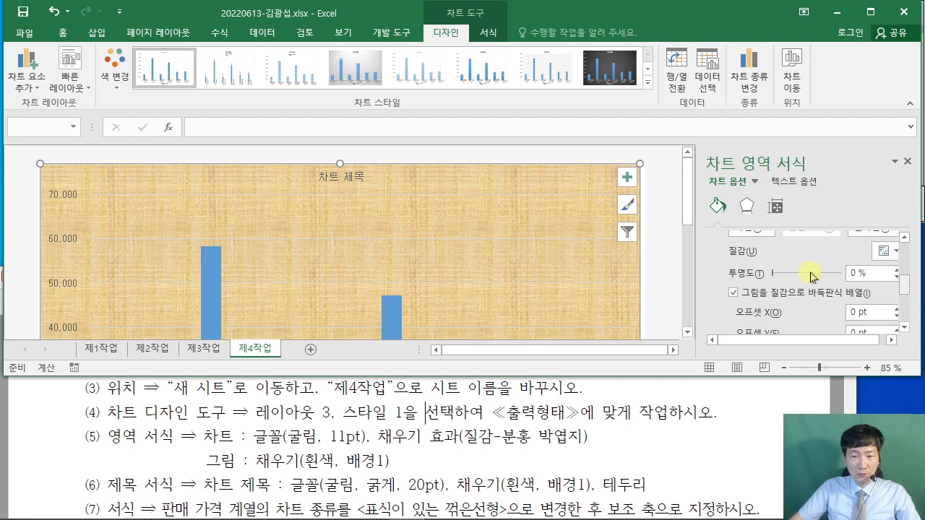
scroll(899, 260, "up", 1)
left_click(892, 287)
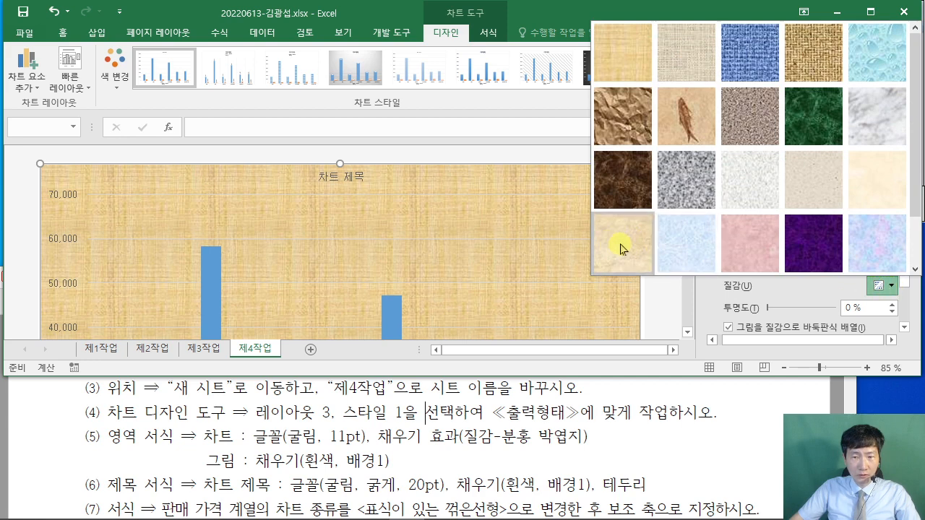
left_click(756, 248)
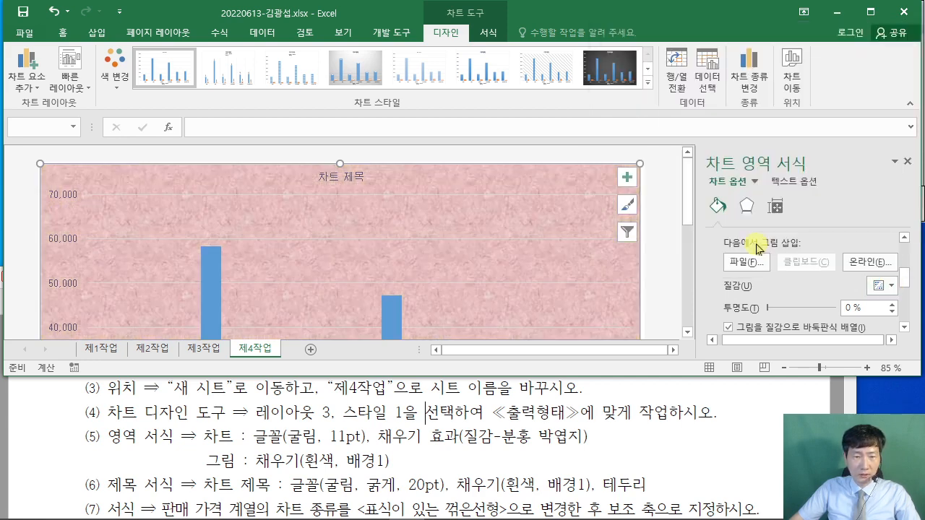
left_click(392, 269)
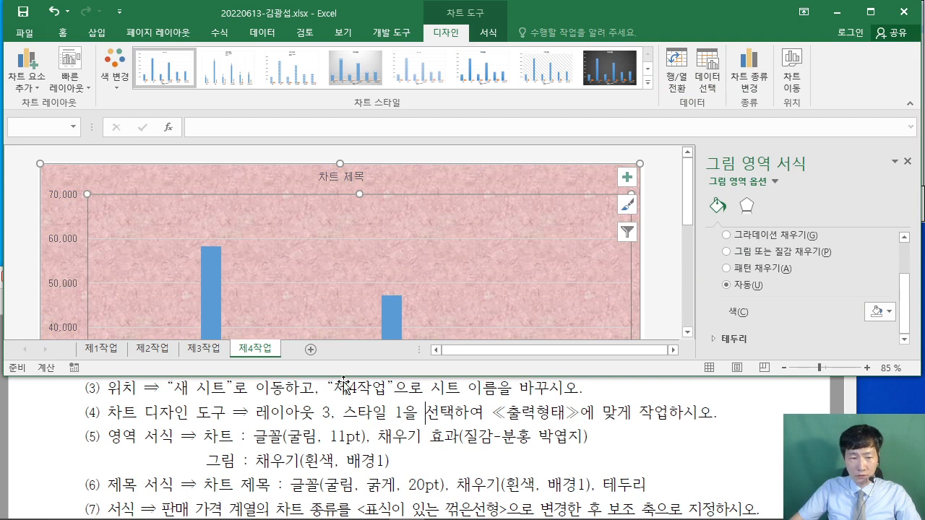
- Fill the plot area with solid 흰색, 배경 1, then check the PDF
scroll(740, 280, "up", 2)
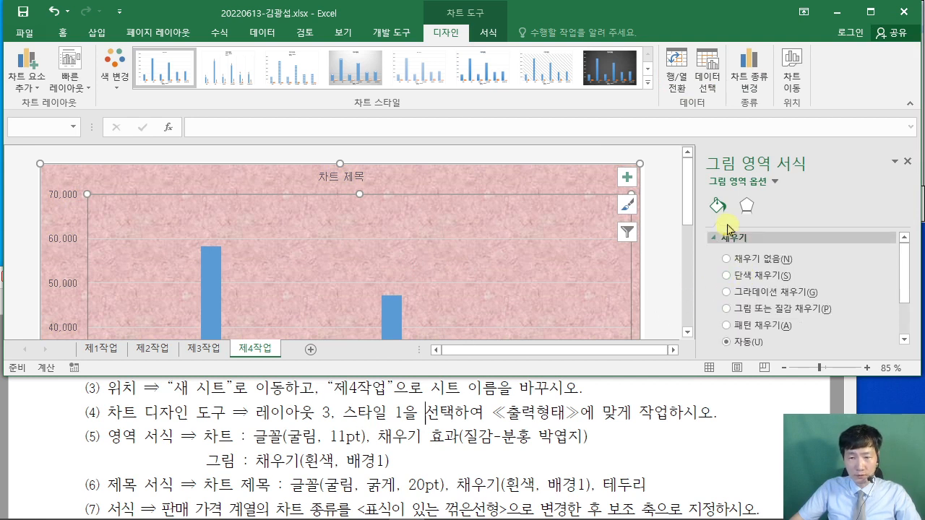
left_click(727, 275)
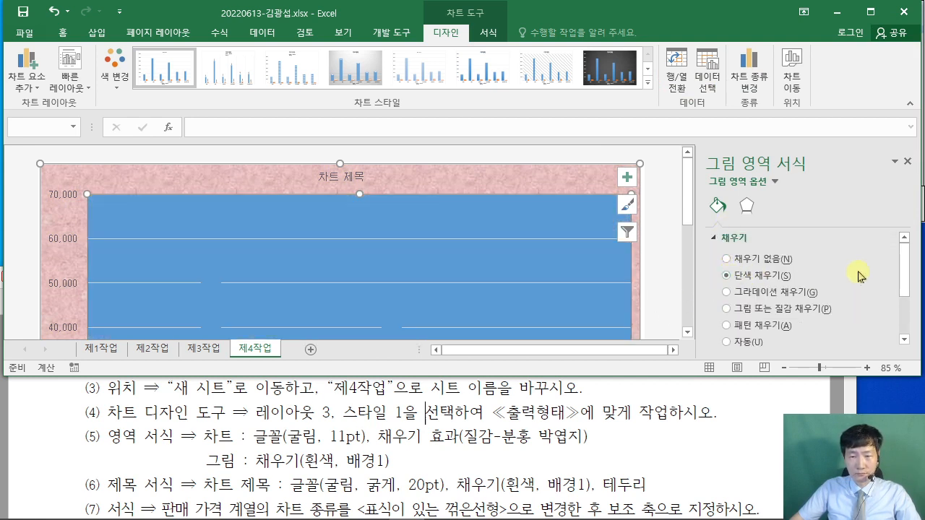
scroll(860, 276, "down", 3)
left_click(891, 292)
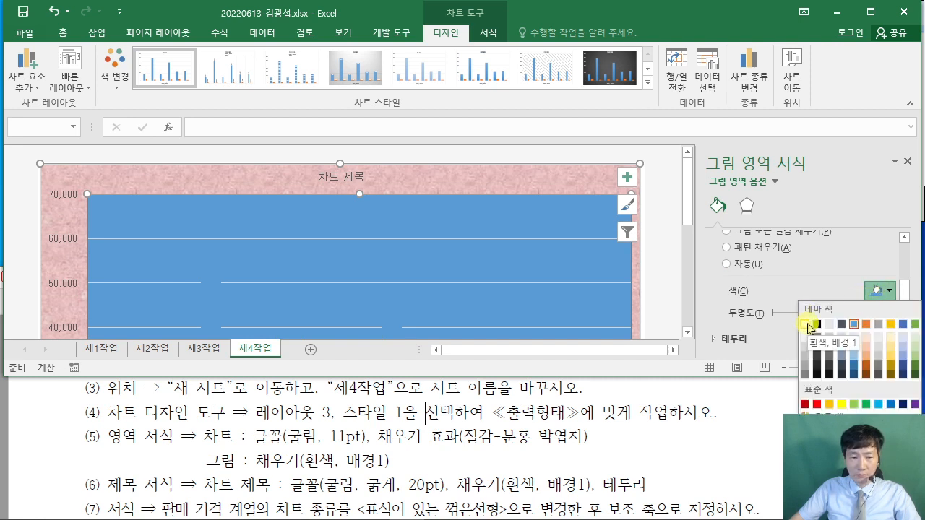
left_click(806, 326)
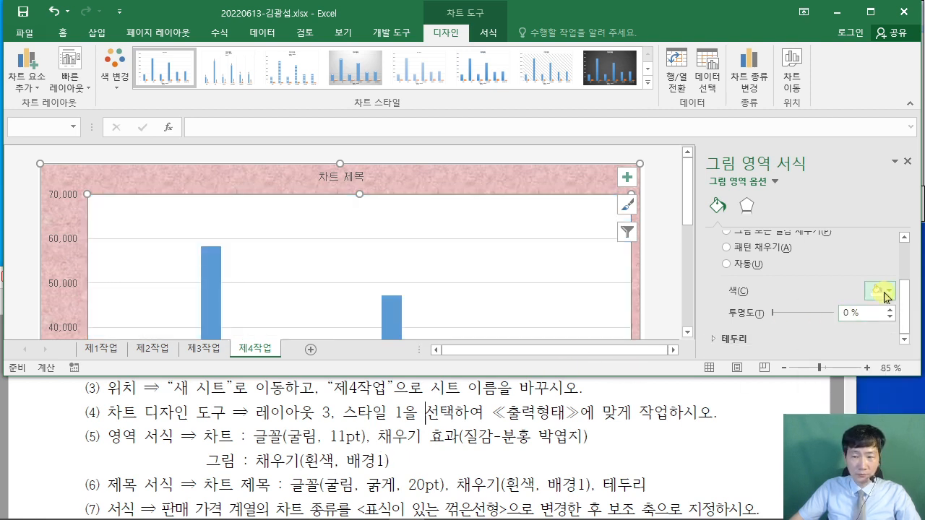
left_click(889, 290)
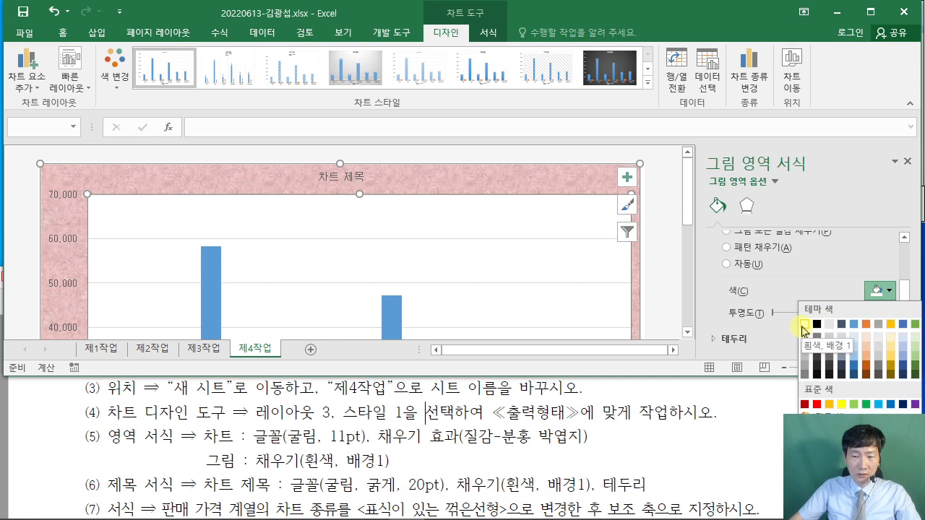
left_click(623, 439)
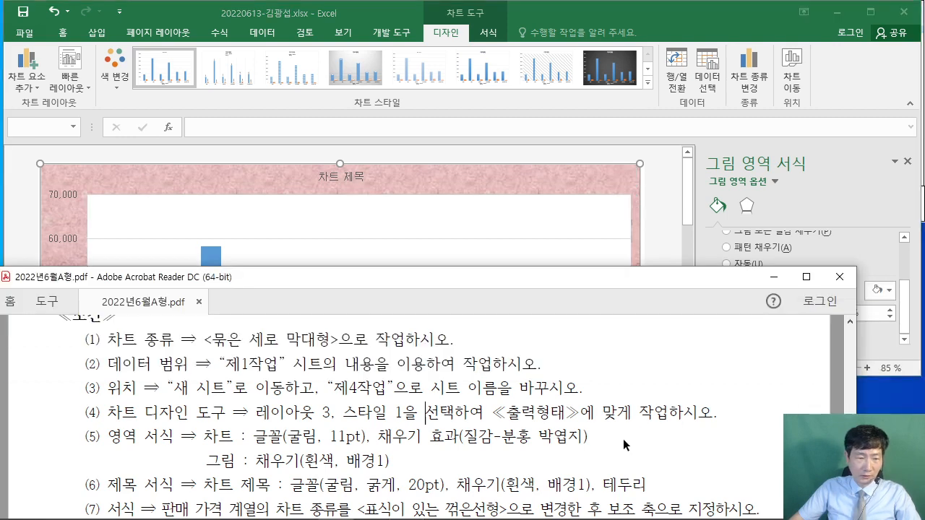
scroll(623, 439, "down", 2)
scroll(628, 433, "down", 5)
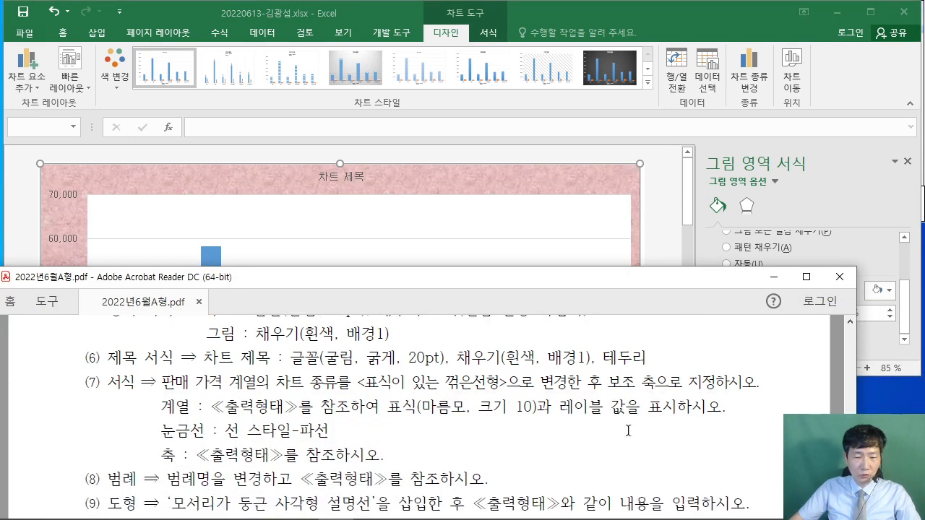
scroll(629, 433, "down", 3)
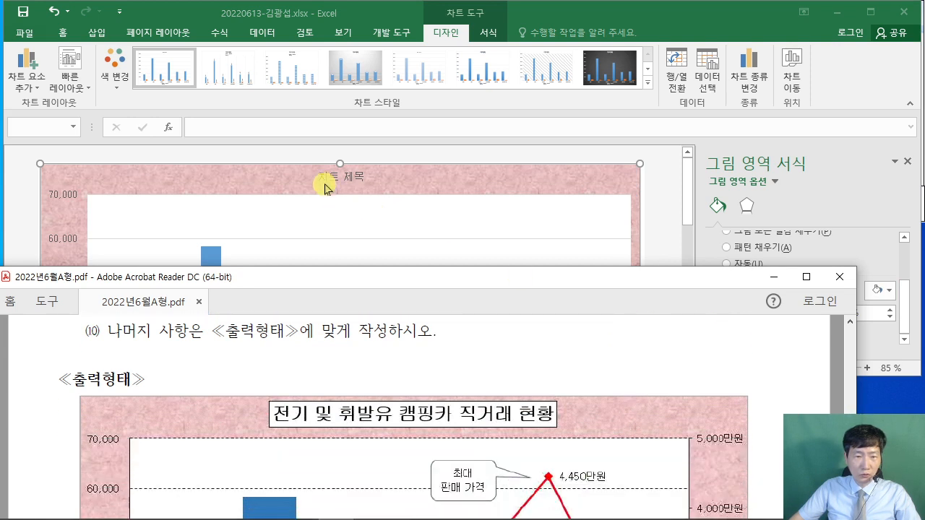
- Replace the placeholder title 차트 제목 with '전기 및 휘발유 캠핑카 직거래 현황'
left_click(339, 177)
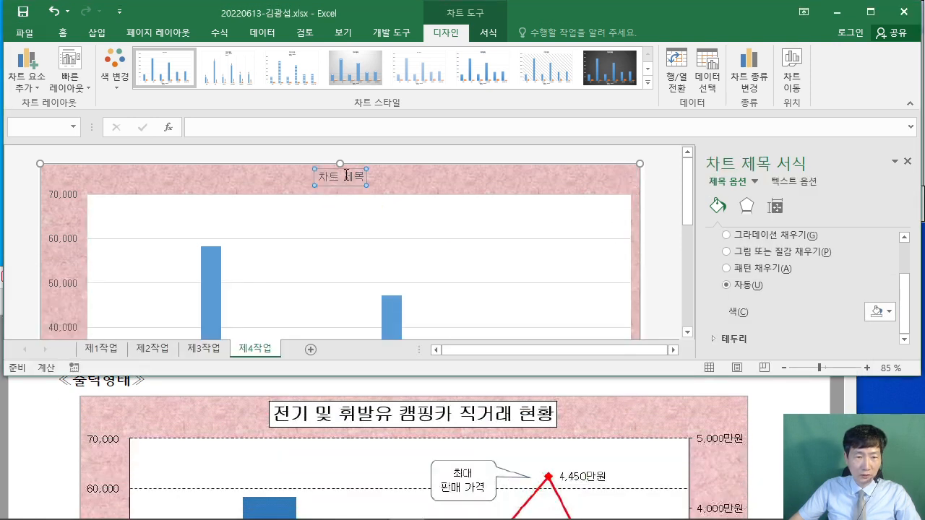
left_click_drag(362, 174, 318, 176)
key("Delete")
type("전기 ")
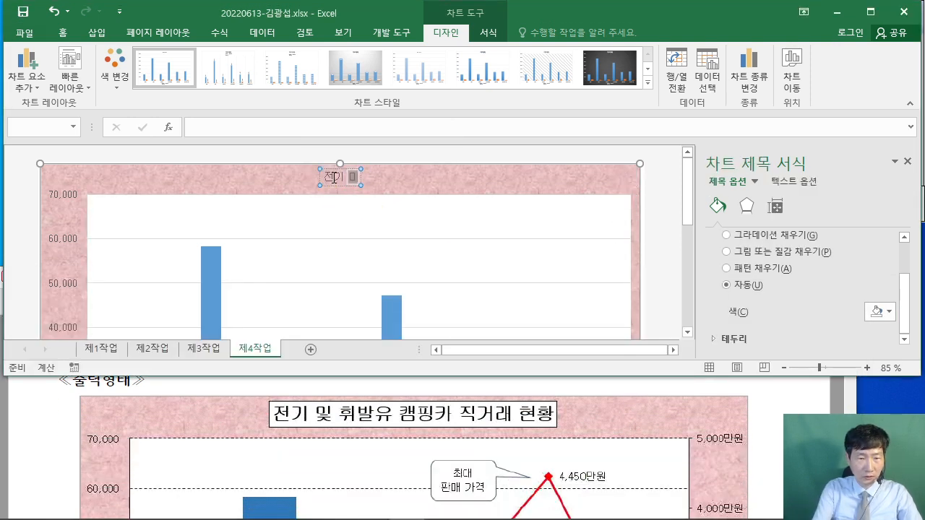
type("및 휘발유")
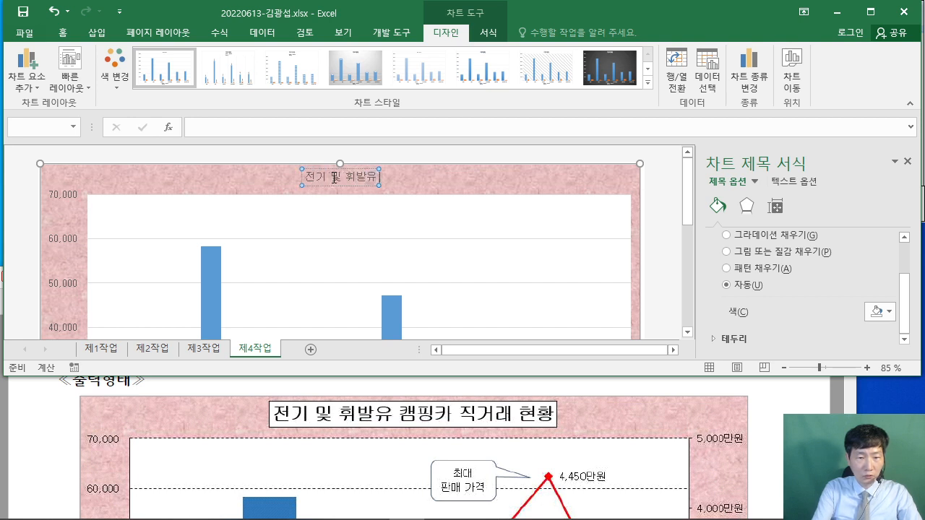
type(" 캠핑카 직거래")
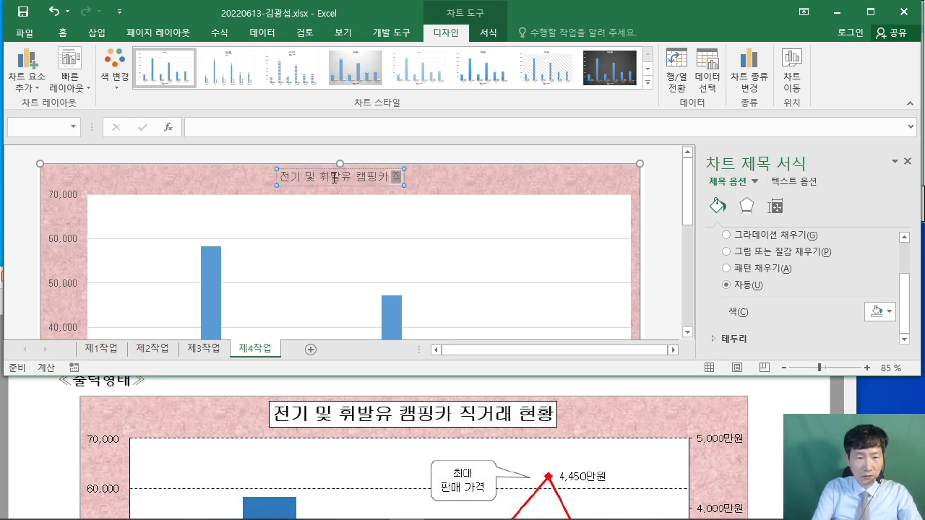
type(" 현황")
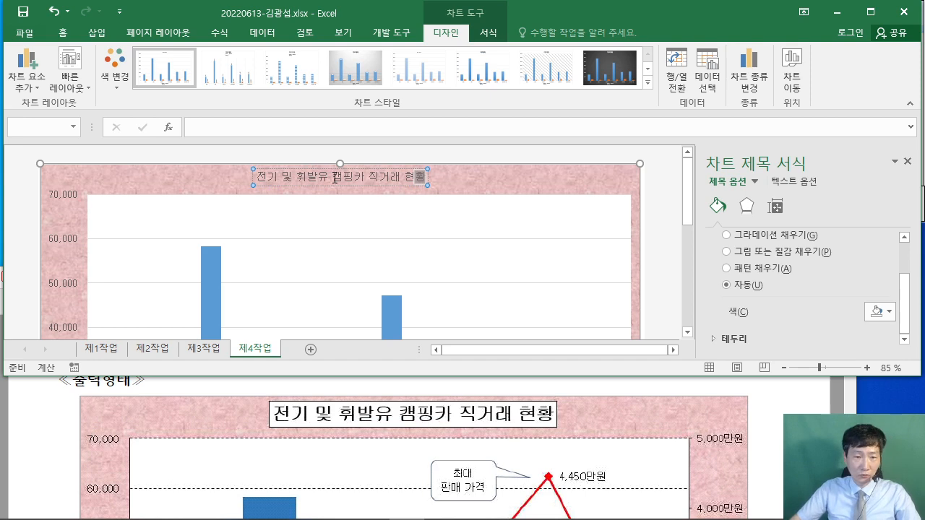
key("Escape")
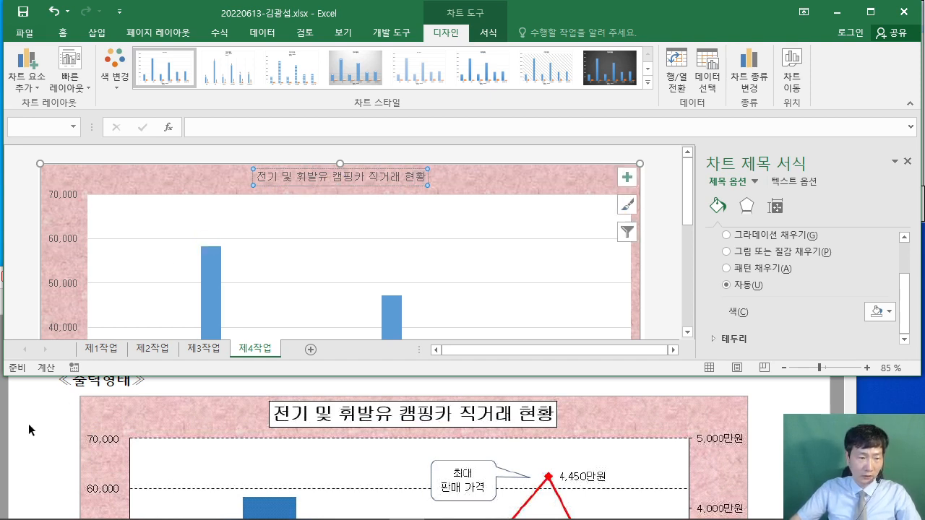
- Read the PDF's title formatting requirements and reselect the chart title
left_click(28, 424)
scroll(28, 422, "up", 5)
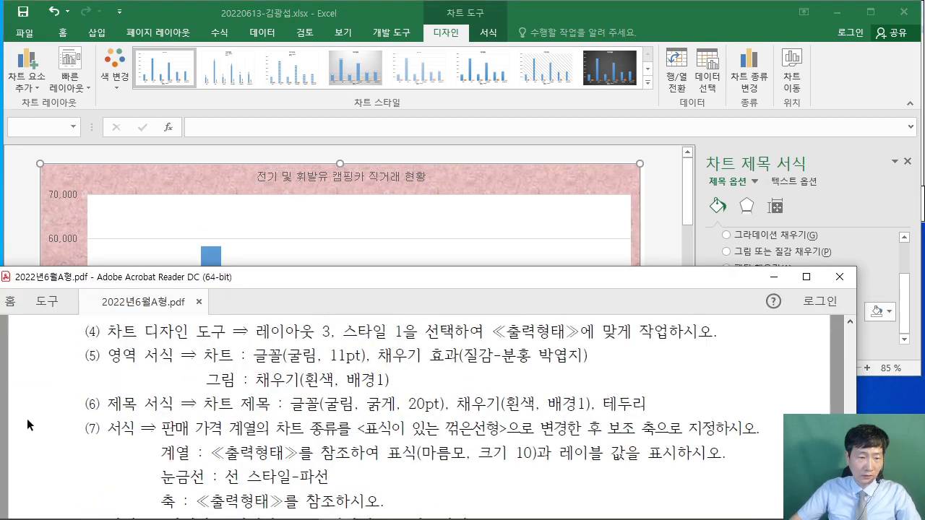
scroll(326, 419, "up", 1)
left_click(330, 178)
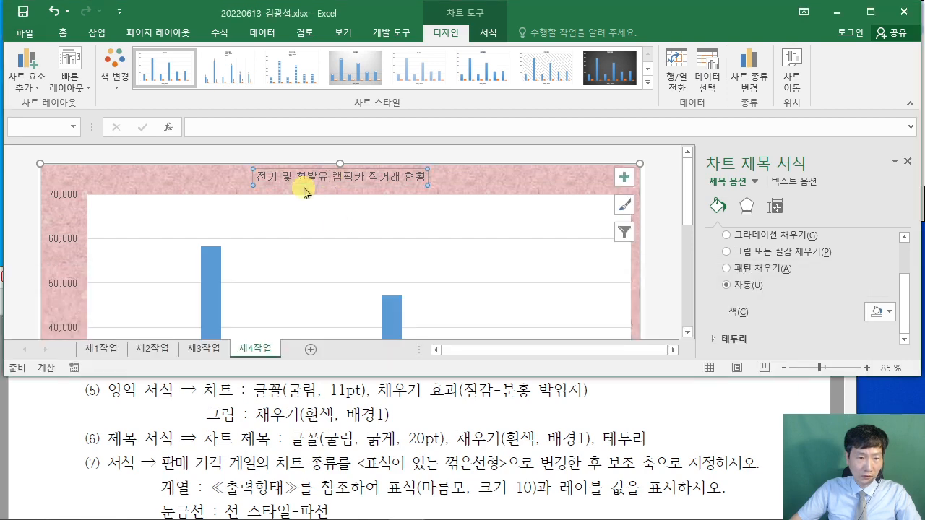
- Make the chart title bold at 20 pt
left_click(65, 33)
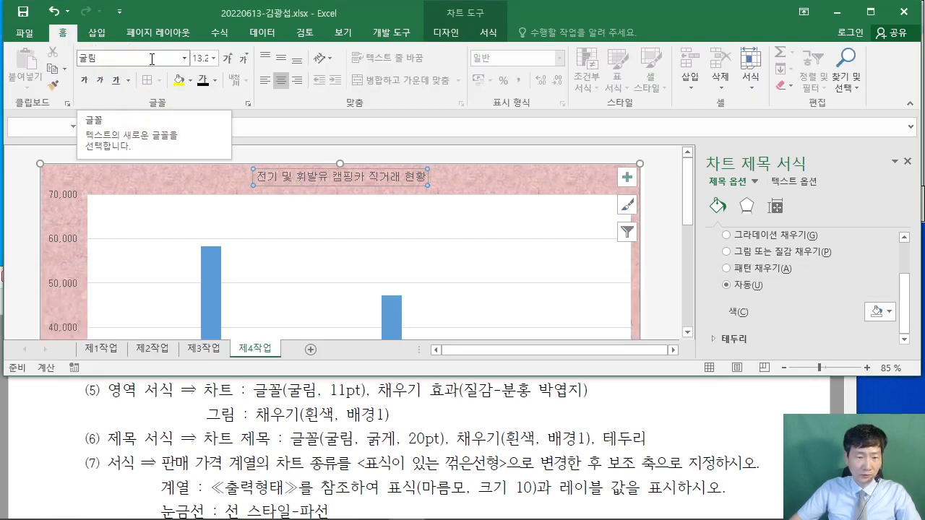
left_click(85, 75)
left_click(201, 60)
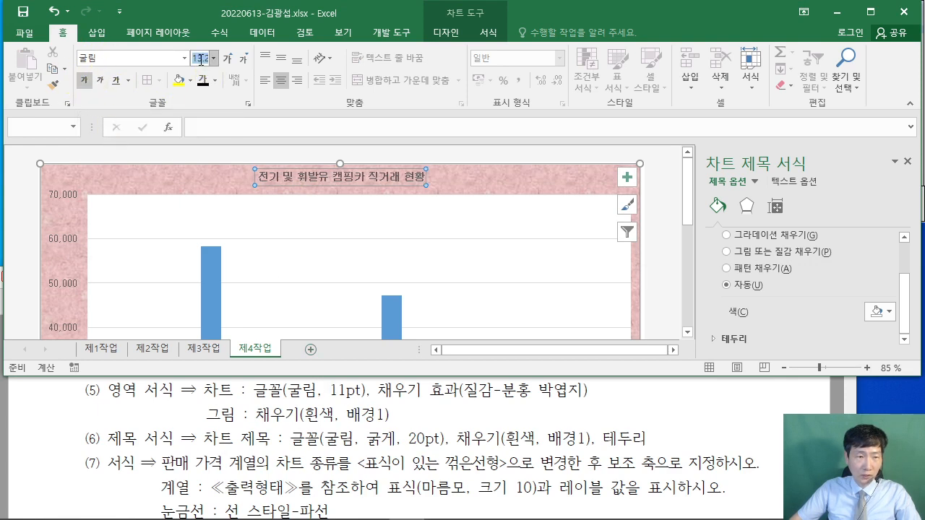
type("20")
key("Return")
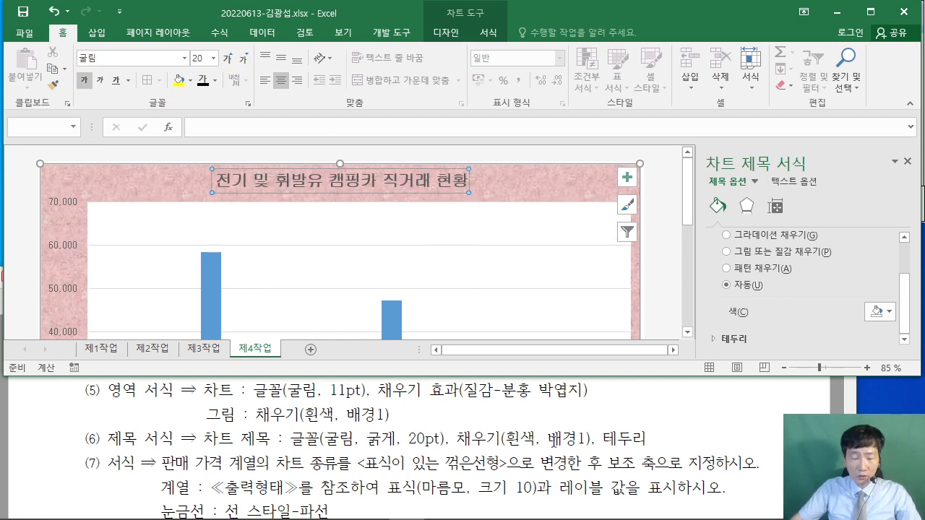
- Give the chart title a white solid fill and a solid black border
scroll(764, 307, "up", 2)
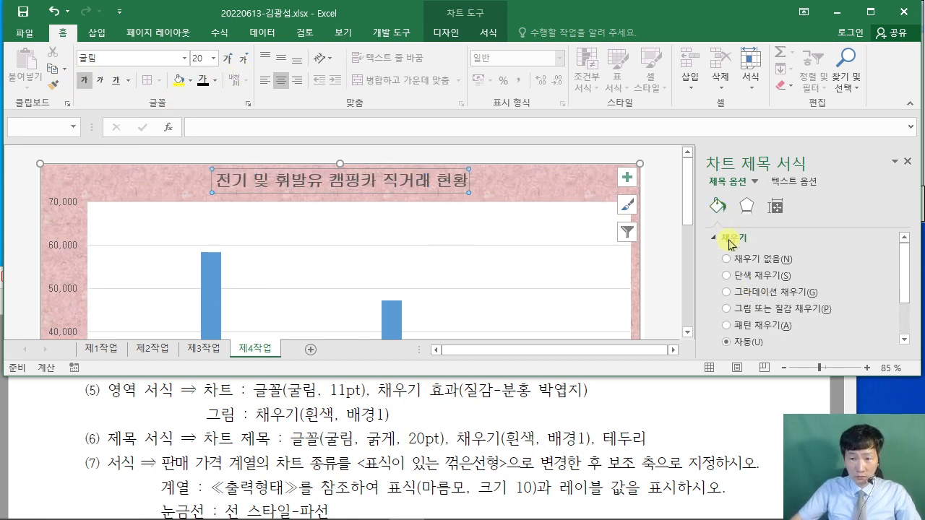
left_click(728, 275)
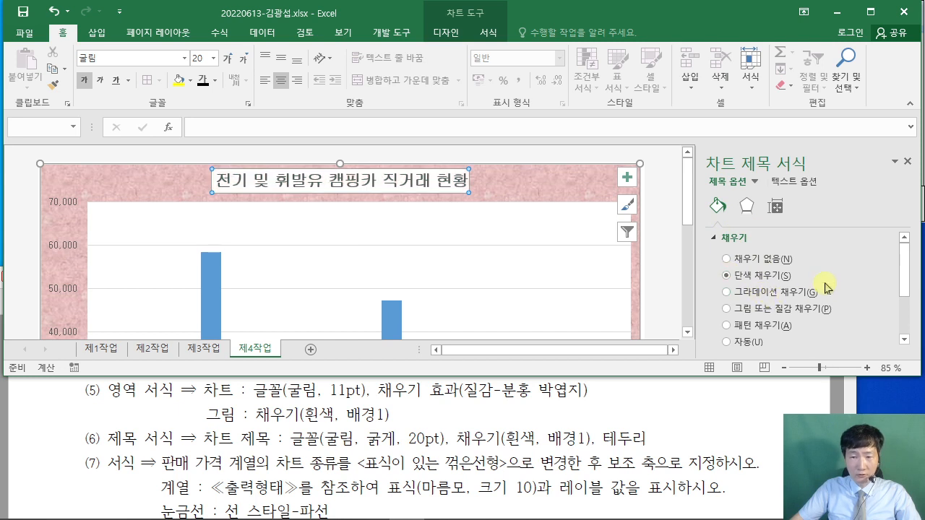
scroll(824, 289, "down", 1)
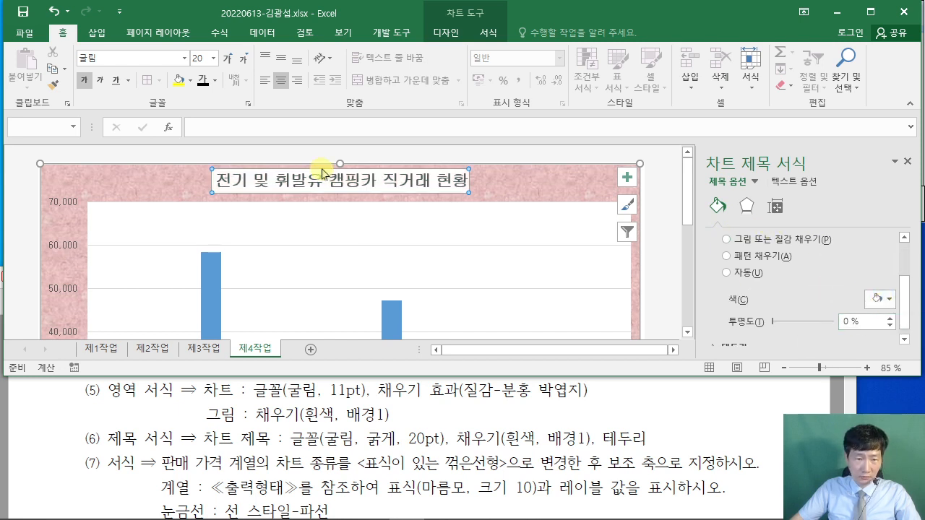
left_click(727, 274)
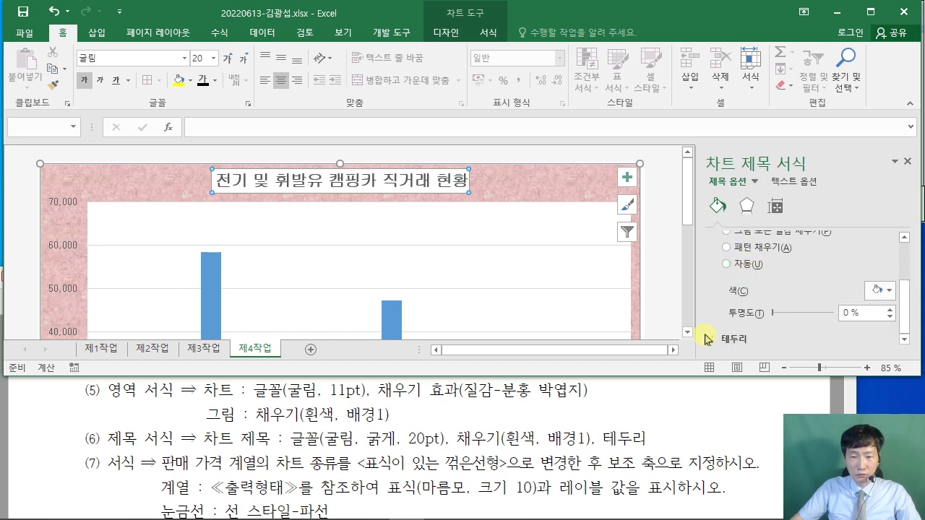
left_click(712, 339)
scroll(744, 293, "down", 2)
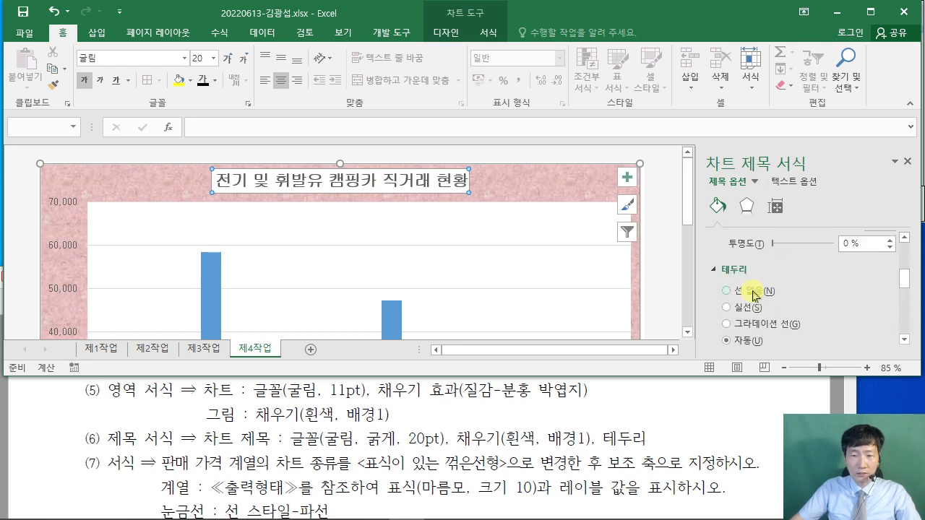
left_click(728, 276)
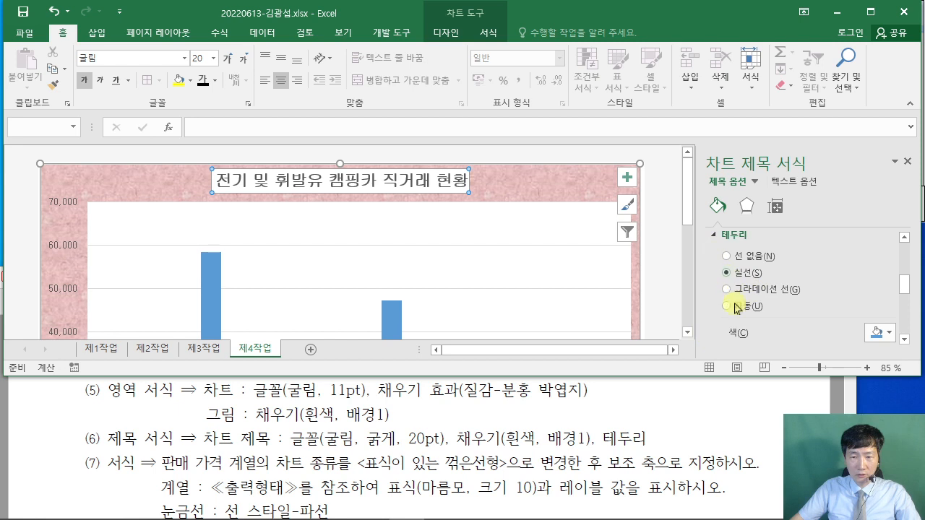
left_click(886, 333)
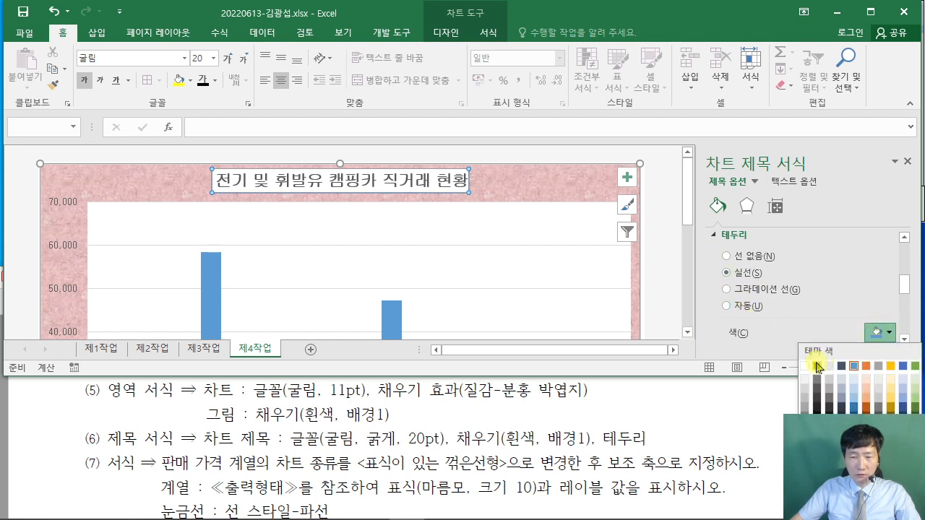
left_click(817, 366)
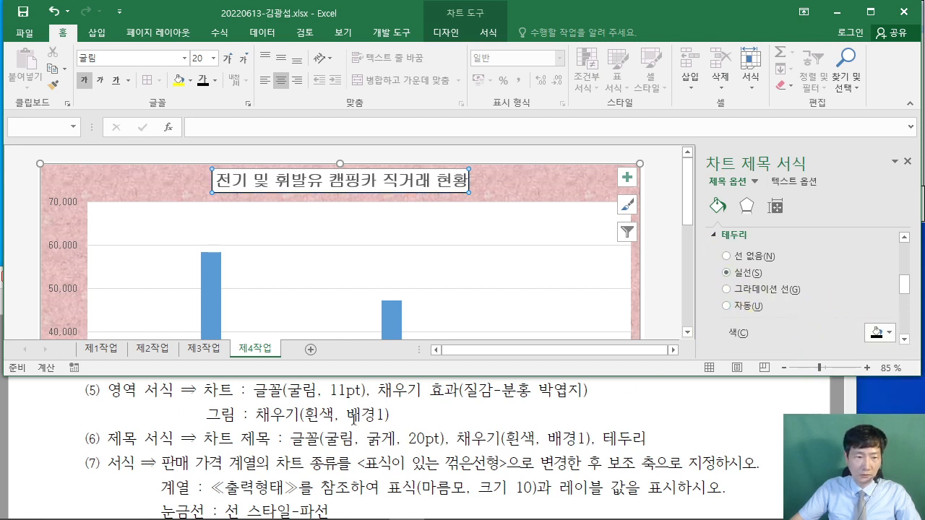
- Highlight and review the next requirement line in the reference PDF
left_click_drag(209, 439, 645, 439)
left_click(546, 437)
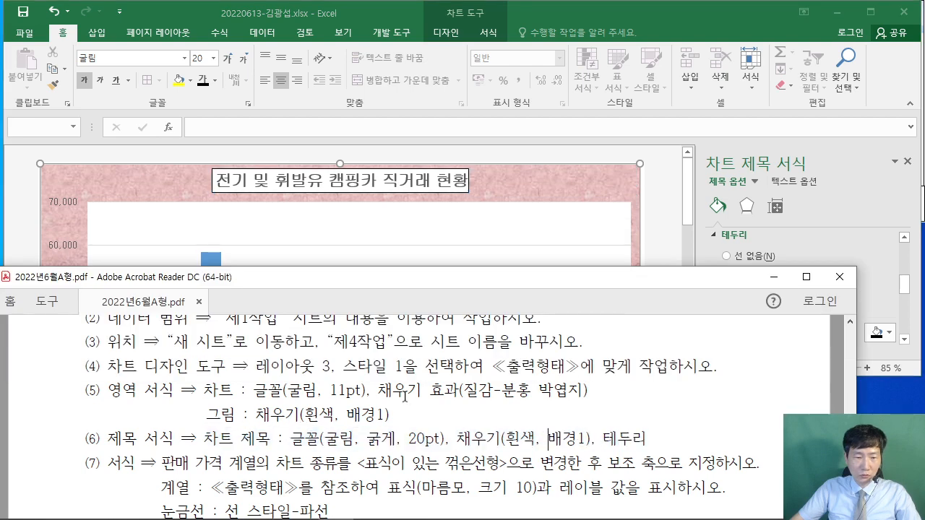
scroll(388, 394, "down", 1)
scroll(388, 394, "down", 2)
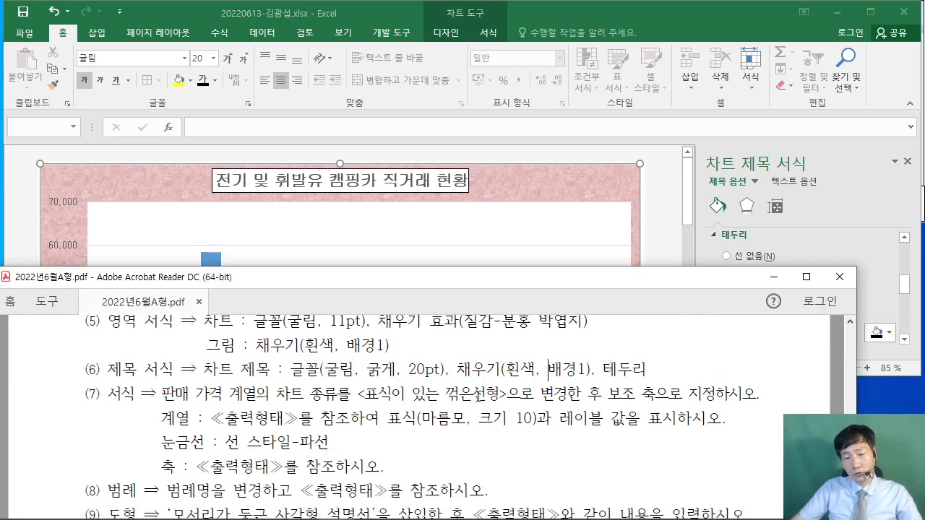
- In the combo chart settings, make 판매 가격 a Line with Markers on the Secondary Axis
left_click(658, 248)
scroll(656, 244, "down", 5)
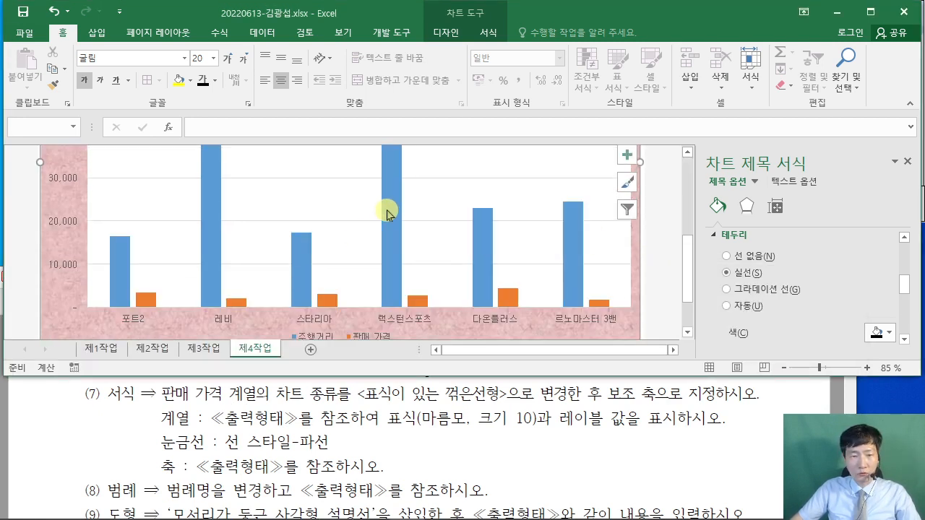
mouse_move(392, 215)
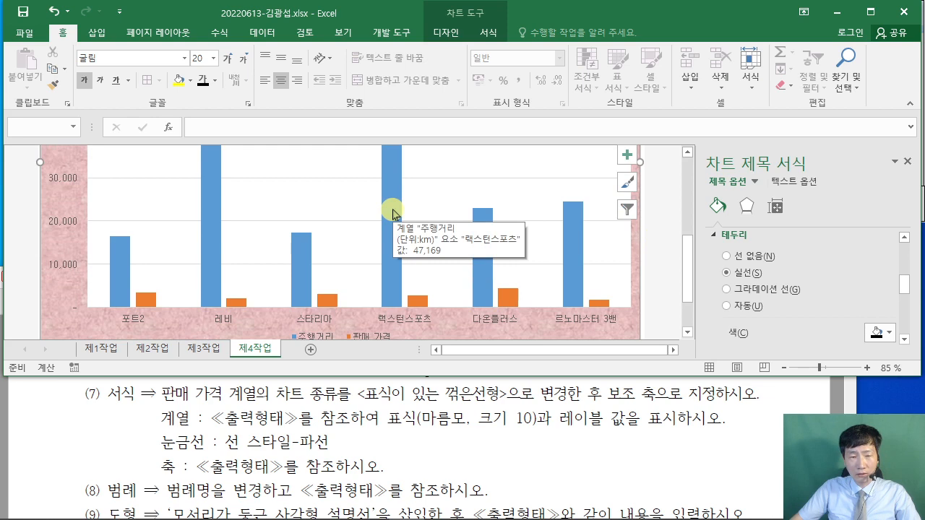
right_click(393, 214)
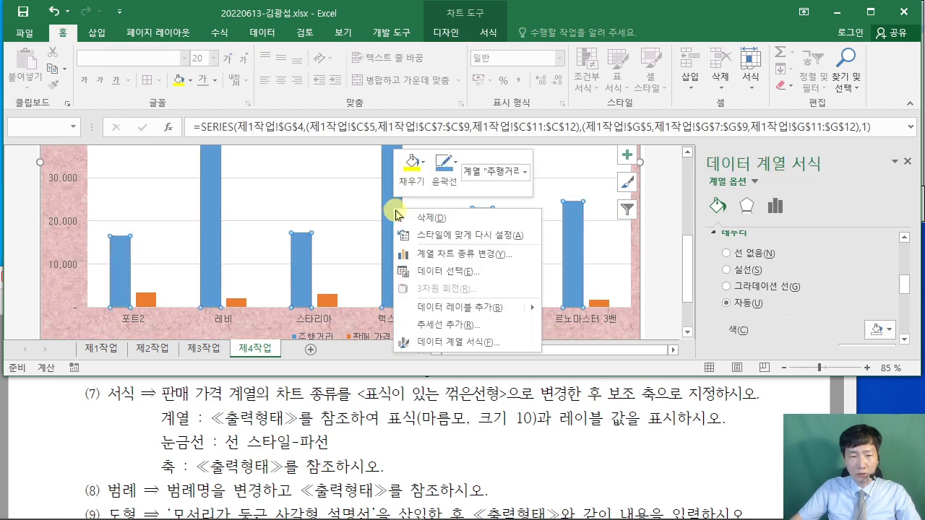
left_click(477, 257)
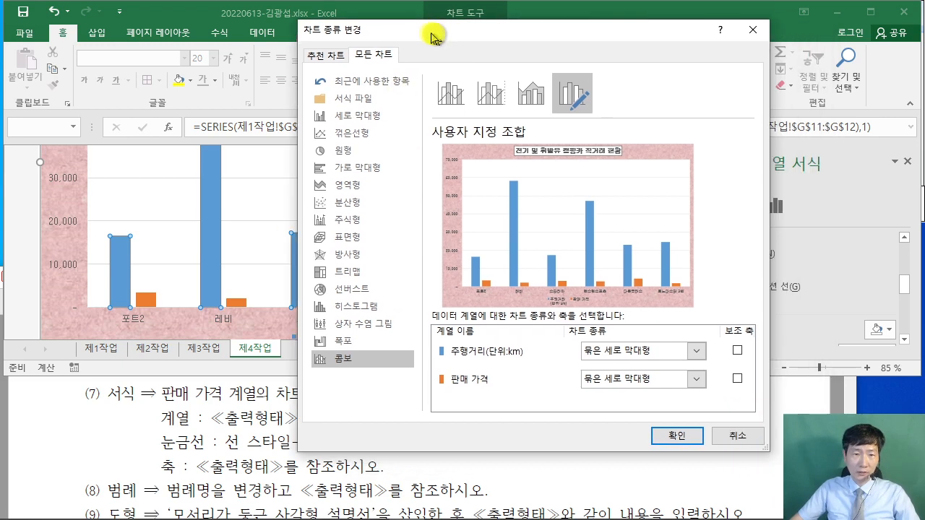
left_click_drag(482, 69, 589, 36)
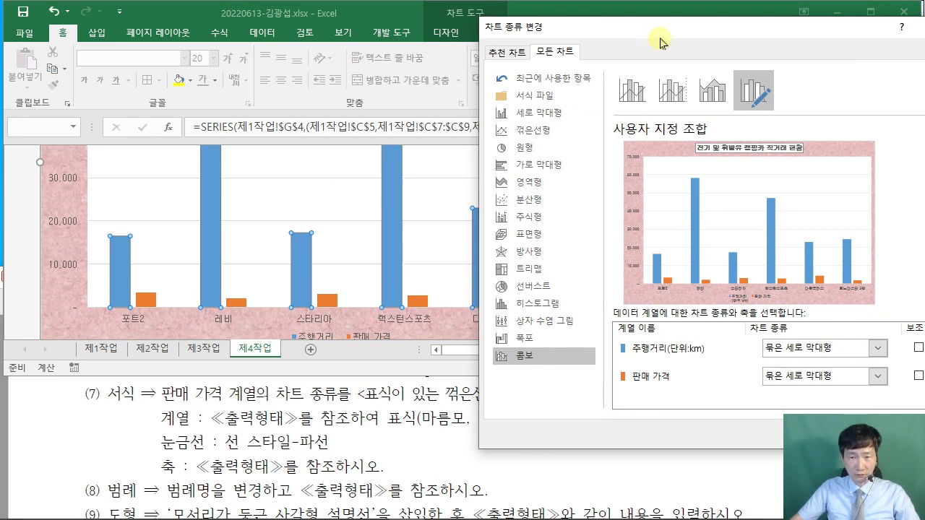
left_click_drag(661, 42, 172, 37)
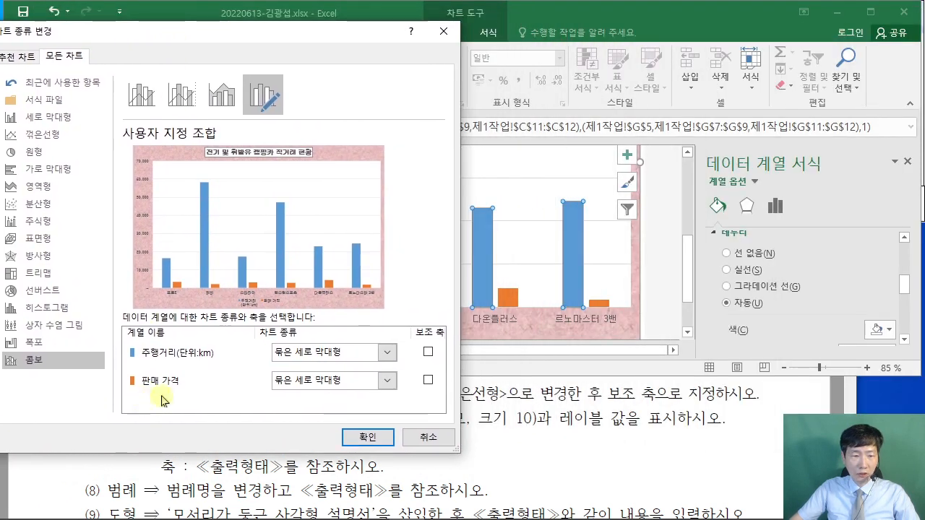
left_click(388, 380)
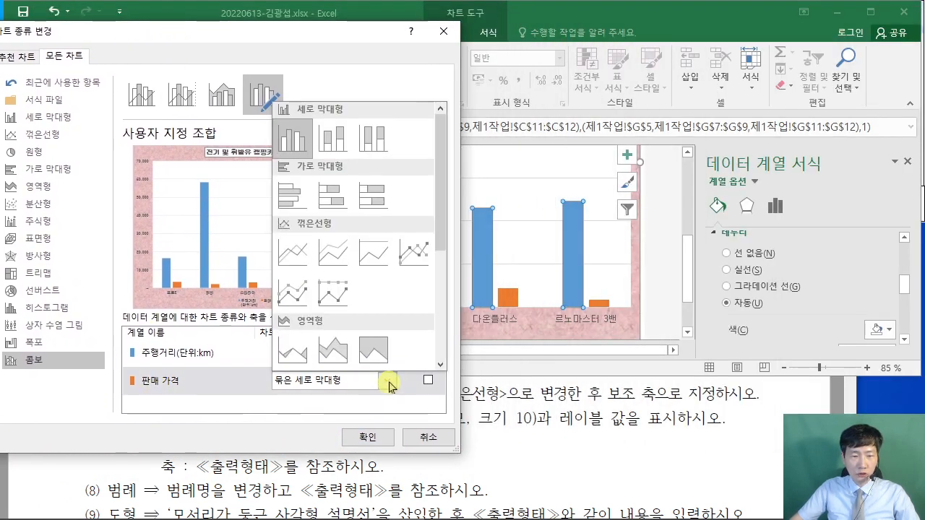
left_click(412, 257)
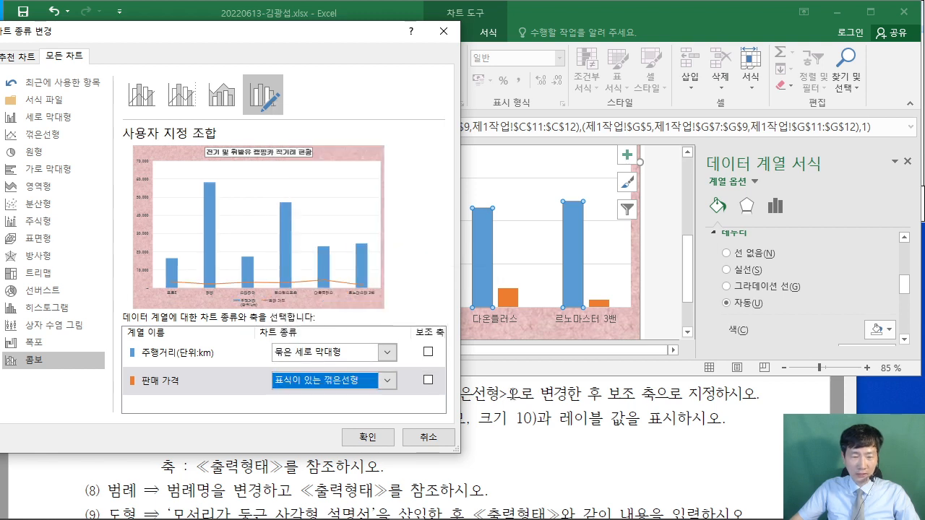
left_click(427, 380)
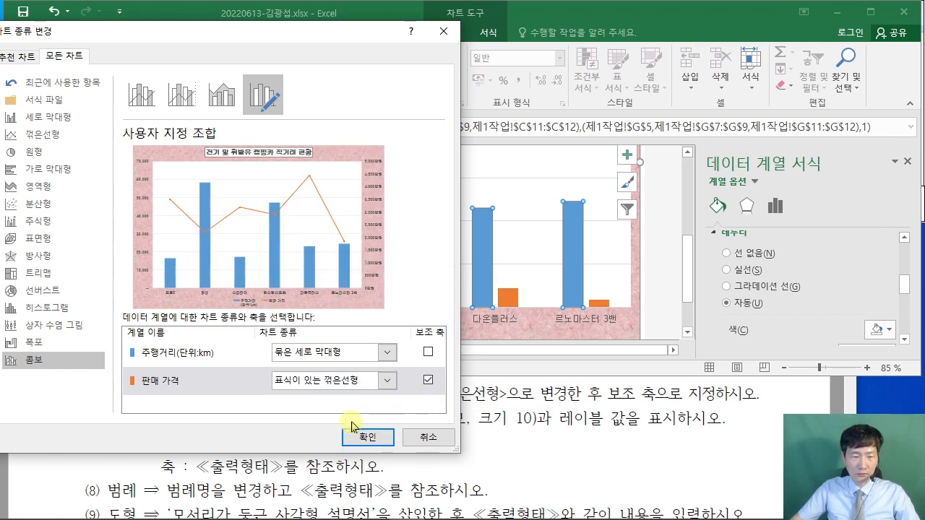
left_click_drag(253, 369, 447, 404)
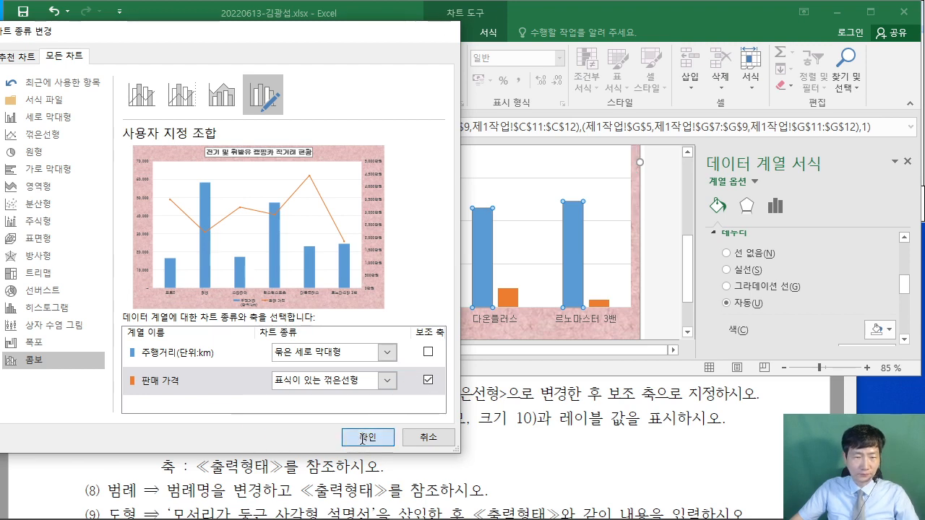
left_click(368, 437)
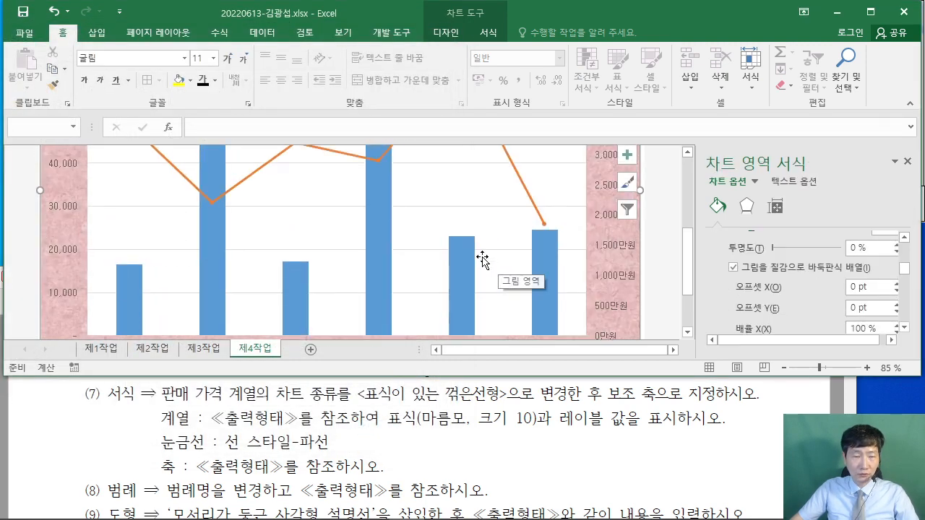
scroll(483, 258, "up", 3)
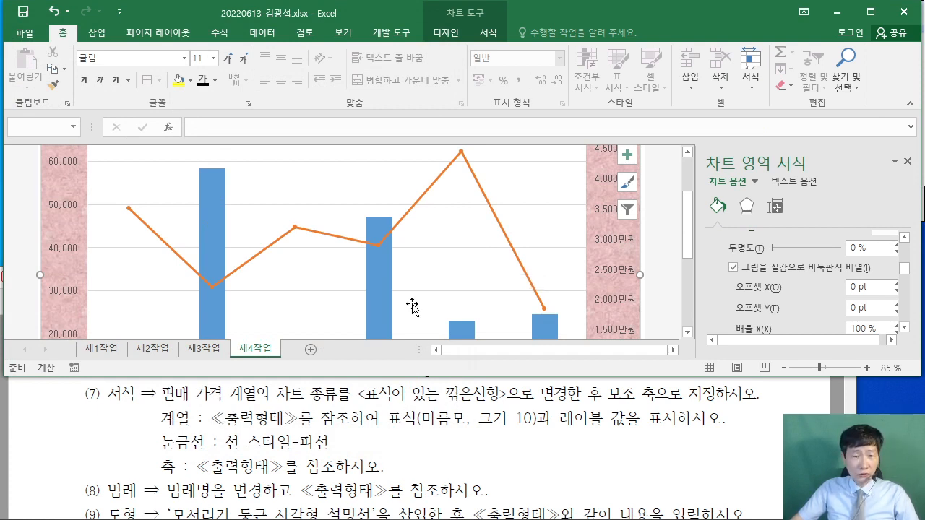
- Switch the 판매 가격 line to built-in diamond (마름모) markers
left_click(441, 175)
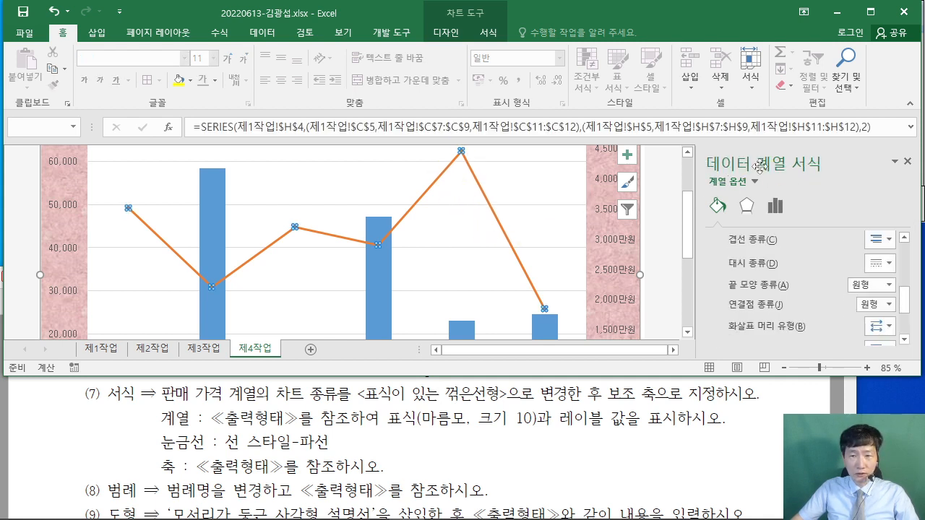
scroll(759, 271, "up", 5)
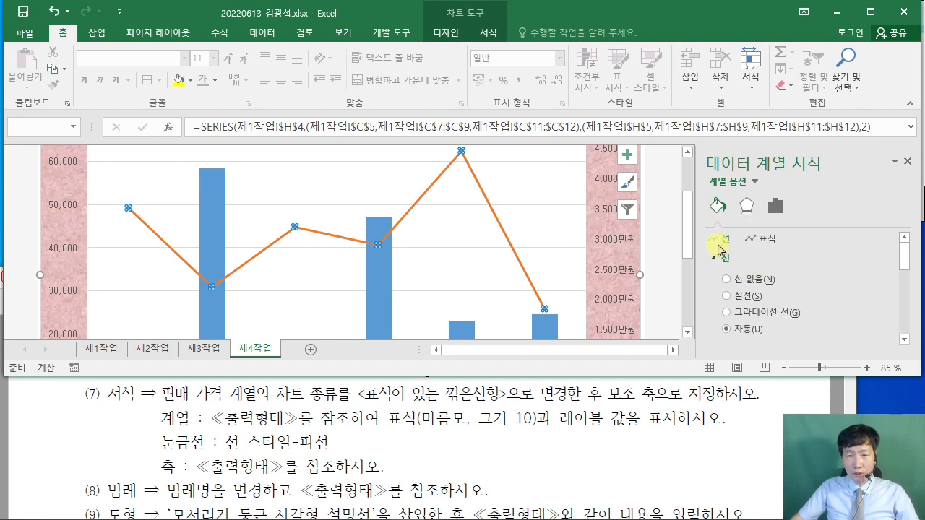
left_click(758, 240)
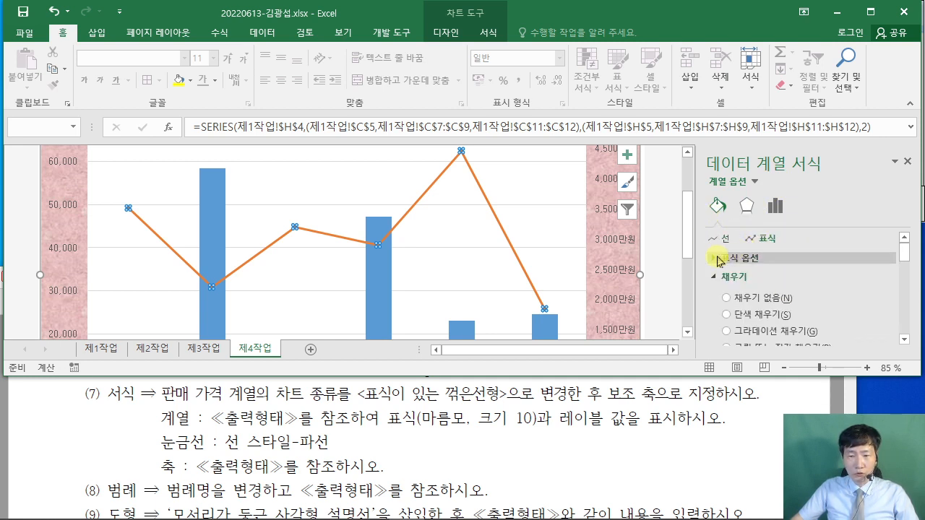
left_click(719, 257)
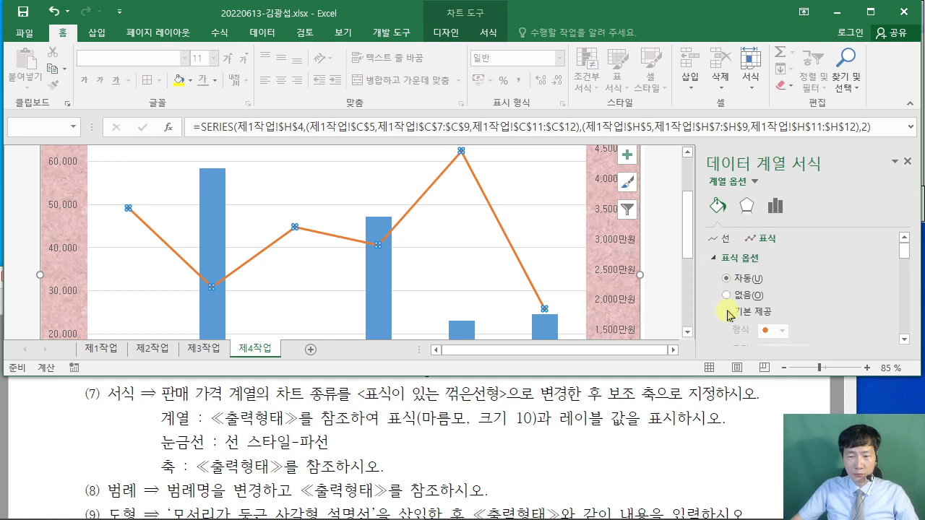
left_click(727, 310)
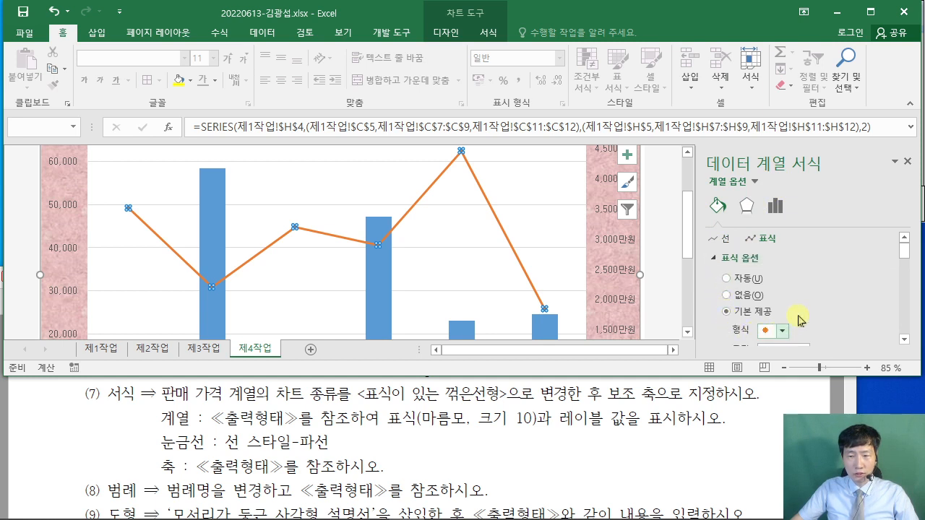
left_click(905, 339)
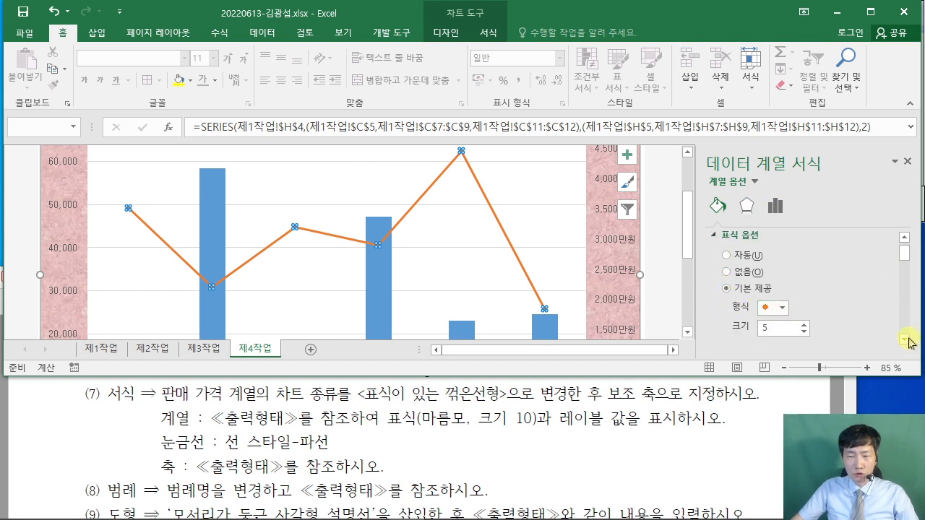
left_click(780, 309)
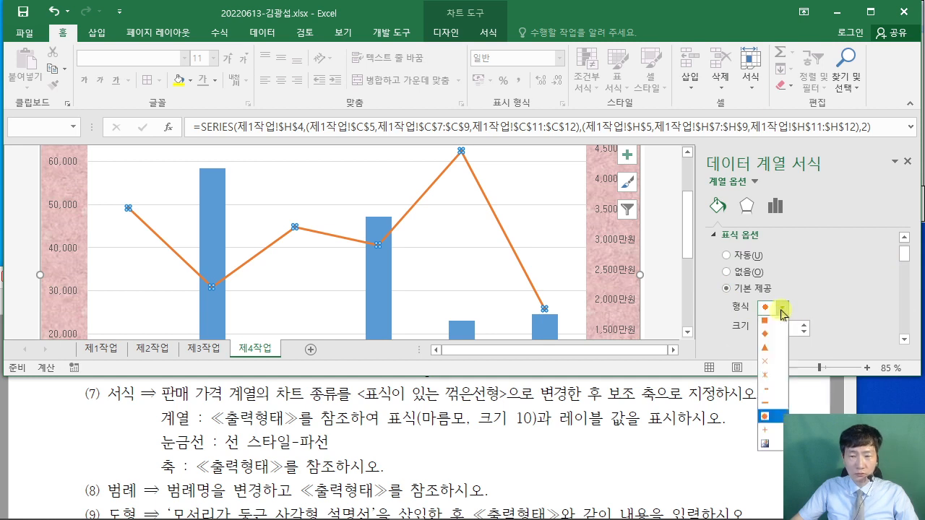
left_click(769, 338)
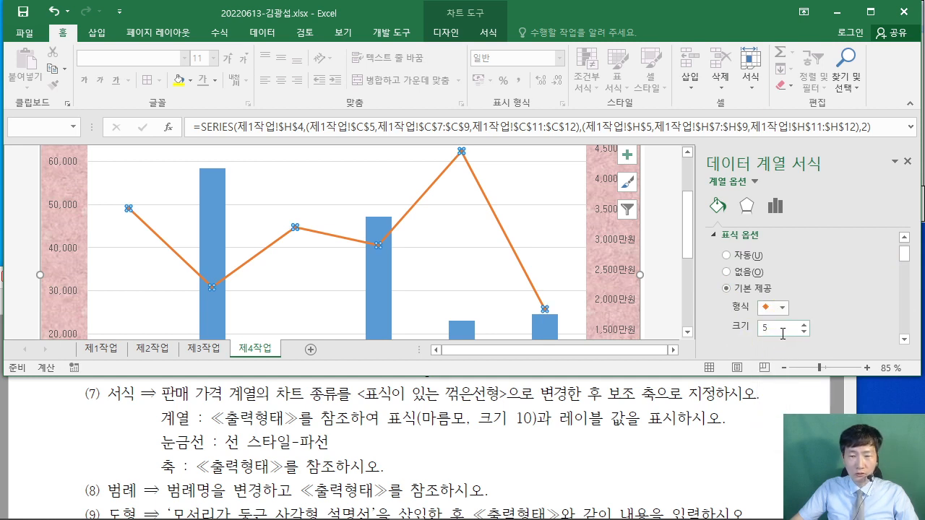
- Set the diamond marker size from 5 to 10
type("10")
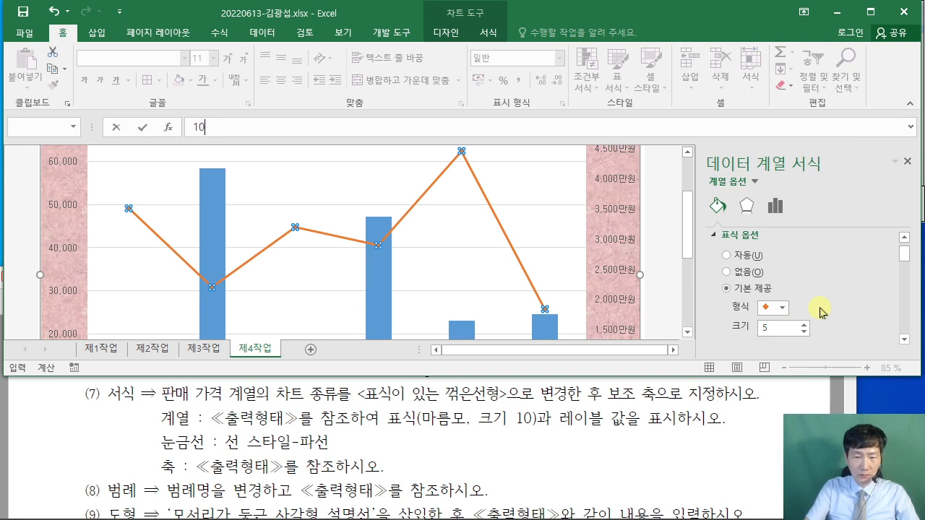
key("Return")
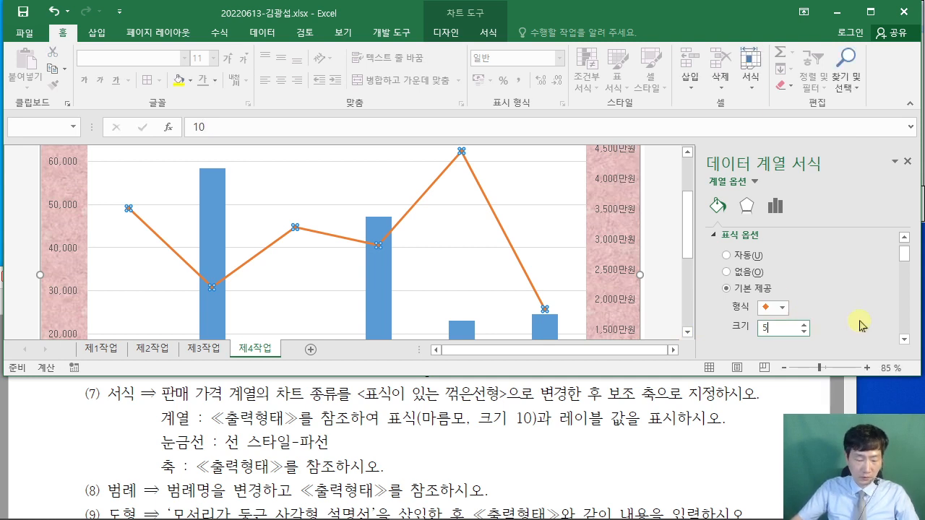
key("BackSpace")
type("10")
key("Return")
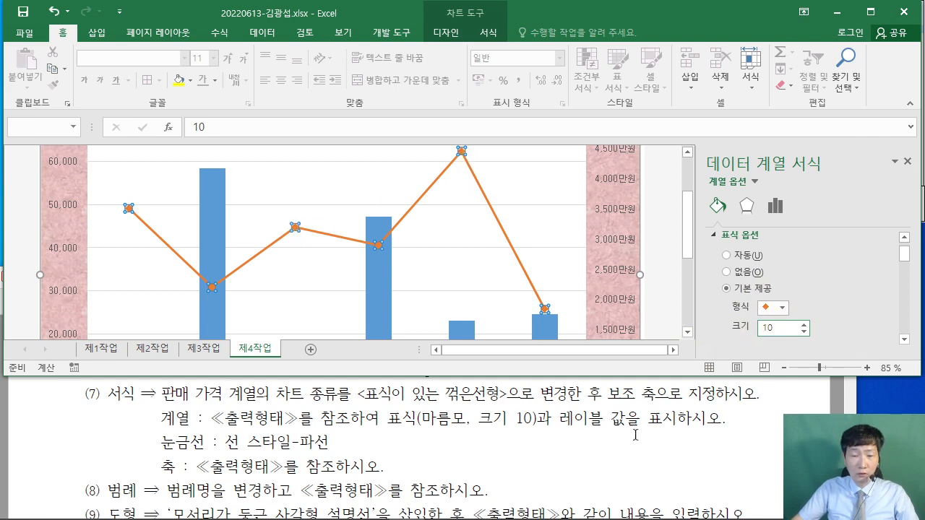
left_click(749, 440)
- Maximize the PDF, review the 출력형태 sample chart, then minimize Acrobat
left_click(813, 218)
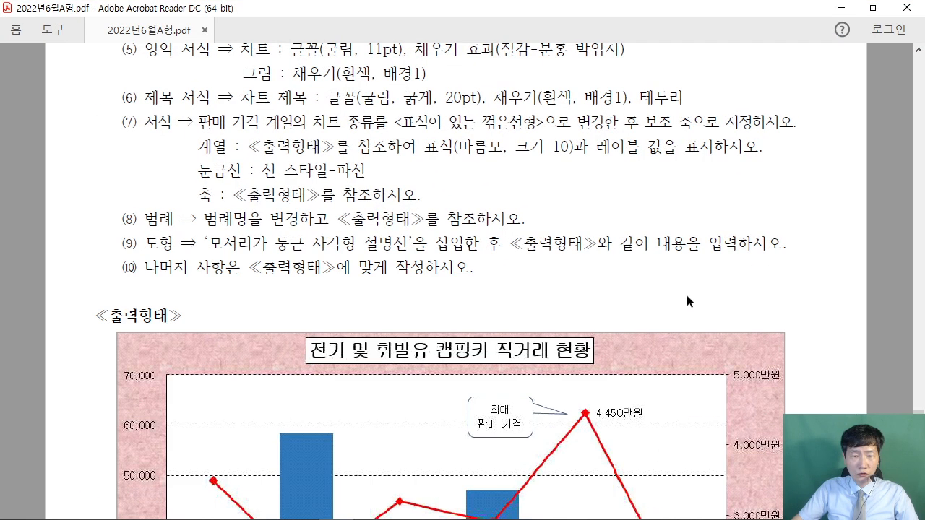
scroll(604, 326, "down", 4)
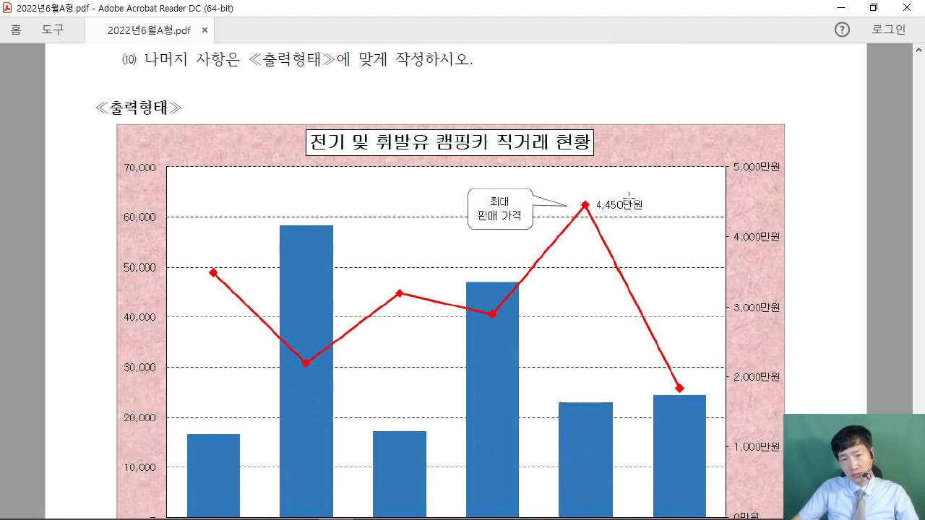
scroll(621, 275, "down", 3)
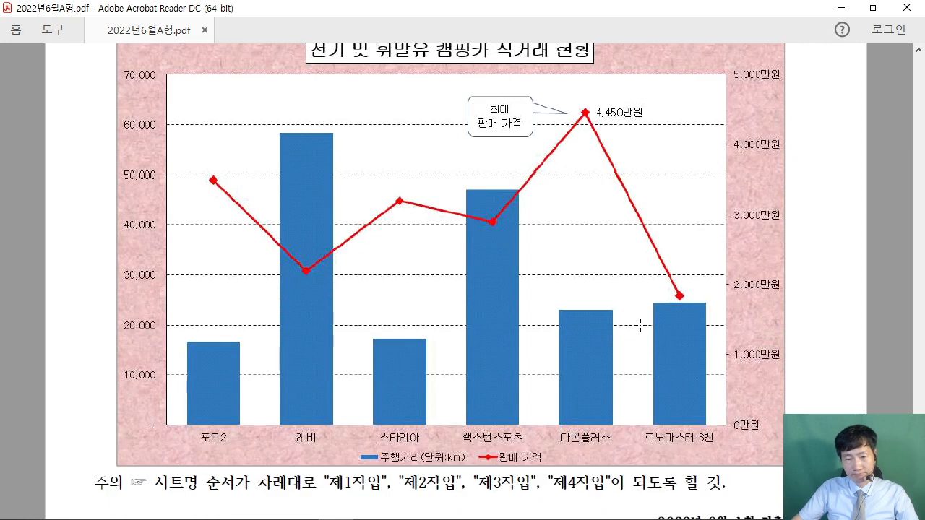
scroll(641, 327, "up", 3)
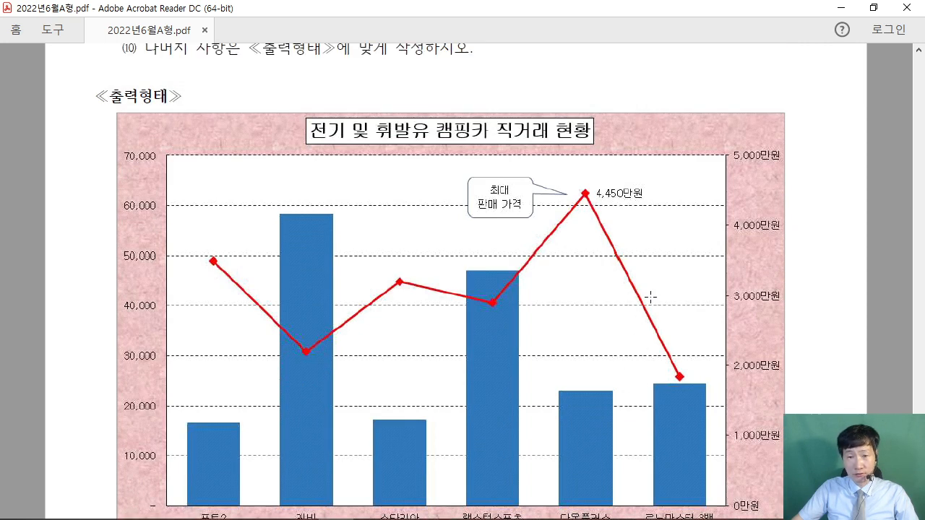
left_click(840, 7)
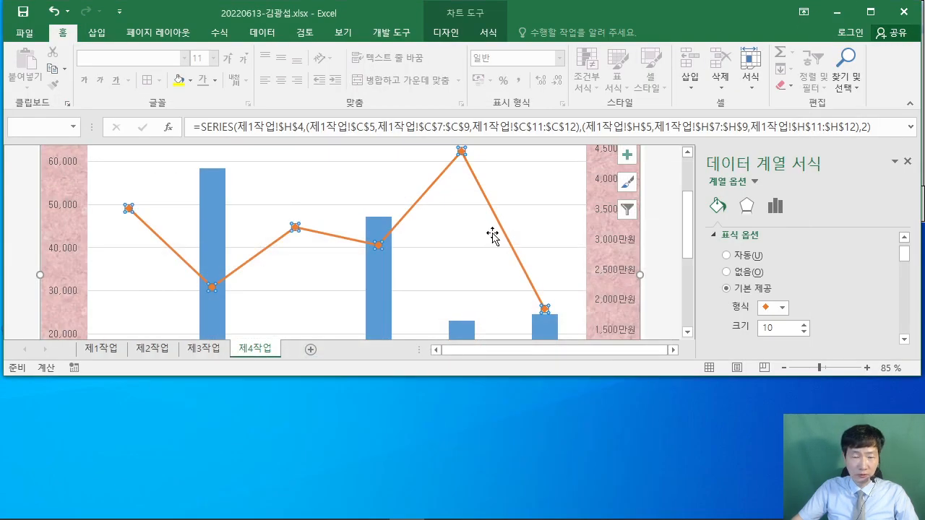
- Add a data label showing 4,450만원 to the peak 판매 가격 point, then bring the PDF forward
scroll(492, 239, "up", 2)
scroll(485, 241, "down", 3)
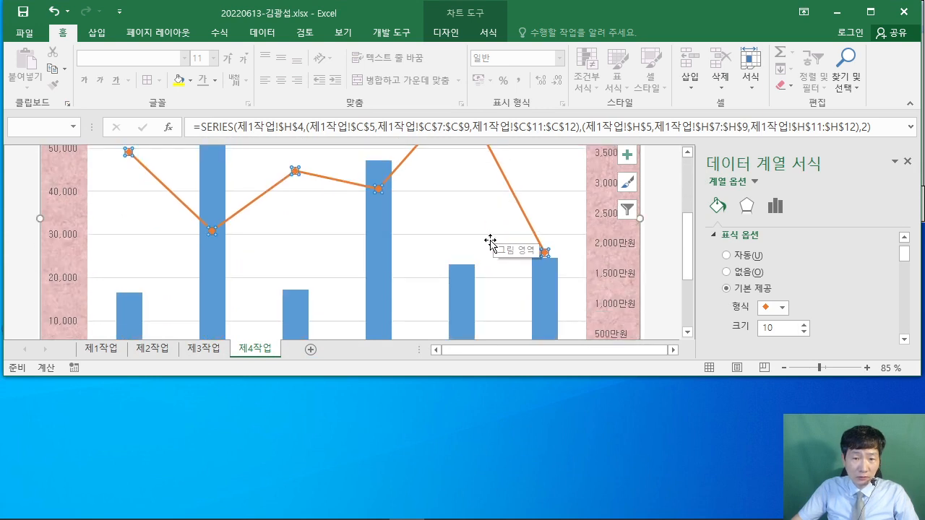
scroll(490, 242, "up", 3)
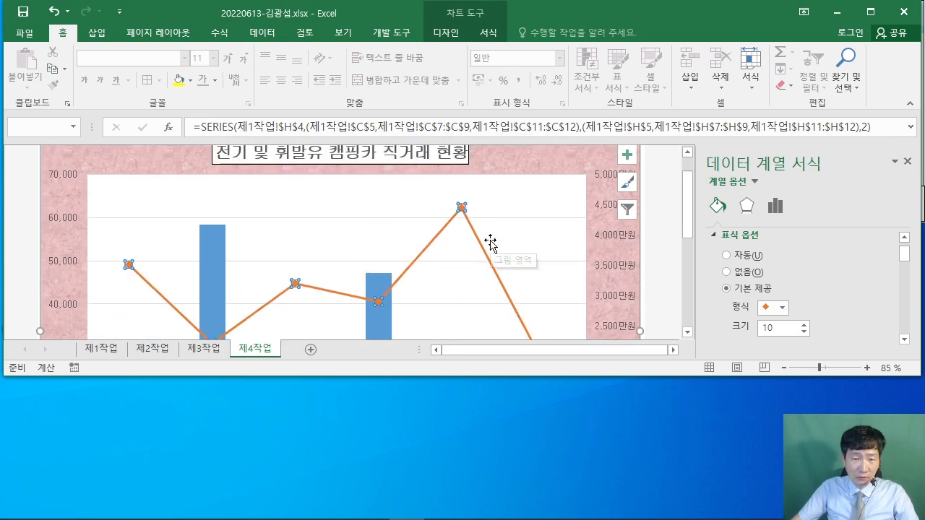
left_click(462, 209)
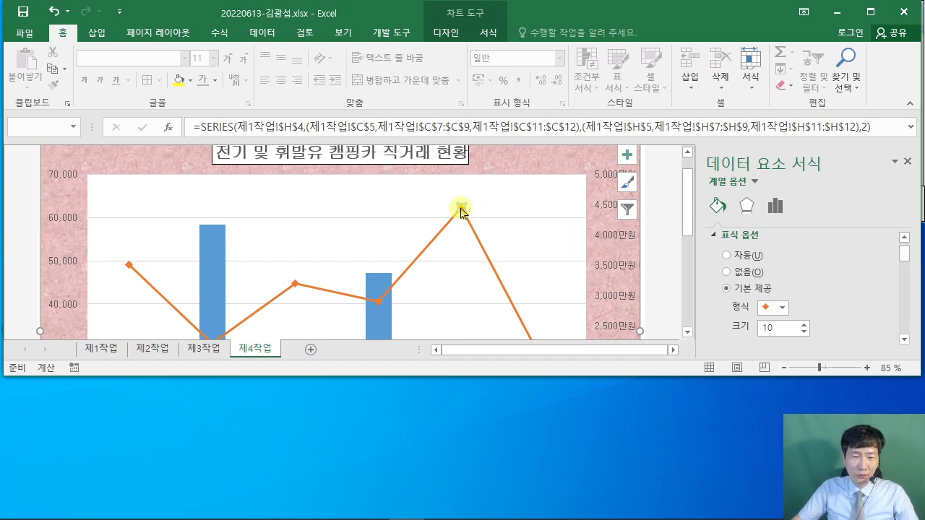
right_click(462, 209)
mouse_move(553, 306)
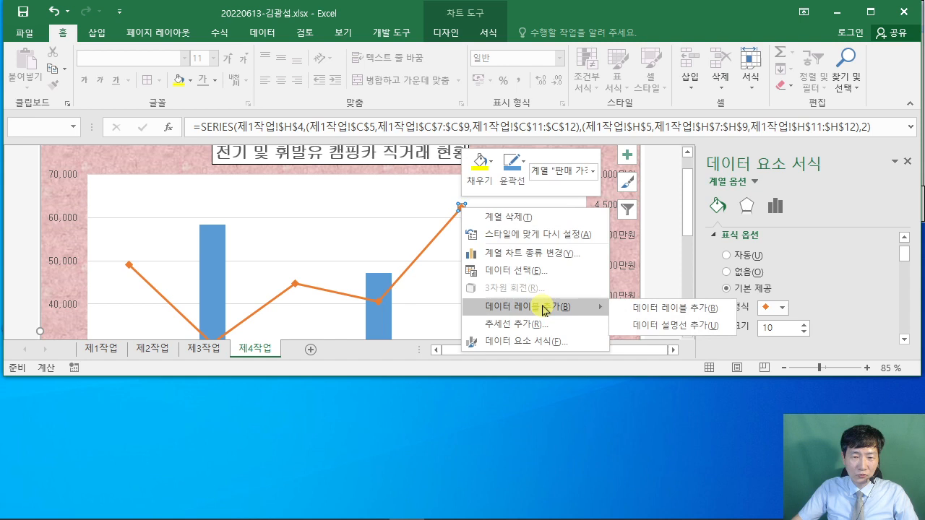
left_click(650, 312)
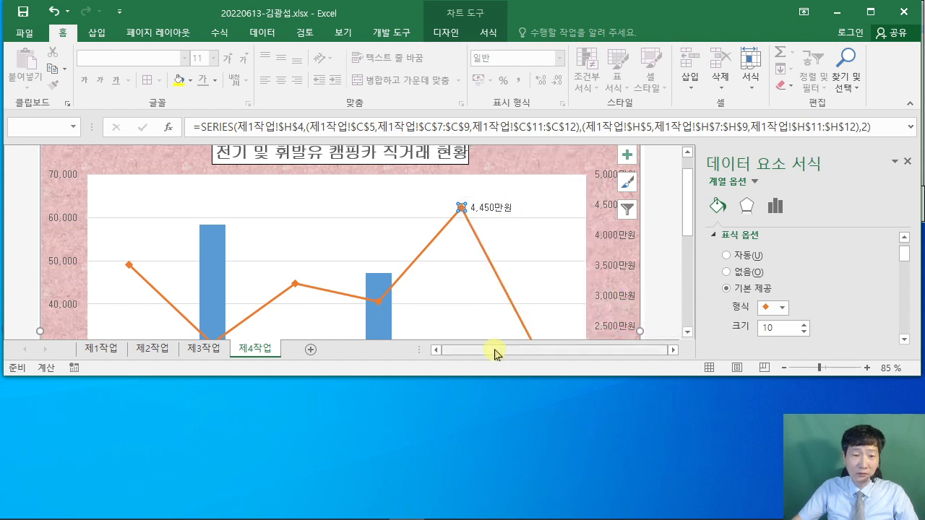
left_click(339, 509)
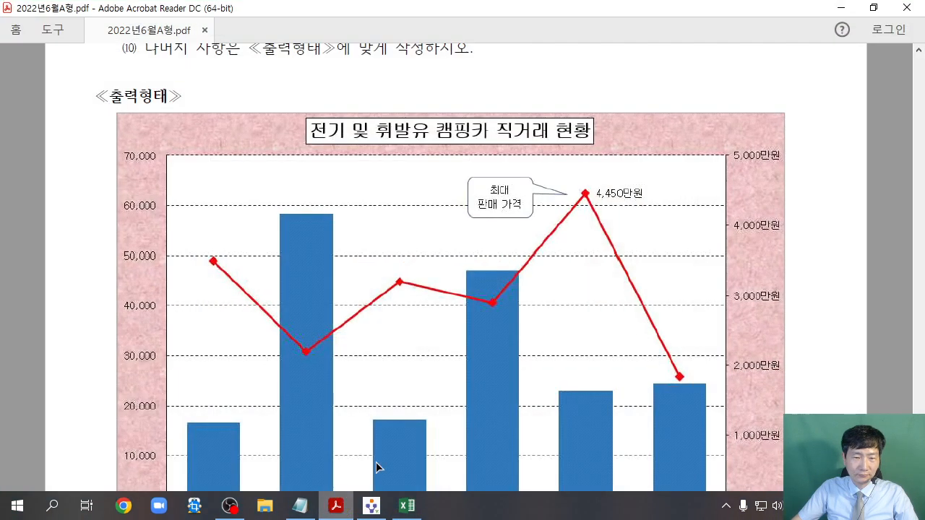
- Scroll the PDF back up to the gridline and axis instructions (6)-(8)
scroll(580, 233, "up", 3)
scroll(580, 233, "up", 3)
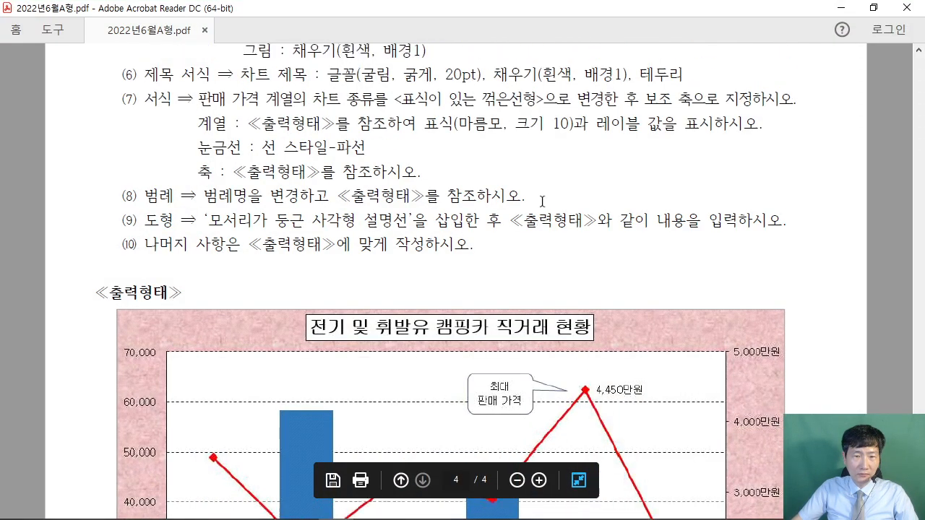
left_click_drag(185, 188, 400, 186)
left_click(402, 206)
- Restore the PDF to a lower window, then bring Excel forward and make it taller
left_click(873, 7)
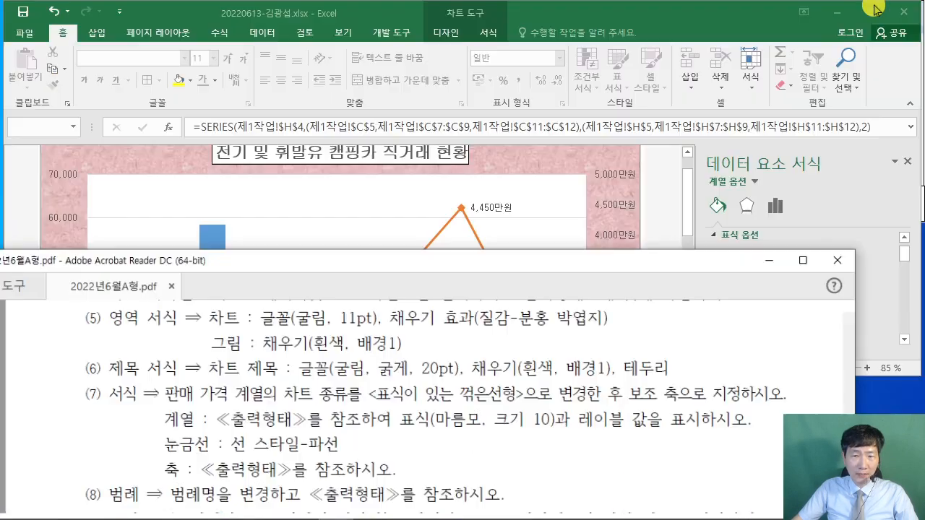
left_click_drag(526, 383, 526, 282)
left_click_drag(351, 282, 348, 310)
scroll(294, 442, "down", 1)
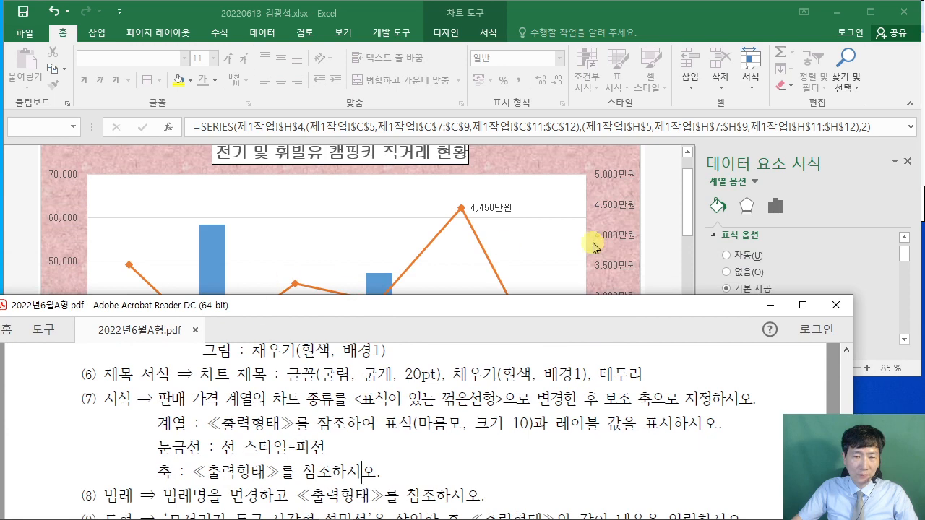
left_click(655, 235)
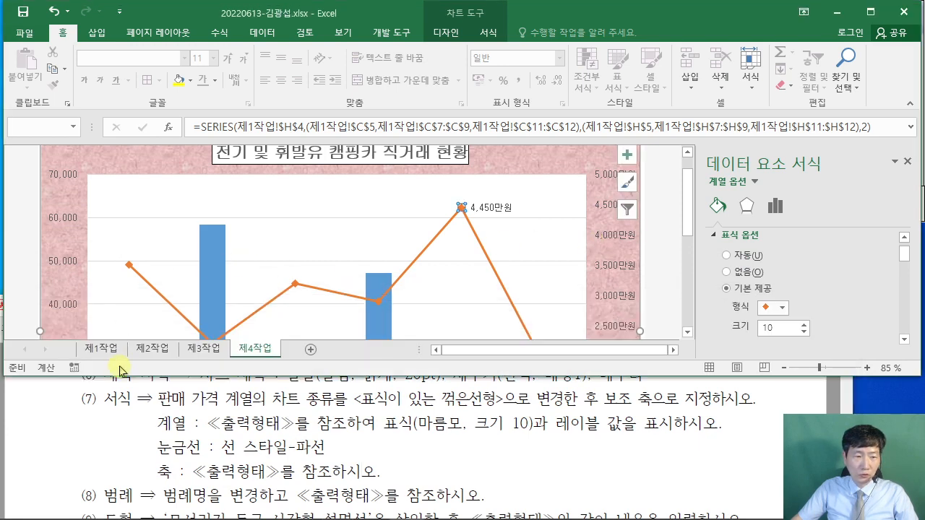
left_click_drag(120, 377, 120, 399)
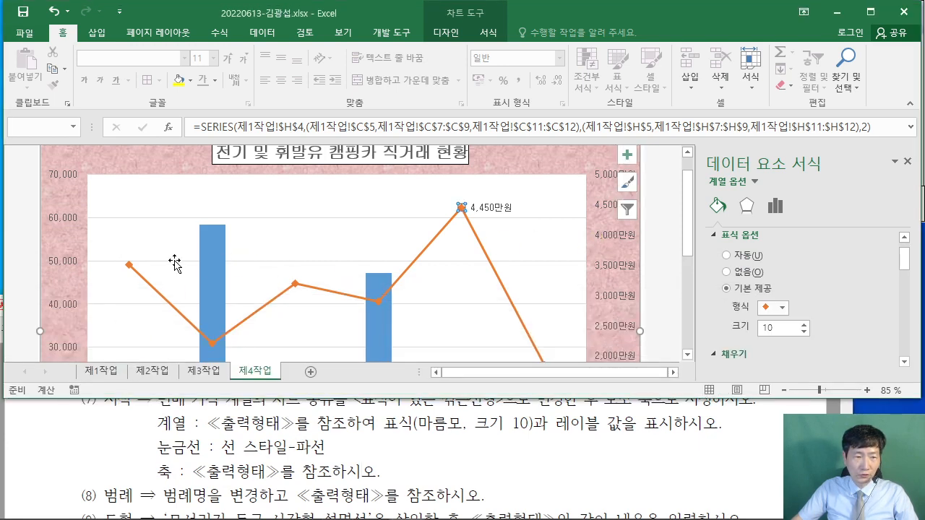
- Give the major gridlines a solid line with a dashed dash type, then bring the PDF forward
left_click(310, 218)
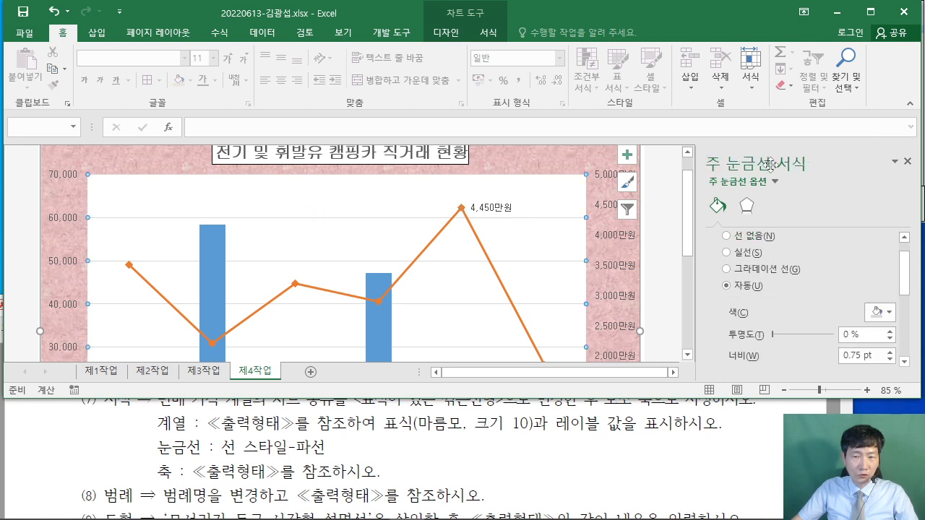
scroll(741, 264, "up", 1)
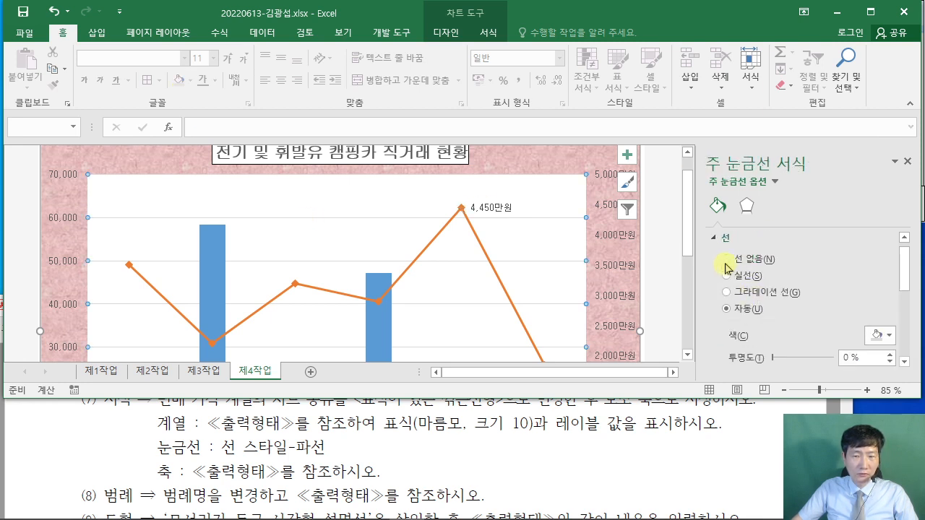
left_click(728, 277)
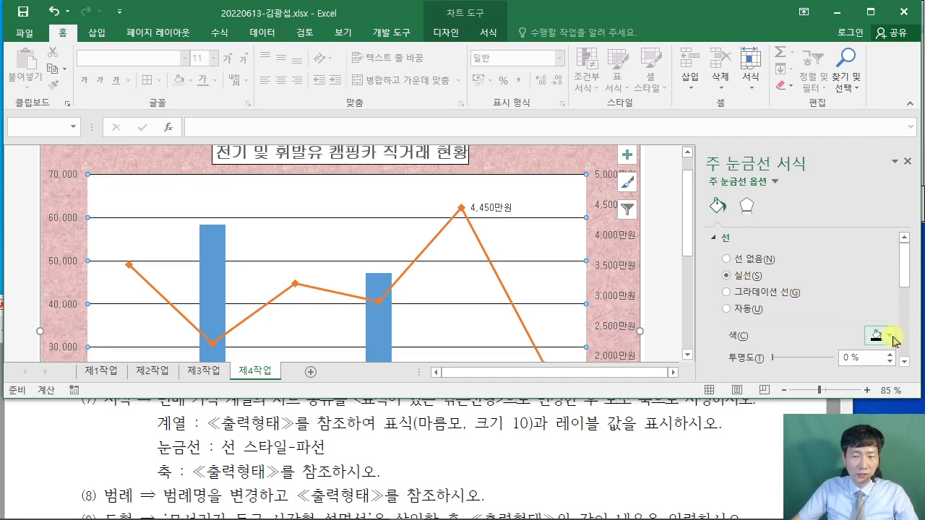
scroll(797, 273, "down", 5)
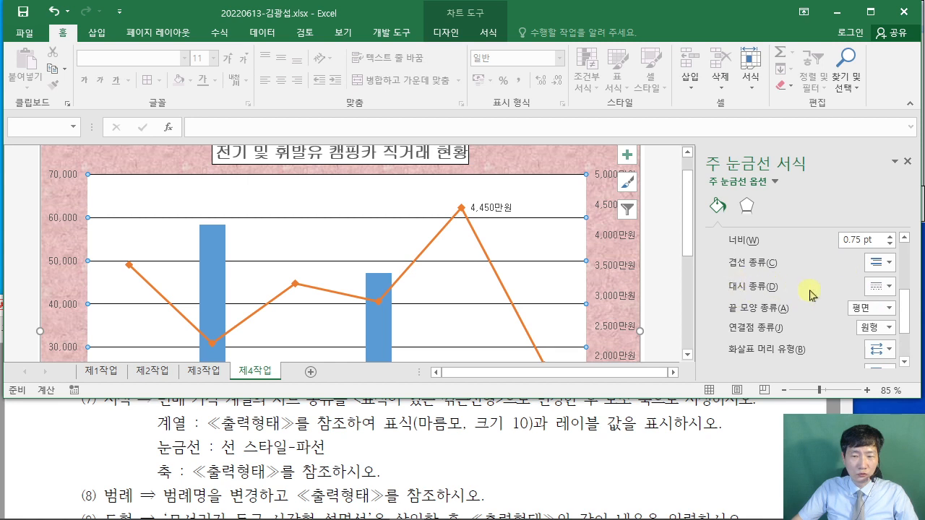
left_click(883, 288)
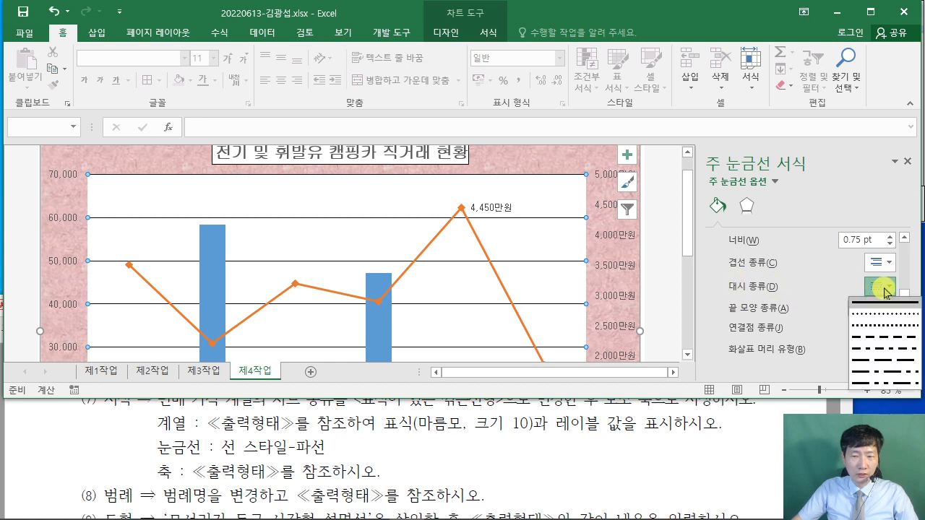
left_click(882, 338)
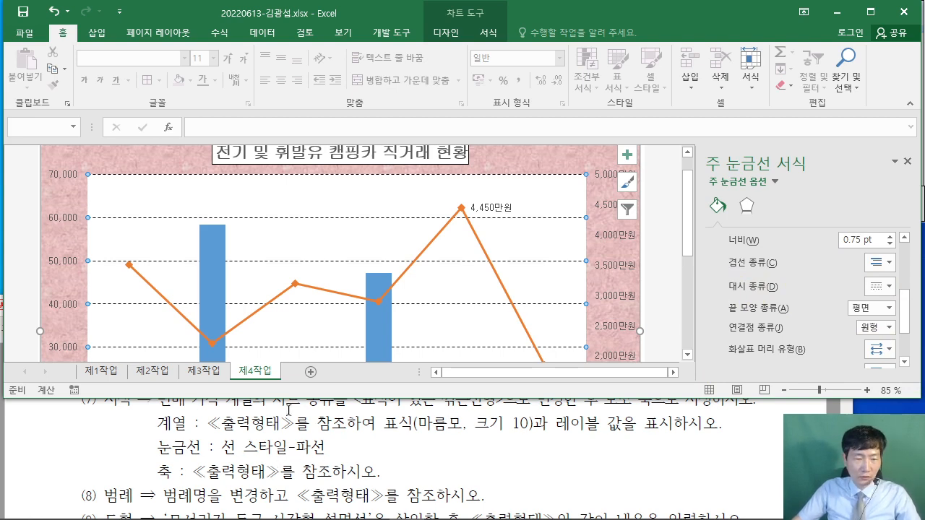
left_click(321, 463)
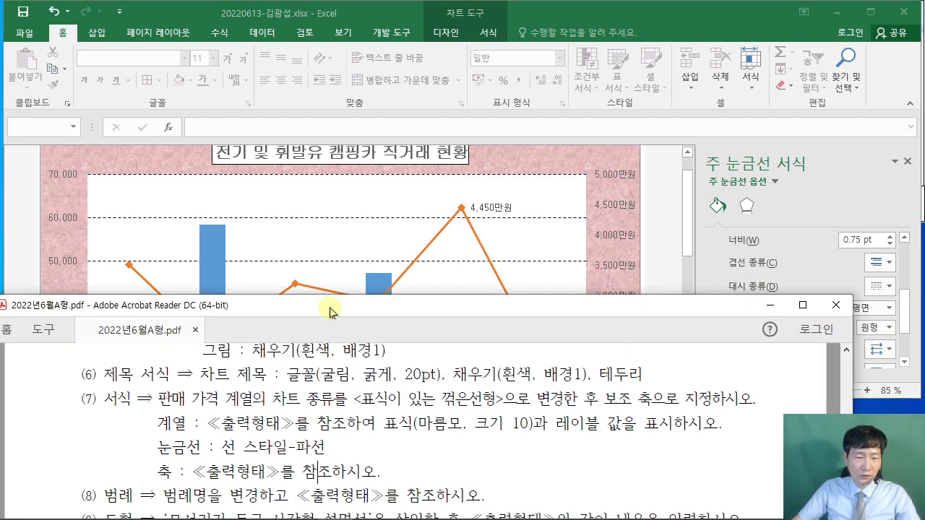
- Dock the PDF on the left, the workbook on the right, and collapse the ribbon
left_click_drag(329, 306, 10, 320)
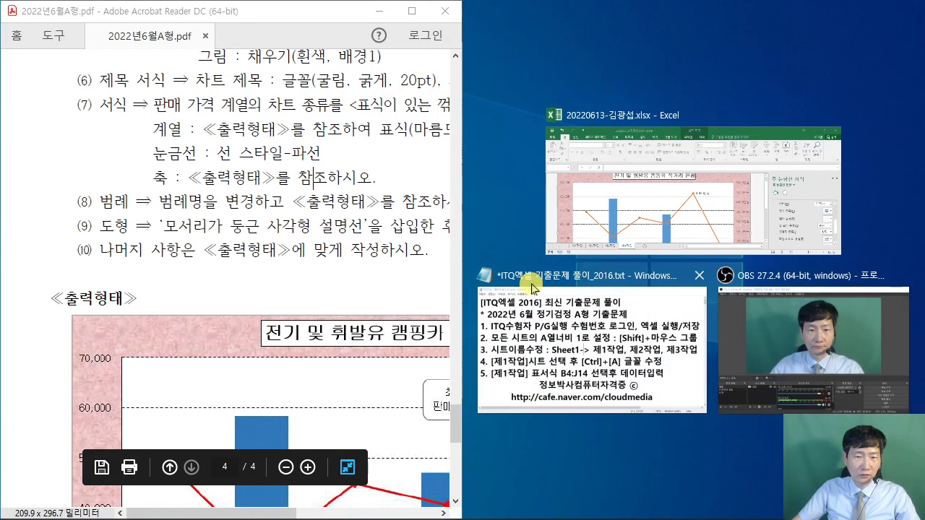
left_click(651, 202)
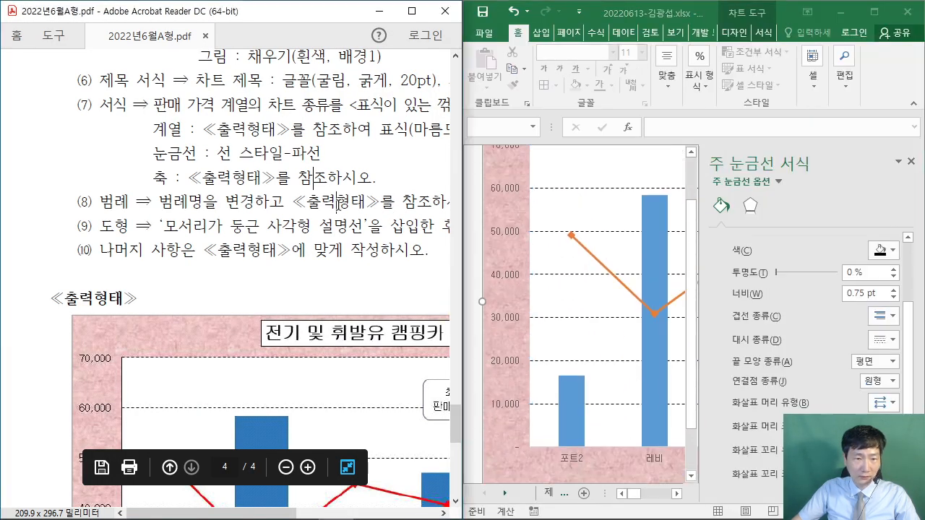
scroll(383, 206, "down", 5)
scroll(378, 224, "down", 2)
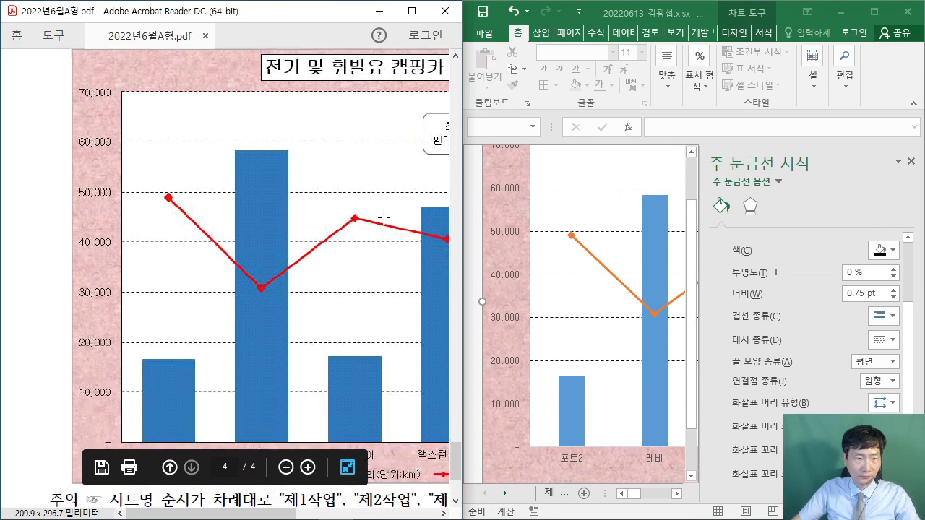
left_click_drag(469, 224, 235, 226)
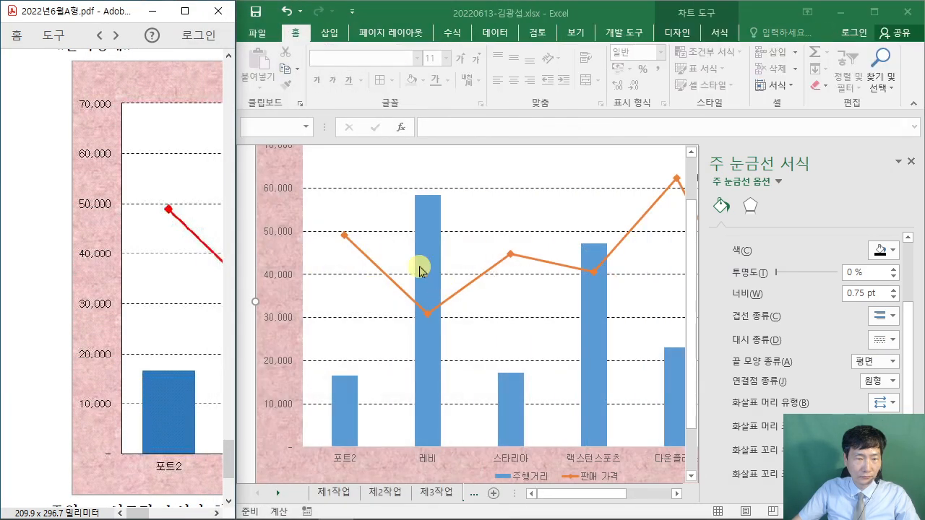
left_click(298, 33)
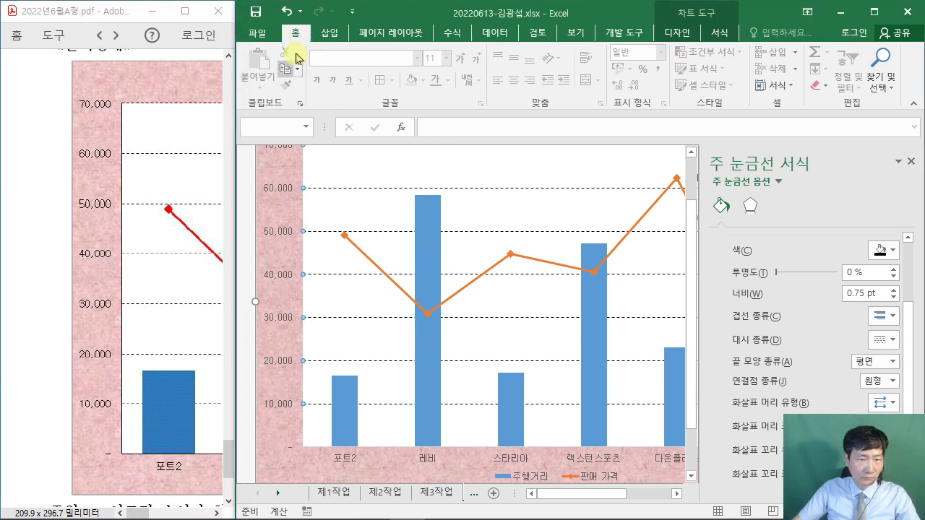
double_click(295, 32)
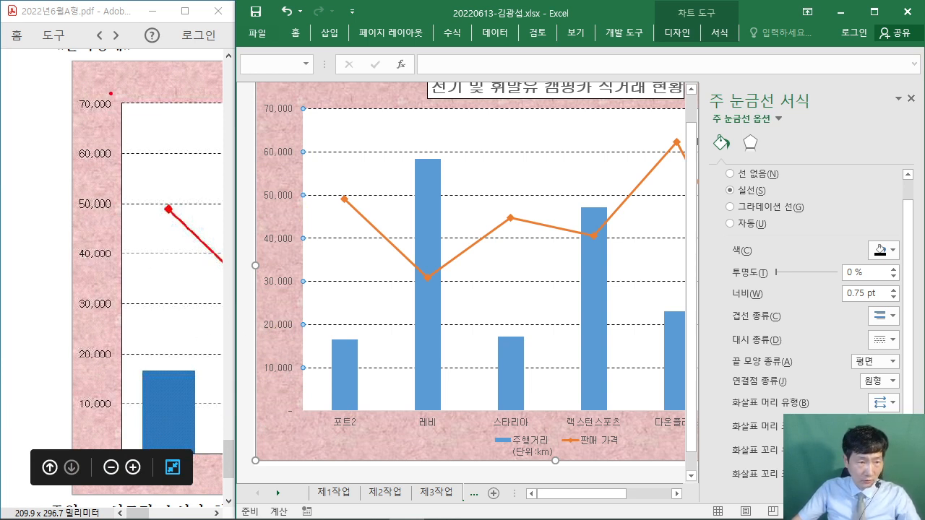
- Compare the axis lines with the reference and give the primary vertical axis a solid line
left_click_drag(111, 92, 130, 442)
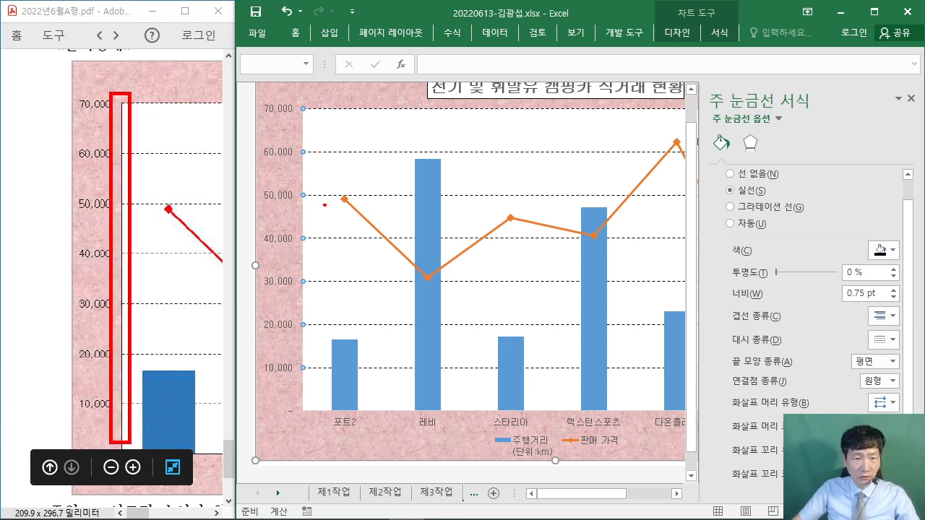
mouse_move(294, 97)
left_mouse_down()
mouse_move(302, 390)
mouse_move(312, 406)
left_mouse_up()
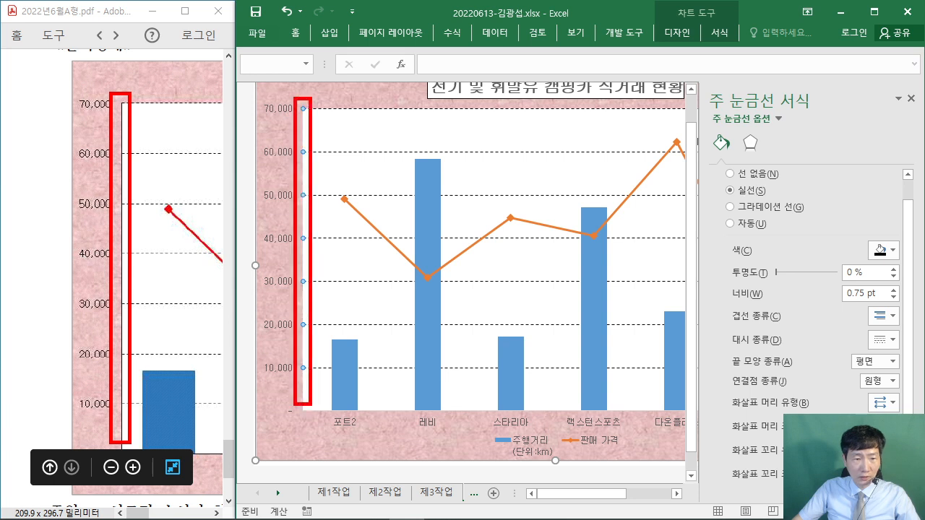
key("Escape")
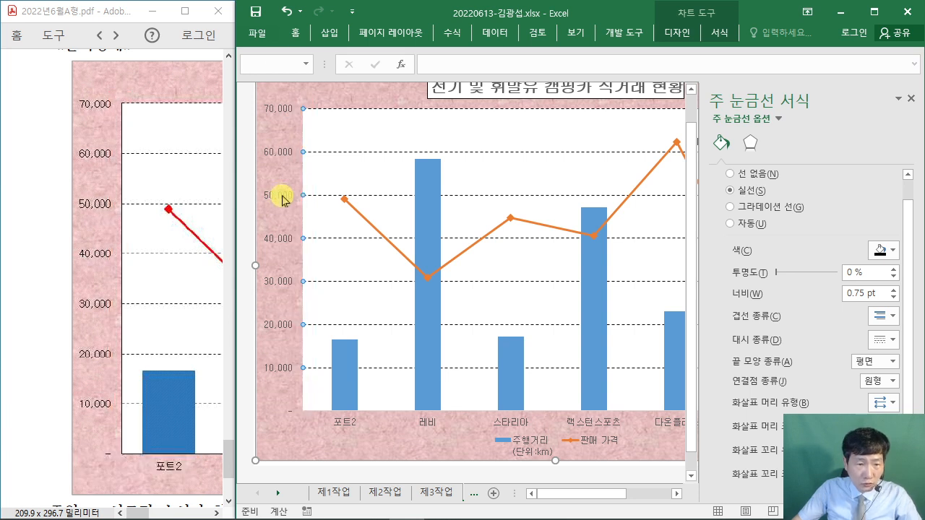
left_click(284, 196)
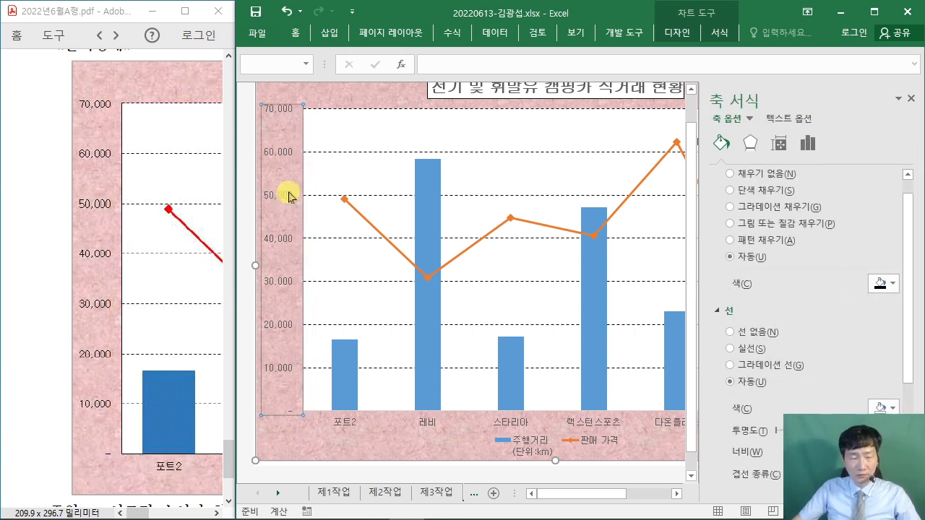
left_click(736, 350)
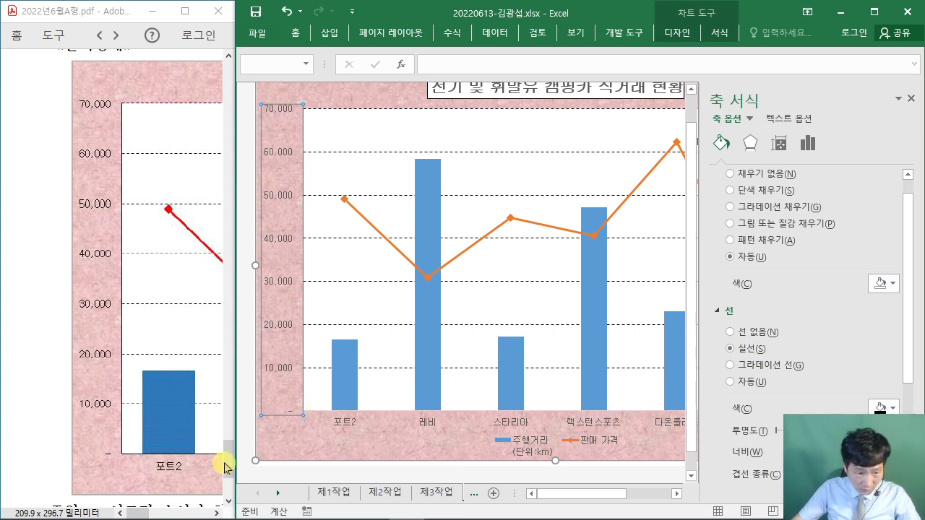
- Give the horizontal category axis a solid line as well
left_click(350, 423)
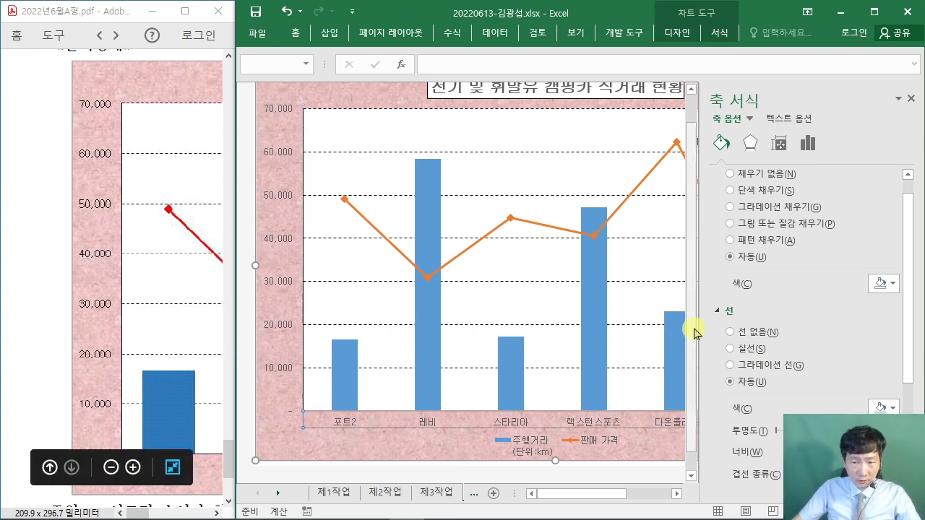
scroll(720, 181, "up", 1)
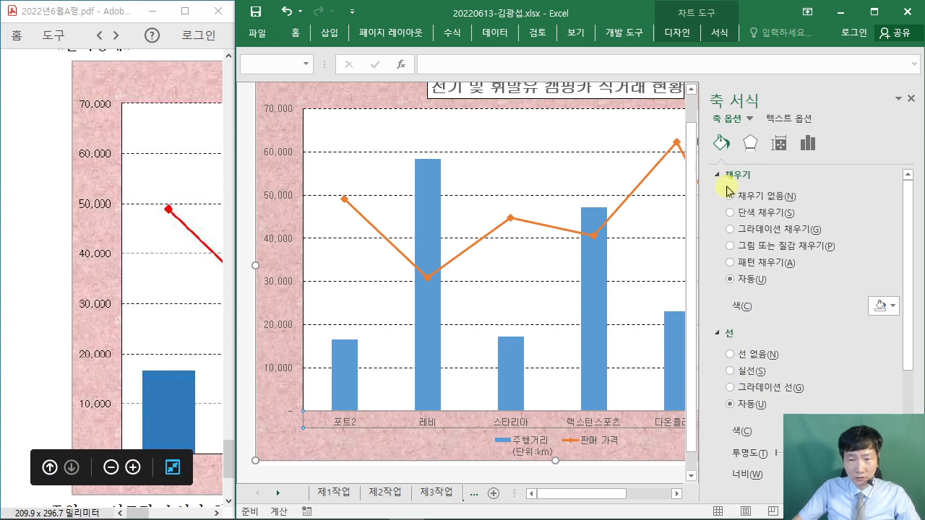
left_click(722, 175)
left_click(730, 231)
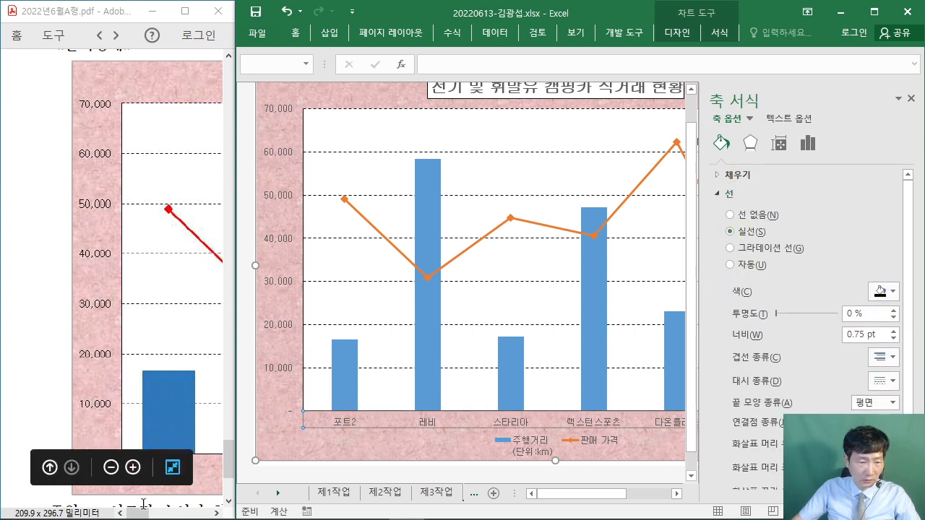
left_click_drag(144, 513, 199, 514)
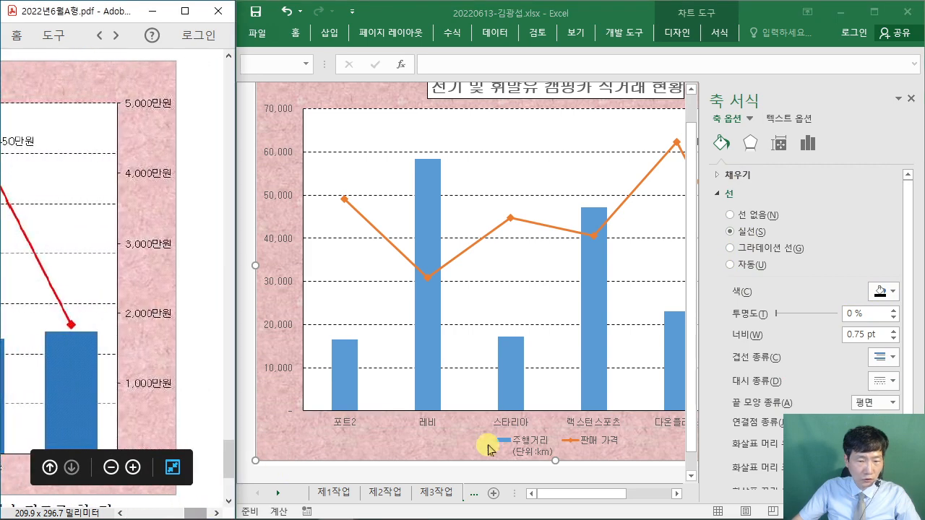
left_click(599, 494)
left_click_drag(630, 496, 665, 496)
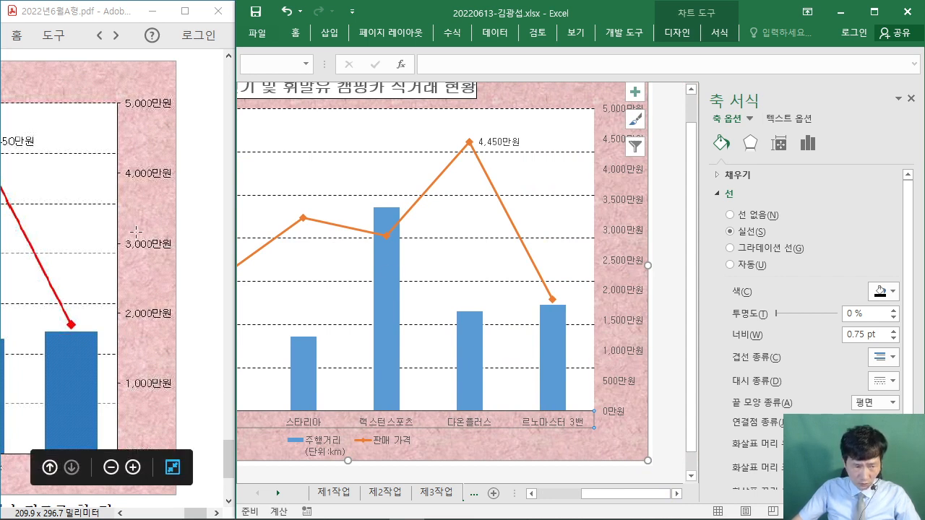
- Give the secondary price axis a solid line and set its major unit to 1000
left_click(625, 202)
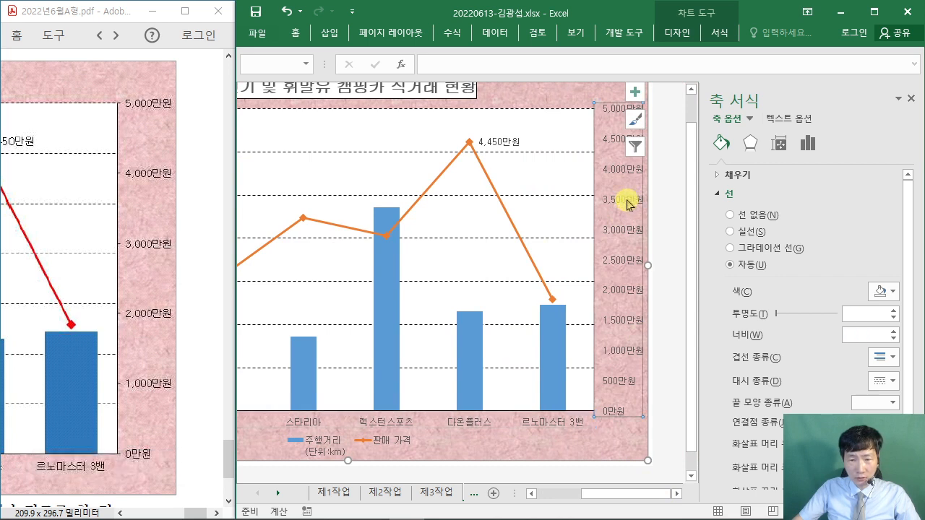
left_click(731, 232)
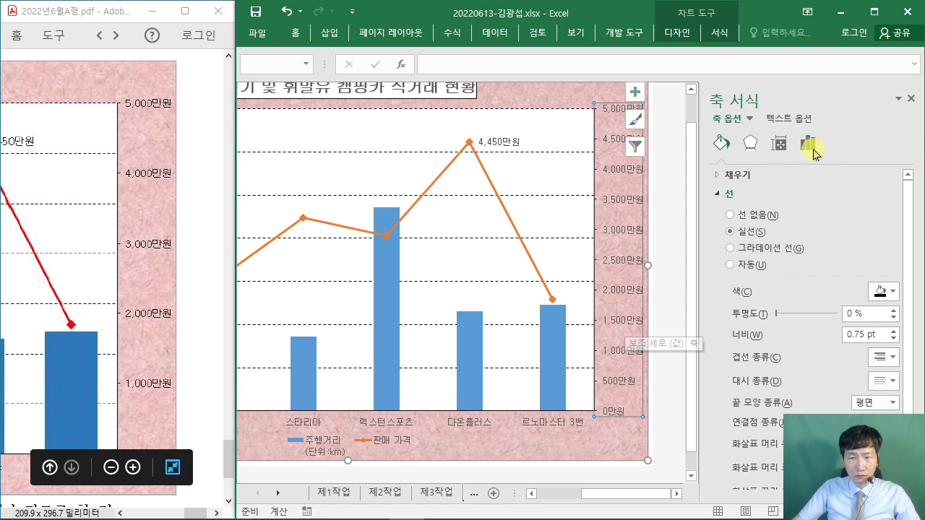
left_click(811, 144)
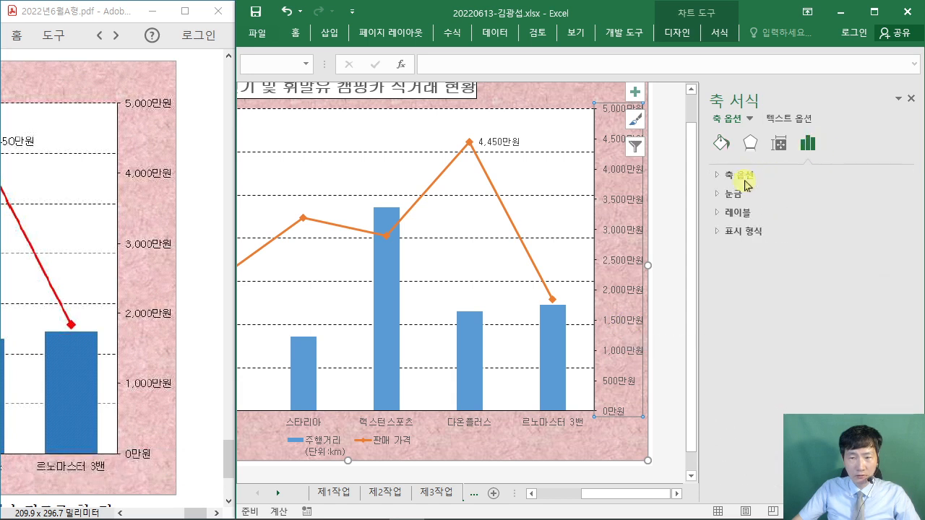
left_click(719, 177)
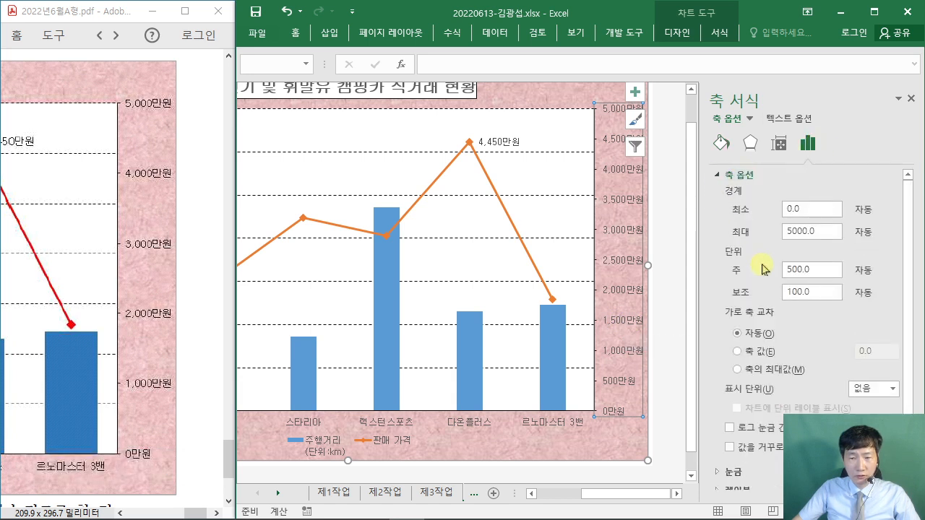
double_click(822, 269)
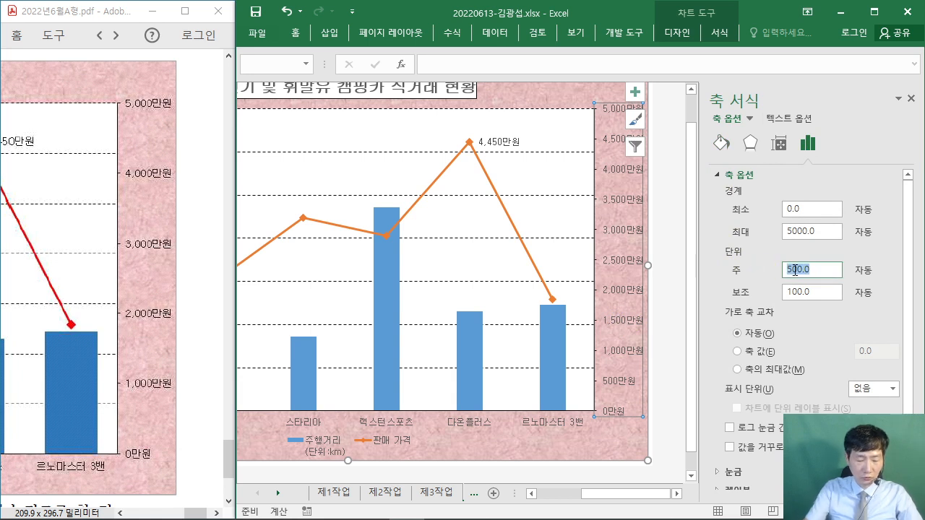
type("1000")
key("Return")
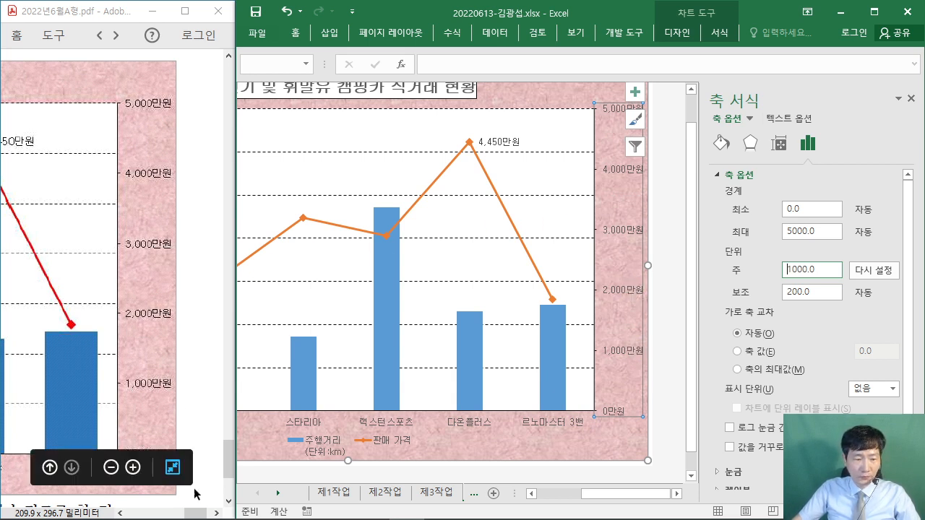
left_click_drag(199, 514, 189, 516)
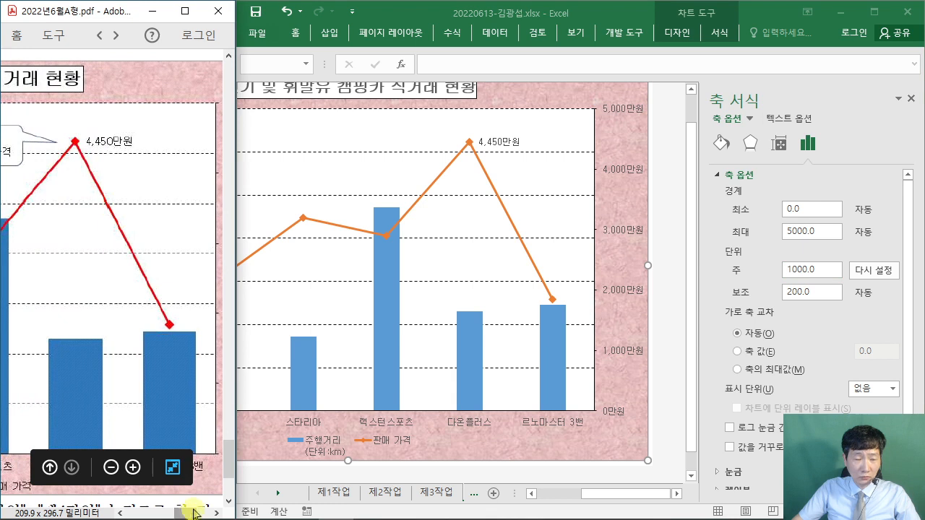
scroll(191, 403, "down", 1)
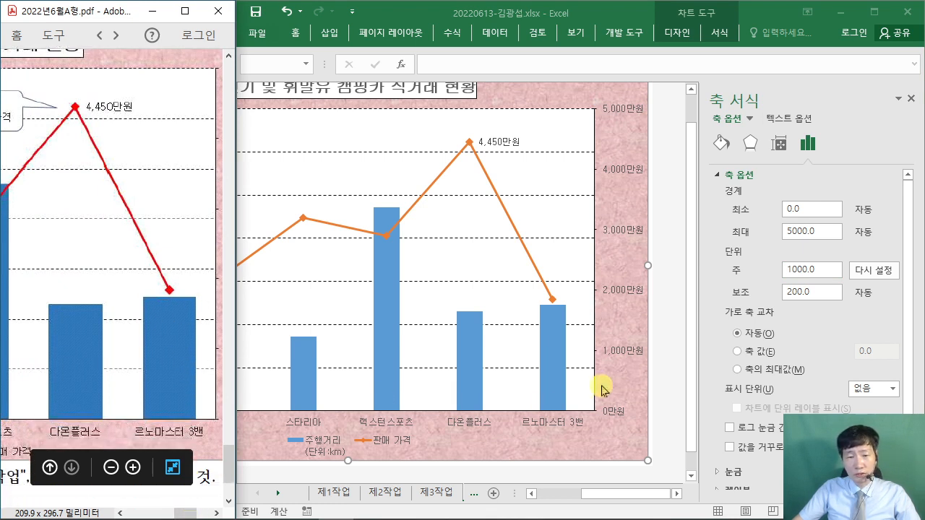
left_click(555, 329)
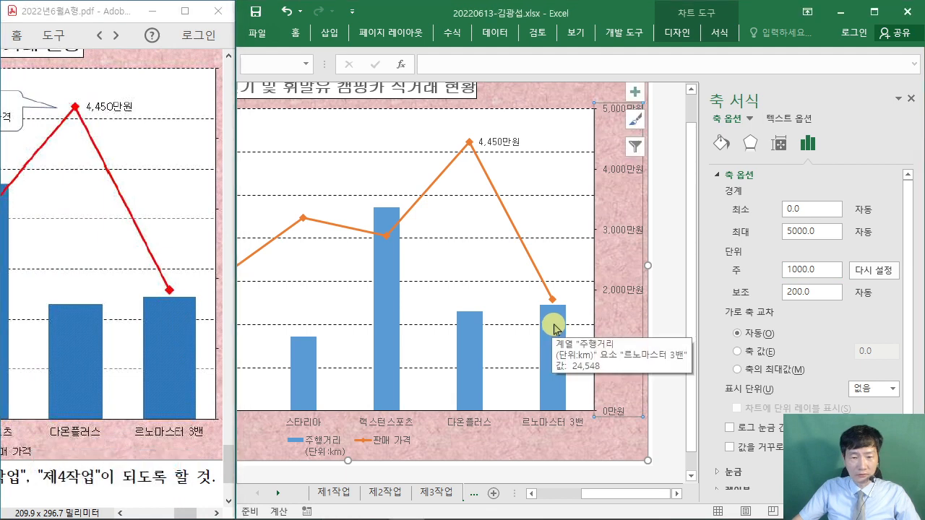
- Set the 주행거리 bar series gap width to 80% and widen the reference PDF window
left_click(554, 329)
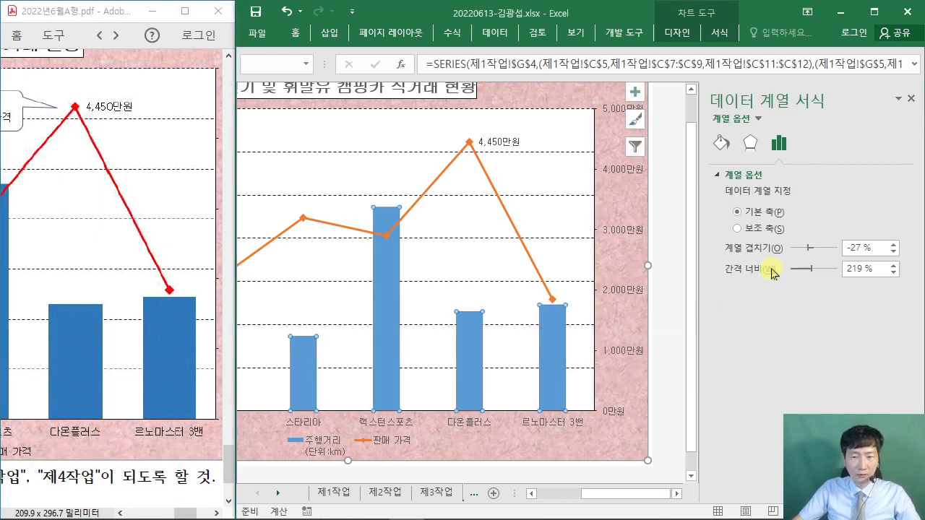
double_click(862, 269)
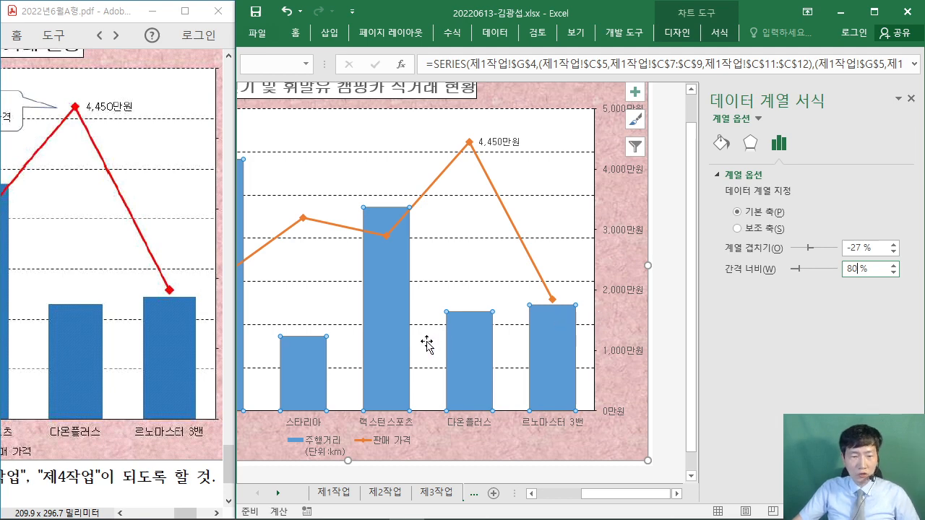
left_click_drag(113, 16, 77, 344)
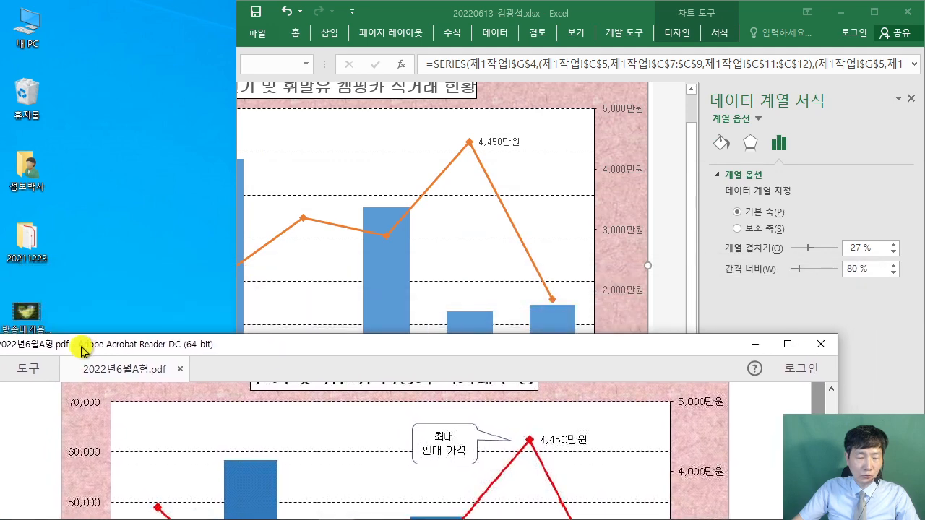
left_click(279, 45)
left_click_drag(279, 42, 152, 14)
scroll(234, 184, "up", 1)
scroll(234, 184, "down", 1)
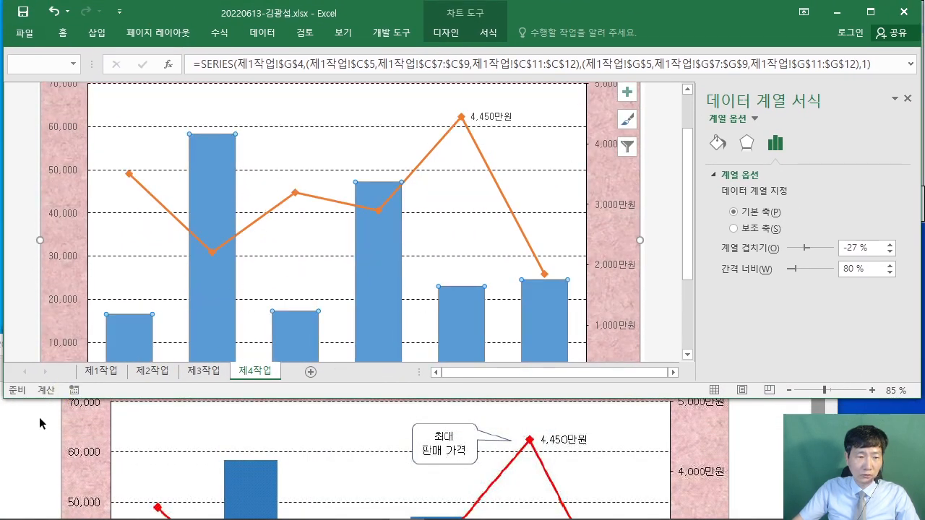
- Check the PDF's legend instruction and sample legend, then return to the workbook
left_click(43, 426)
scroll(58, 442, "down", 2)
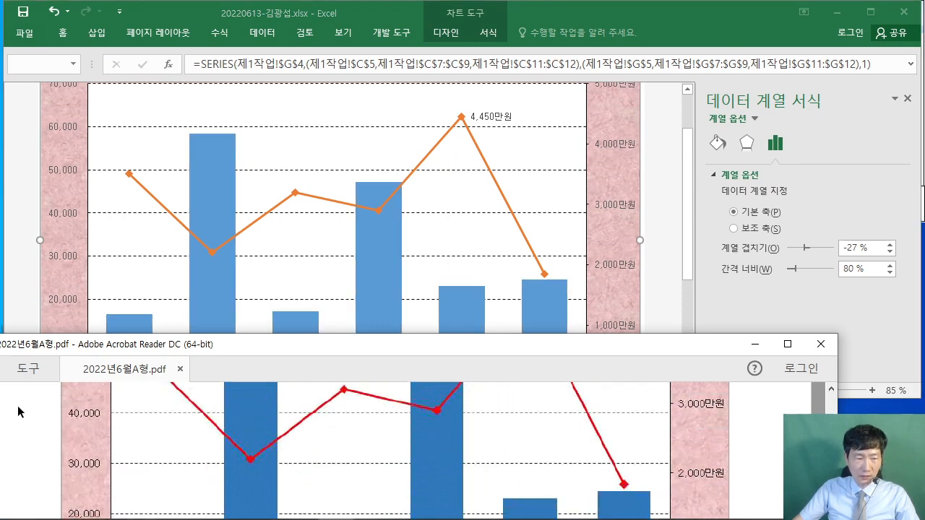
scroll(50, 439, "up", 4)
scroll(72, 429, "up", 2)
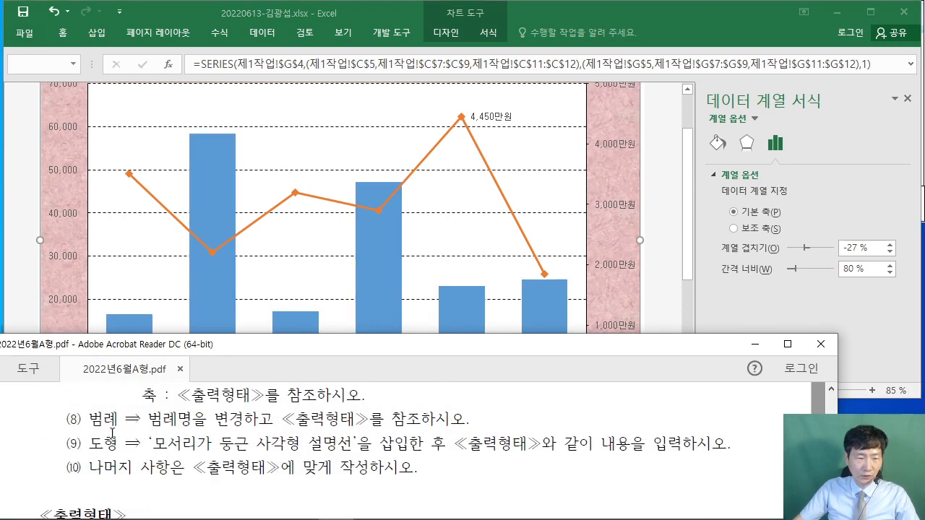
left_click_drag(147, 419, 470, 419)
left_click(82, 463)
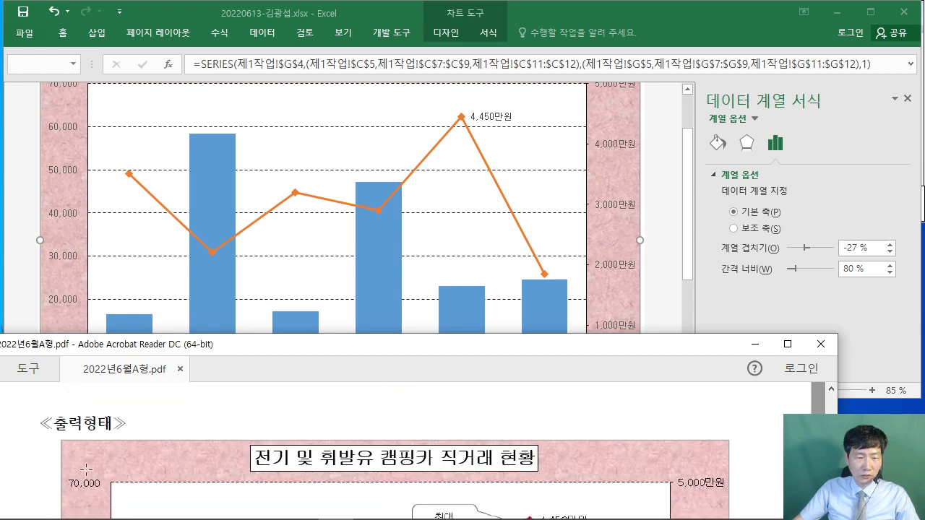
scroll(83, 466, "down", 5)
scroll(83, 465, "down", 5)
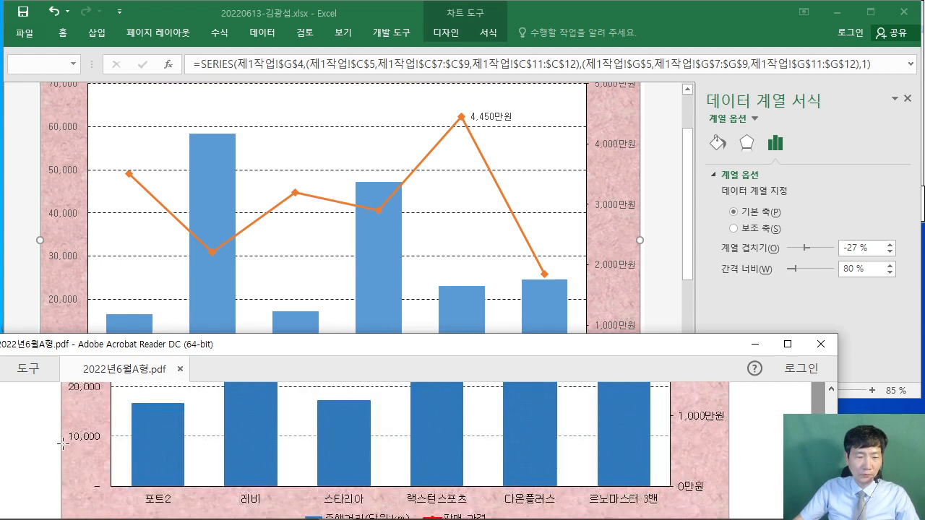
left_click_drag(254, 355, 256, 319)
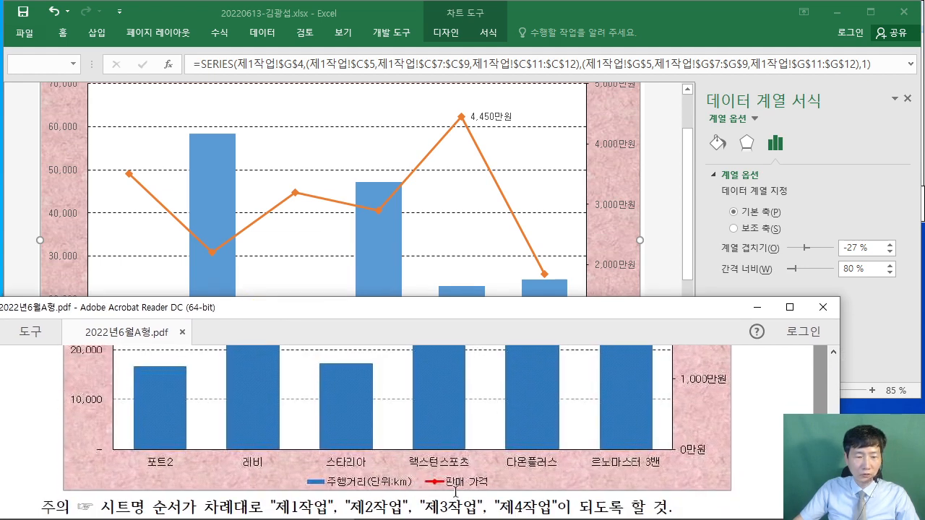
left_click(616, 264)
scroll(616, 264, "down", 2)
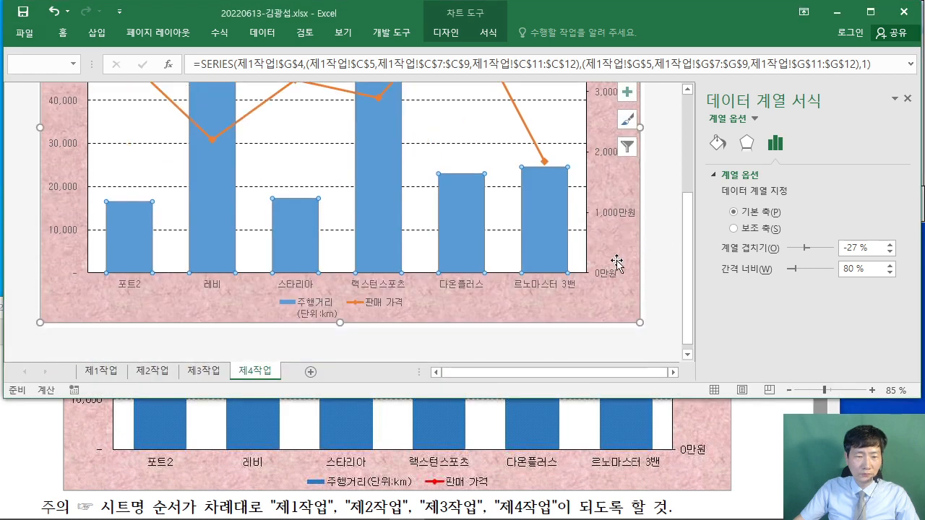
- Through Select Data, edit the 주행거리 series name to the typed text 주행거리(단위:km)
left_click(316, 310)
right_click(316, 309)
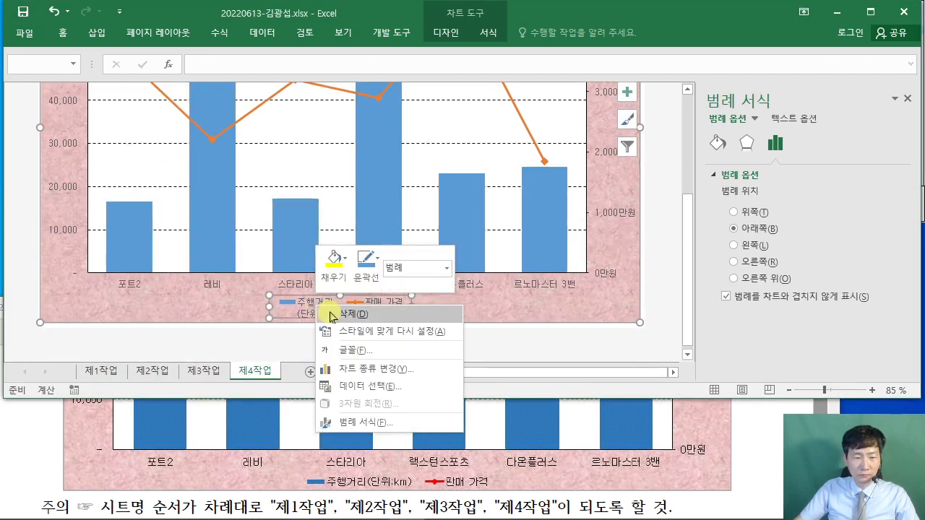
left_click(417, 390)
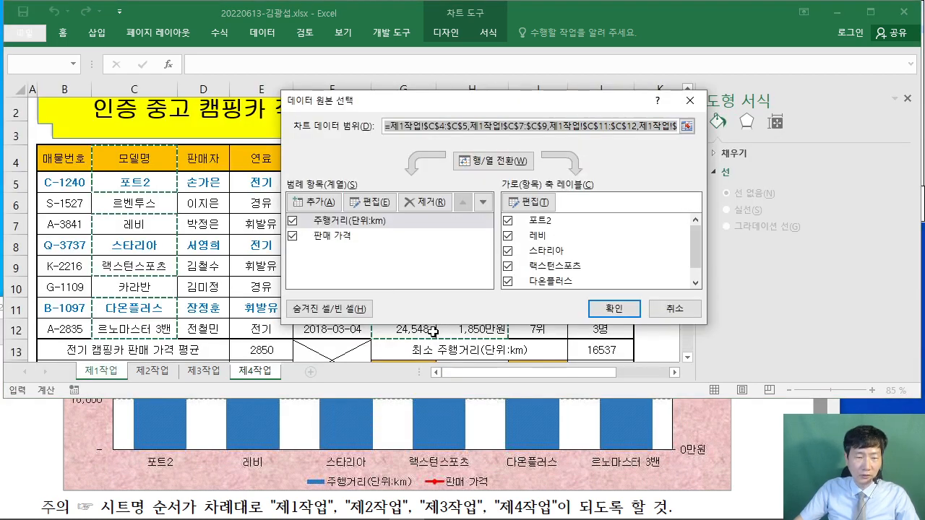
left_click_drag(402, 99, 290, 63)
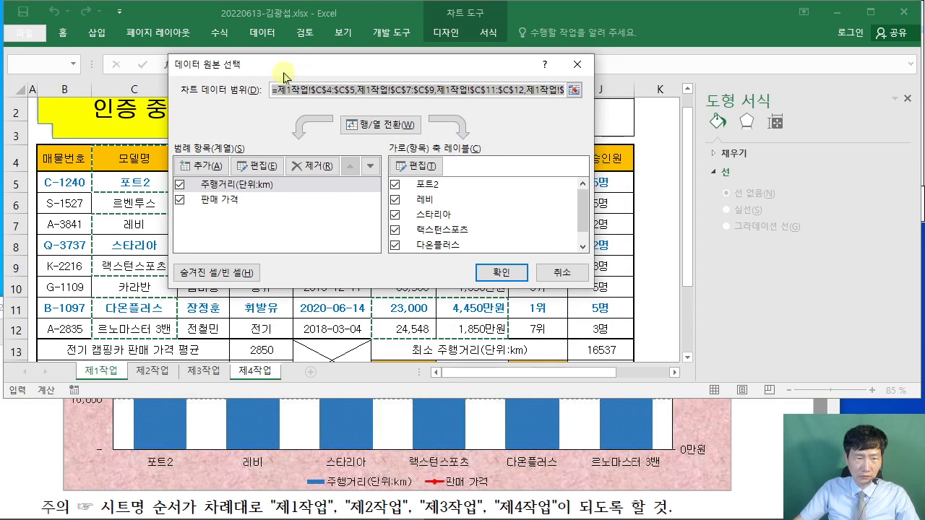
left_click(247, 187)
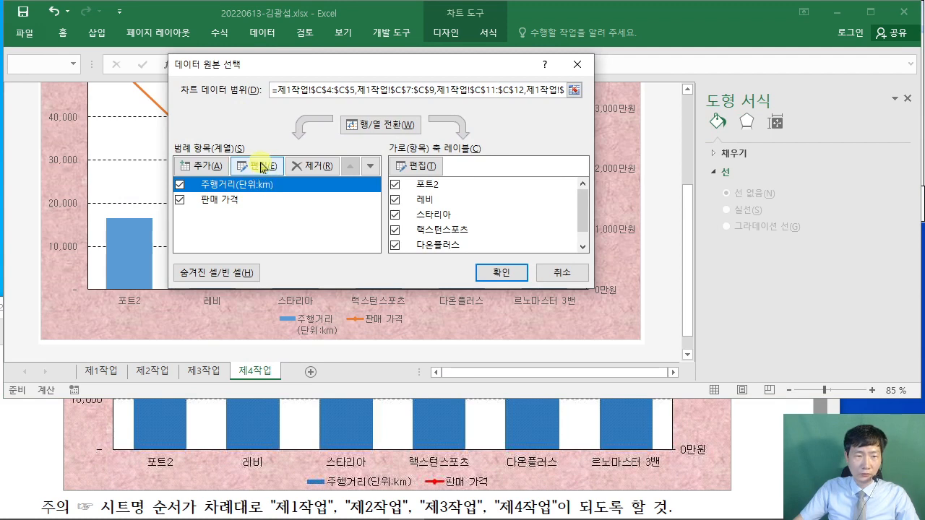
left_click(261, 167)
left_click_drag(434, 158, 329, 135)
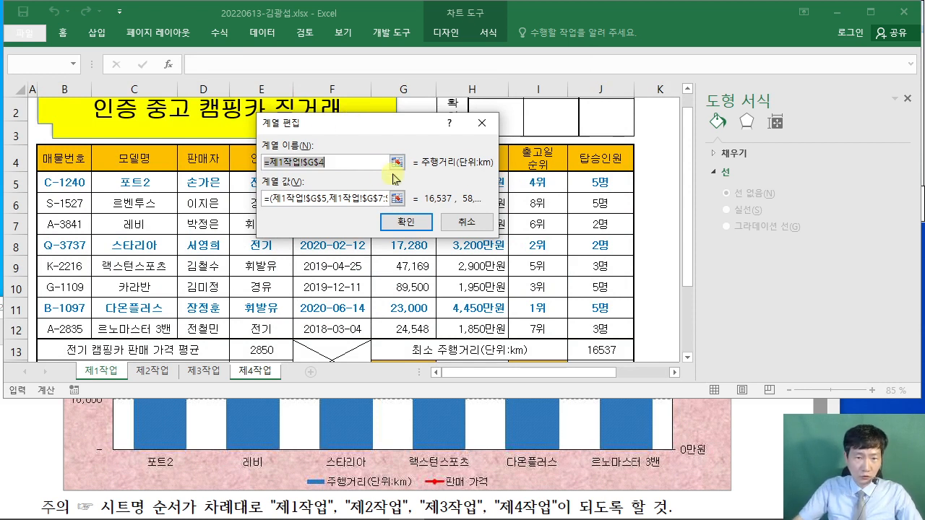
type("주행거리(단위:km")
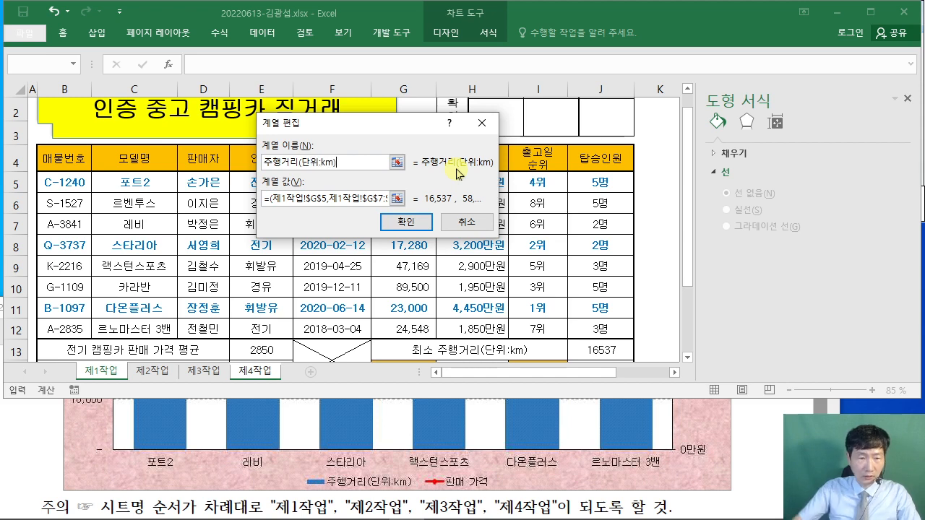
left_click(403, 221)
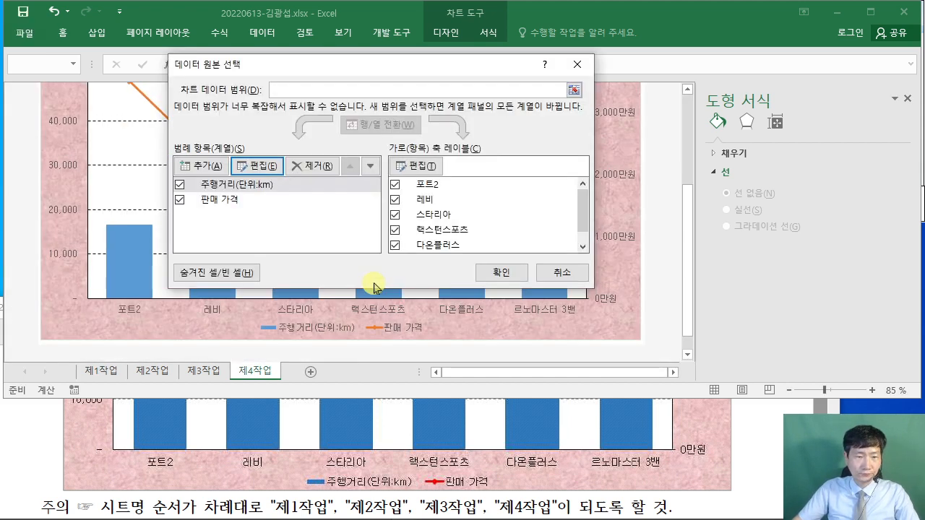
left_click(519, 277)
left_click(311, 328)
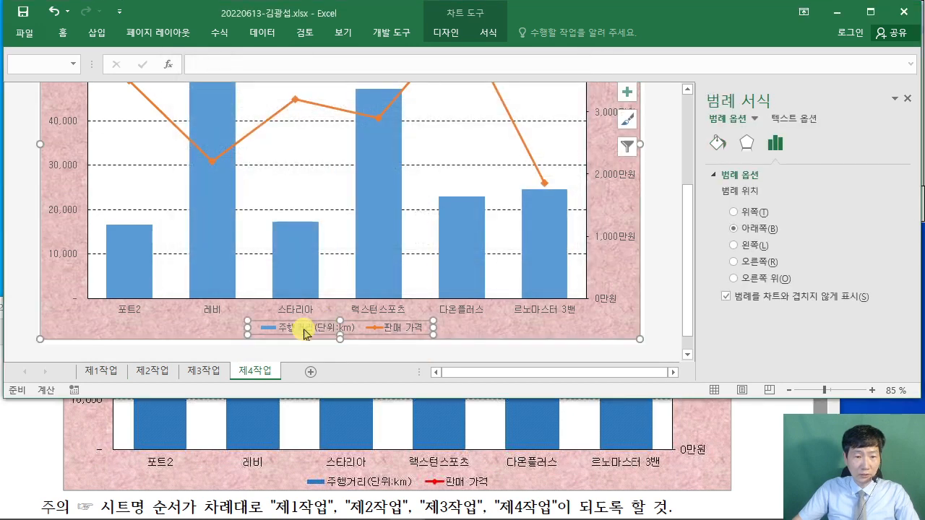
- Read instruction (10) about the callout in the reference PDF
left_click(29, 441)
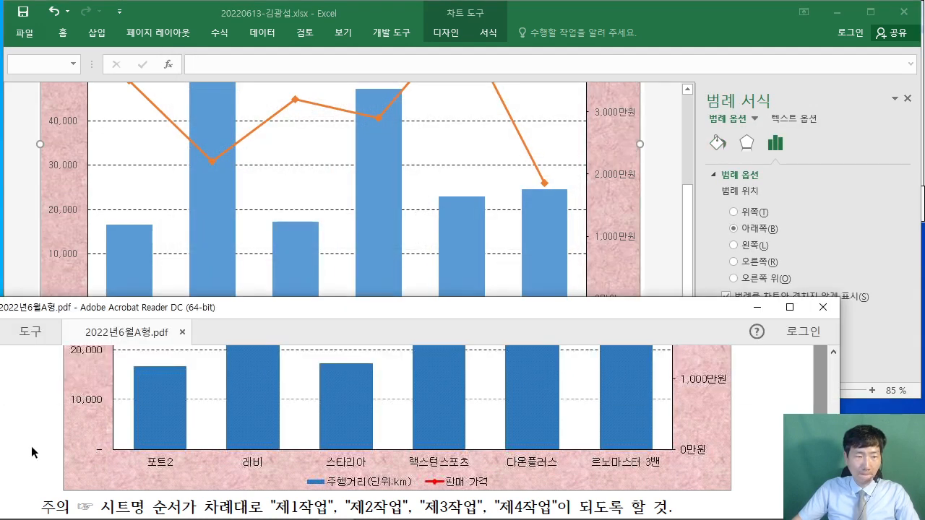
scroll(31, 443, "up", 5)
scroll(46, 453, "up", 5)
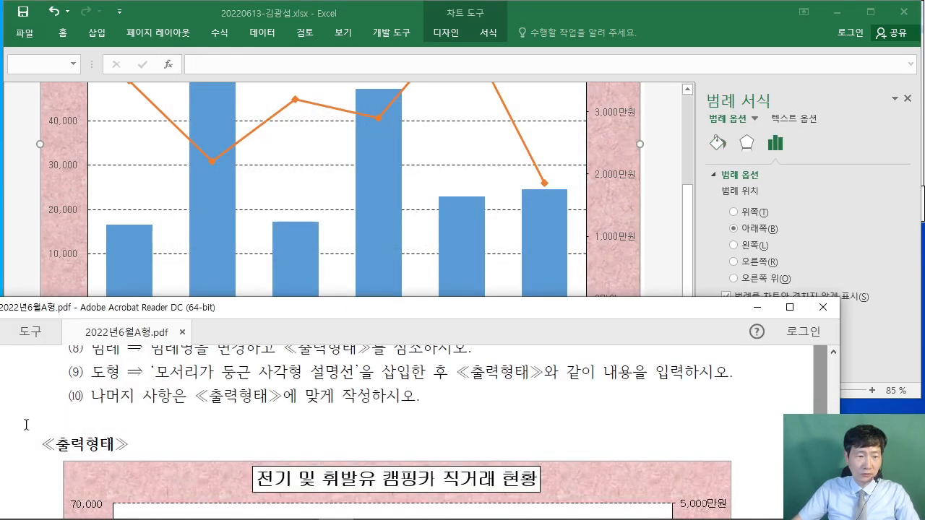
left_click_drag(93, 397, 365, 412)
left_click(277, 415)
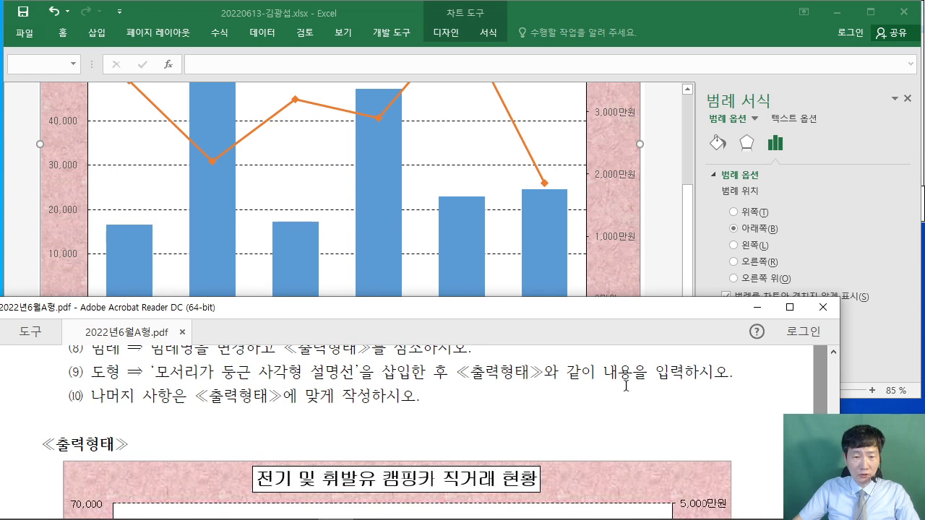
scroll(687, 379, "down", 4)
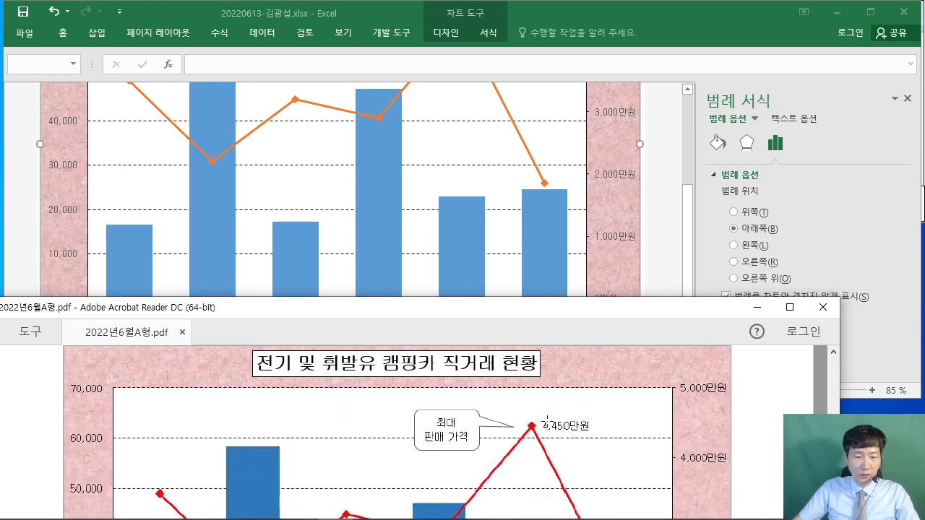
- Back in Excel, open the Shapes gallery on the Insert tab
left_click(23, 227)
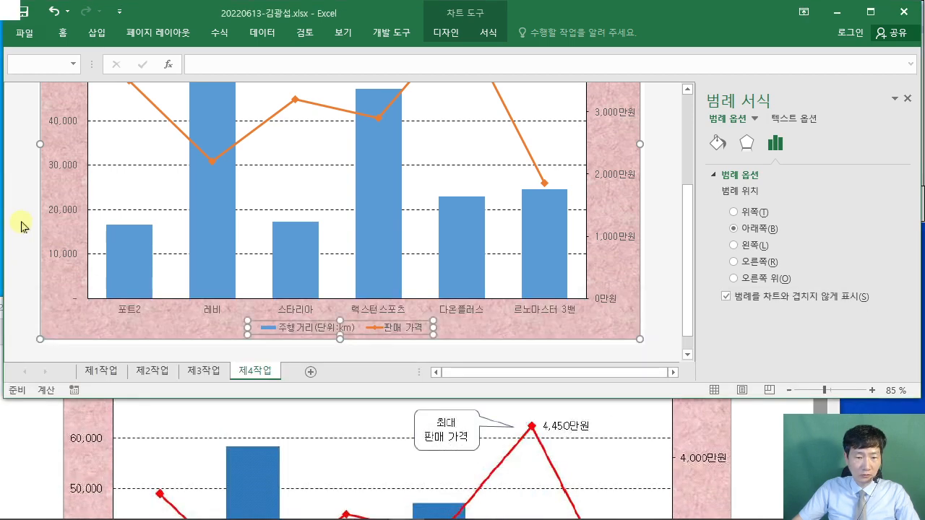
scroll(73, 215, "up", 4)
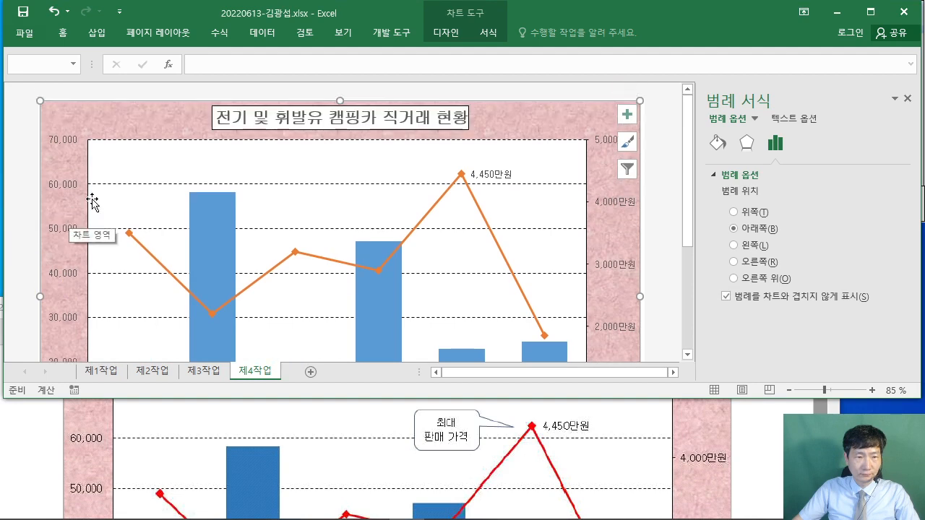
left_click(97, 33)
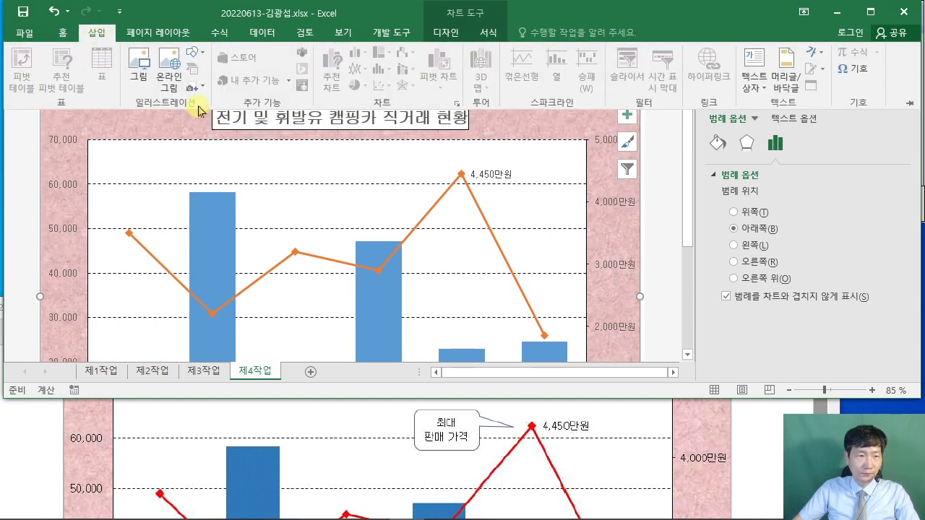
left_click(195, 55)
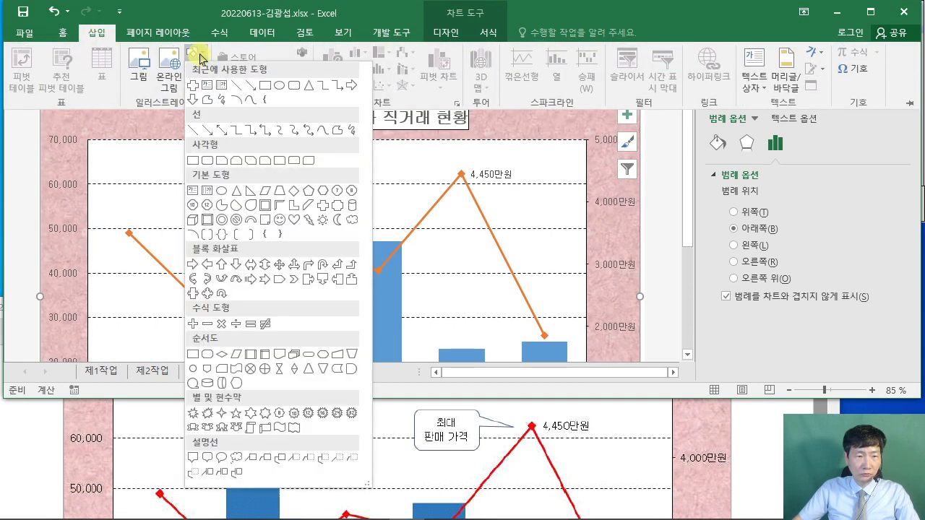